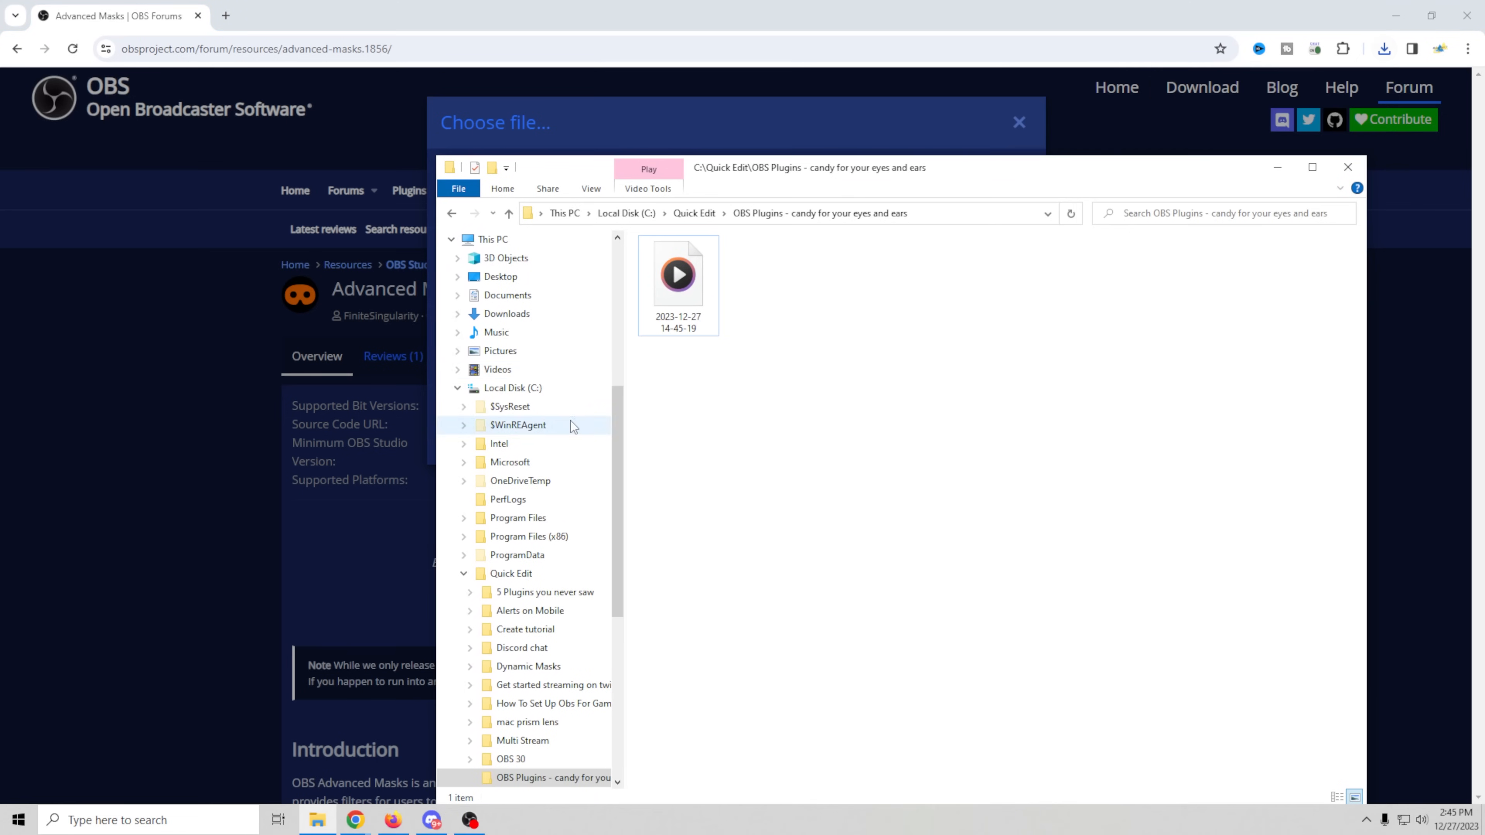
Extract the obs-advanced-masks-1.0.1-windows-installer archive in the Downloads folder to its default destination
click(522, 316)
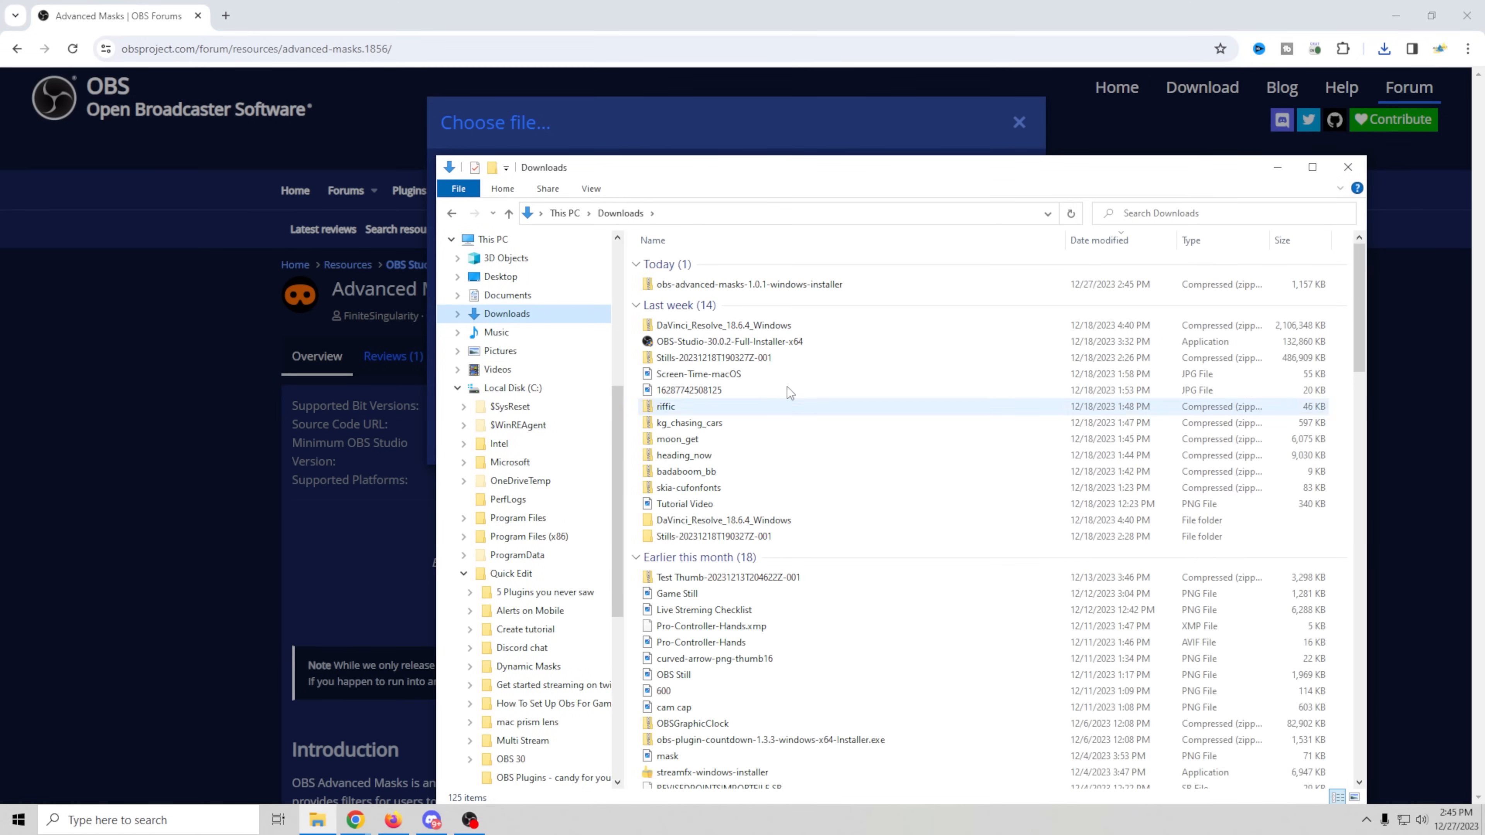
click(789, 289)
right_click(789, 290)
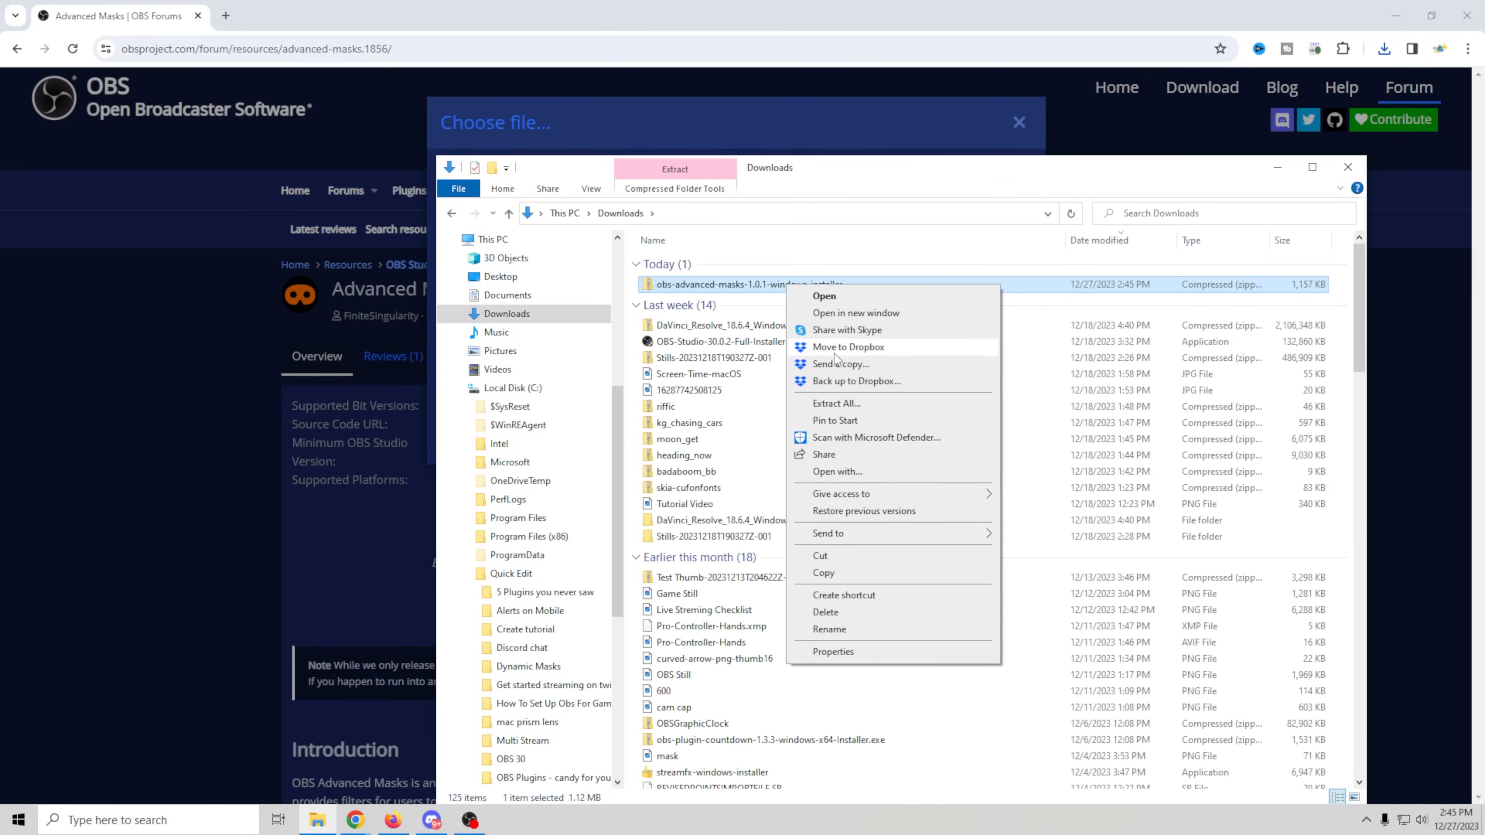
click(864, 415)
click(881, 558)
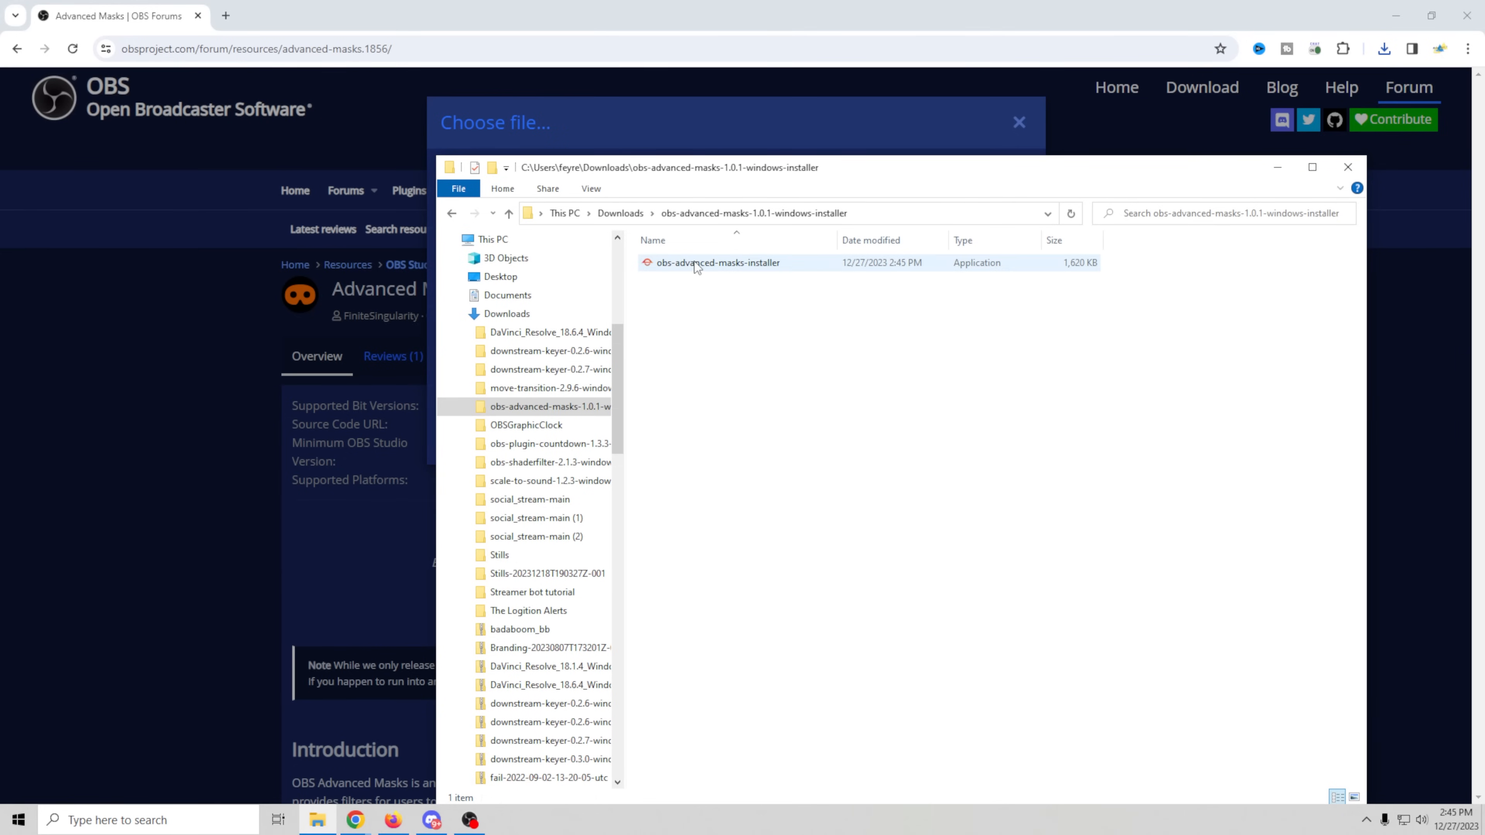
Run obs-advanced-masks-installer despite the SmartScreen block and install Advanced Masks to F:\obs-studio with the default Start Menu folder
double_click(696, 265)
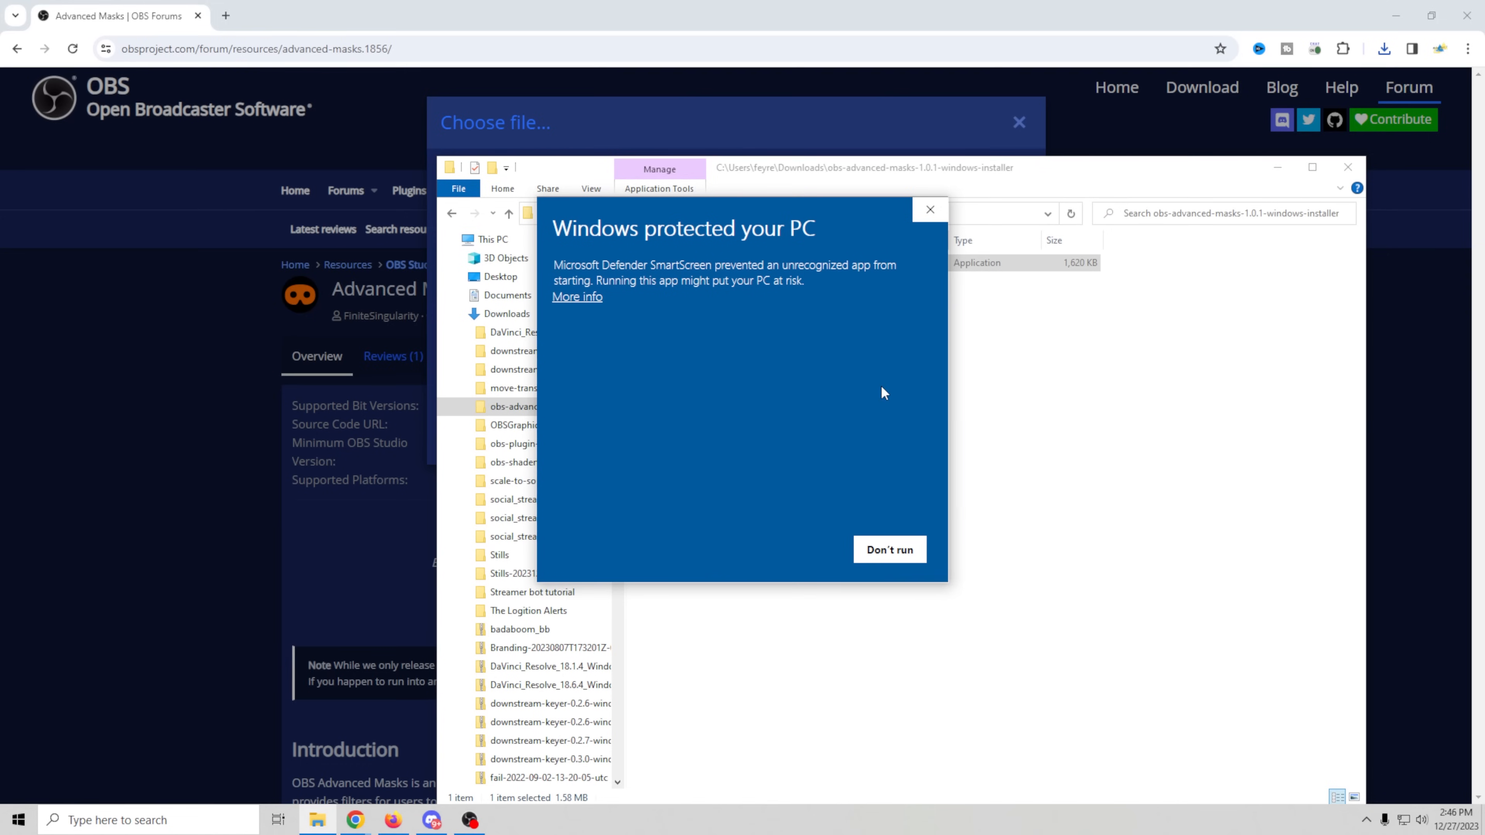
click(577, 298)
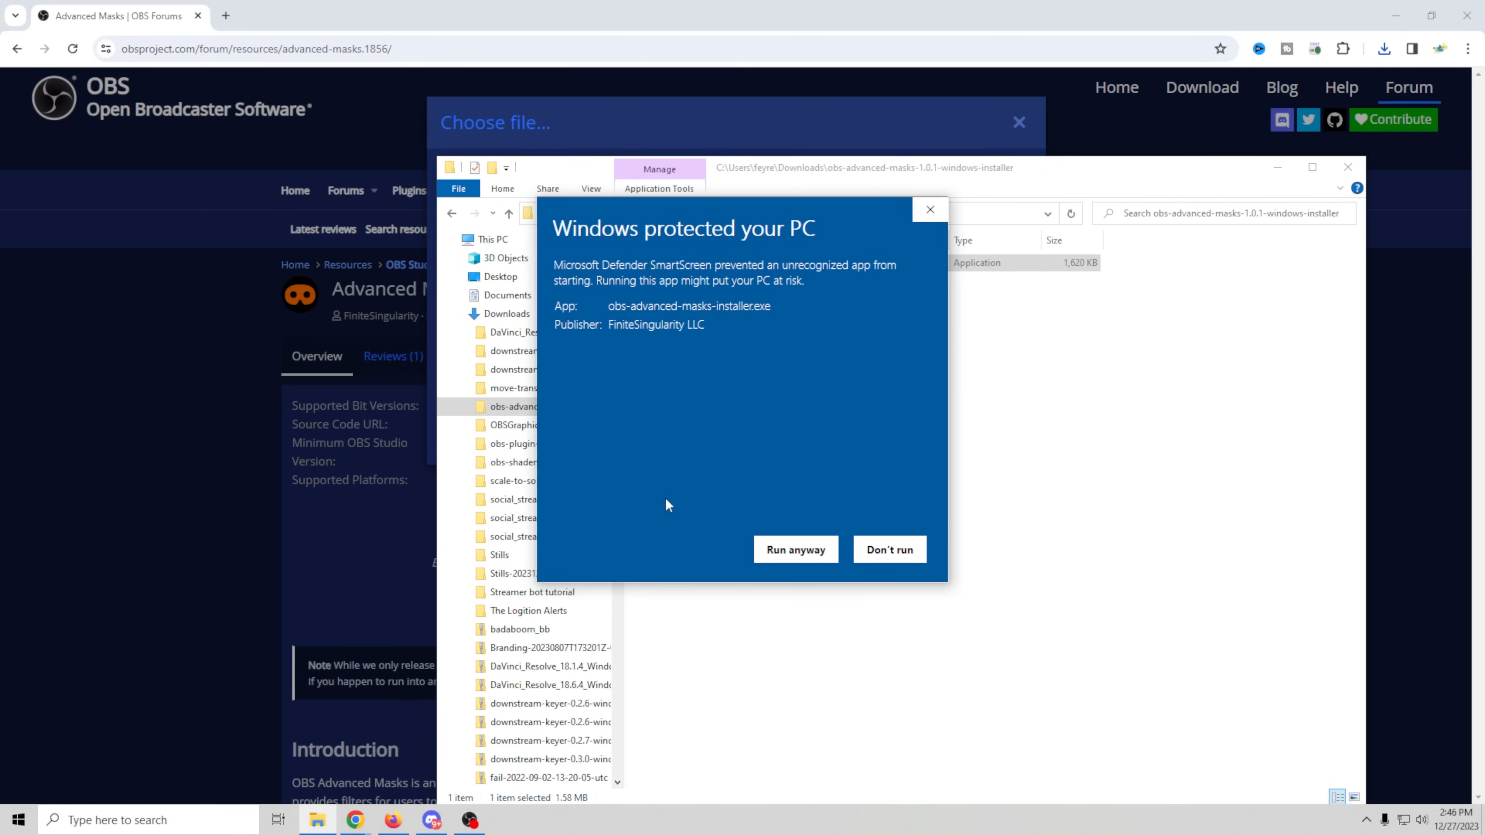
click(789, 551)
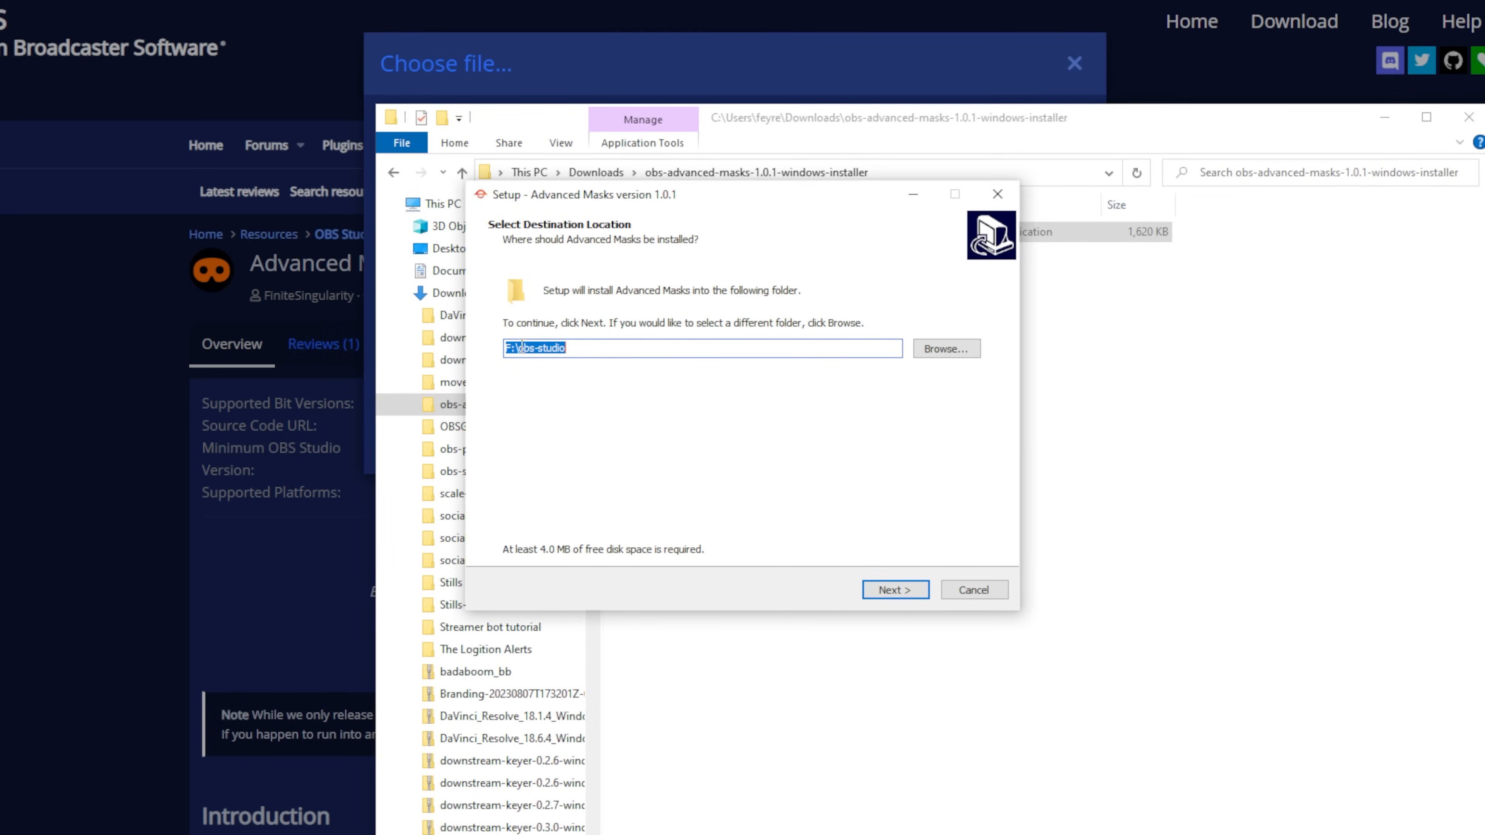
click(893, 589)
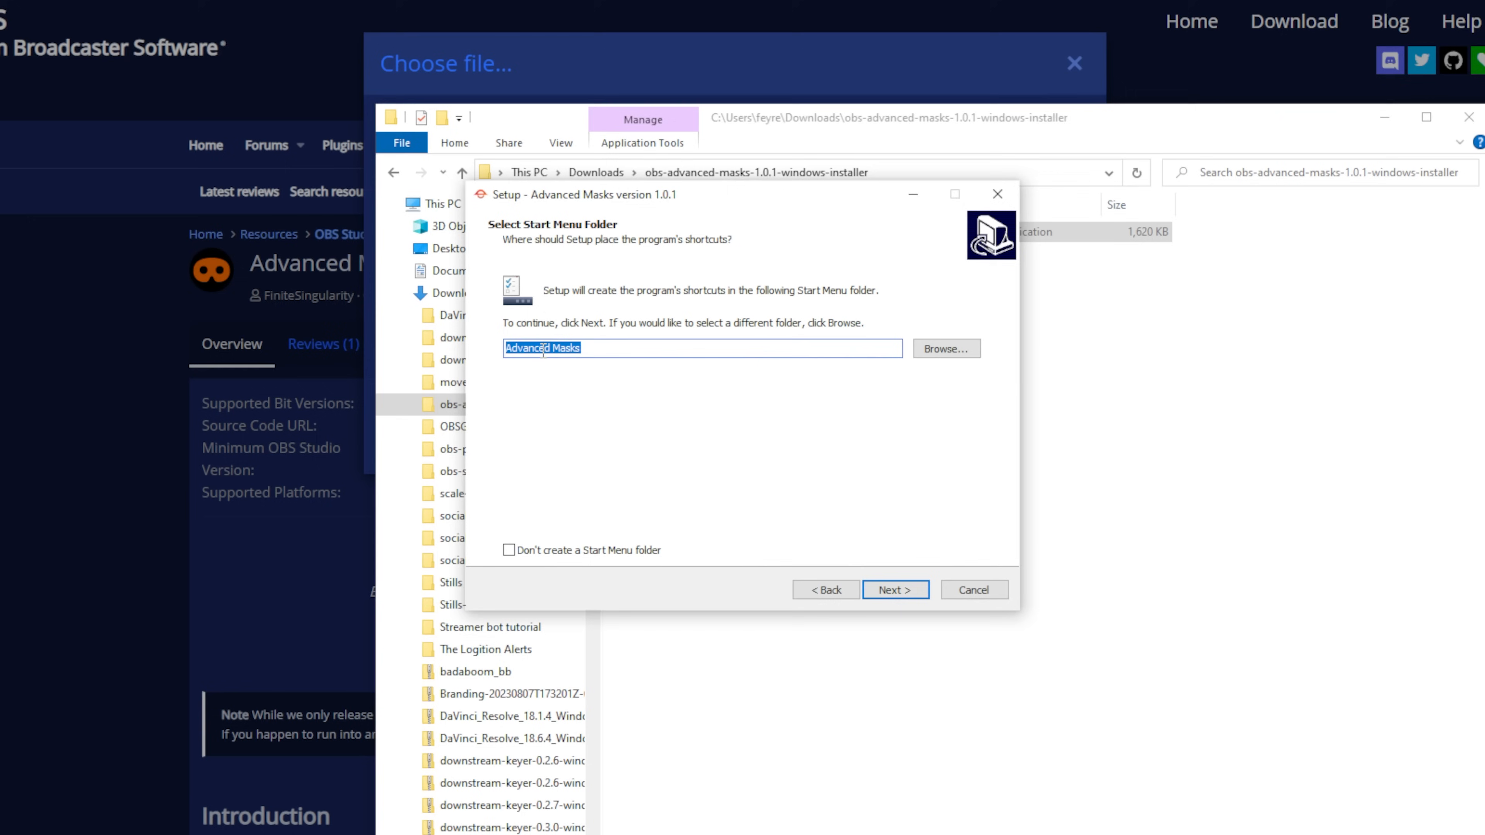
click(893, 589)
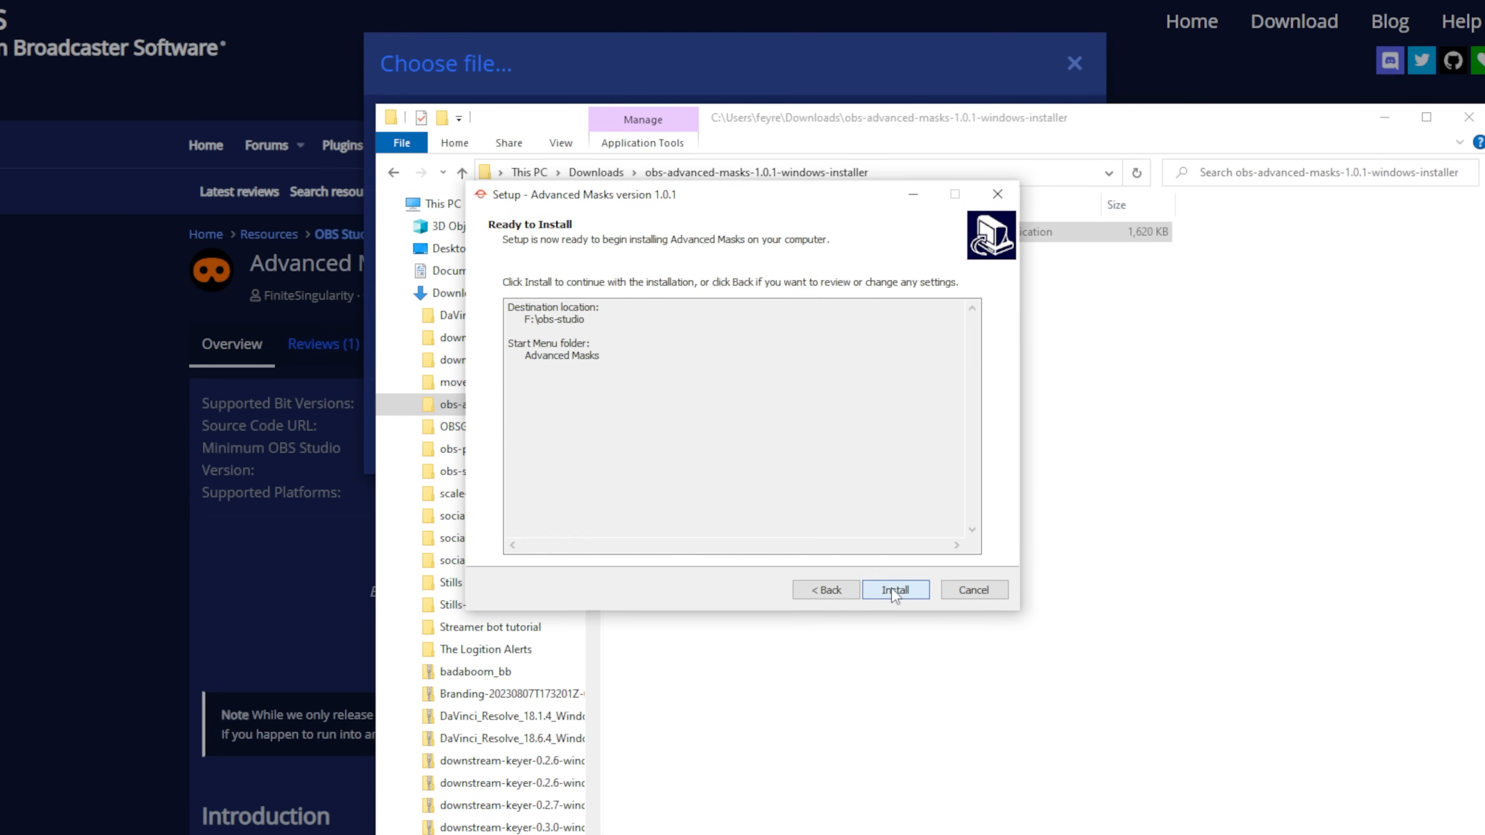
click(891, 589)
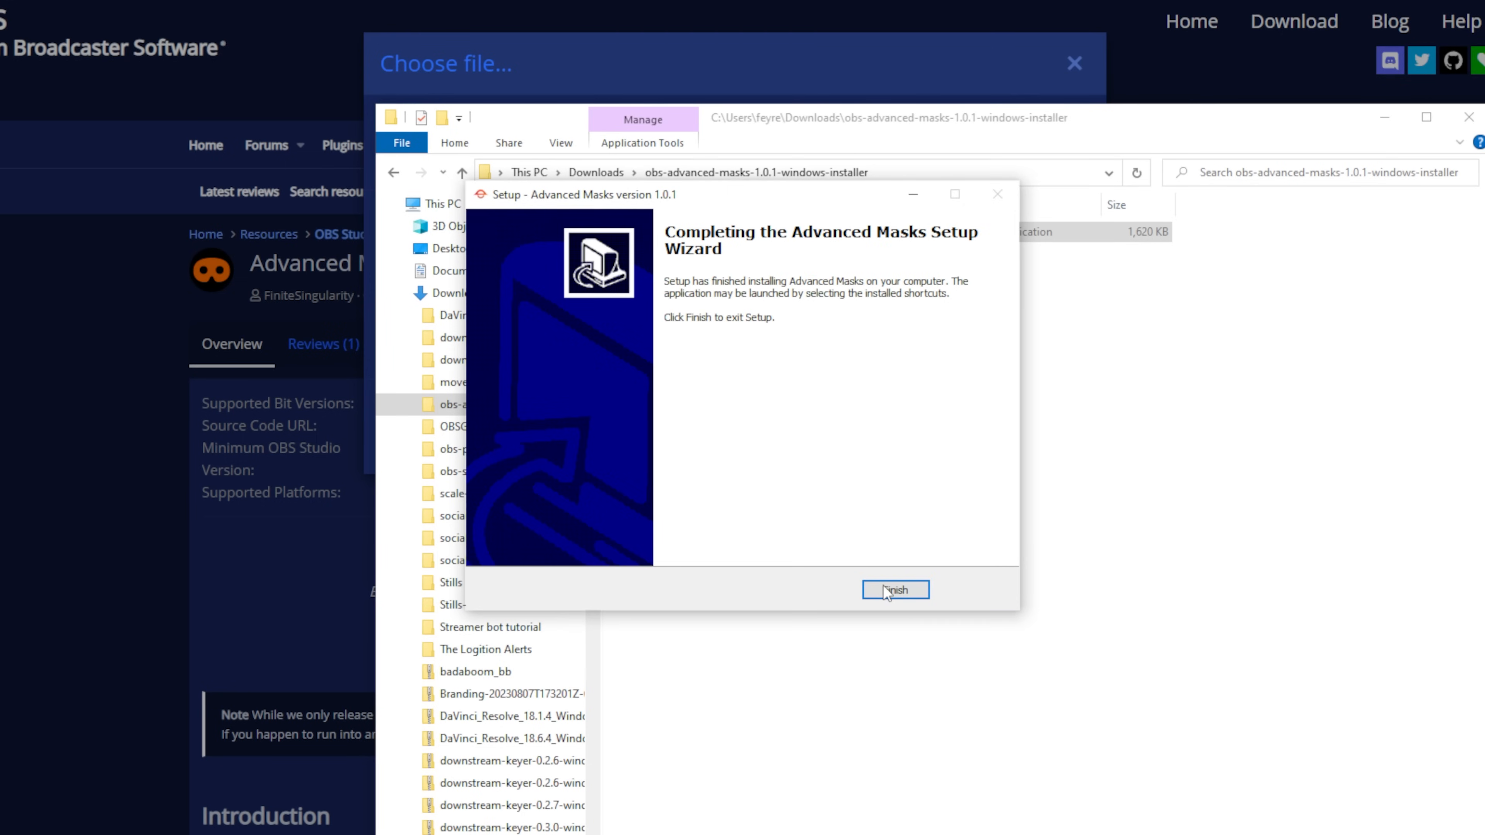
click(895, 591)
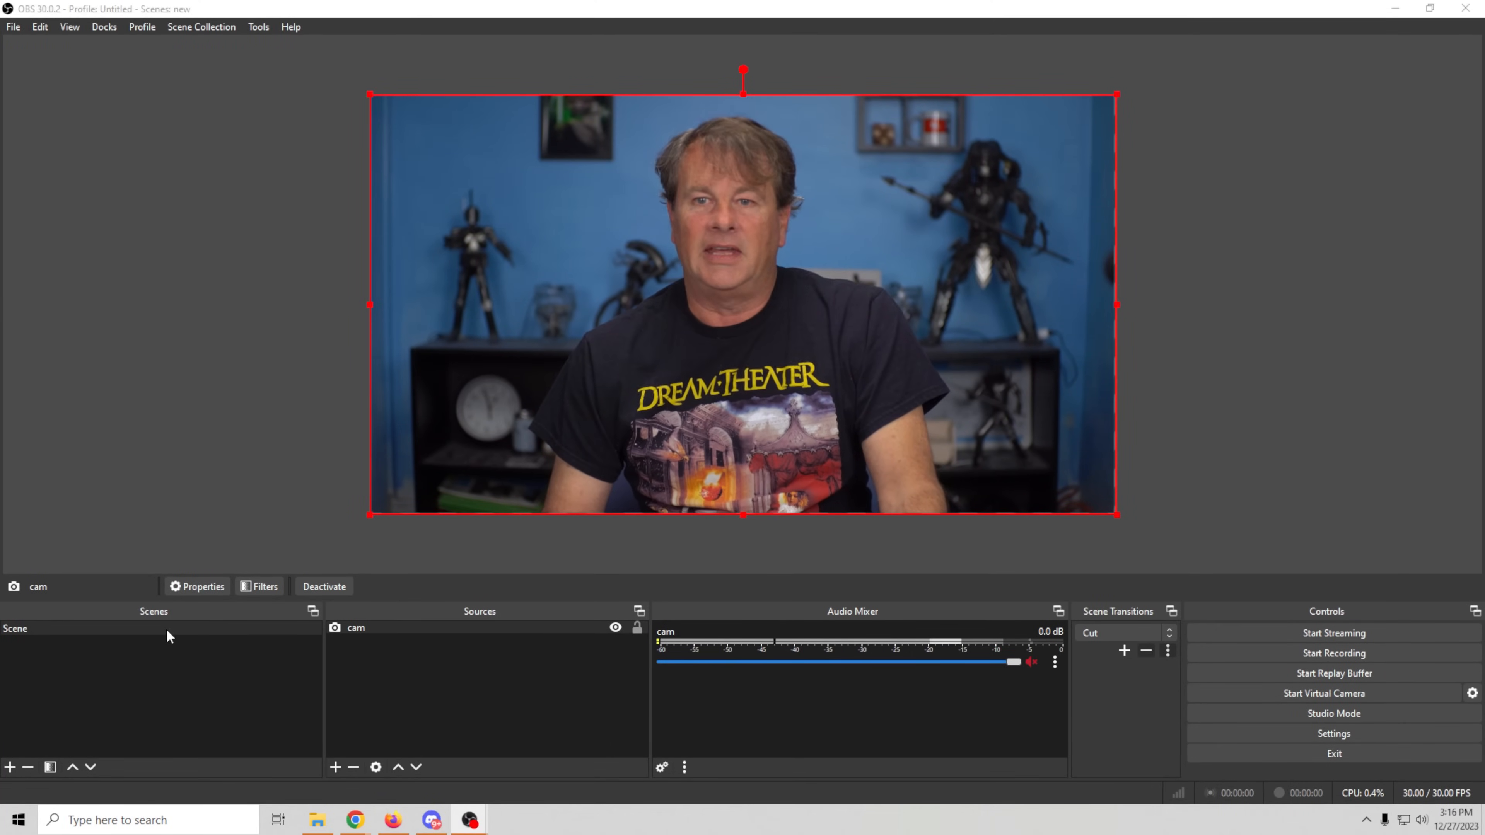
Switch to OBS, add an Advanced Mask effect filter with its default name to the cam source, and move the Filters window aside
right_click(378, 624)
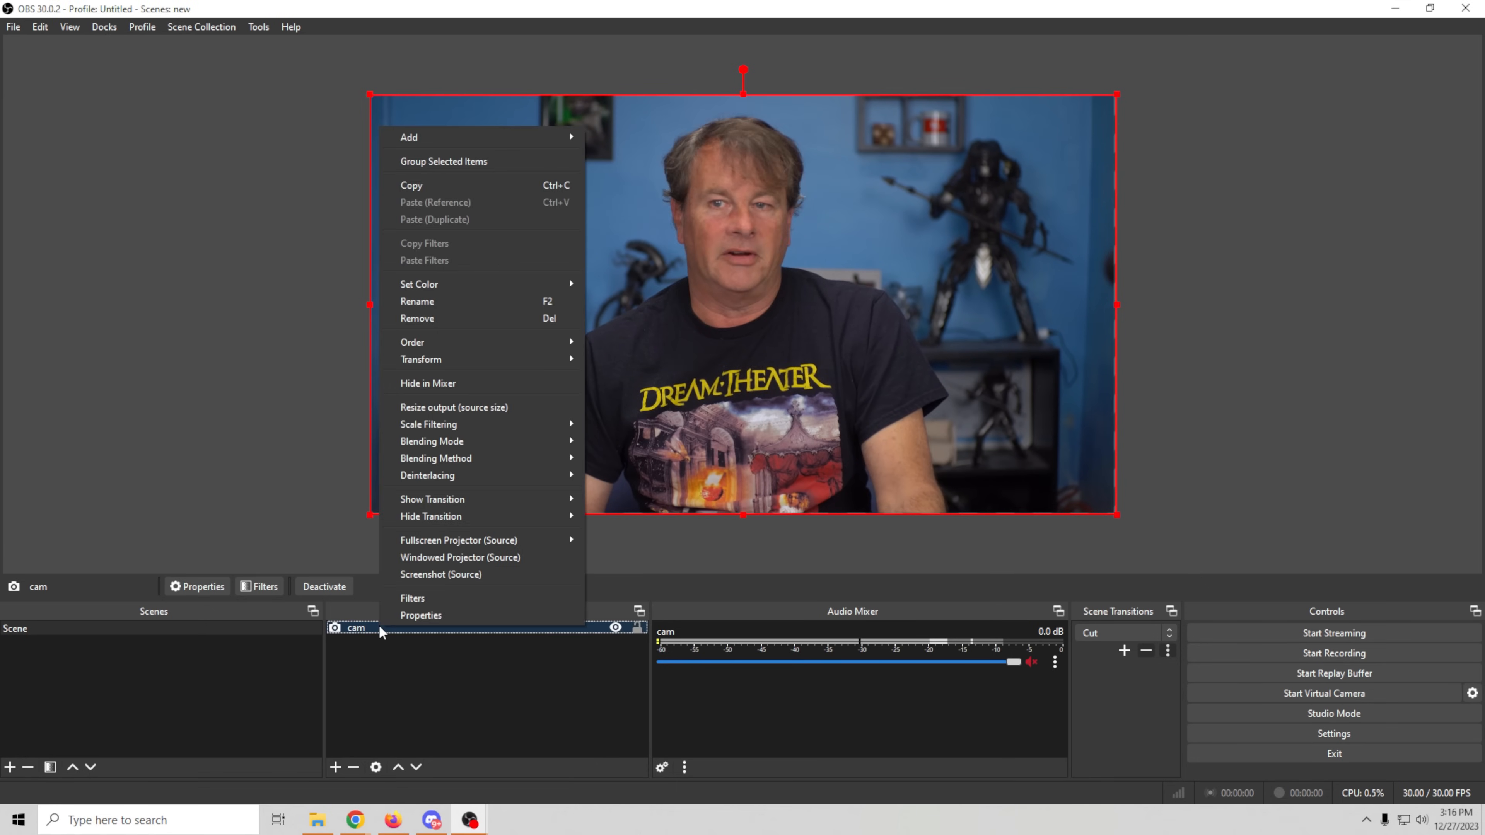
click(417, 602)
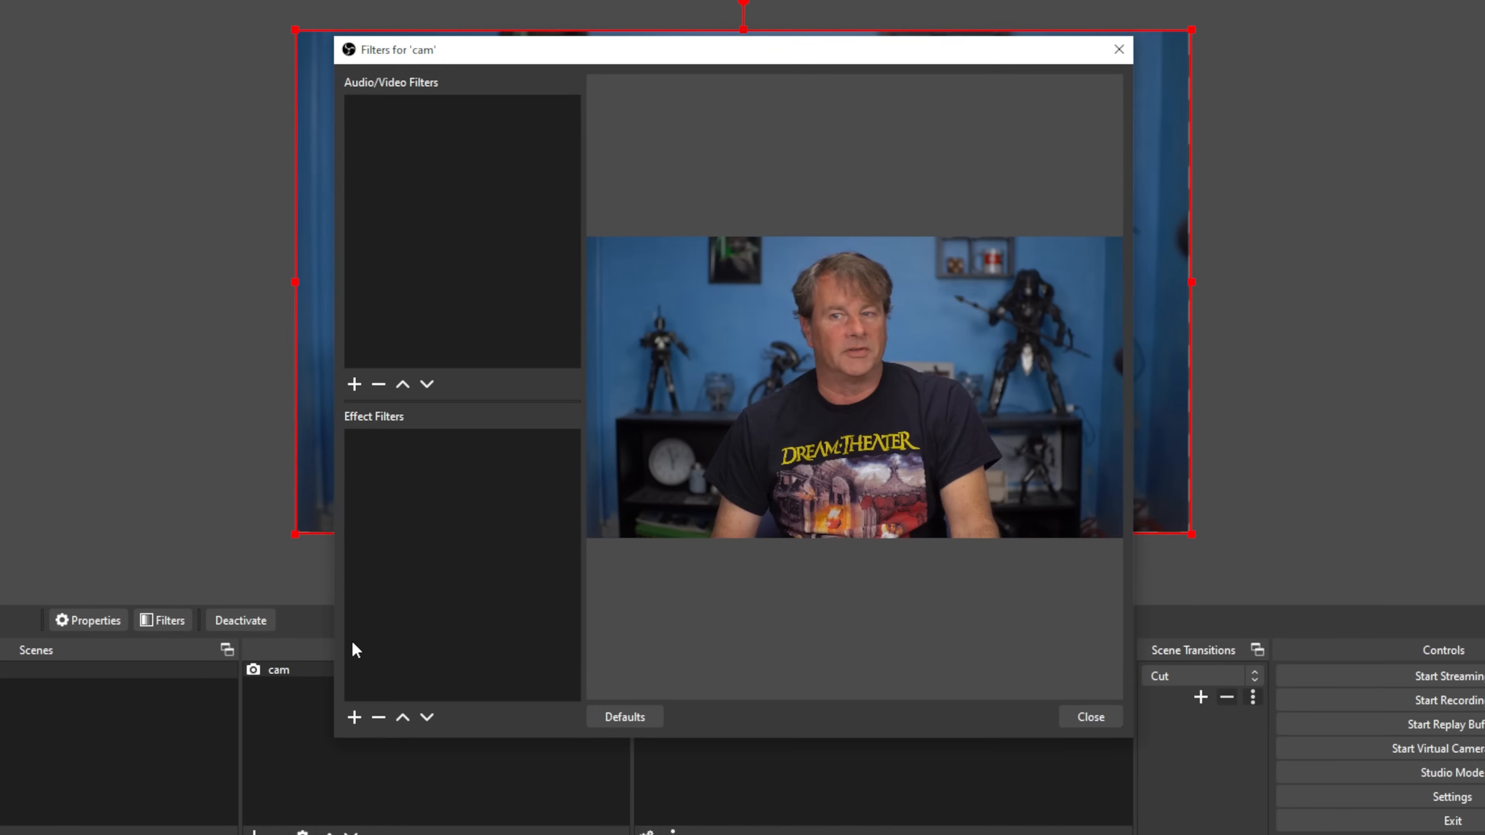
click(355, 713)
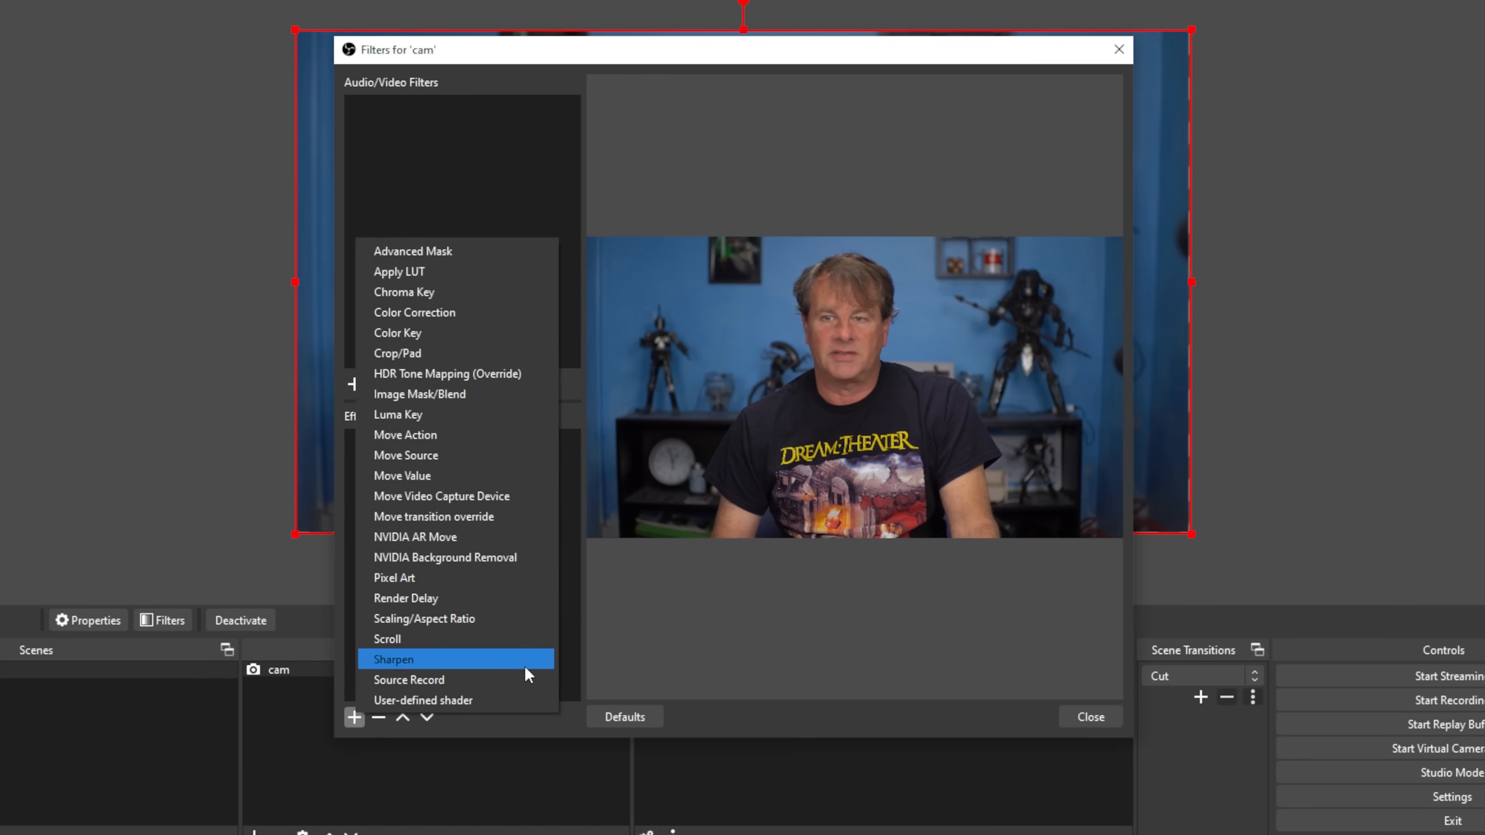
click(541, 251)
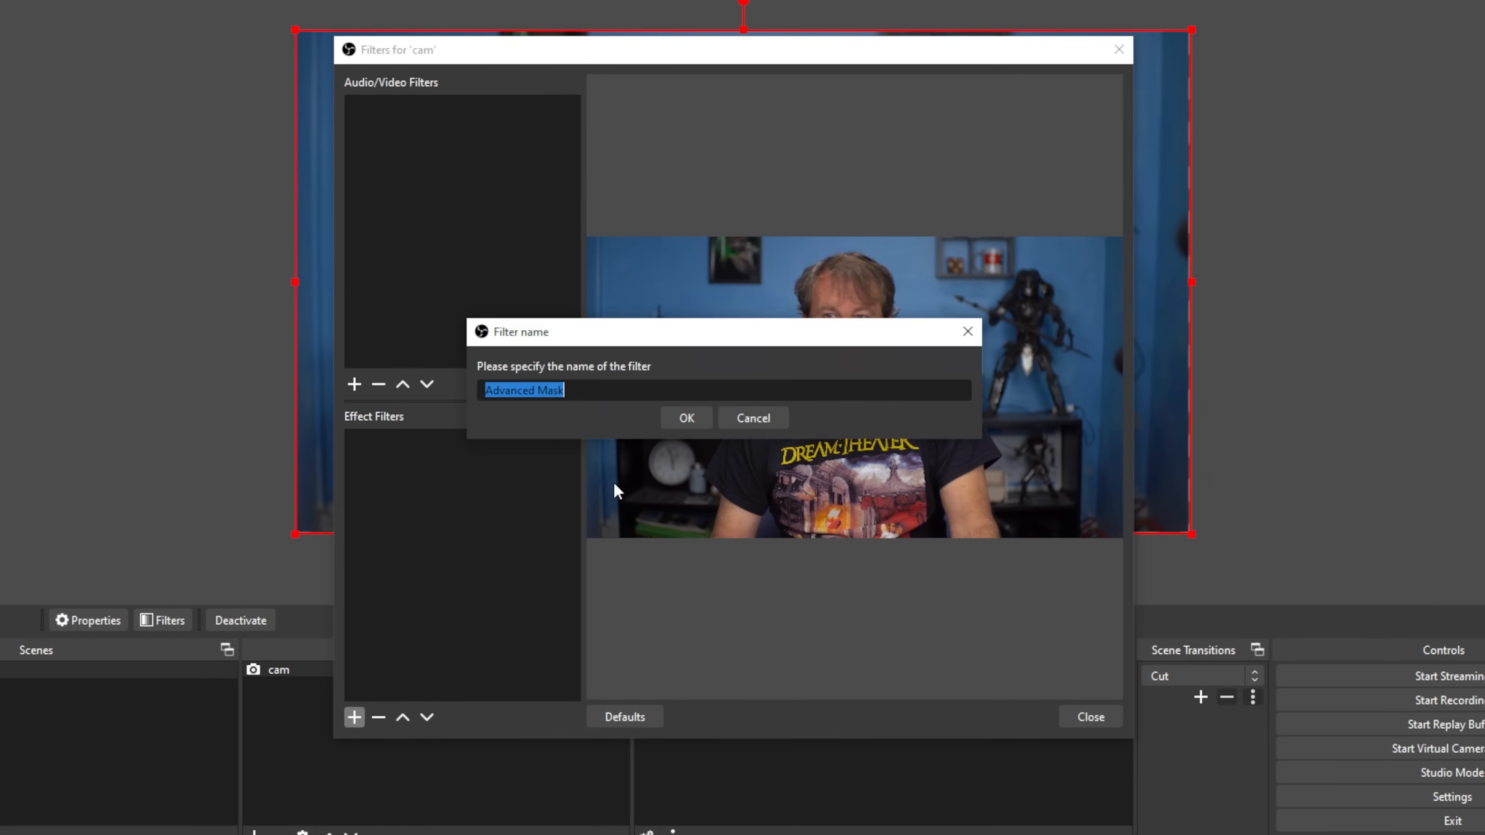
key(Return)
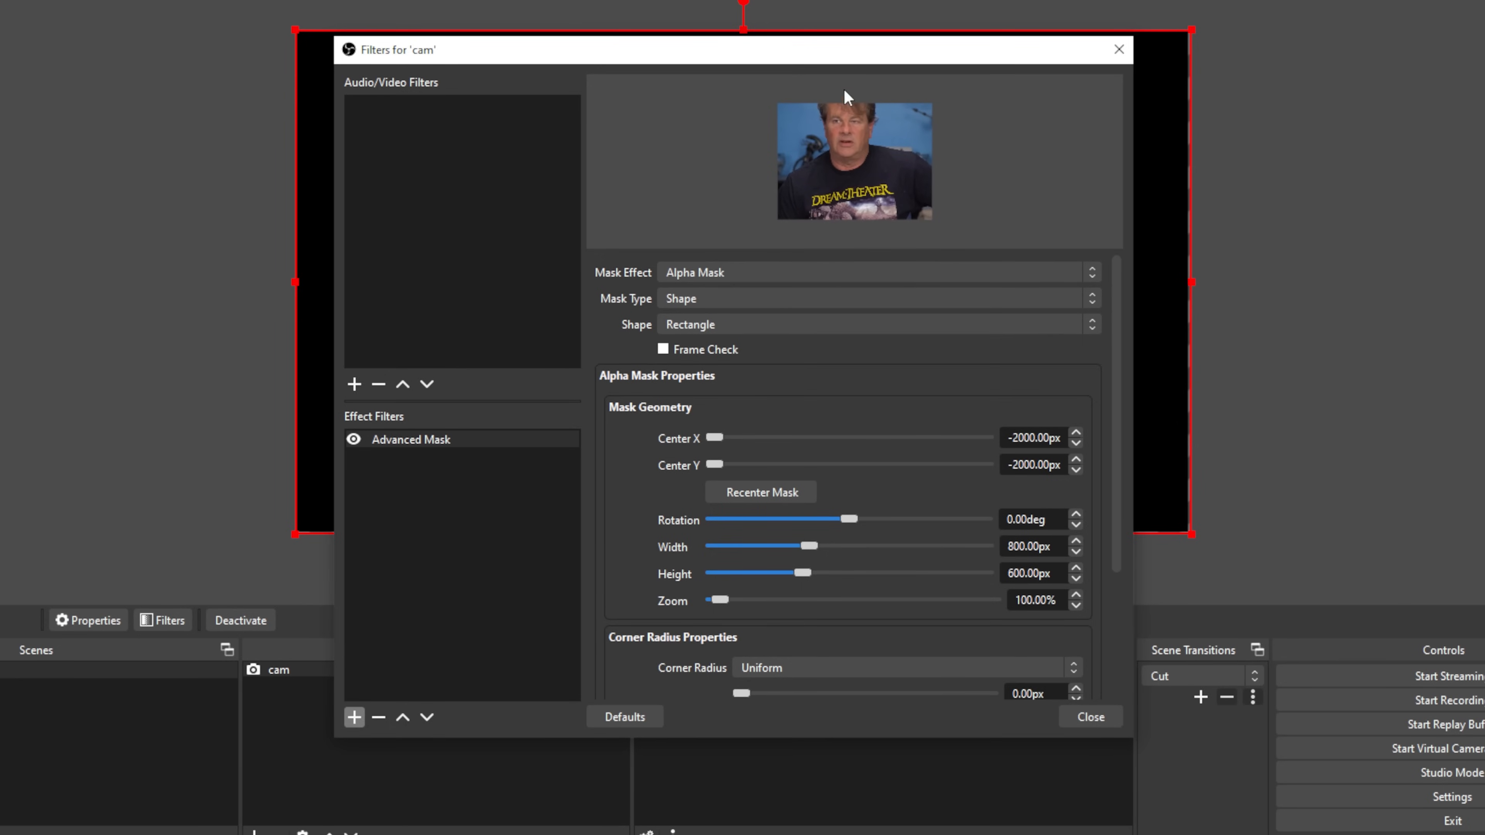
drag(869, 58, 1484, 154)
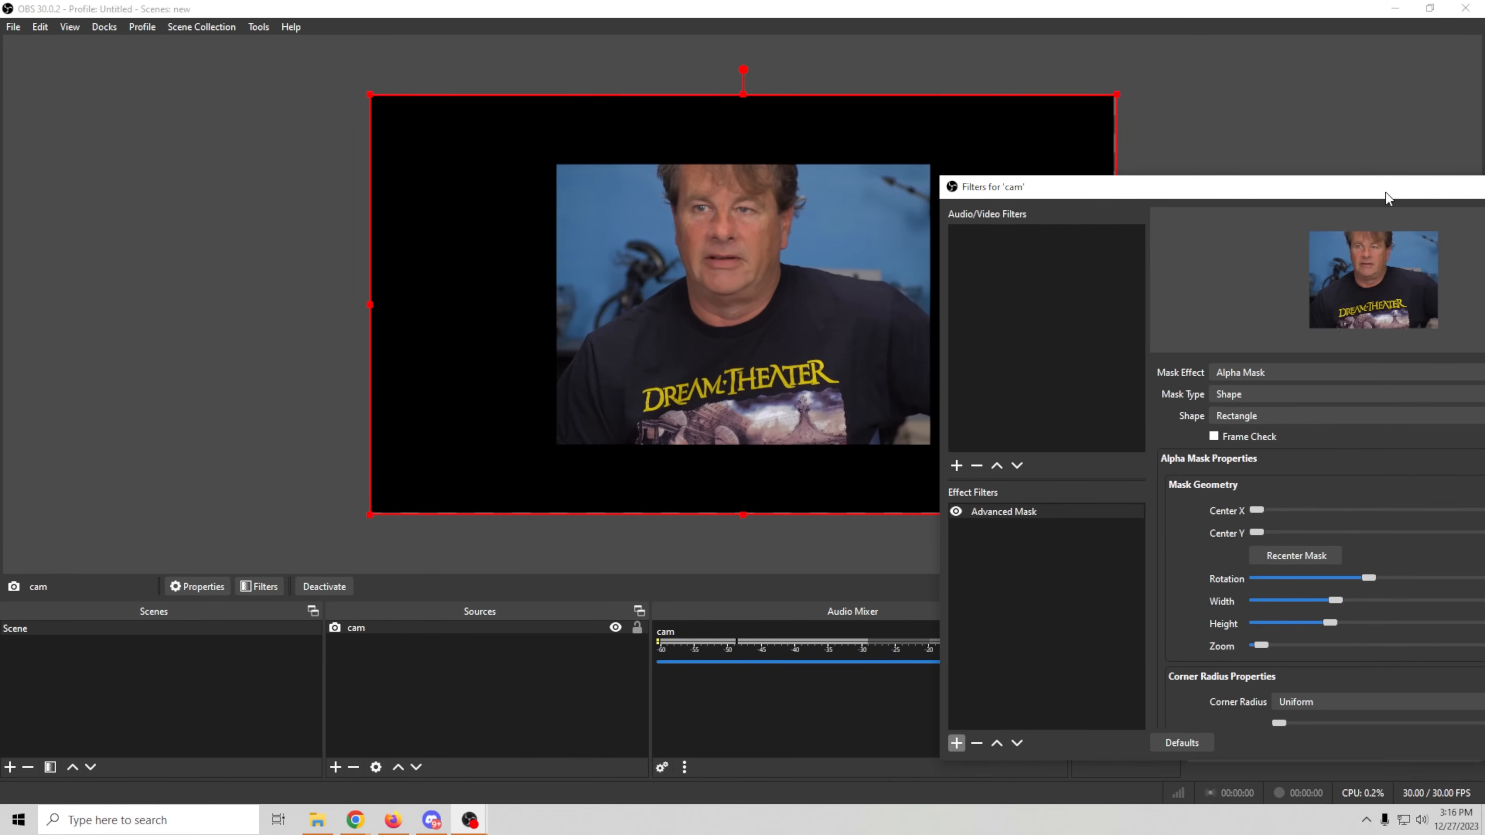
drag(1388, 198, 1412, 104)
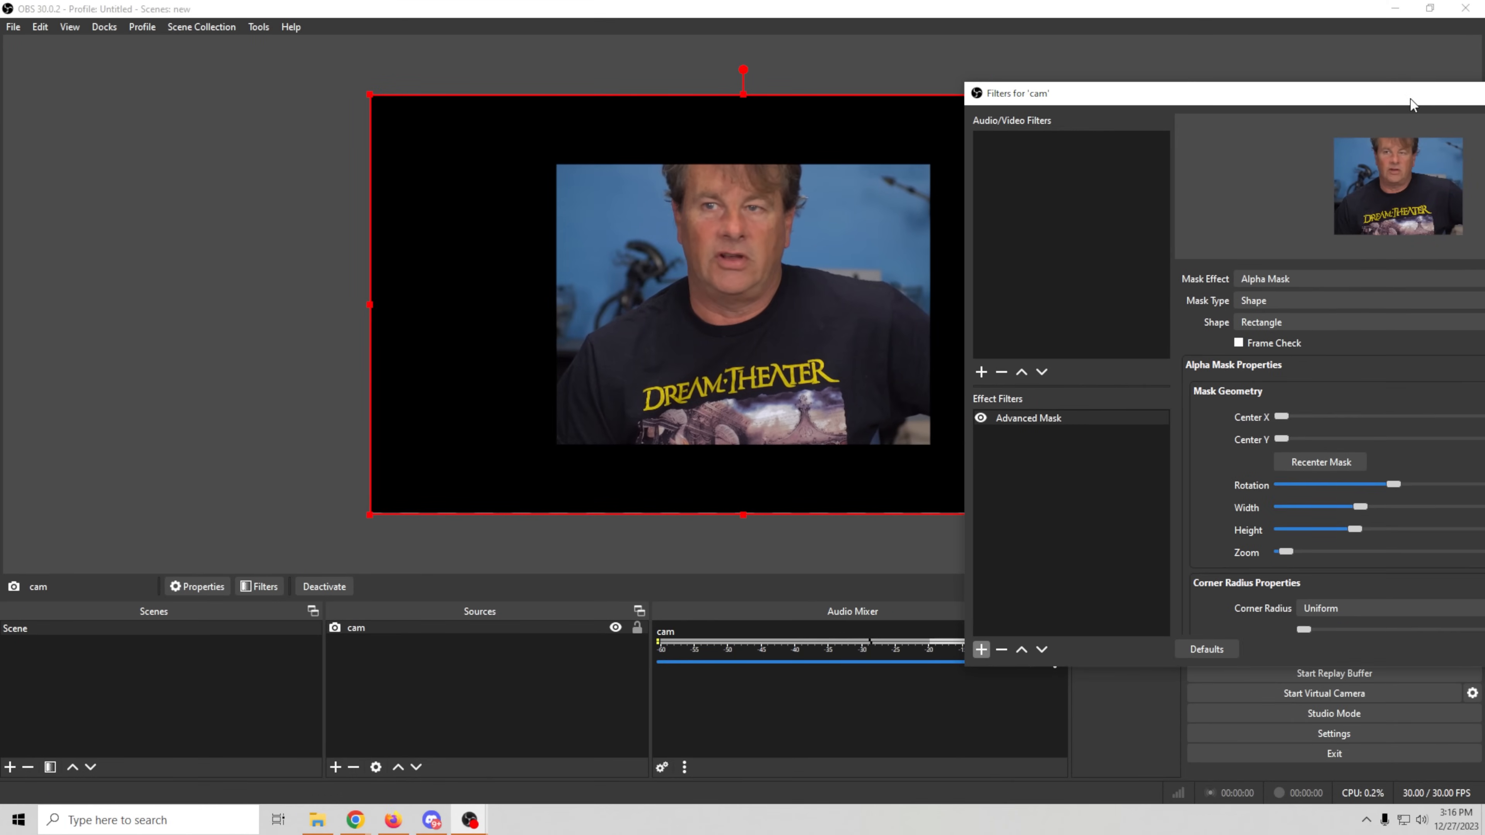
Add a media source named BG that plays the local file 3_VP9.webm from the Monica Cam folder with Loop enabled
click(336, 767)
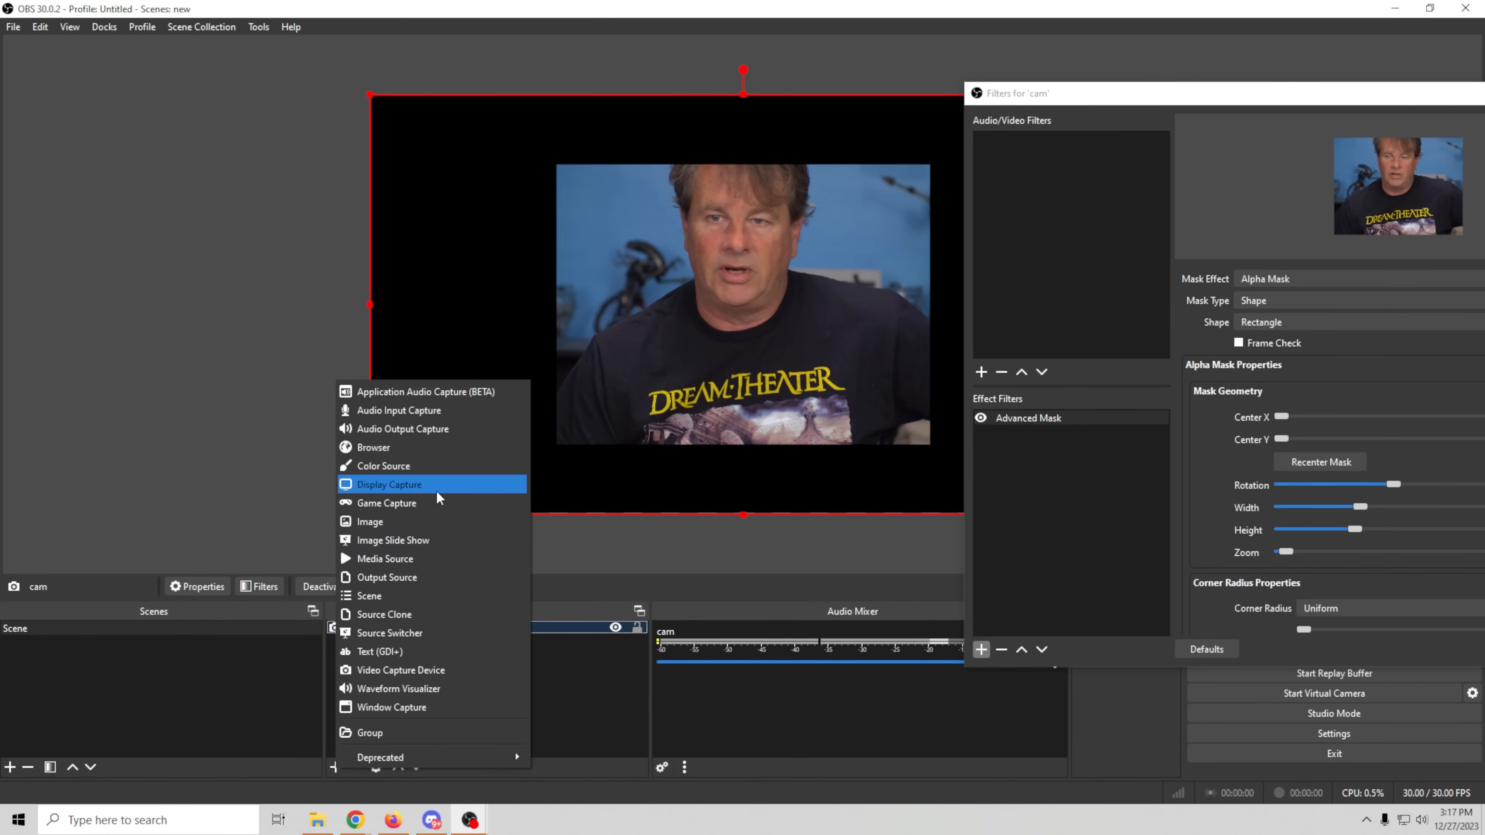
click(415, 558)
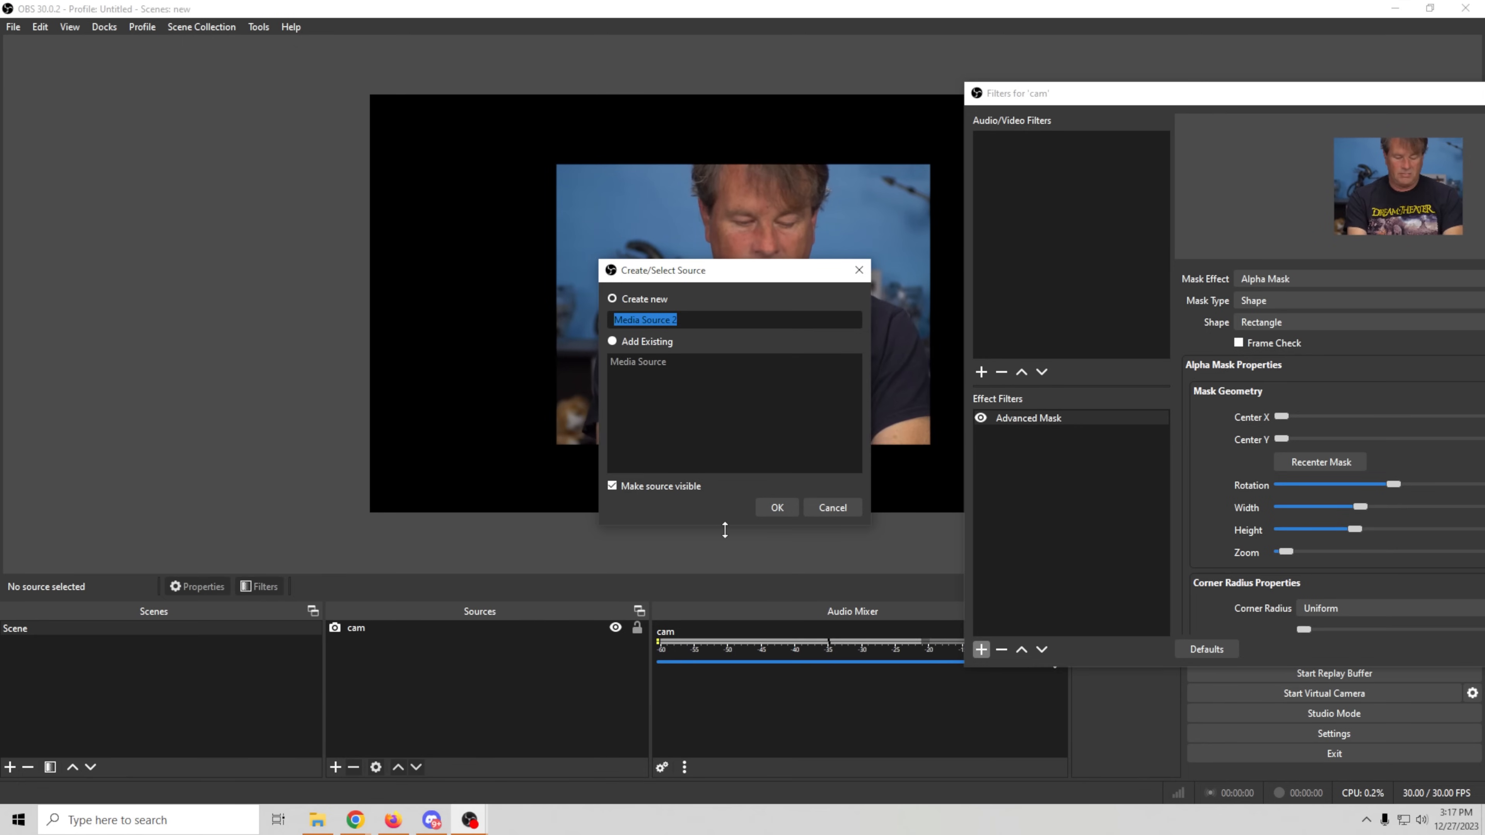
text(BG)
click(777, 507)
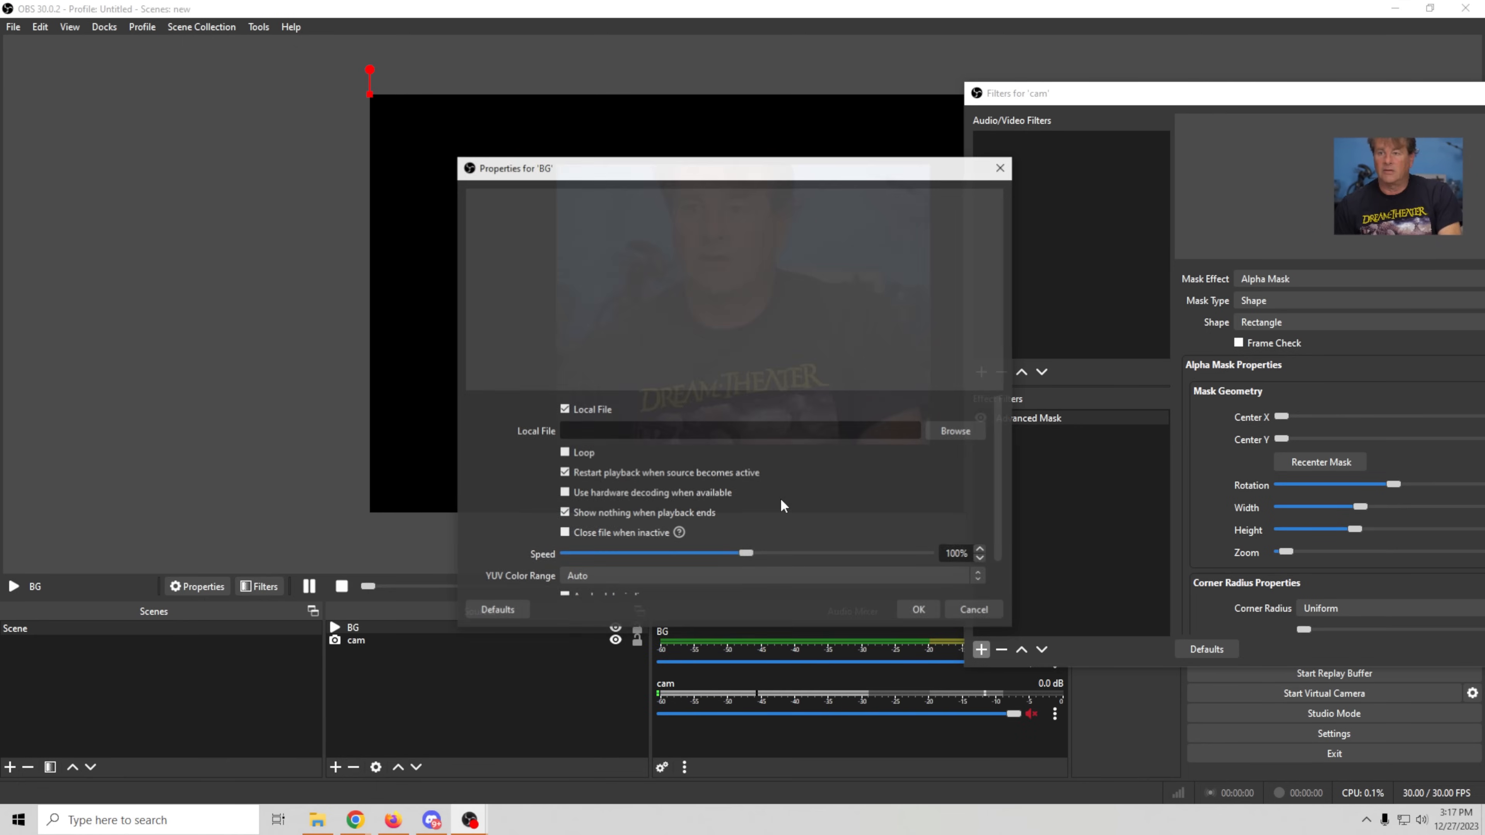
click(953, 433)
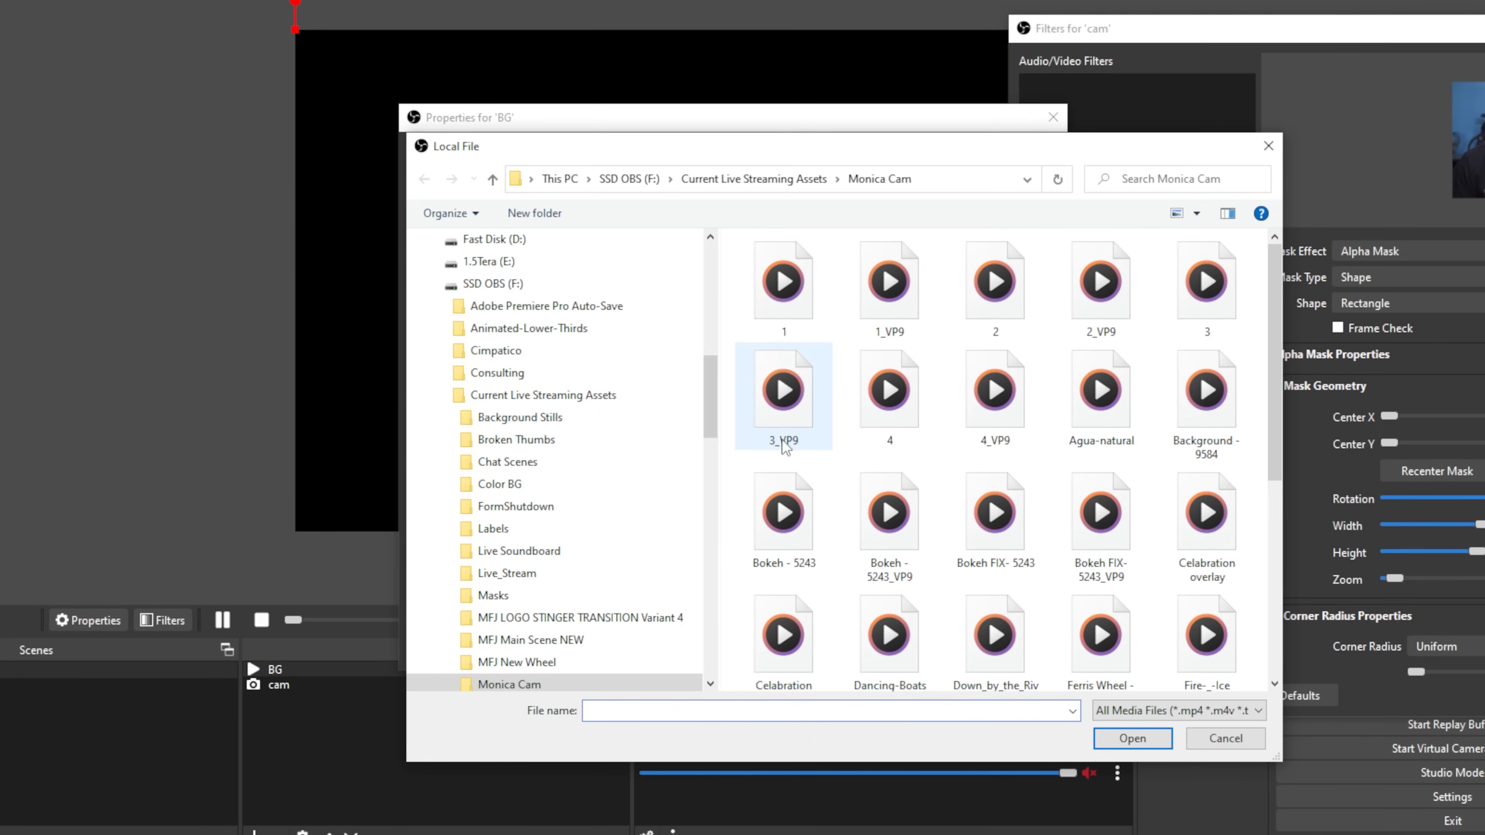
click(785, 444)
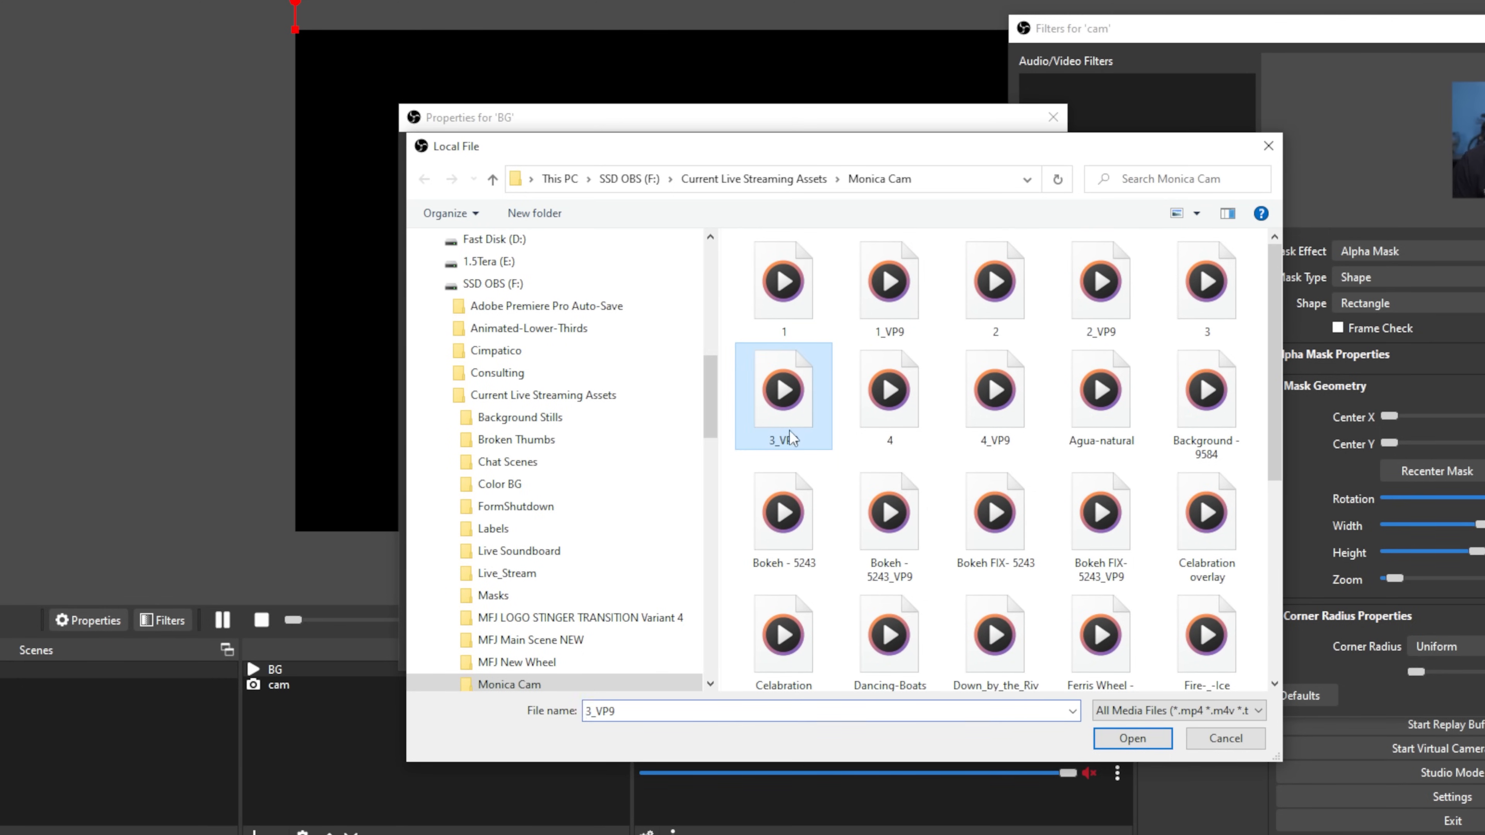
click(1133, 739)
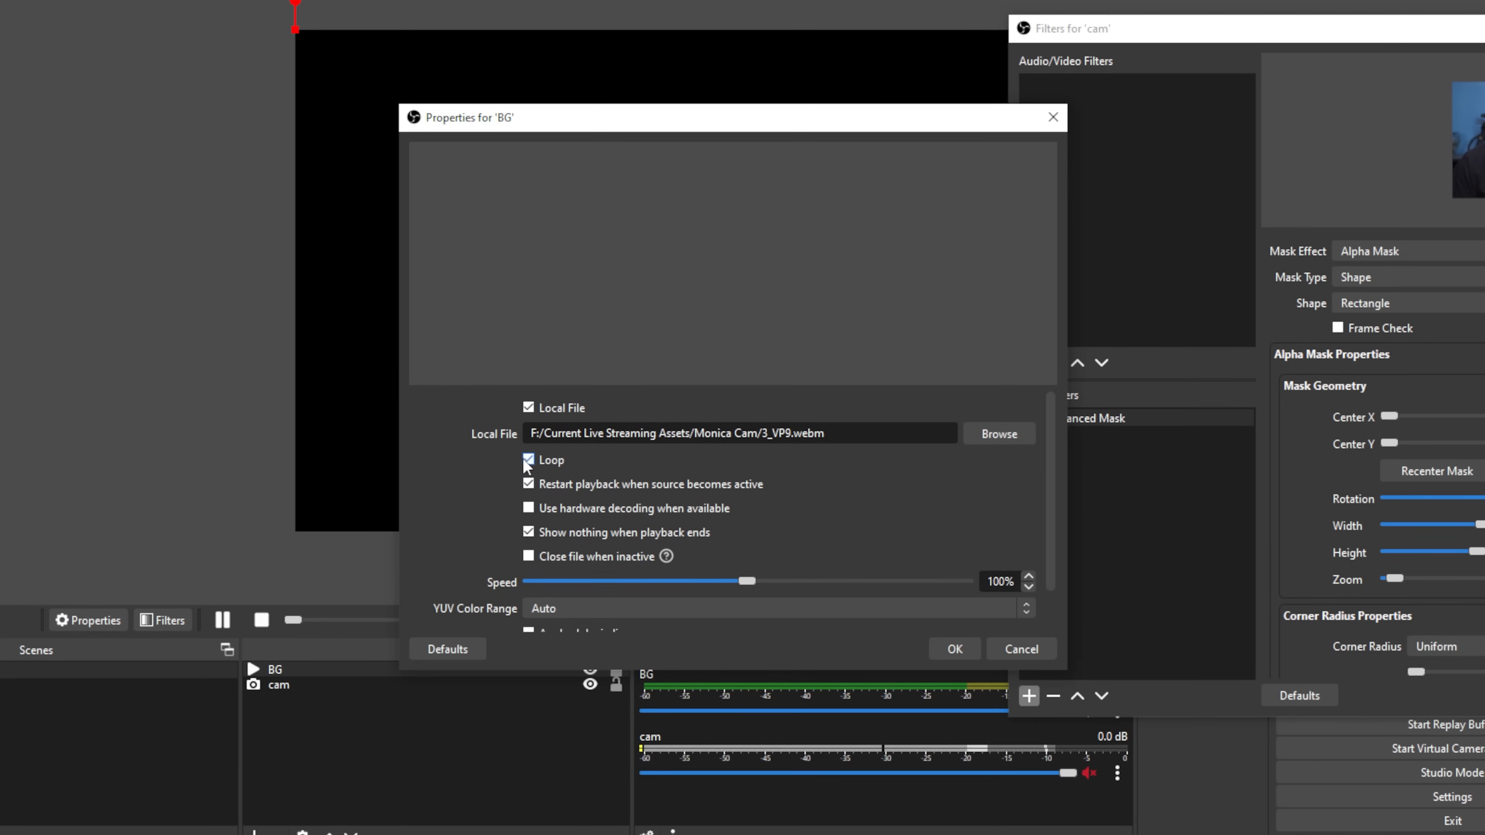
click(954, 649)
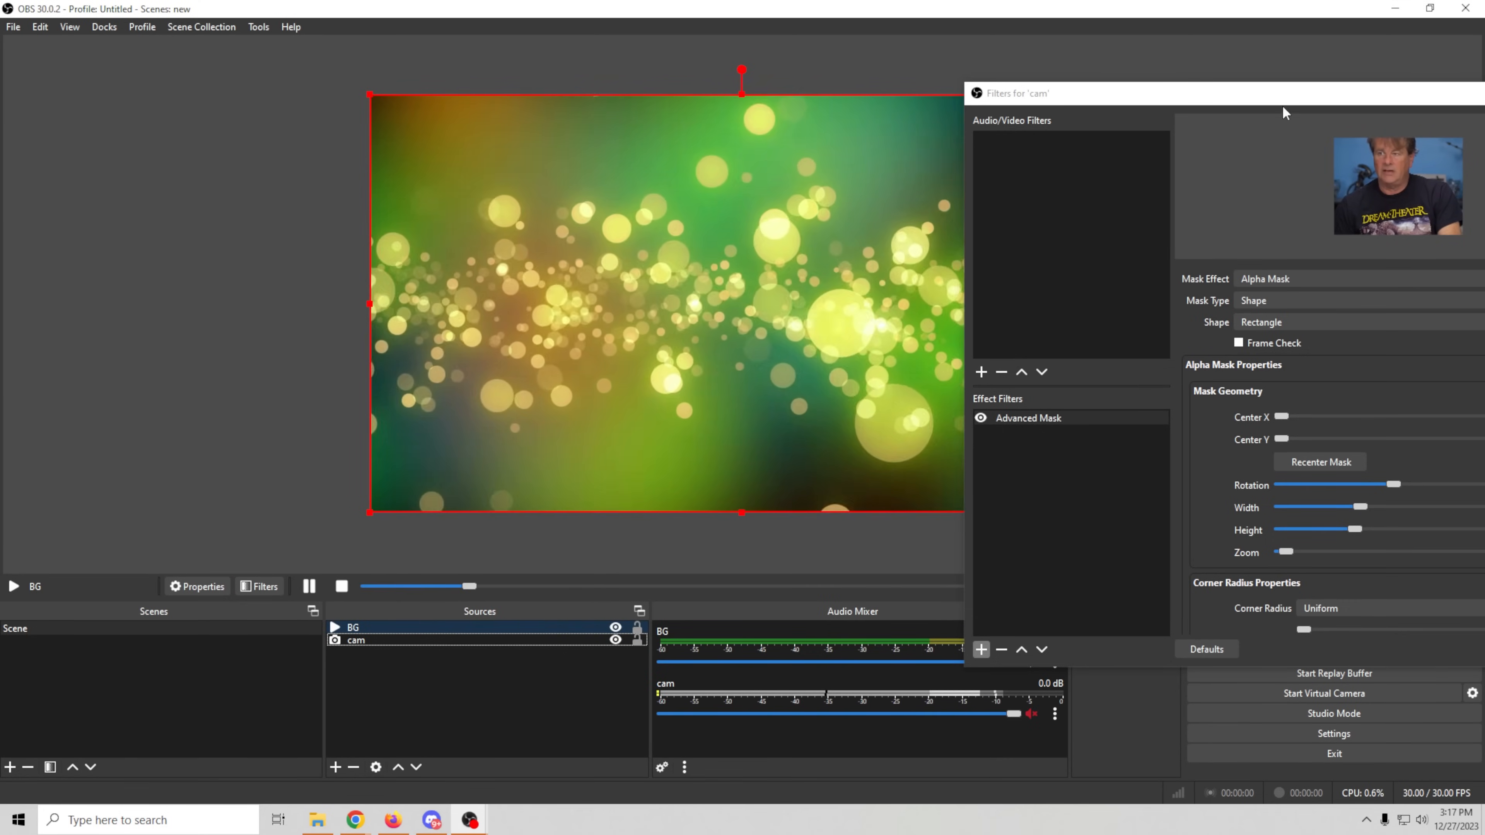
Place the BG source beneath cam in the source order and keep the Filters window clear of the preview
drag(1282, 107, 1059, 208)
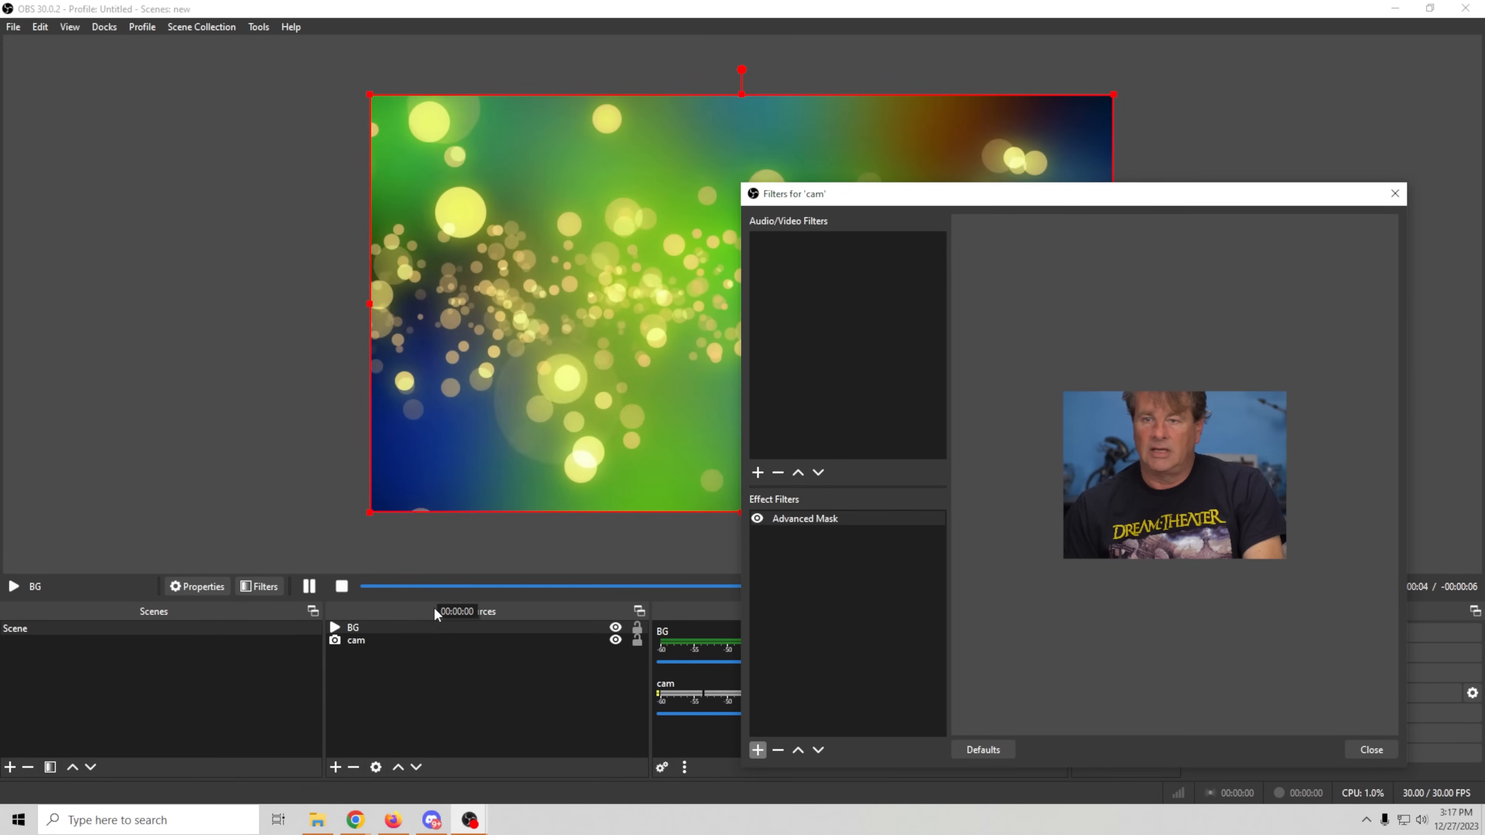
drag(430, 625, 430, 670)
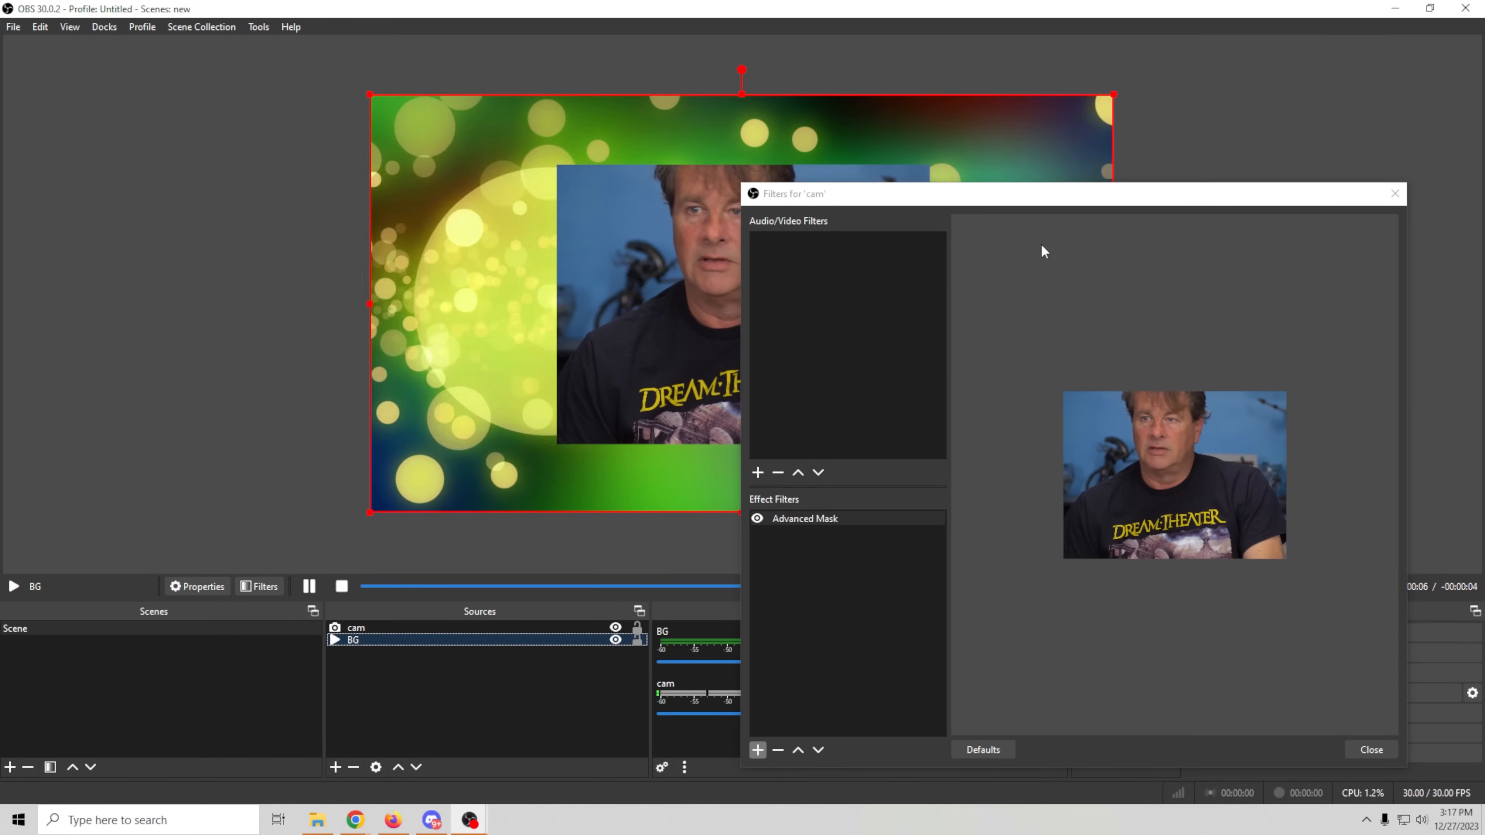
drag(1086, 202, 1155, 82)
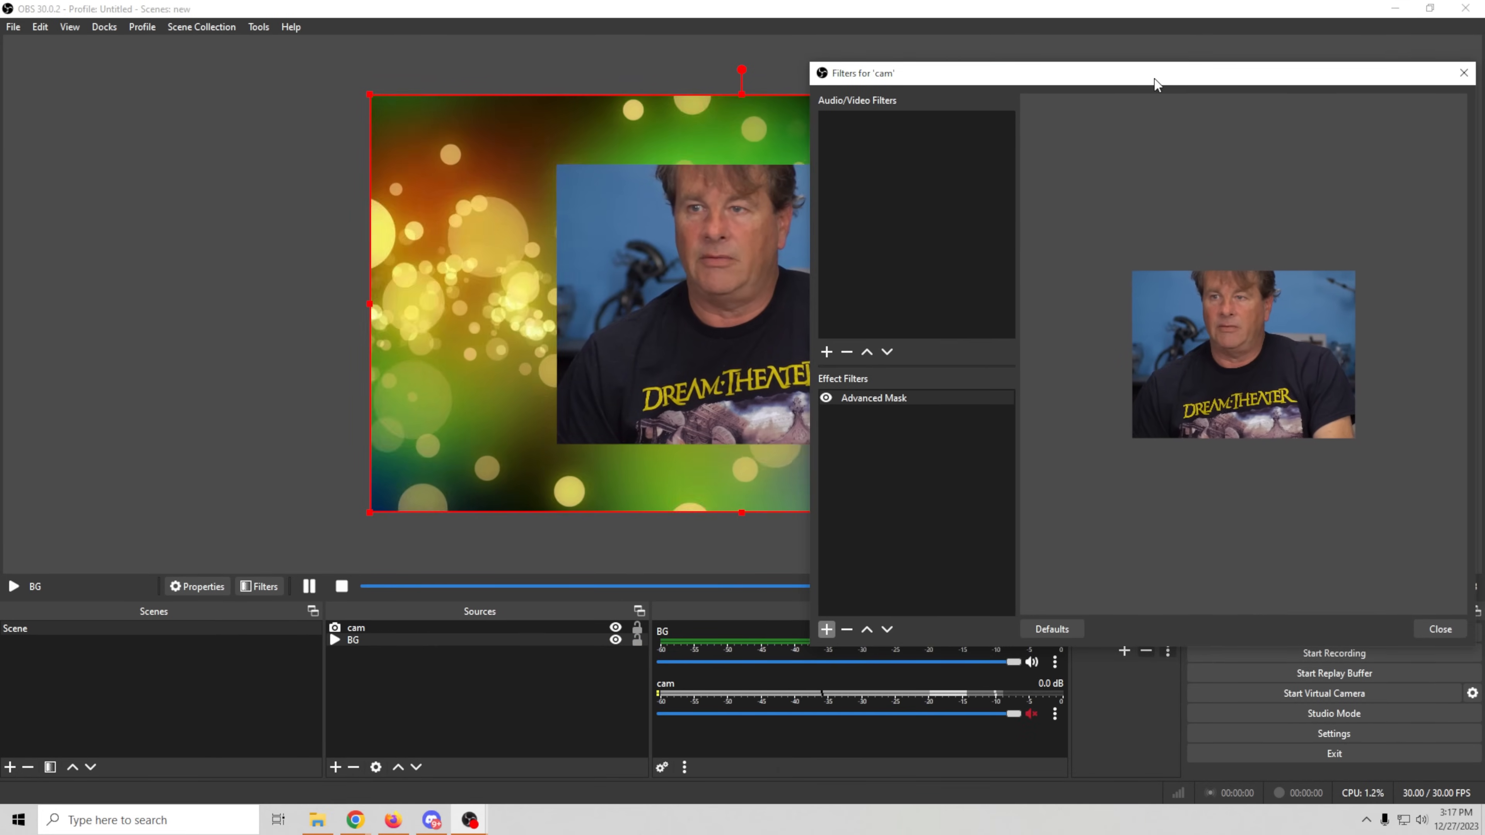
Select the Advanced Mask filter and shift the rectangular mask to about Center X 942 px and Center Y 419 px
click(859, 400)
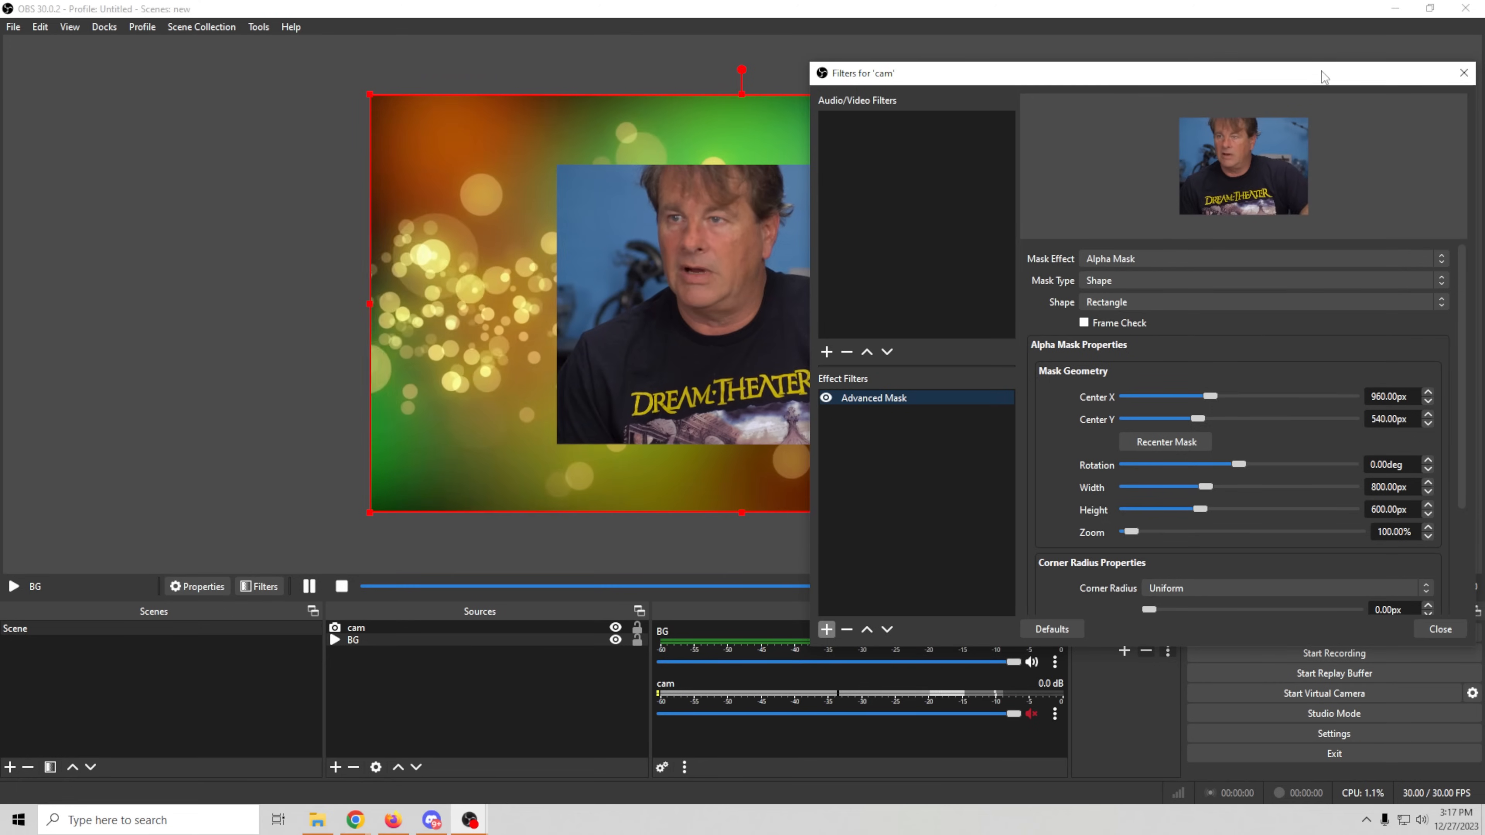
drag(1310, 73, 1295, 83)
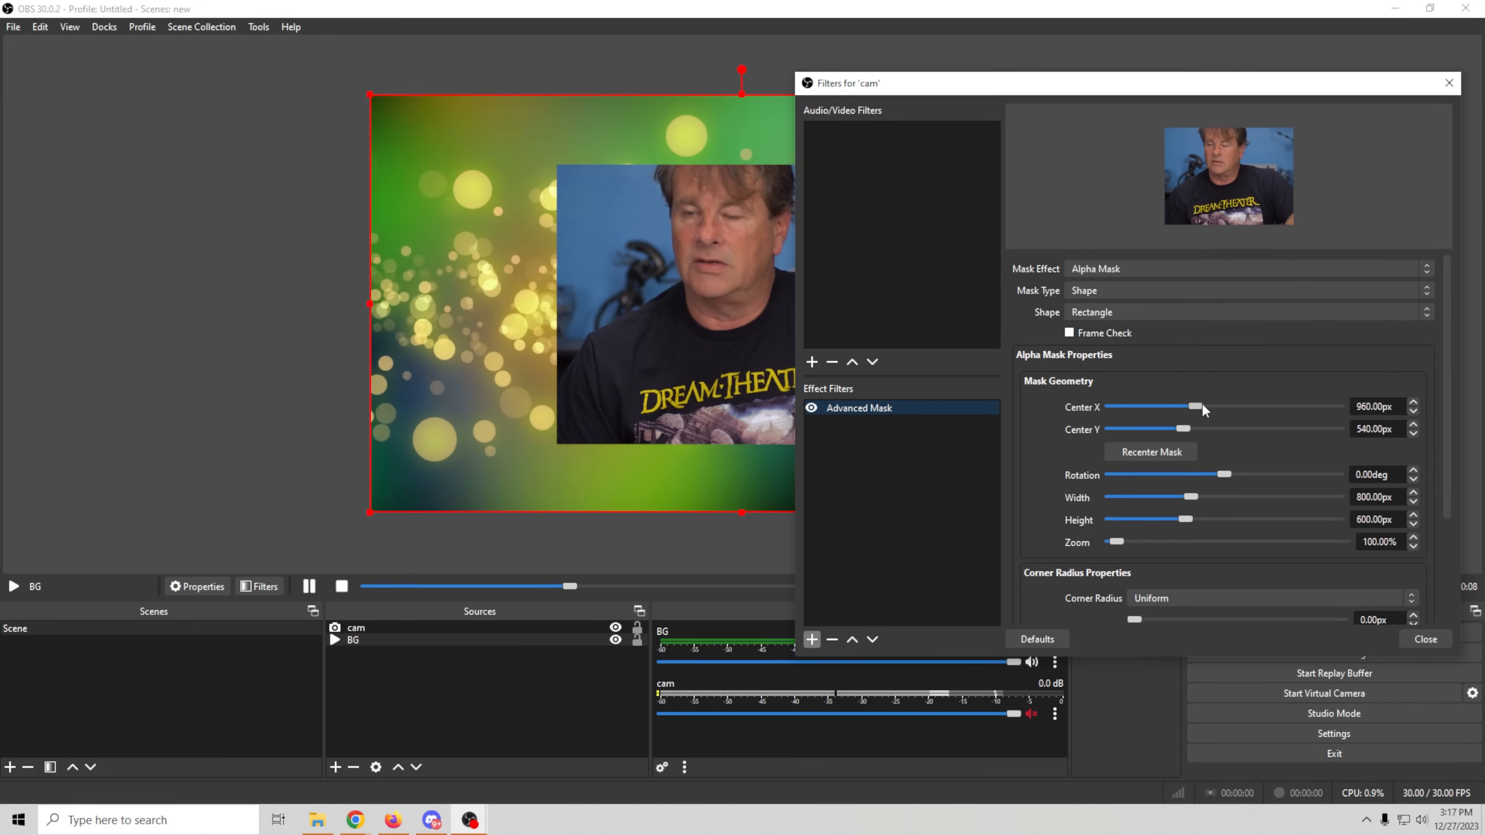
drag(1194, 405, 1183, 426)
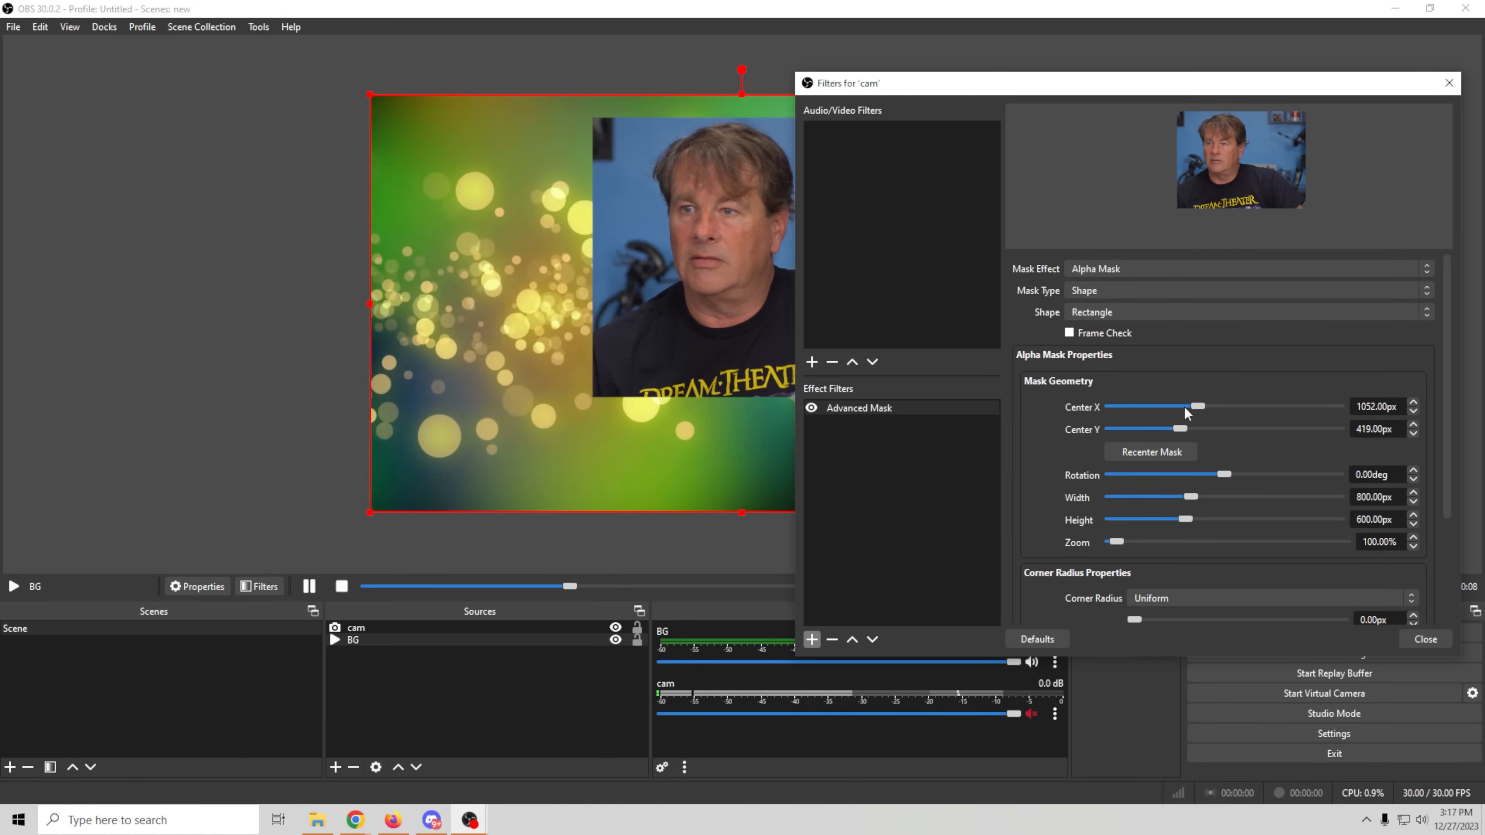
drag(1194, 407, 1190, 408)
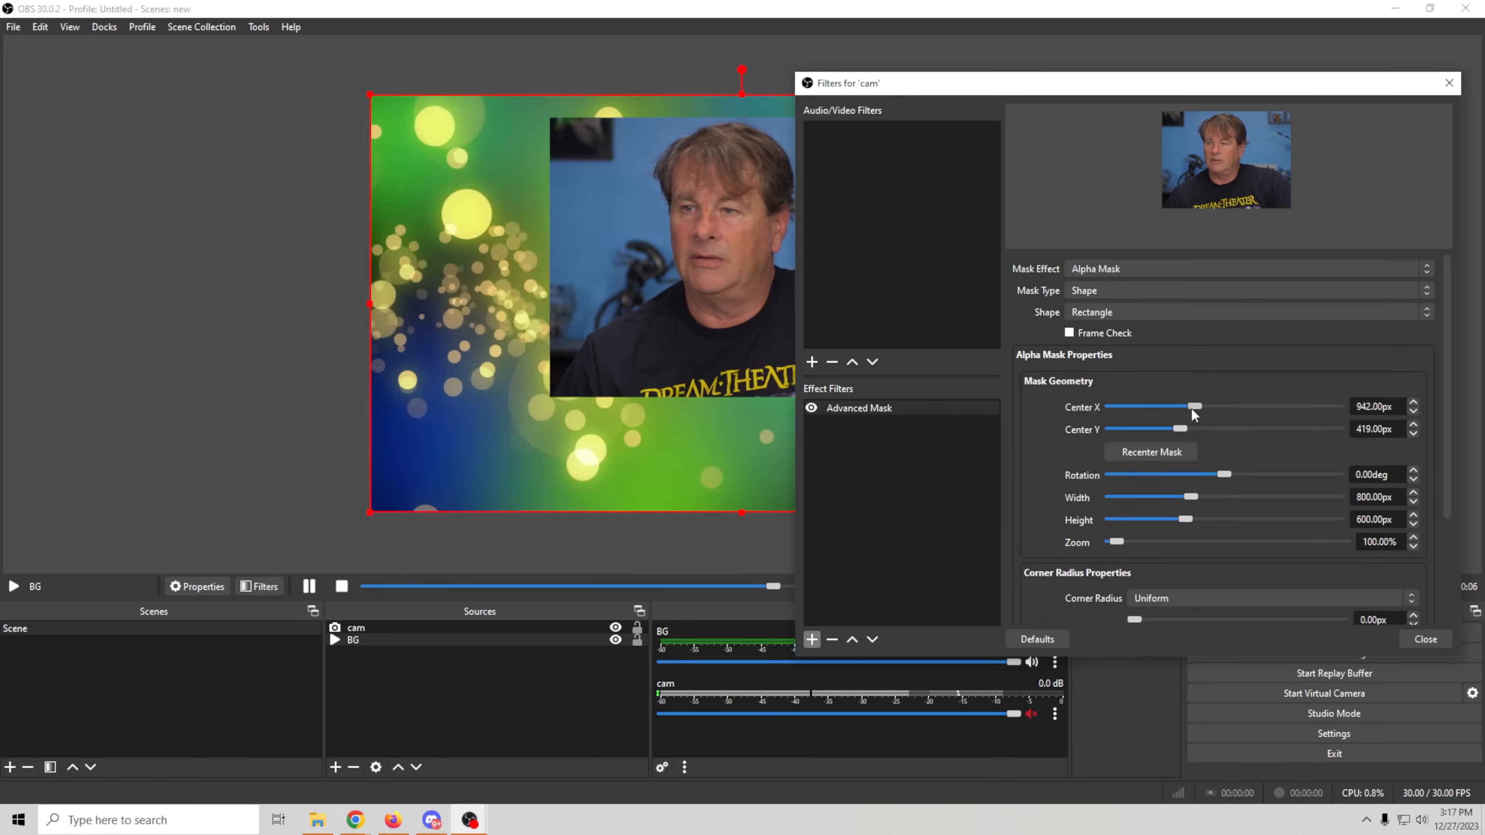
Try out a slight rotation of the mask and reset the rotation to 0 degrees
drag(1225, 474, 1224, 475)
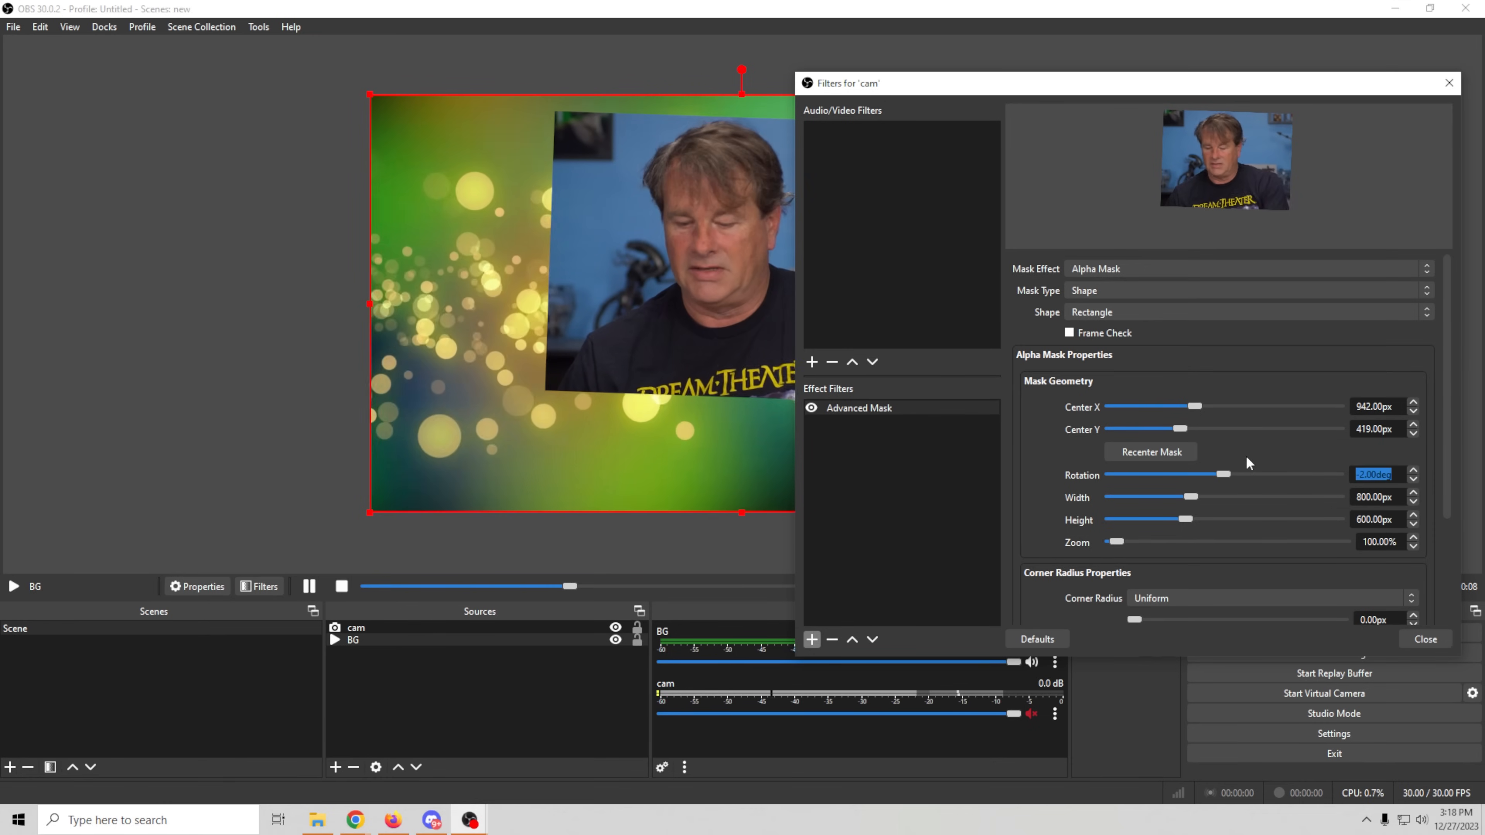
text(0)
key(Return)
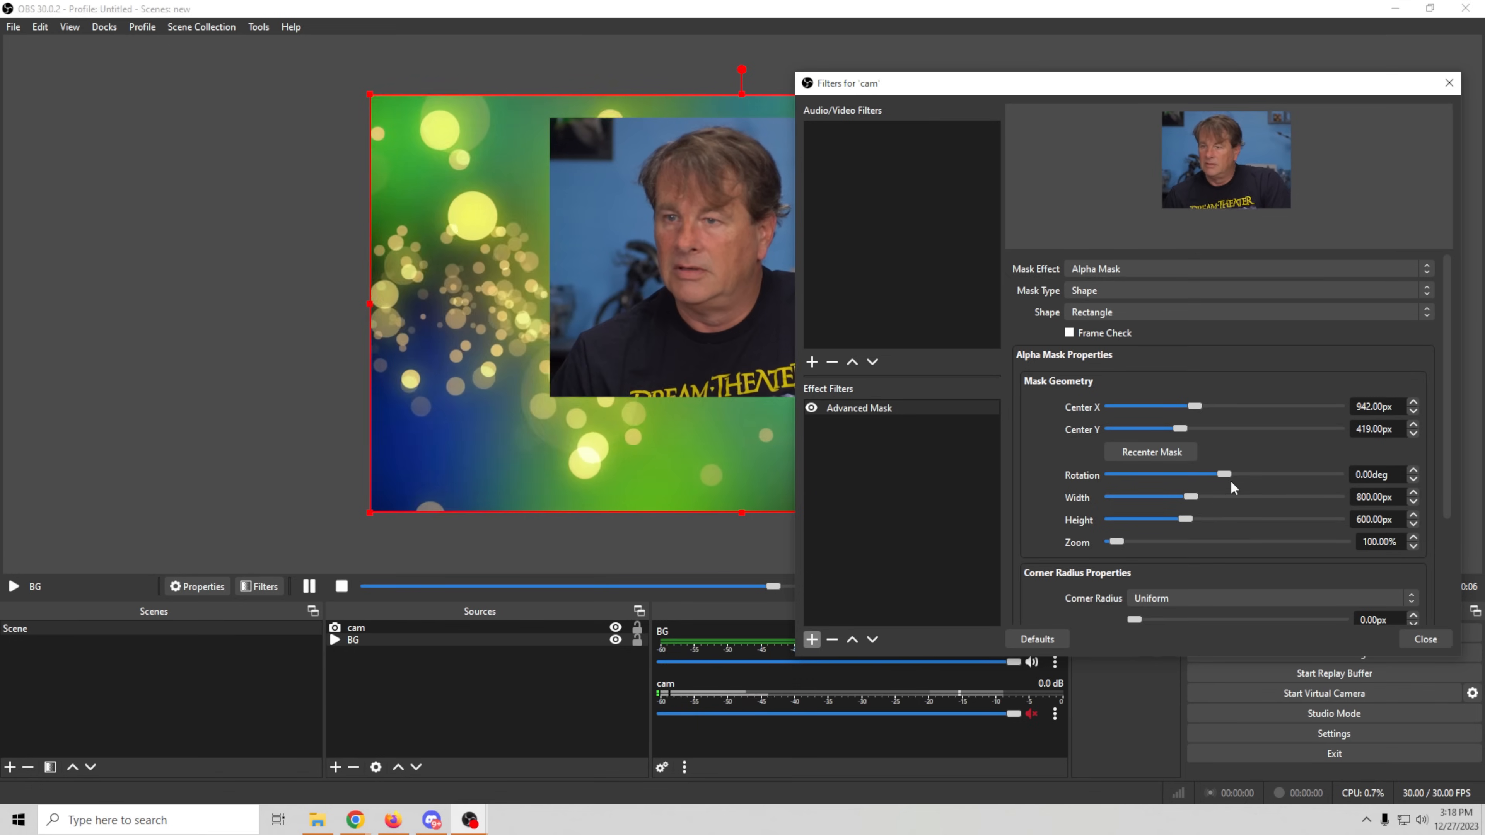
Resize the rectangular mask to a width of about 969 px and a height of about 639 px
drag(1189, 497, 1194, 500)
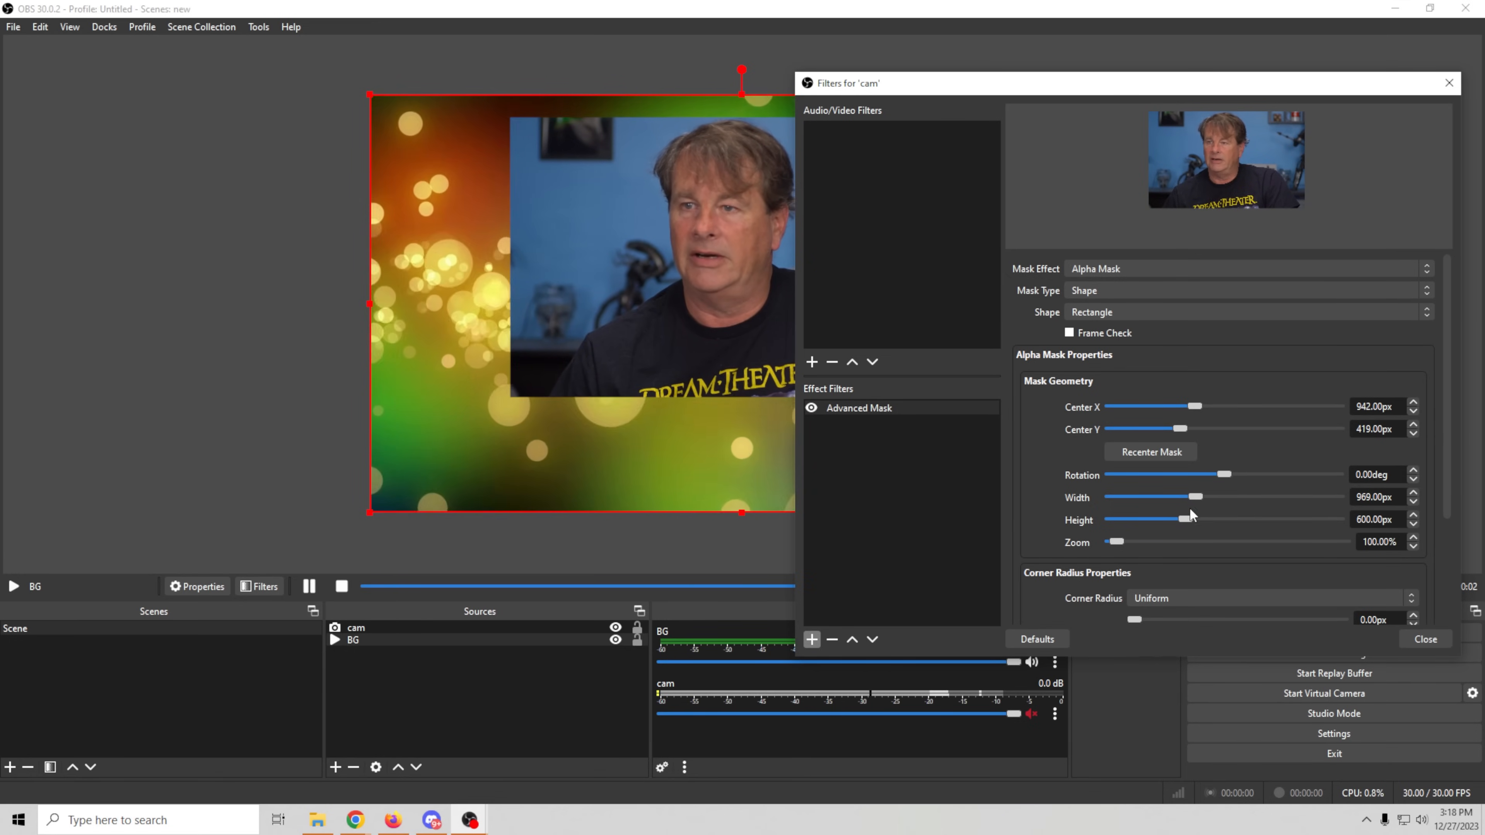
drag(1182, 518, 1183, 518)
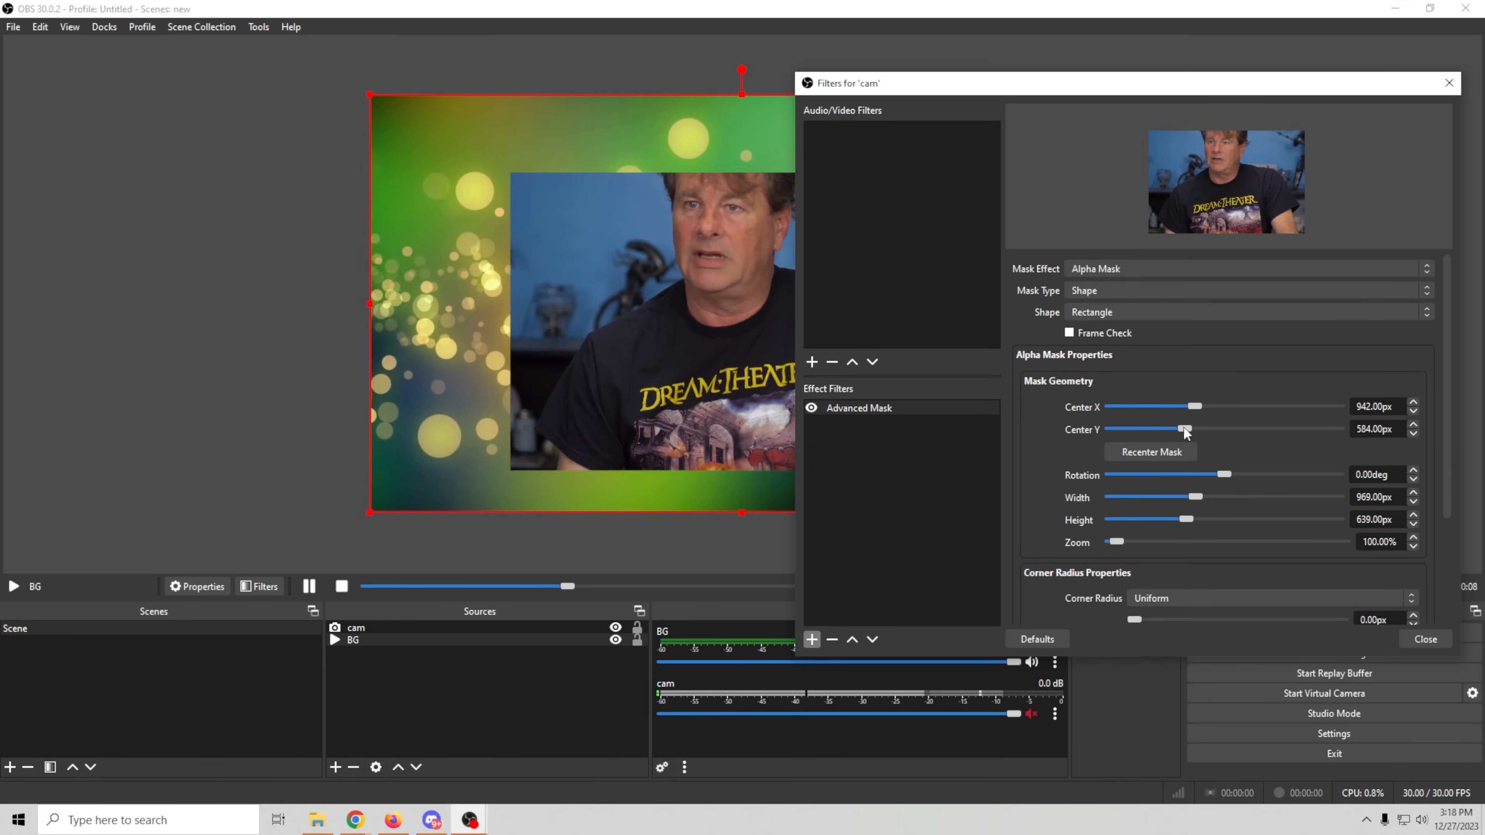
Shift the rectangular mask to about Center Y 447 px, try a zoom of 151%, and restore the zoom to 100%
drag(1178, 428, 1180, 428)
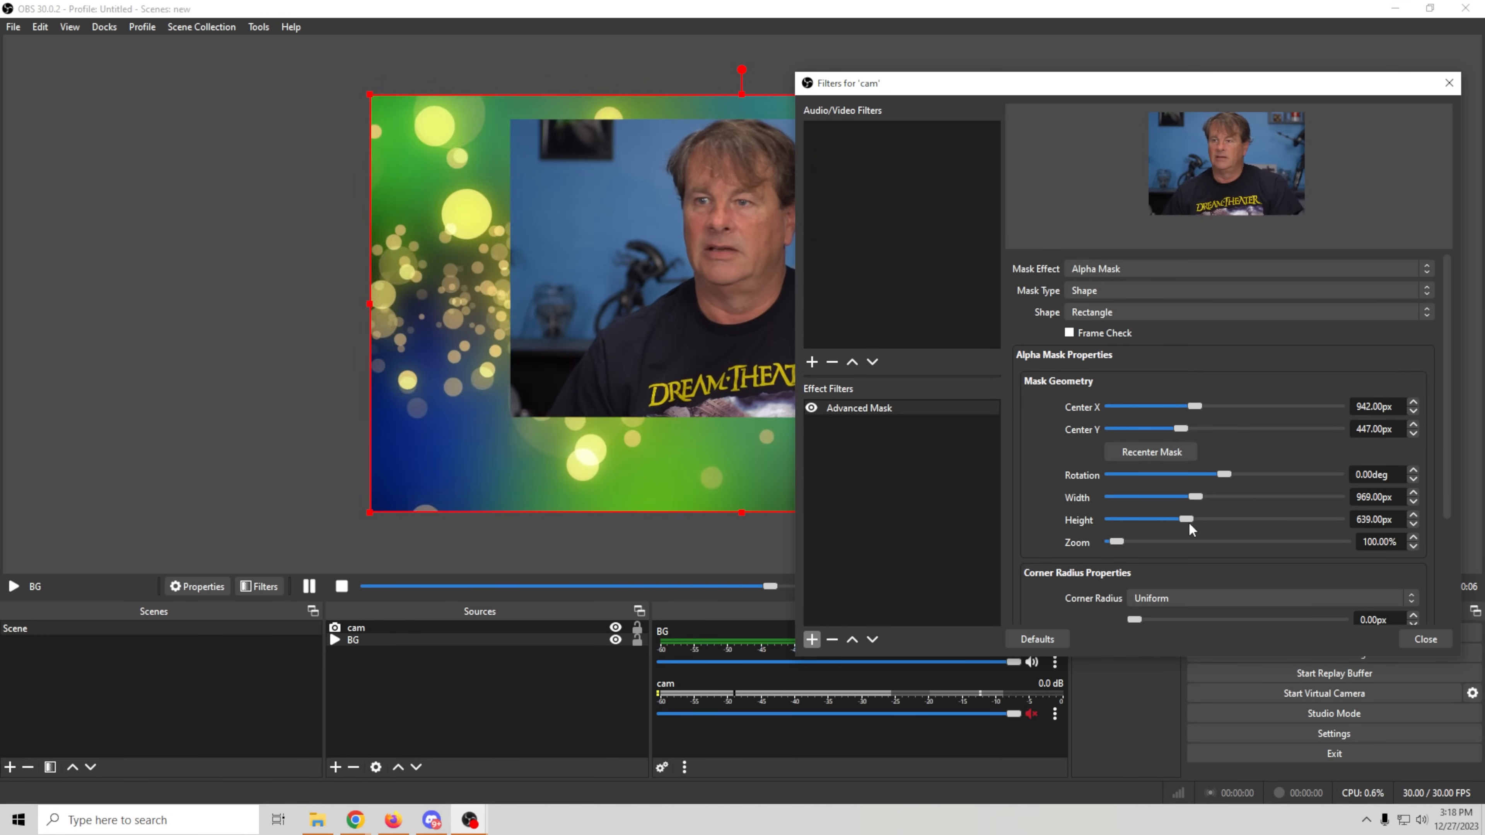
mouse_move(1115, 541)
mouse_down()
mouse_move(1132, 543)
mouse_move(1115, 541)
mouse_up()
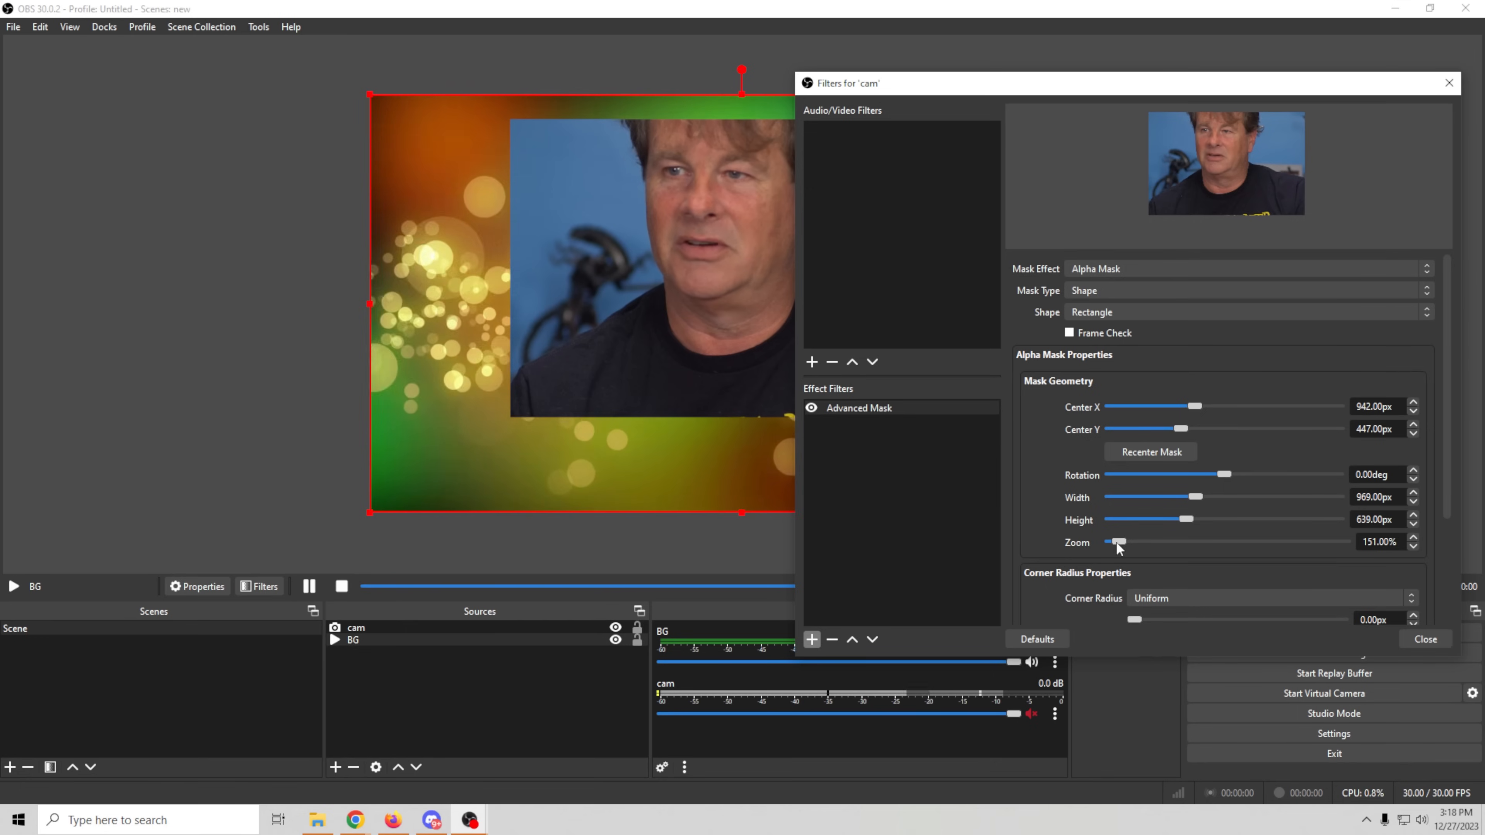
click(1359, 543)
drag(1358, 541, 1469, 551)
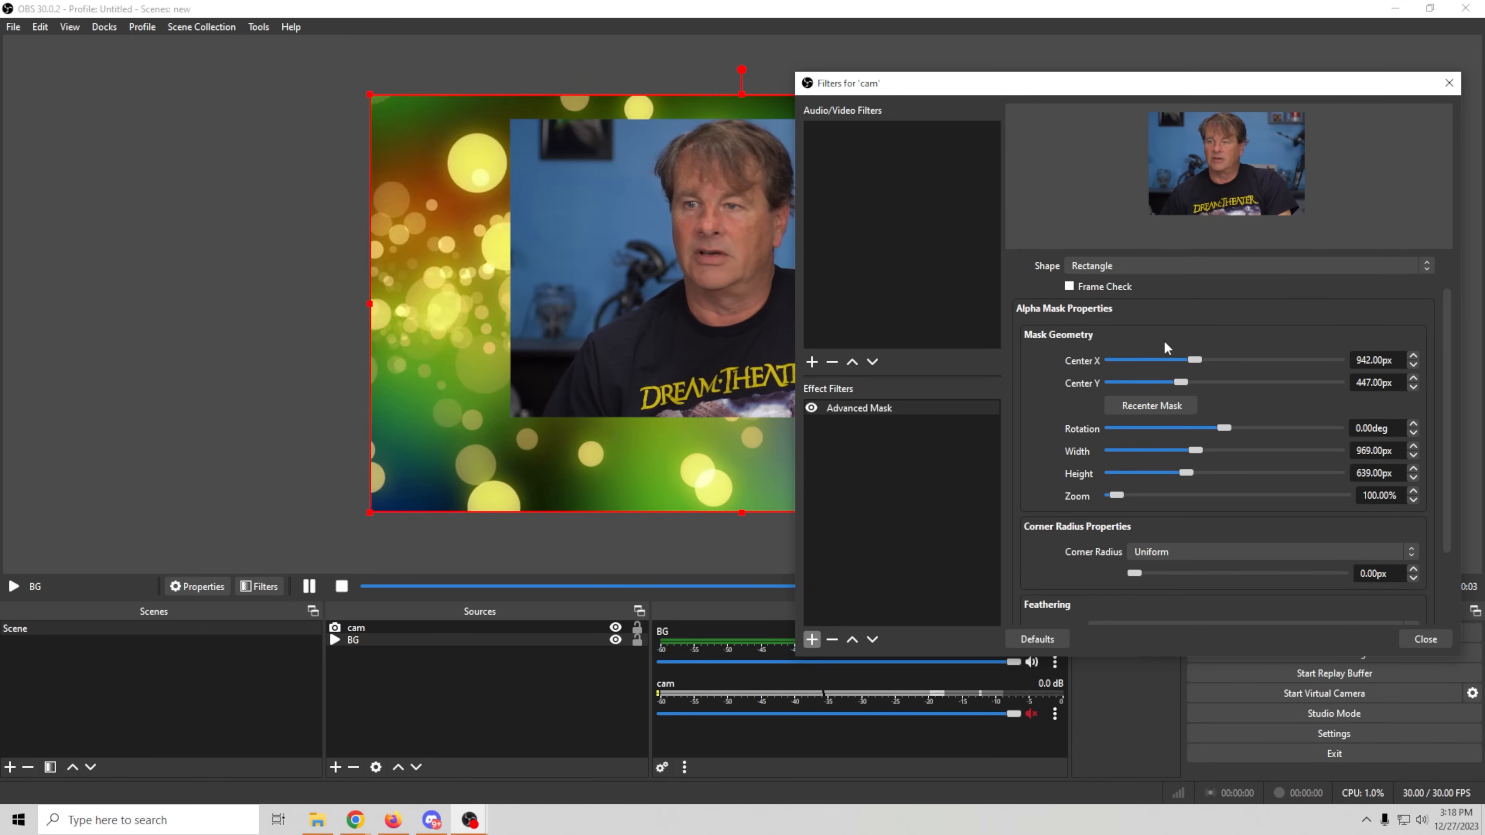
Reset the Advanced Mask filter's properties to their defaults
mouse_move(1241, 90)
mouse_down()
mouse_move(1479, 620)
mouse_move(1481, 485)
mouse_move(1426, 486)
mouse_move(1096, 106)
mouse_move(1239, 95)
mouse_up()
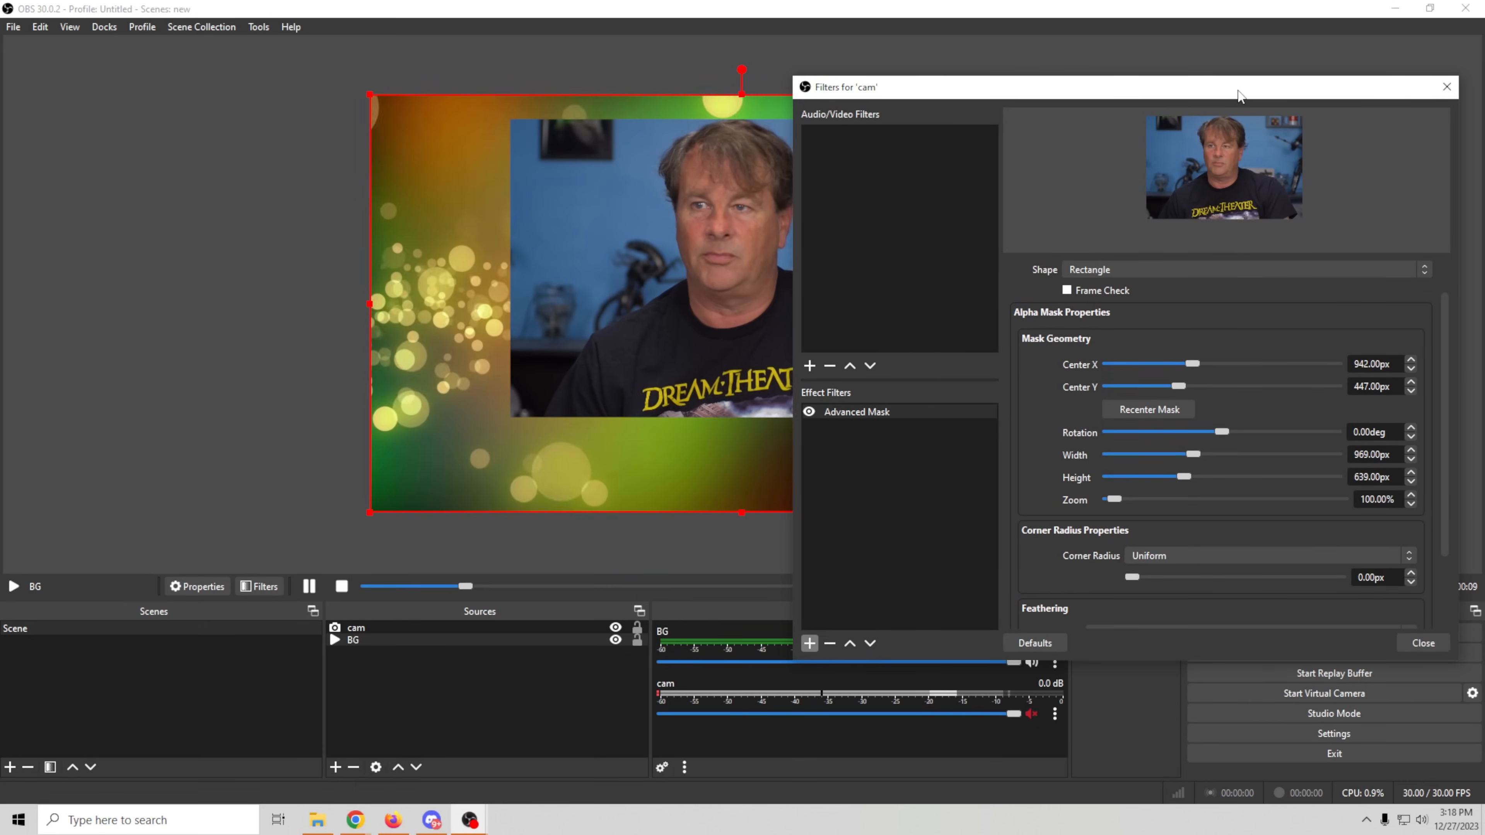
scroll(1046, 440, up, 1)
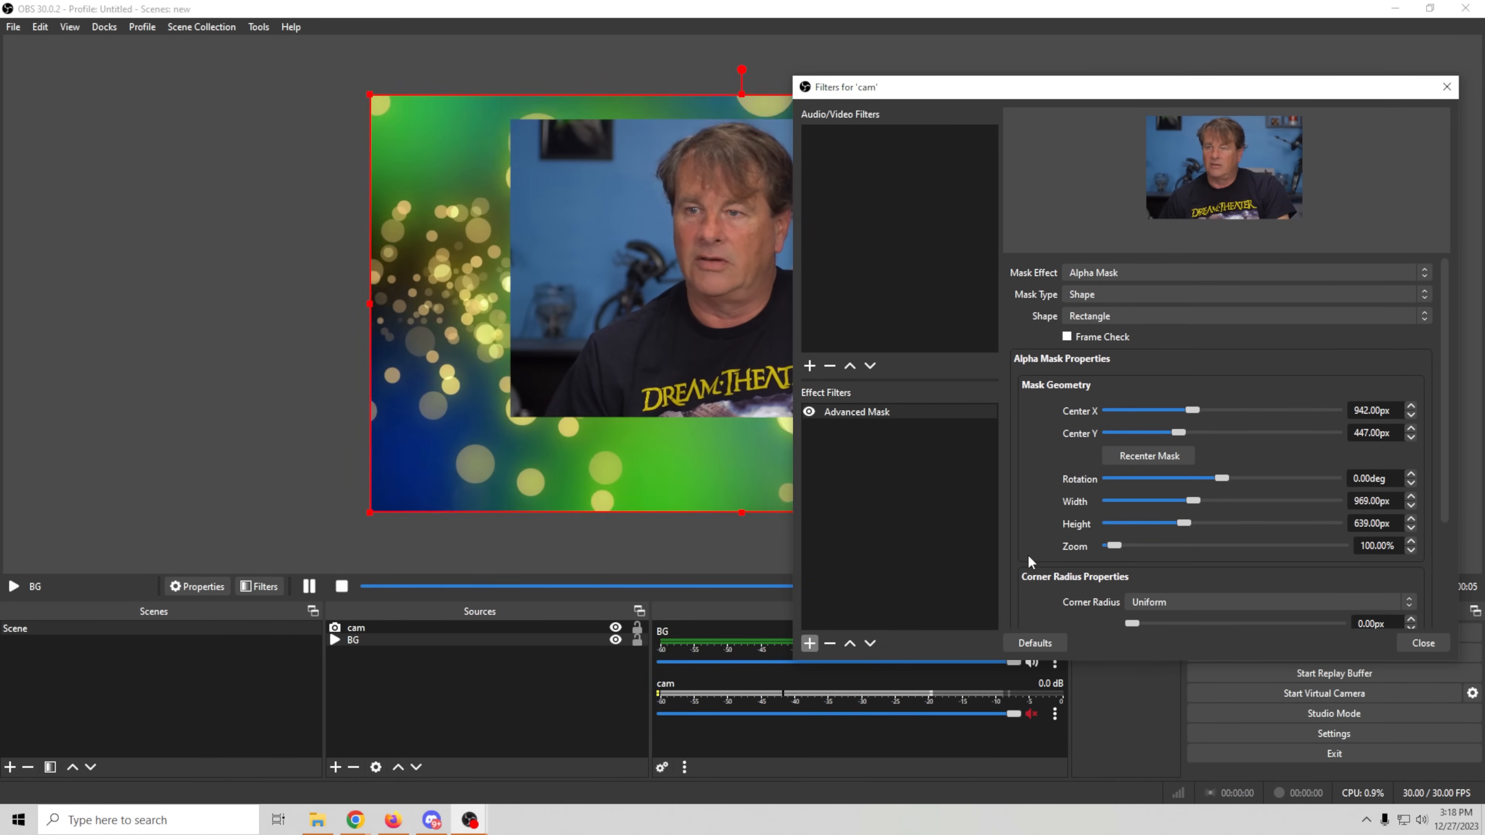
click(1042, 641)
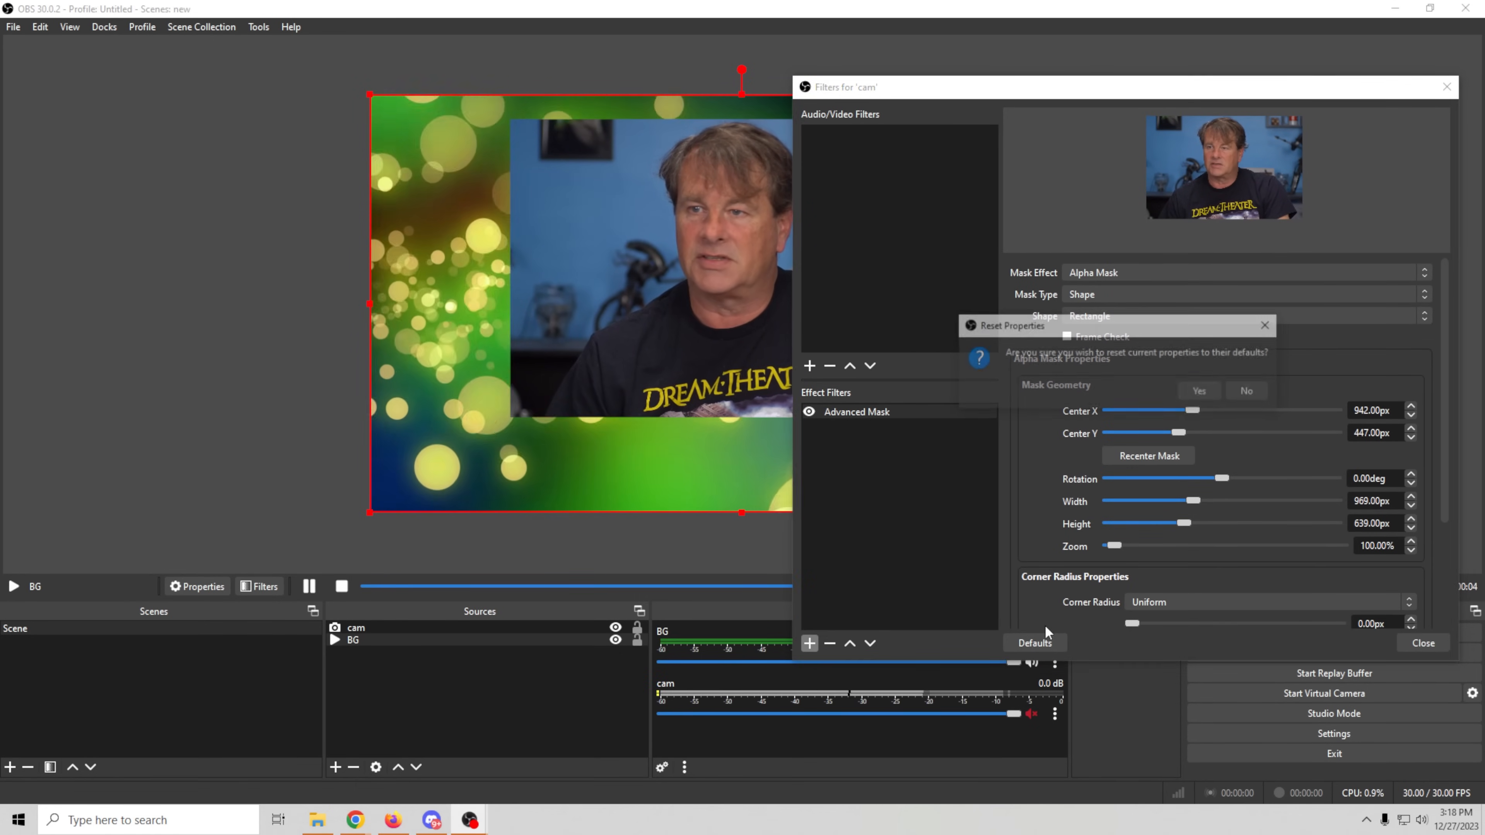
click(1196, 393)
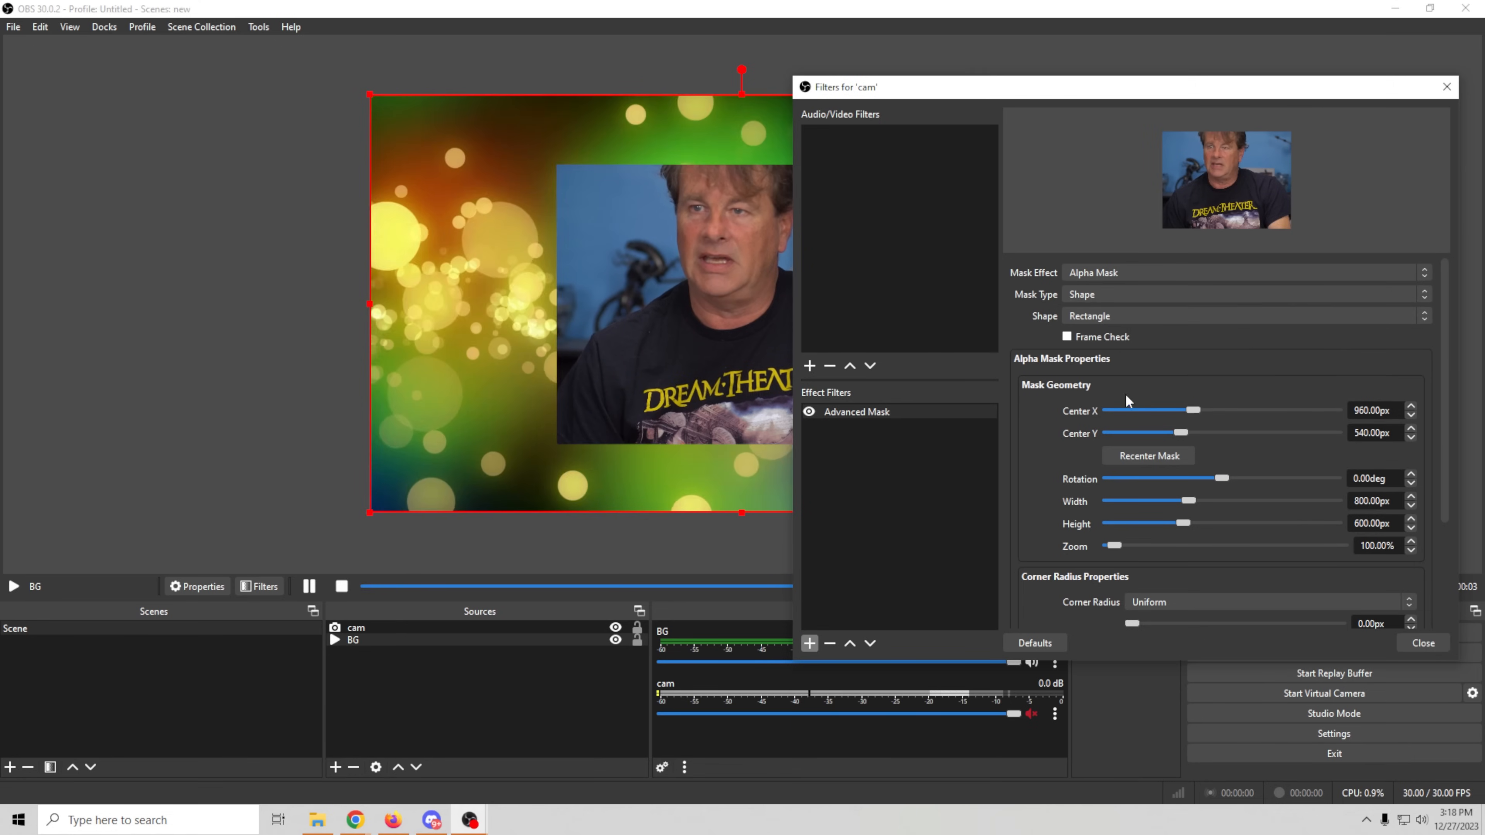
Try the Circle, Ellipse, Regular Polygon and Star mask shapes, and settle on Heart
click(1154, 318)
click(1143, 353)
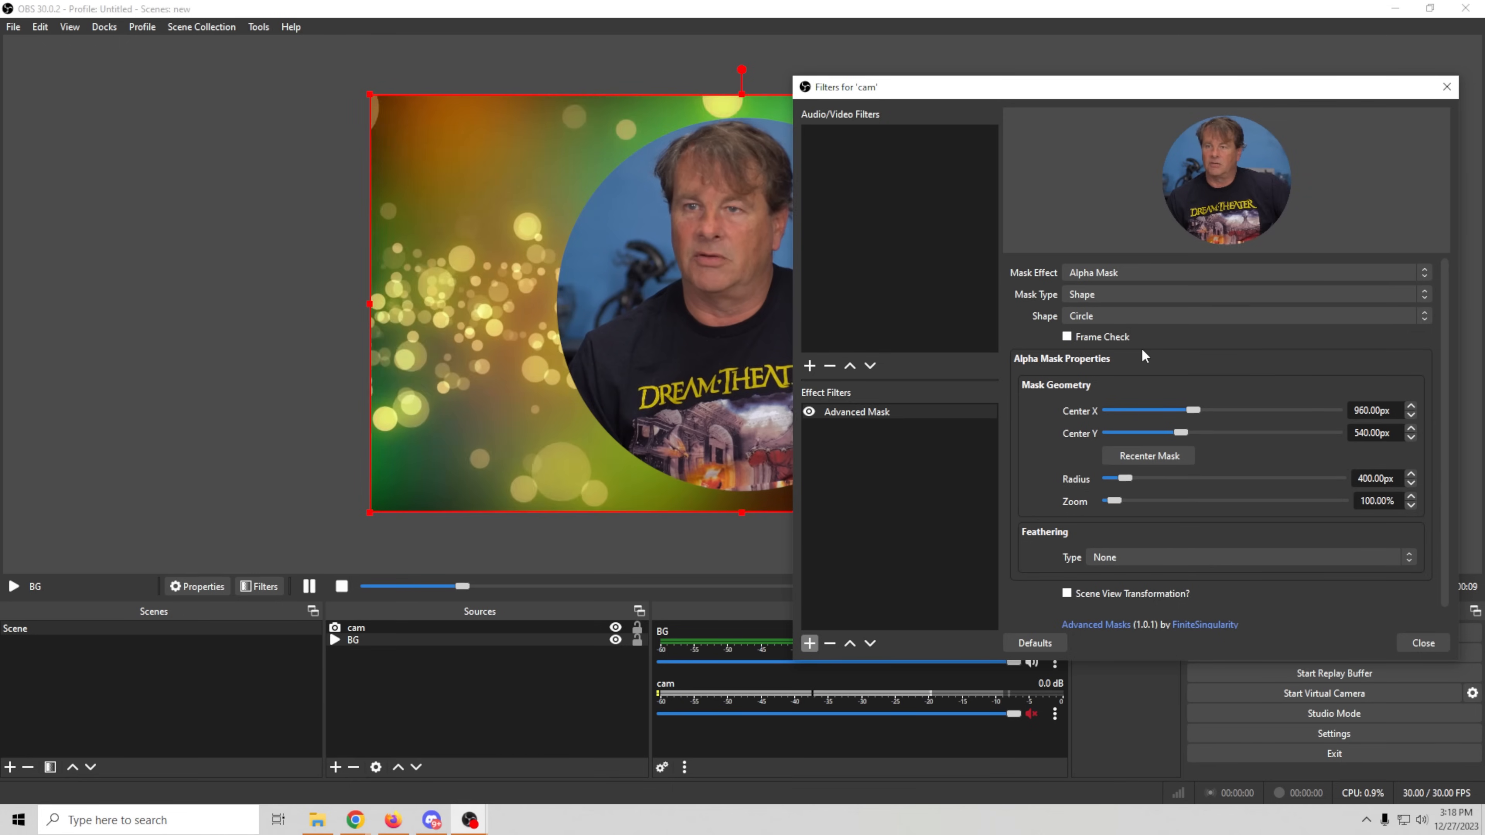
click(1144, 318)
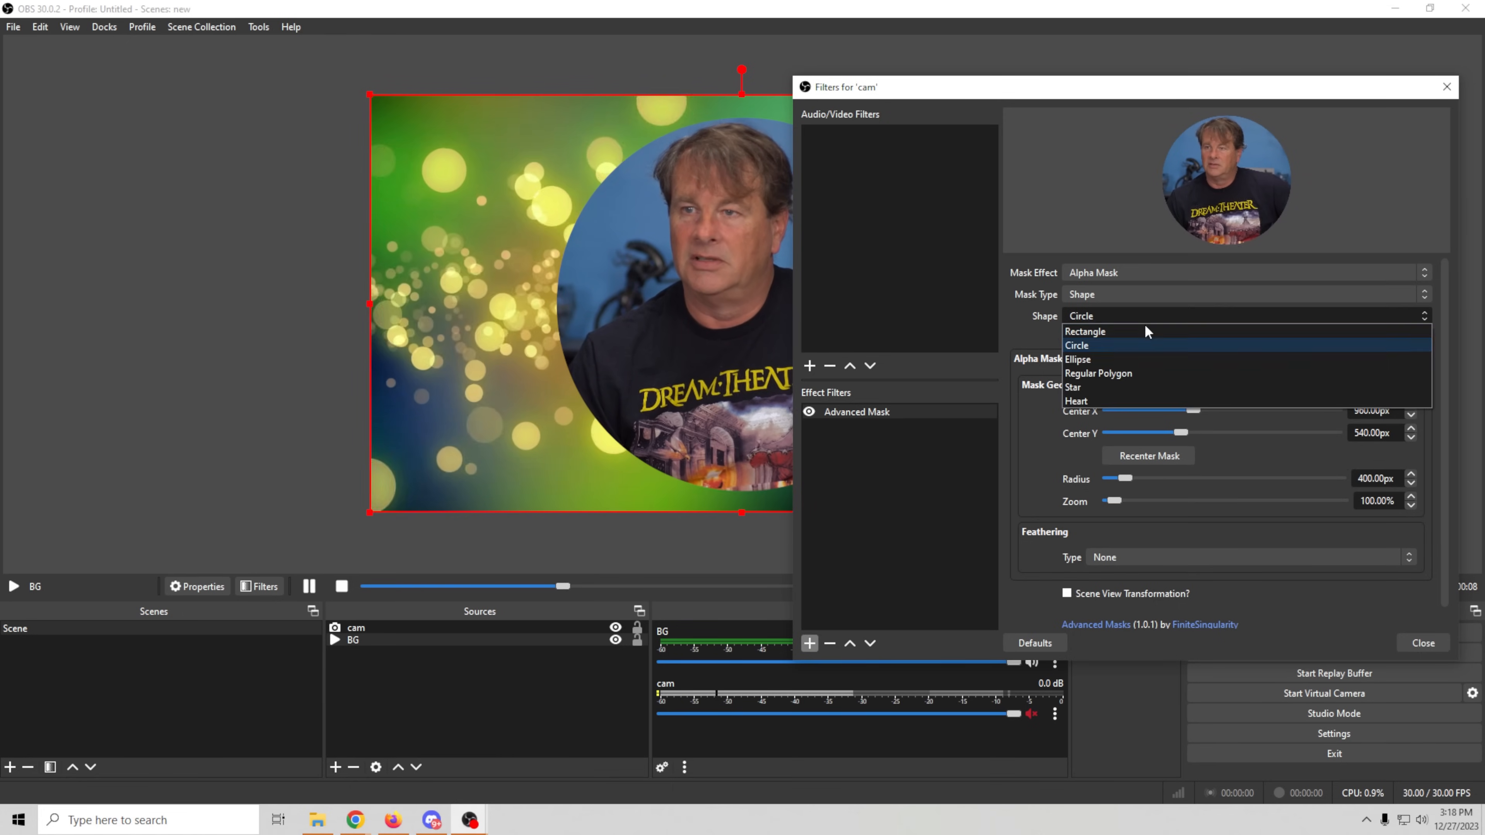
click(1135, 358)
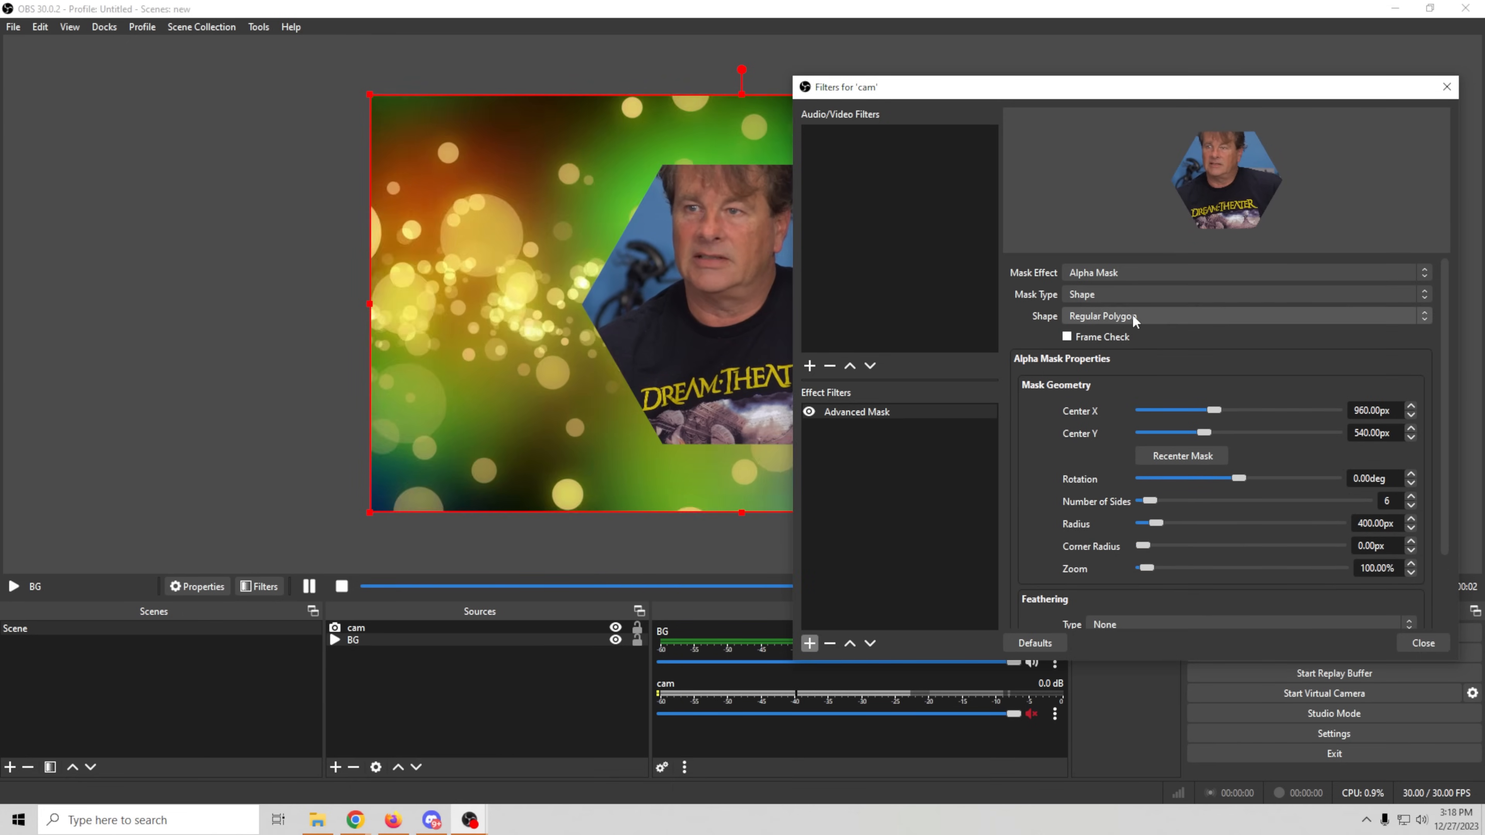
click(1132, 314)
click(1123, 387)
click(1139, 315)
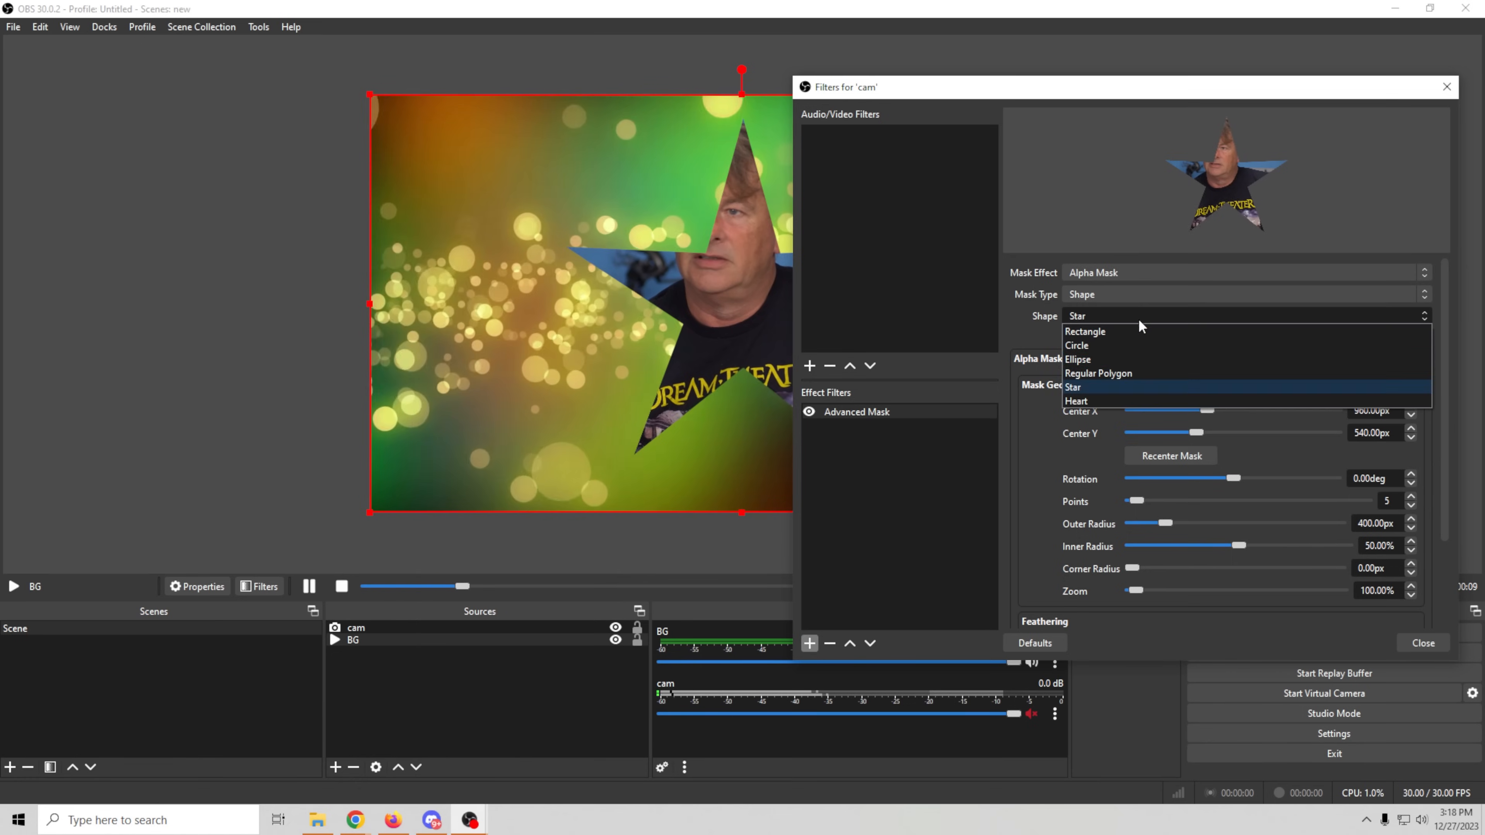
click(1123, 402)
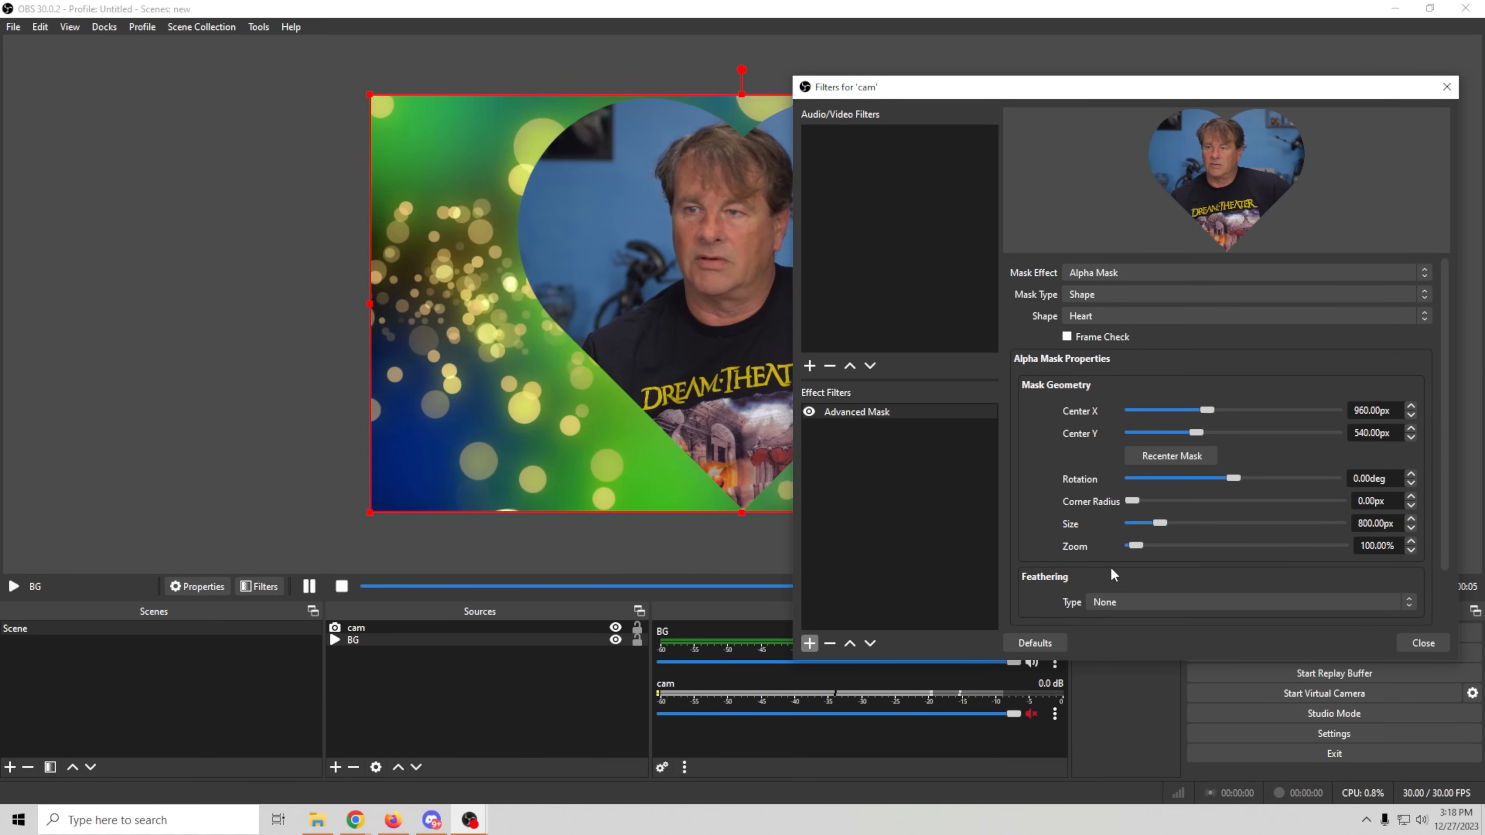
Try rotating the heart mask to about -46 degrees, reset the rotation to 0 degrees, and close the filter settings
mouse_move(1230, 477)
mouse_down()
mouse_move(1262, 475)
mouse_move(1198, 478)
mouse_move(1232, 480)
mouse_move(1216, 481)
mouse_up()
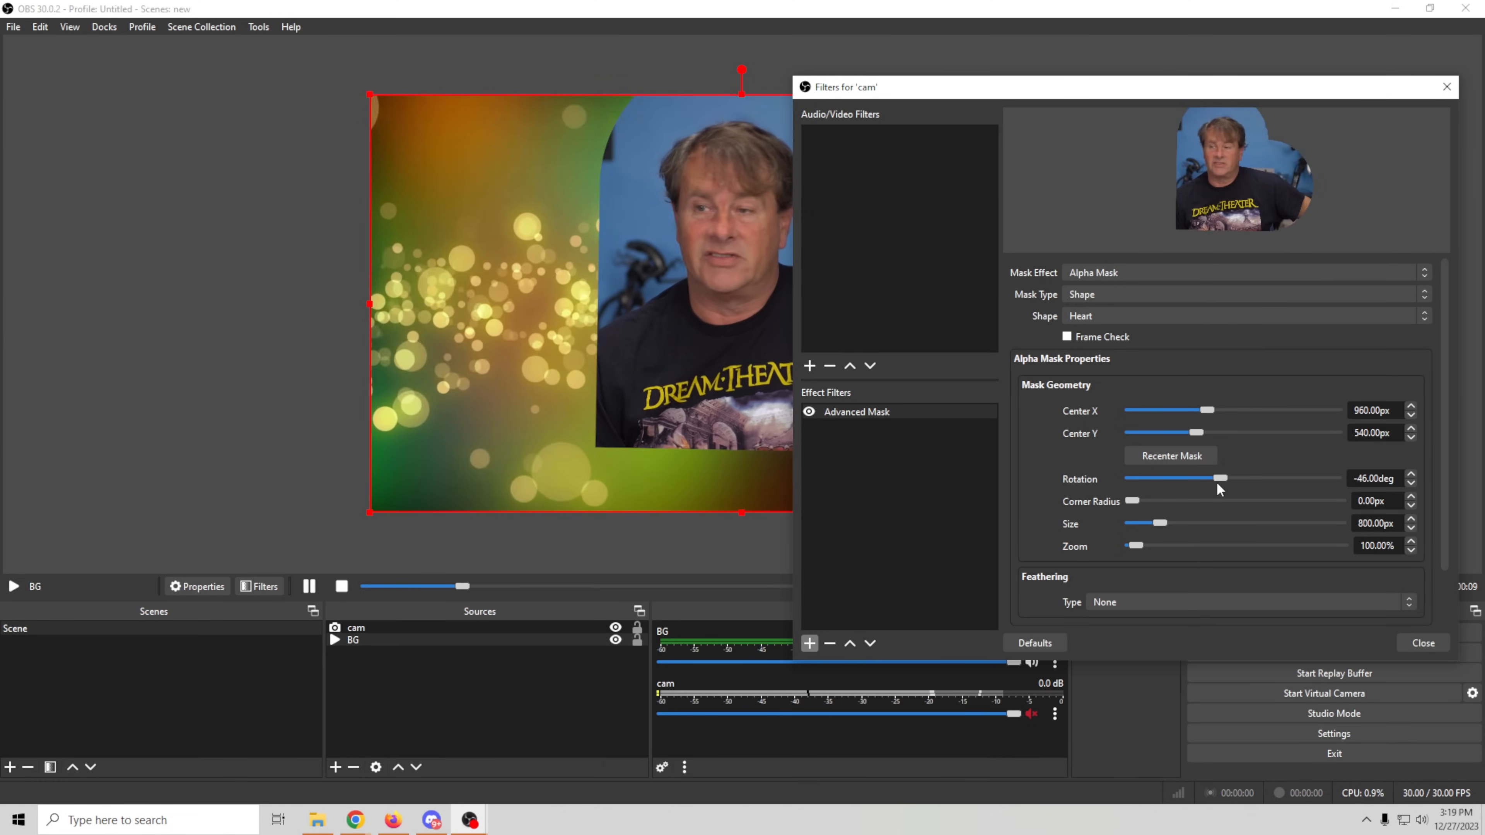
drag(1399, 482, 1257, 465)
text(0)
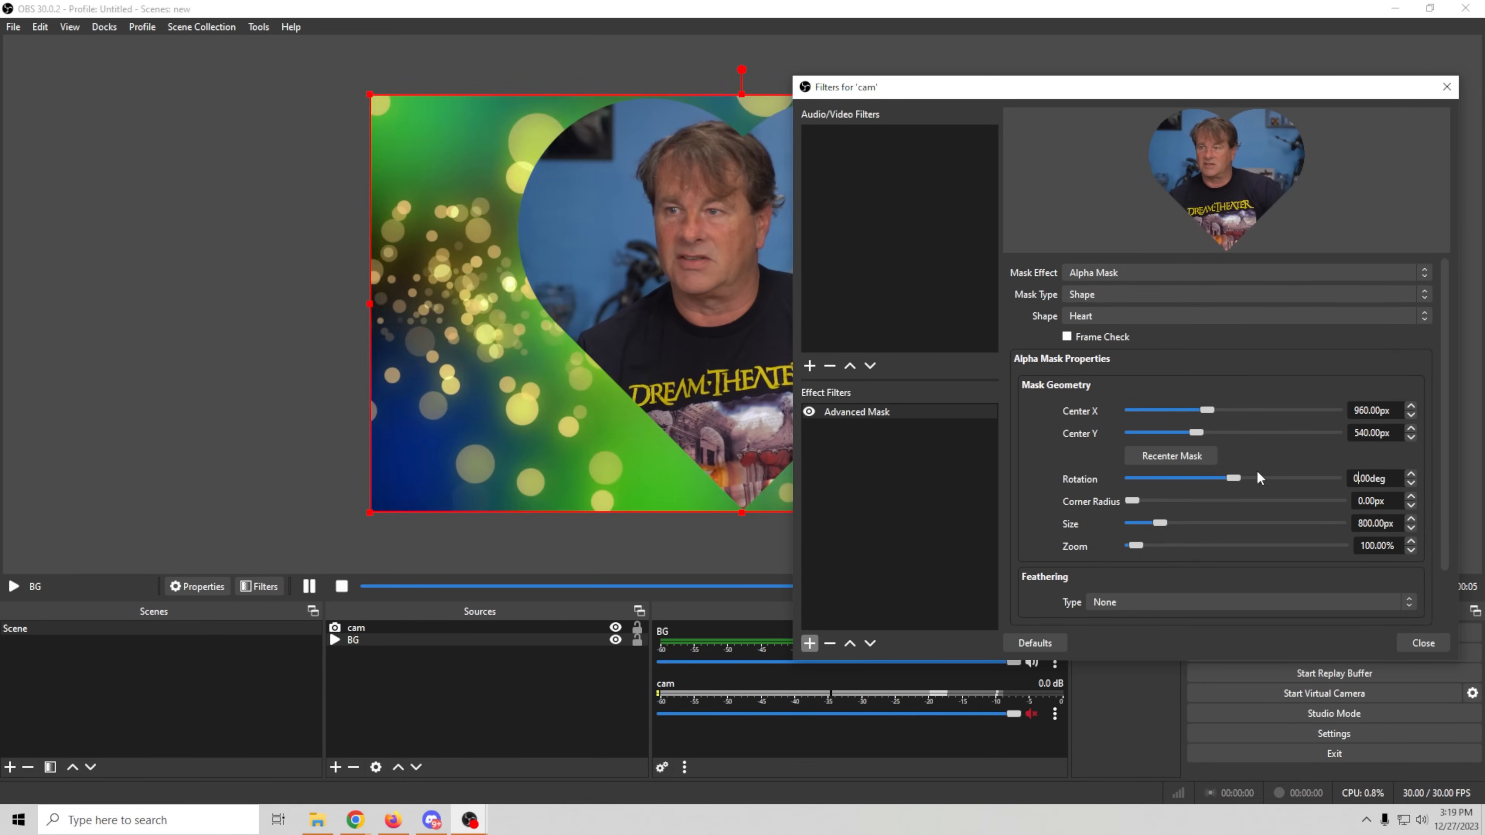
click(1429, 639)
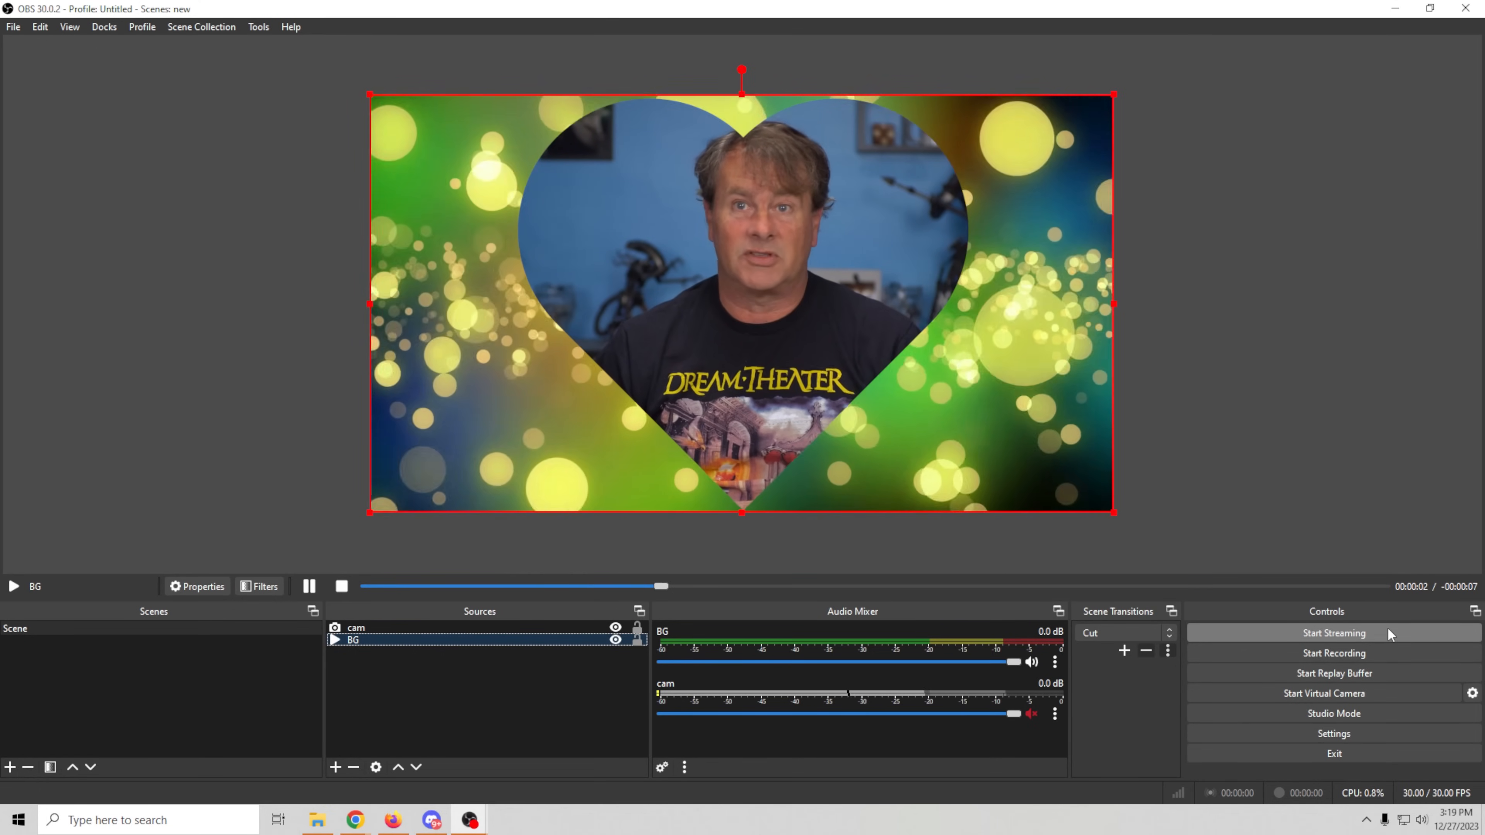
Hide the BG source and add a new scene named game
click(615, 639)
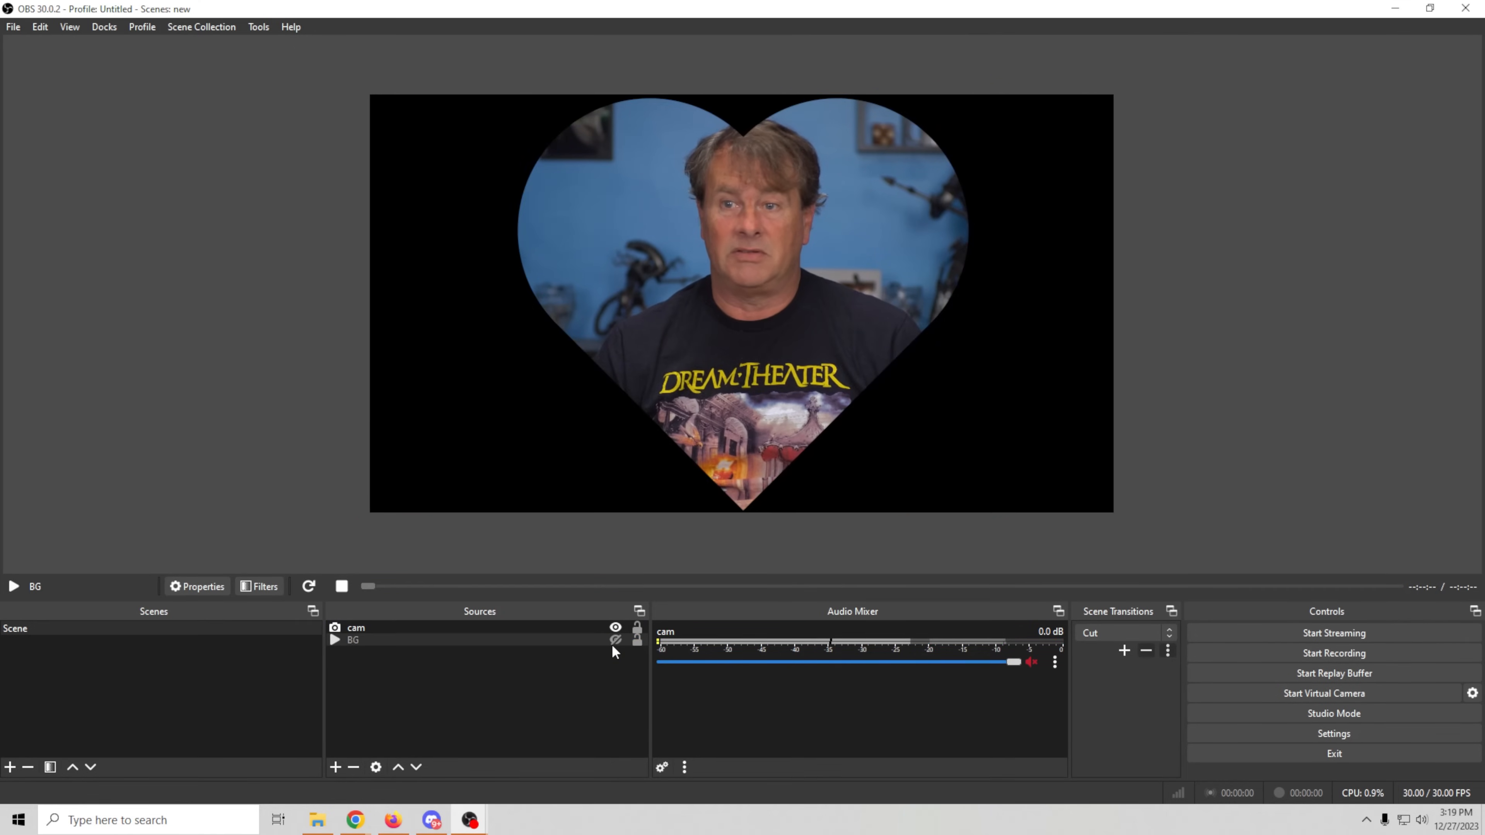
click(11, 767)
text(game)
key(Return)
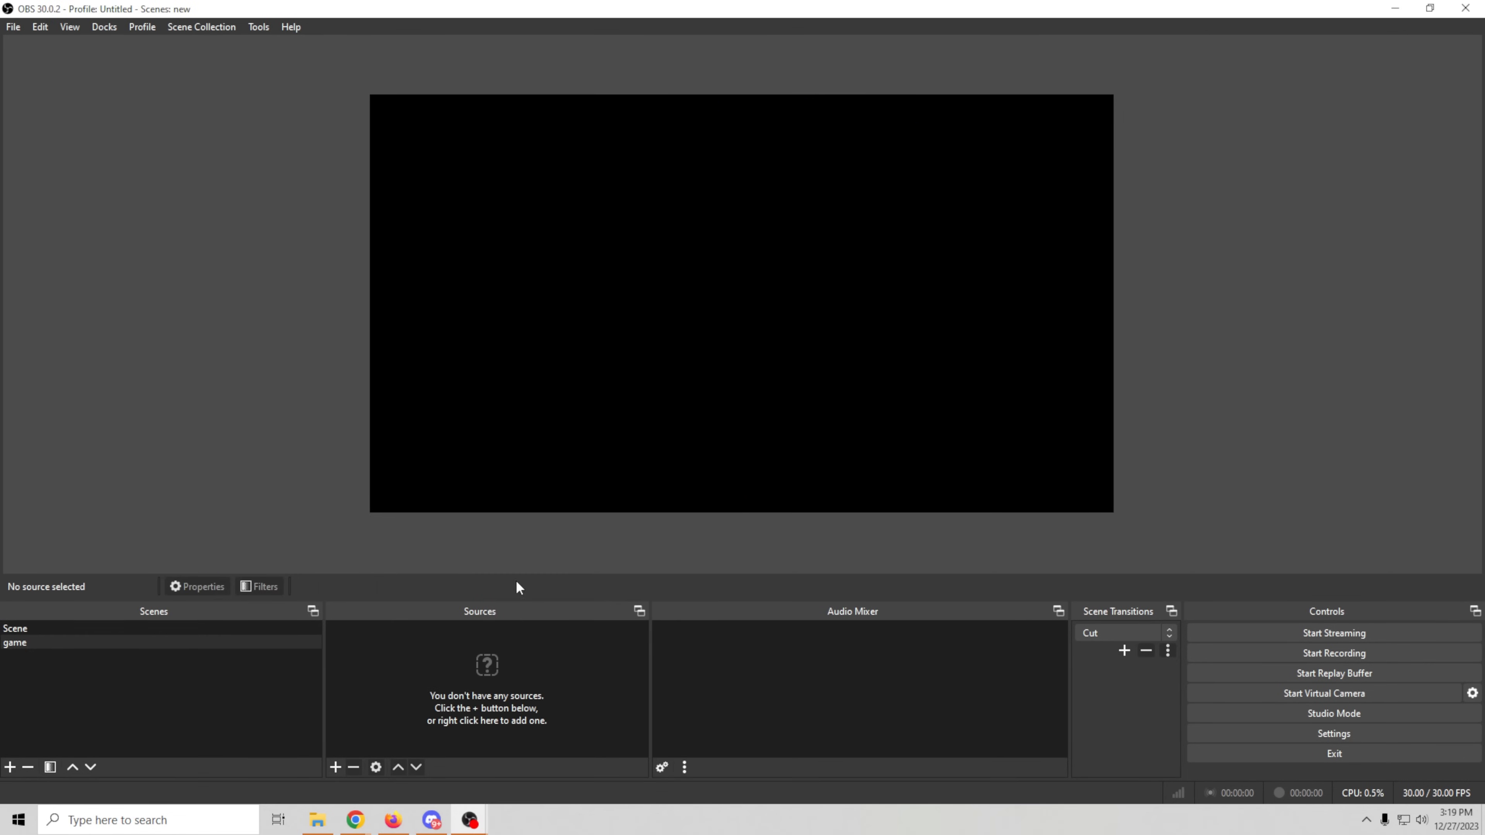
Add an Image source showing Game Still.PNG to the game scene and add the existing scene Scene as a source above it
click(333, 767)
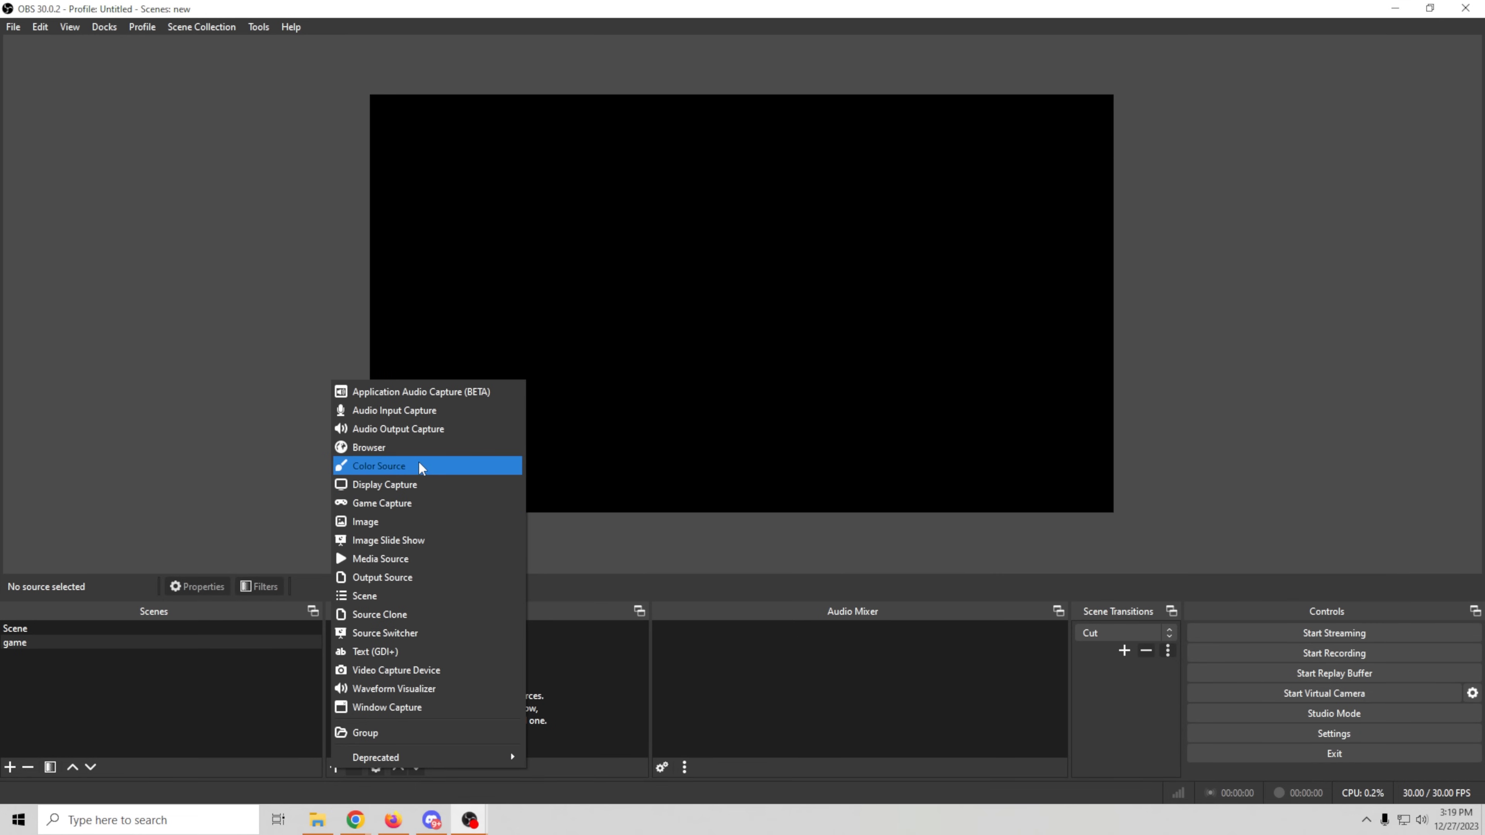
click(394, 521)
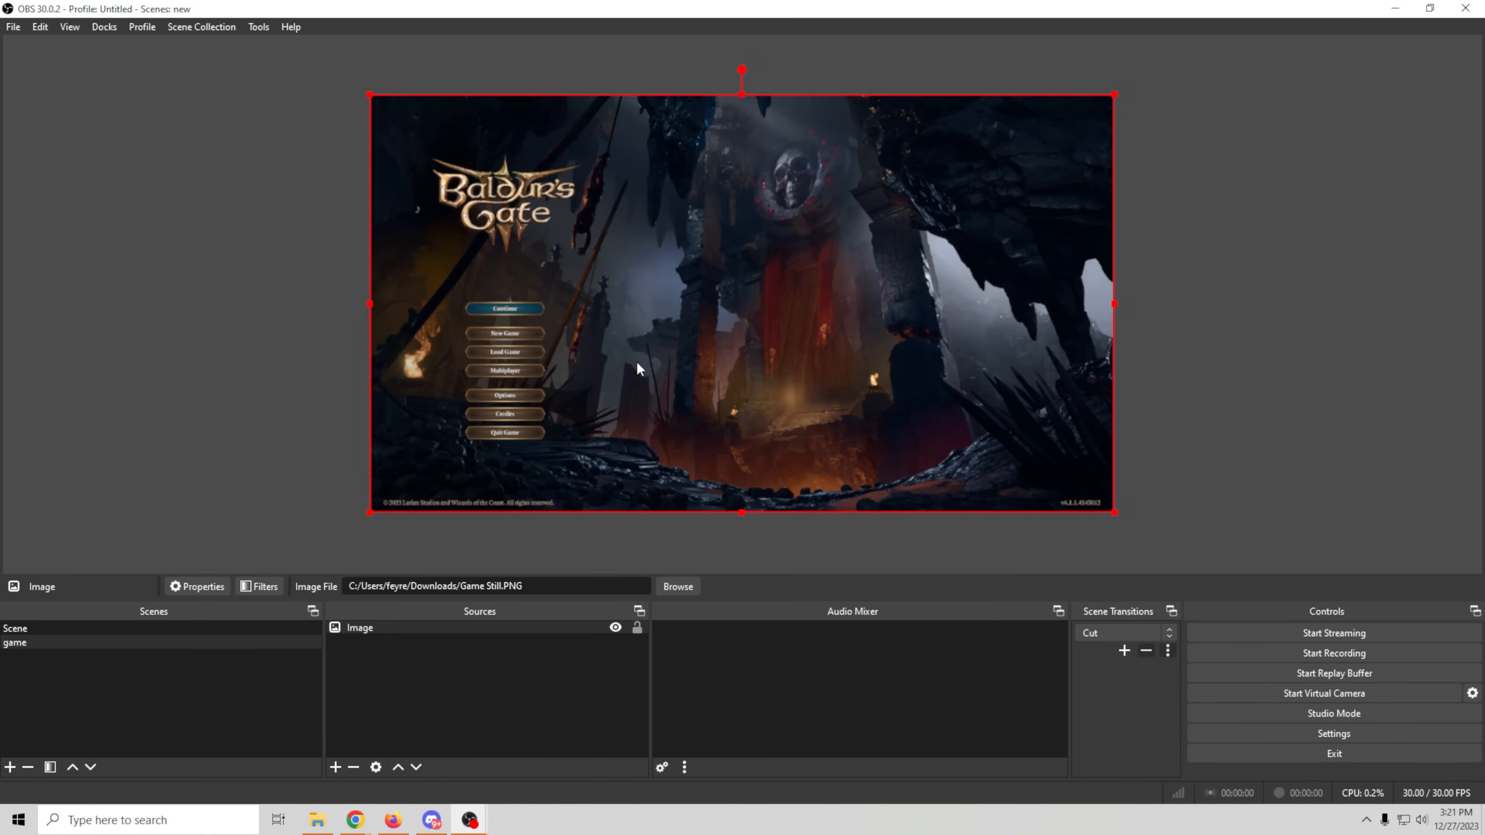
click(336, 768)
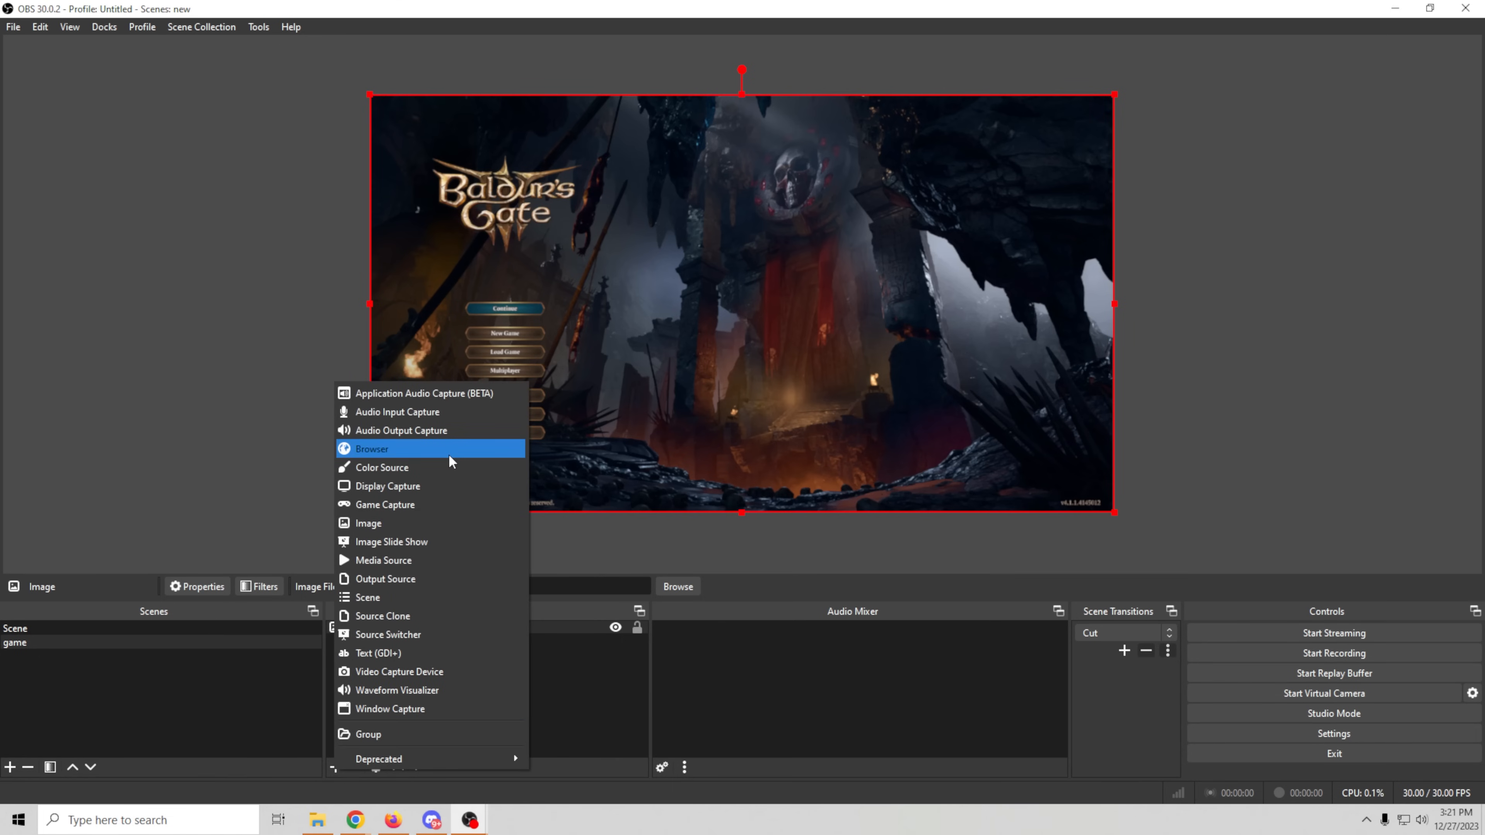
click(419, 594)
click(620, 361)
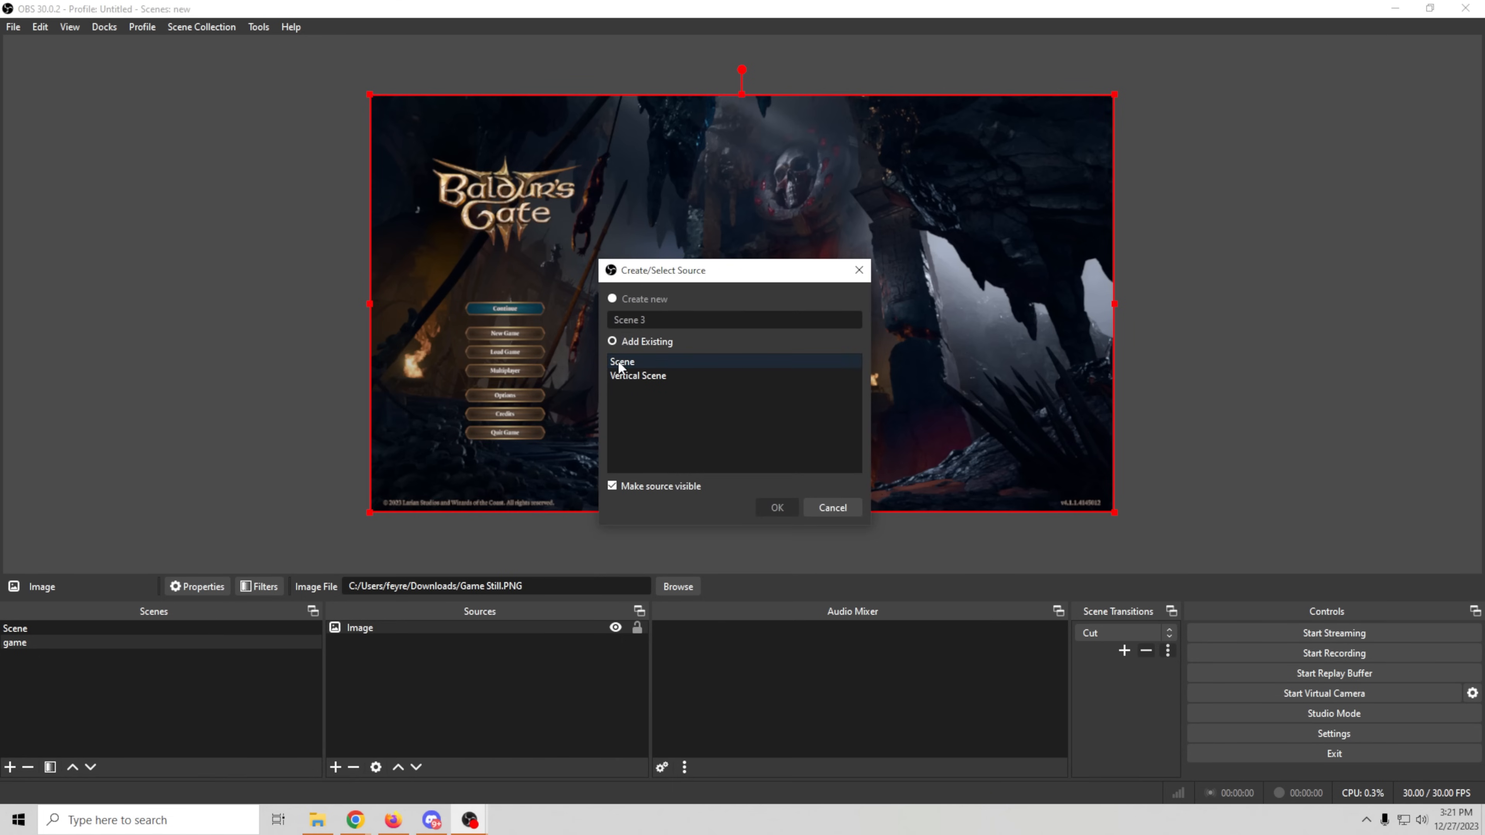
click(776, 507)
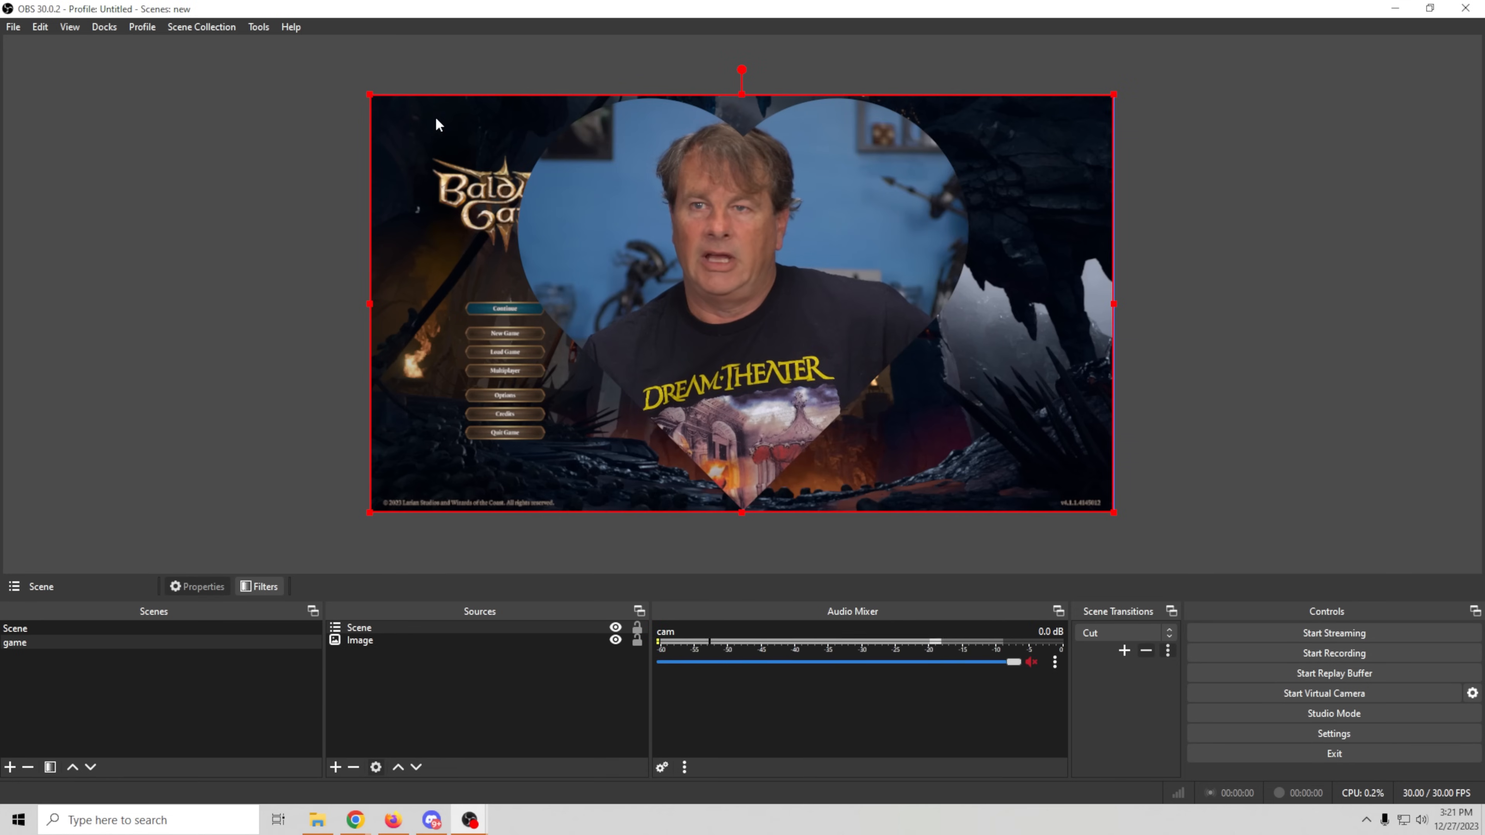
Shrink the nested Scene source and place it near the canvas's upper-right corner, about 79 px from the top and 26 px from the right
drag(369, 94, 909, 399)
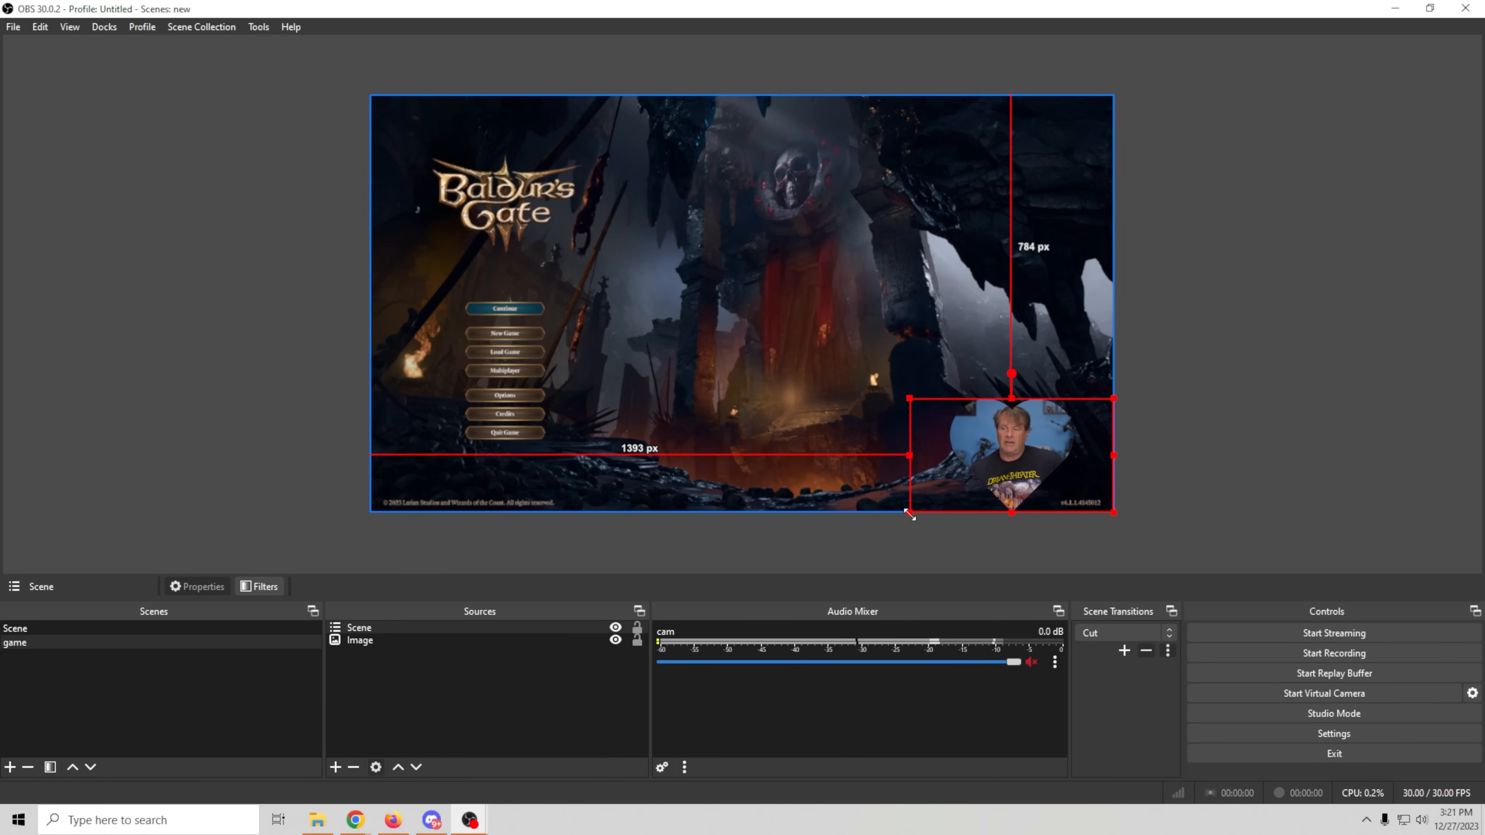
drag(1039, 464, 1011, 191)
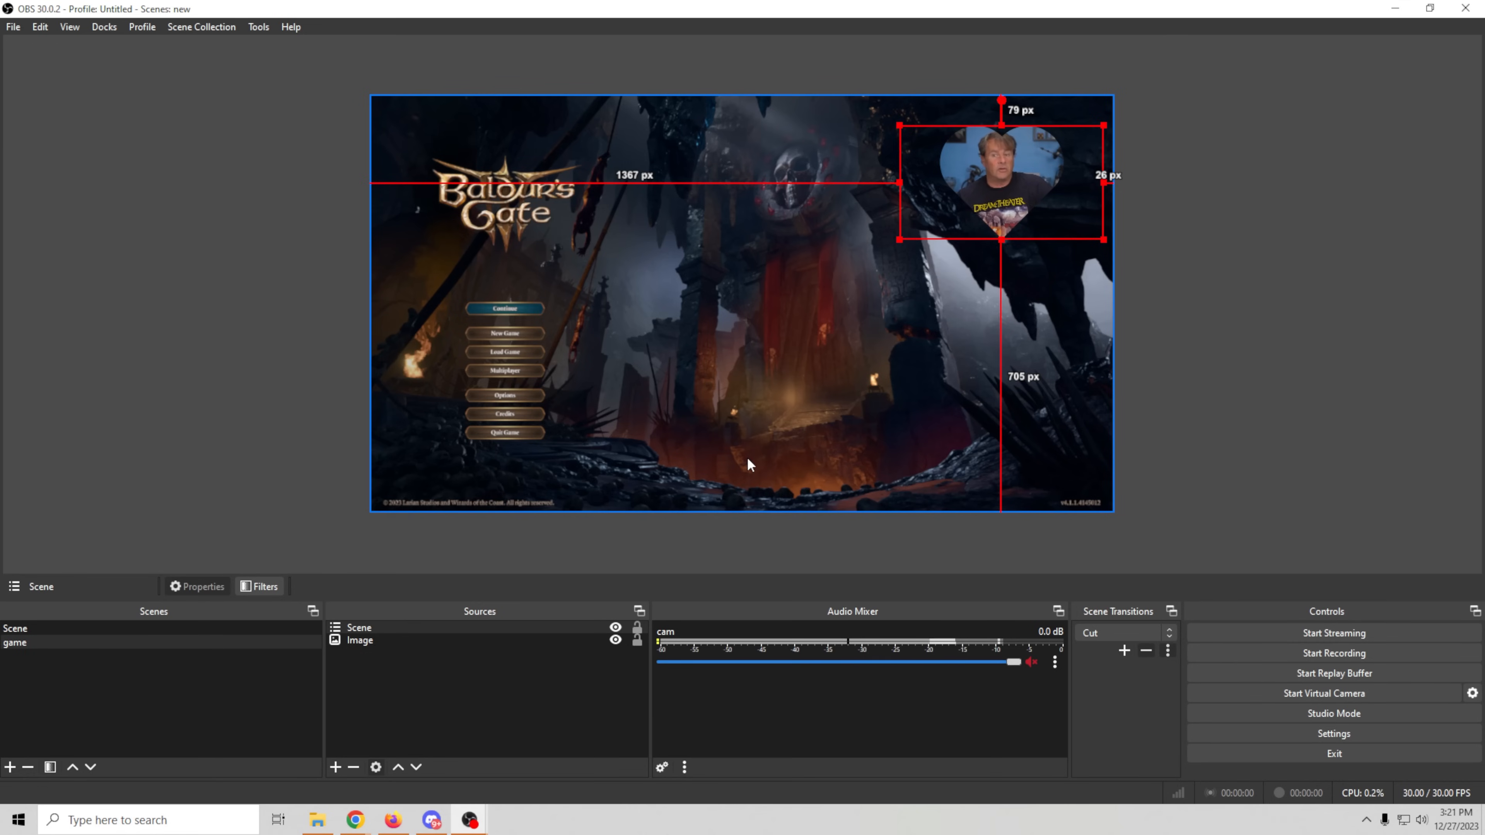
In Scene, change the mask type of cam's Advanced Mask filter to Image and load elemask.png as the mask
click(140, 627)
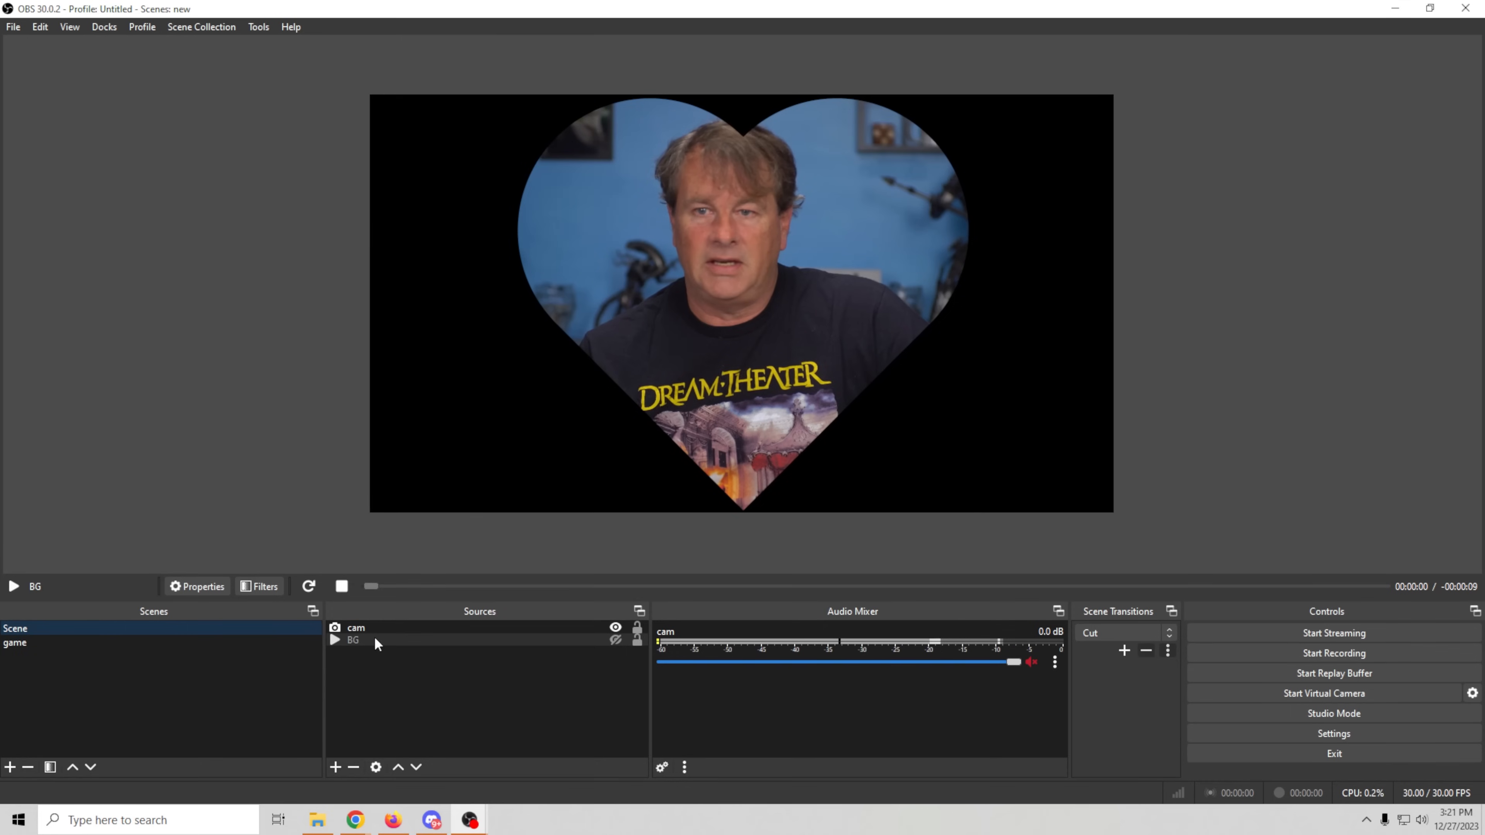
click(387, 630)
right_click(388, 630)
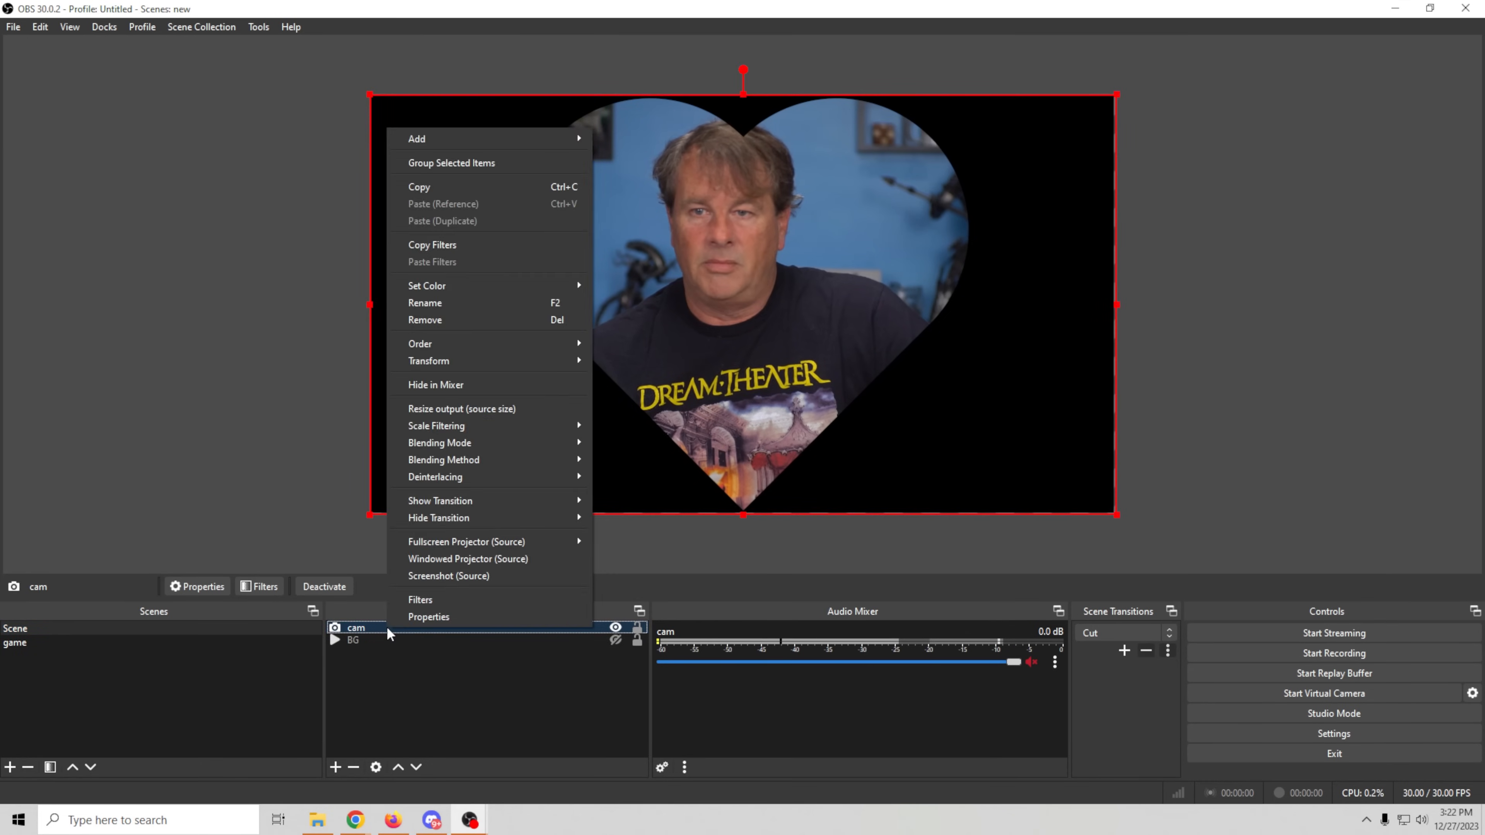
click(417, 600)
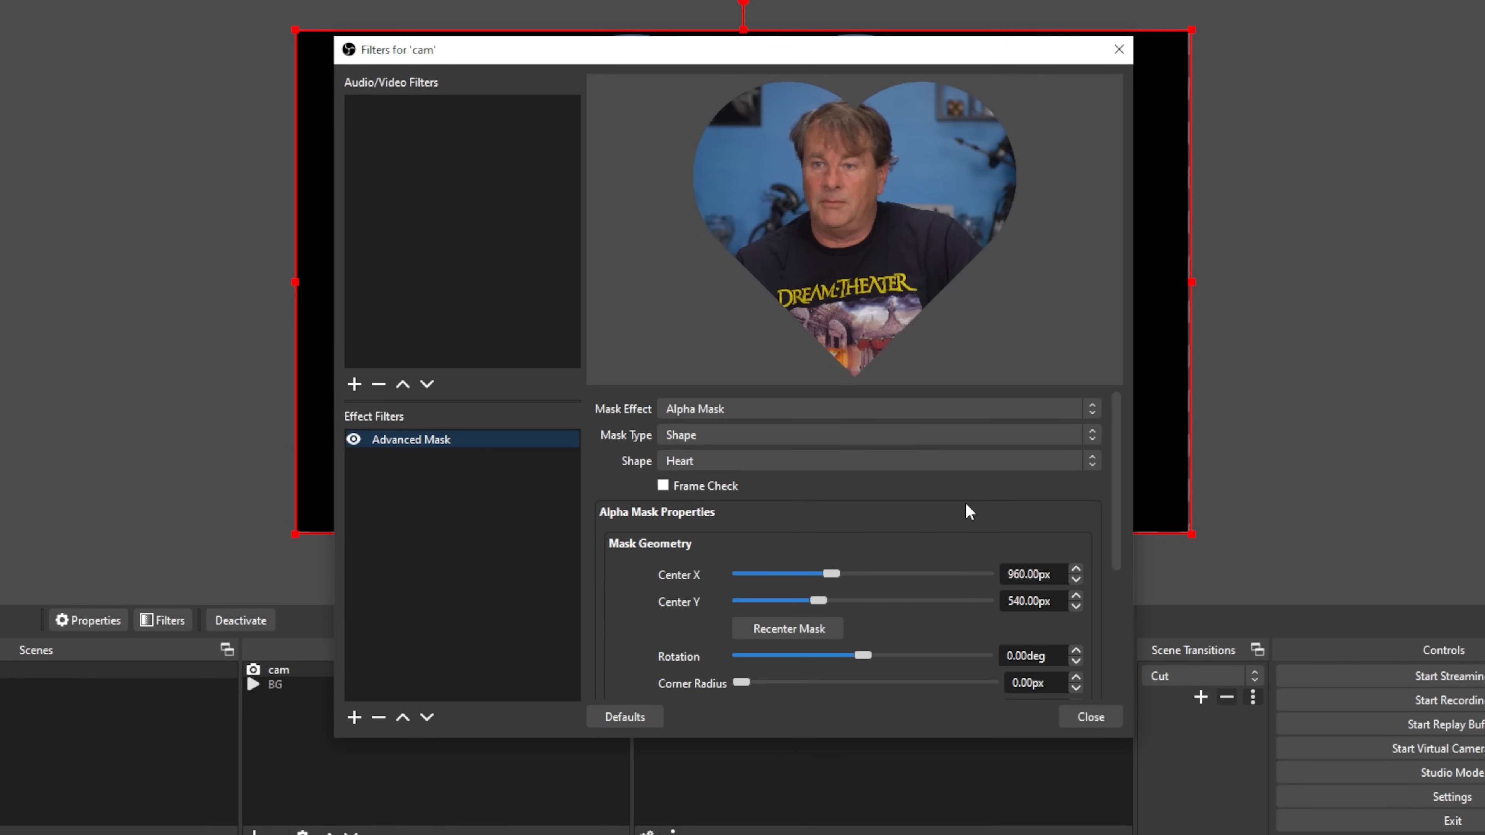
click(770, 436)
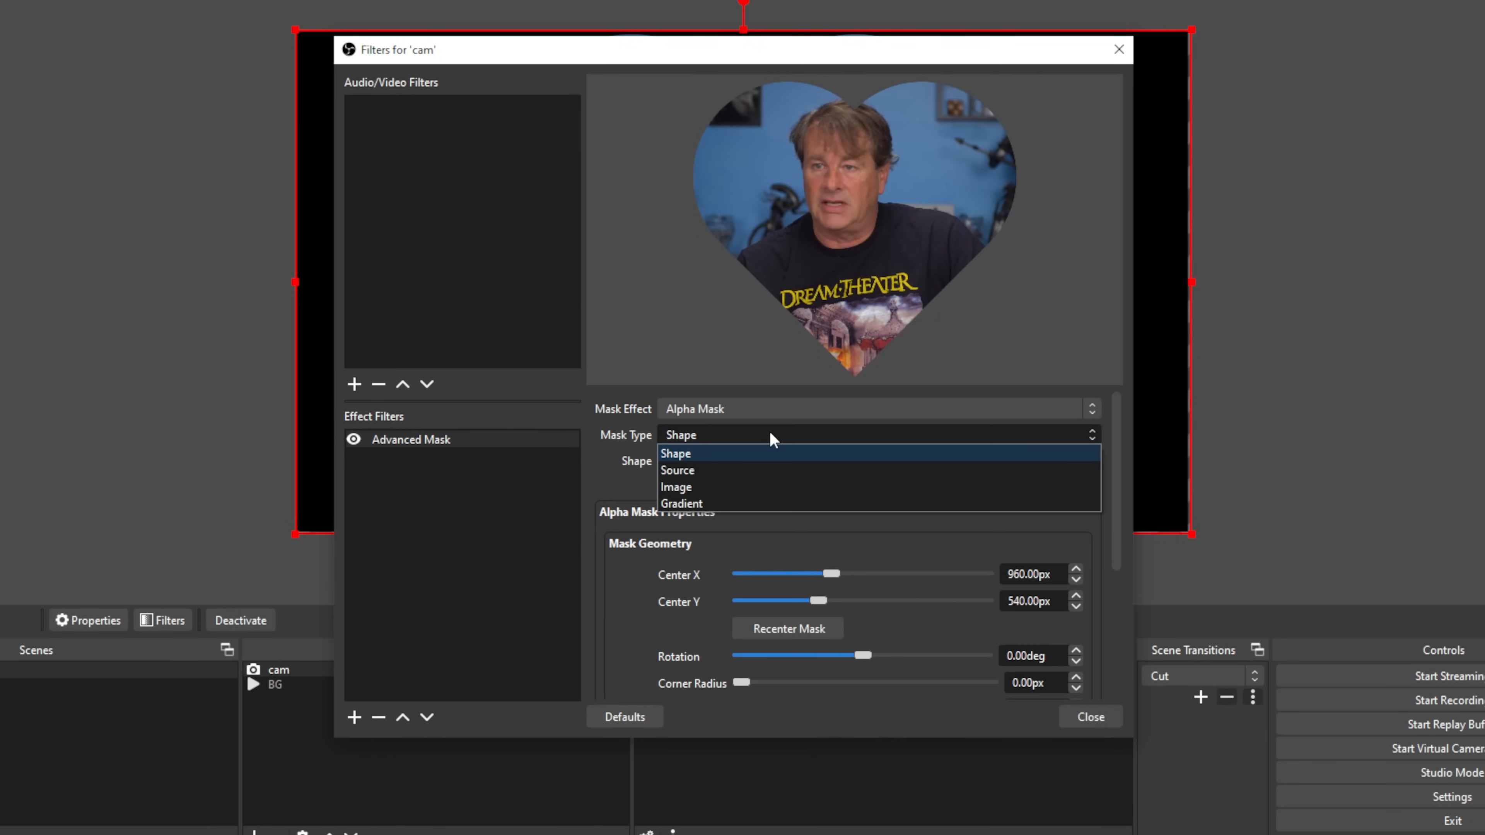
click(758, 486)
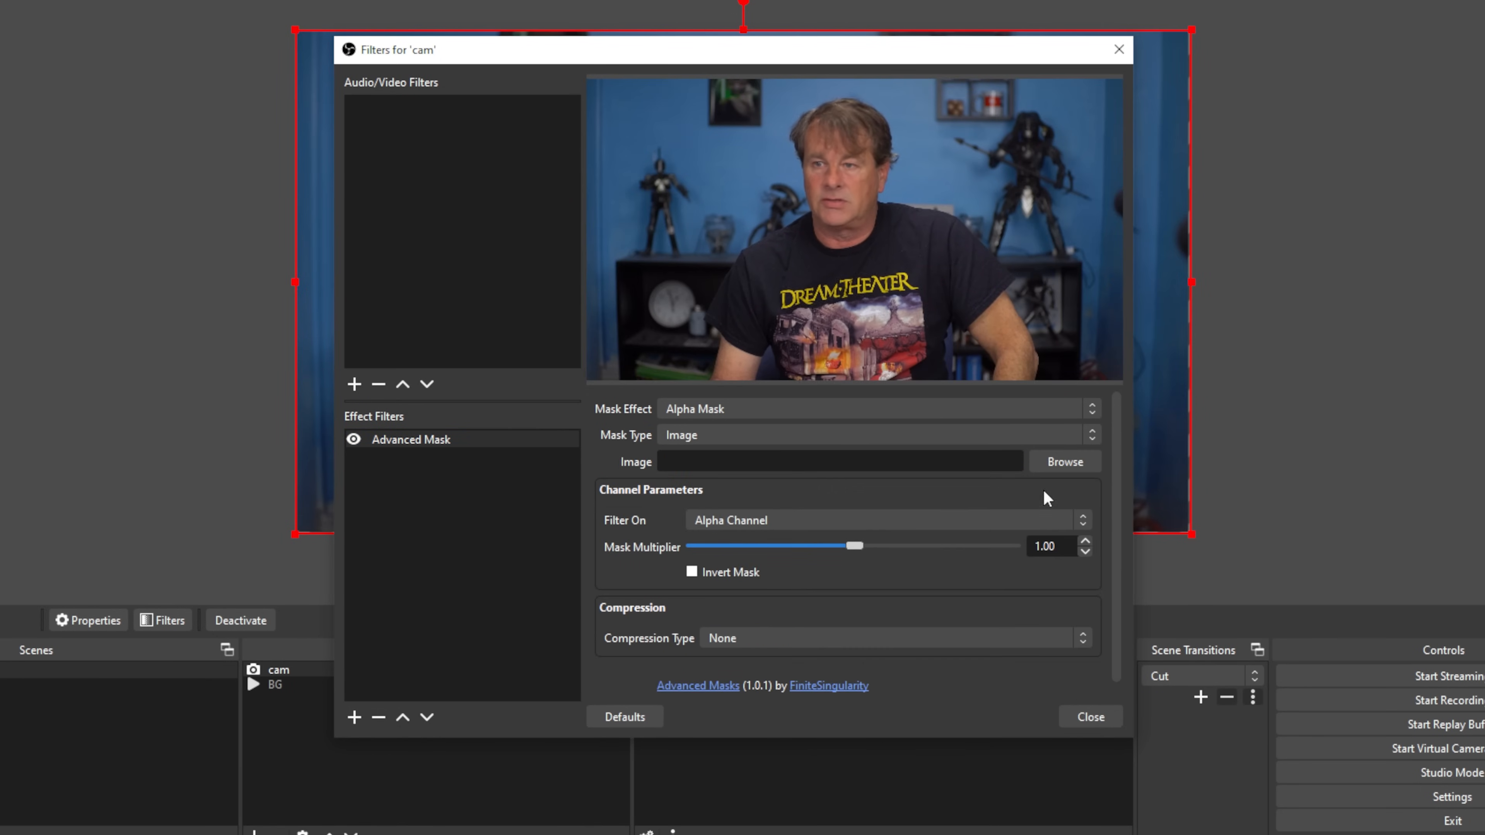
click(1059, 465)
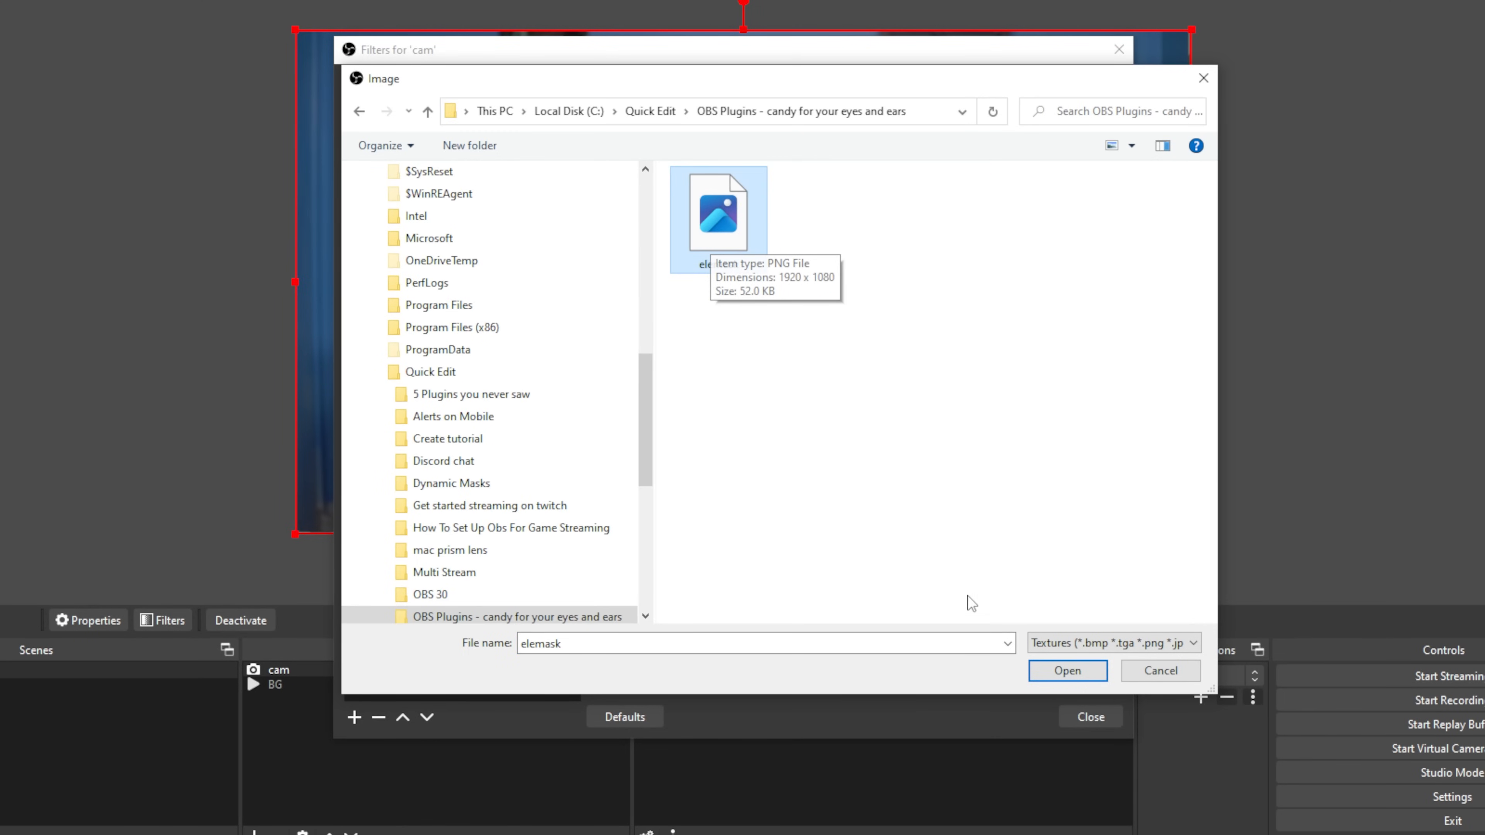
click(1067, 671)
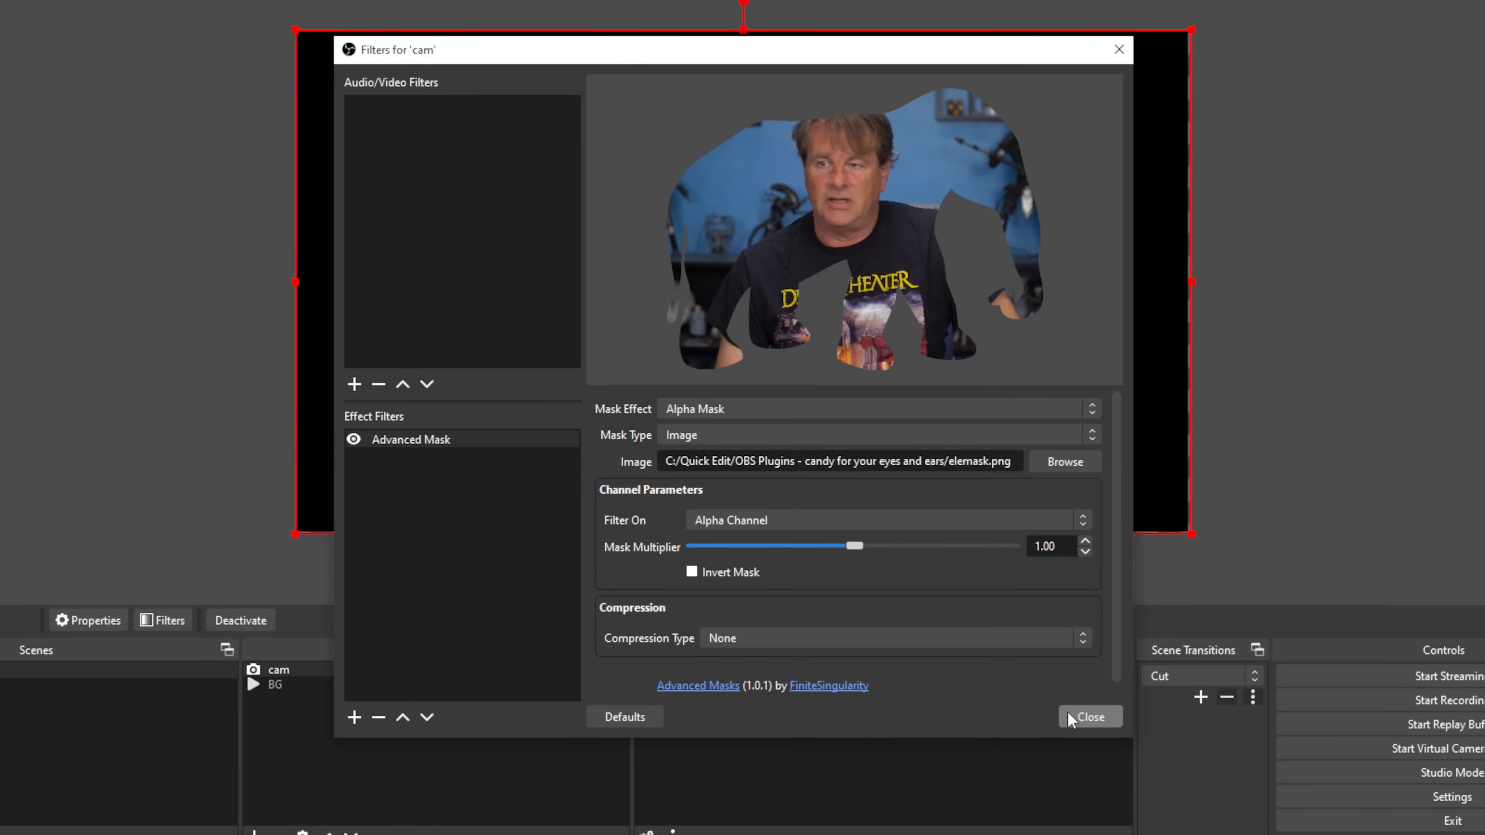
click(1077, 715)
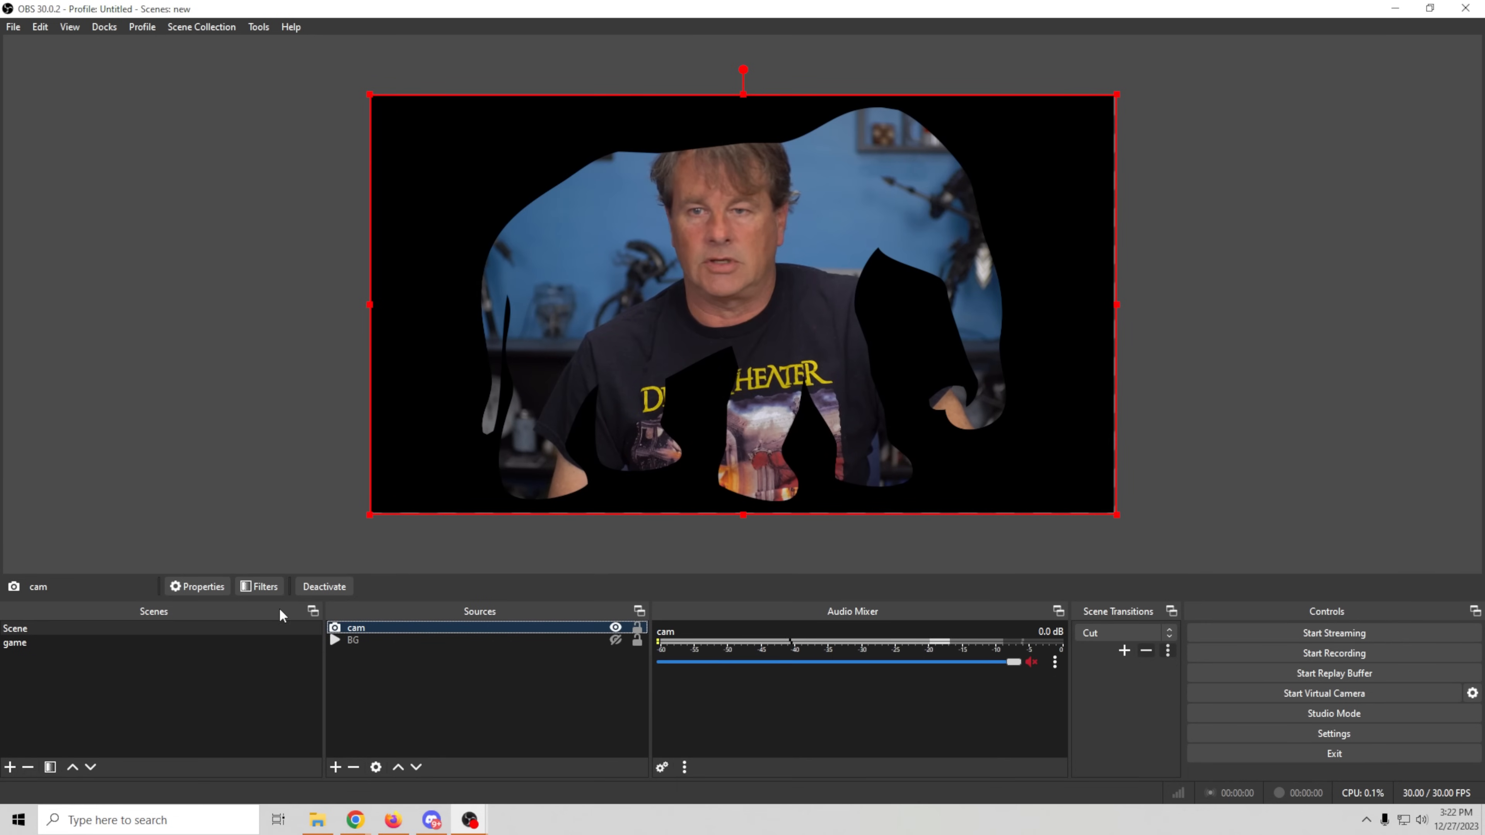
Return to the game scene and nudge the nested camera scene slightly within the canvas
click(63, 642)
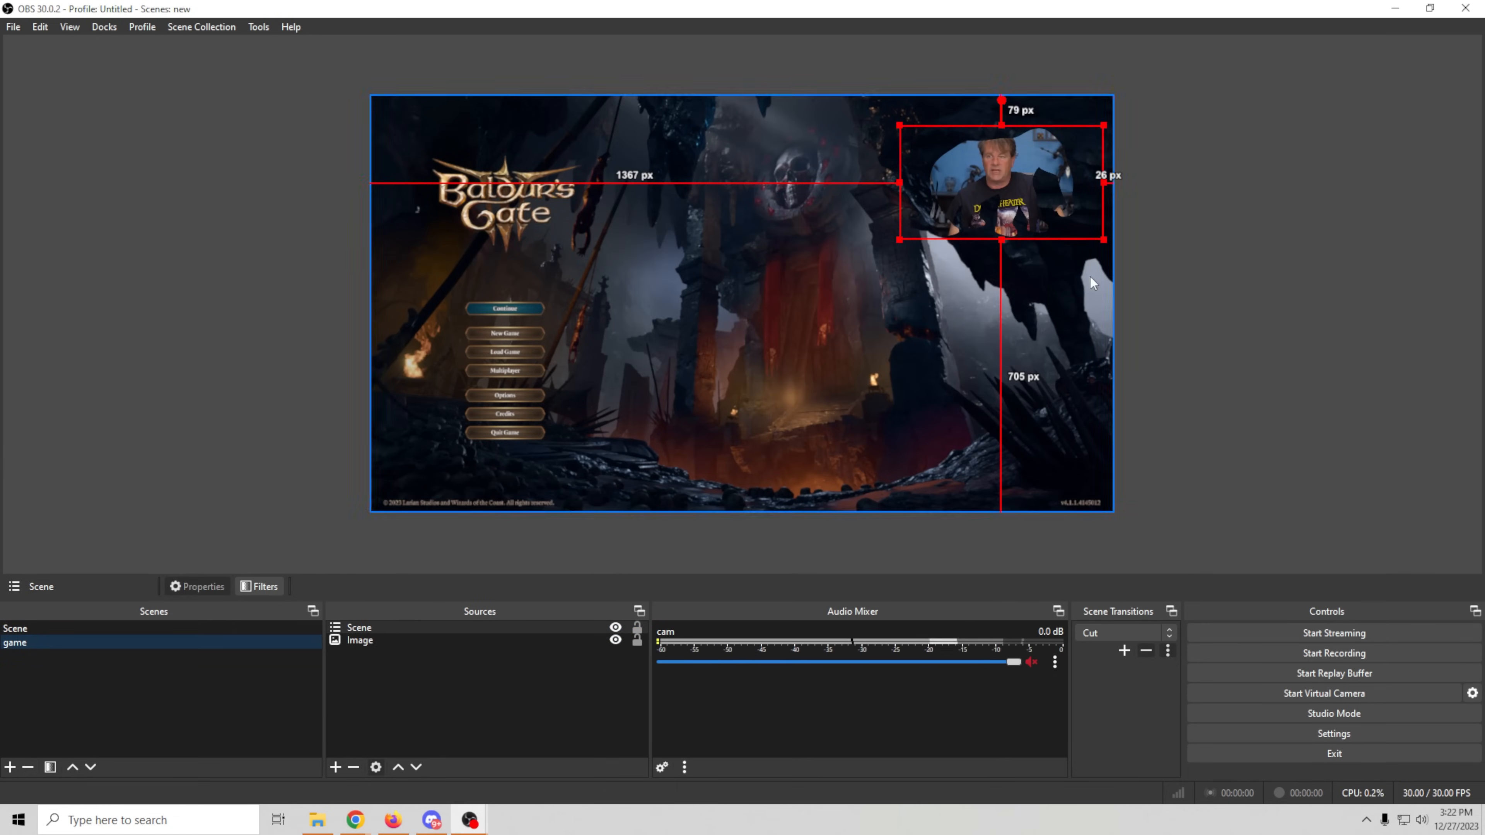
drag(1019, 192, 992, 178)
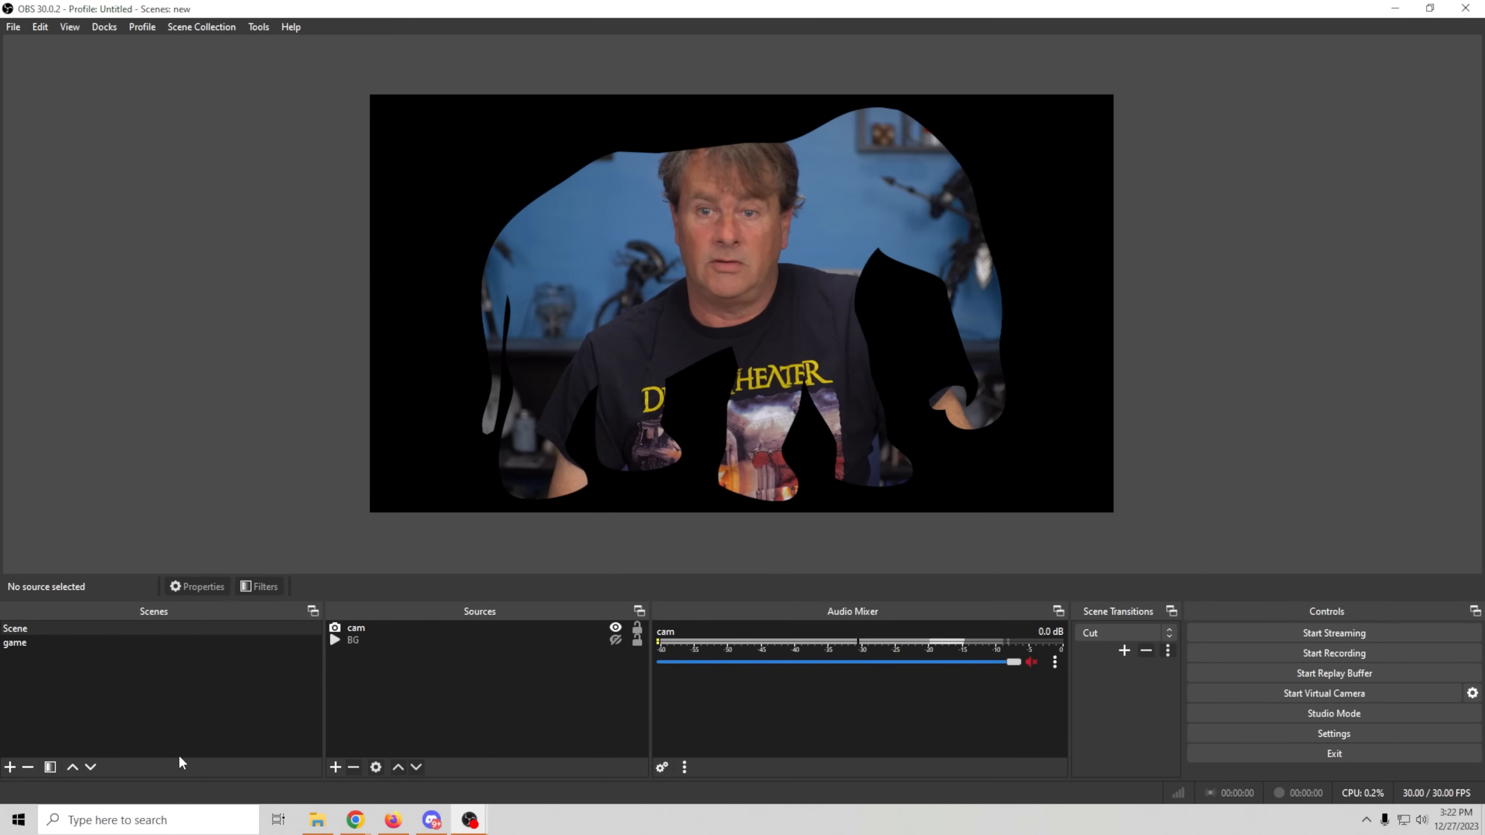
Create a new scene with the default name and add a looping Media Source that plays Spike Mask Clock_VP9.webm
click(9, 768)
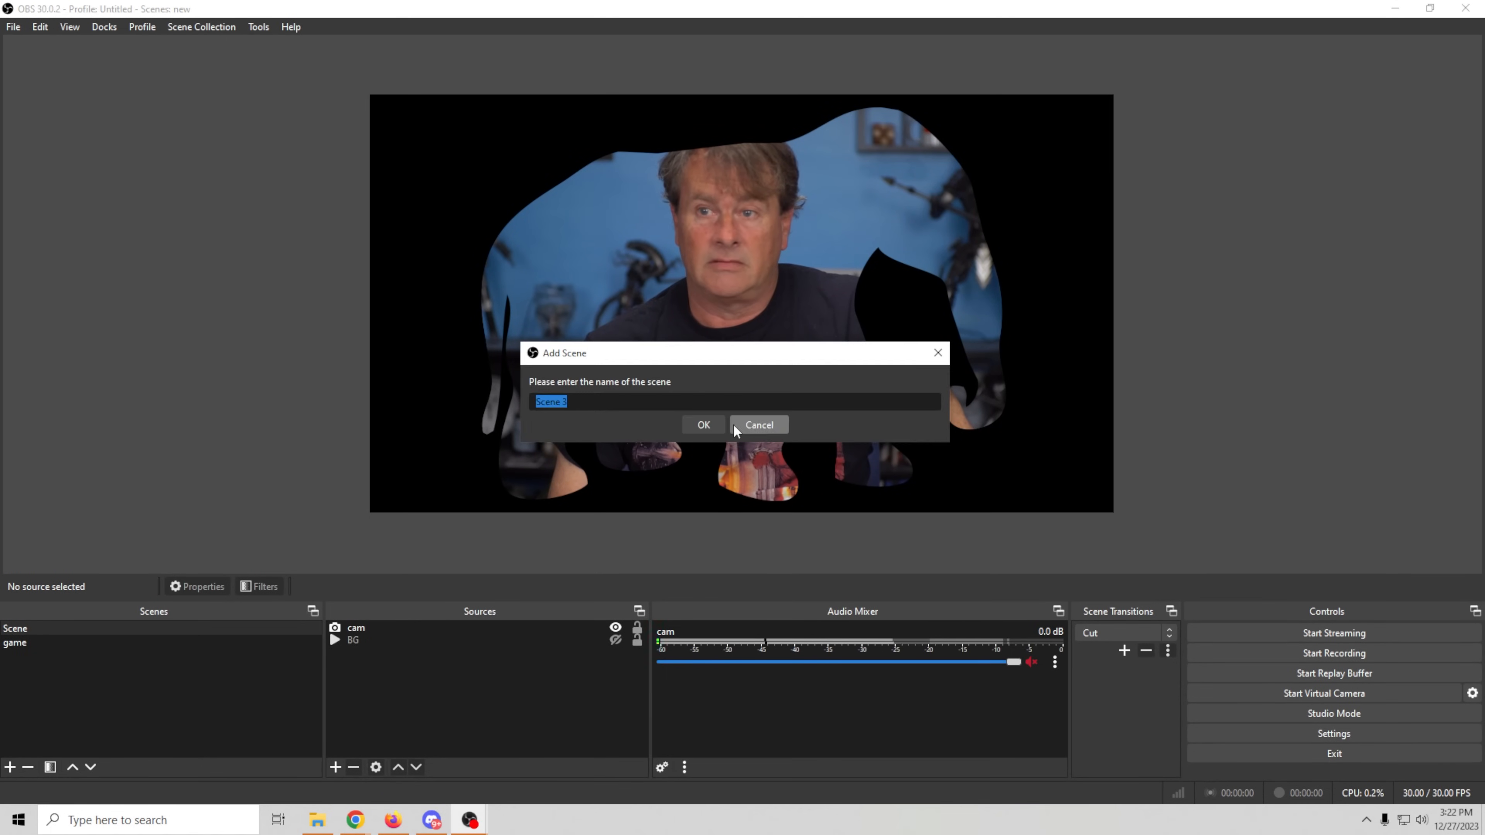
click(692, 423)
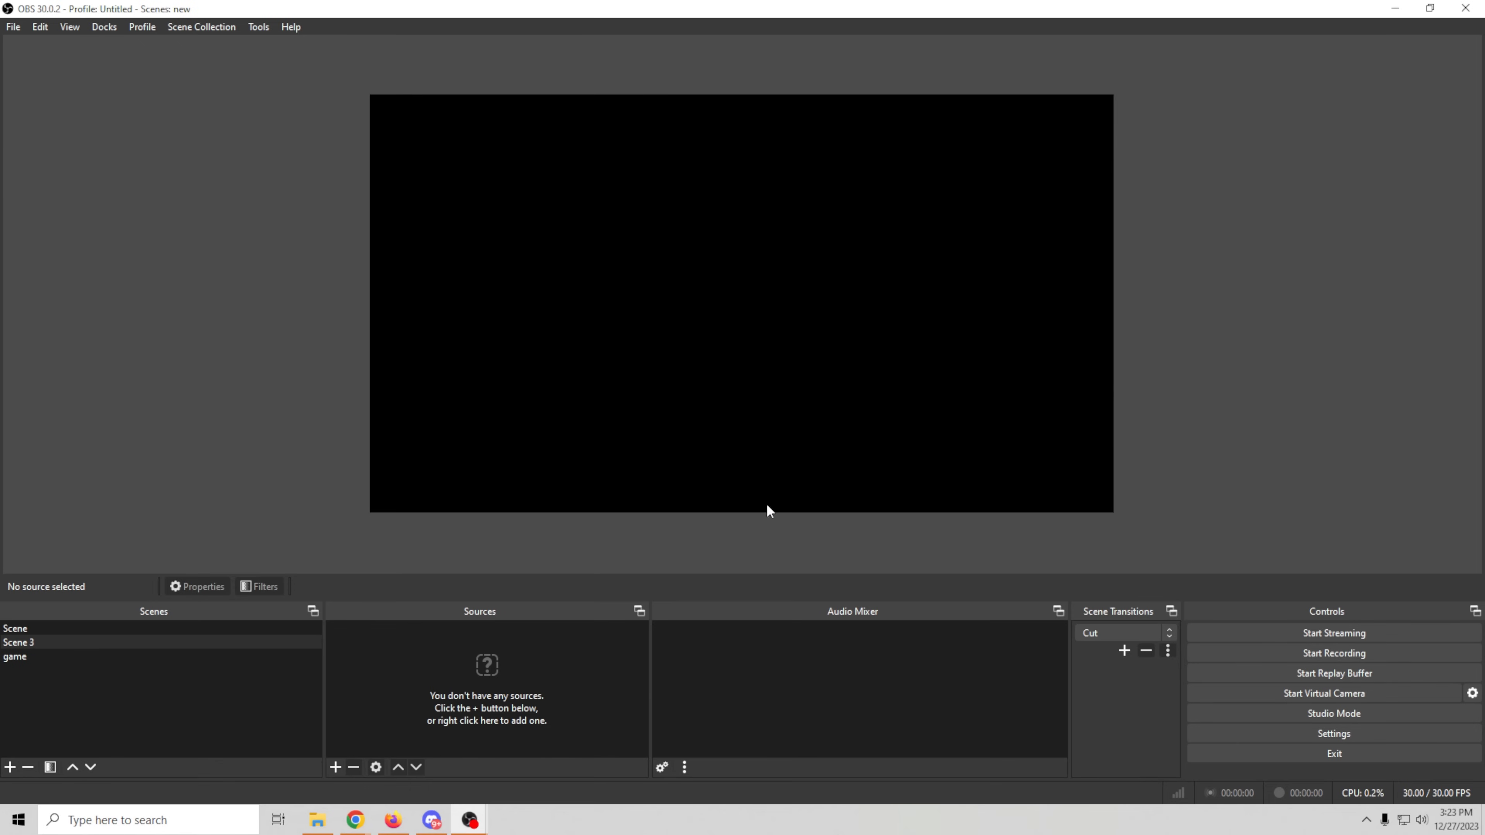
click(335, 768)
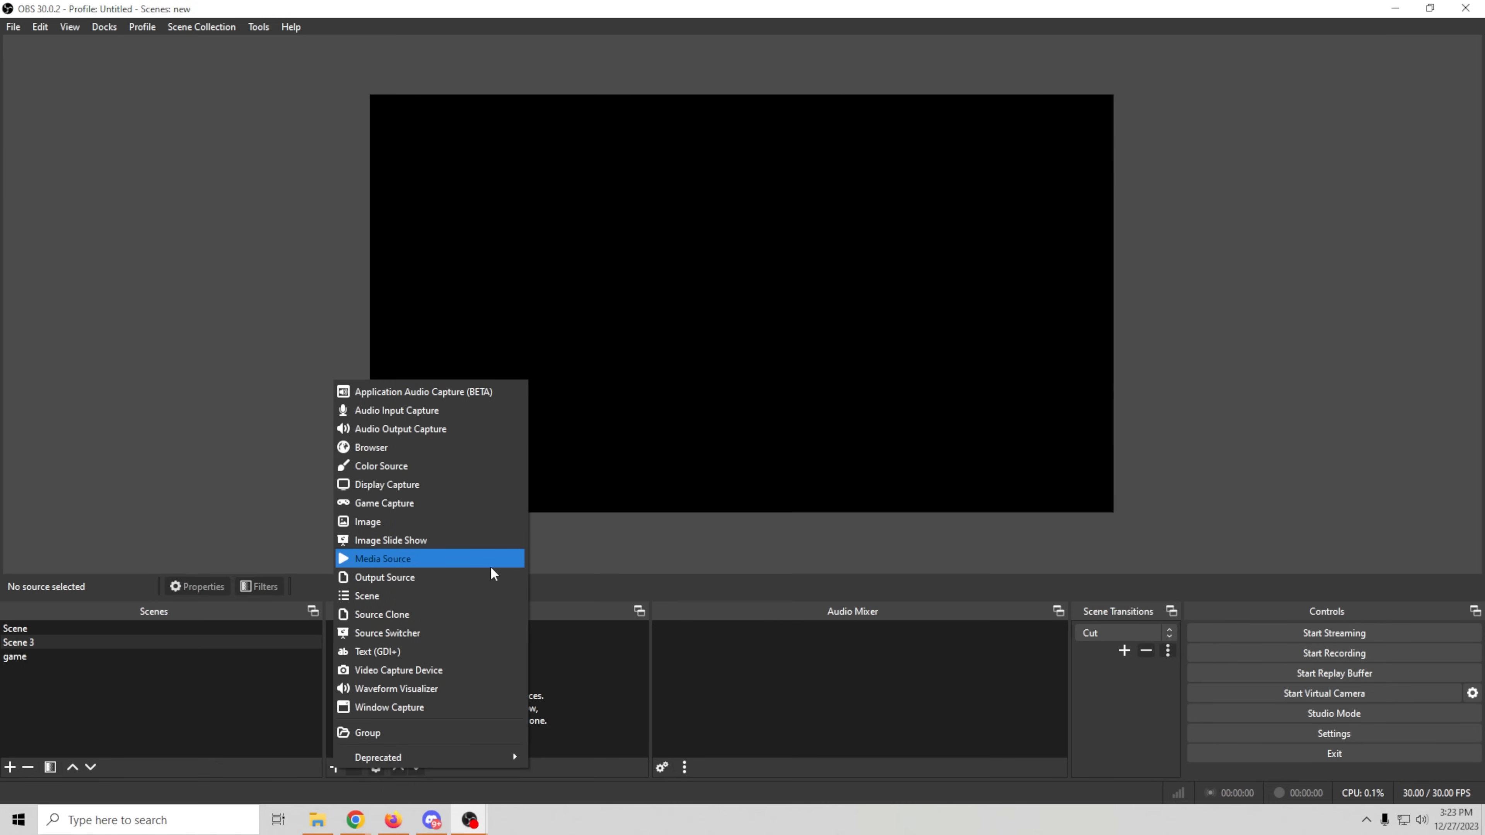
click(481, 559)
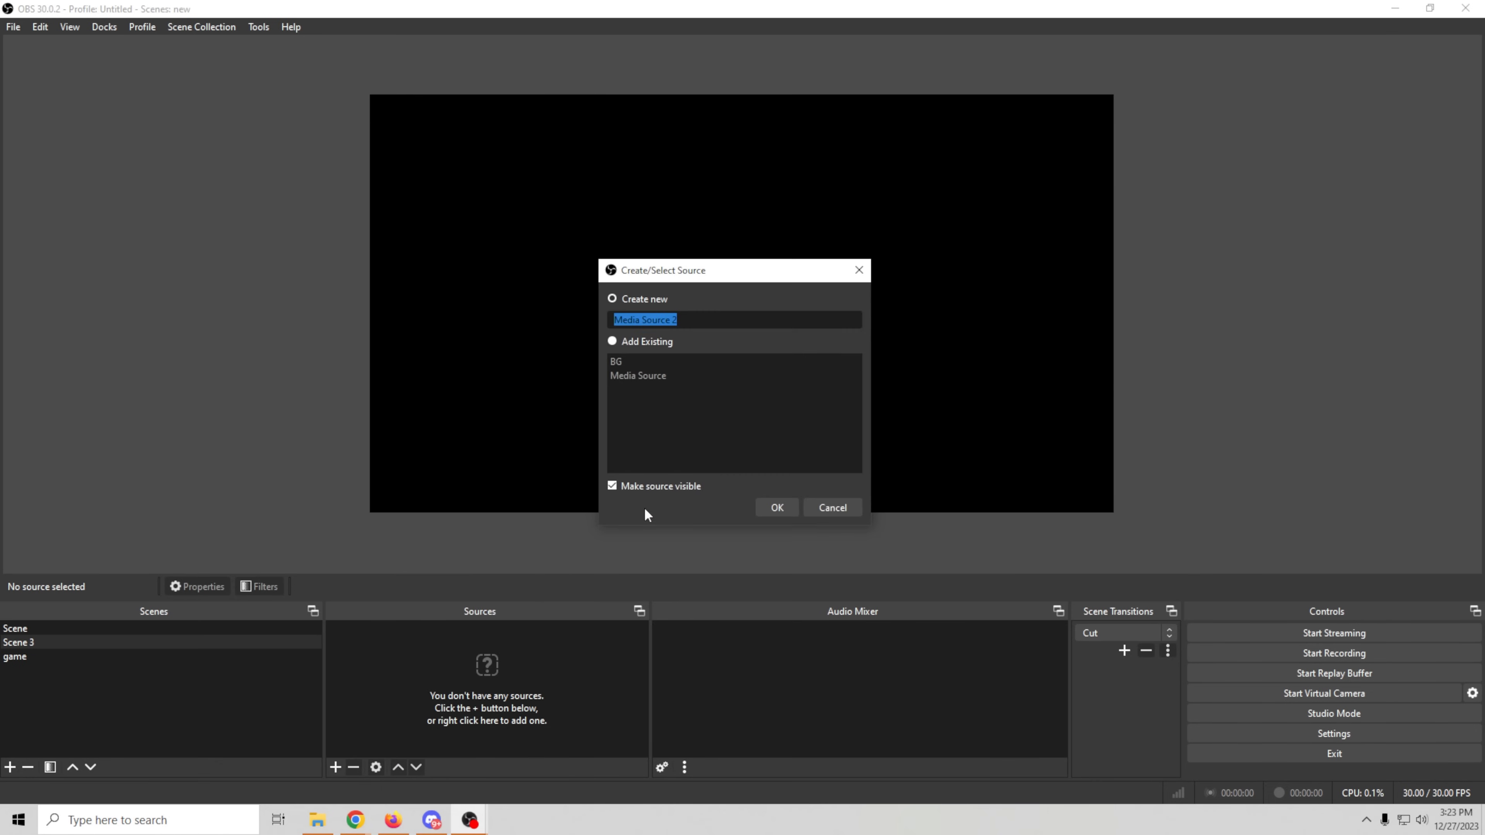
click(757, 507)
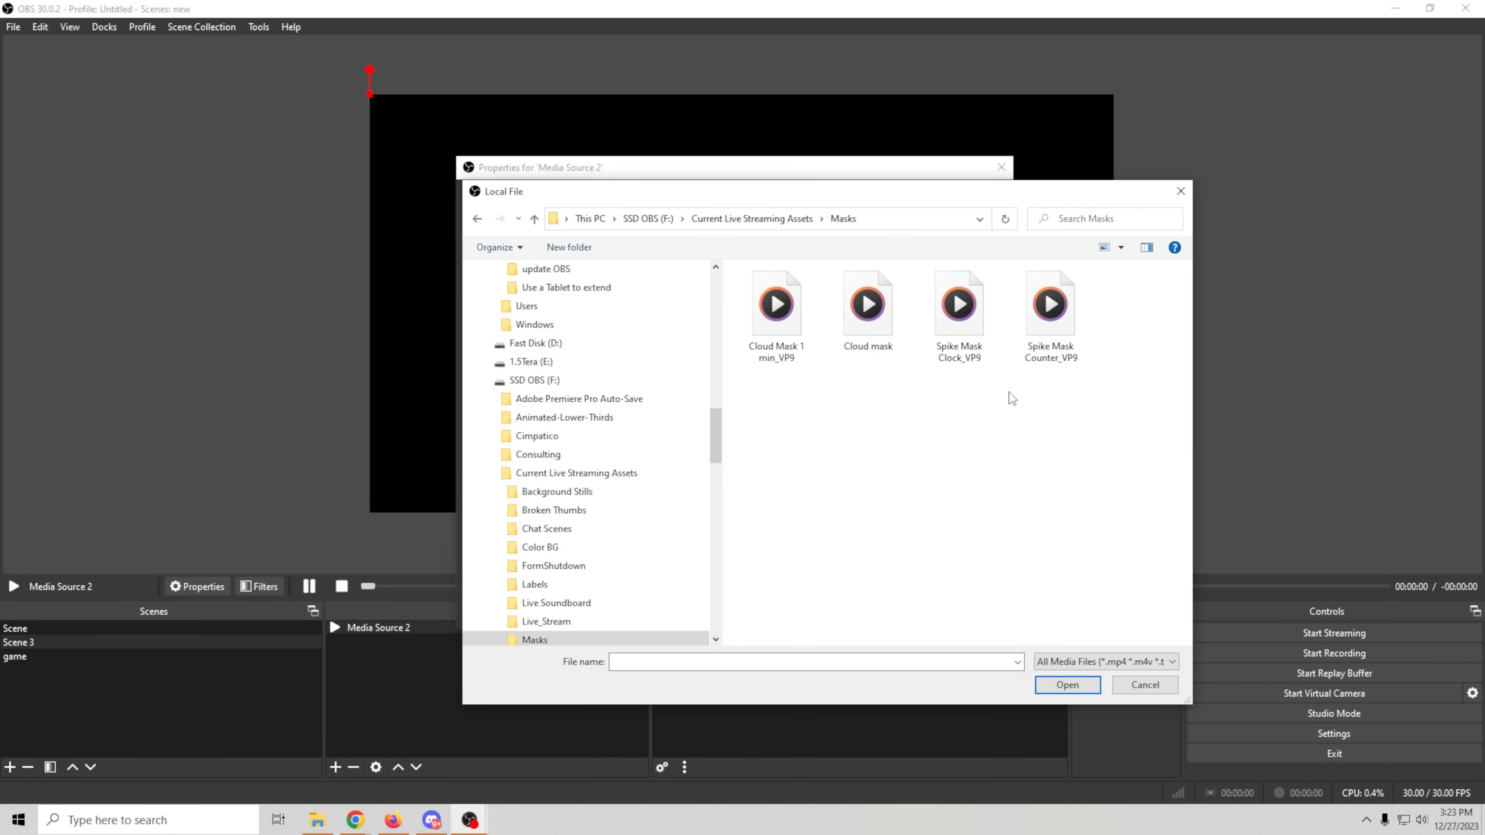
double_click(959, 310)
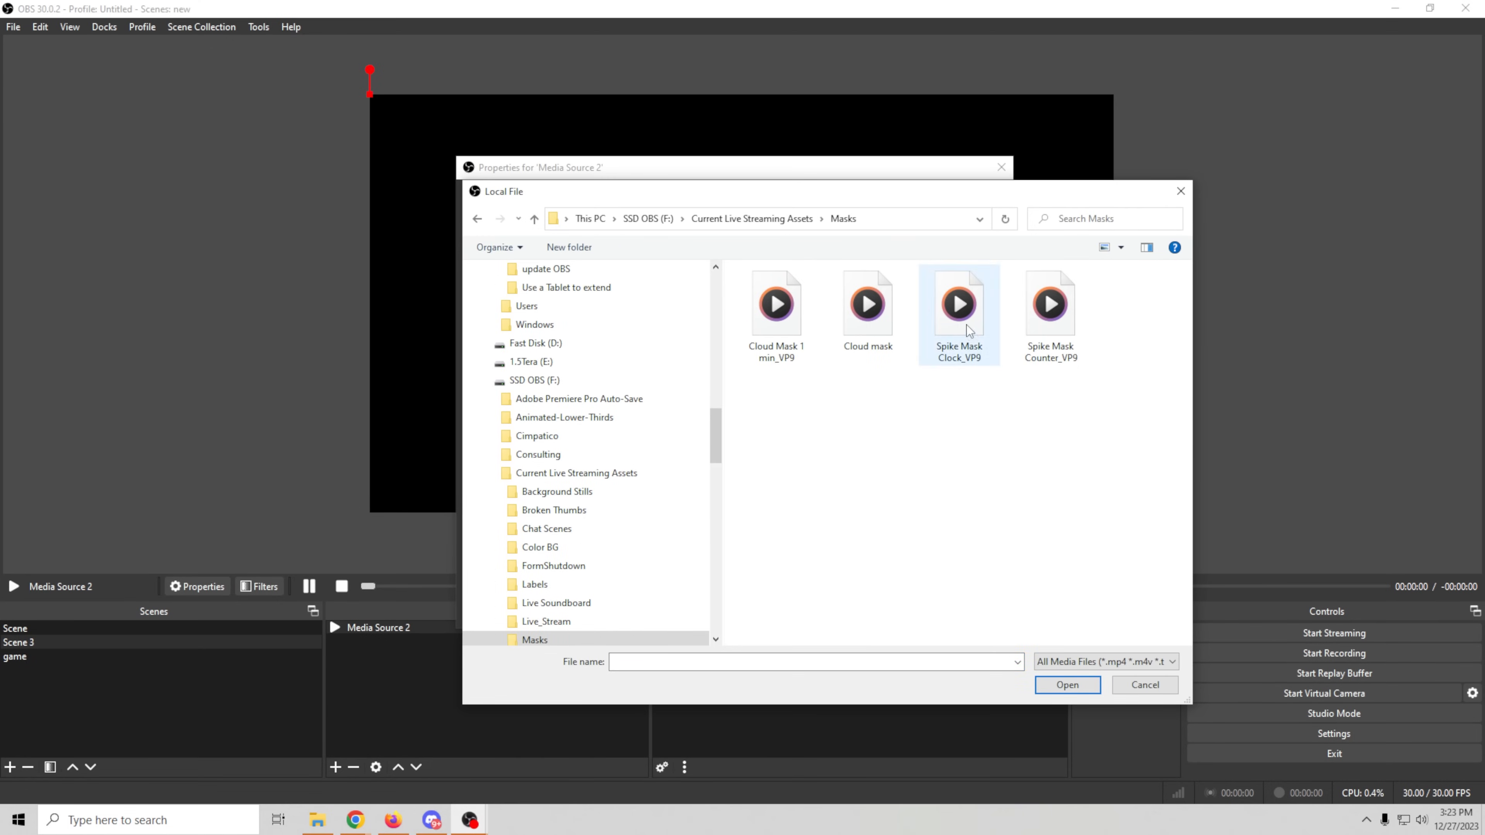
click(565, 452)
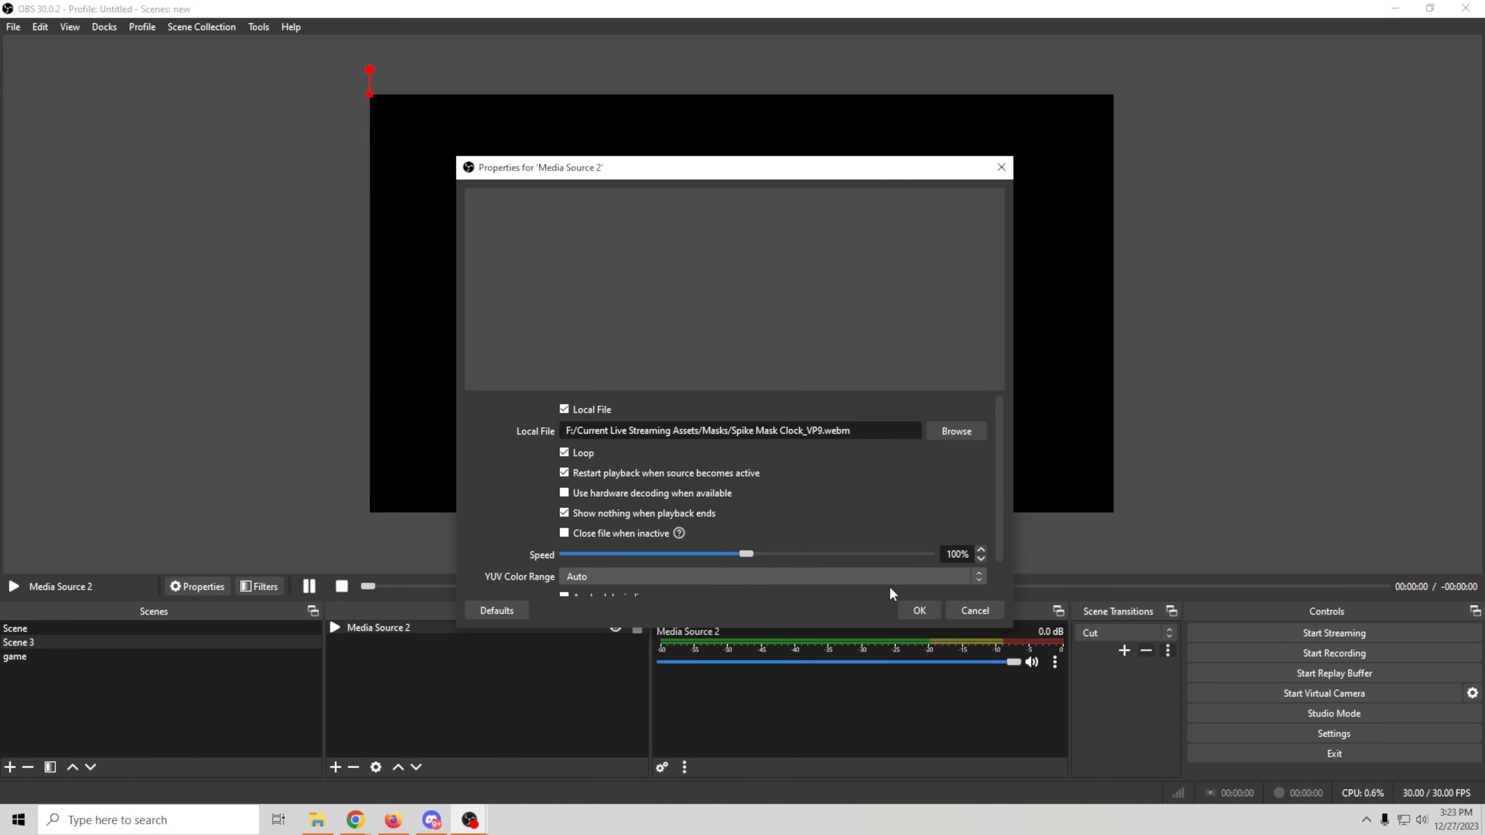
click(915, 608)
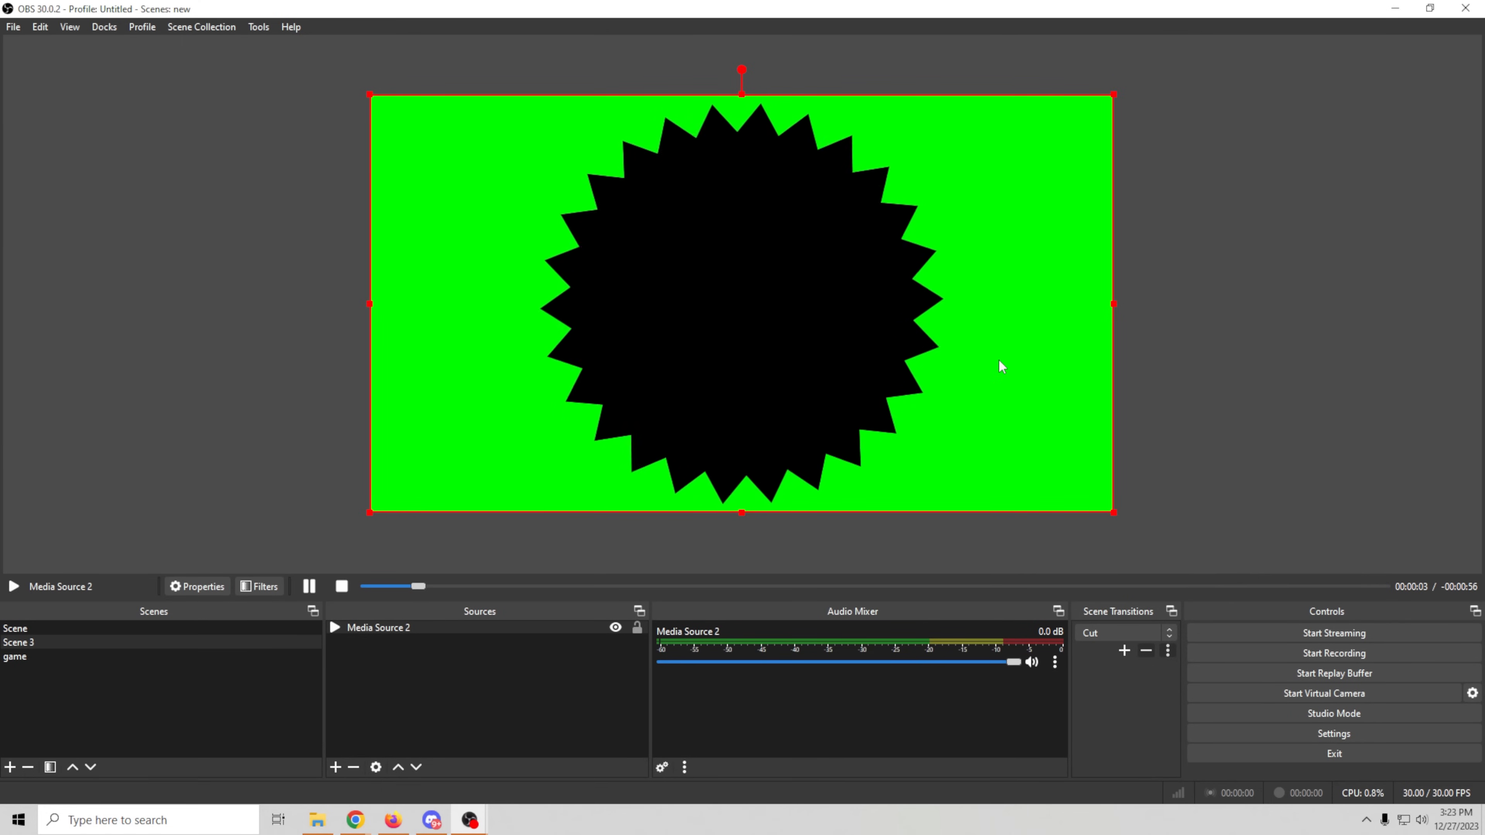
Add a Chroma Key filter with the Green key color to Media Source 2 and move Scene 3 below game in the scene order
right_click(458, 628)
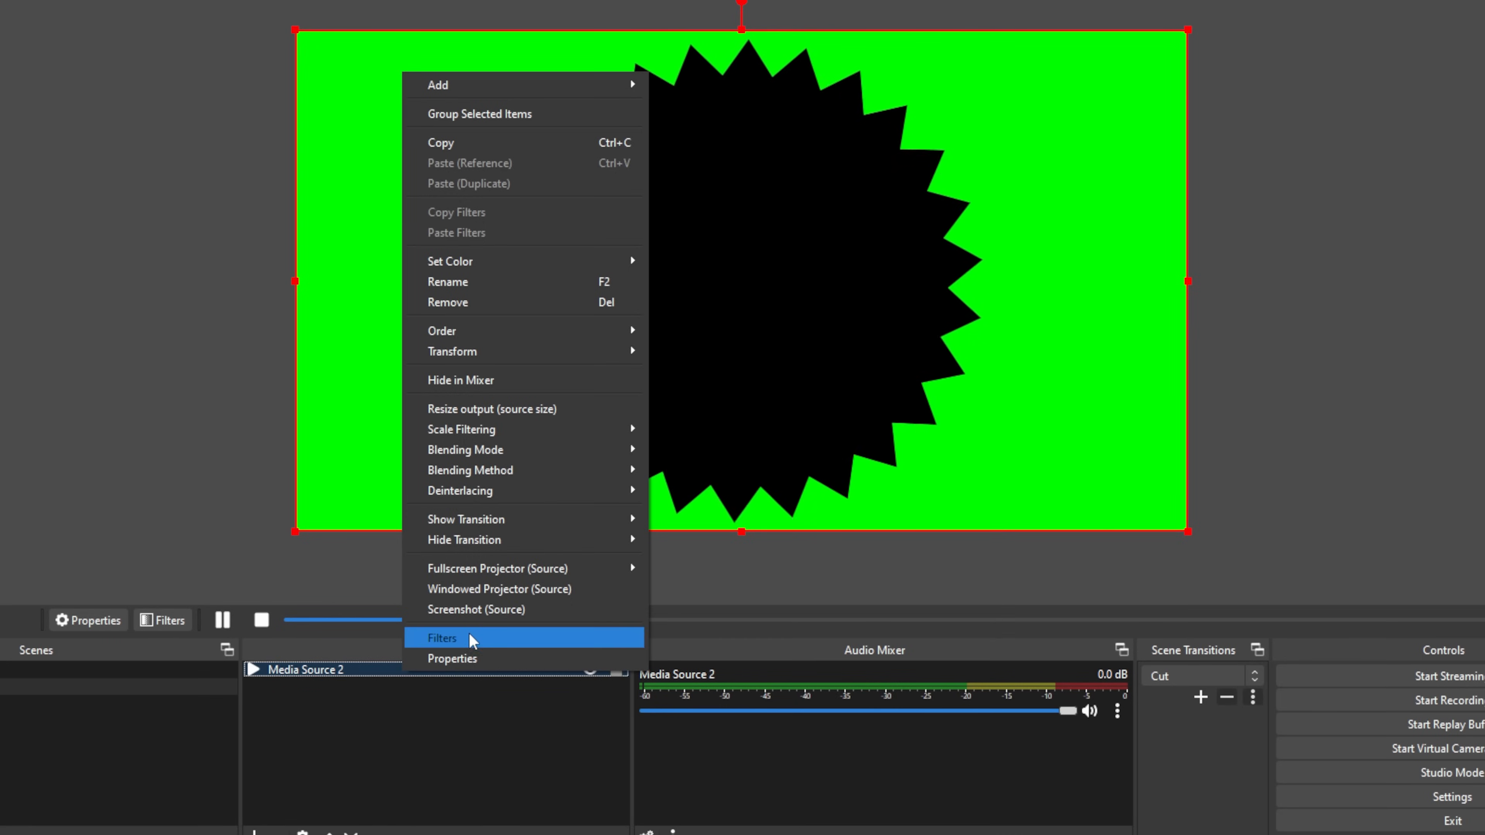
click(493, 601)
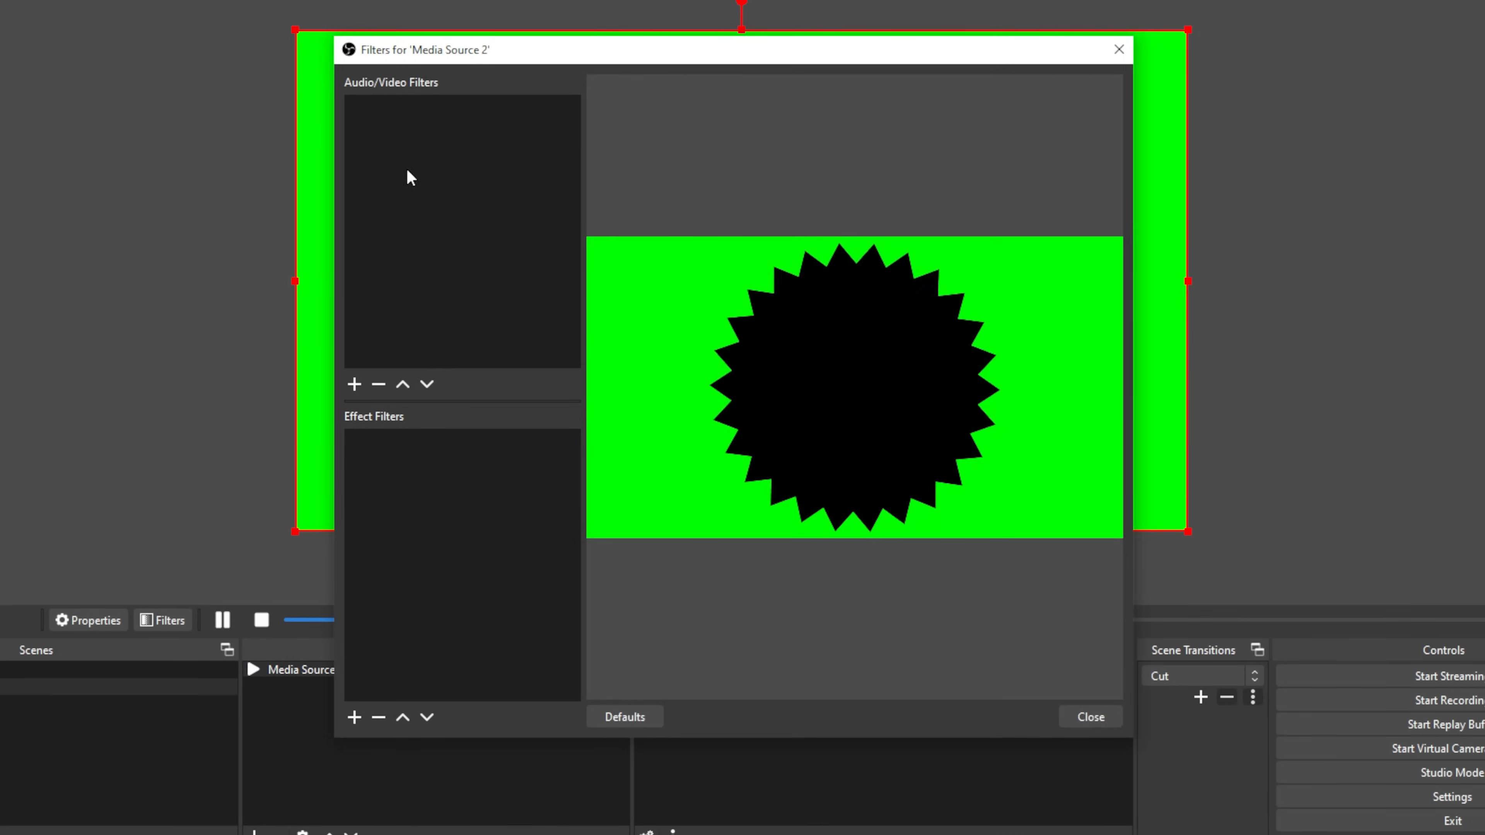
click(354, 716)
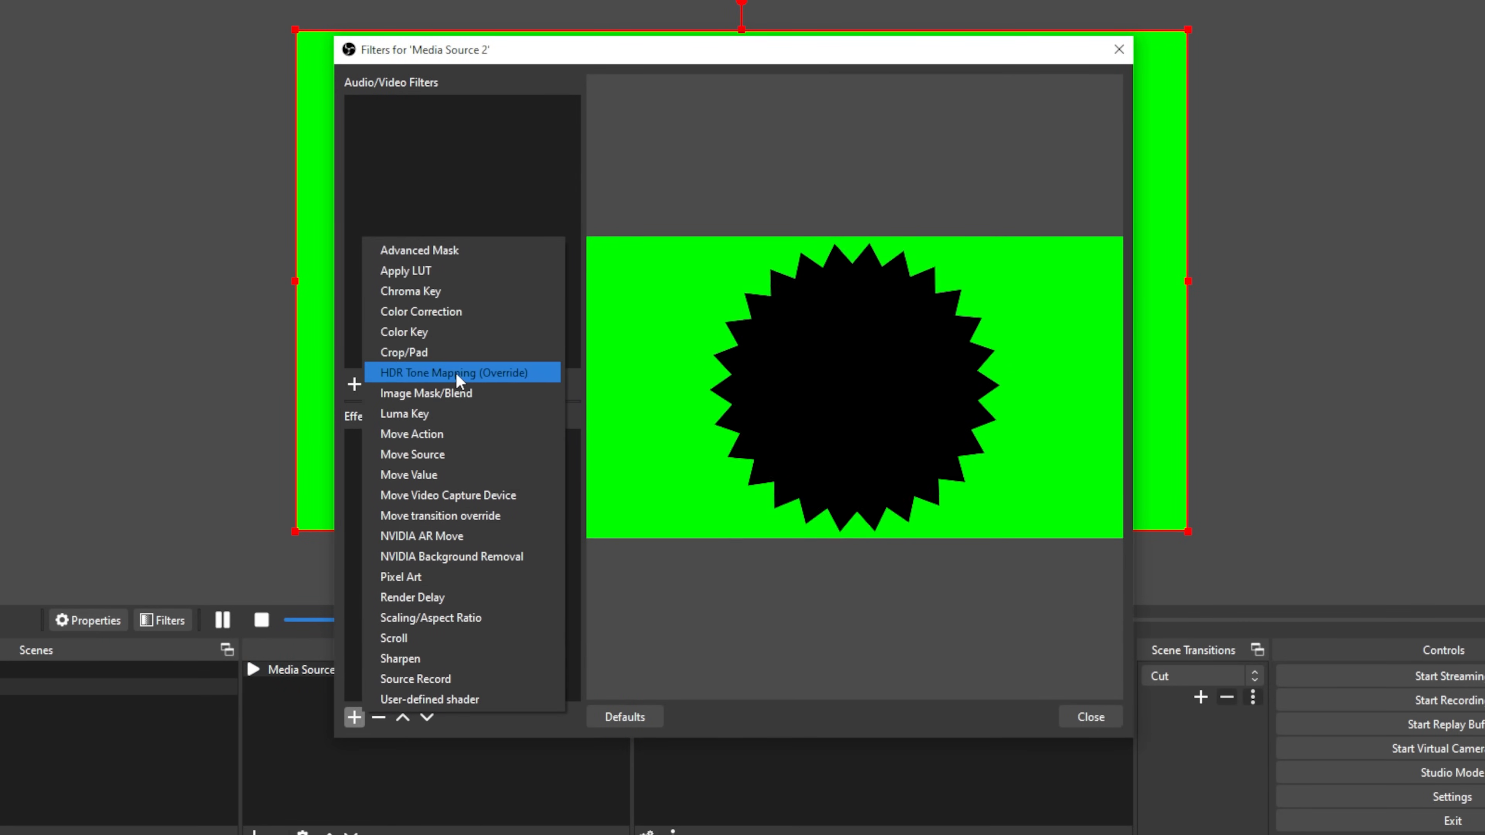
click(467, 291)
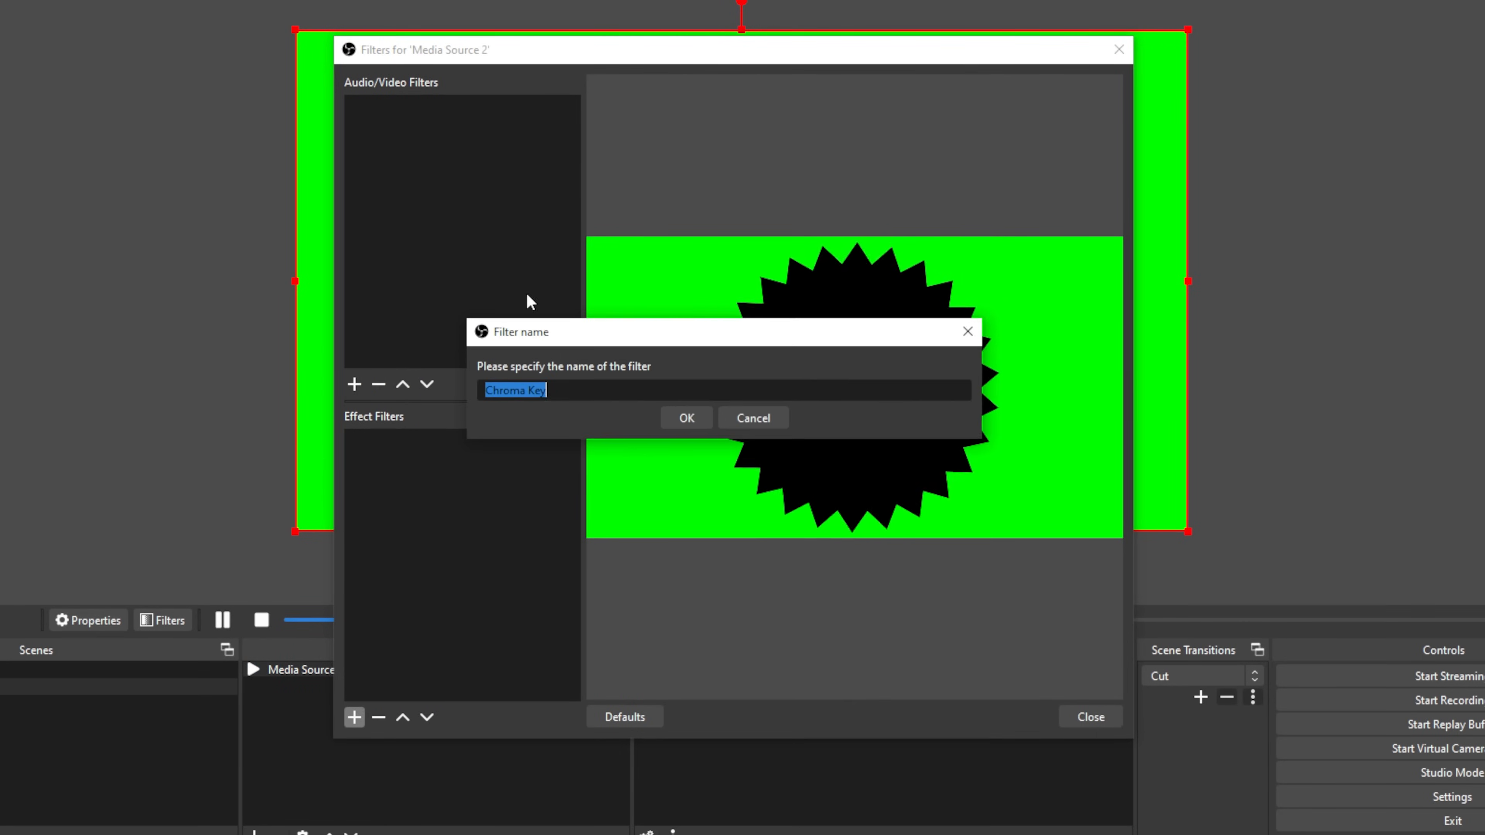
click(683, 413)
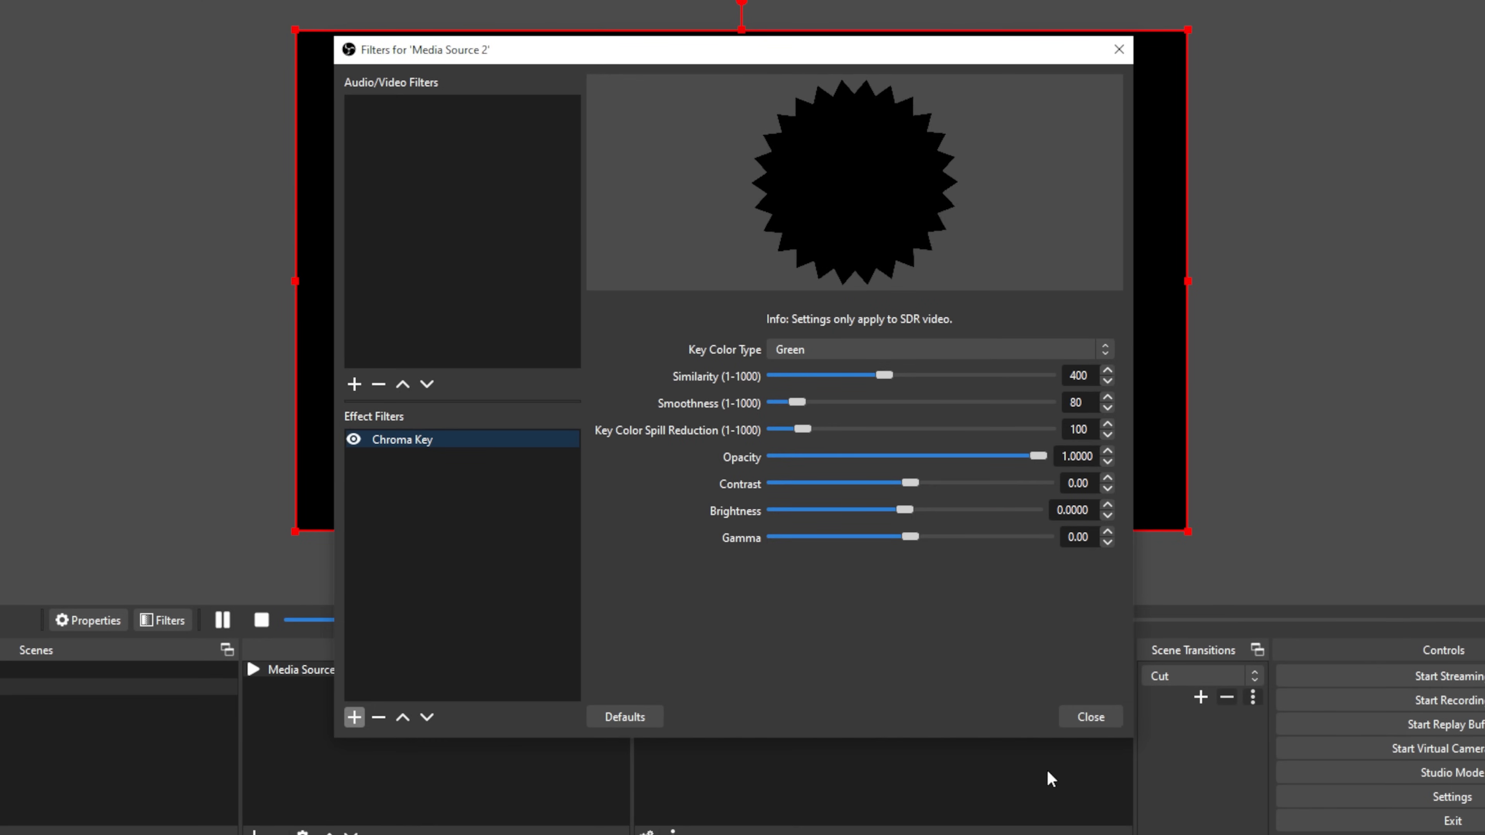
click(1094, 714)
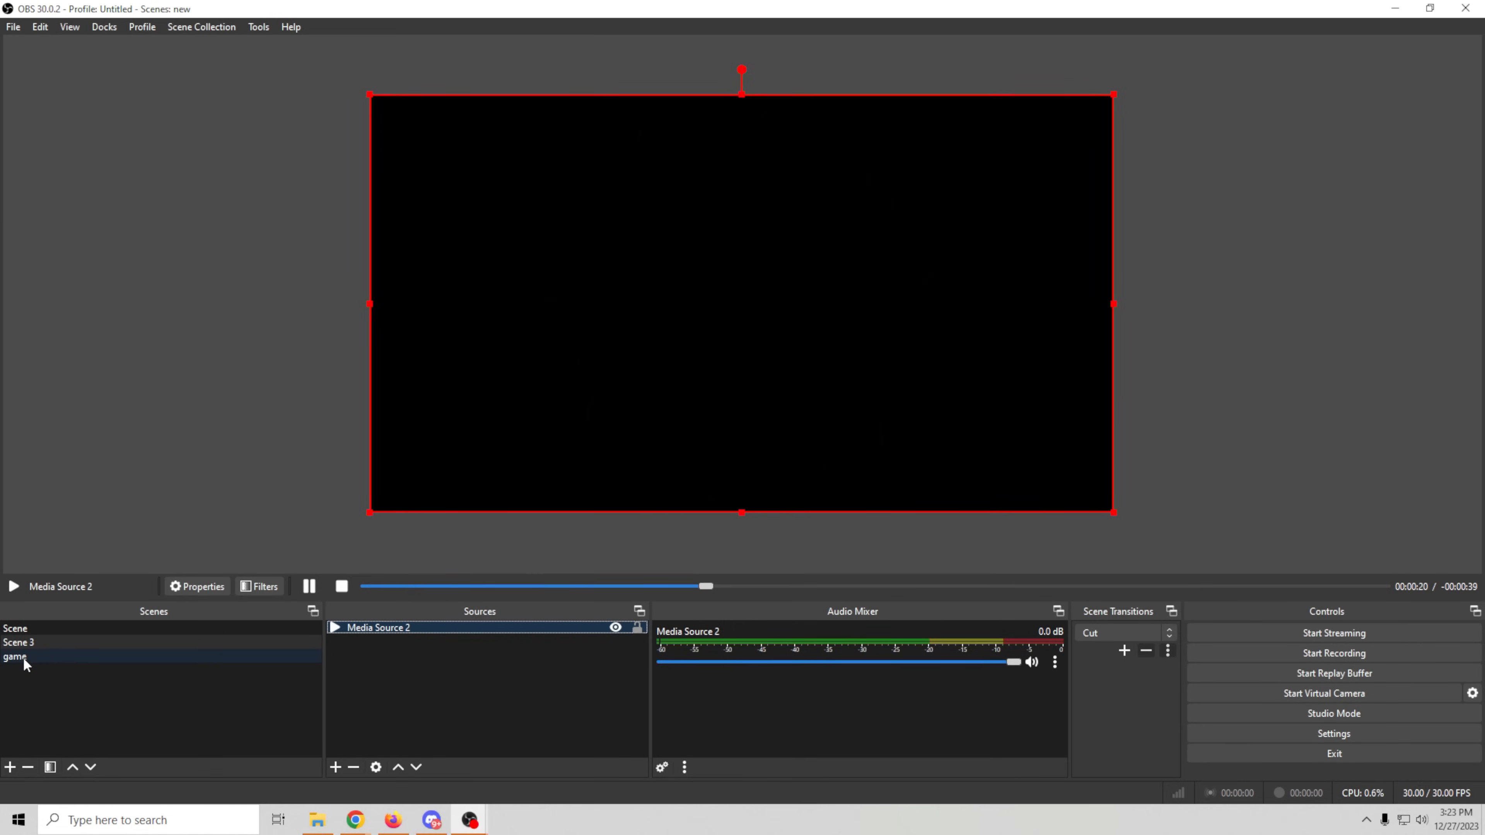
drag(62, 641, 65, 670)
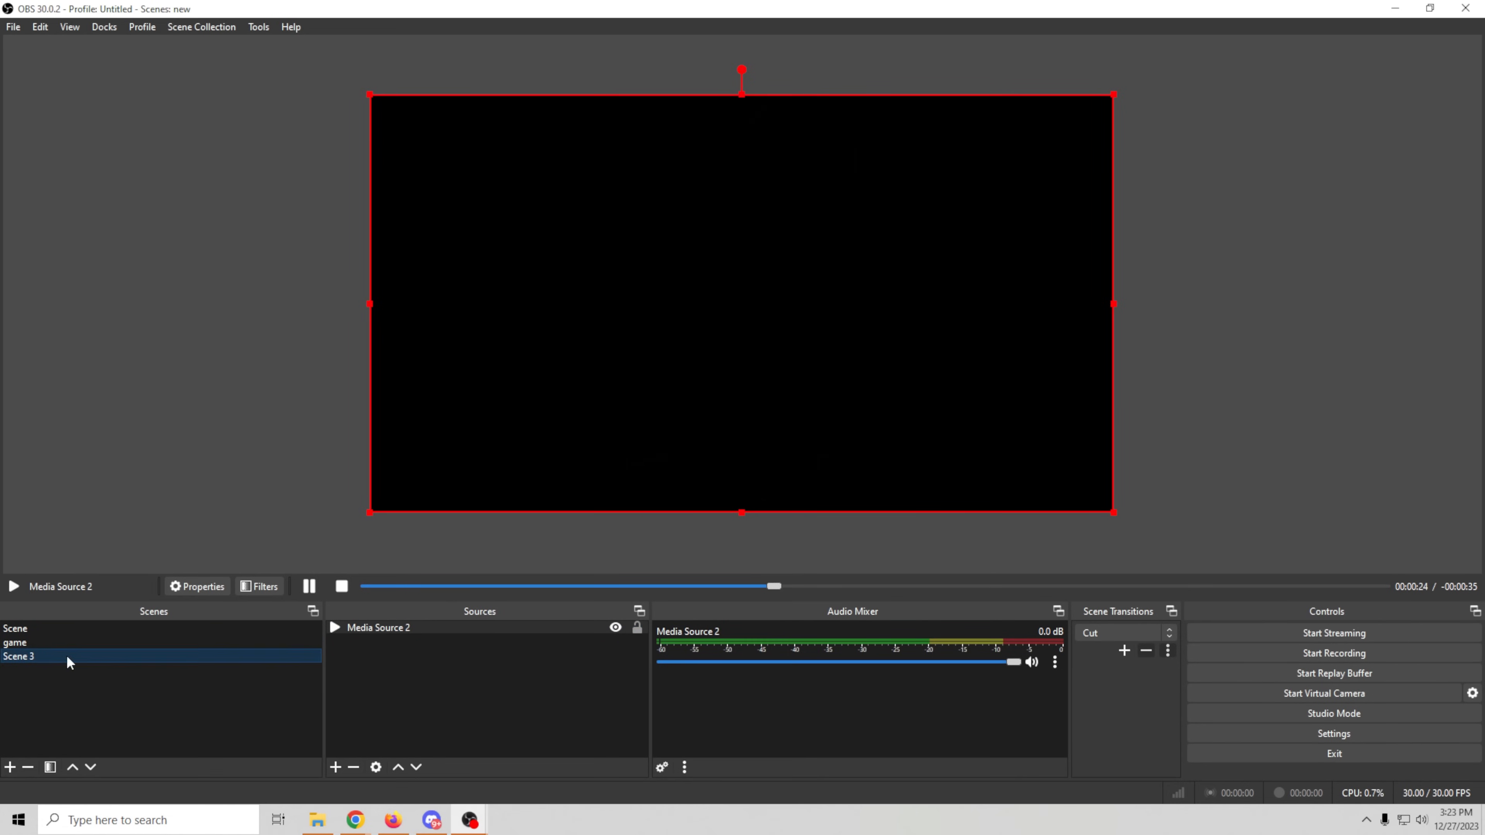
In Scene, change the mask type of cam's Advanced Mask filter to Source
click(70, 628)
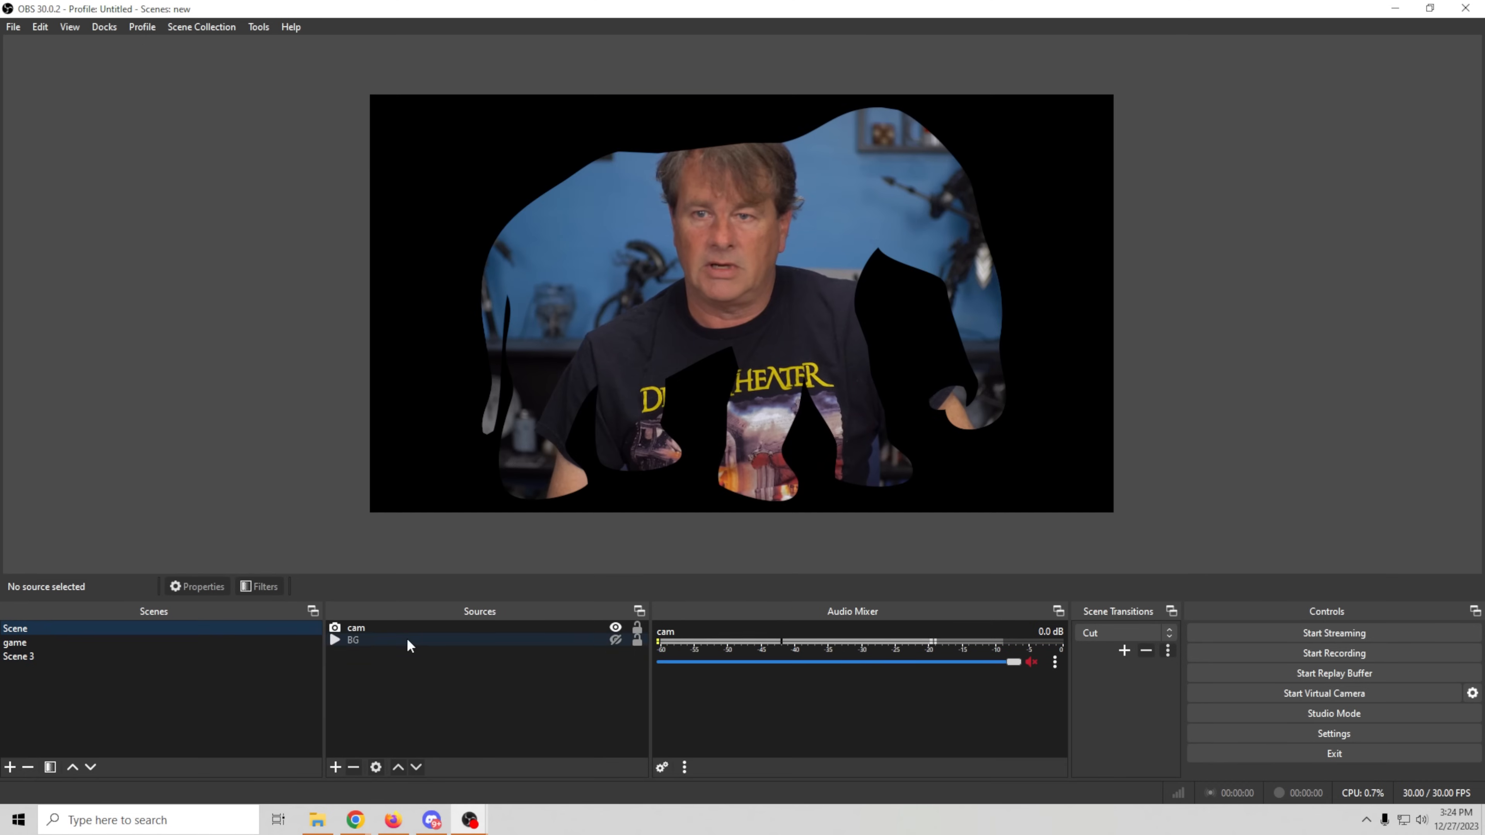
click(375, 631)
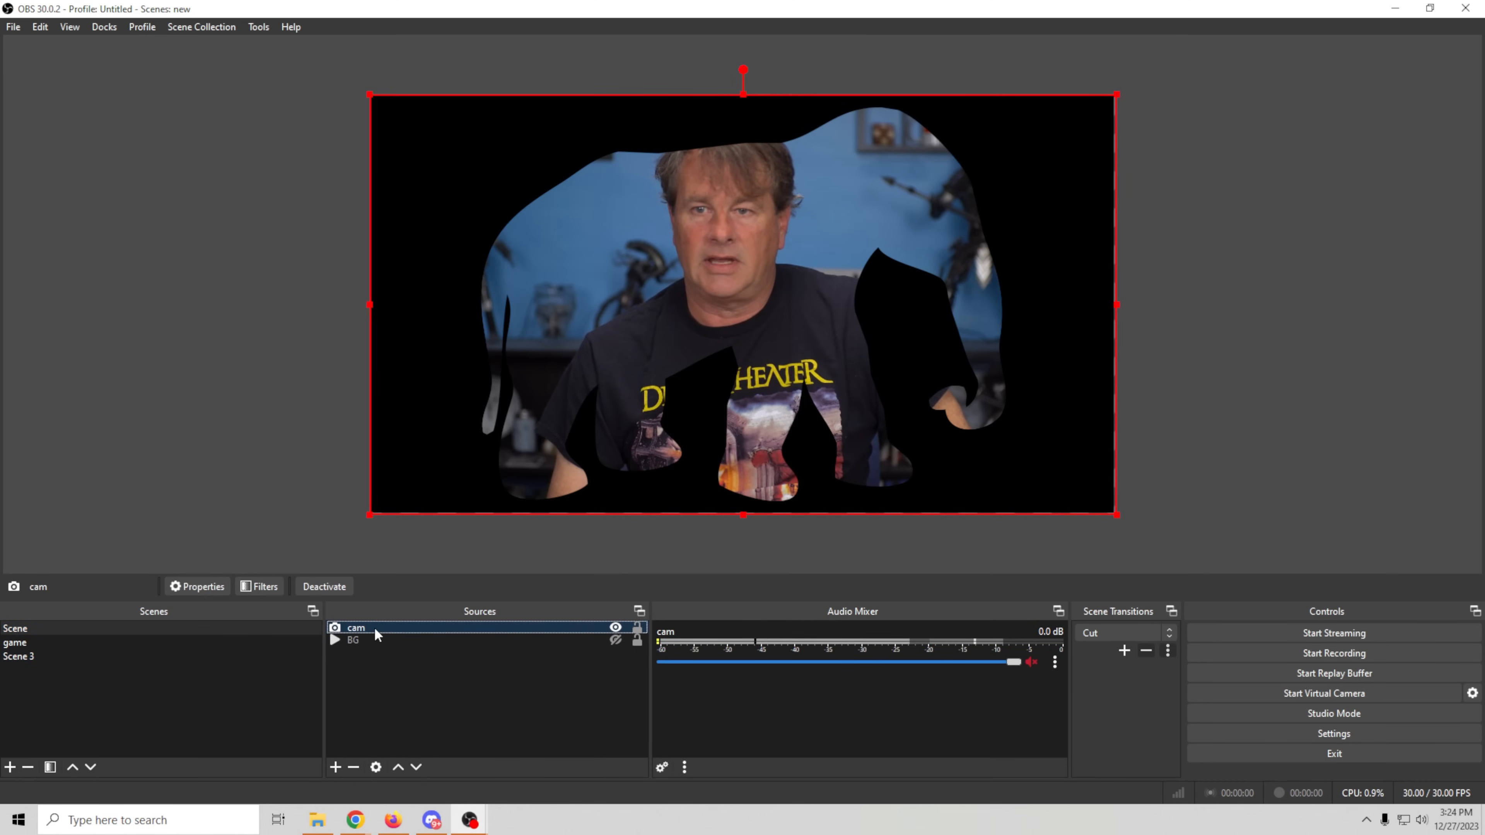
right_click(374, 630)
click(412, 600)
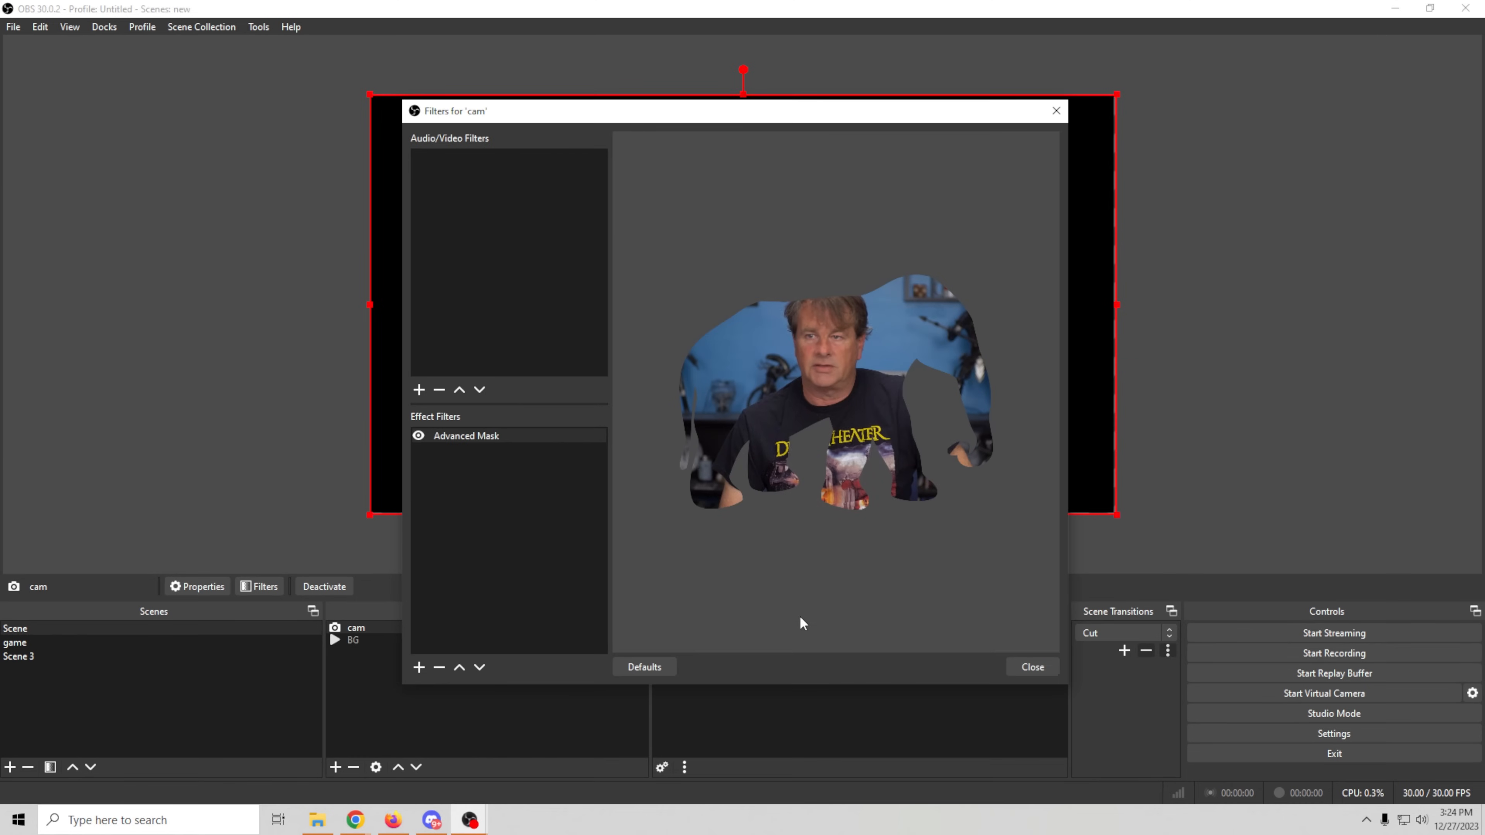
click(511, 437)
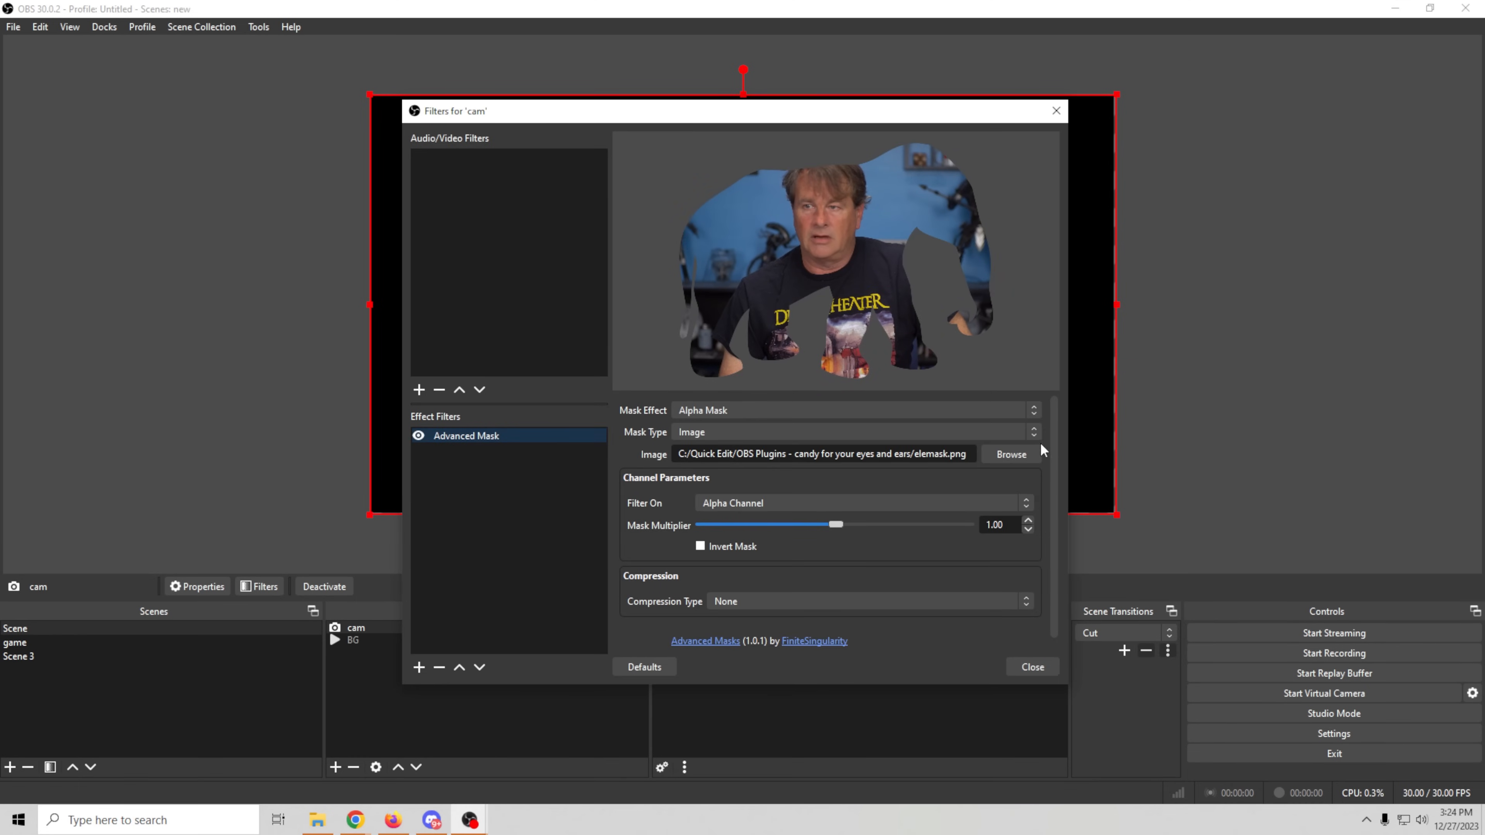
click(1037, 430)
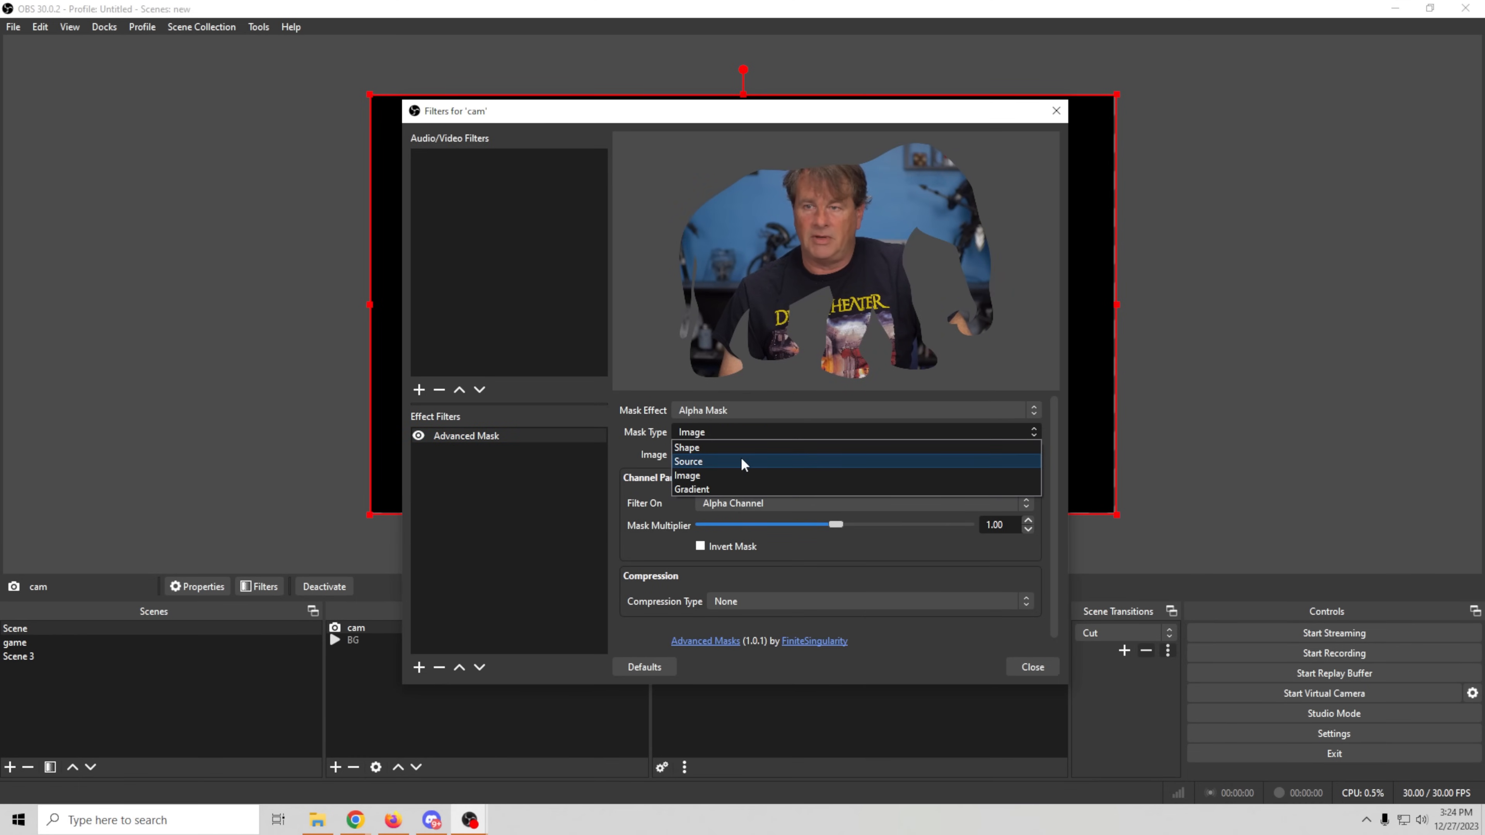
click(688, 462)
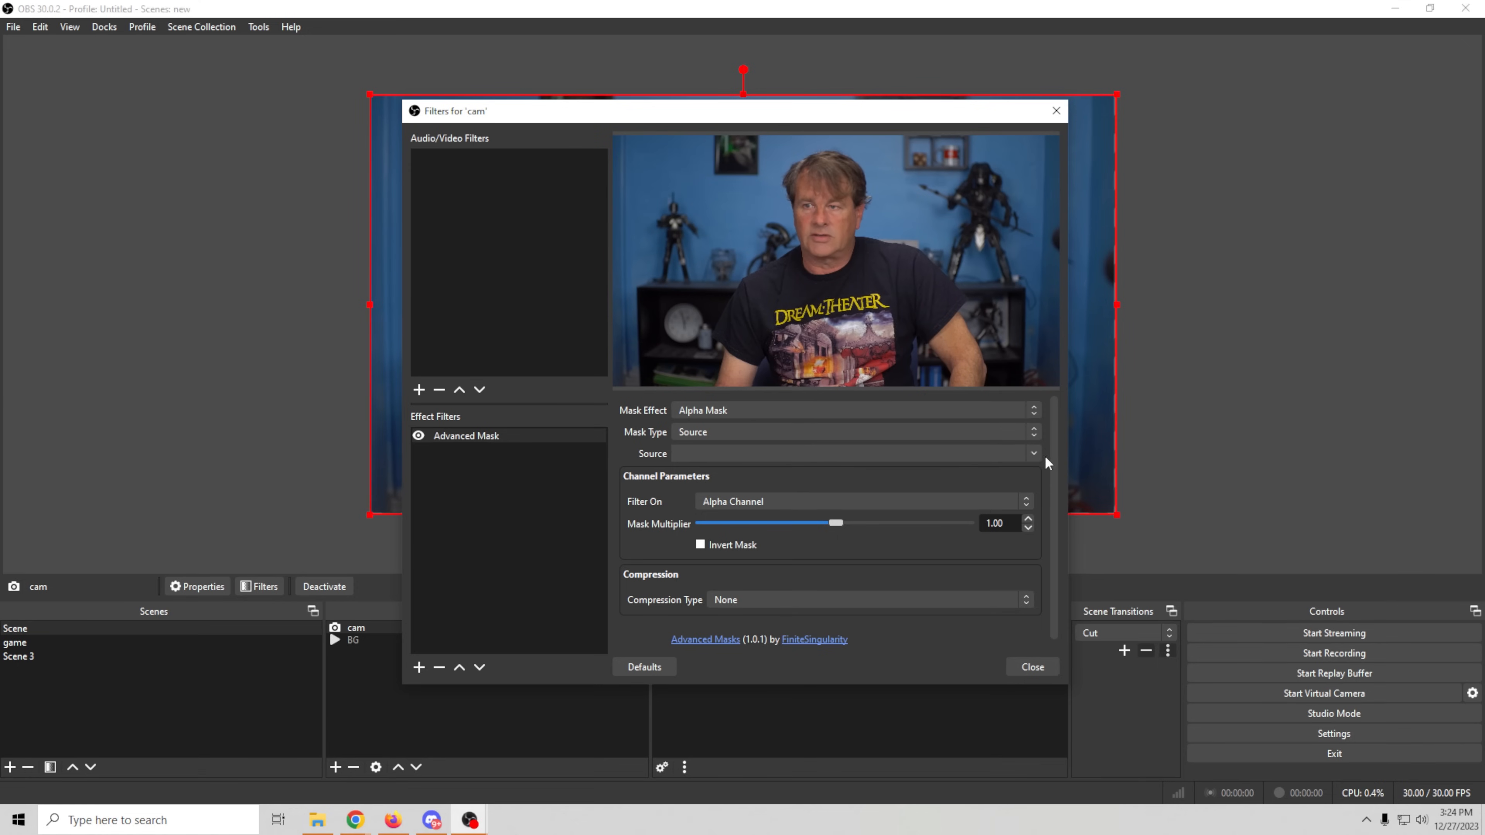
Choose Media Source 2 as the mask source for cam's Advanced Mask filter, checking Scene 3 for the source's name
click(1033, 454)
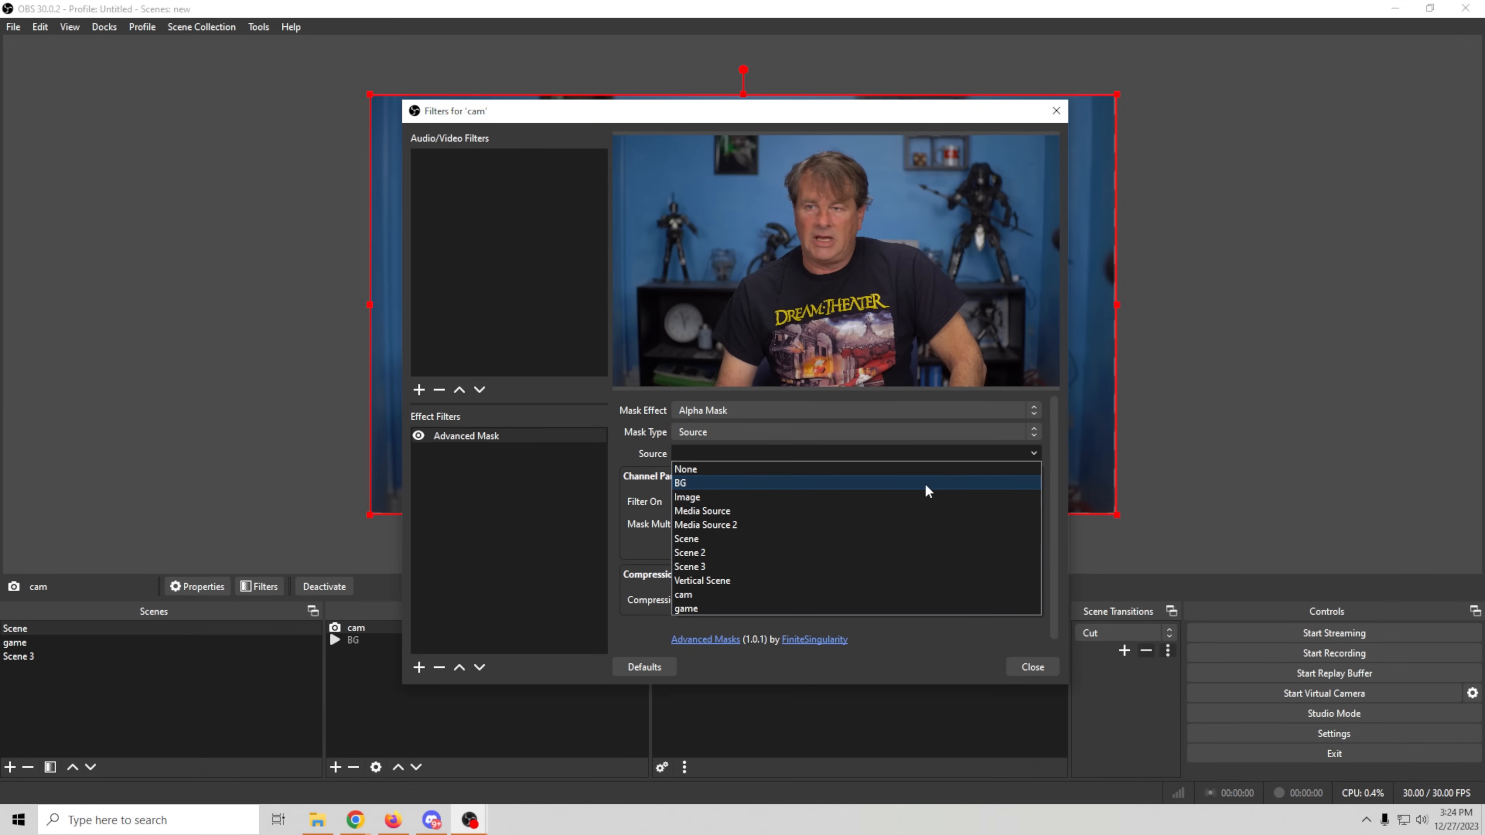
click(78, 654)
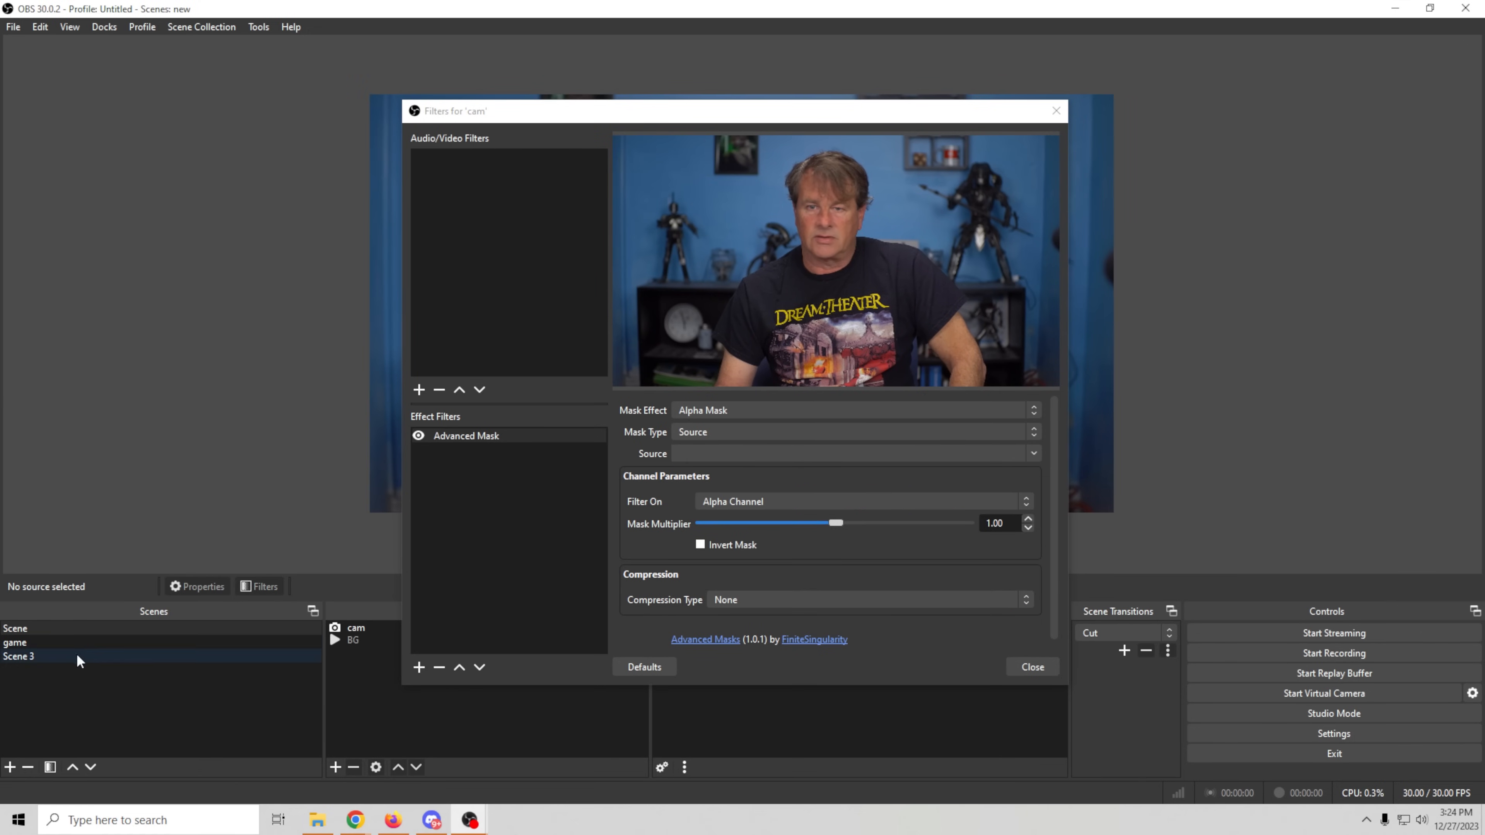
drag(658, 108, 817, 114)
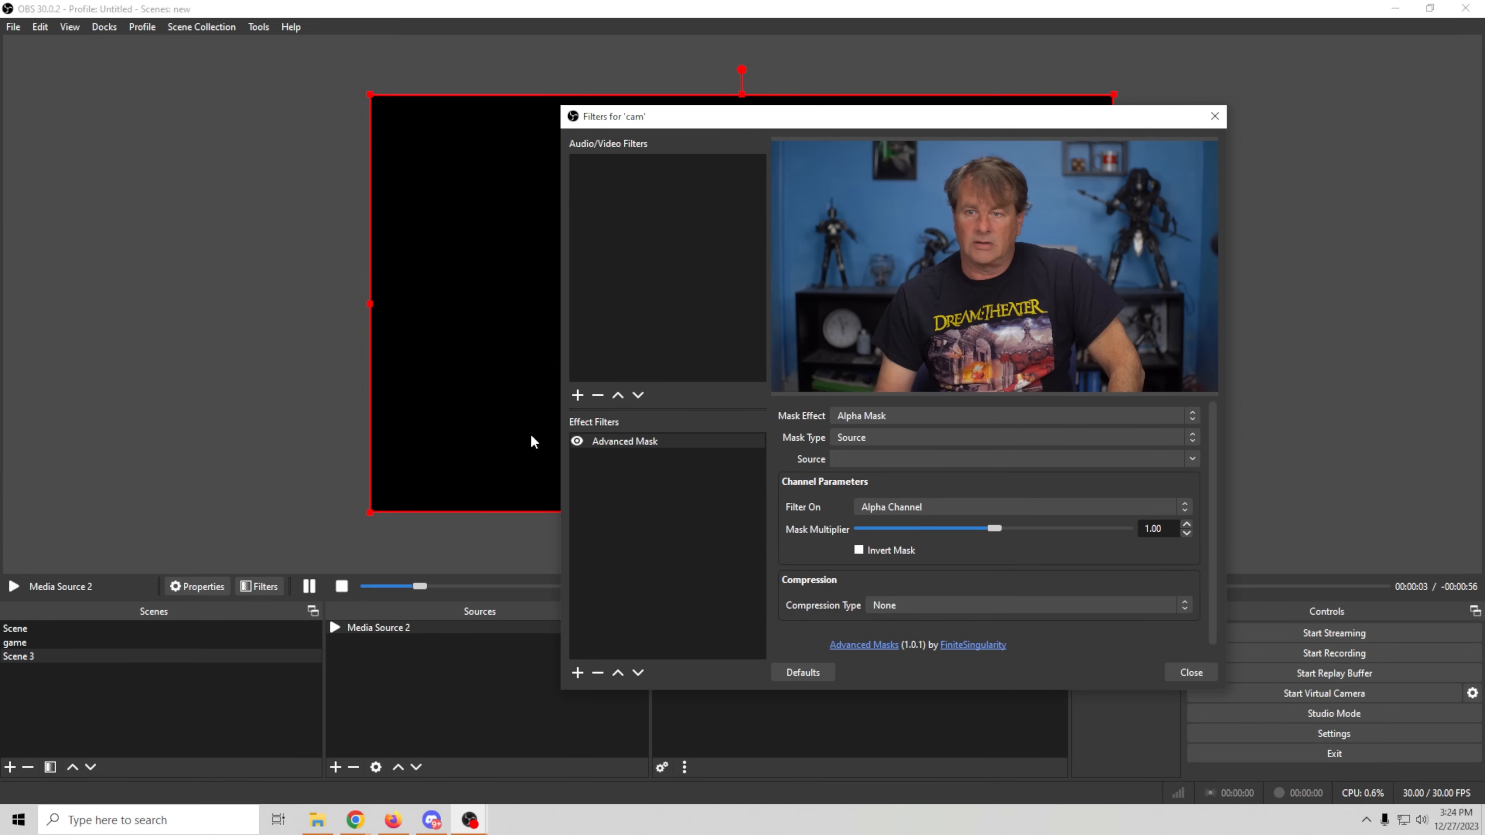
click(60, 629)
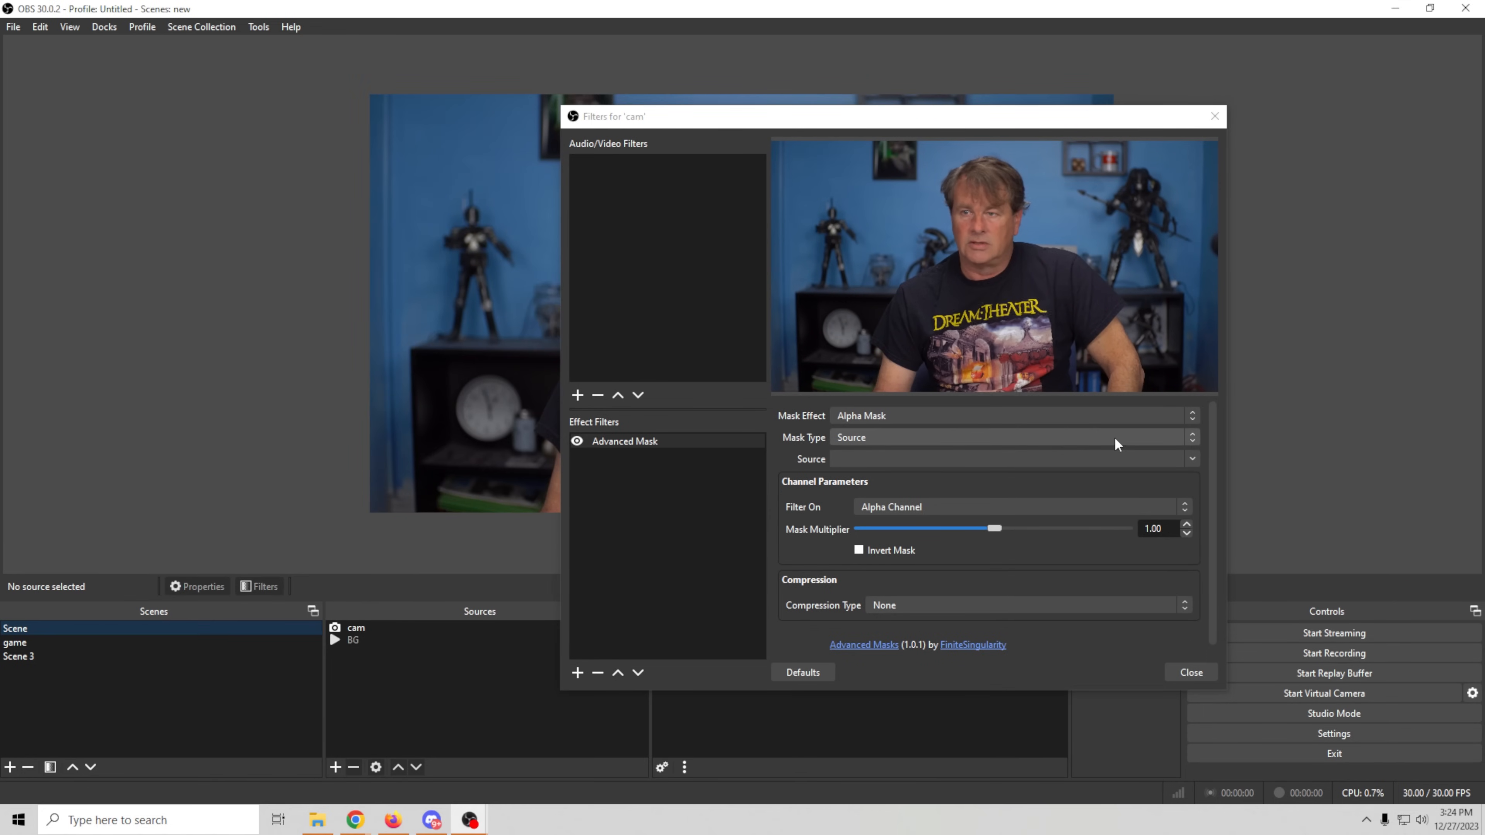
click(1192, 460)
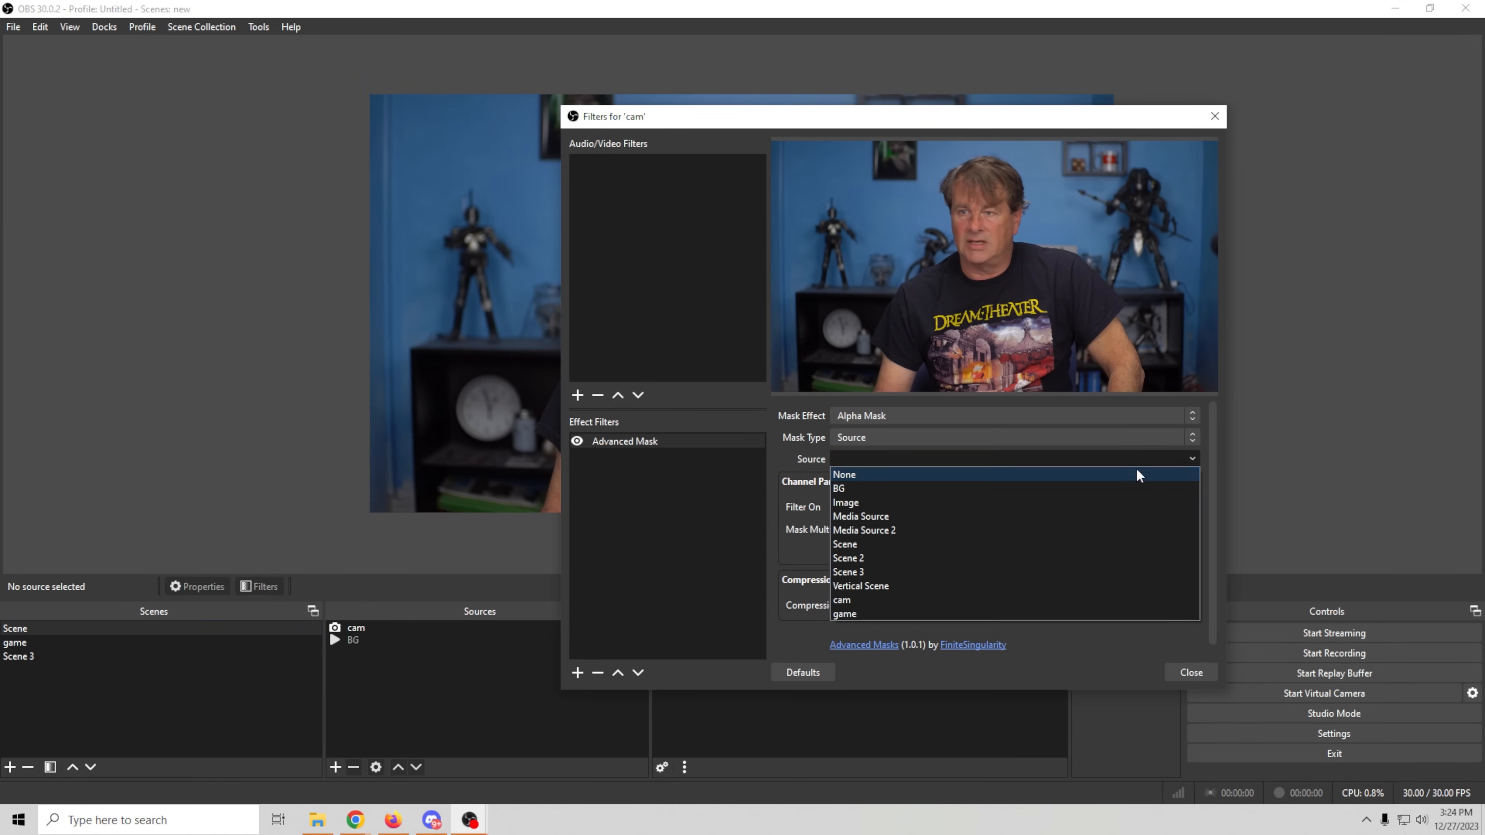
click(1049, 534)
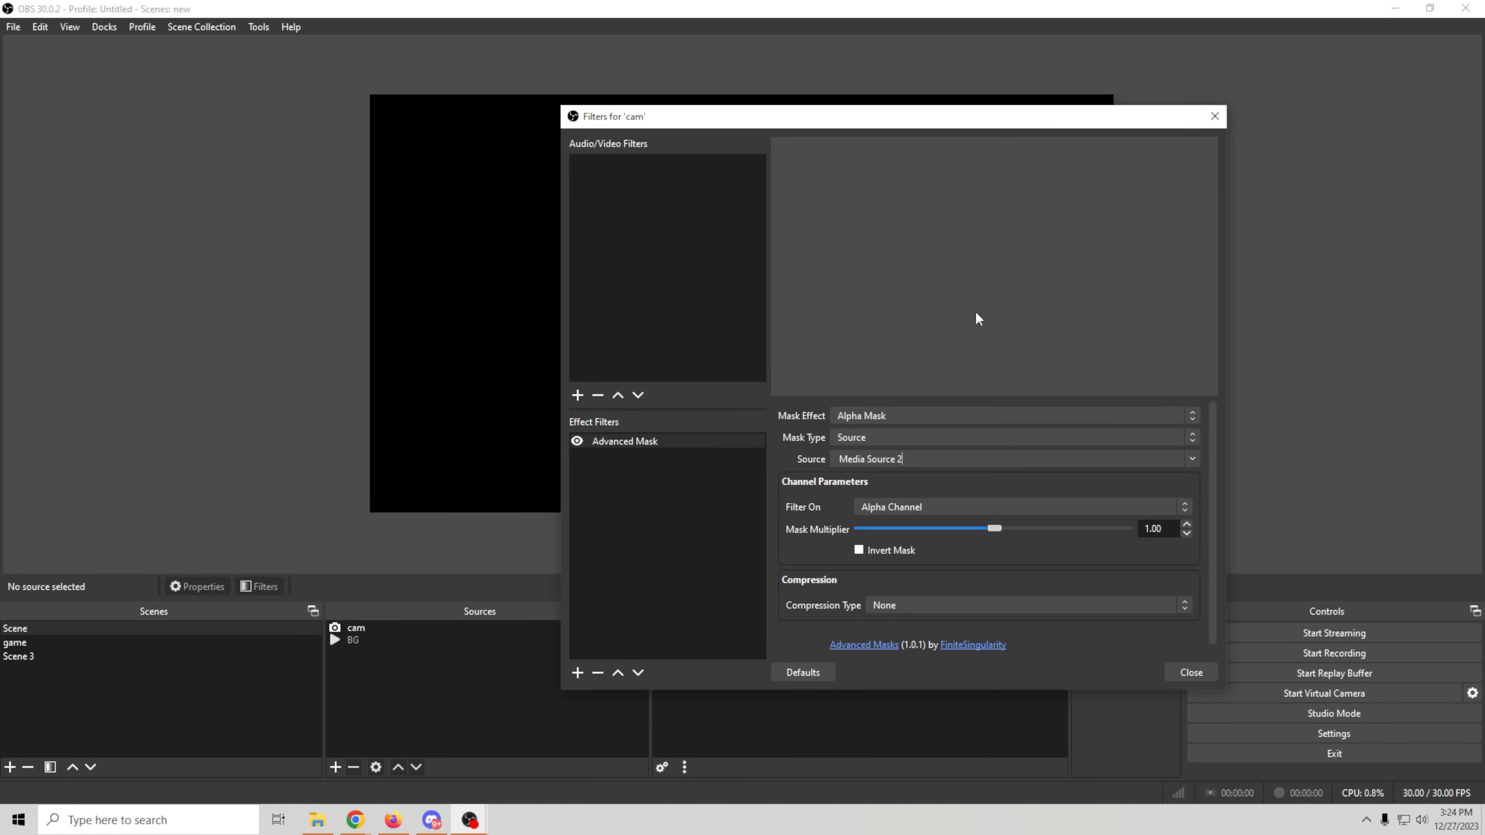
Add the existing Media Source 2 to Scene as a visible source
drag(947, 117, 1082, 92)
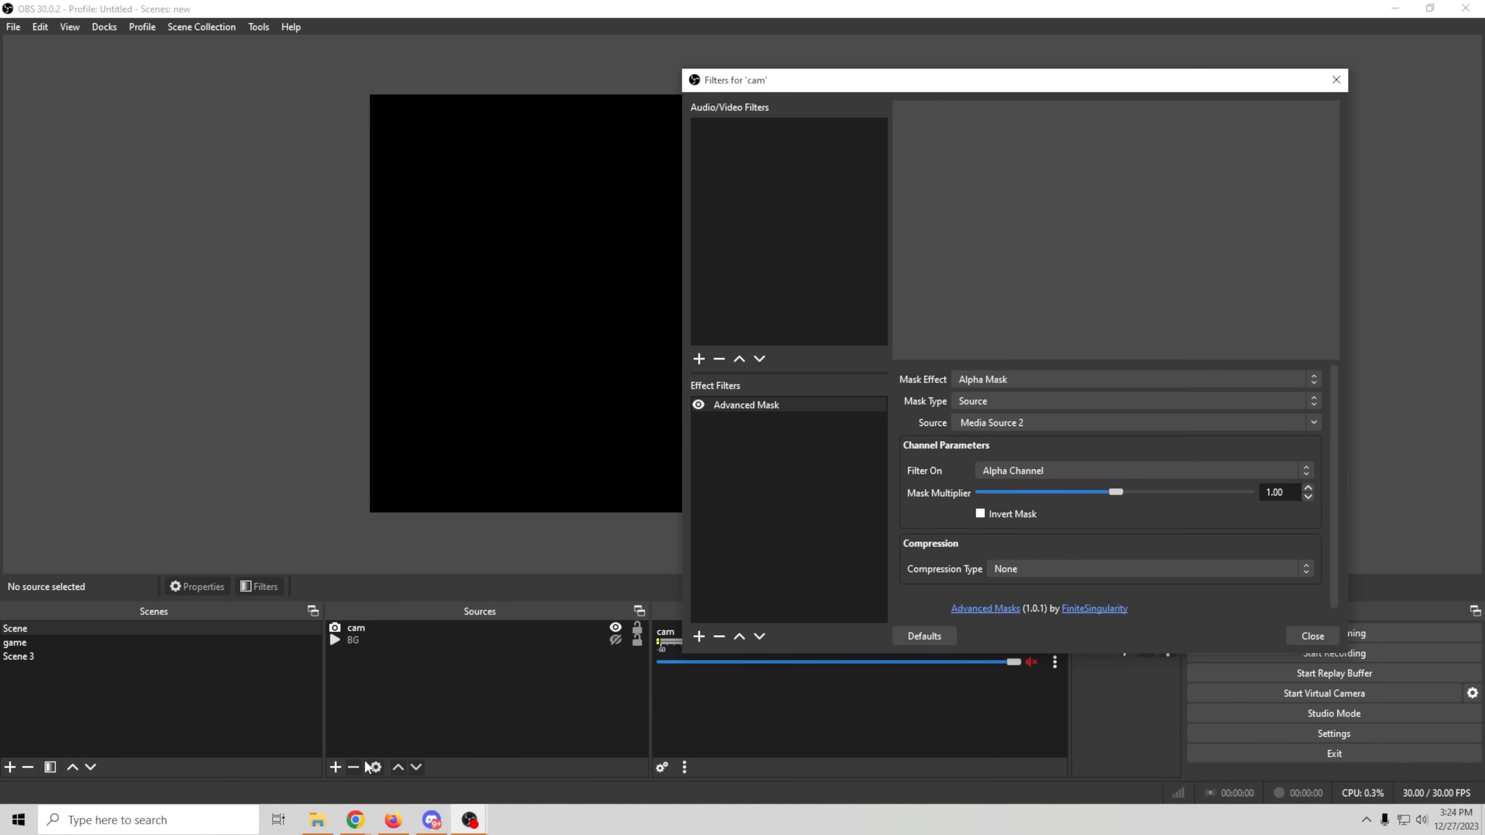
click(334, 768)
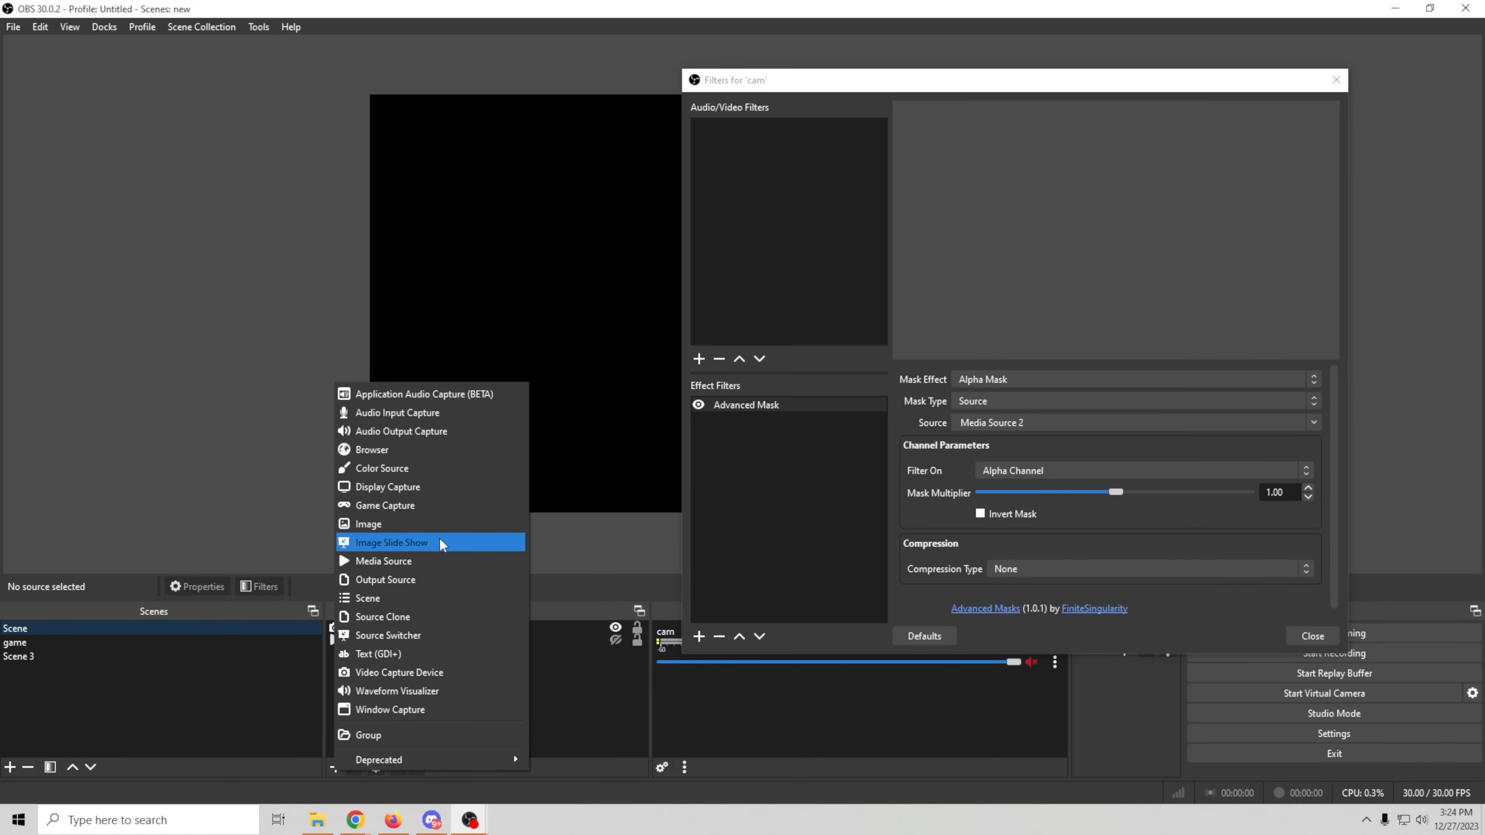
click(433, 563)
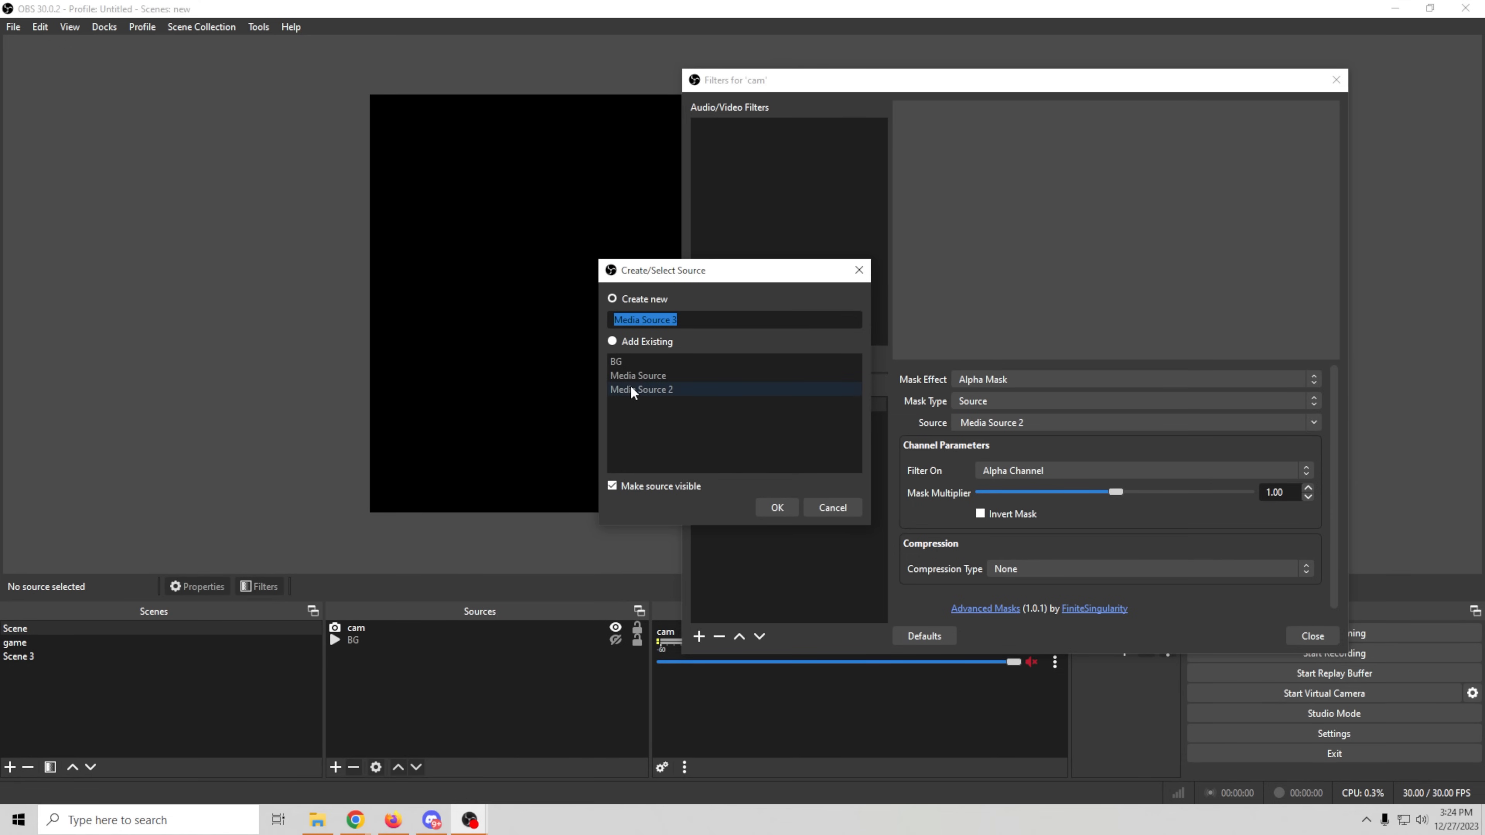
click(646, 341)
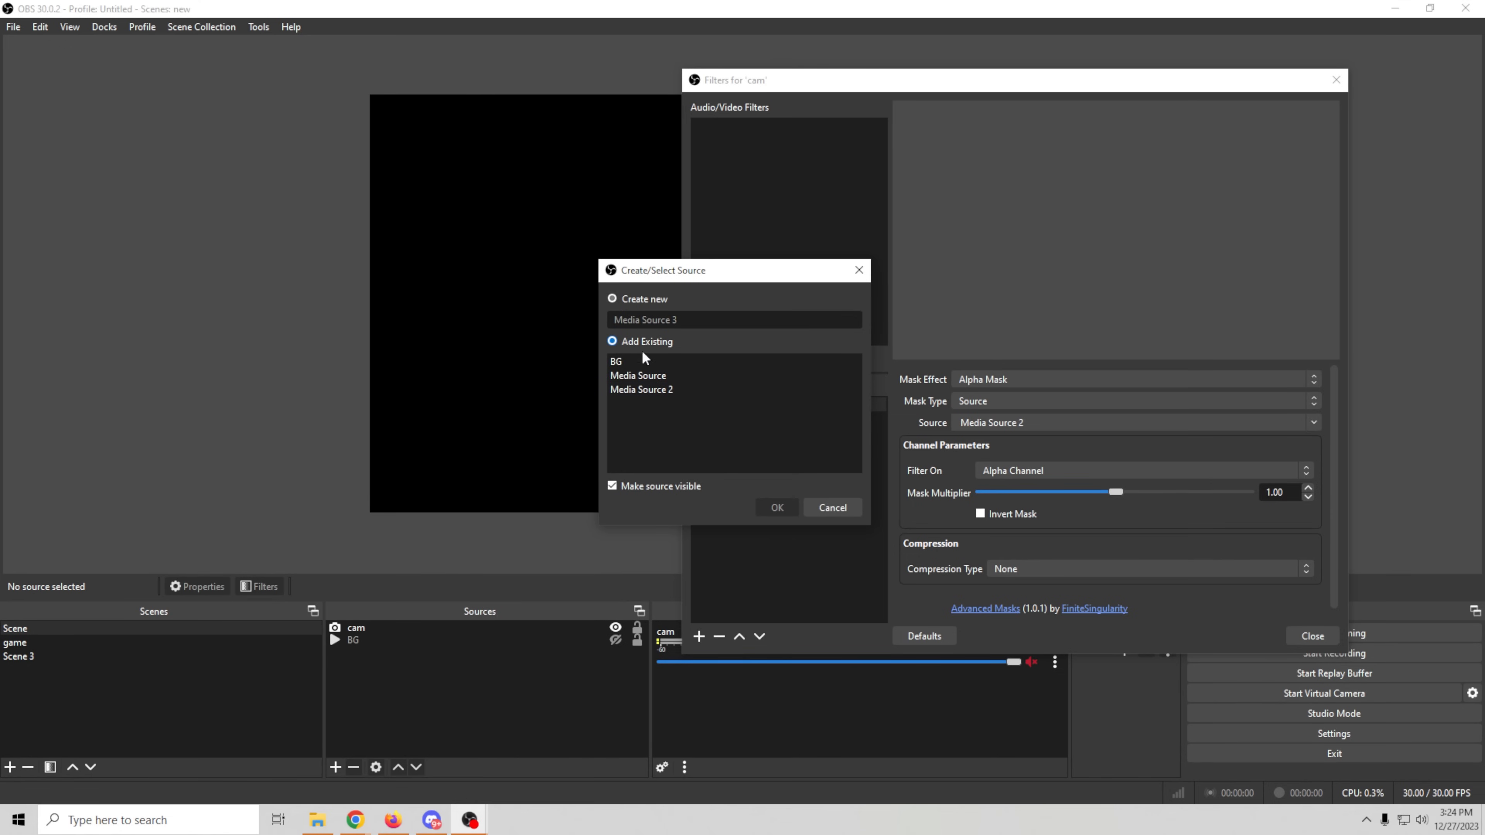
click(637, 390)
click(777, 506)
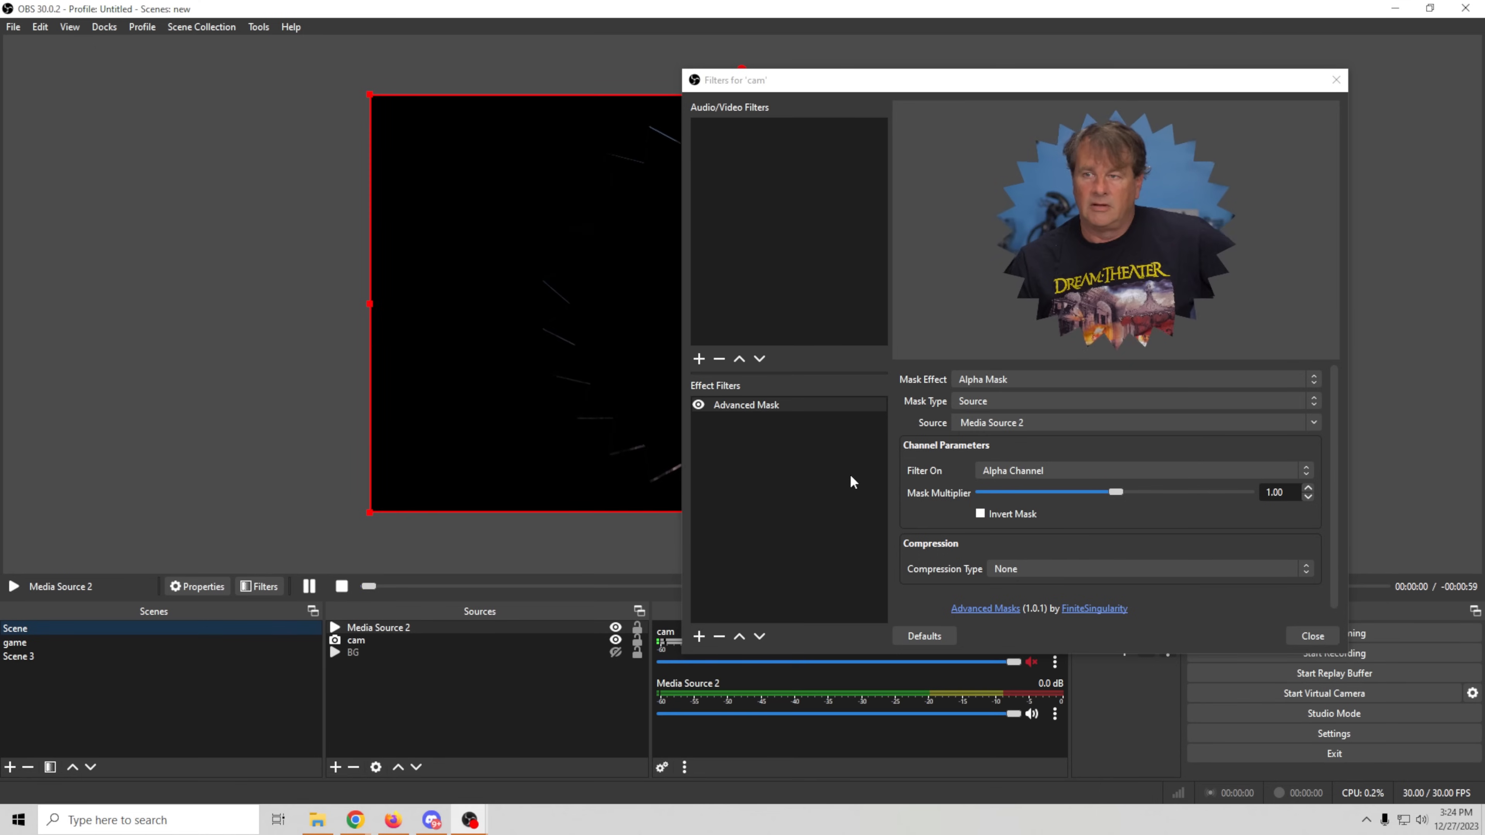
Close cam's filter settings and move Media Source 2 beneath cam and BG in Scene's source order
drag(1185, 95, 1248, 489)
drag(1060, 480, 871, 136)
click(1164, 683)
drag(383, 628, 383, 667)
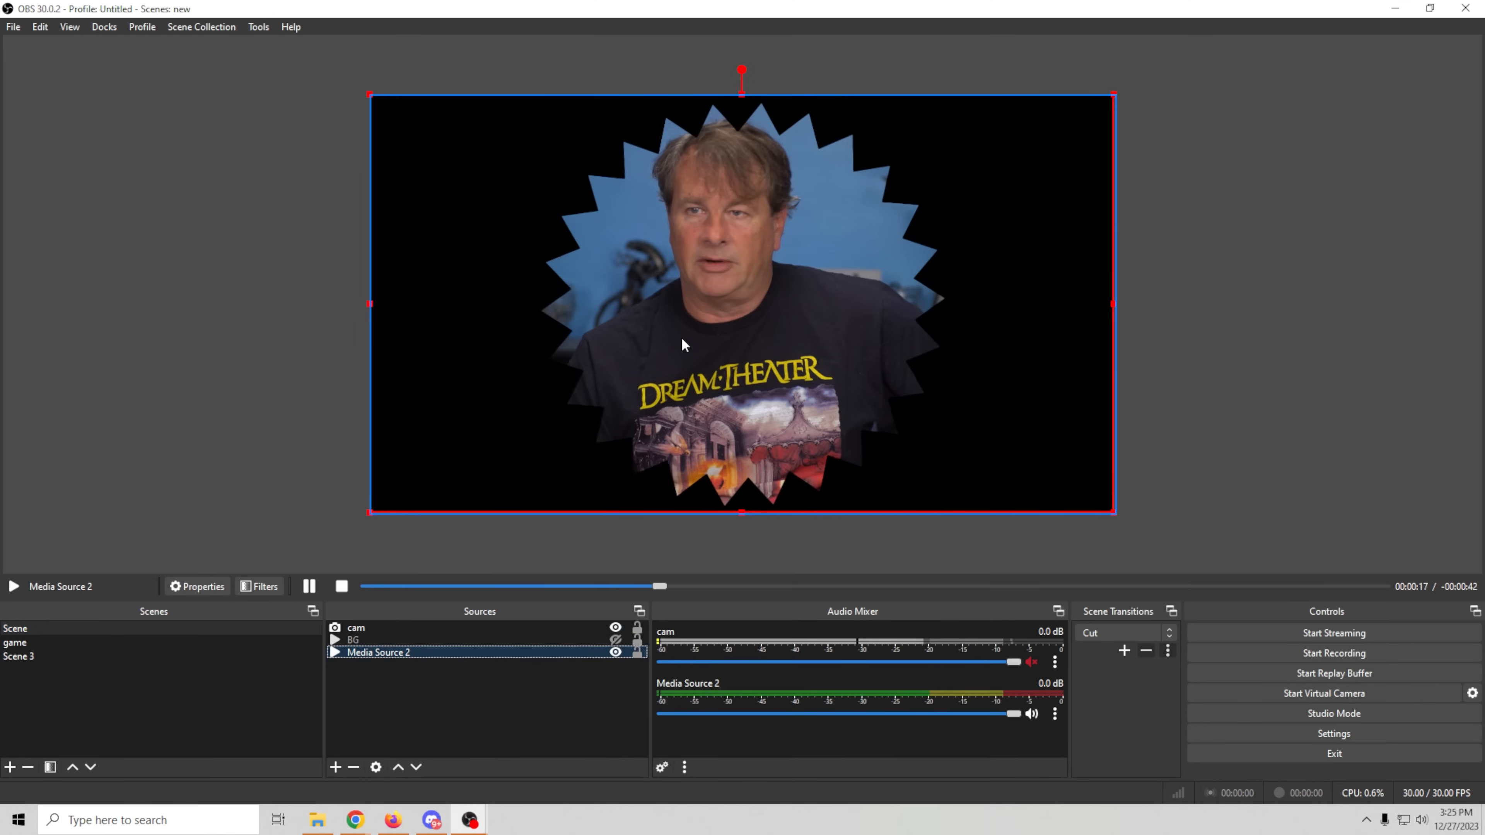
In the game scene, move the nested Scene source to about 896 px from the canvas's left edge and 495 px from its top
click(16, 642)
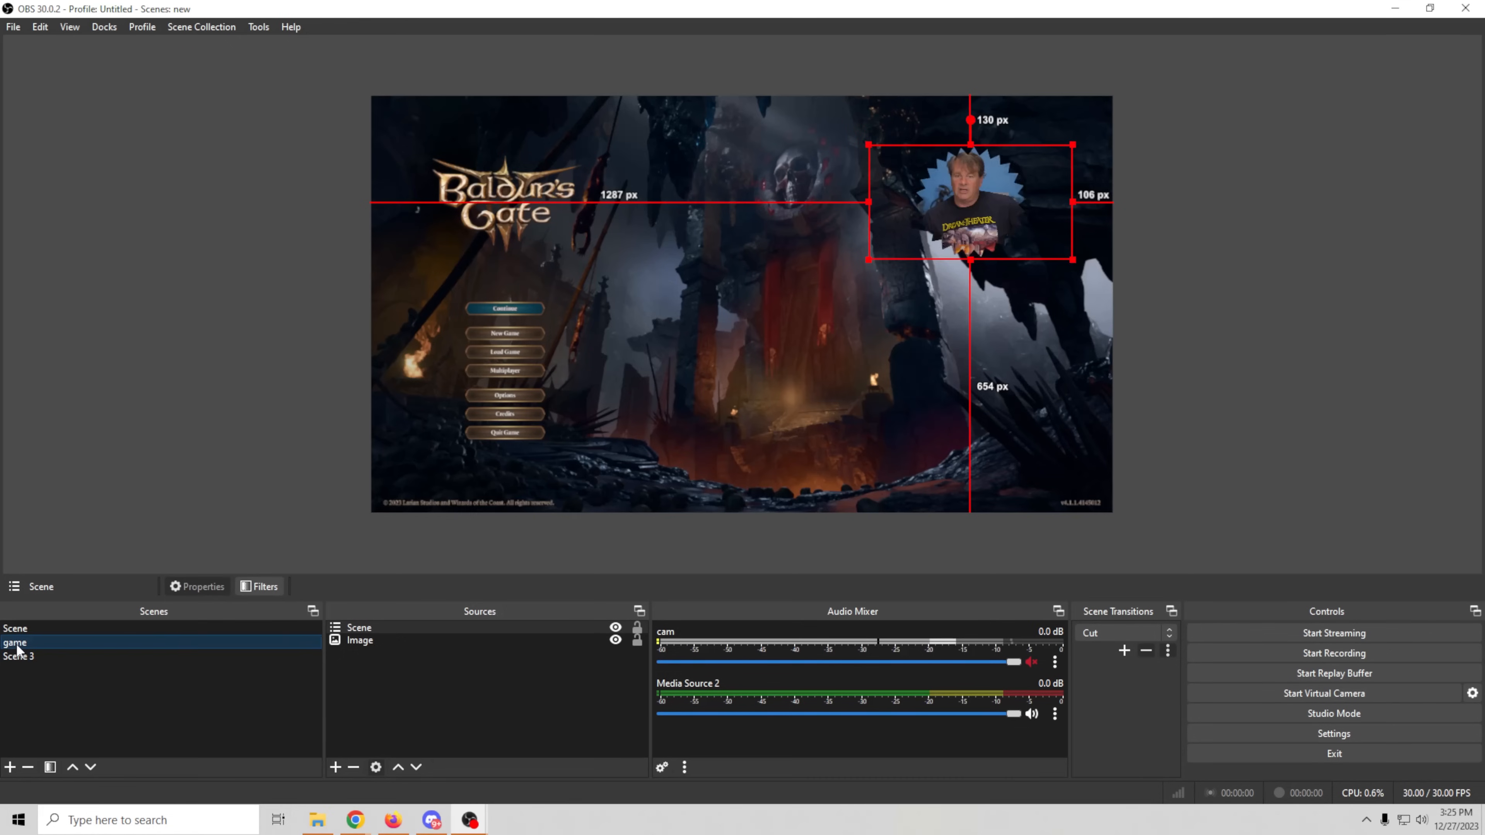
drag(1001, 204, 830, 351)
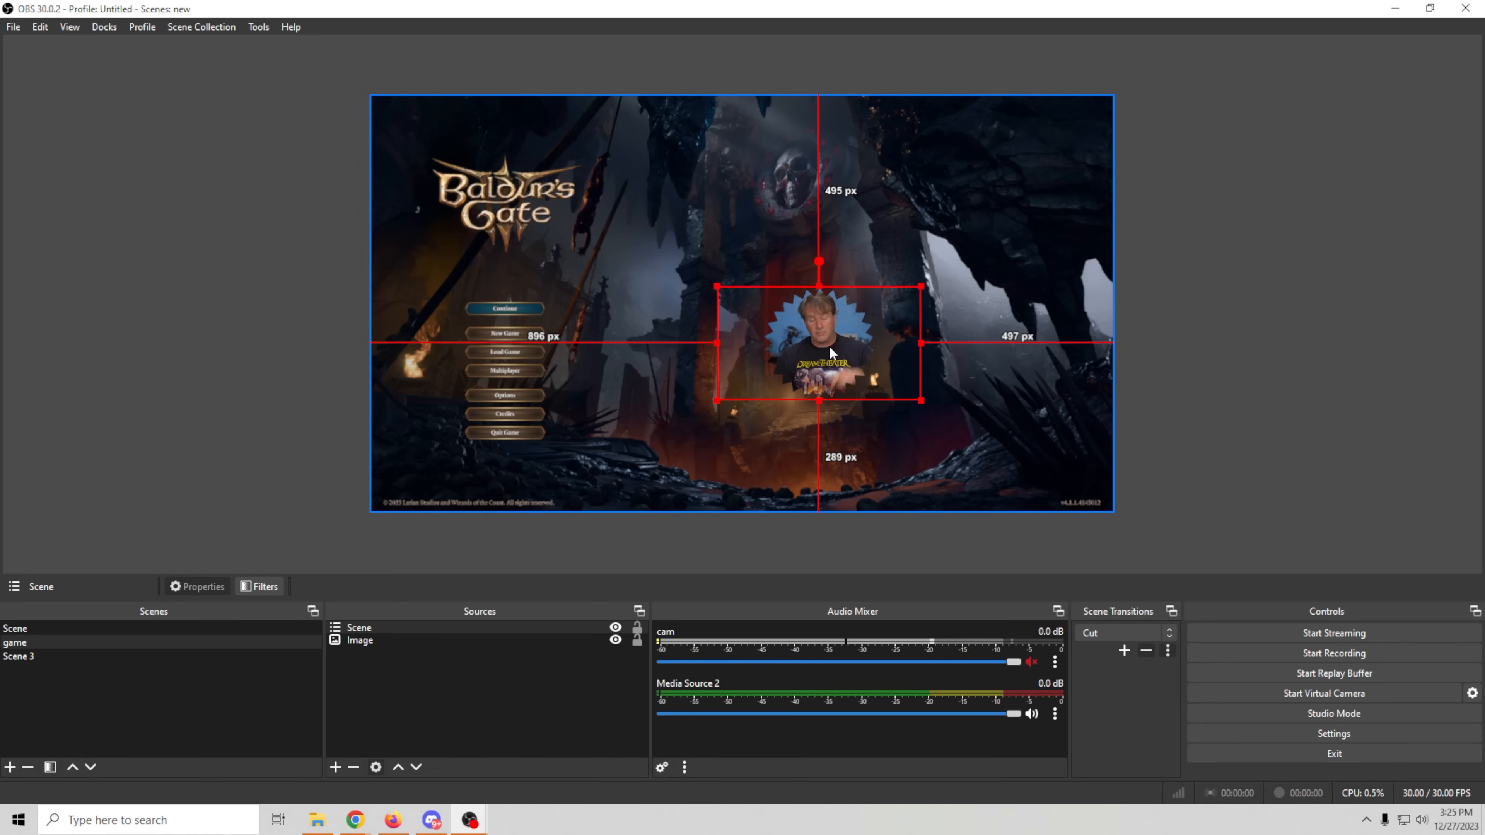
Move the nested Scene source to the upper-right area of the game scene's canvas
drag(830, 347, 997, 187)
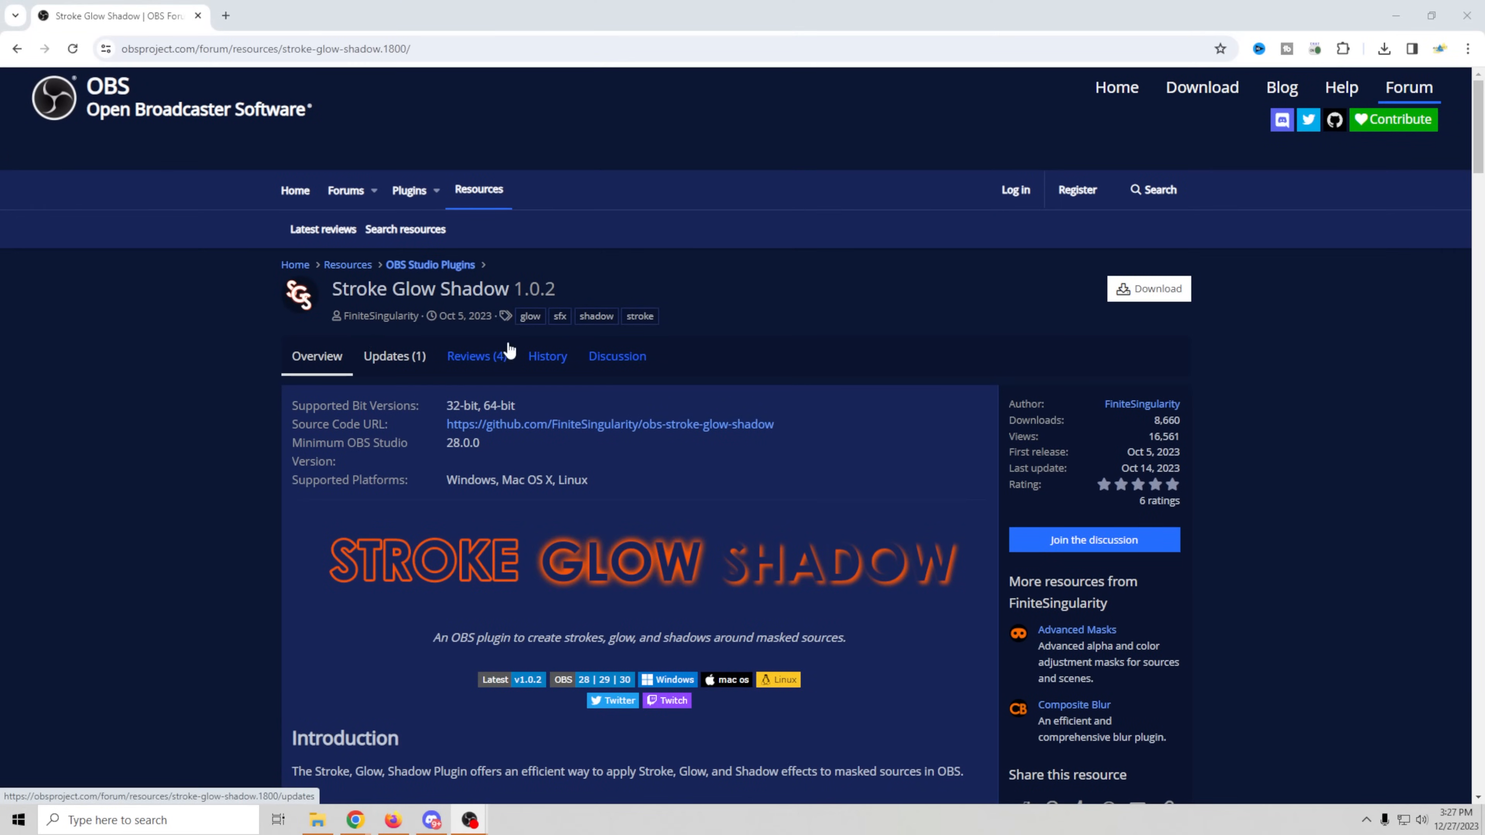
Switch to Chrome and download the Stroke Glow Shadow 1.0.2 plugin from its OBS forum resource page
click(1145, 289)
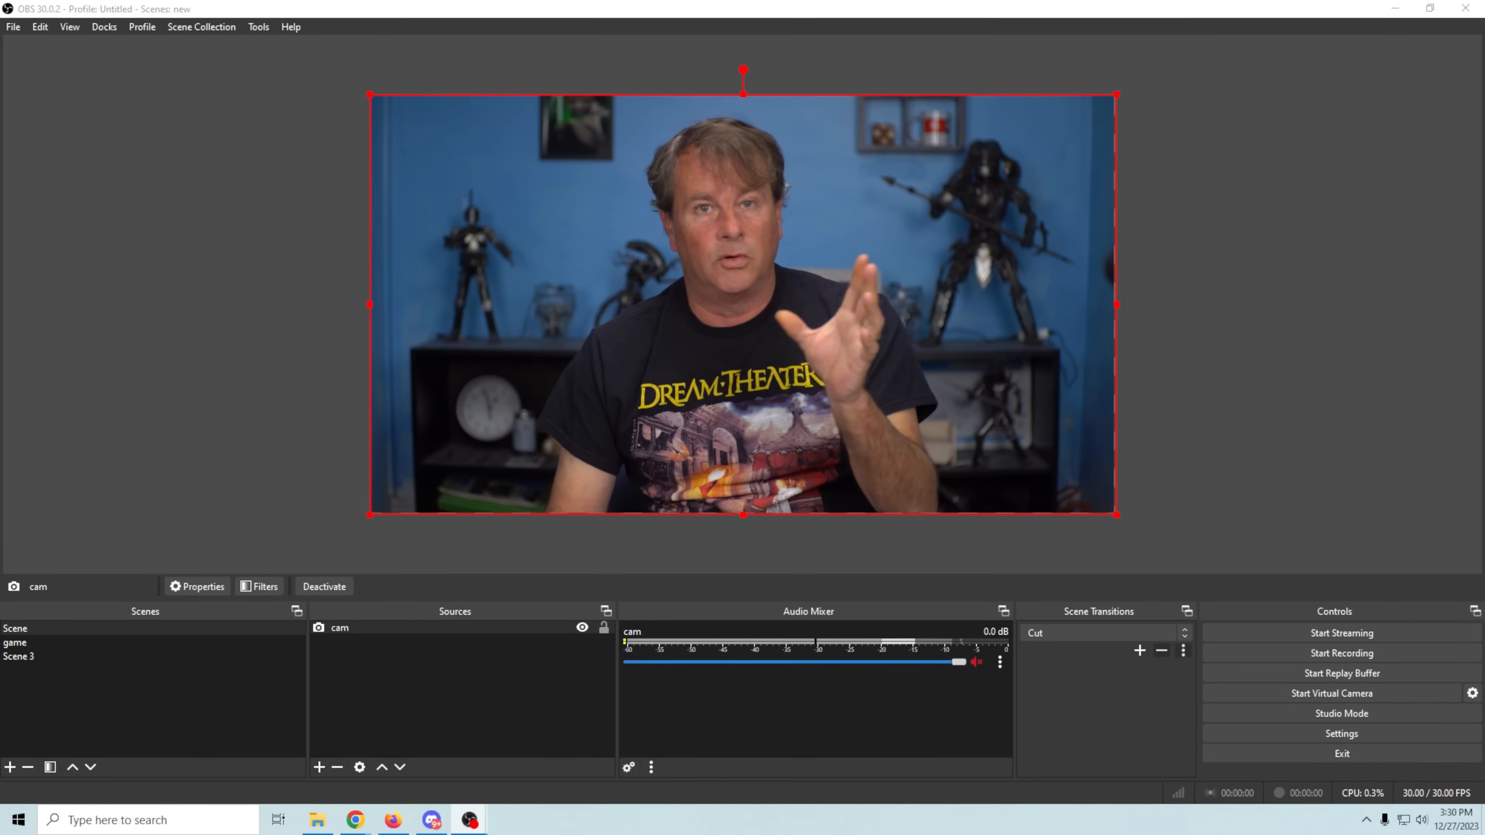
In OBS, add an Advanced Mask filter to cam with the Circle shape and close the filter settings
right_click(352, 629)
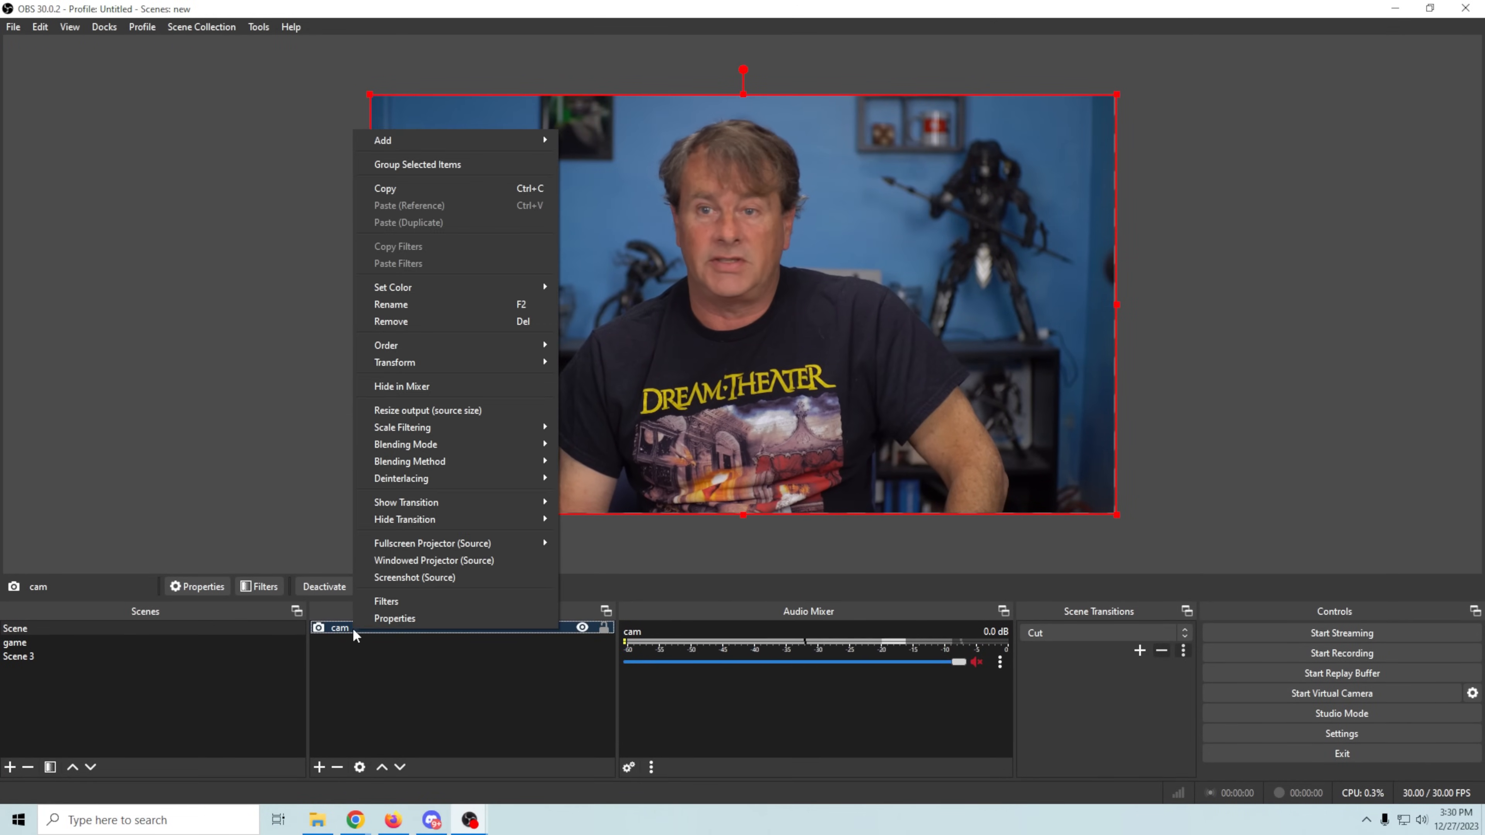
click(397, 602)
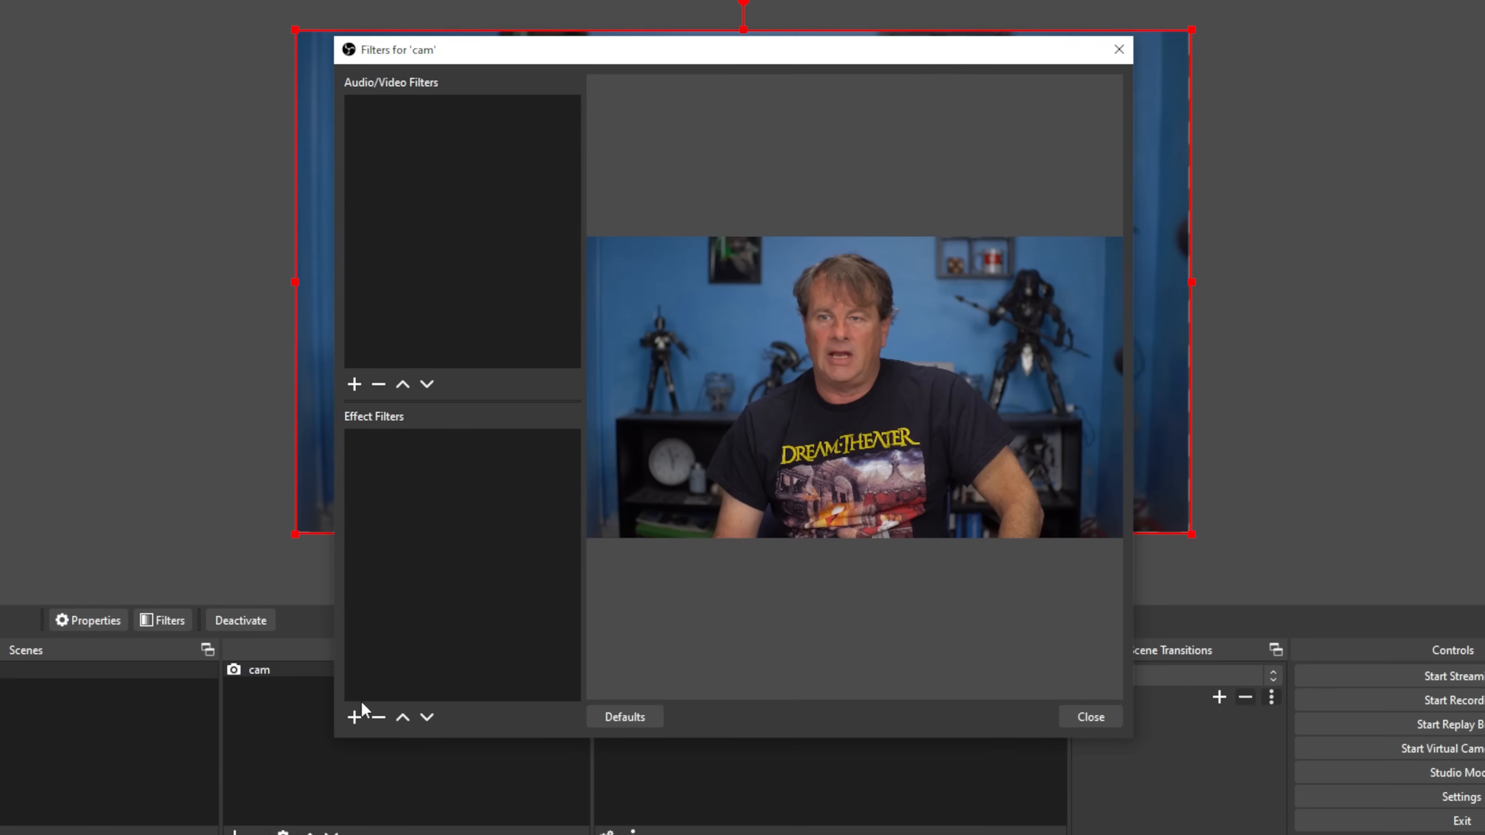
click(356, 718)
click(476, 191)
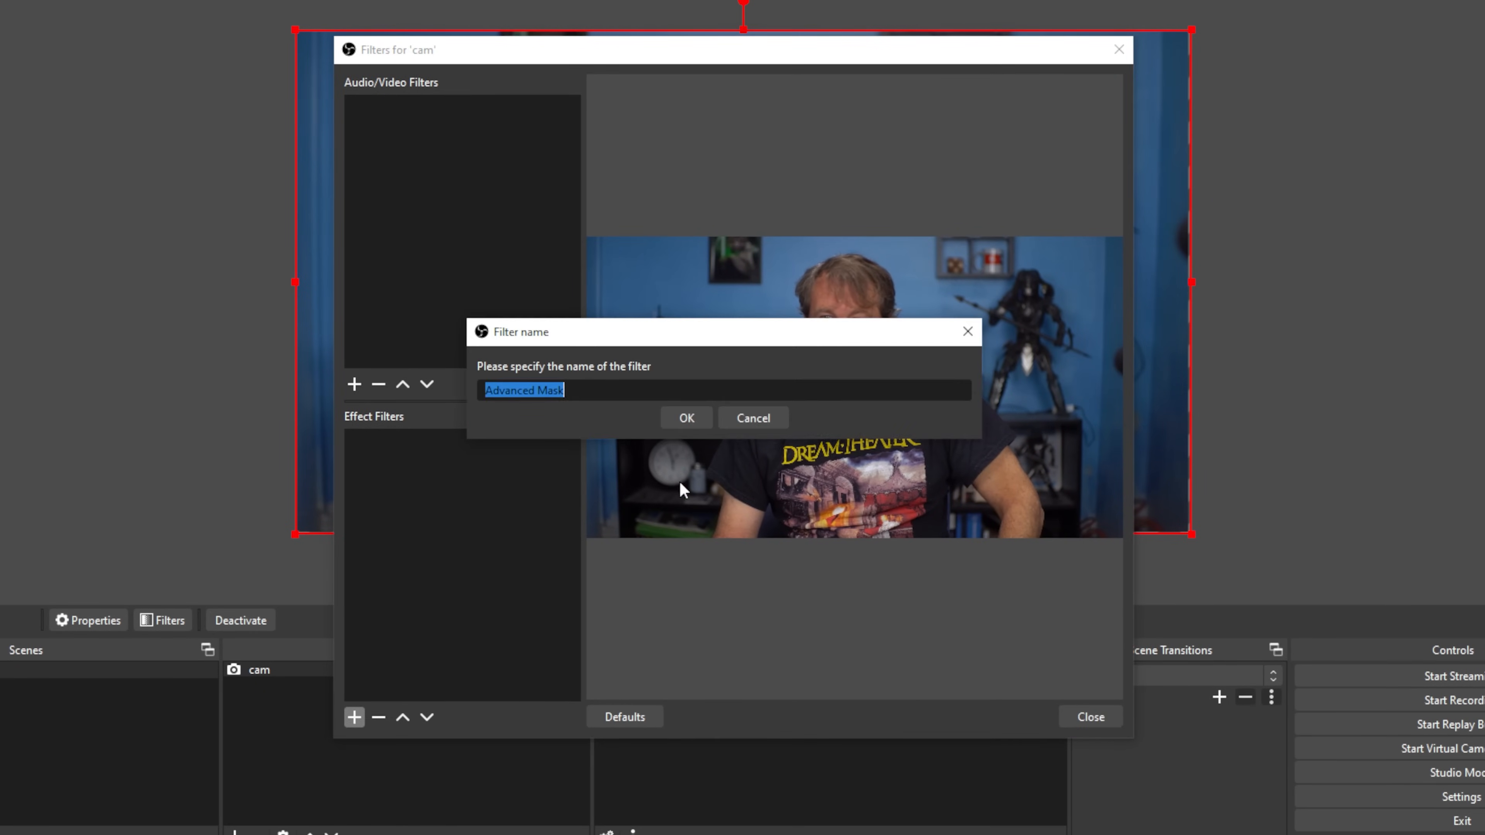
click(683, 418)
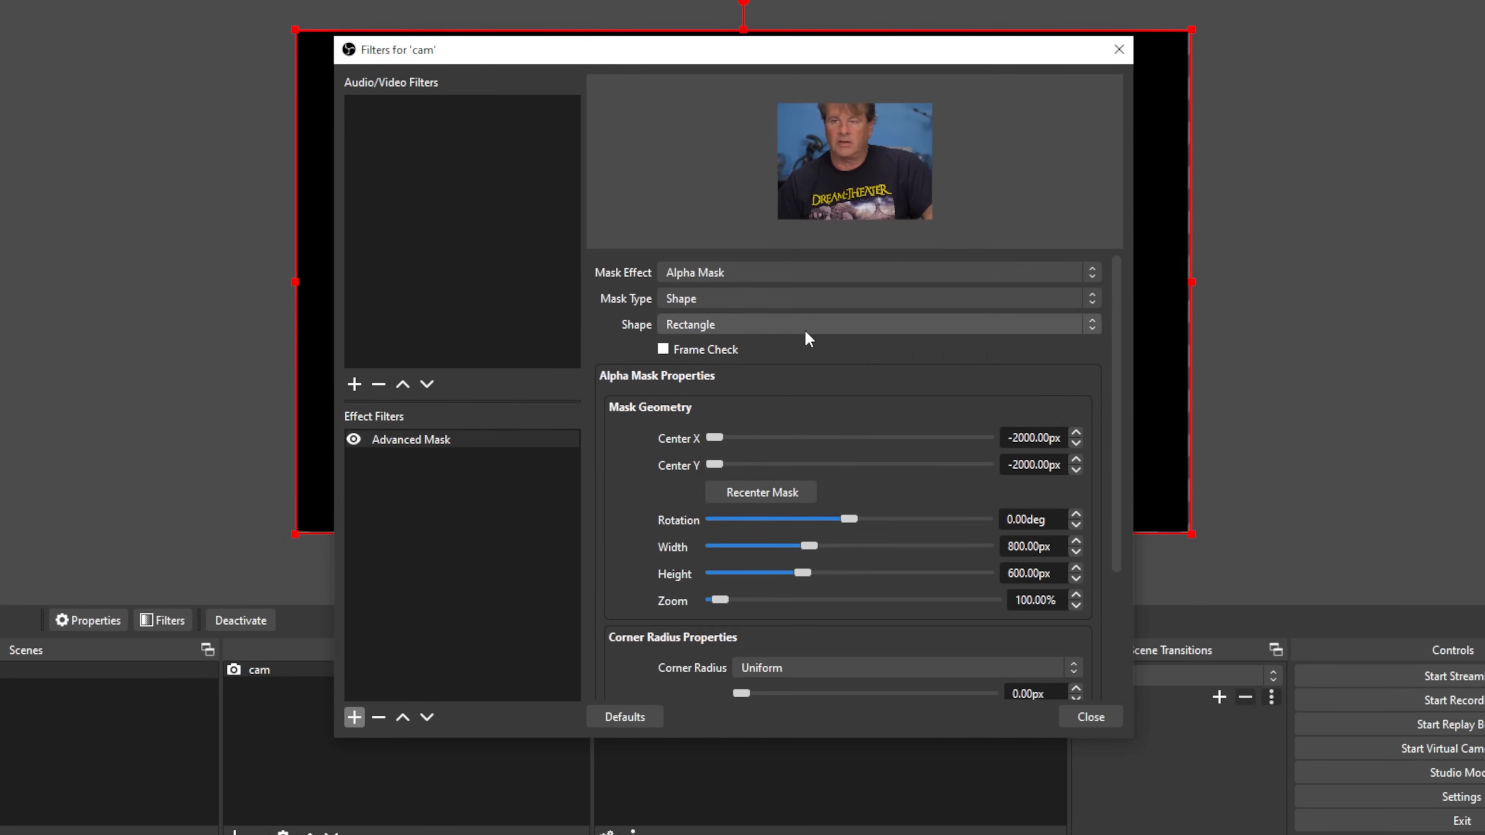
click(772, 328)
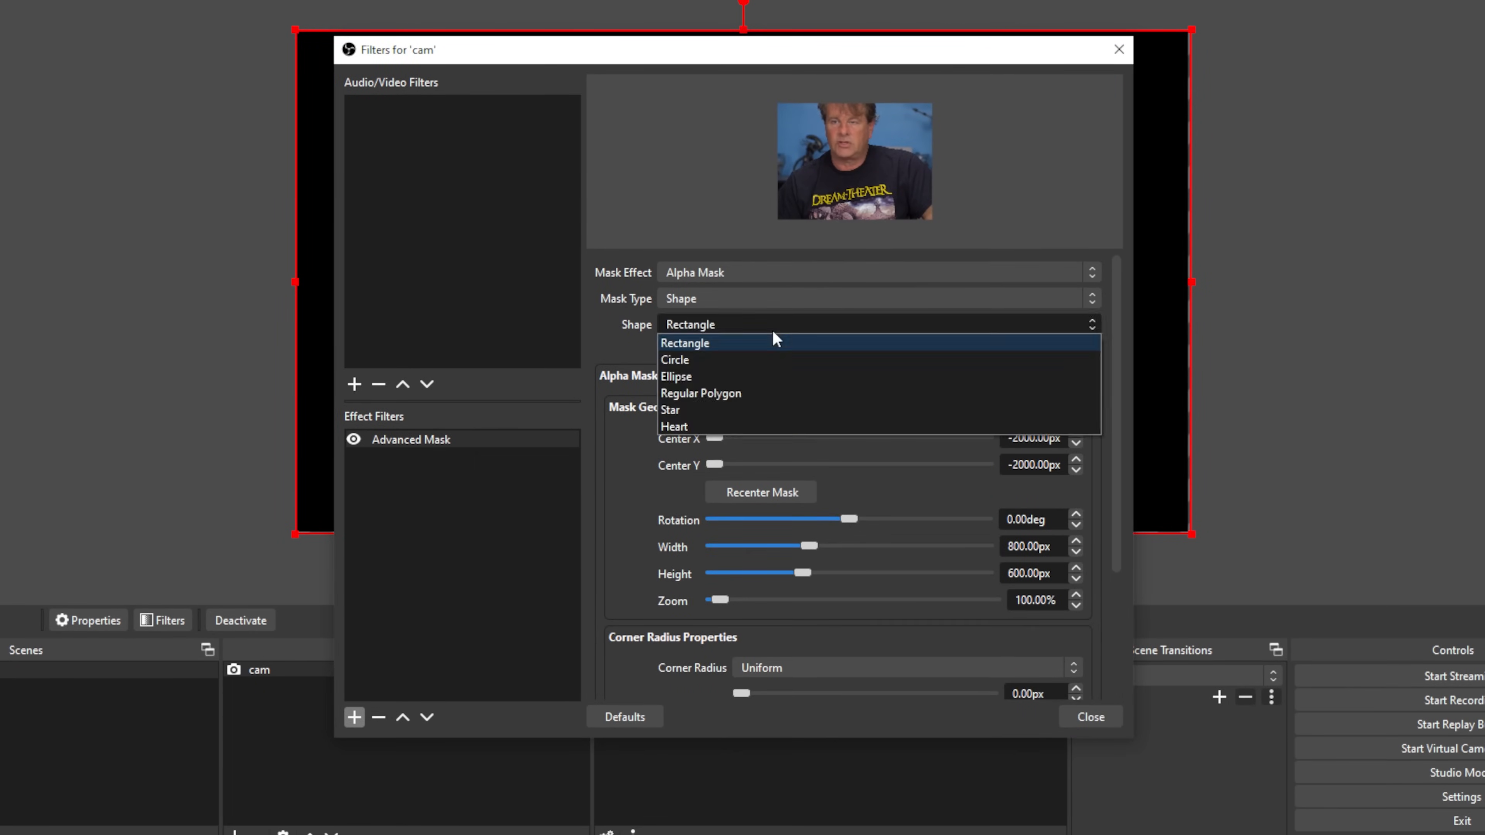
click(773, 362)
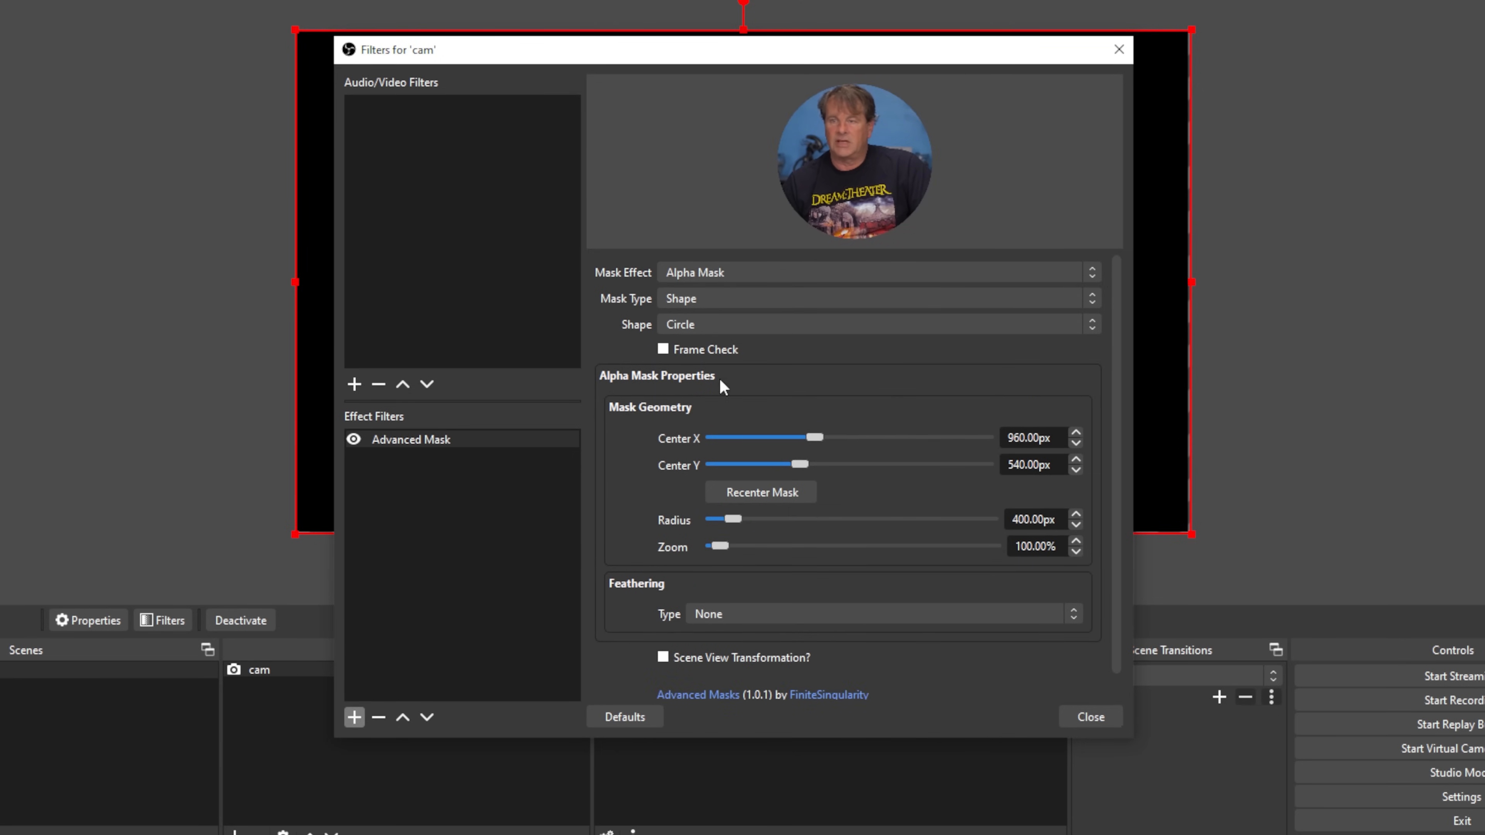
click(1088, 716)
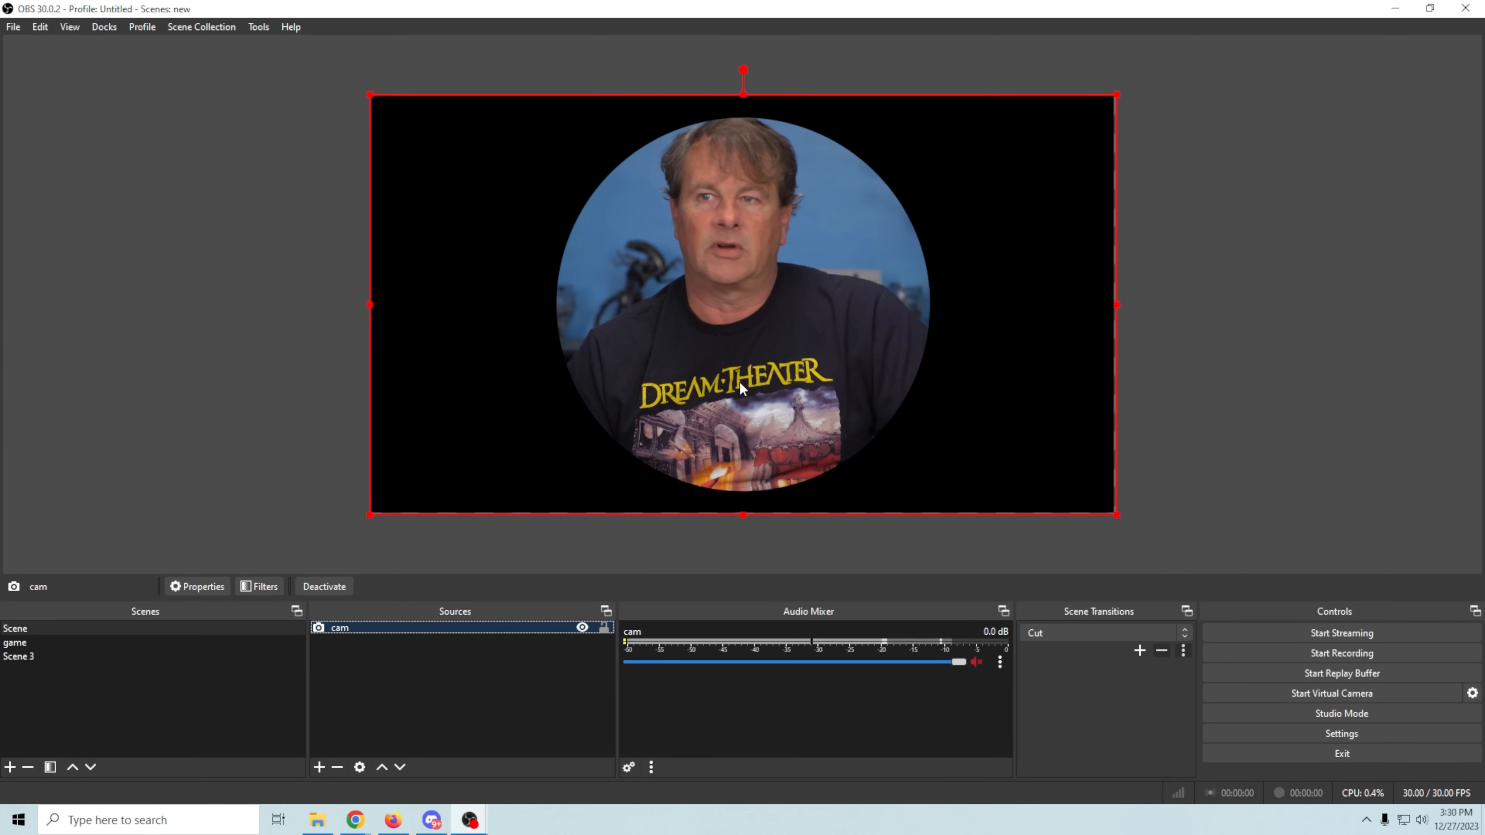
Add a Media Source that plays the local file 3_VP9.webm and place it beneath cam in the source order
click(318, 766)
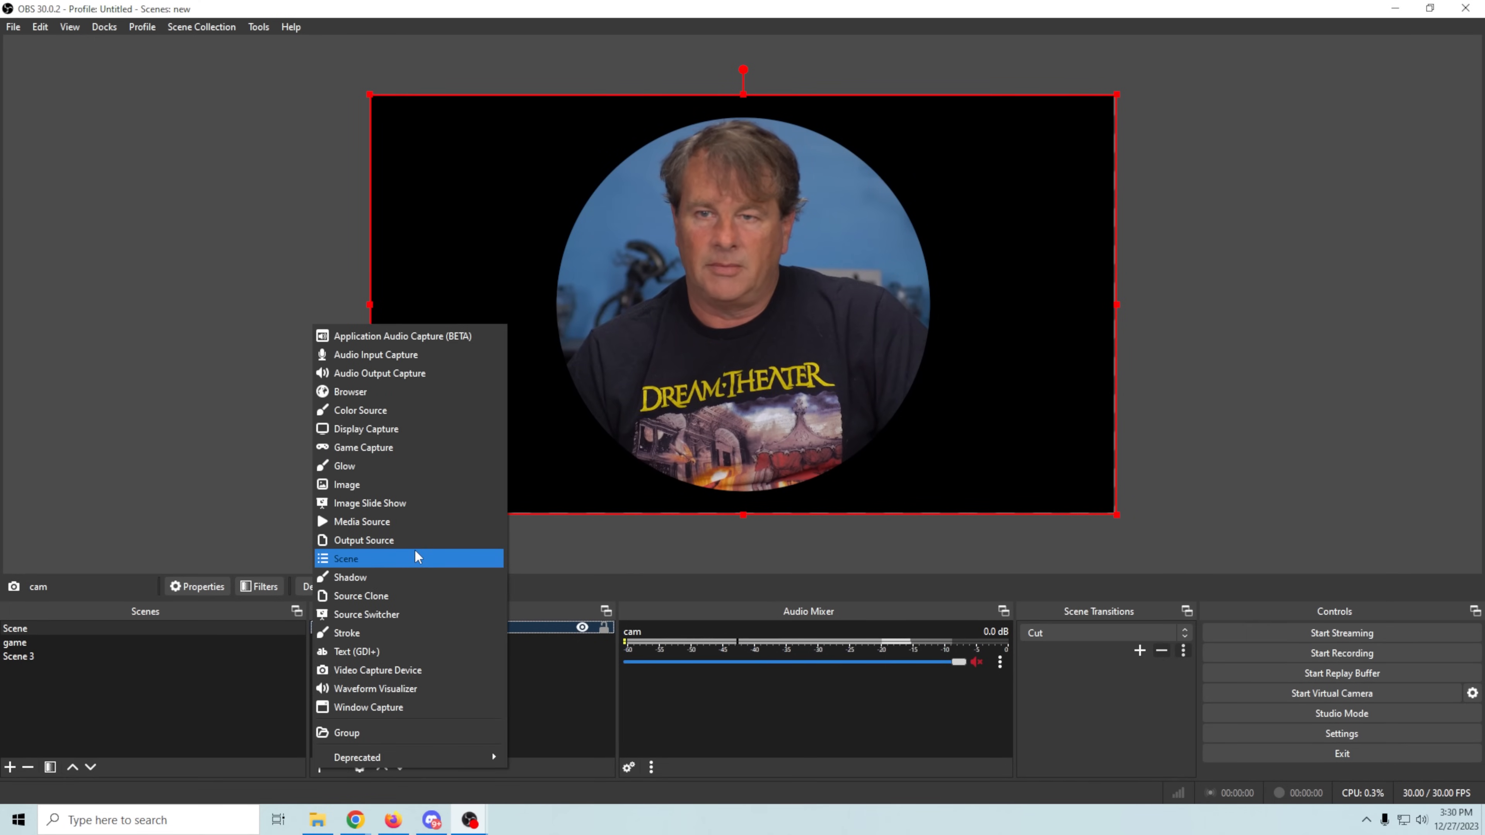
click(417, 521)
click(777, 507)
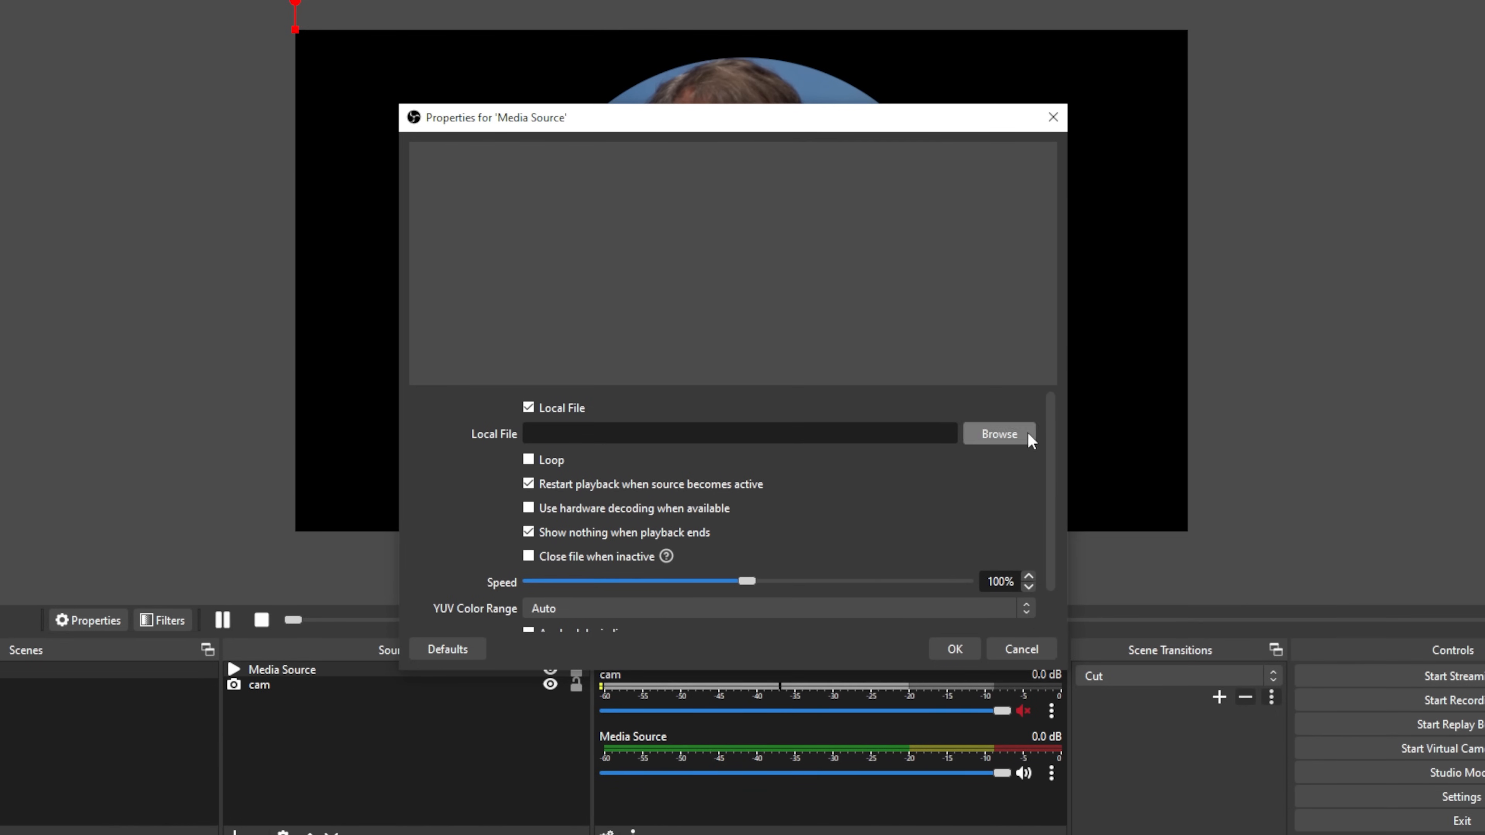
click(979, 429)
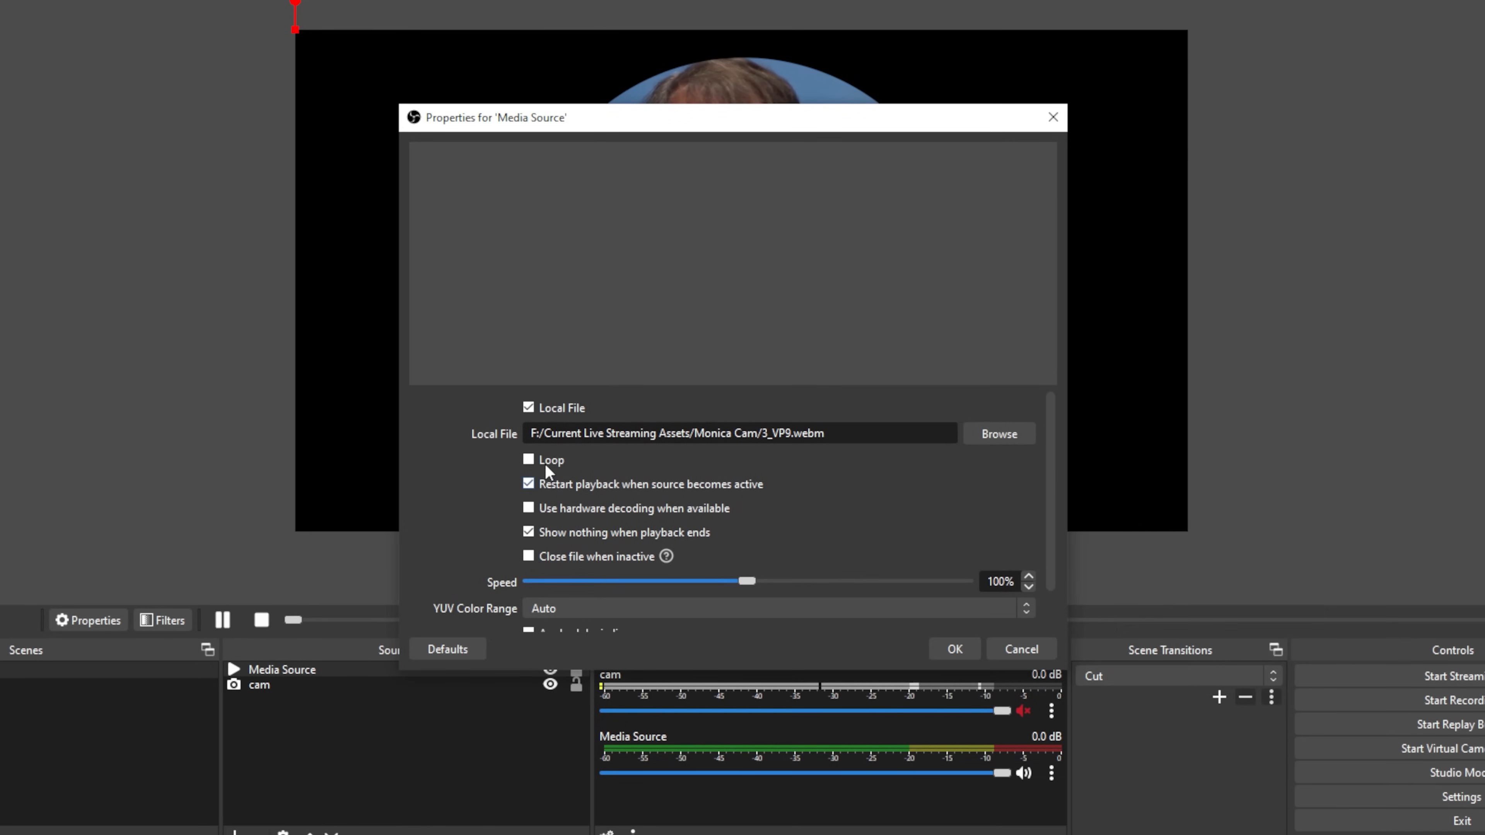
click(955, 649)
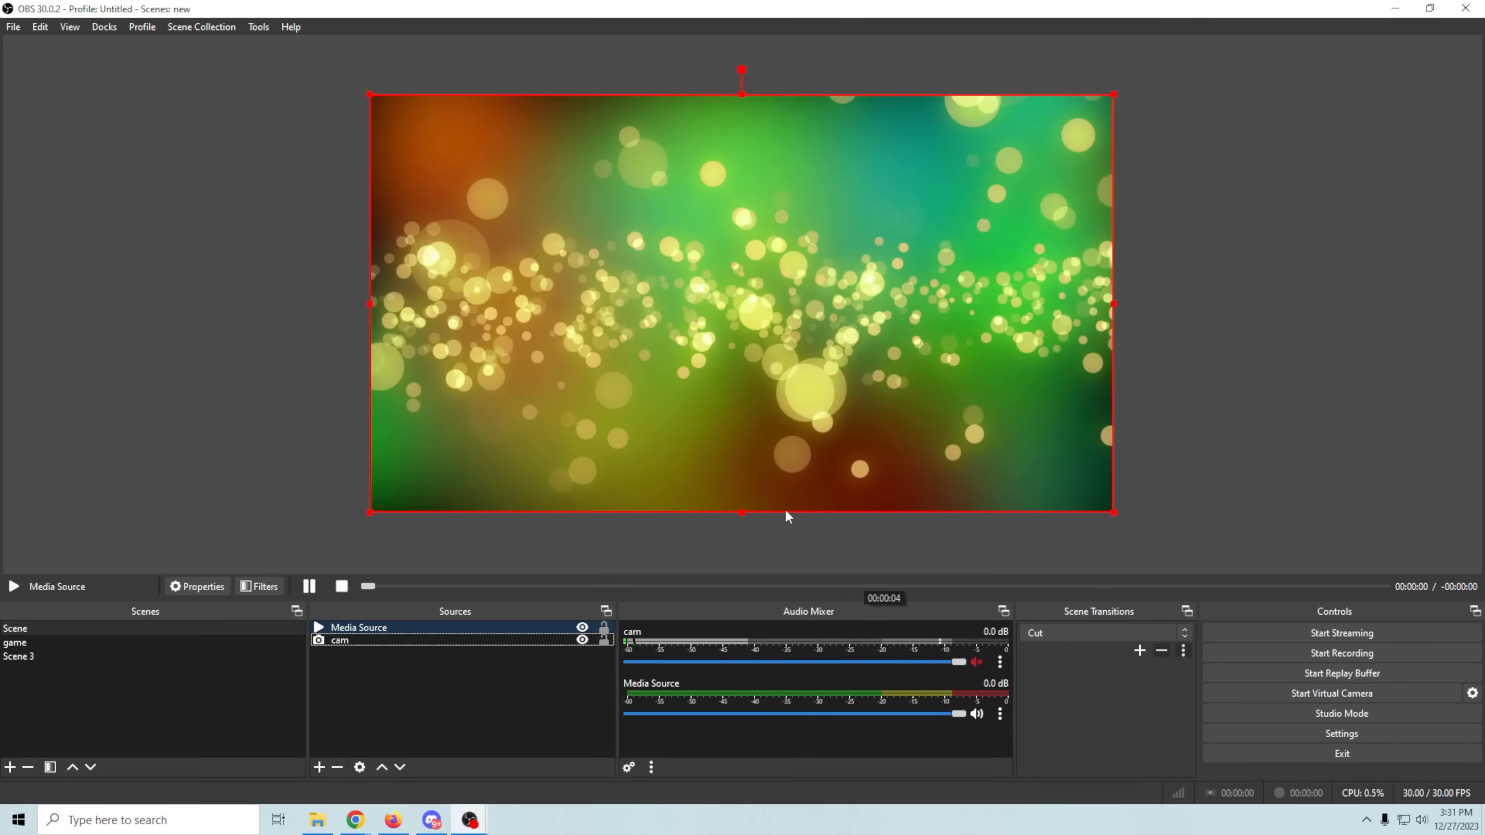
drag(481, 626, 478, 685)
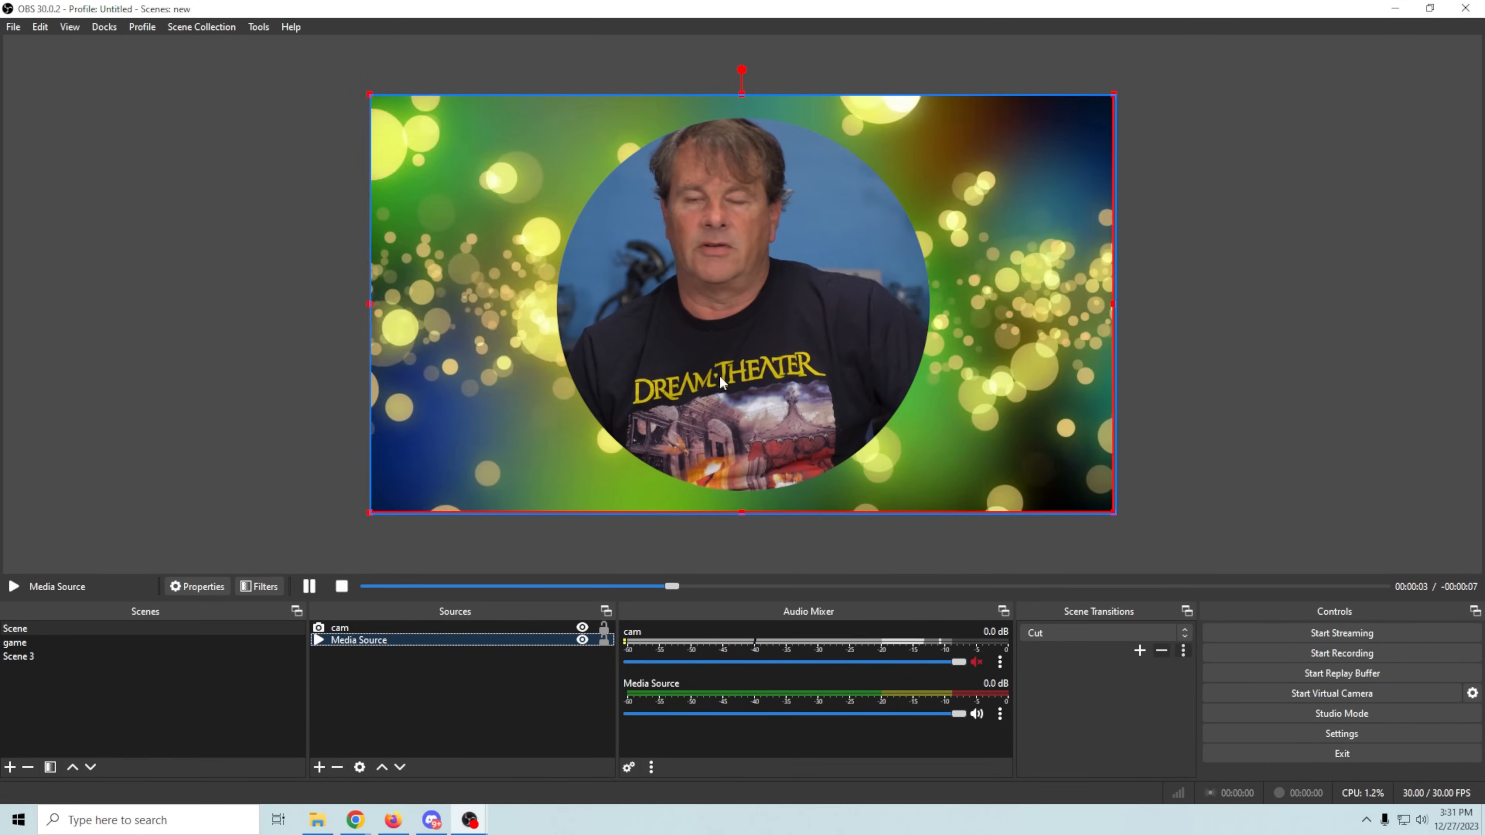
Add a Stroke filter with its default name to the cam source
click(435, 627)
right_click(436, 627)
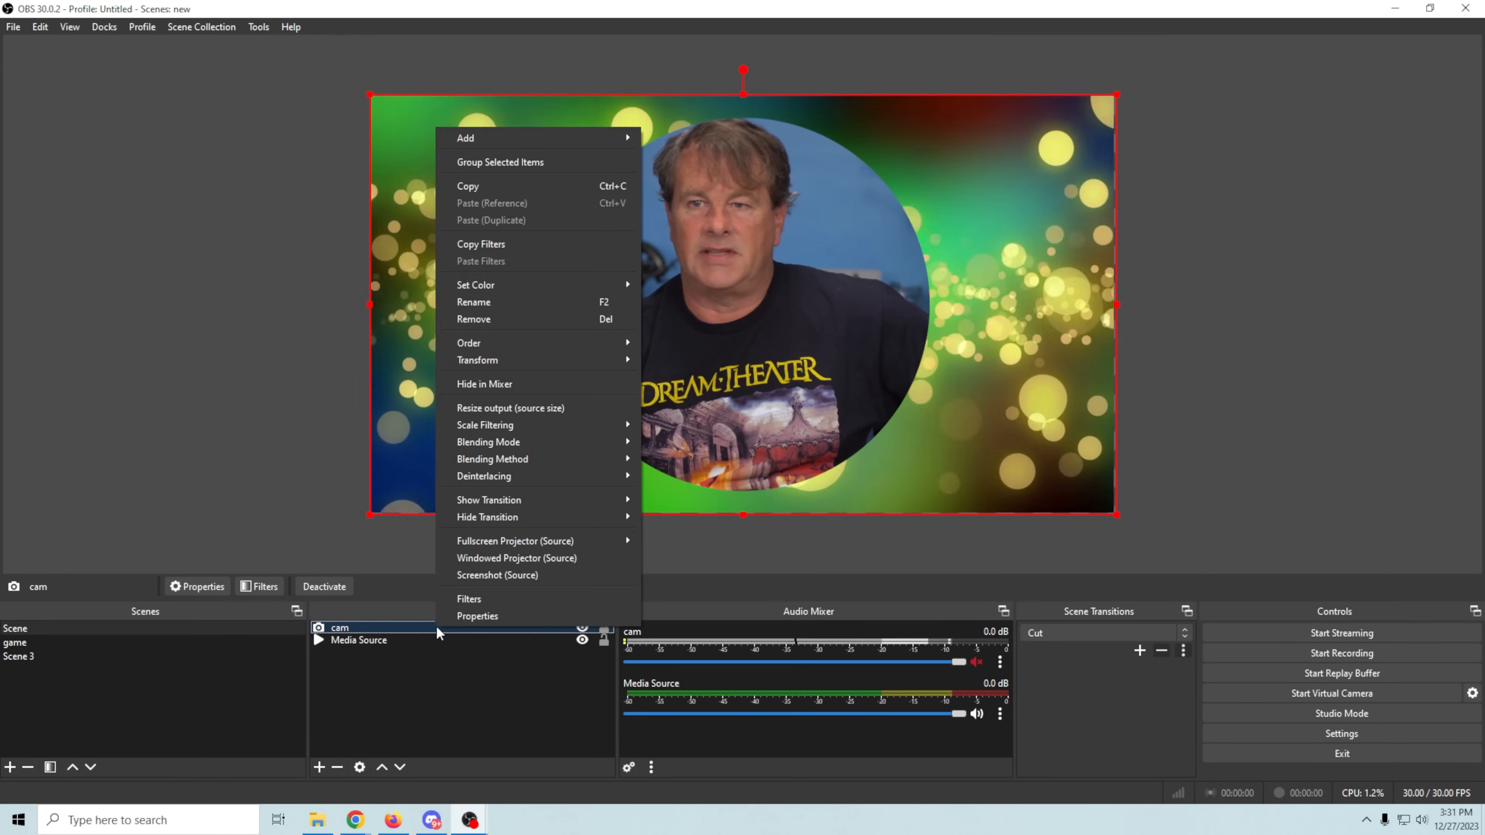
click(487, 602)
click(418, 665)
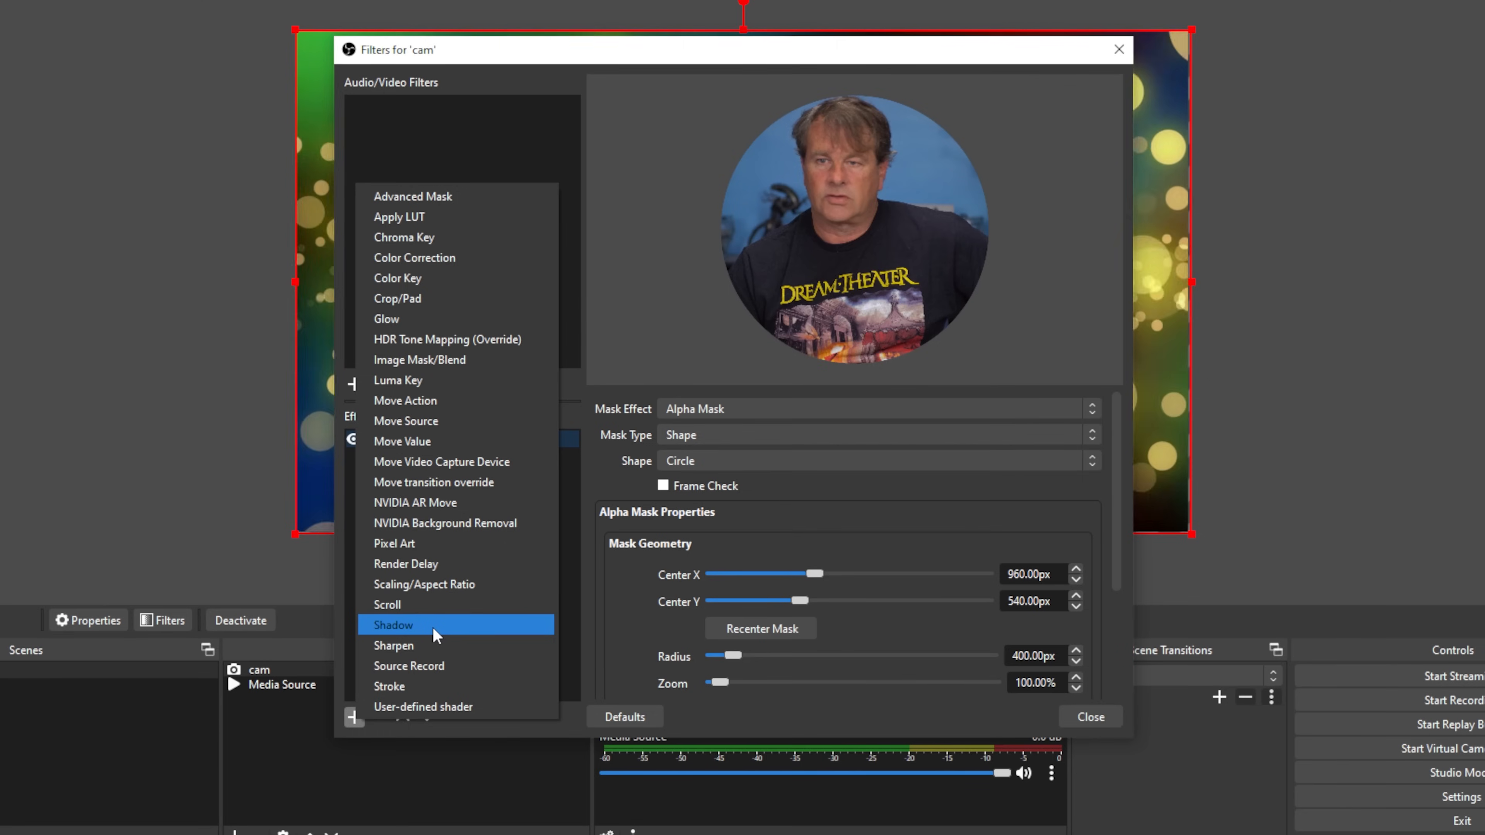
click(429, 685)
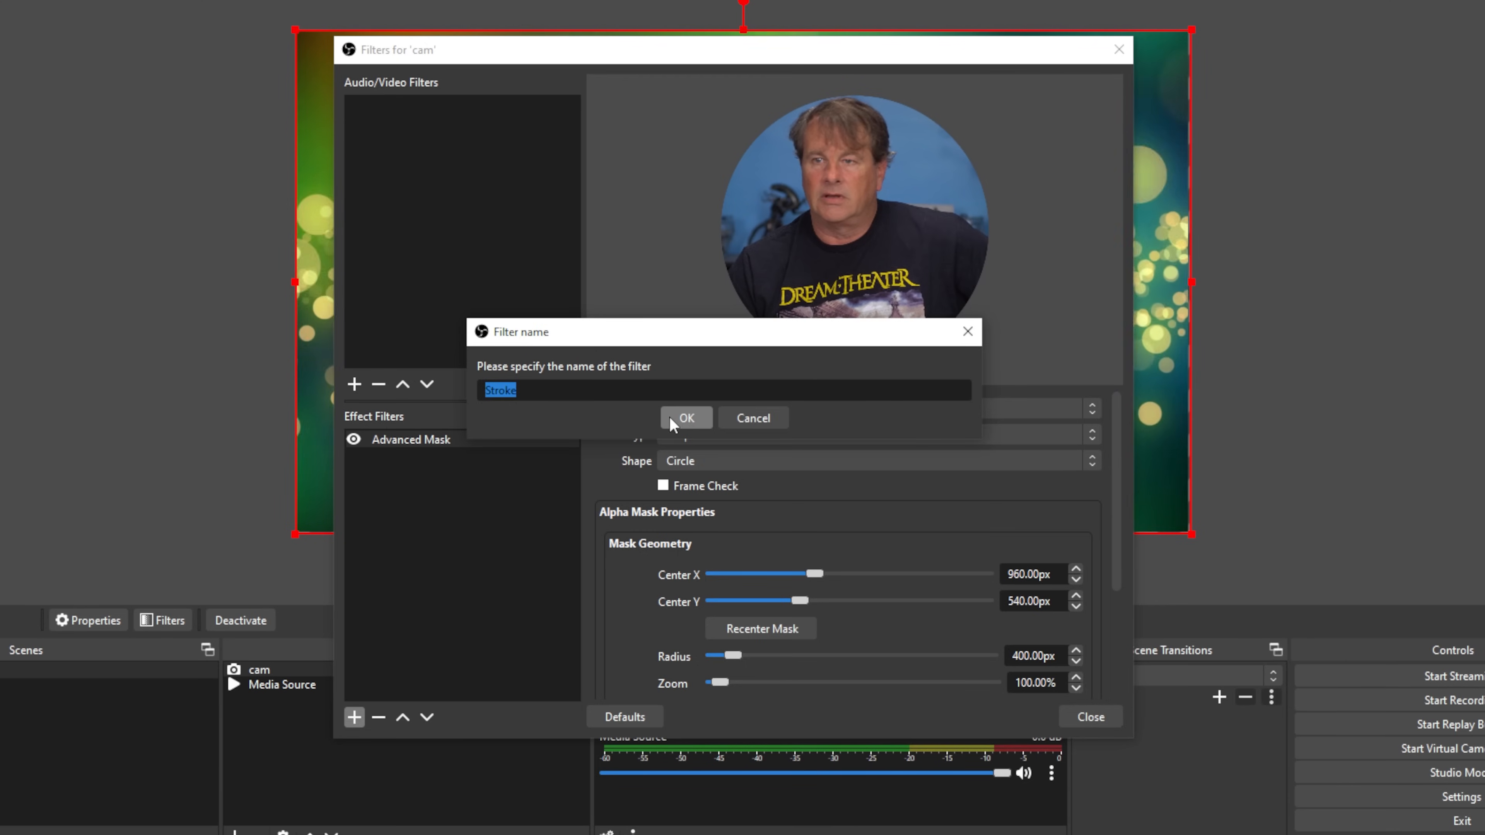
click(681, 417)
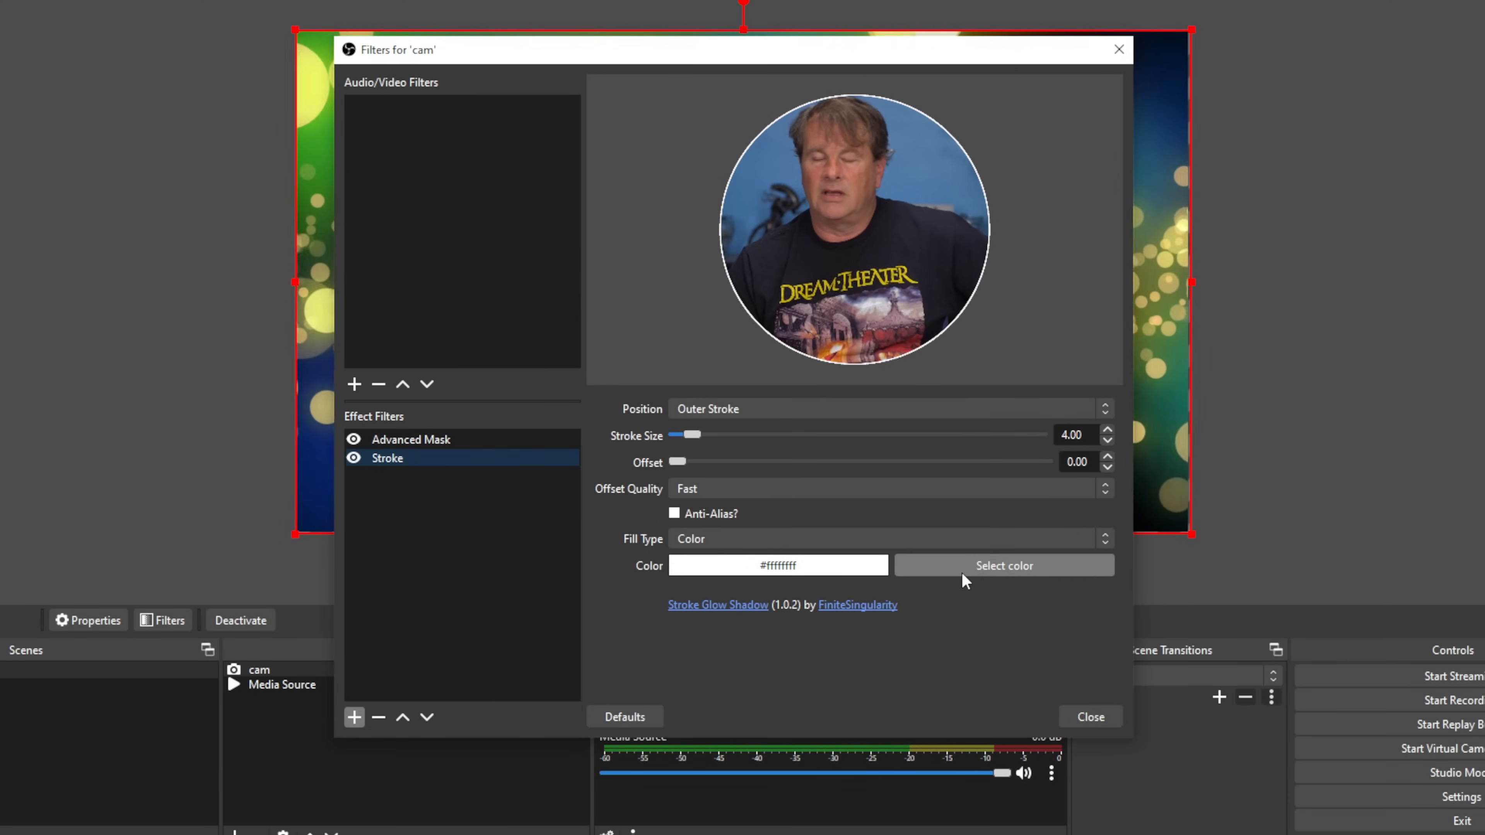
Set cam's stroke color to yellow #ffcc00 and its stroke size to 31, with the filter window moved to reveal the preview
drag(848, 51, 1387, 5)
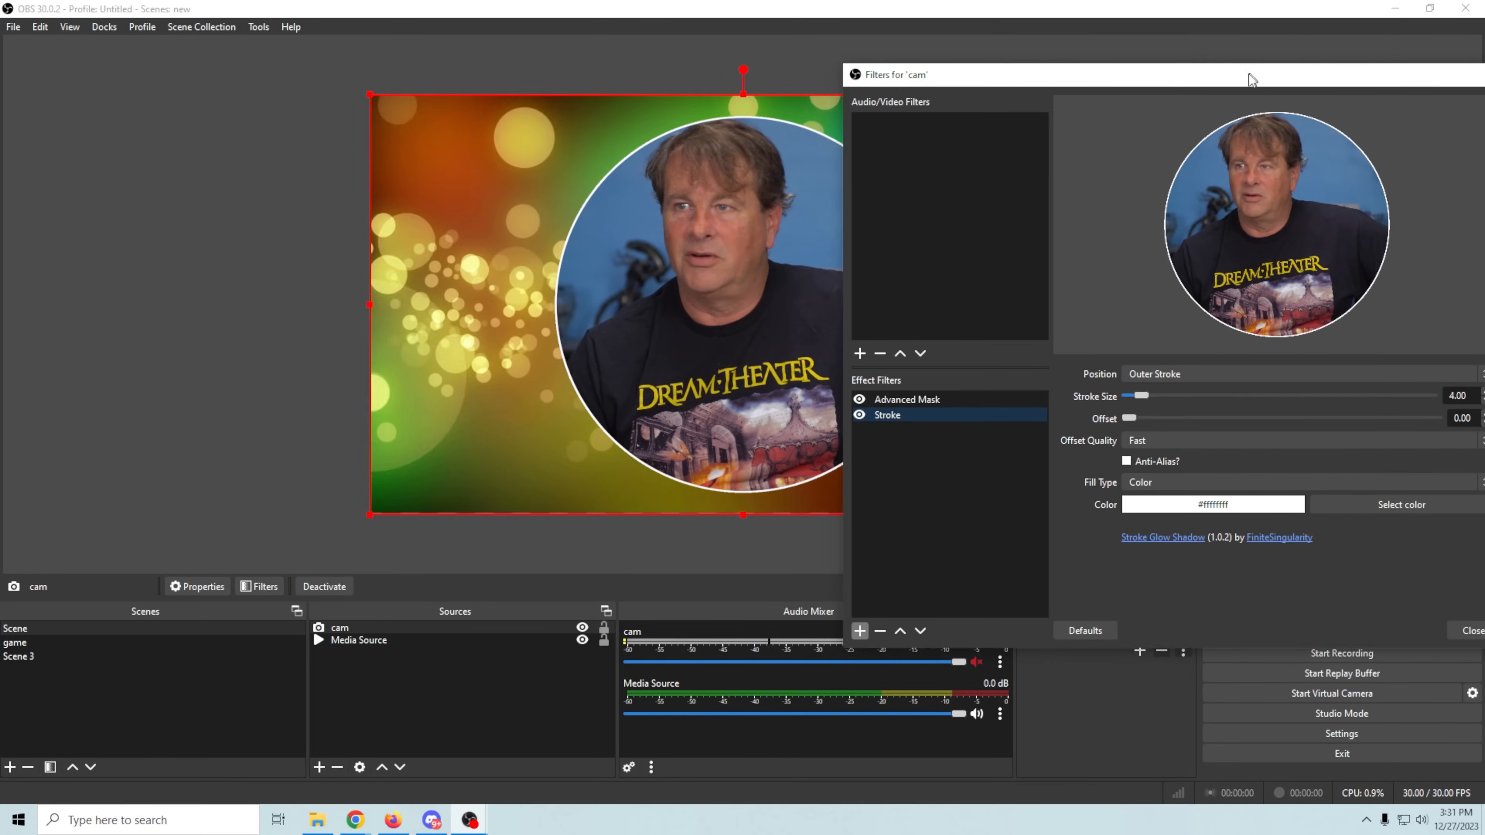
drag(1254, 72, 919, 126)
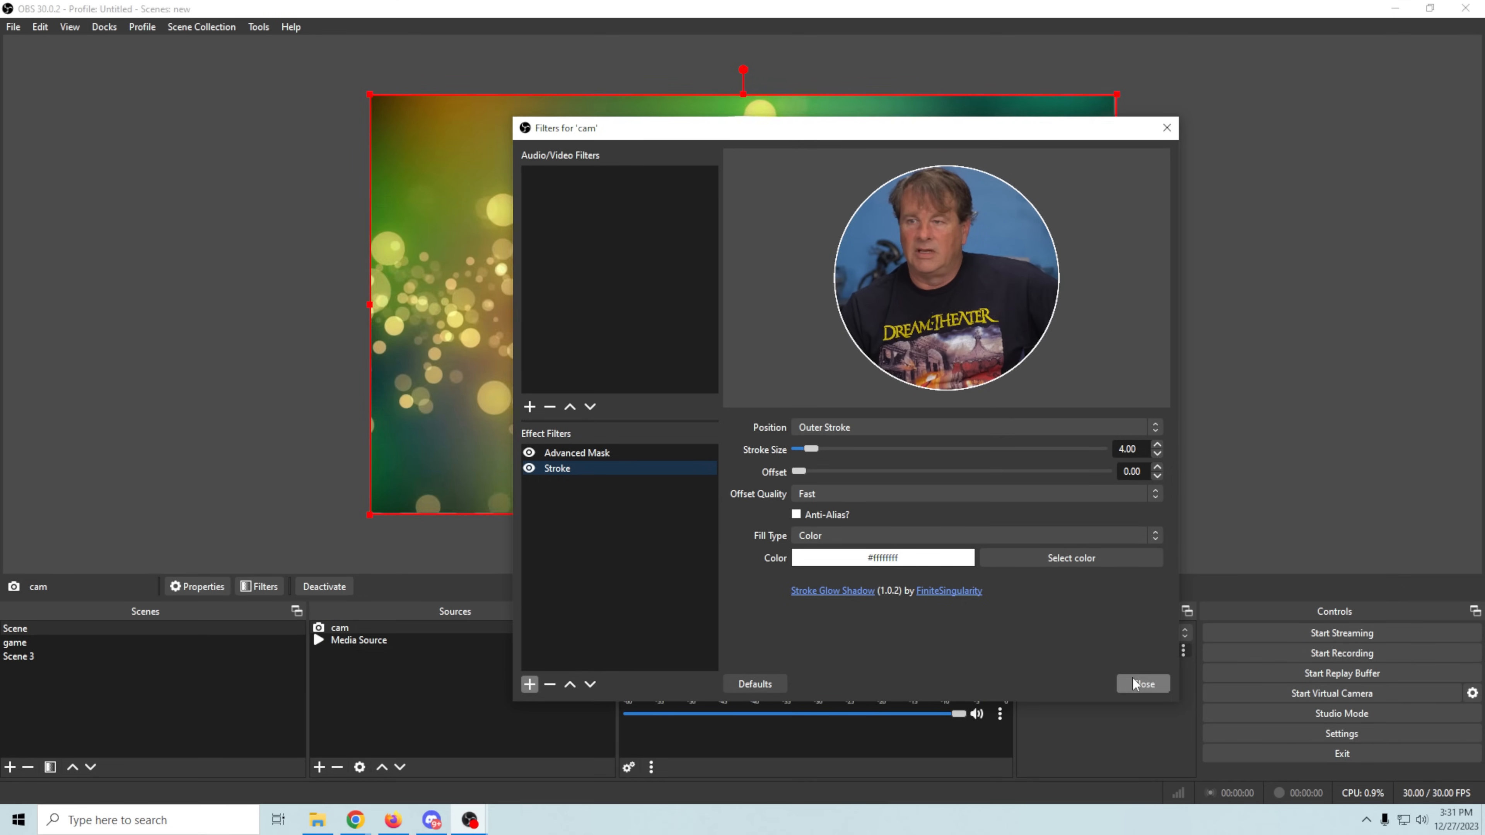
click(1049, 559)
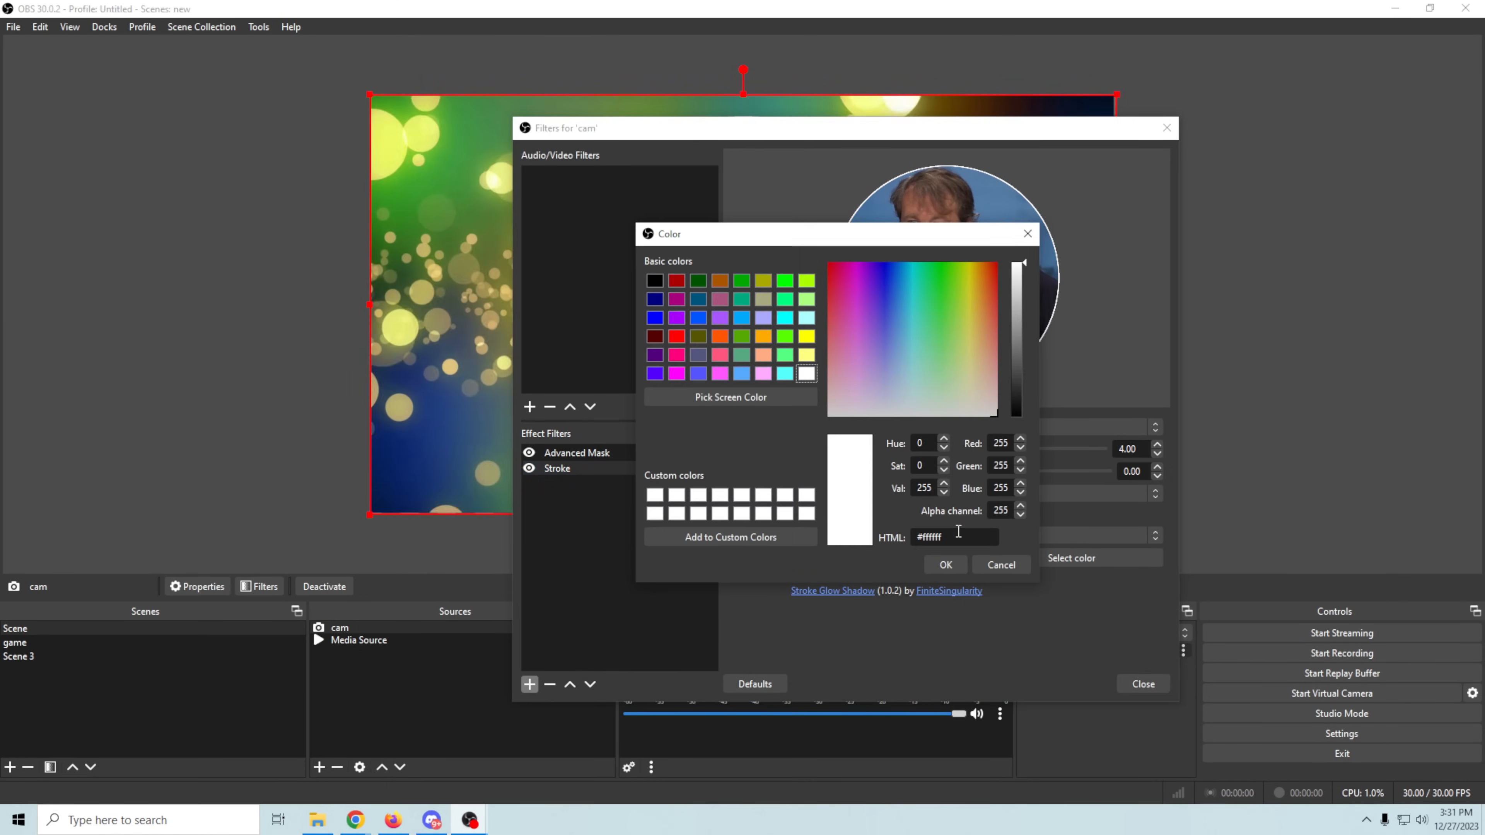
drag(968, 303, 974, 253)
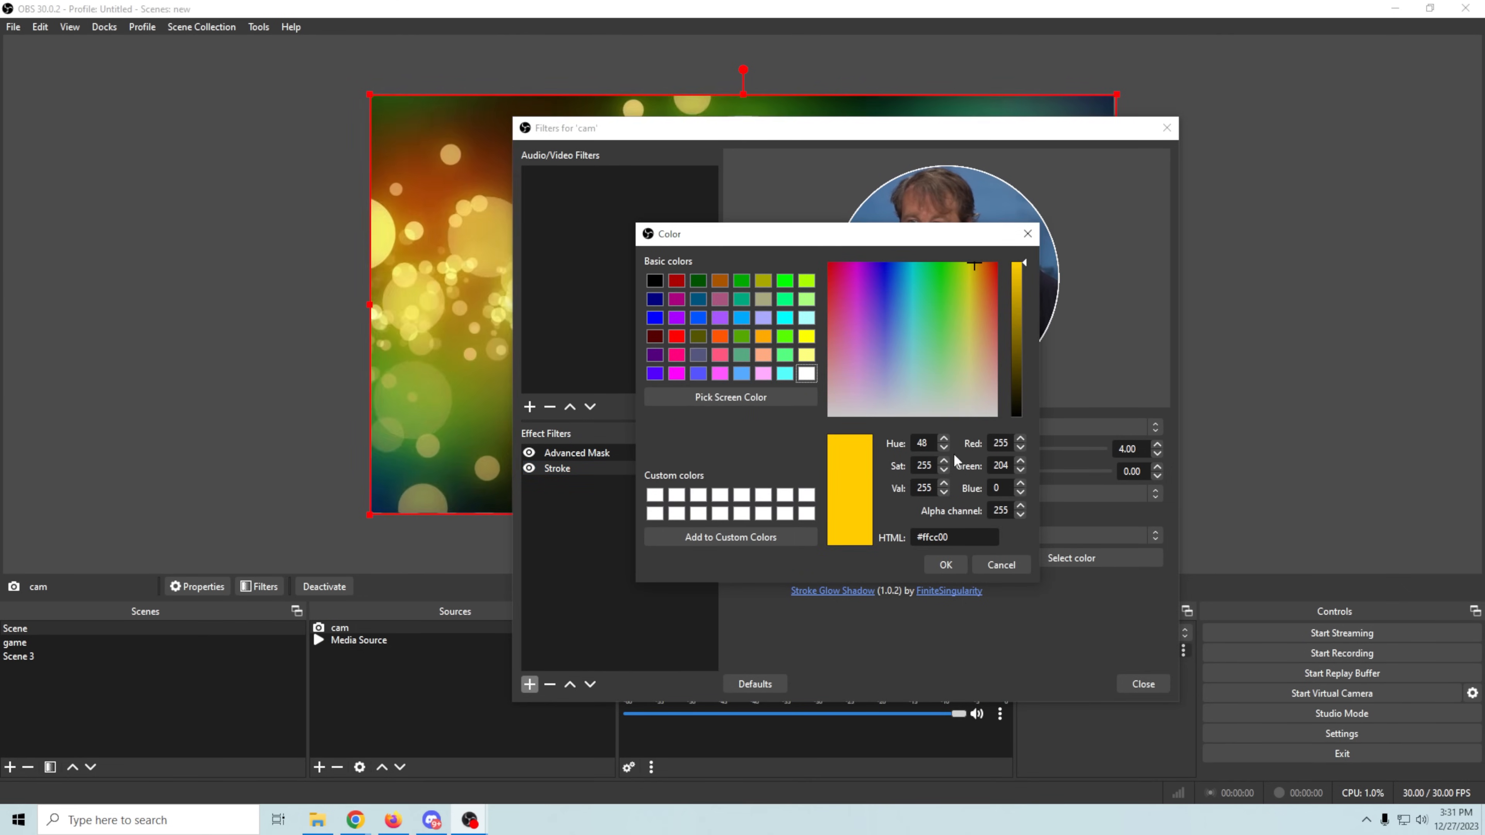
click(946, 565)
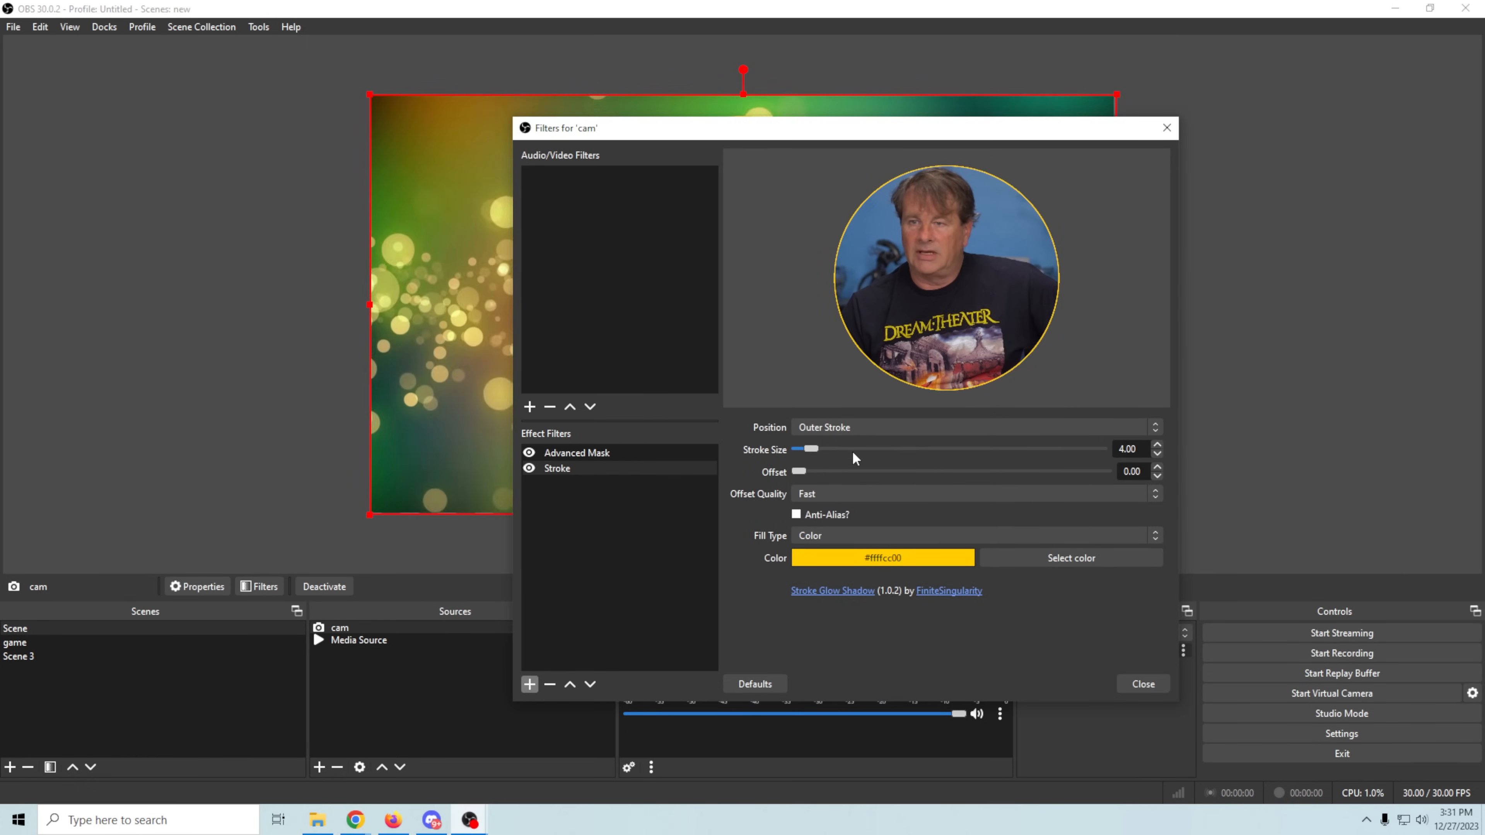
drag(804, 448, 886, 454)
drag(928, 128, 1191, 85)
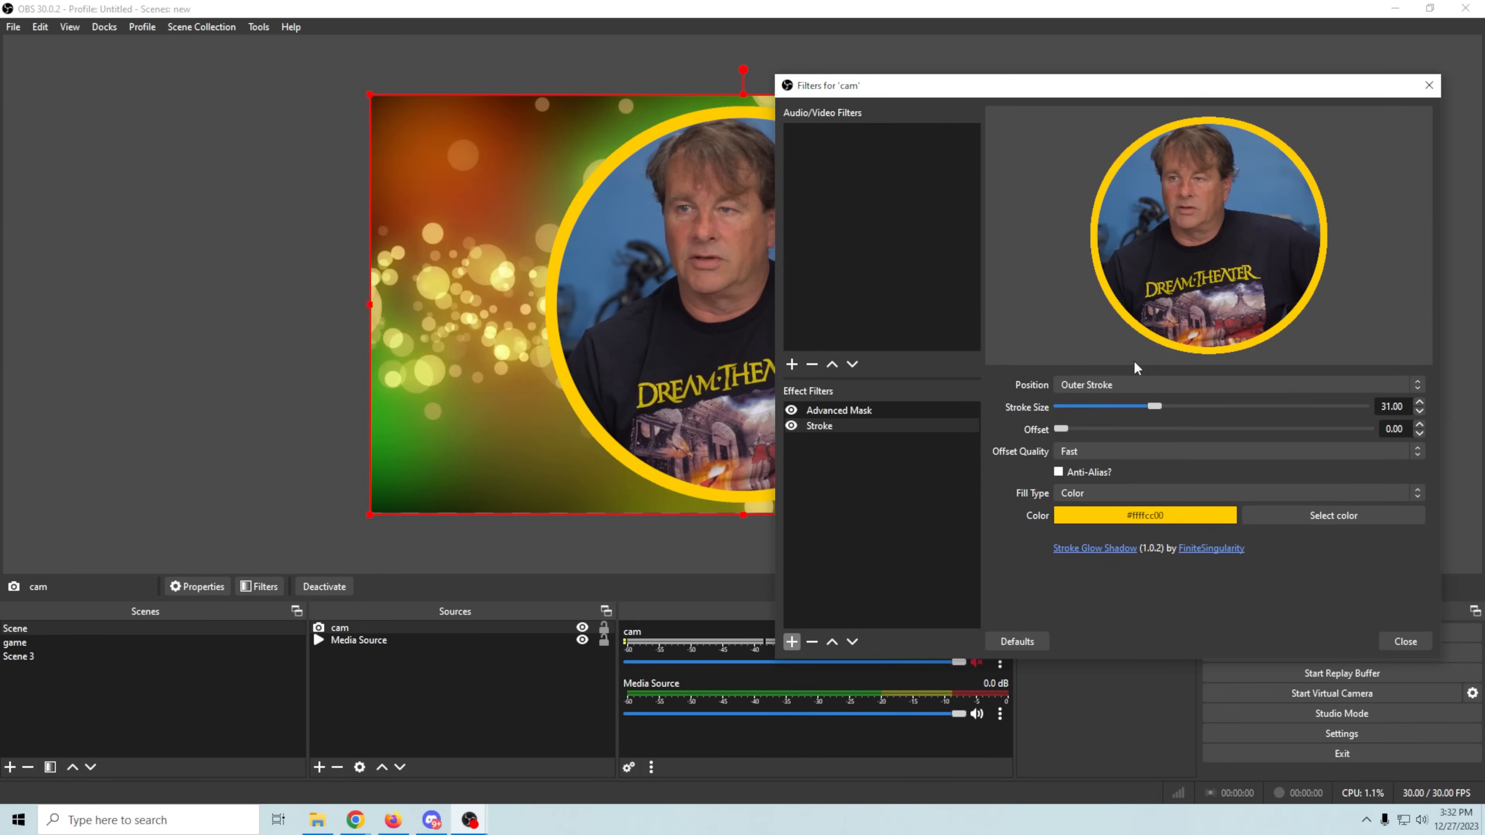
Replace cam's Stroke filter with a Shadow filter under its default name
right_click(828, 426)
click(866, 500)
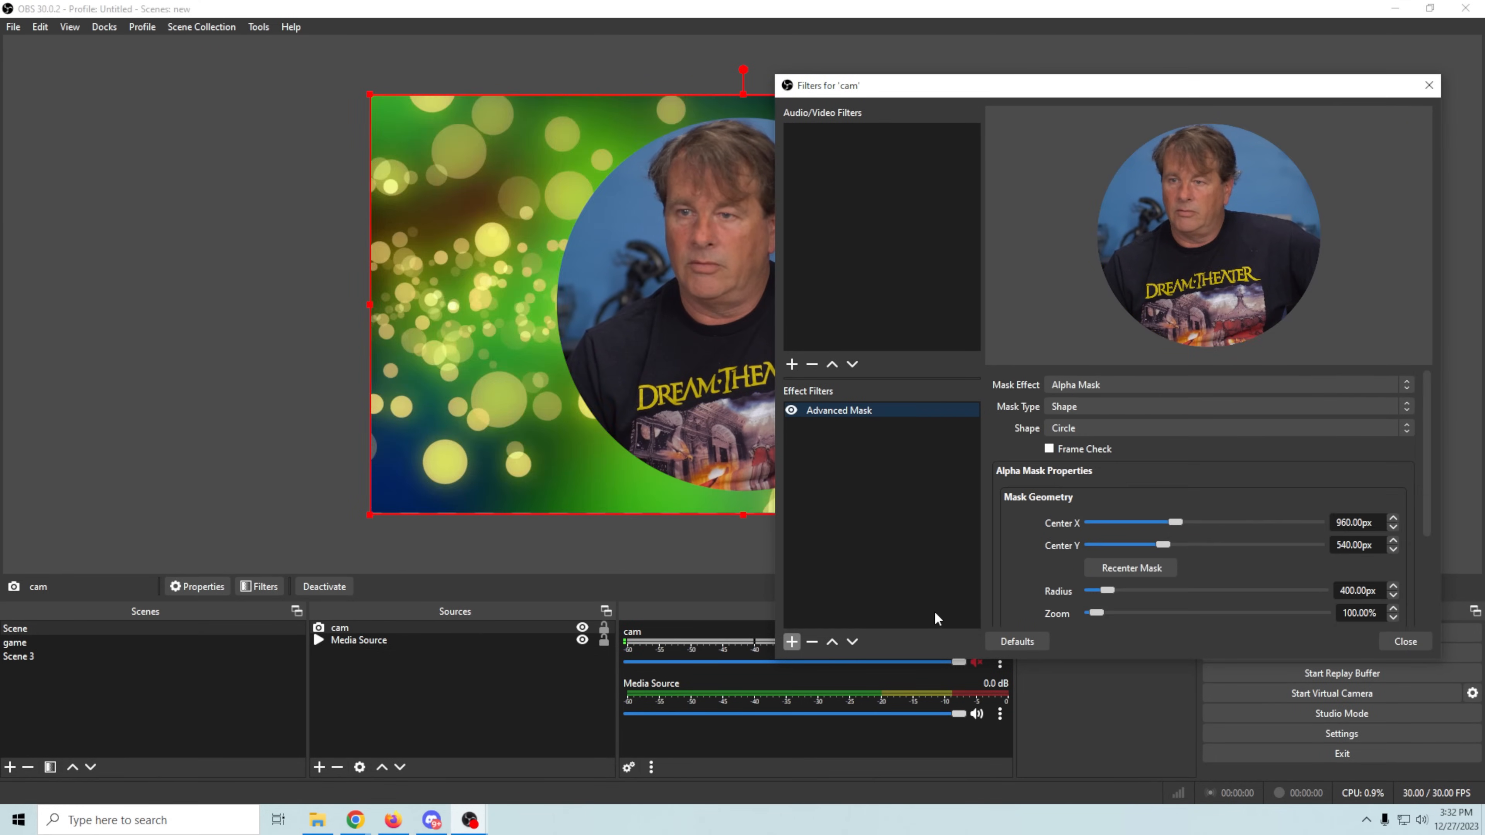
click(792, 642)
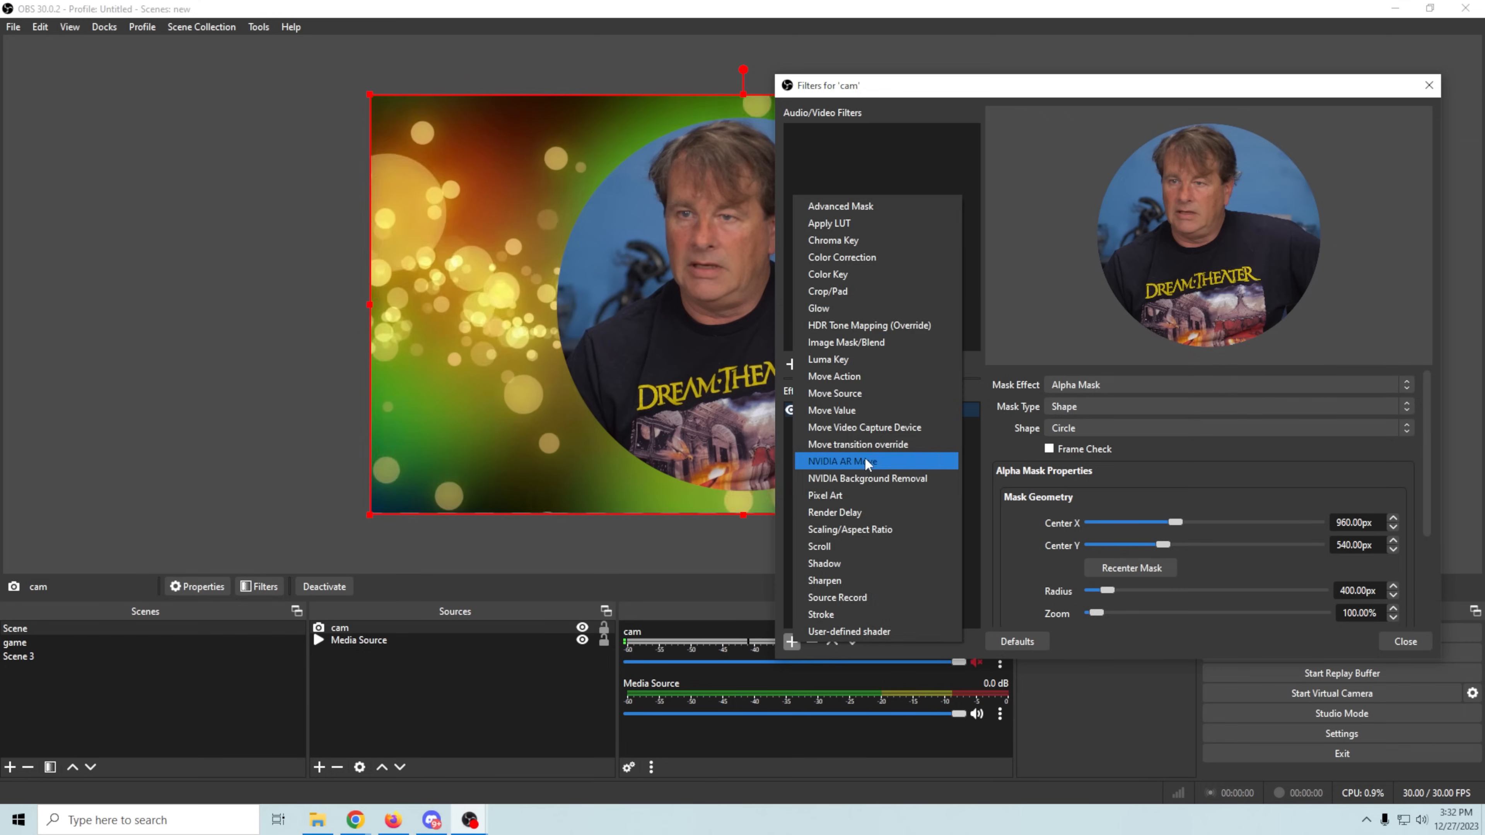
click(862, 561)
click(1073, 389)
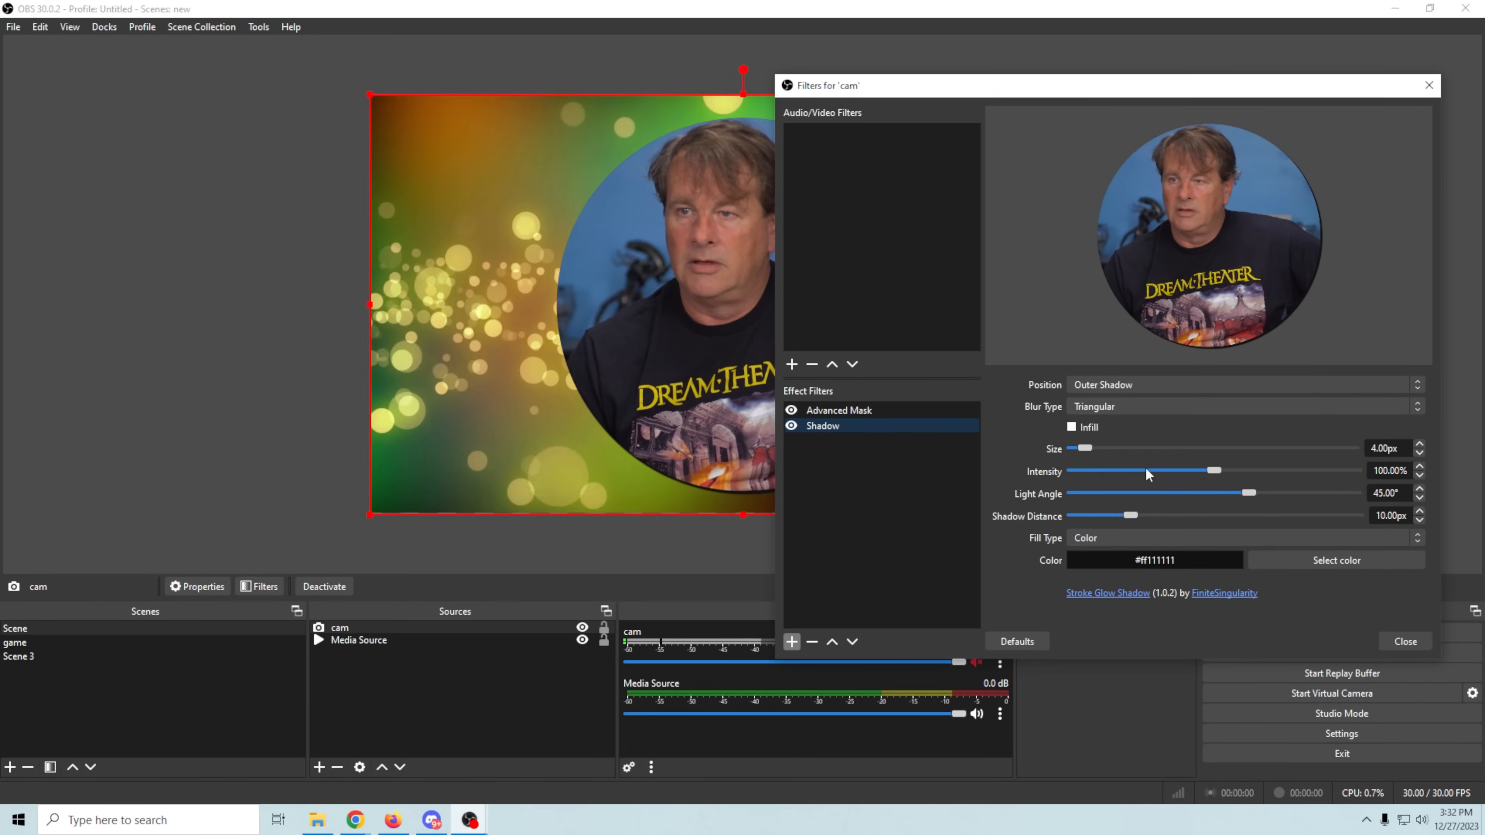
Set cam's shadow to size 72 px, intensity 121%, light angle 78.6° and distance 26 px, moving the filter window to check the preview
drag(1188, 92, 1292, 107)
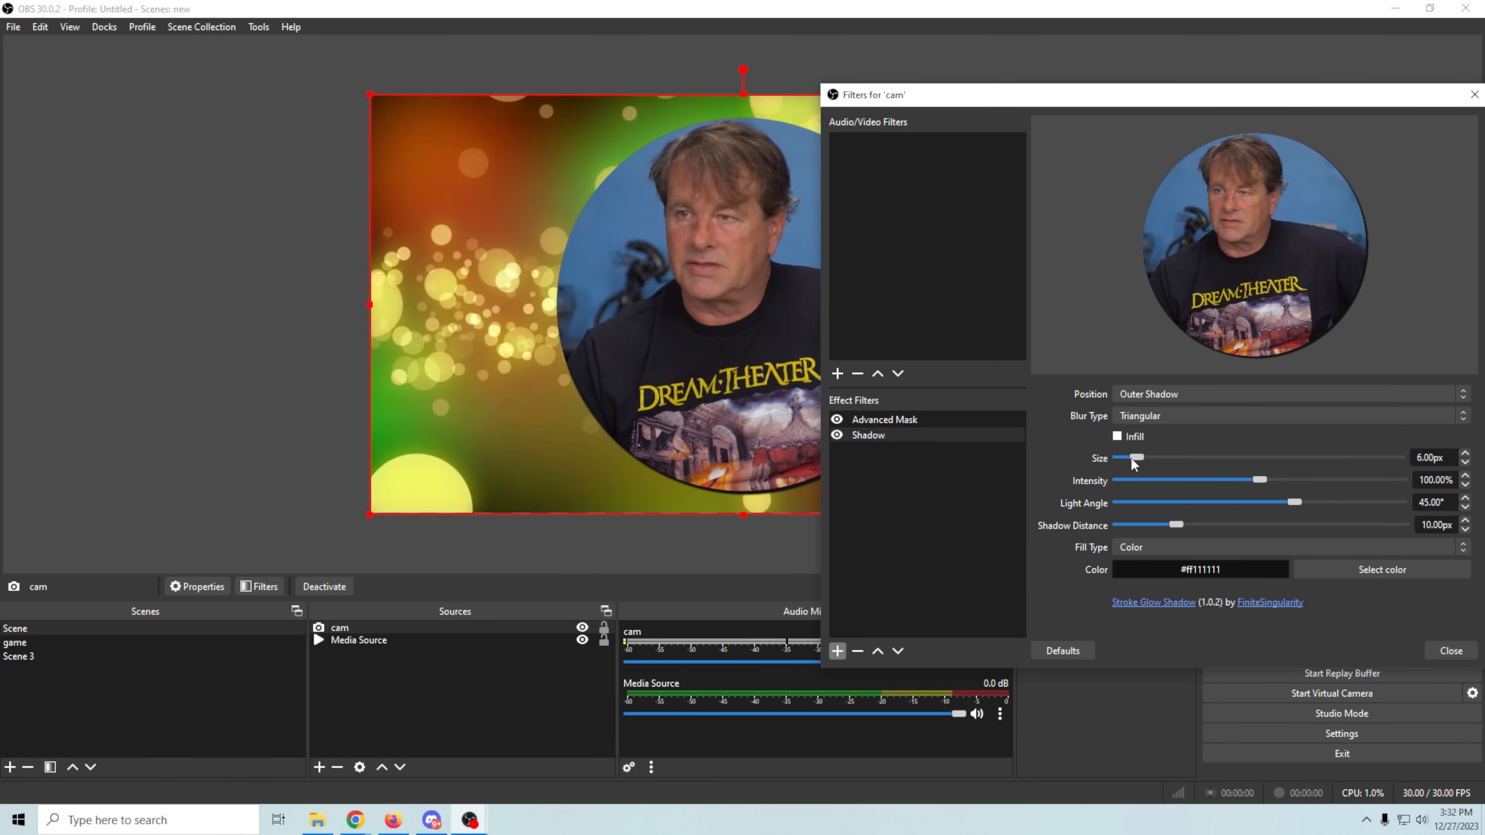
drag(1129, 457, 1313, 469)
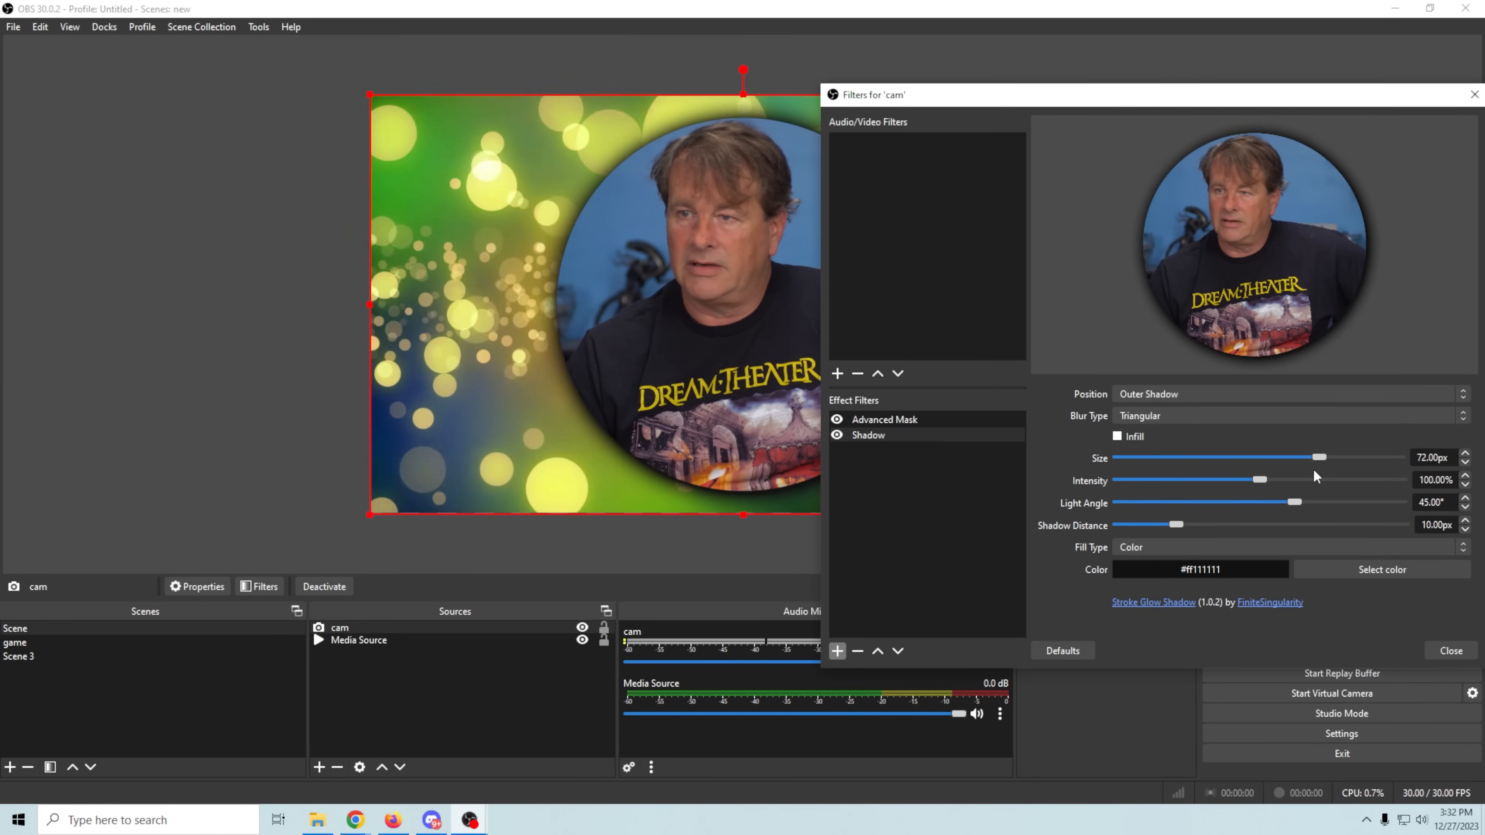
drag(1257, 479, 1321, 514)
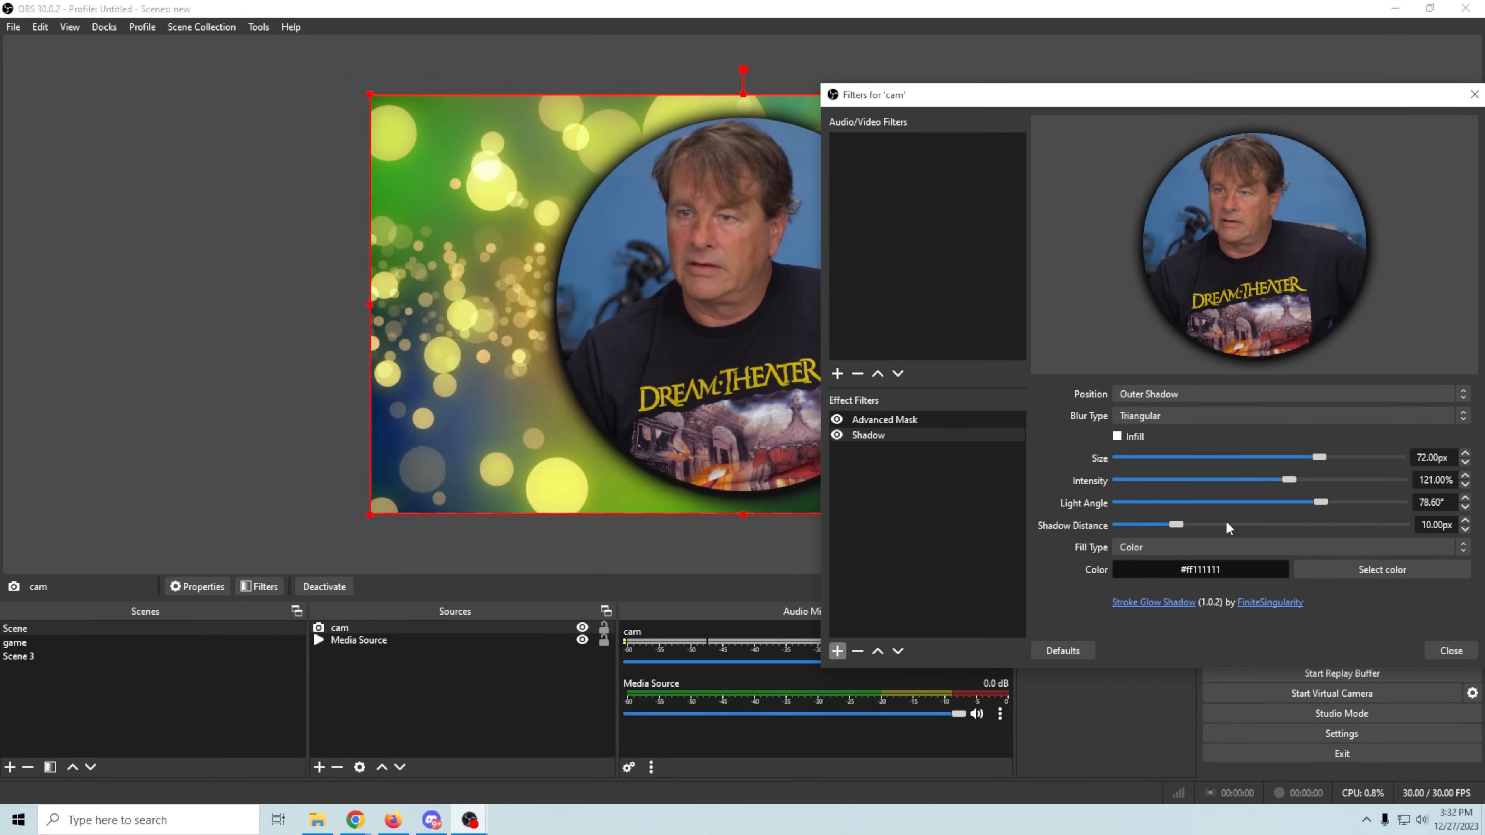
drag(1171, 524, 1260, 534)
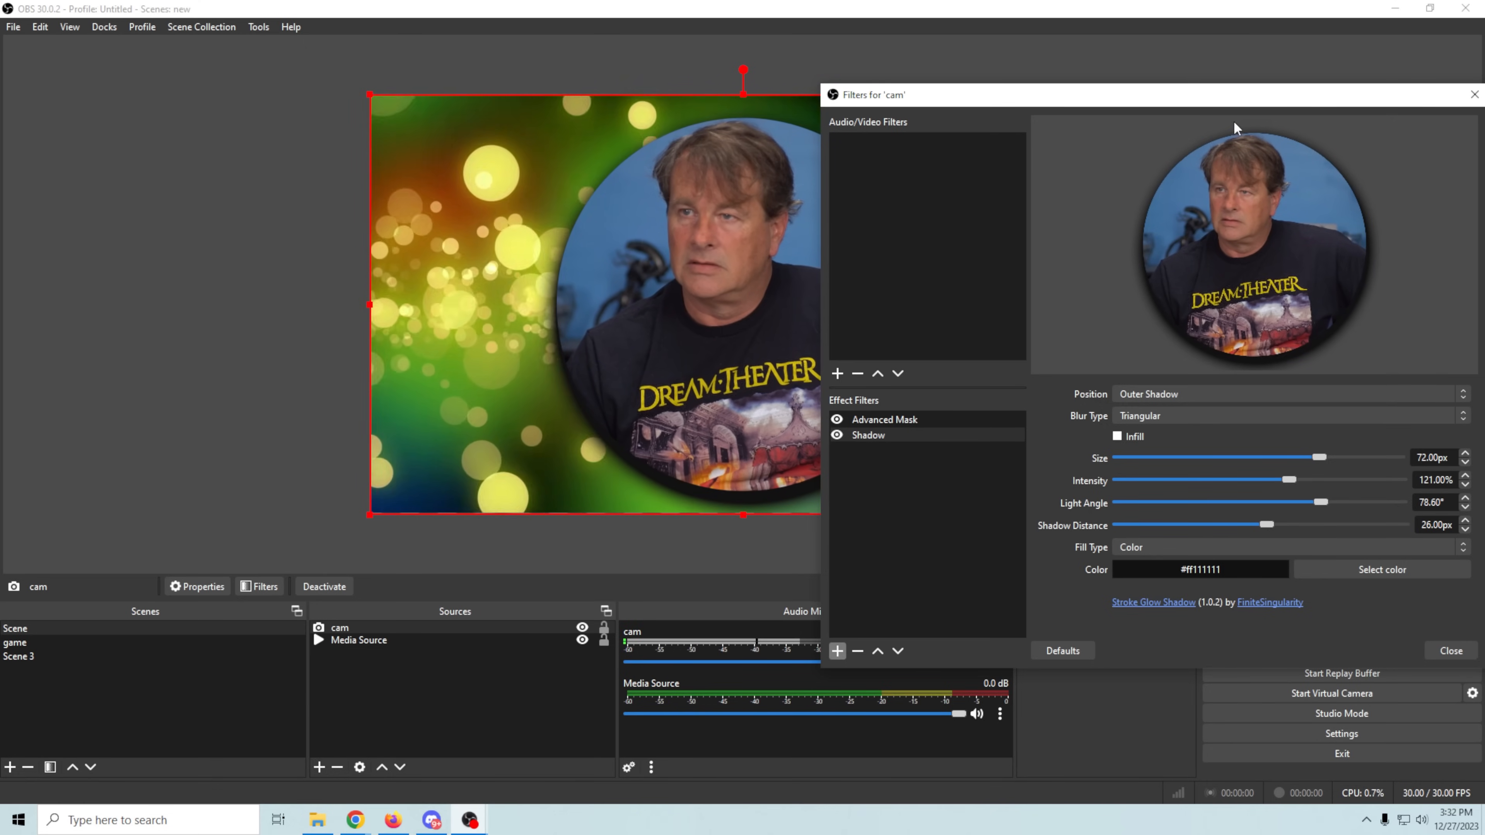
drag(1250, 101, 367, 191)
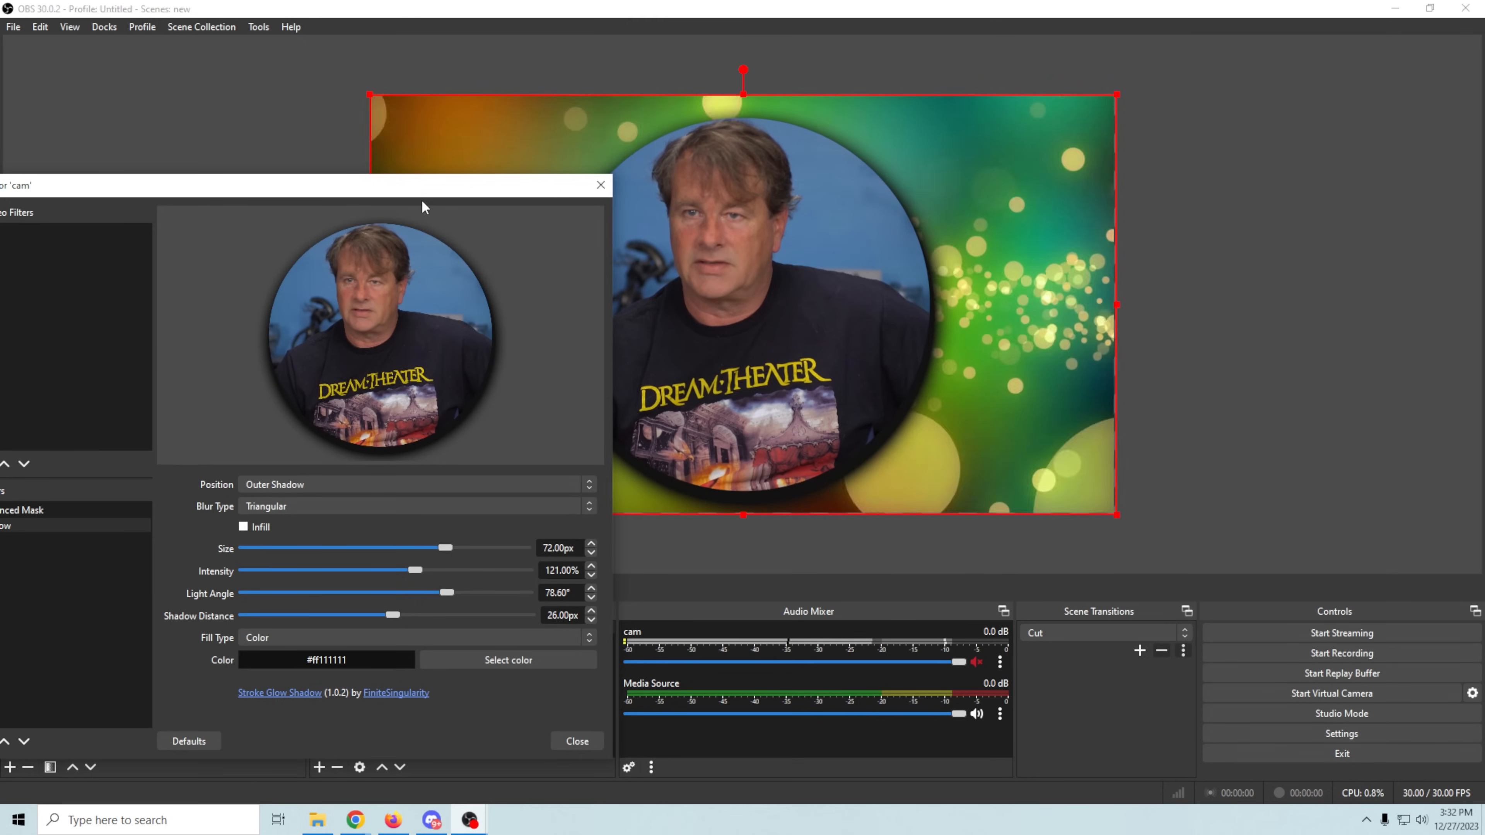
drag(423, 197, 1171, 114)
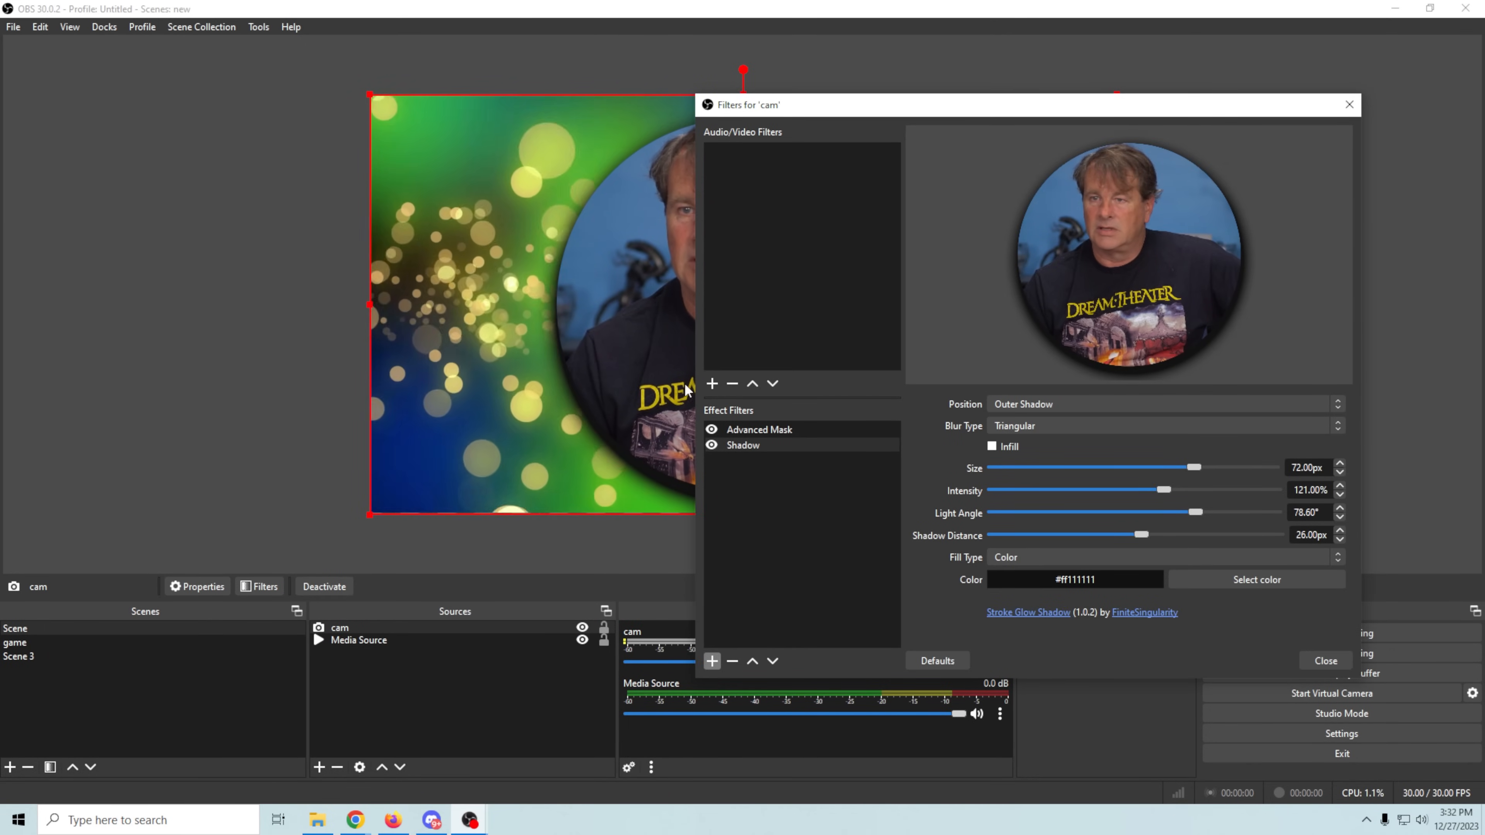
Remove the Advanced Mask filter from cam, keeping the Shadow filter
click(776, 430)
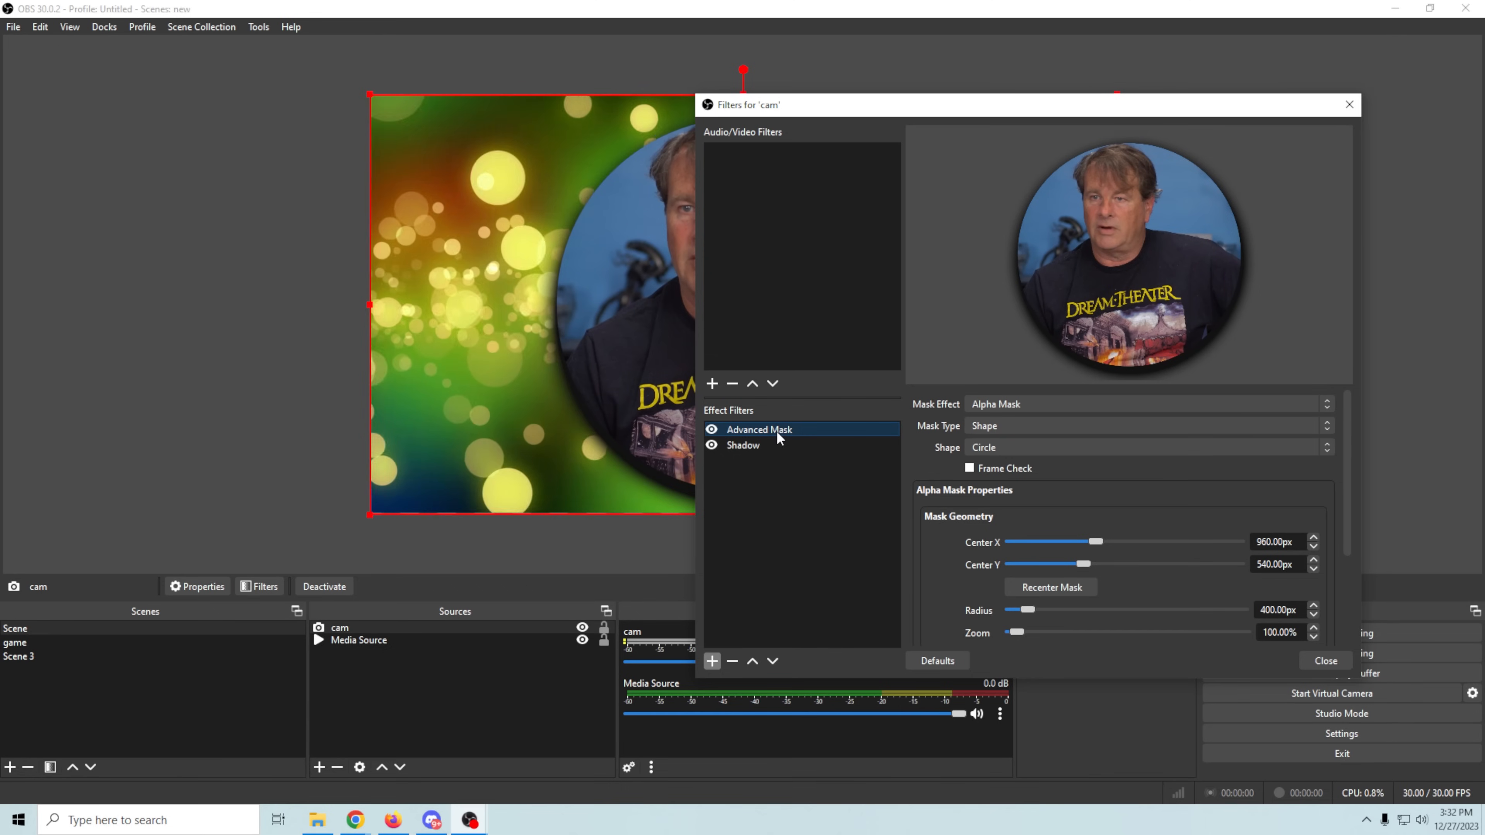
click(732, 661)
click(1073, 409)
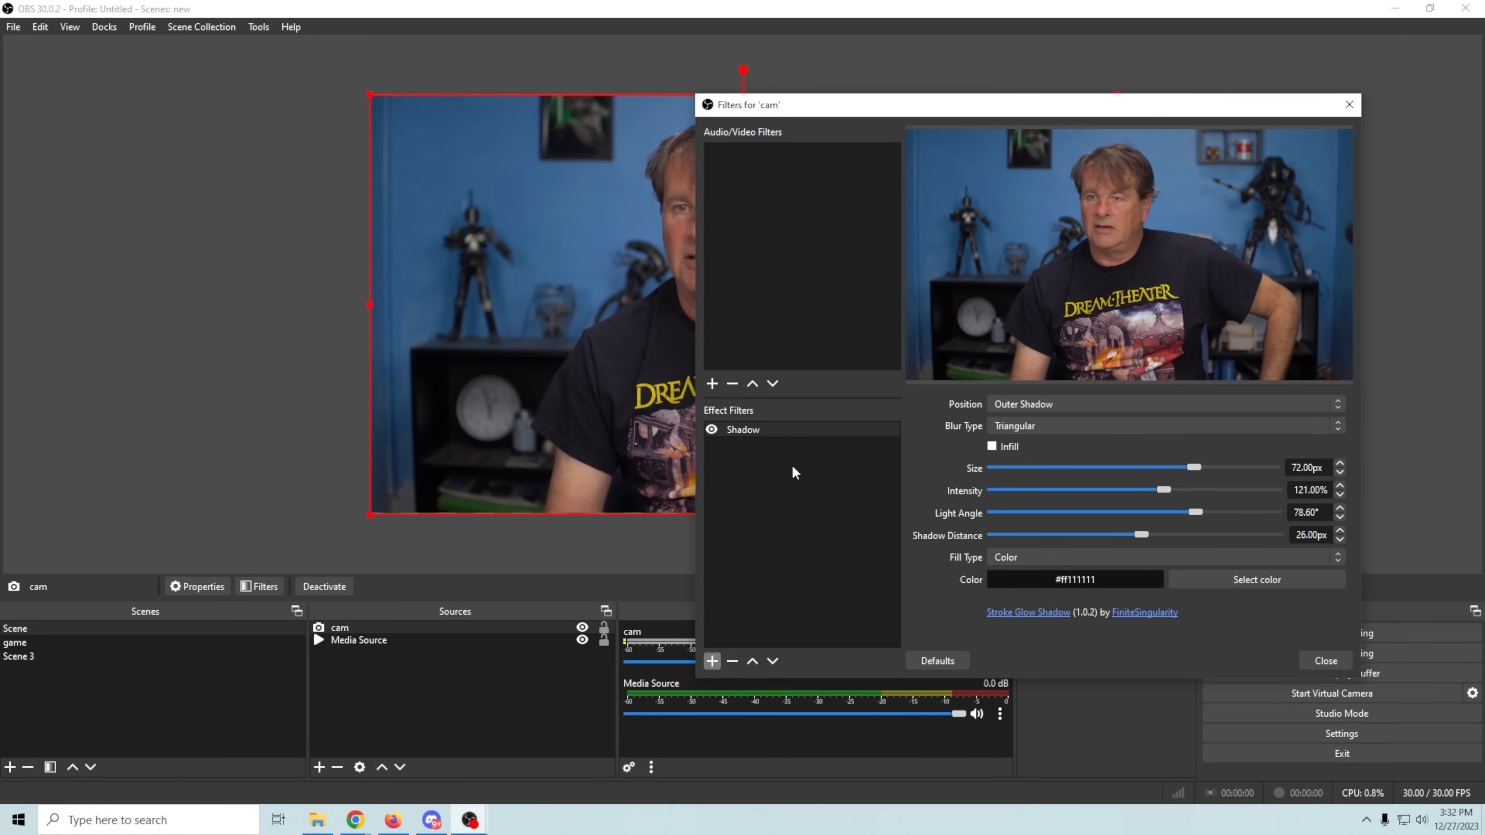
Add an NVIDIA Background Removal filter to cam under its default name, moving the filter window to check the preview
click(713, 662)
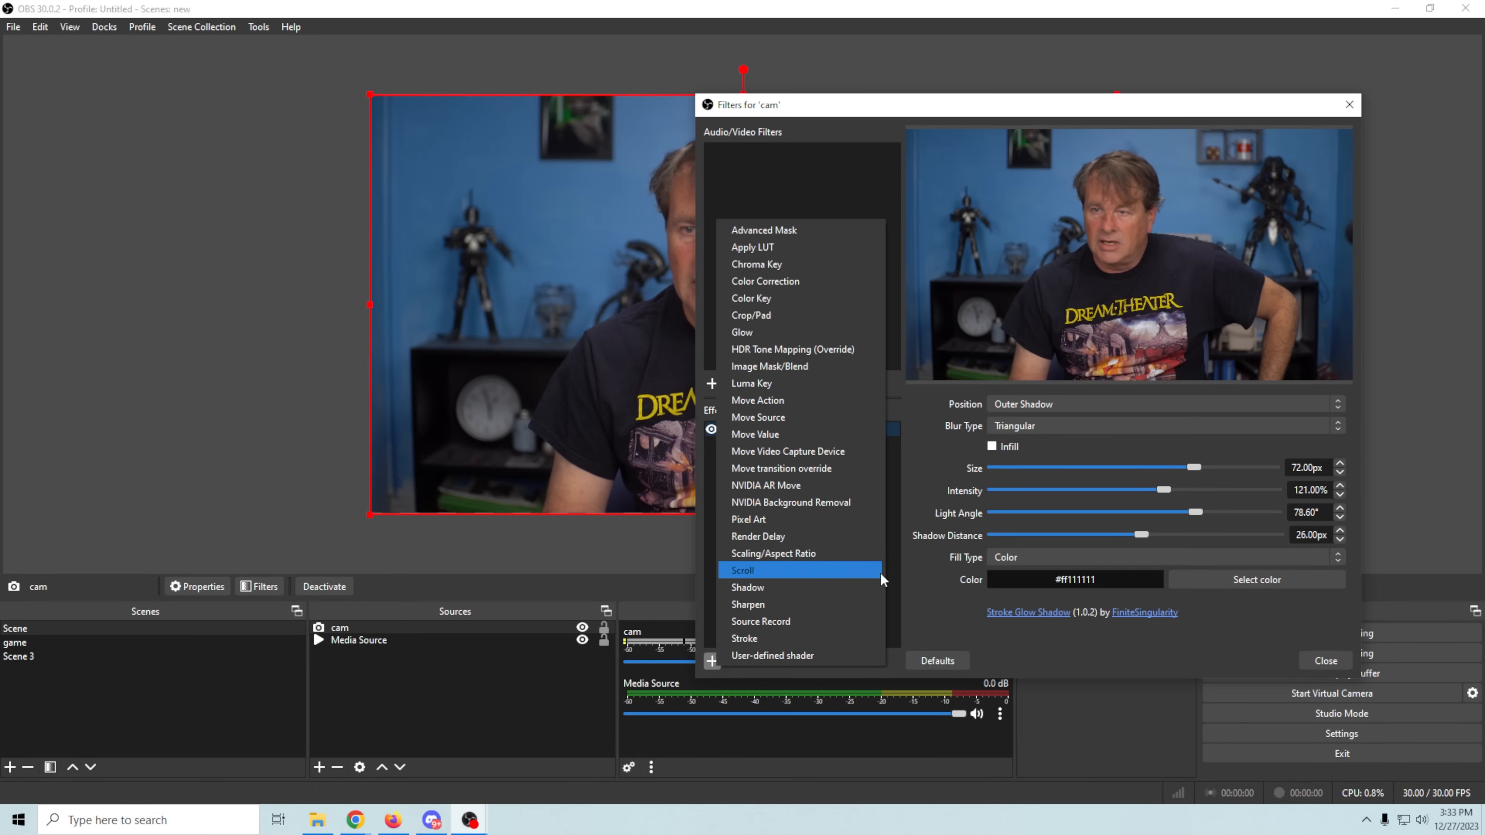
click(858, 504)
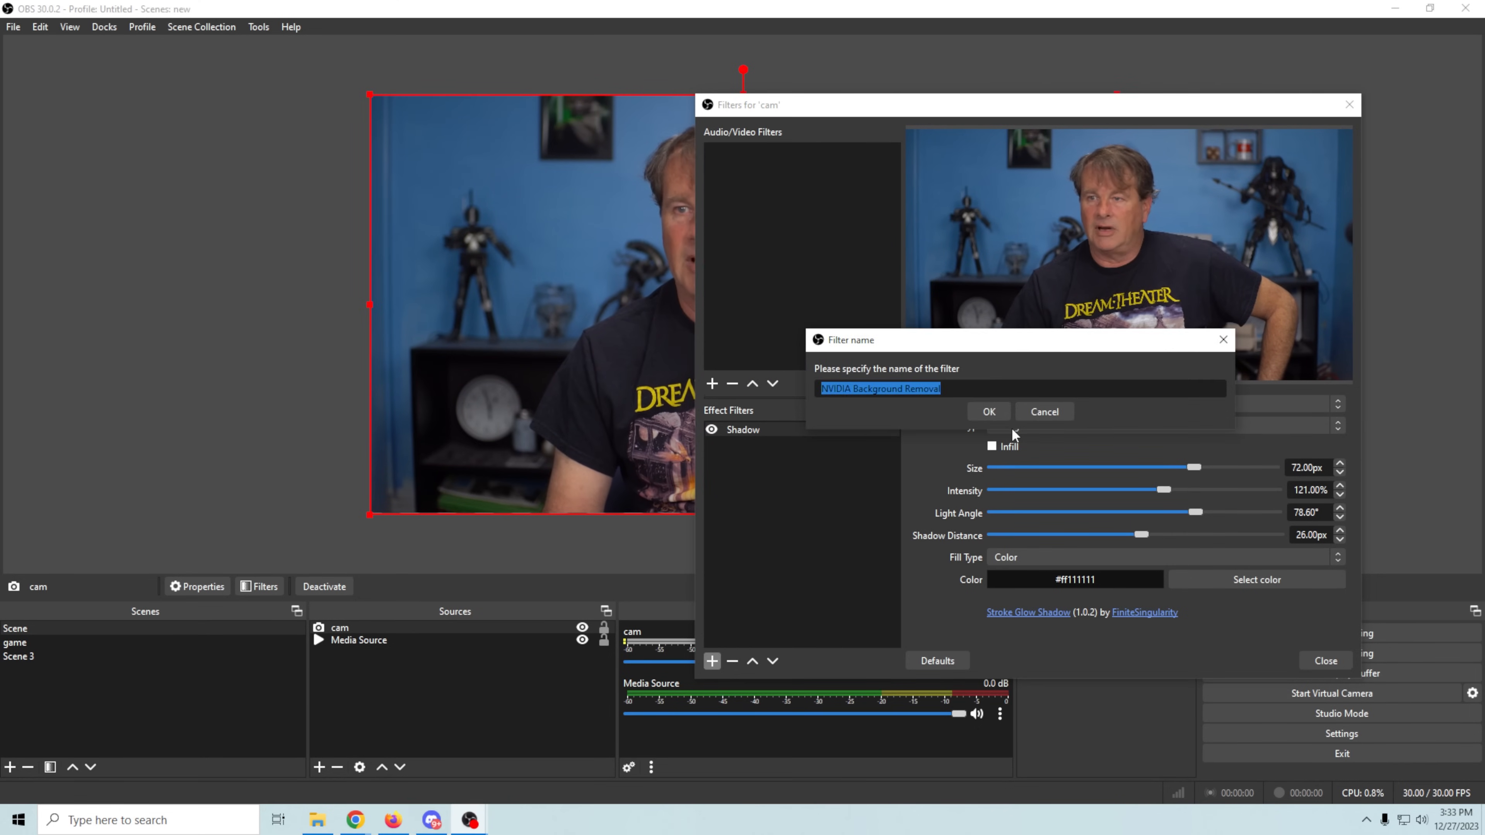
click(995, 409)
drag(1178, 116, 395, 212)
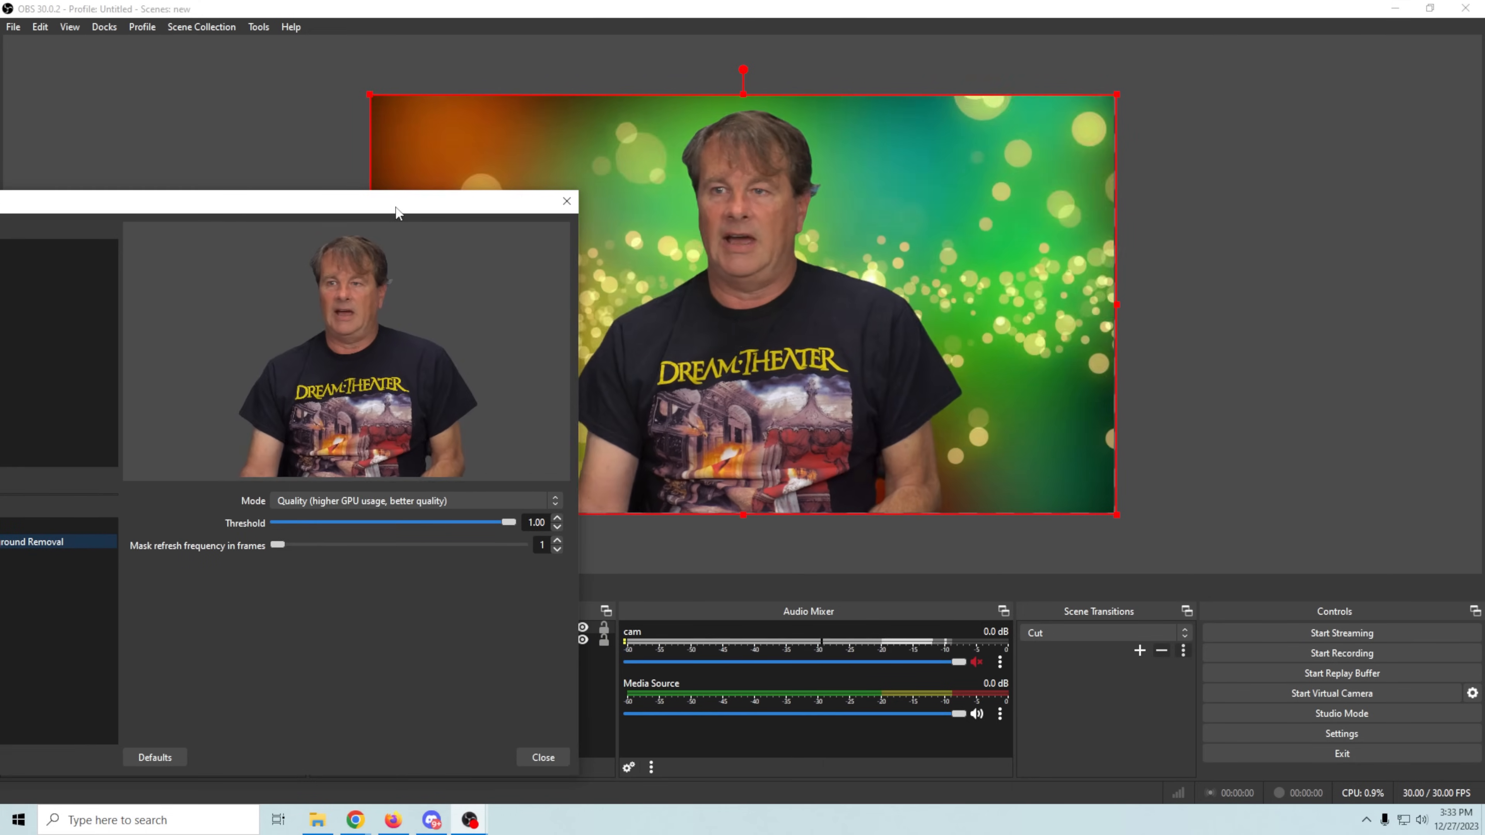
drag(274, 210, 768, 178)
Reorder cam's effect filters so Shadow comes below NVIDIA Background Removal, moving the filter window to check the preview
click(479, 494)
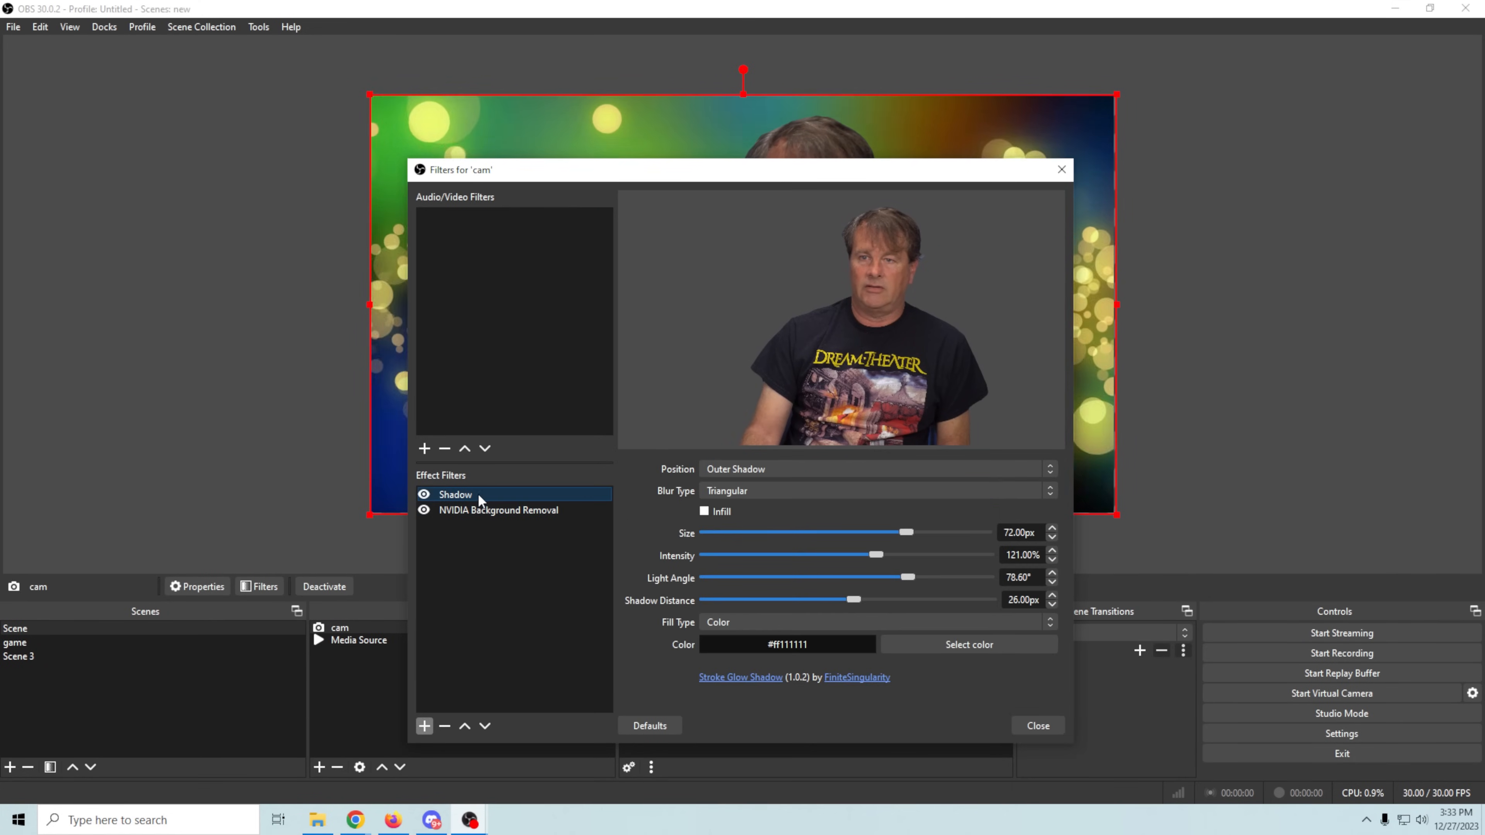
drag(483, 494, 486, 532)
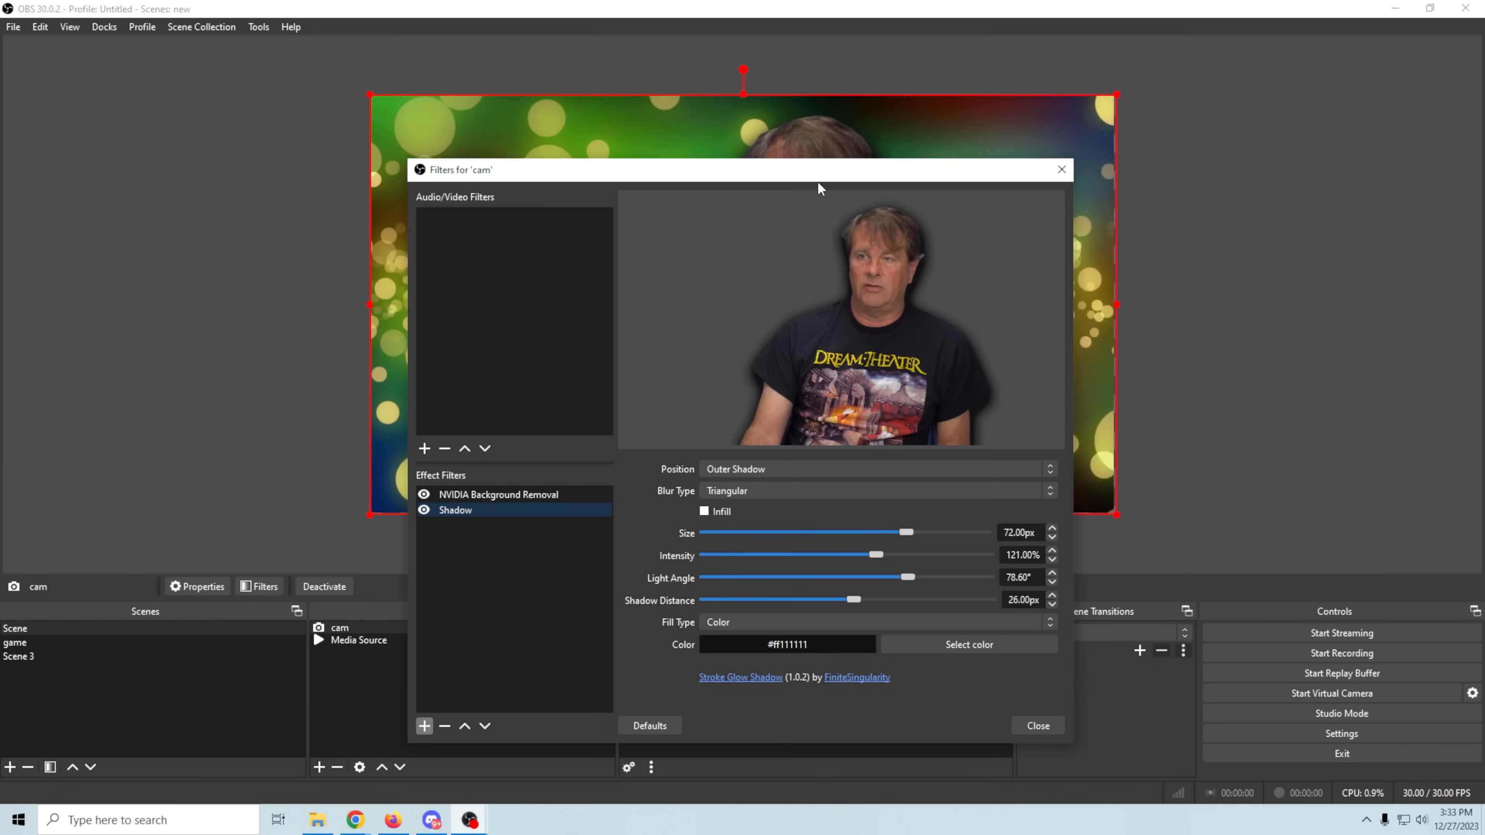
drag(815, 182, 162, 315)
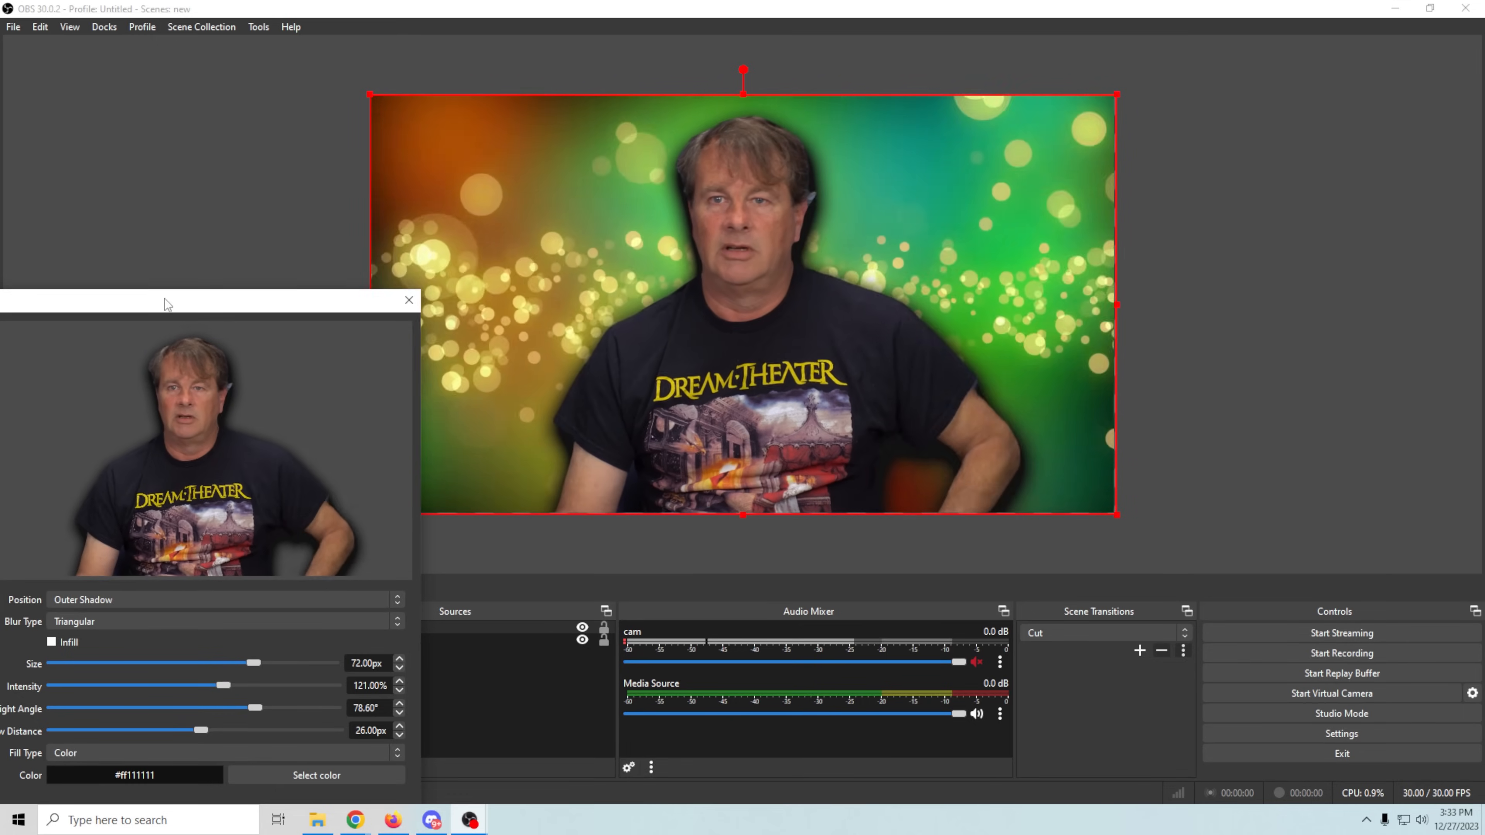
drag(166, 303, 873, 169)
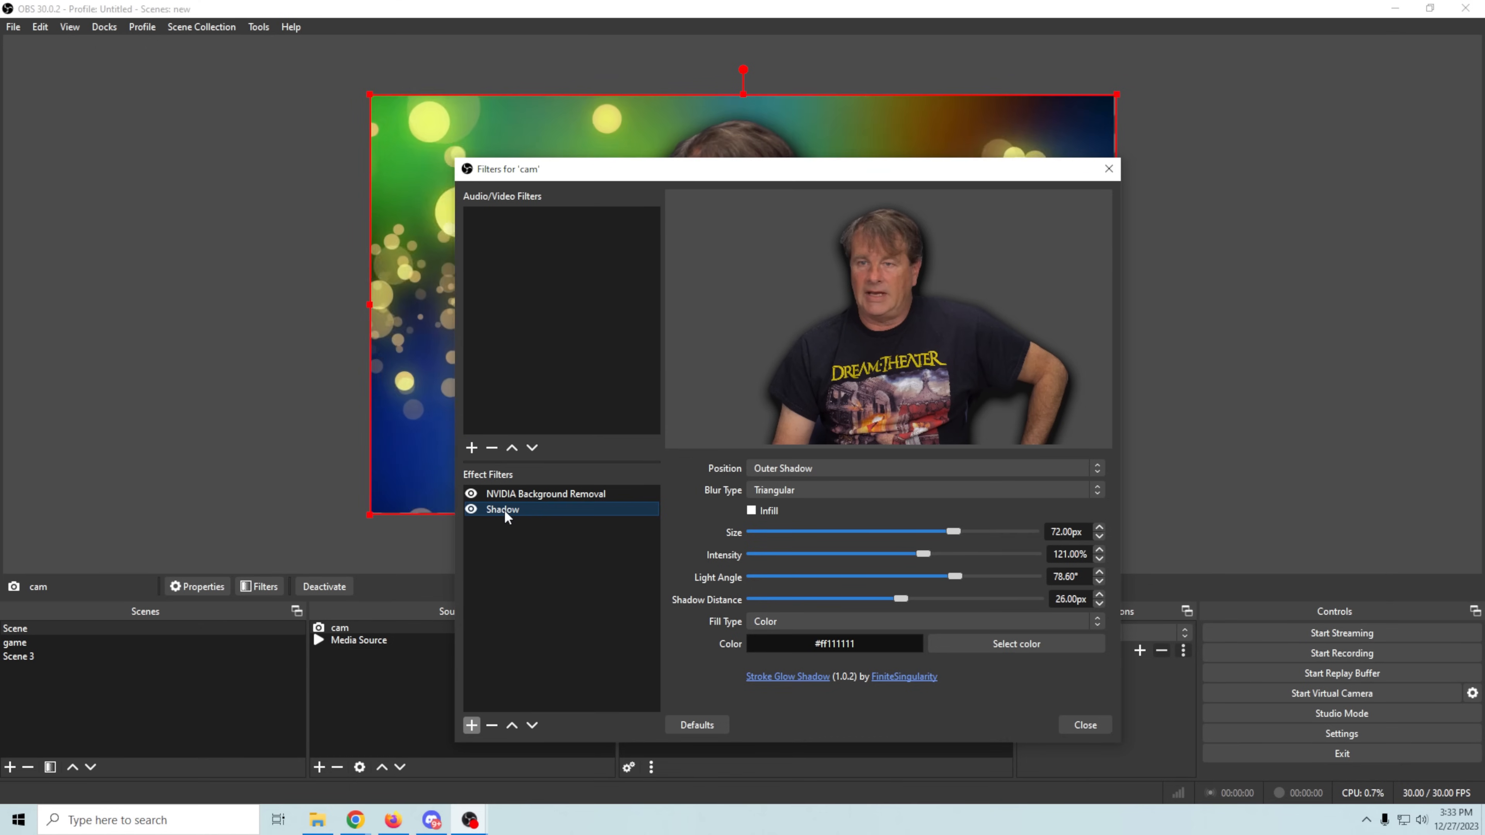
Replace cam's Shadow filter with a Glow filter under its default name
click(492, 726)
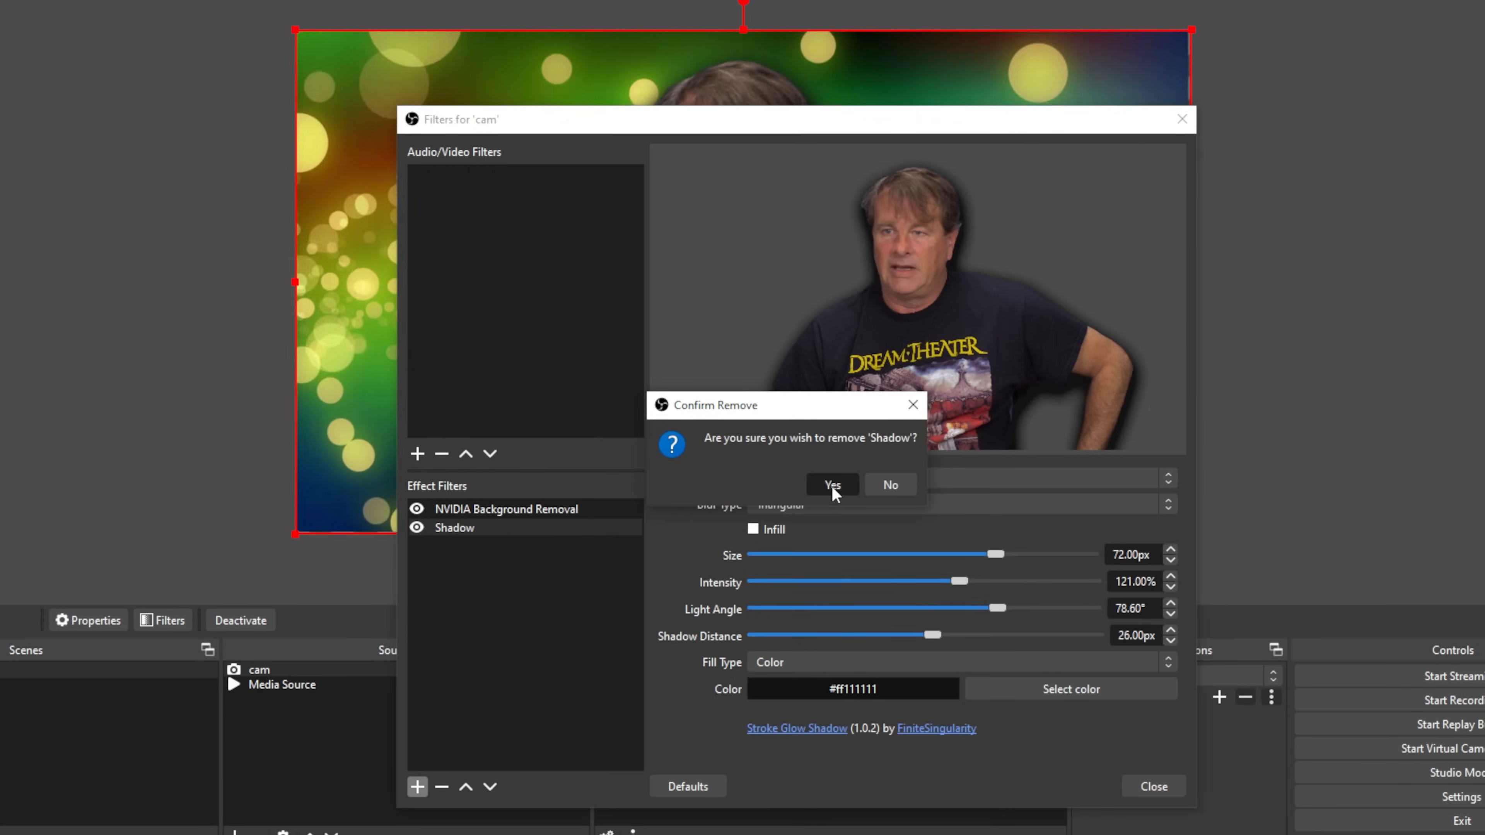
click(830, 485)
click(417, 786)
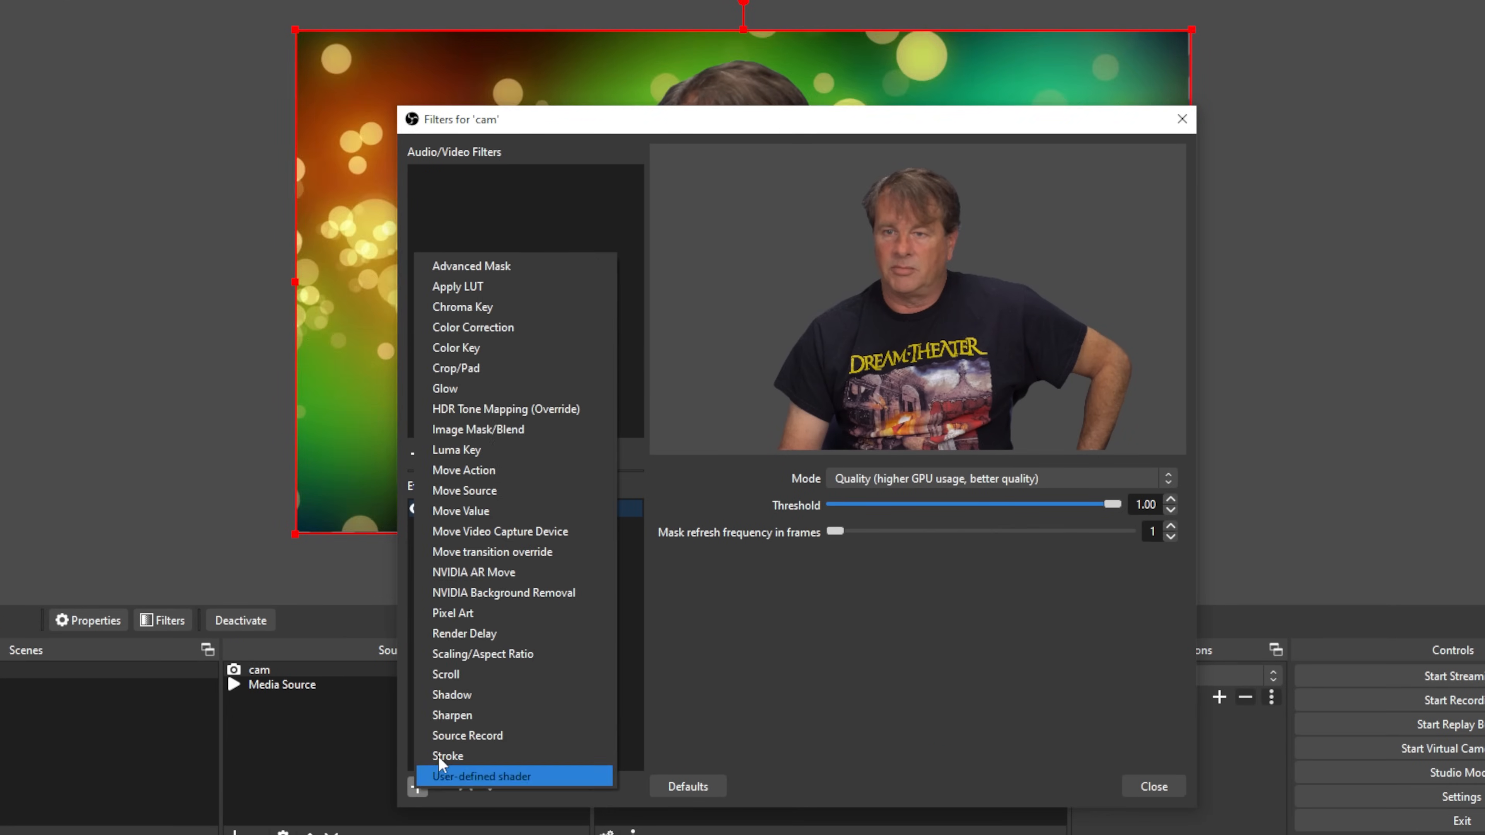
click(493, 389)
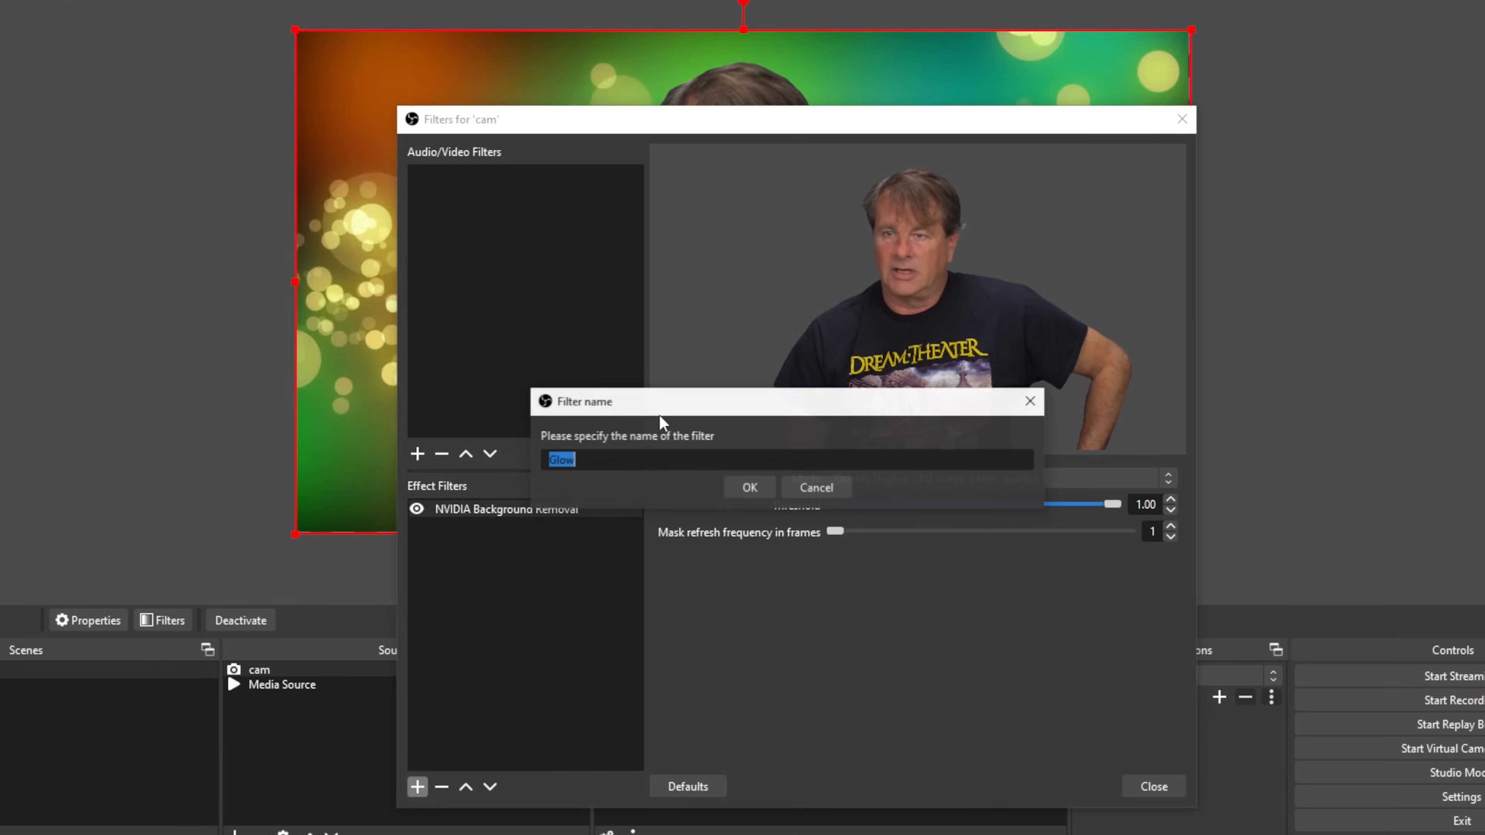
click(752, 486)
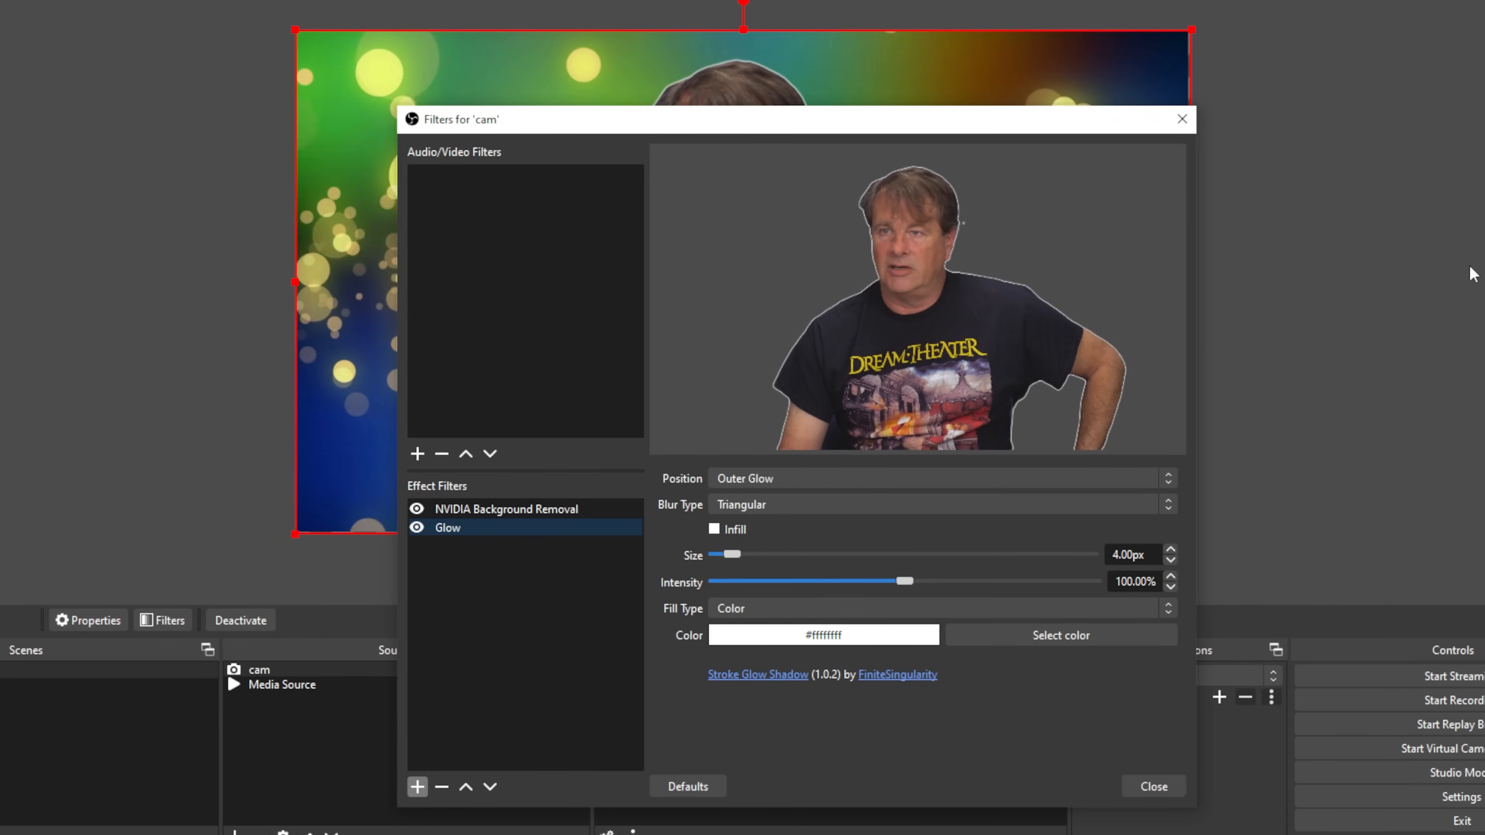
Set cam's glow to size 44 px and intensity 165.3%, keeping the Outer Glow position and Triangular blur type
drag(930, 124, 1357, 61)
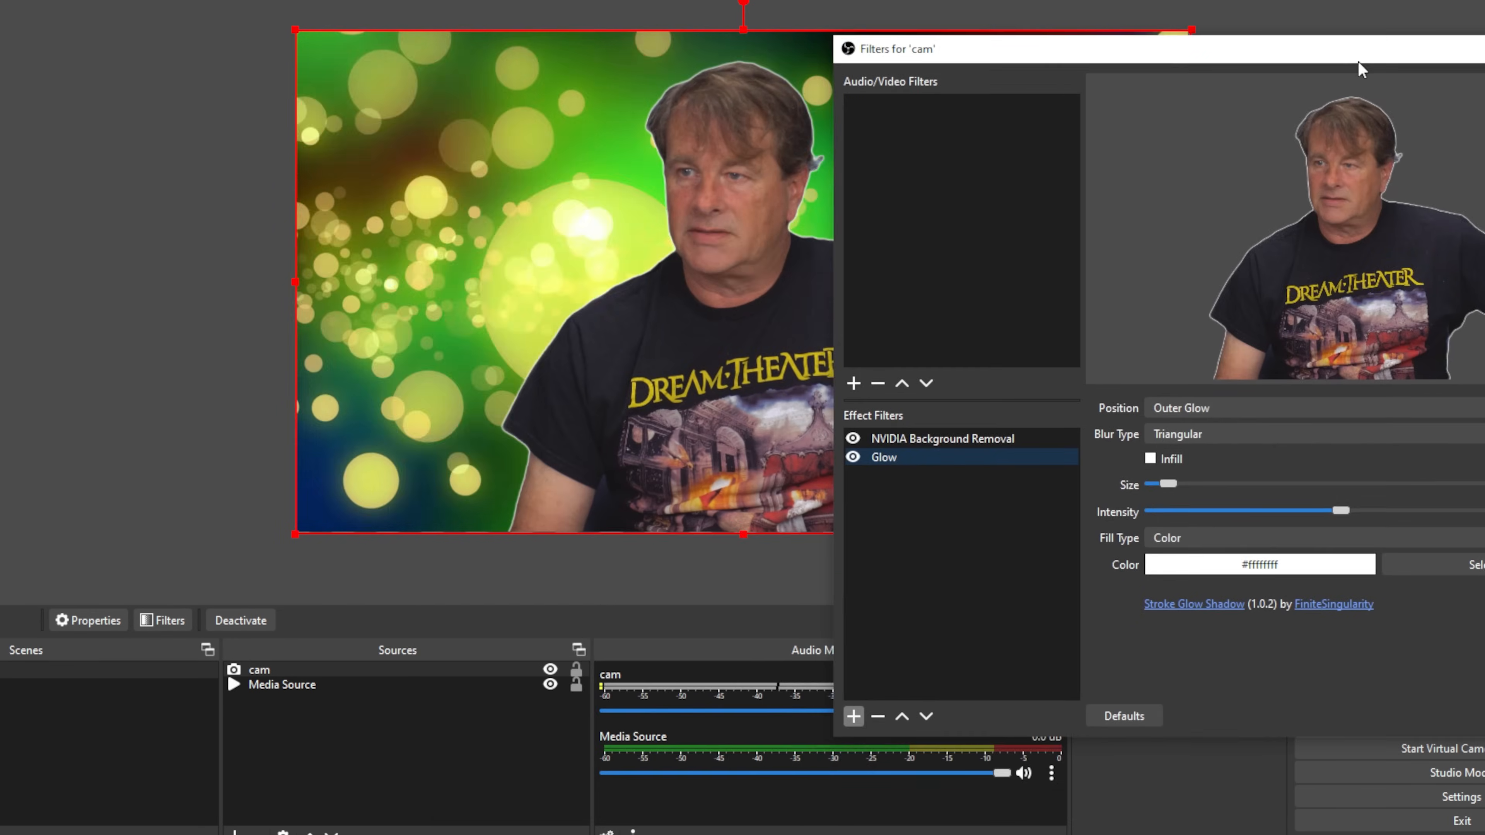
click(1172, 404)
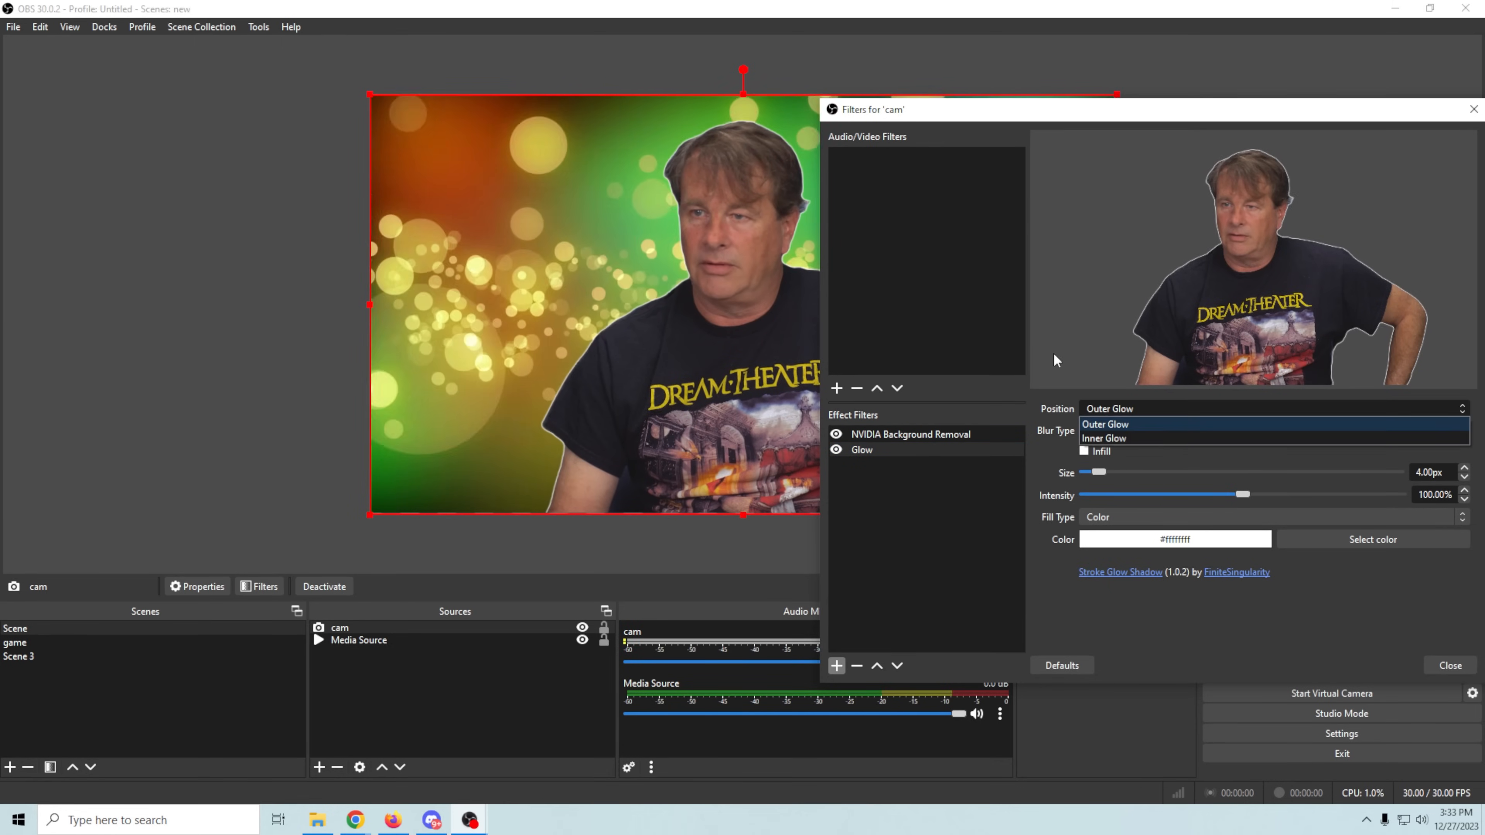
click(1113, 409)
click(1173, 430)
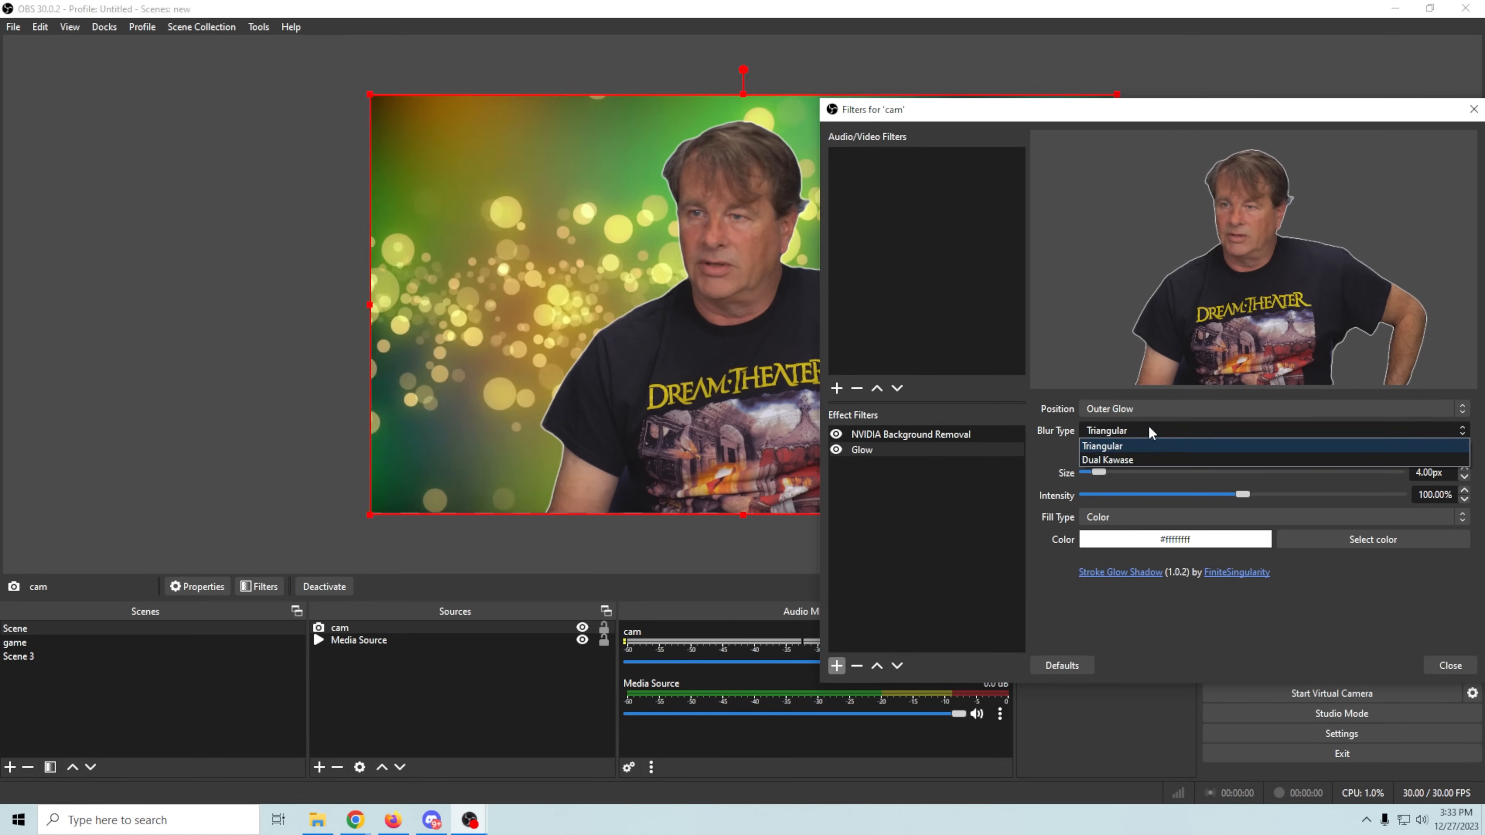
click(1075, 447)
drag(1099, 467, 1348, 502)
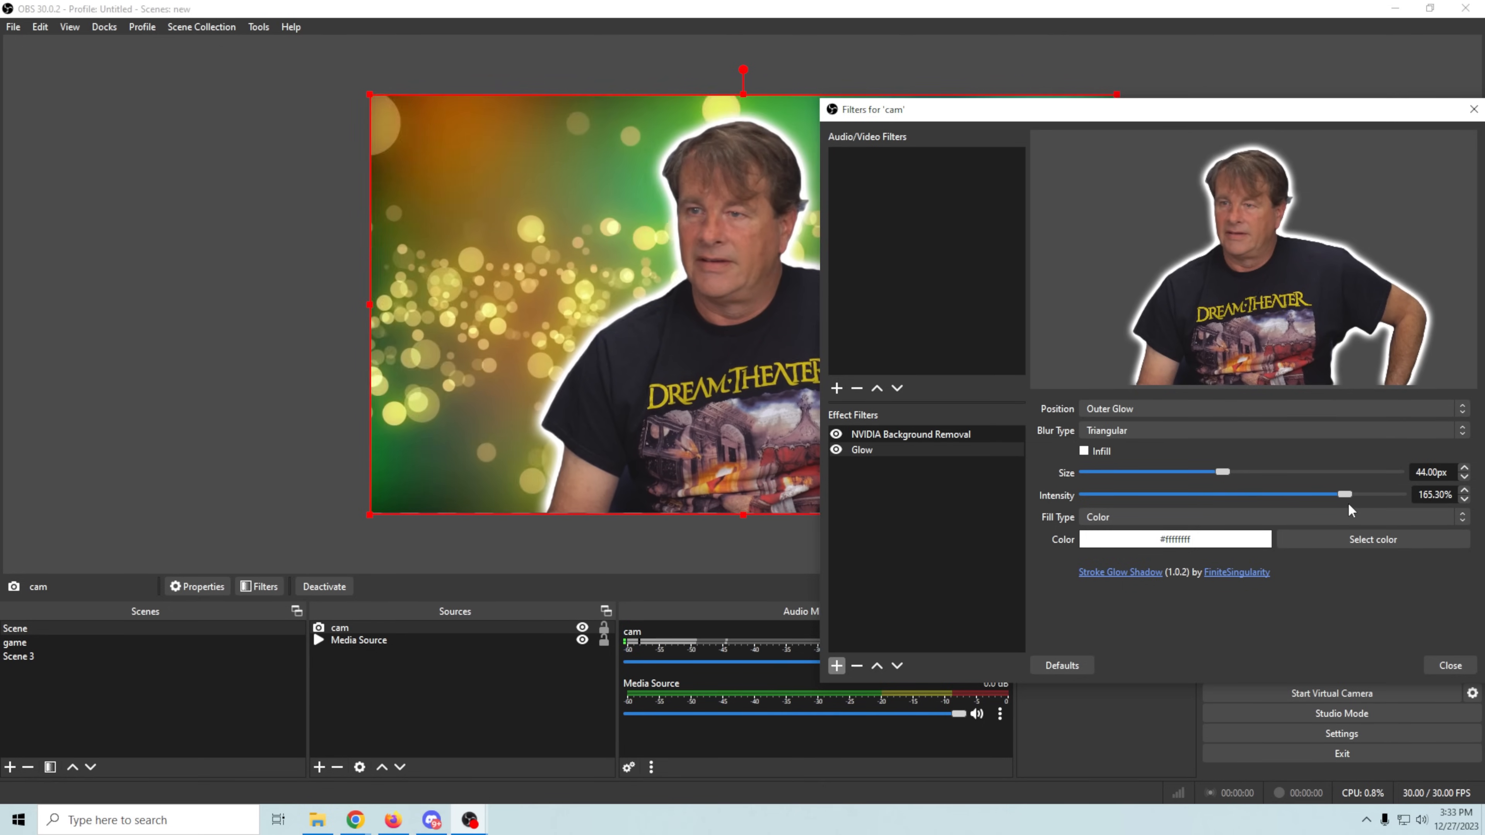
Set cam's glow color to yellow #ffee00 and move the filter window to check the preview
click(1331, 539)
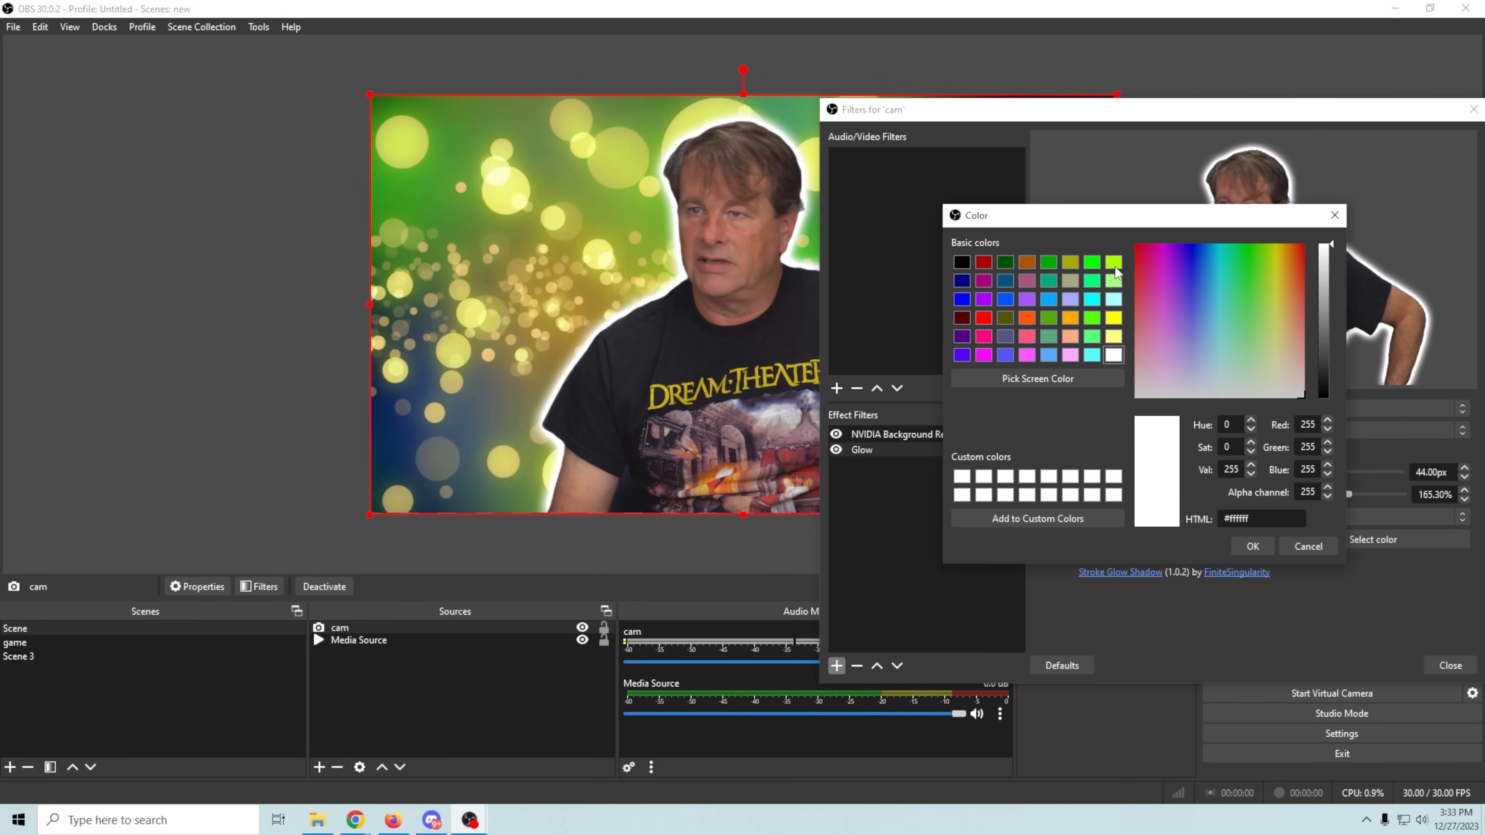
drag(1261, 314, 1277, 233)
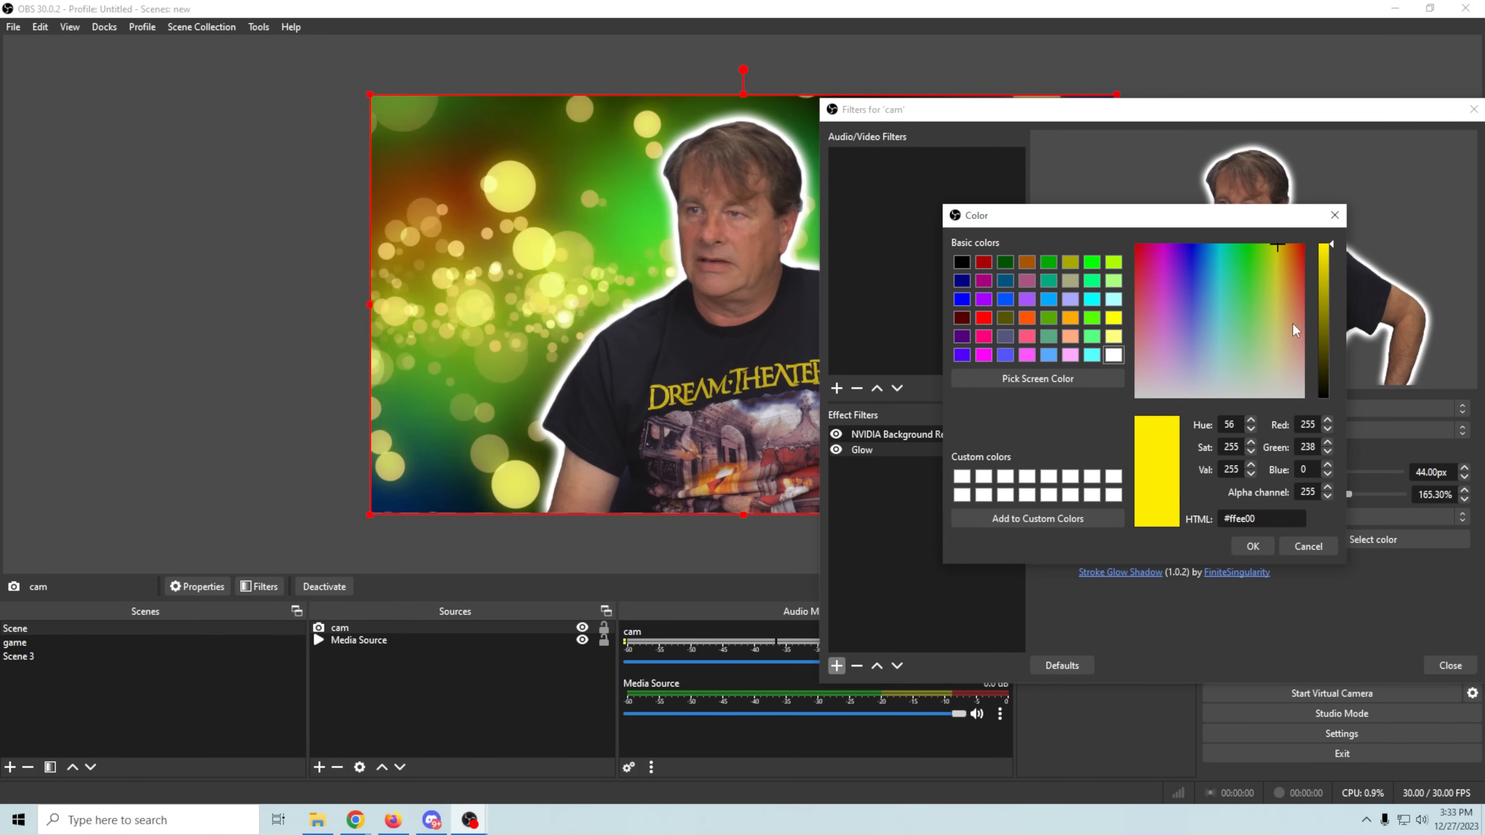
click(1252, 546)
drag(1145, 109, 475, 475)
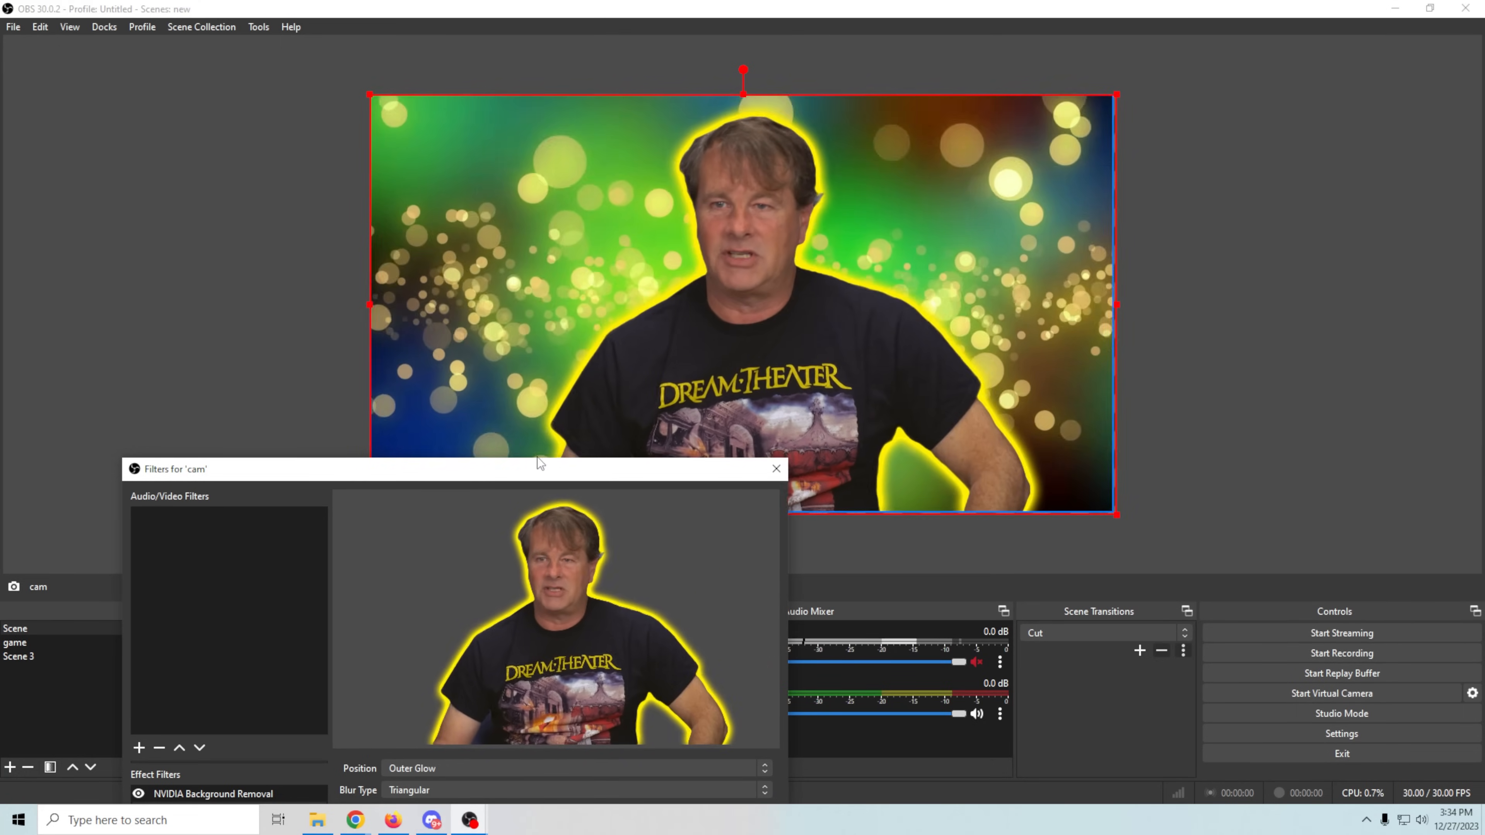
drag(543, 471, 650, 145)
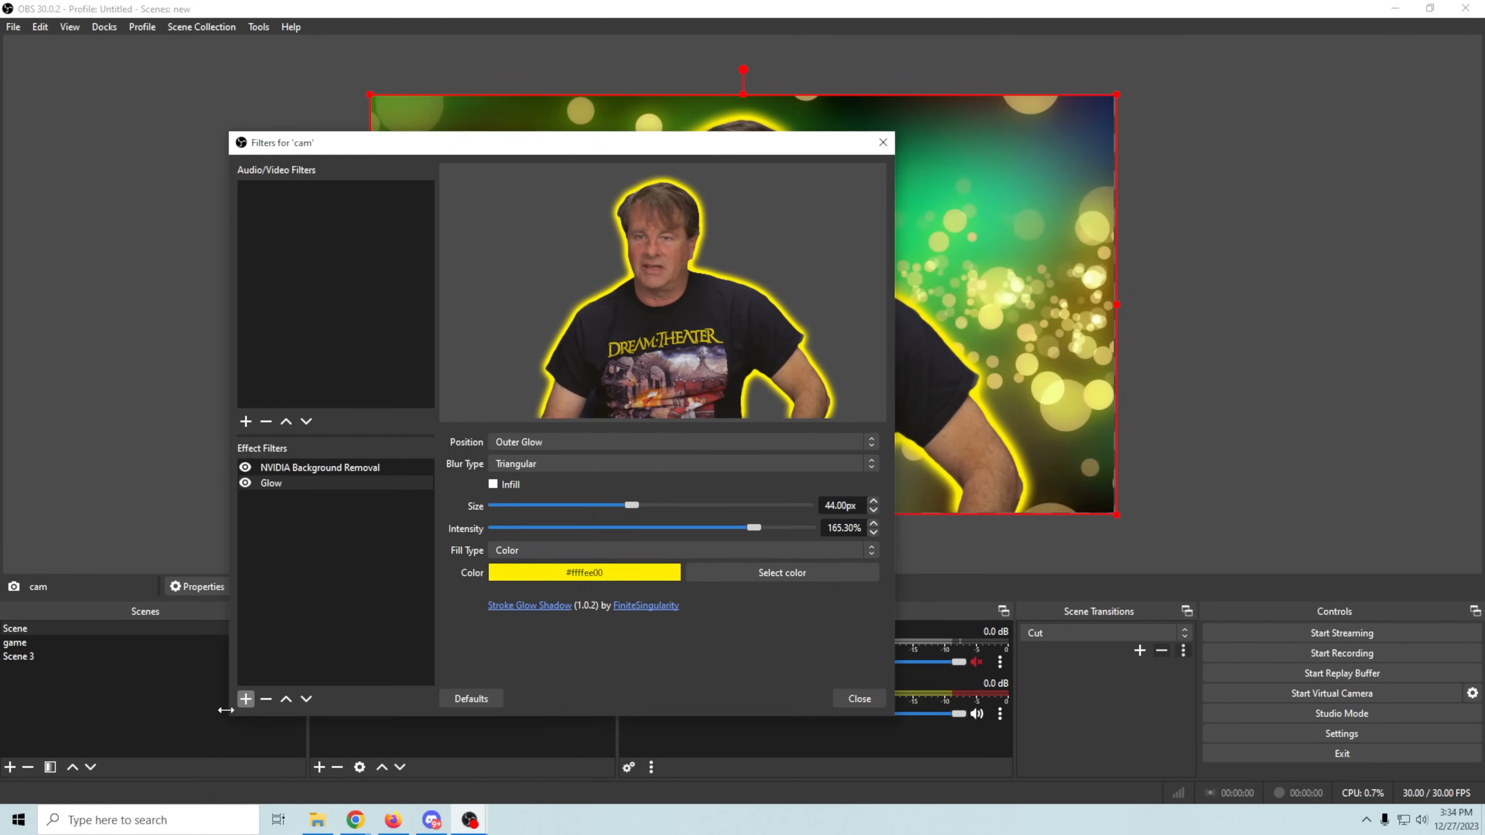
Add a Shadow filter to cam under its default name alongside Glow, with the filter window moved to reveal the preview
click(245, 702)
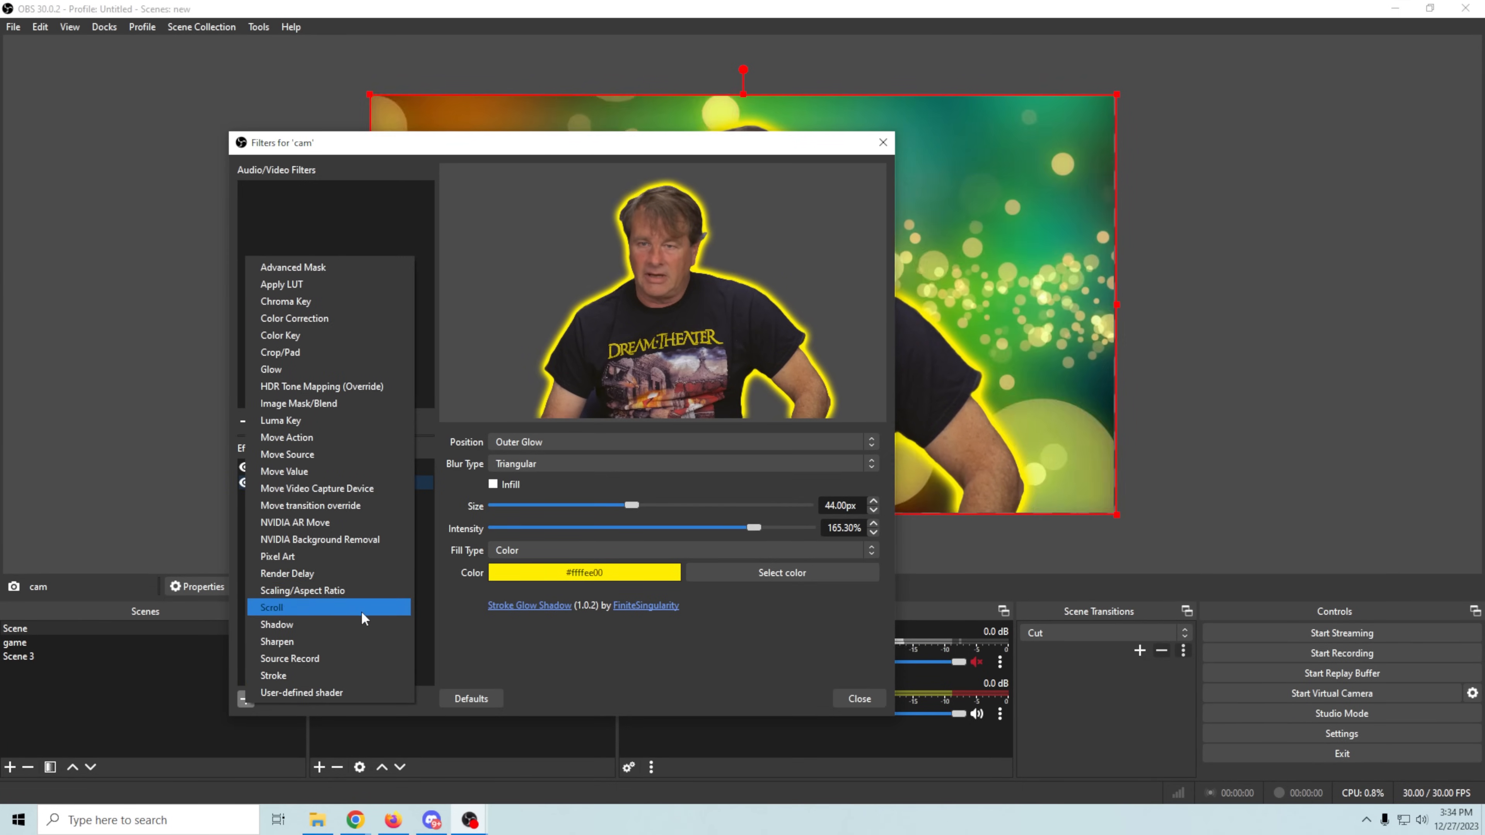
click(357, 623)
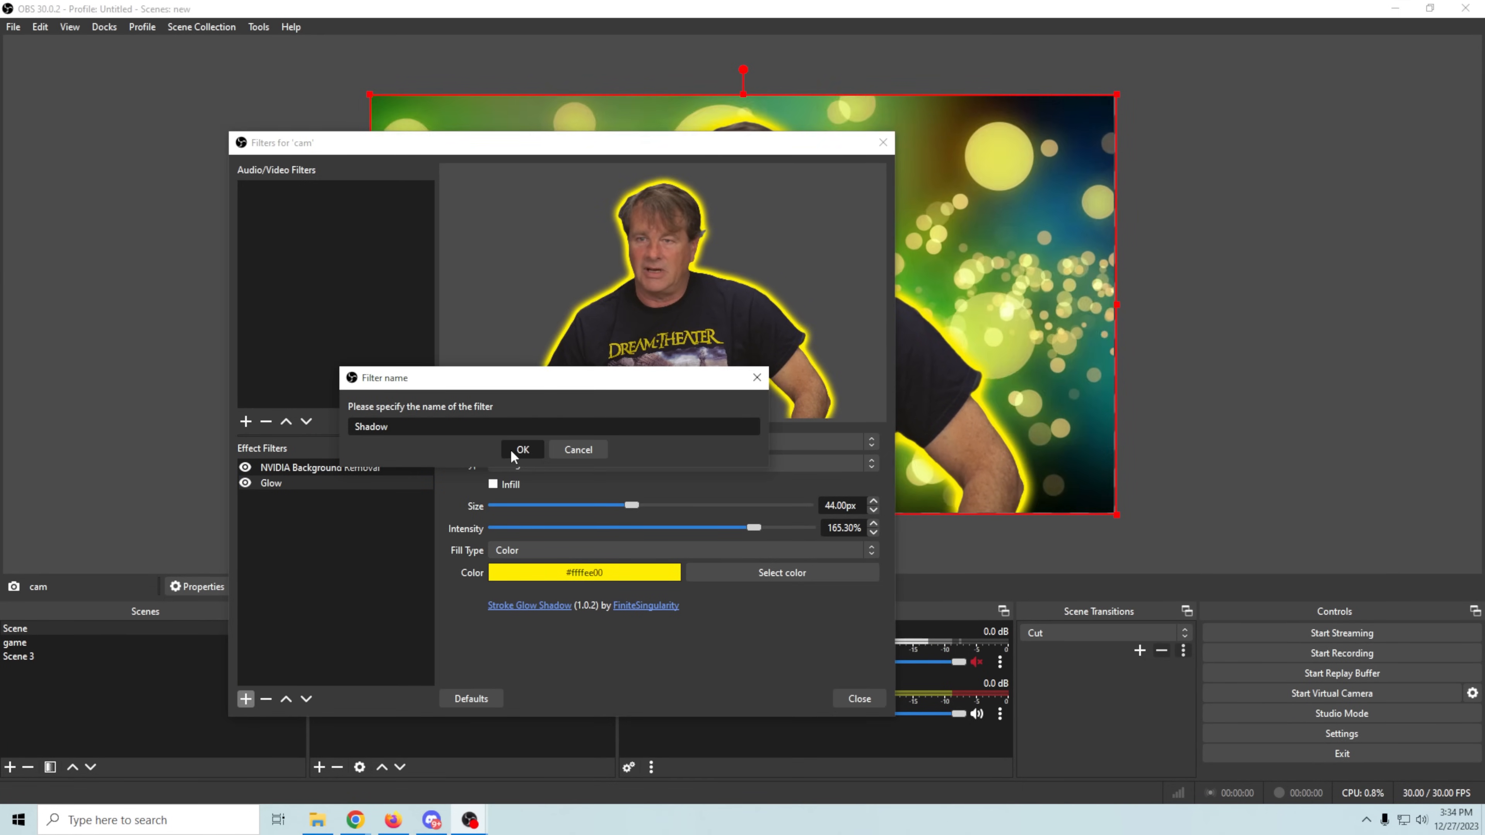
click(512, 449)
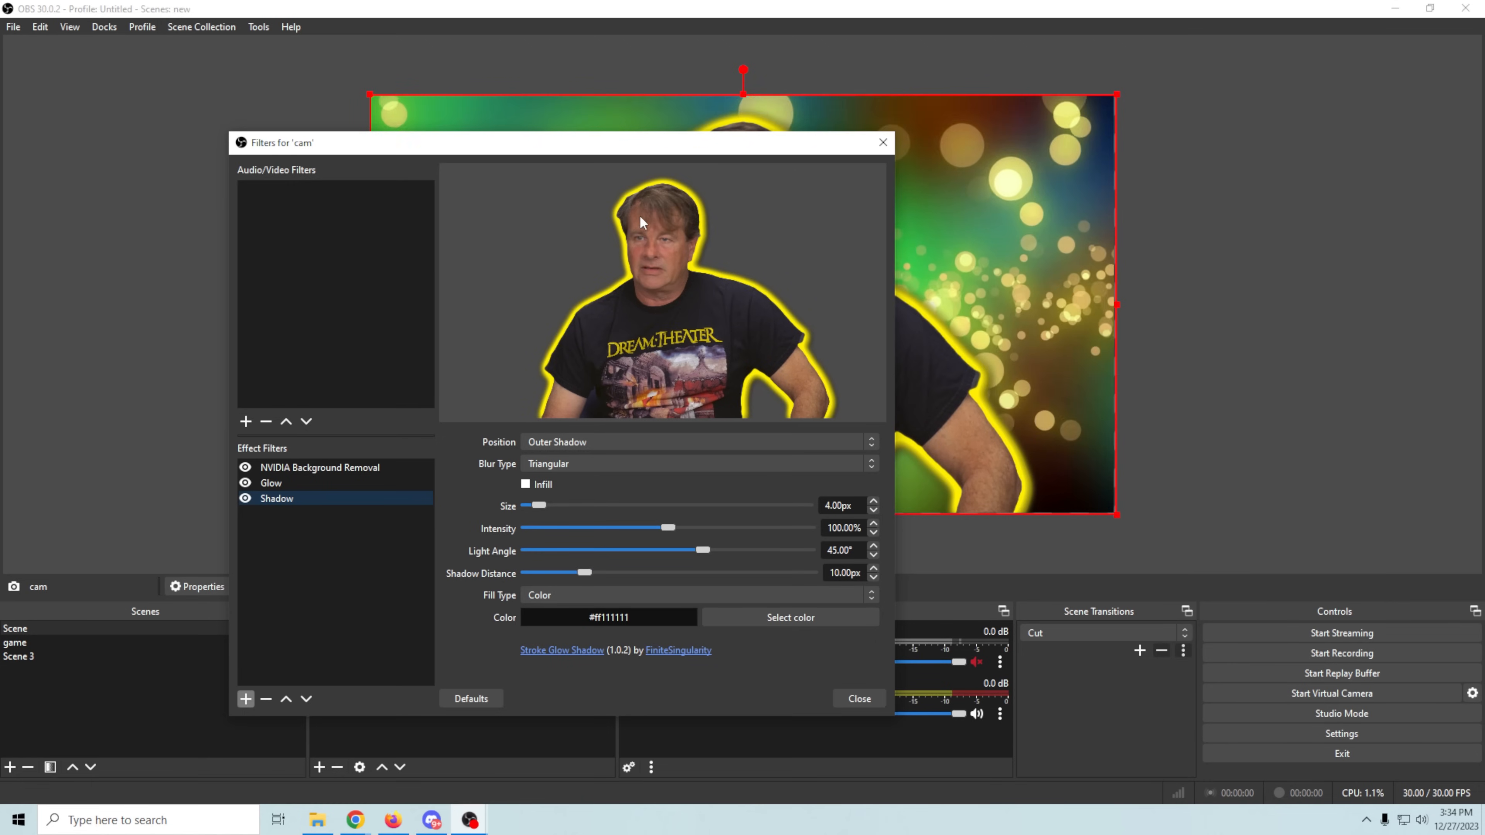
drag(654, 150, 1426, 64)
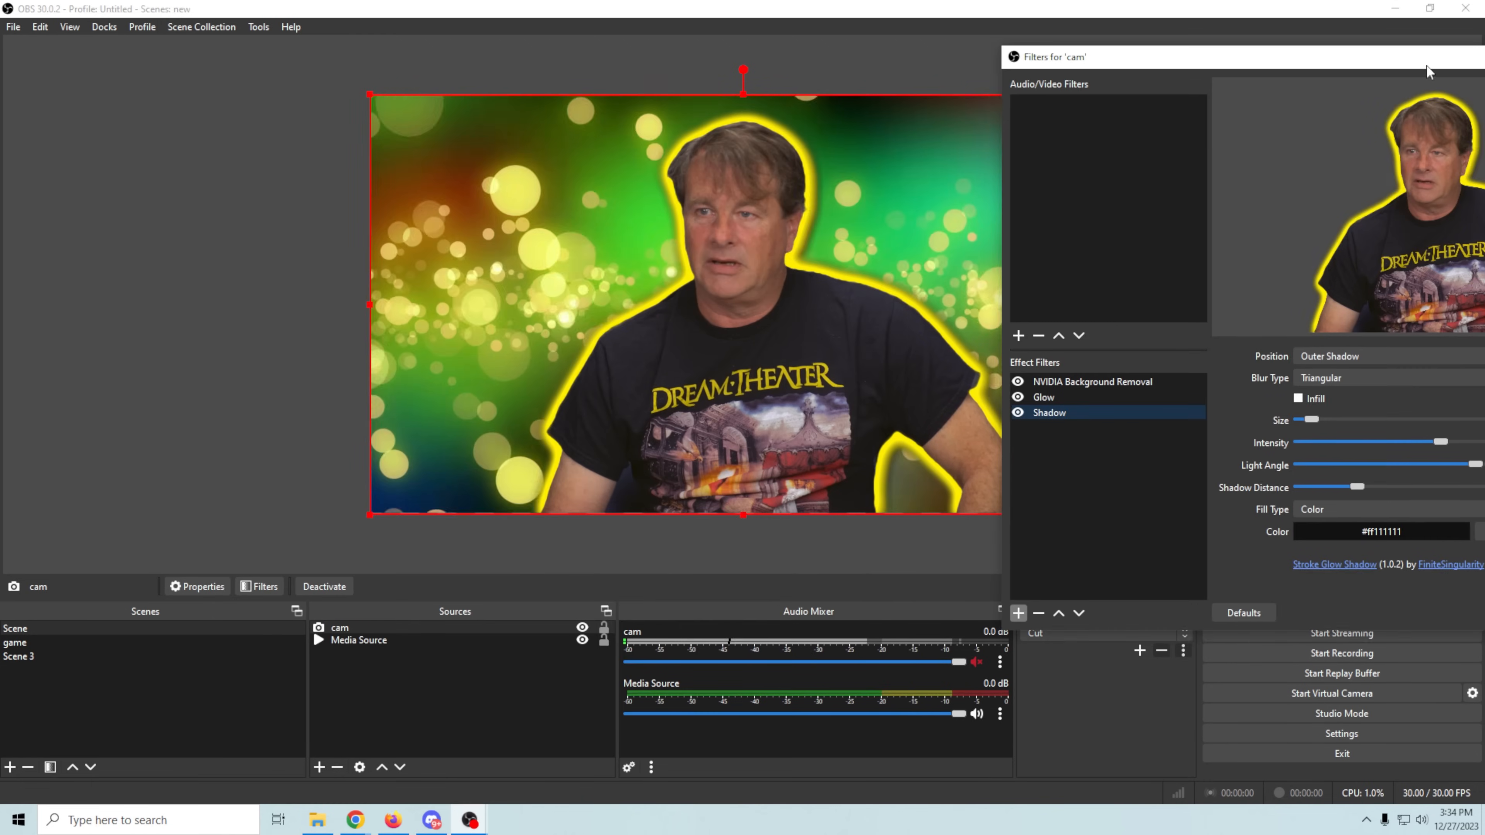
Set cam's shadow to size 64 px, intensity 148.1%, light angle 38.8° and distance 49 px, and close the filter window
drag(1314, 416, 1389, 425)
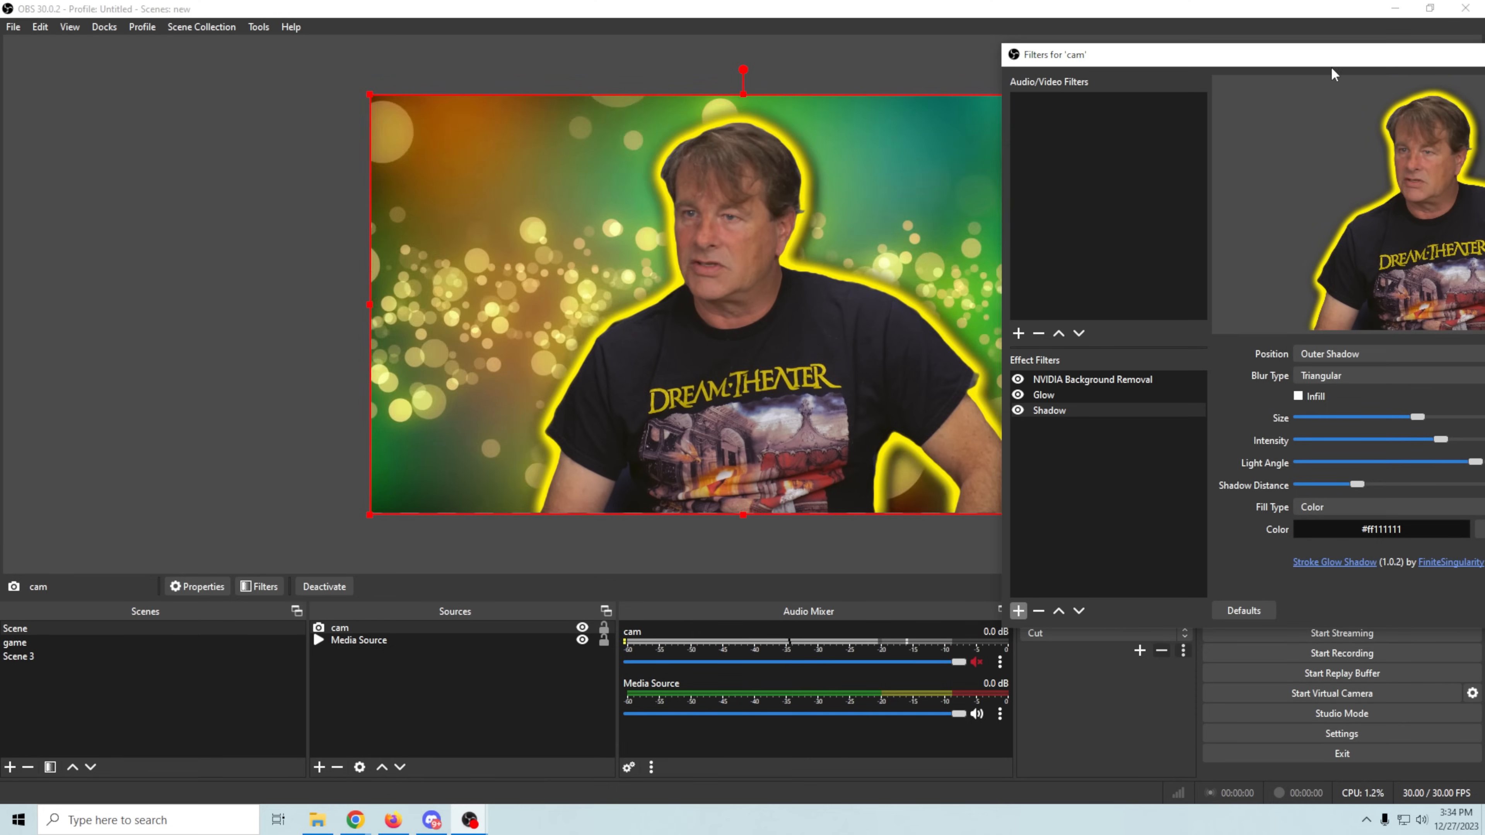
drag(1330, 58, 1216, 78)
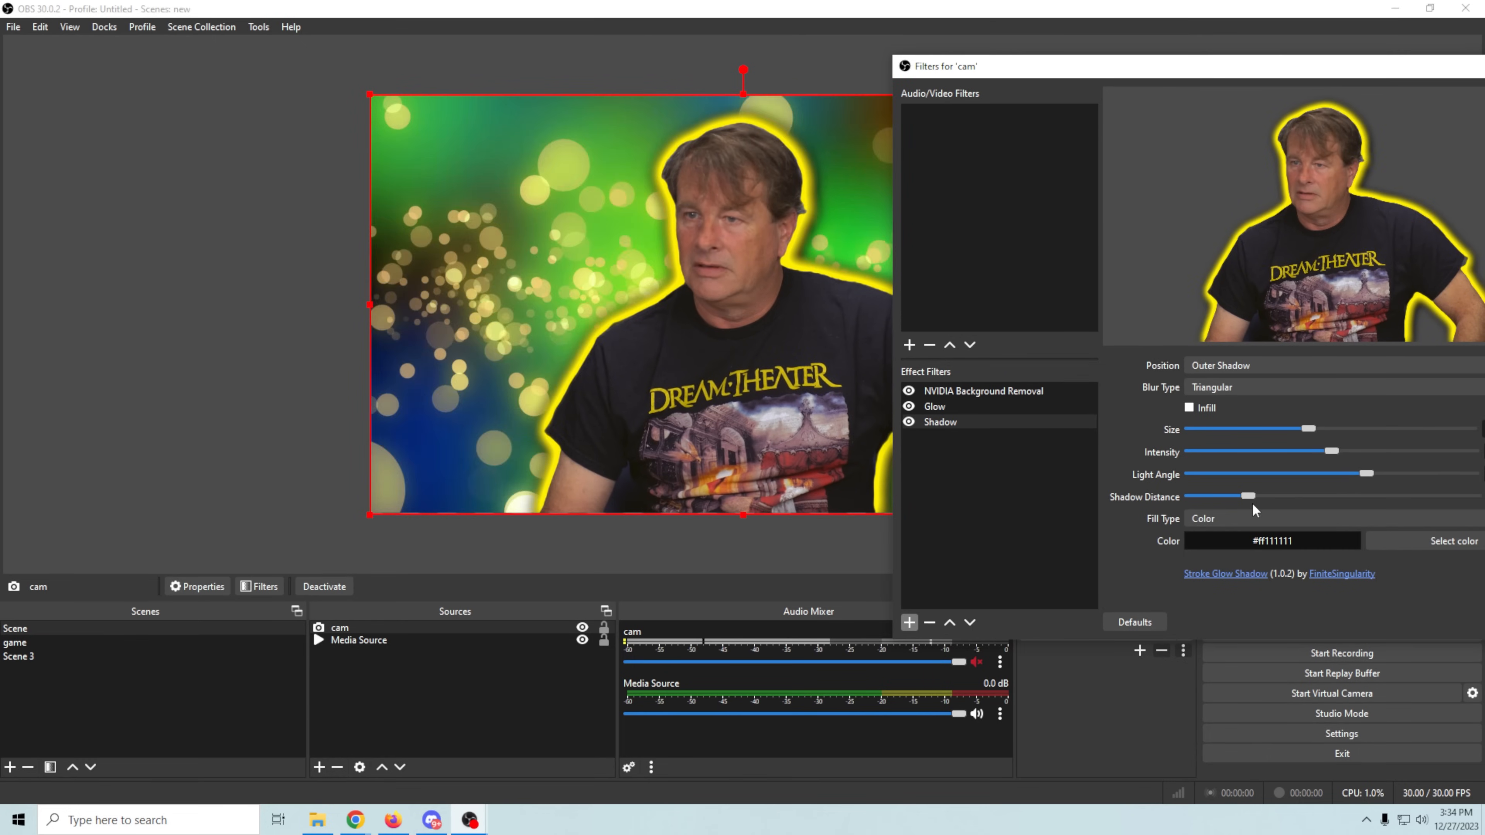
drag(1249, 494, 1265, 498)
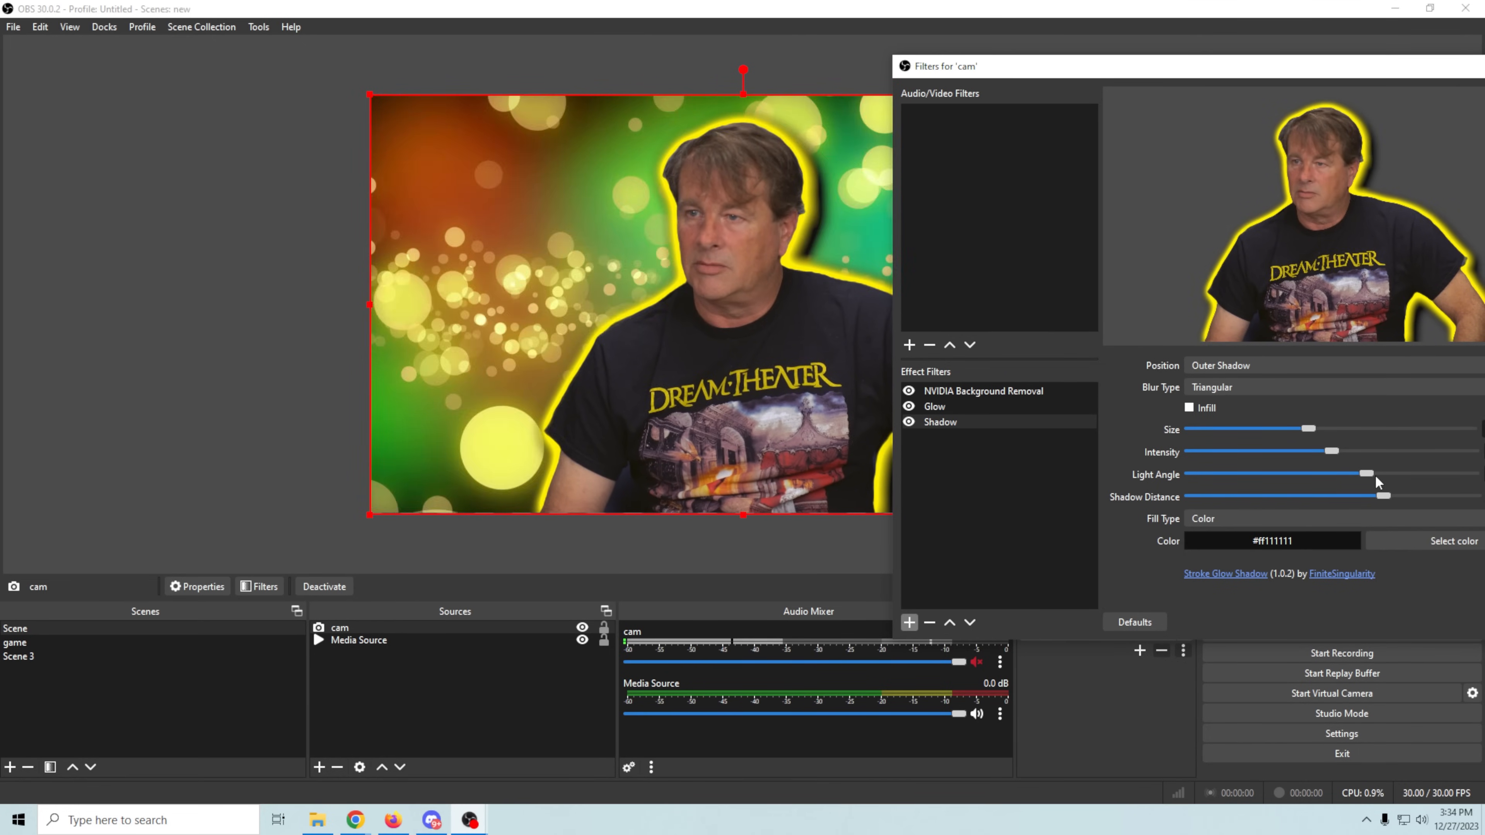
mouse_move(1364, 475)
mouse_down()
mouse_move(1349, 474)
mouse_move(1393, 482)
mouse_move(1360, 477)
mouse_up()
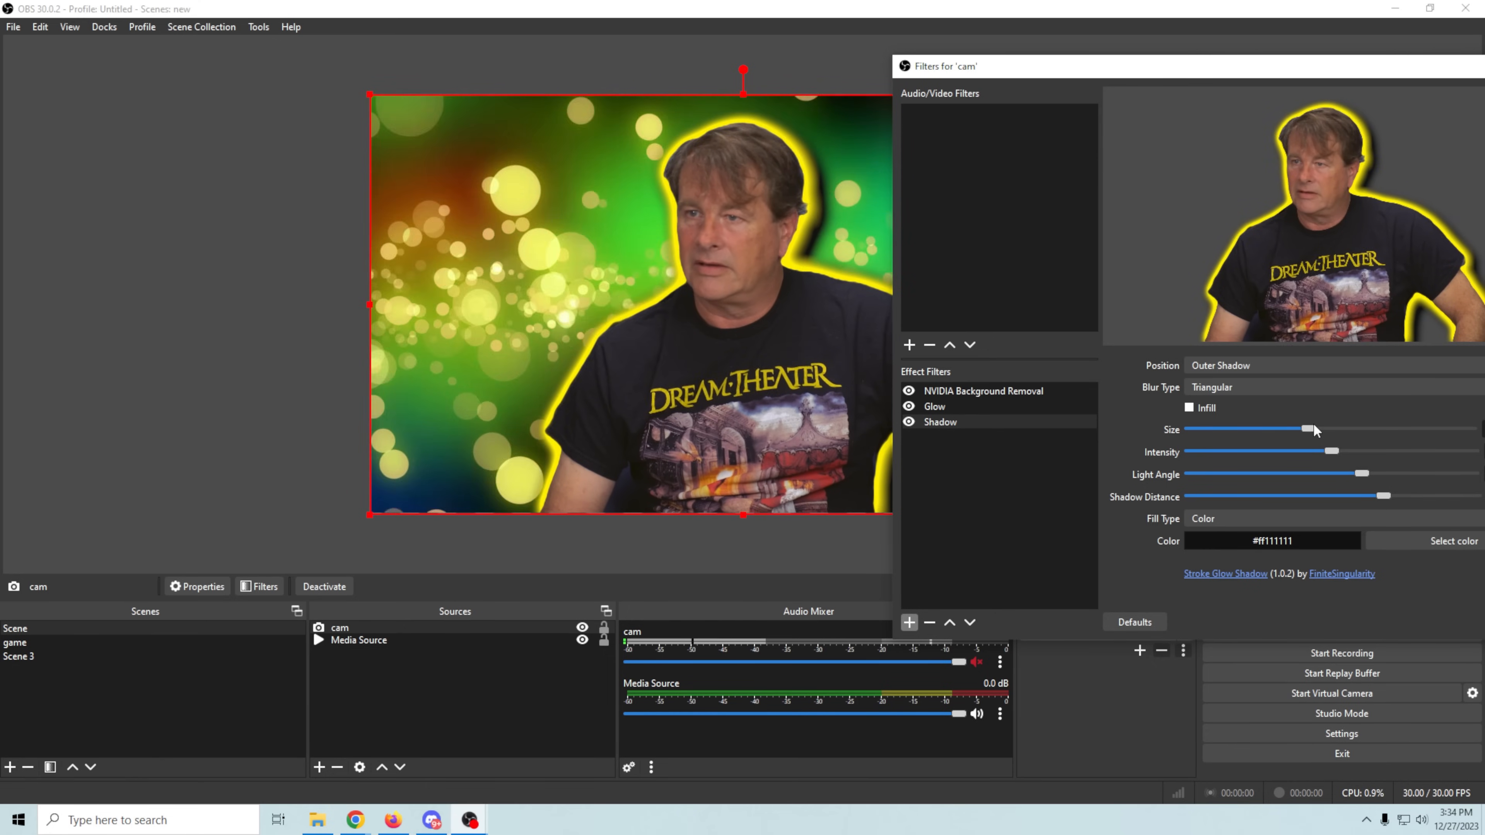
drag(1310, 428, 1395, 461)
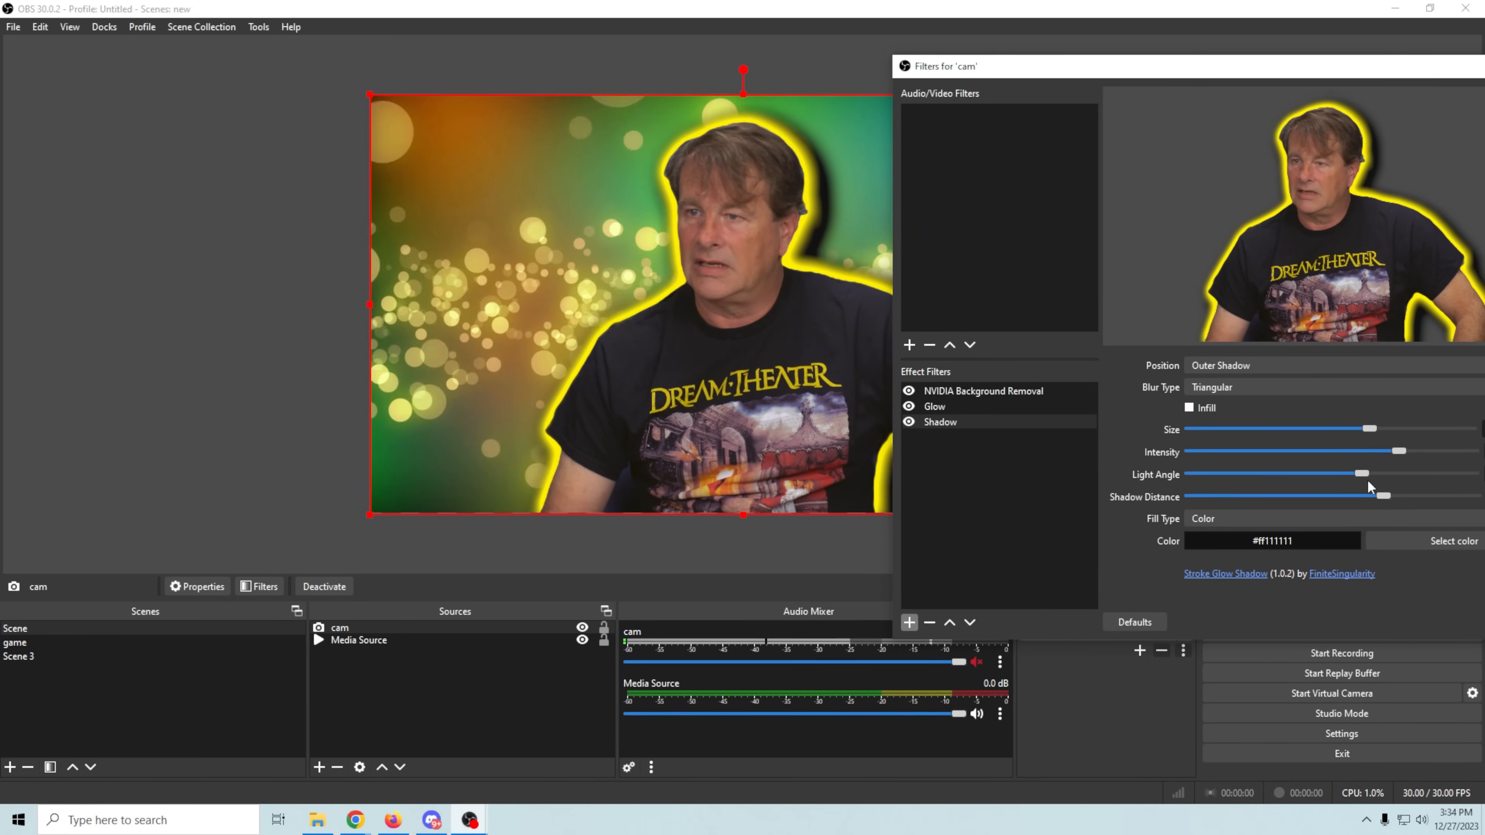
drag(1385, 495, 1435, 499)
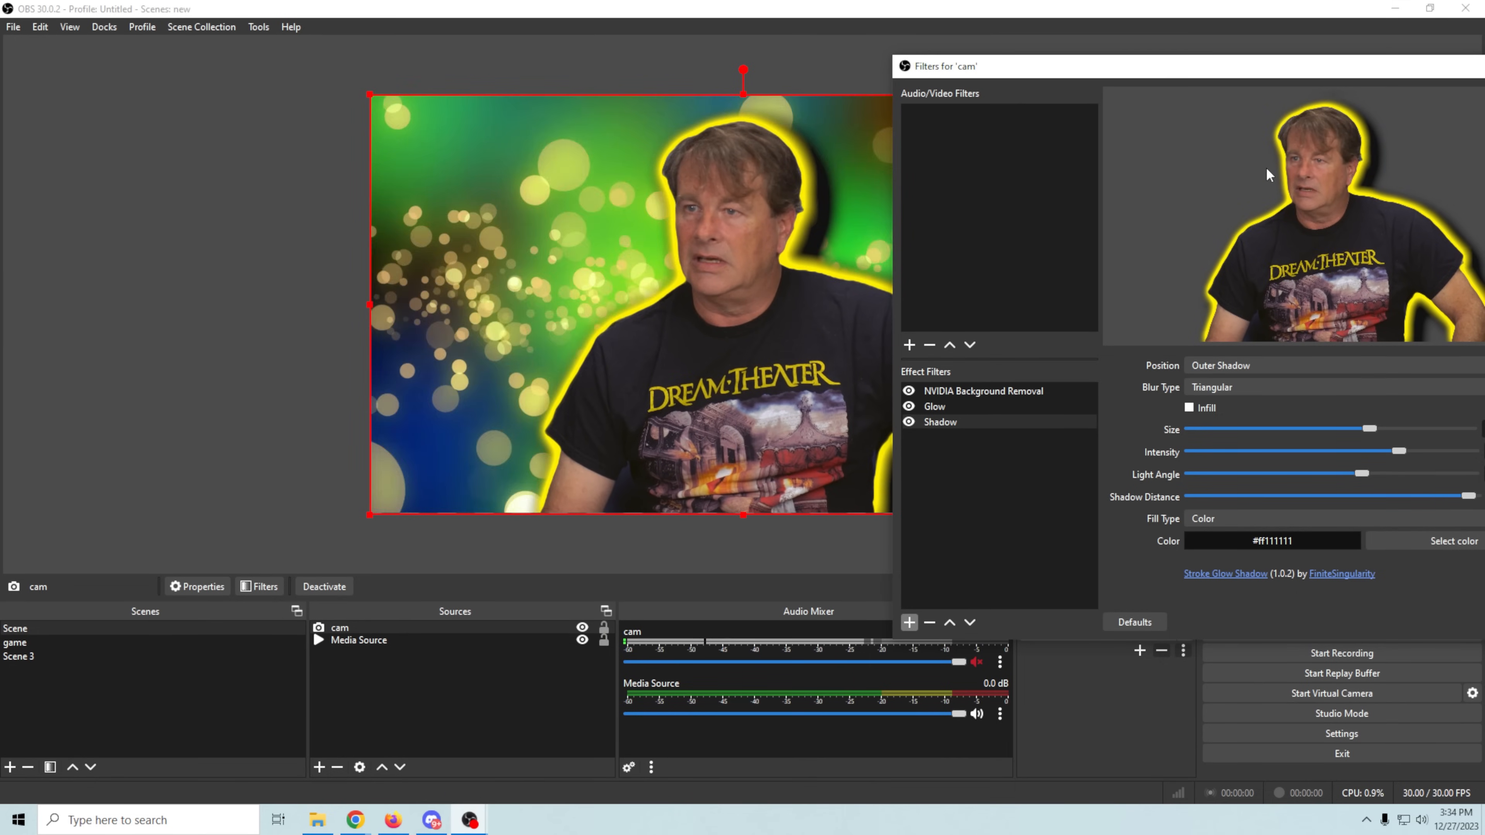
drag(1235, 77, 976, 106)
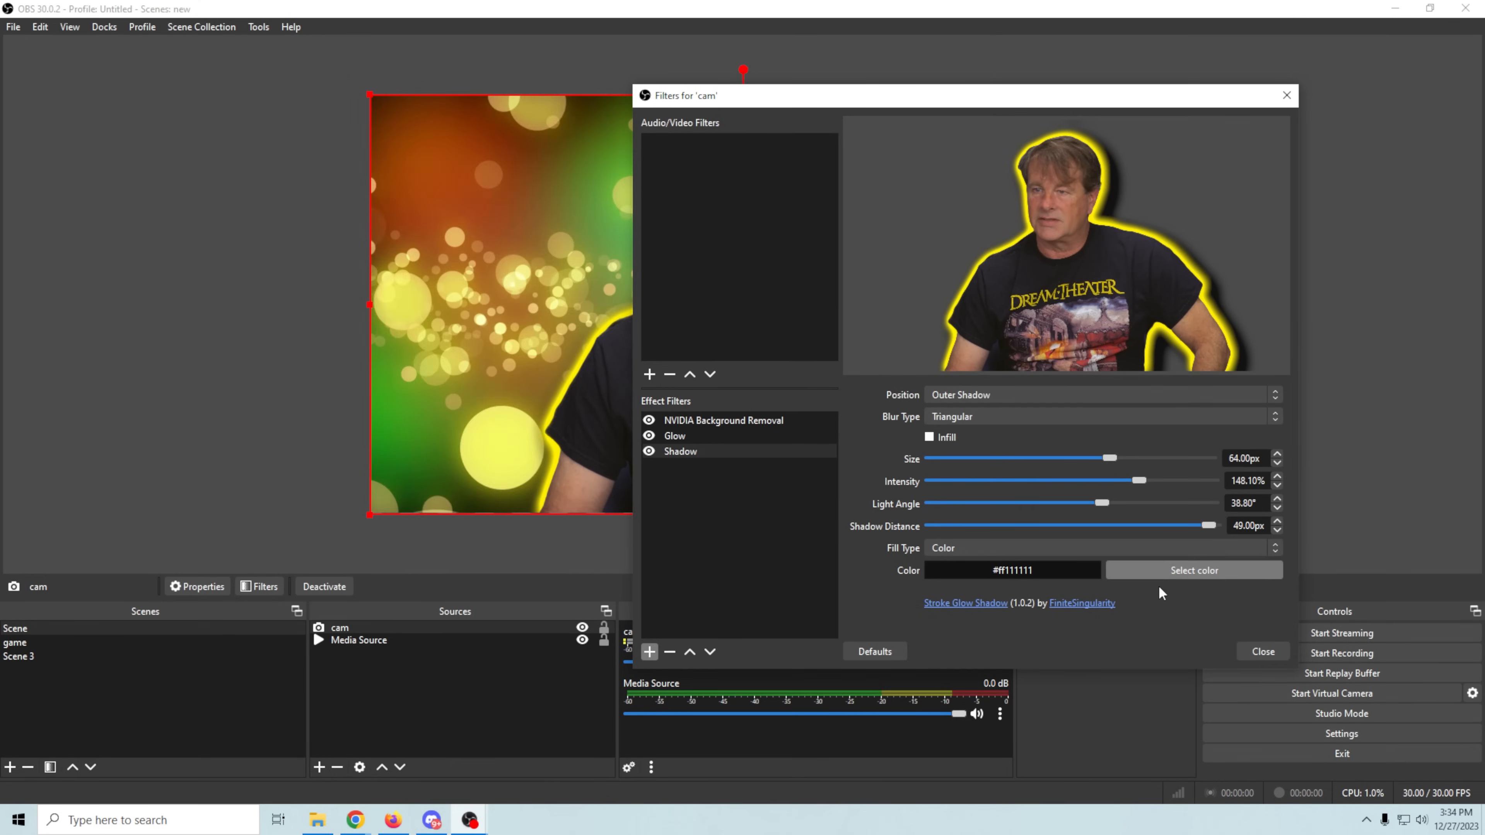
click(1266, 653)
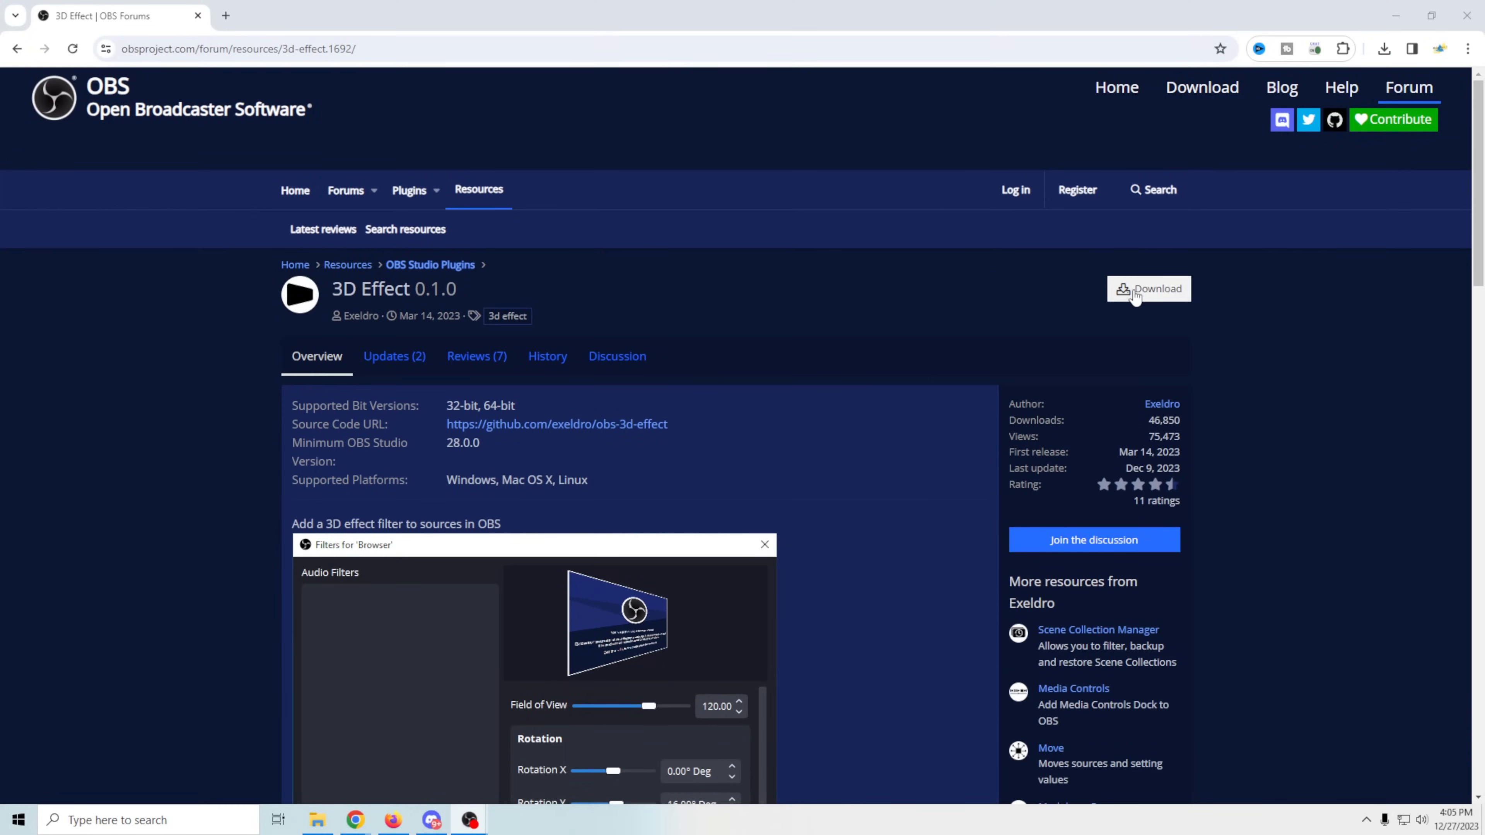
Request the download of the 3D Effect 0.1.0 plugin from its OBS Forums resource page
click(1135, 292)
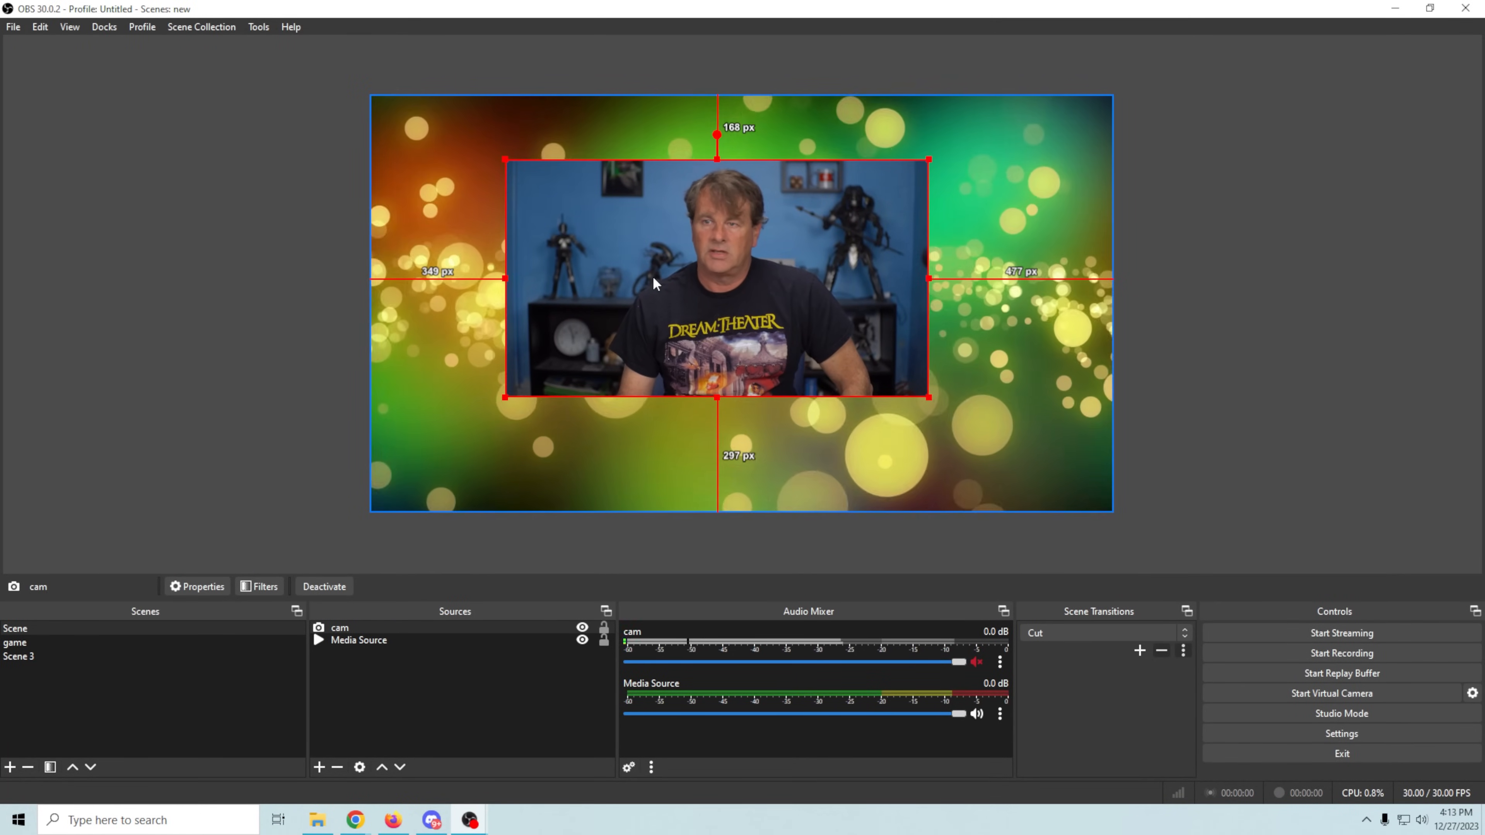
In OBS, move the cam source on the canvas to about 574 px from its left edge and 222 px from its top
drag(652, 276, 812, 277)
mouse_move(573, 357)
mouse_down()
mouse_move(521, 401)
mouse_move(551, 358)
mouse_move(554, 373)
mouse_up()
drag(803, 302, 804, 325)
click(877, 306)
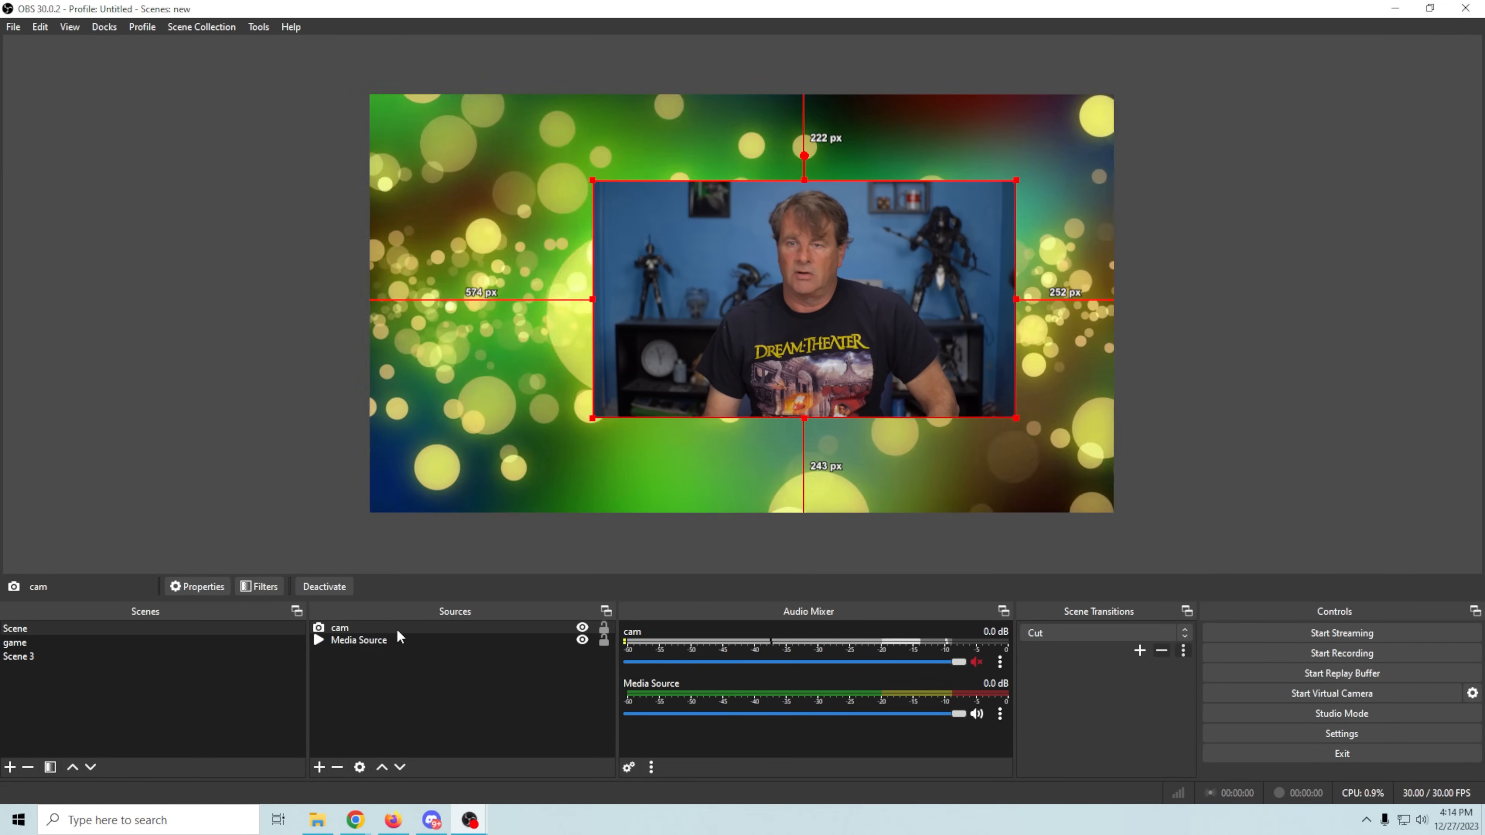
Add a 3D Effect filter to the cam source under its default name
right_click(395, 630)
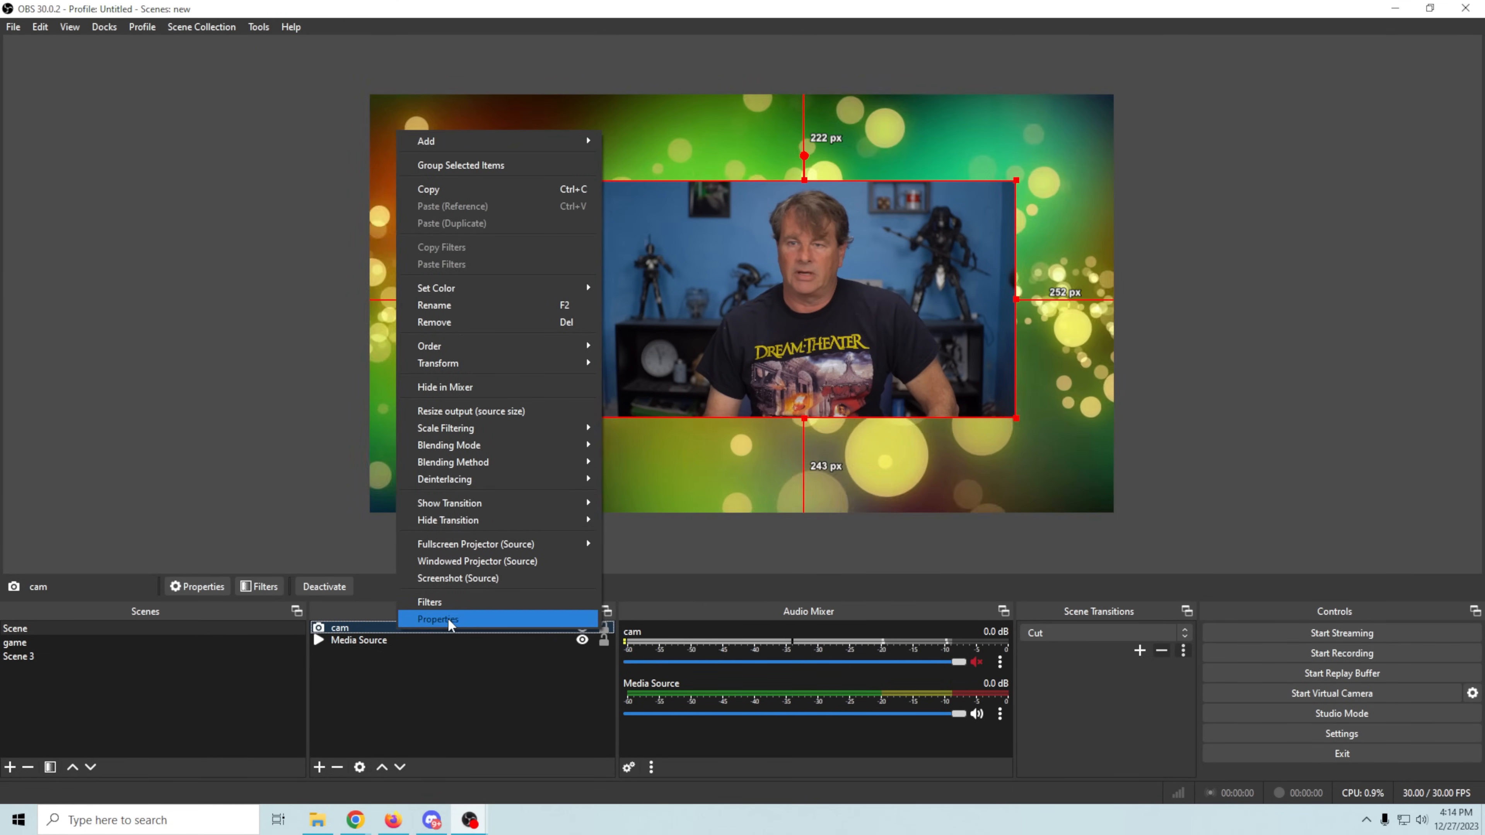
click(457, 603)
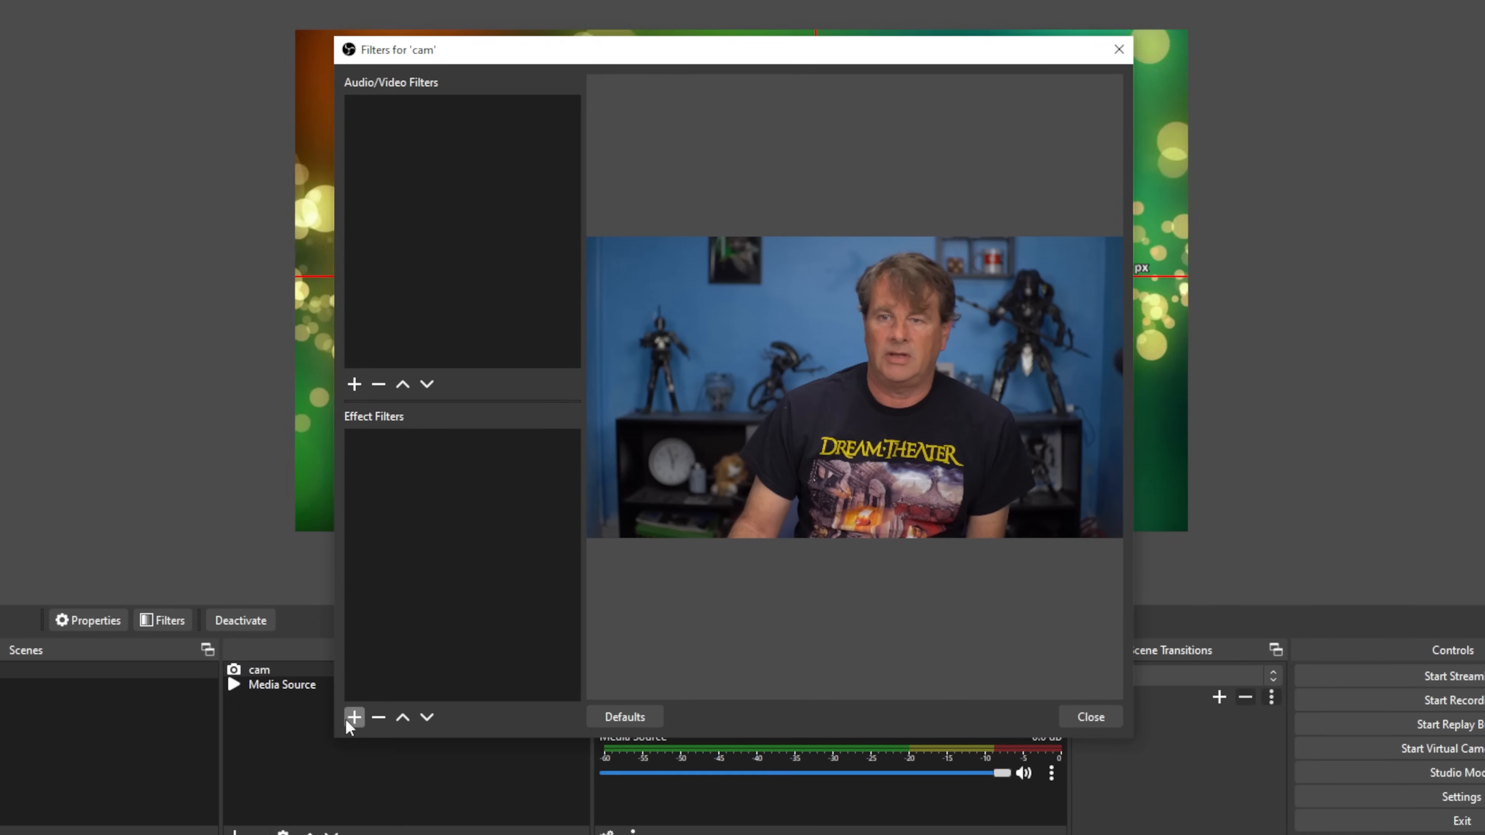
click(418, 666)
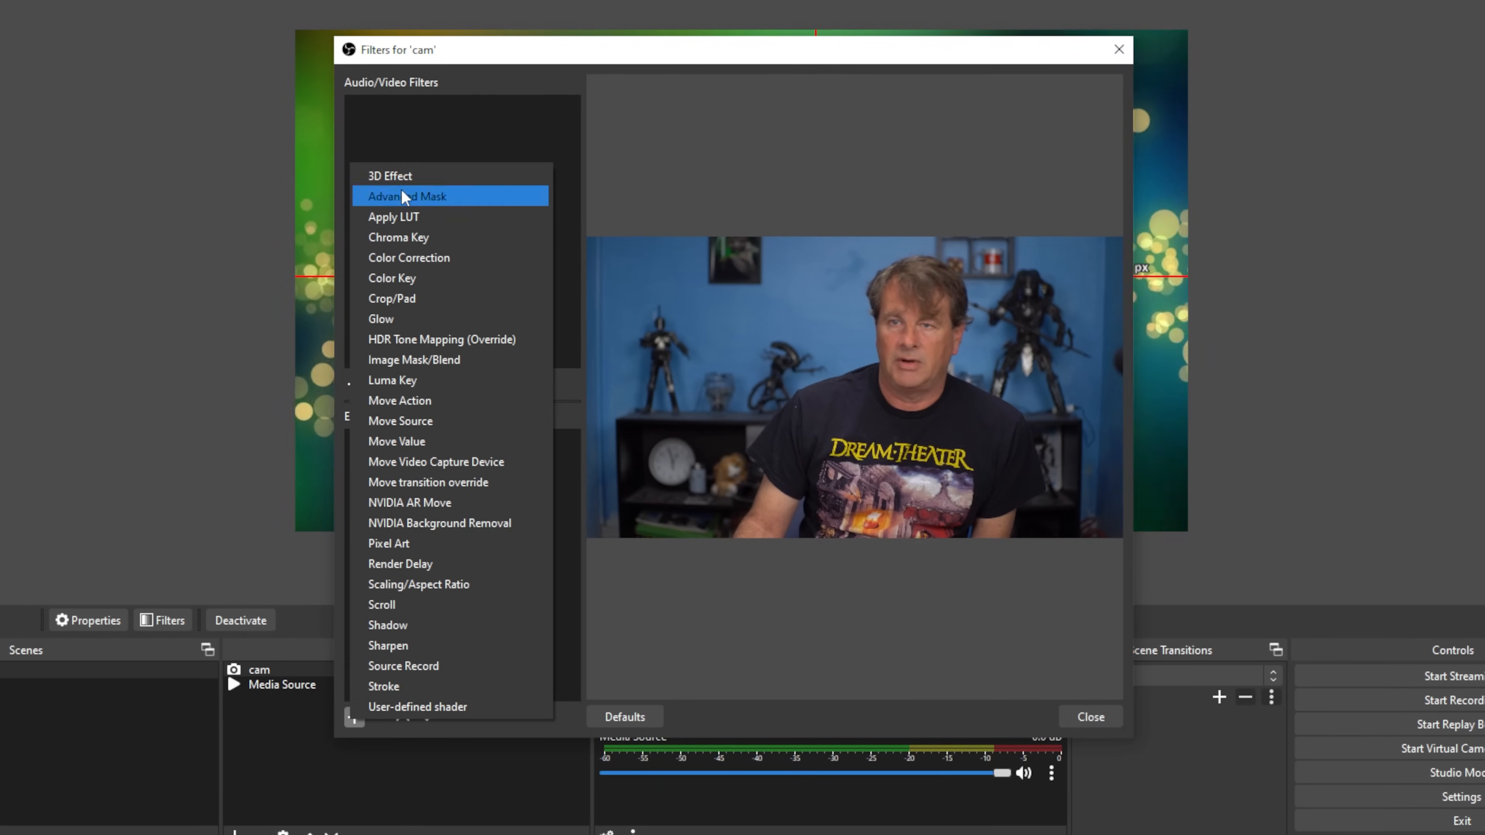
click(393, 175)
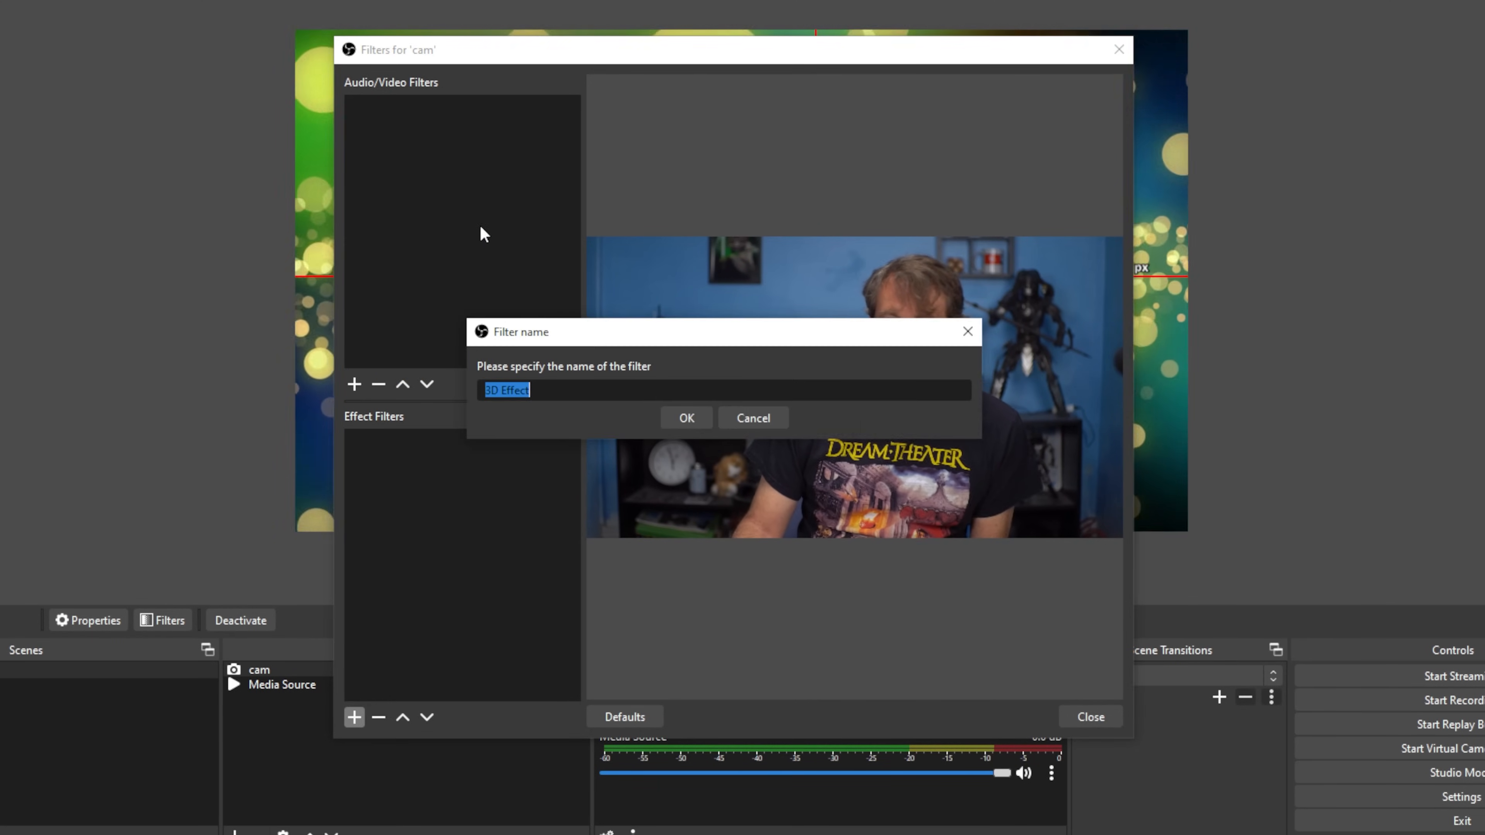
click(685, 419)
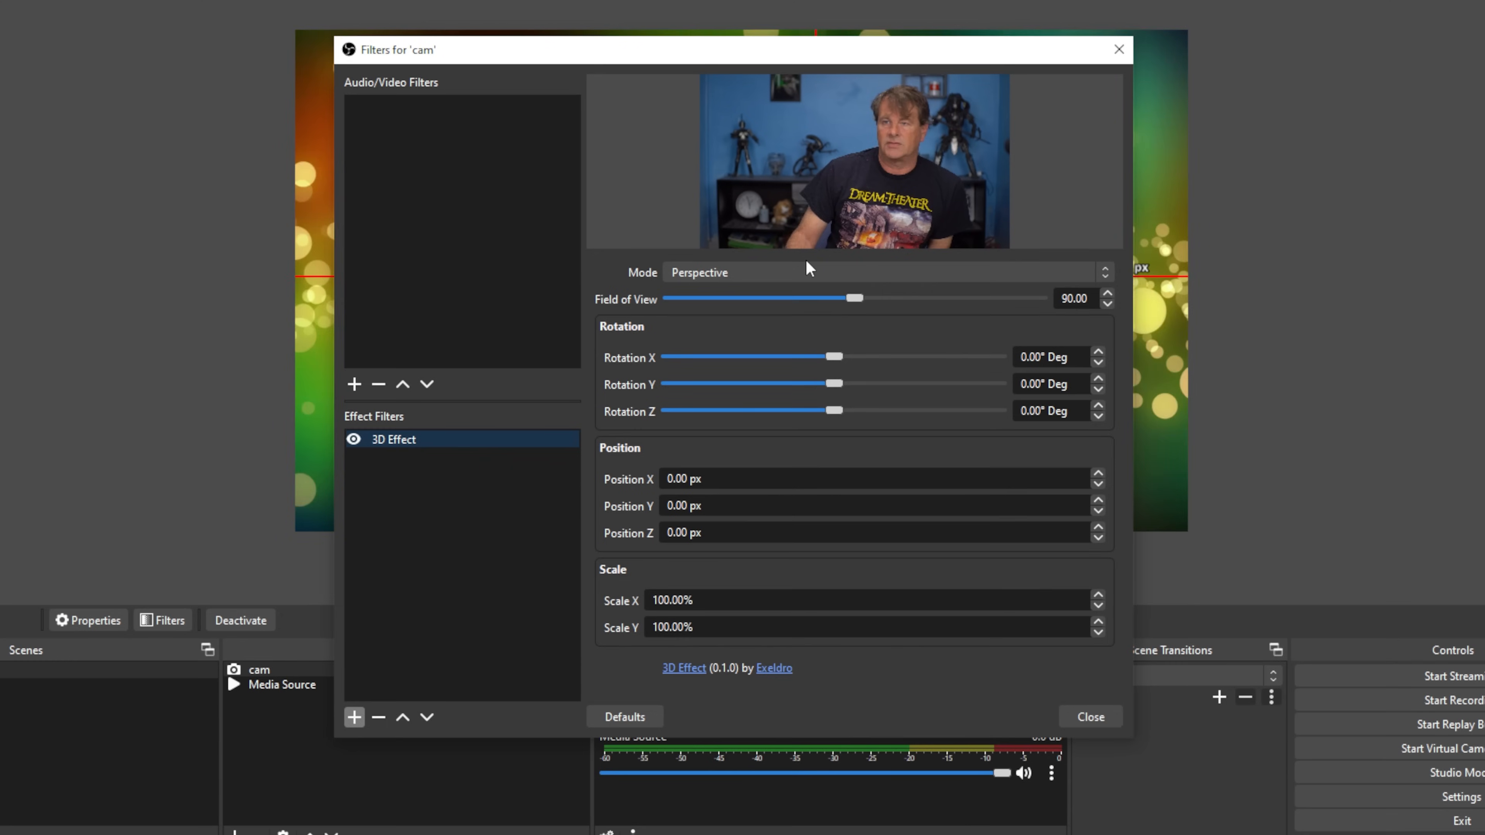
With the filter window moved off the preview, try cam's Rotation Z at 41.30°, then set field of view 130.36 and Rotation Z -0.51°
mouse_move(855, 298)
mouse_down()
mouse_move(894, 309)
mouse_move(861, 310)
mouse_up()
drag(905, 46, 498, 261)
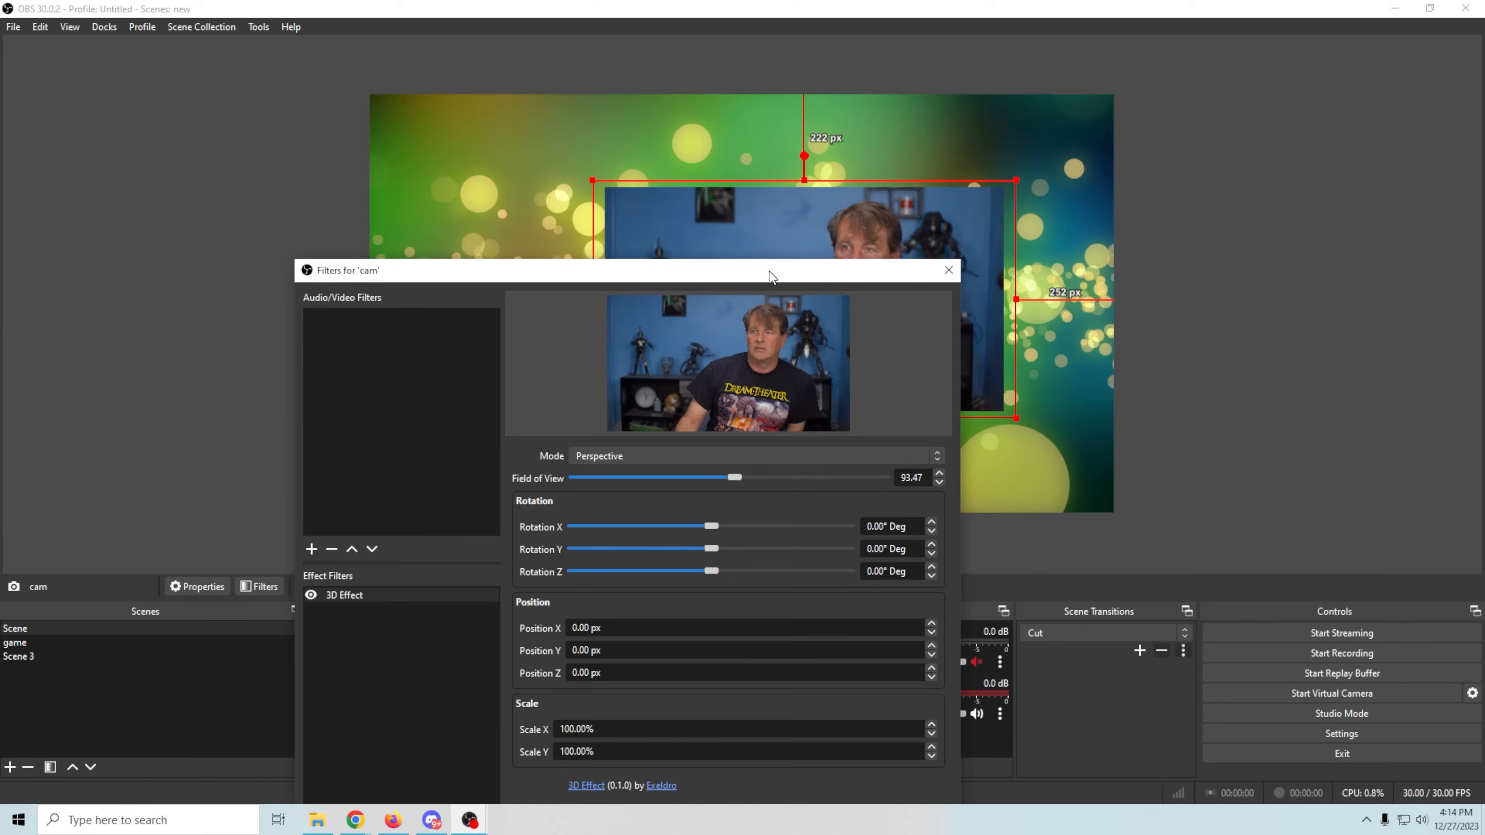
mouse_move(462, 467)
mouse_down()
mouse_move(508, 469)
mouse_move(487, 473)
mouse_up()
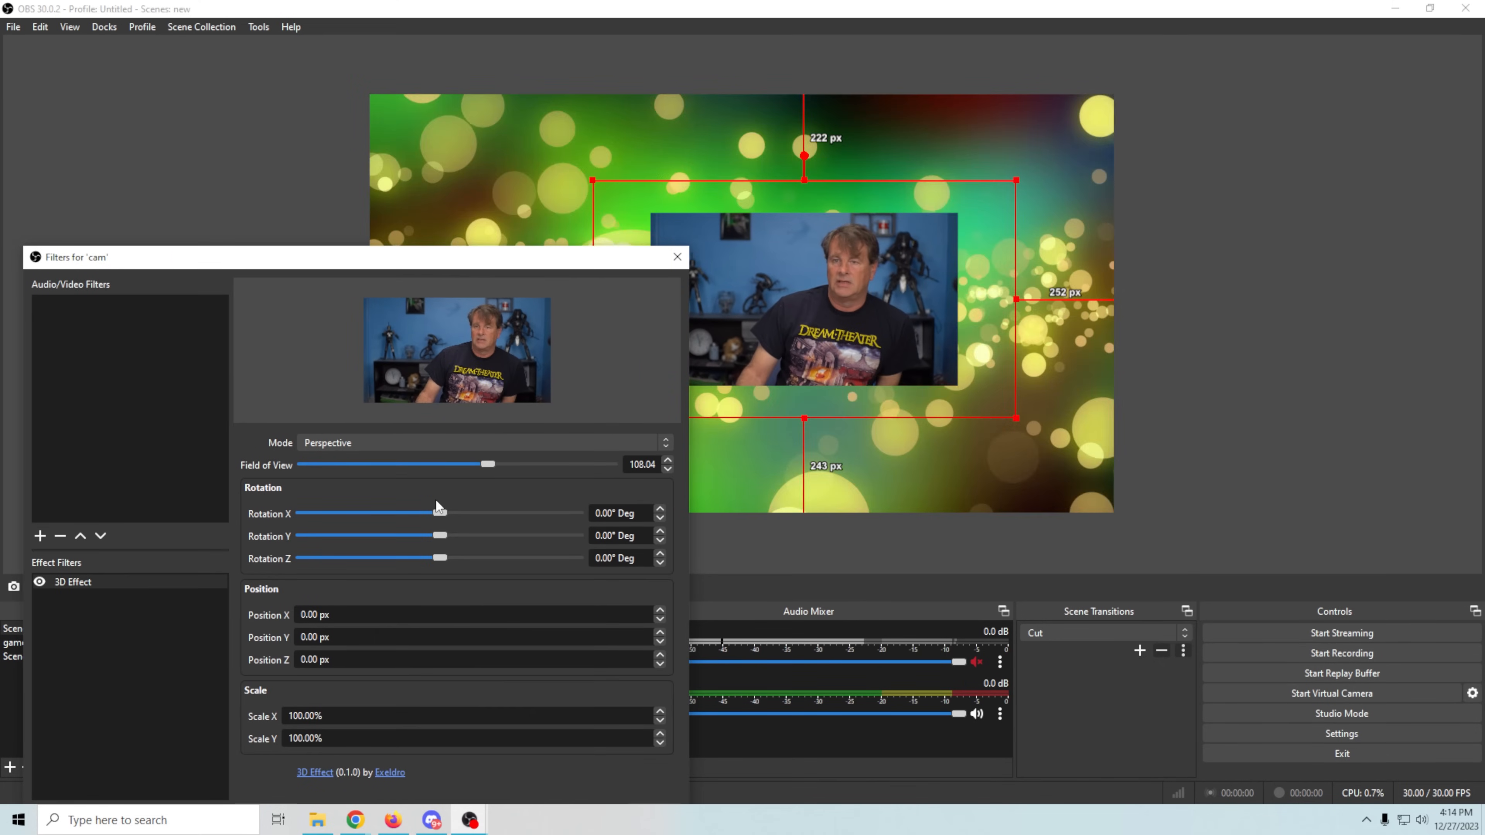
drag(439, 558, 471, 573)
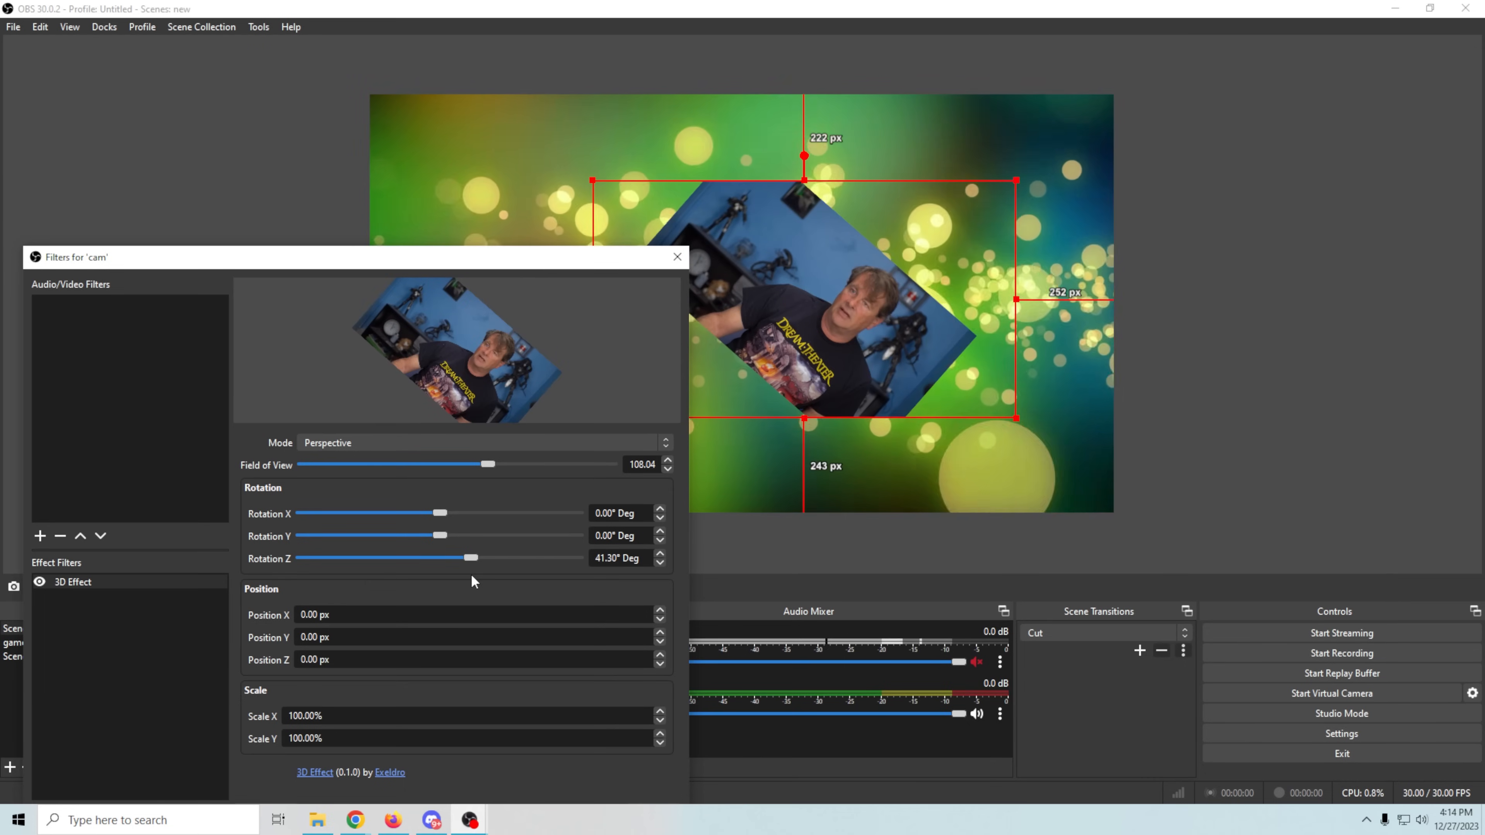
drag(489, 463, 529, 472)
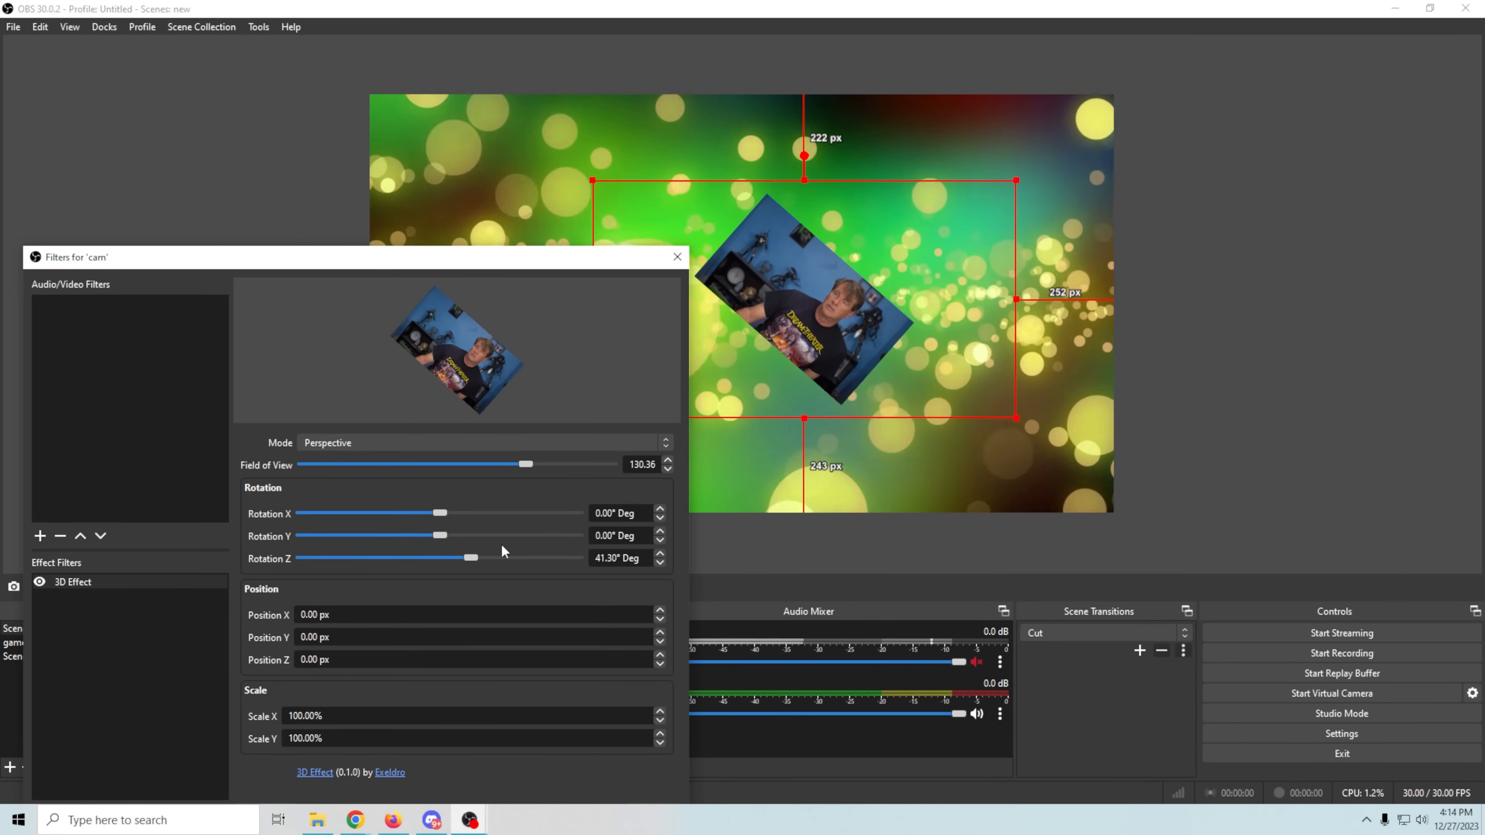
mouse_move(468, 559)
mouse_down()
mouse_move(398, 559)
mouse_move(438, 560)
mouse_up()
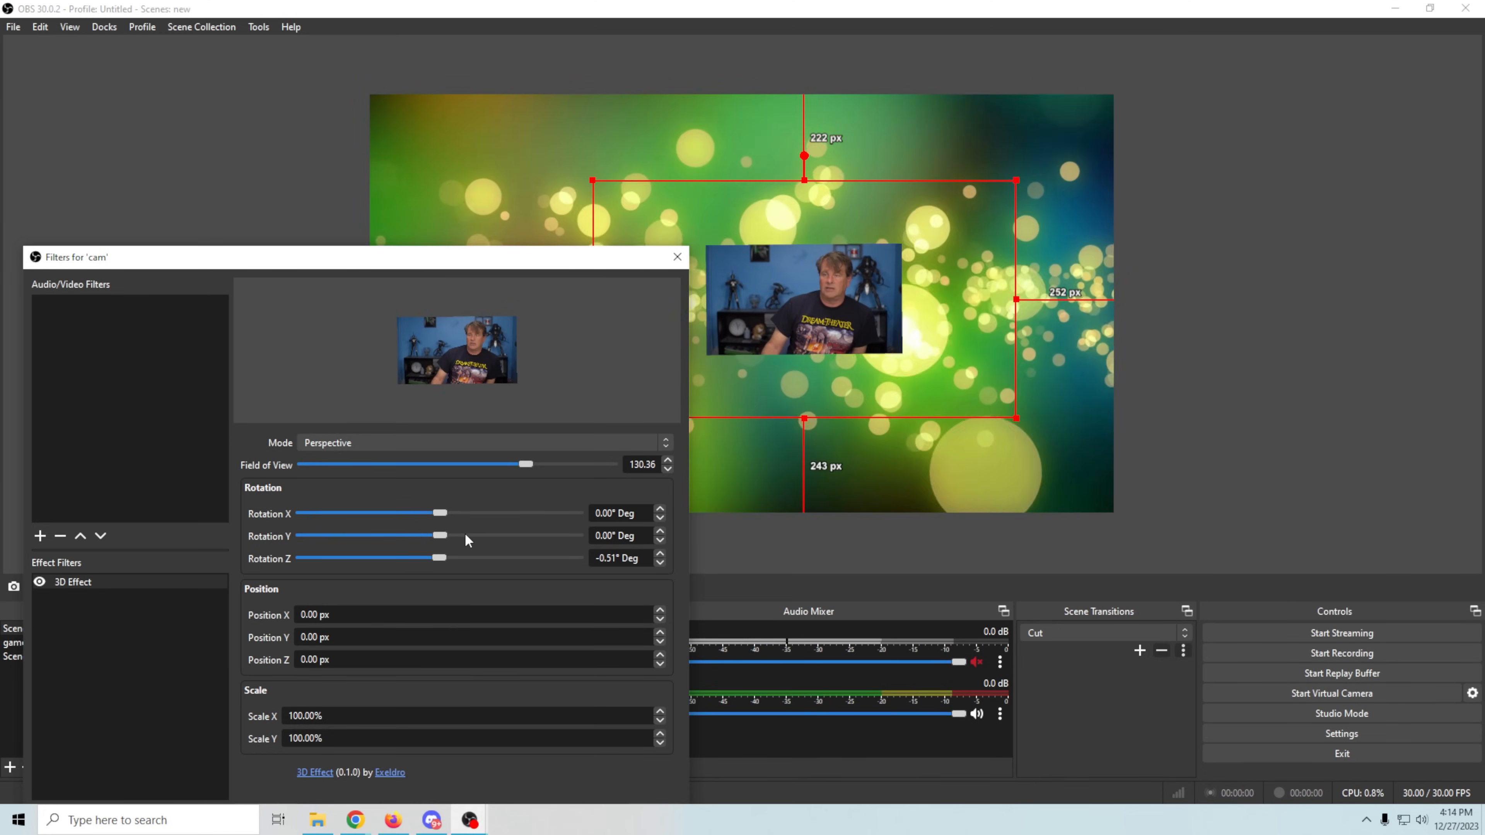
Set cam's Rotation Y to -15.81° and Rotation X to 0.51°, and move cam into the canvas's upper-right corner
mouse_move(439, 536)
mouse_down()
mouse_move(455, 536)
mouse_move(408, 537)
mouse_move(422, 538)
mouse_up()
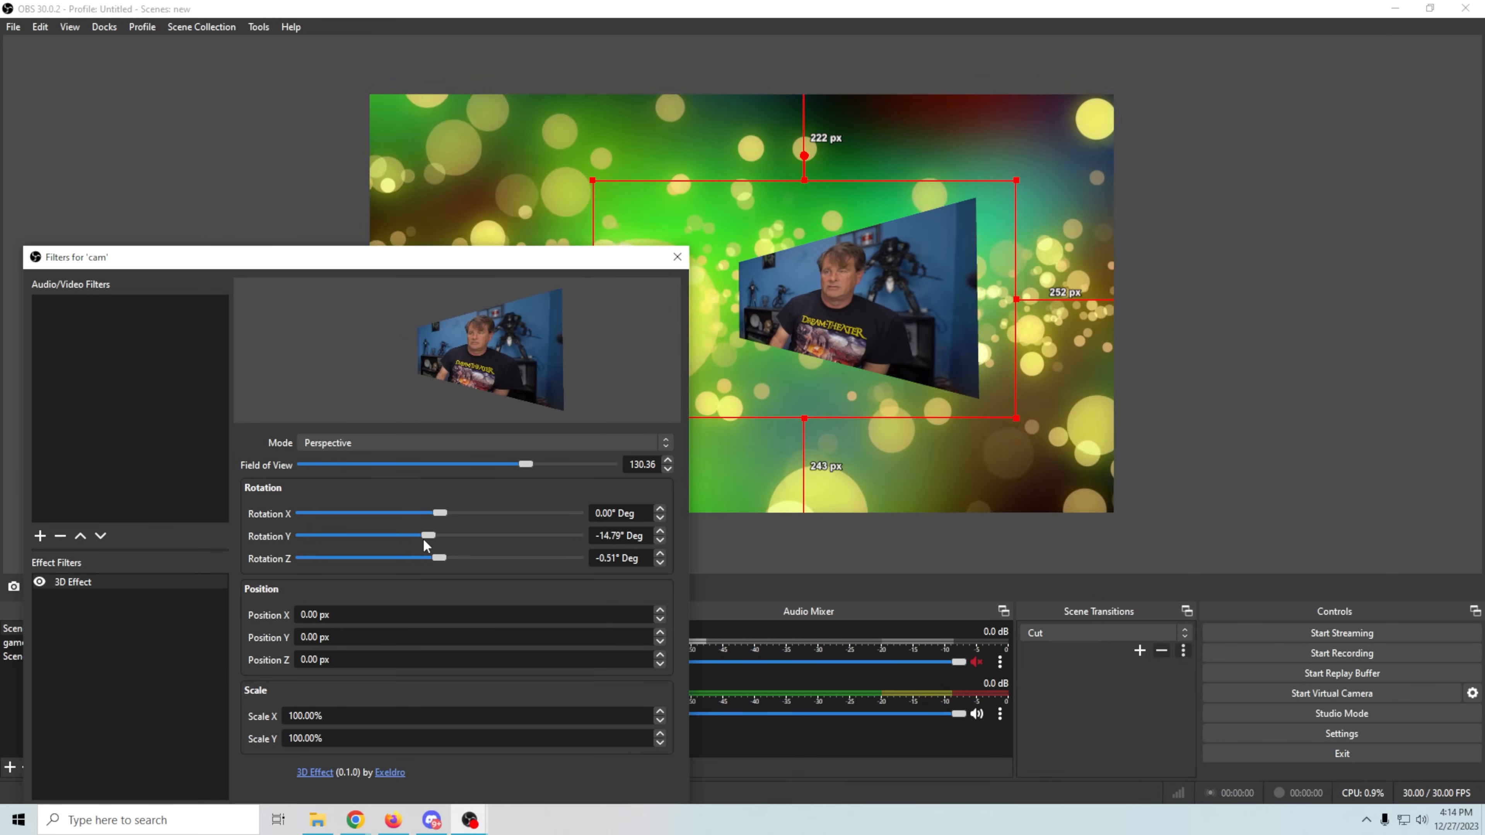
drag(927, 276, 1015, 199)
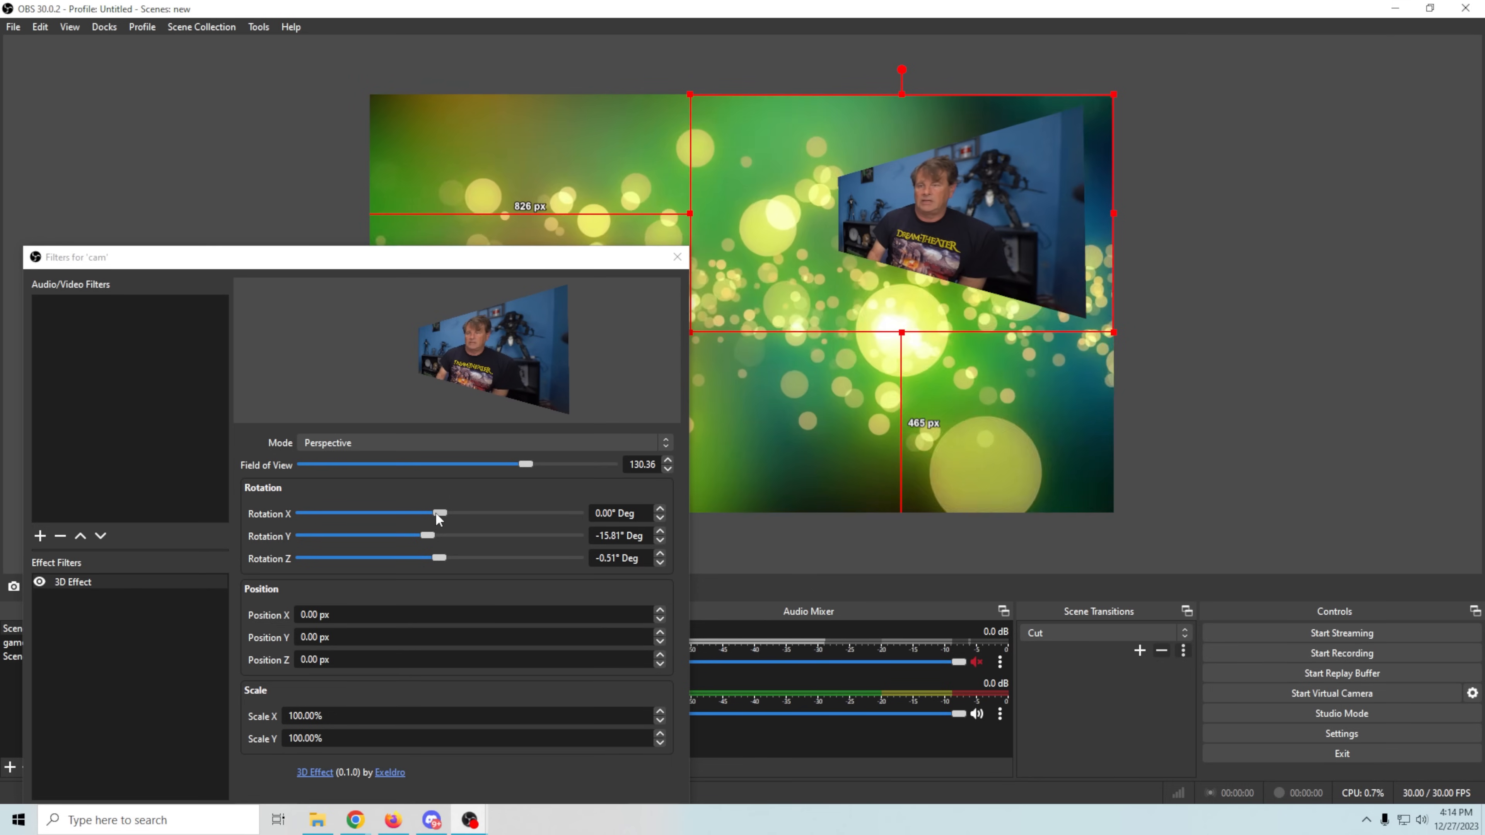
drag(437, 514, 438, 514)
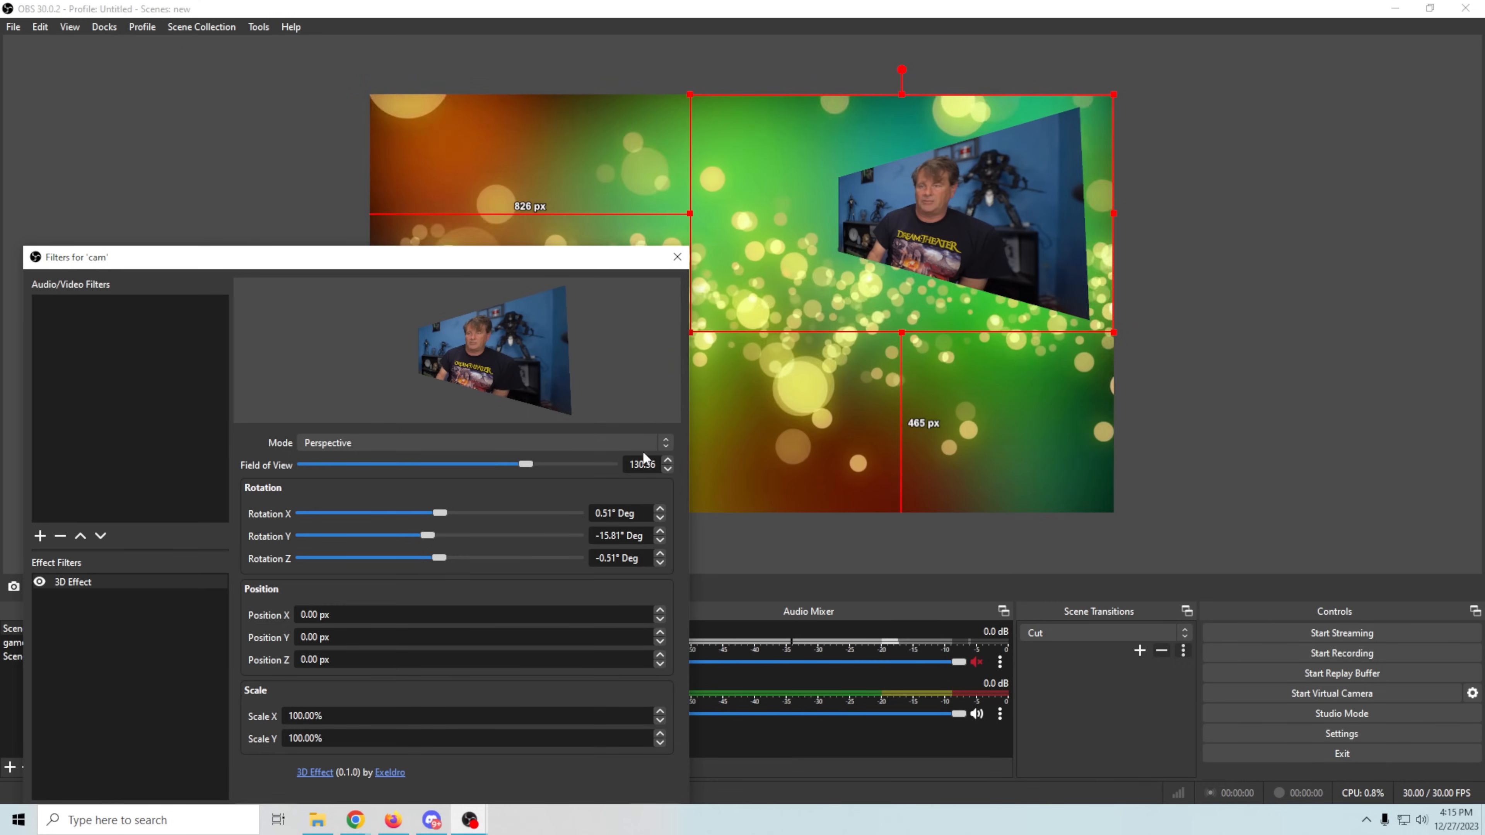
Refine cam to Rotation Y -5.61°, Rotation Z 6.63° and field of view 111.68, positioned about 798 px from the canvas's left edge, and close its filters
drag(420, 535, 428, 536)
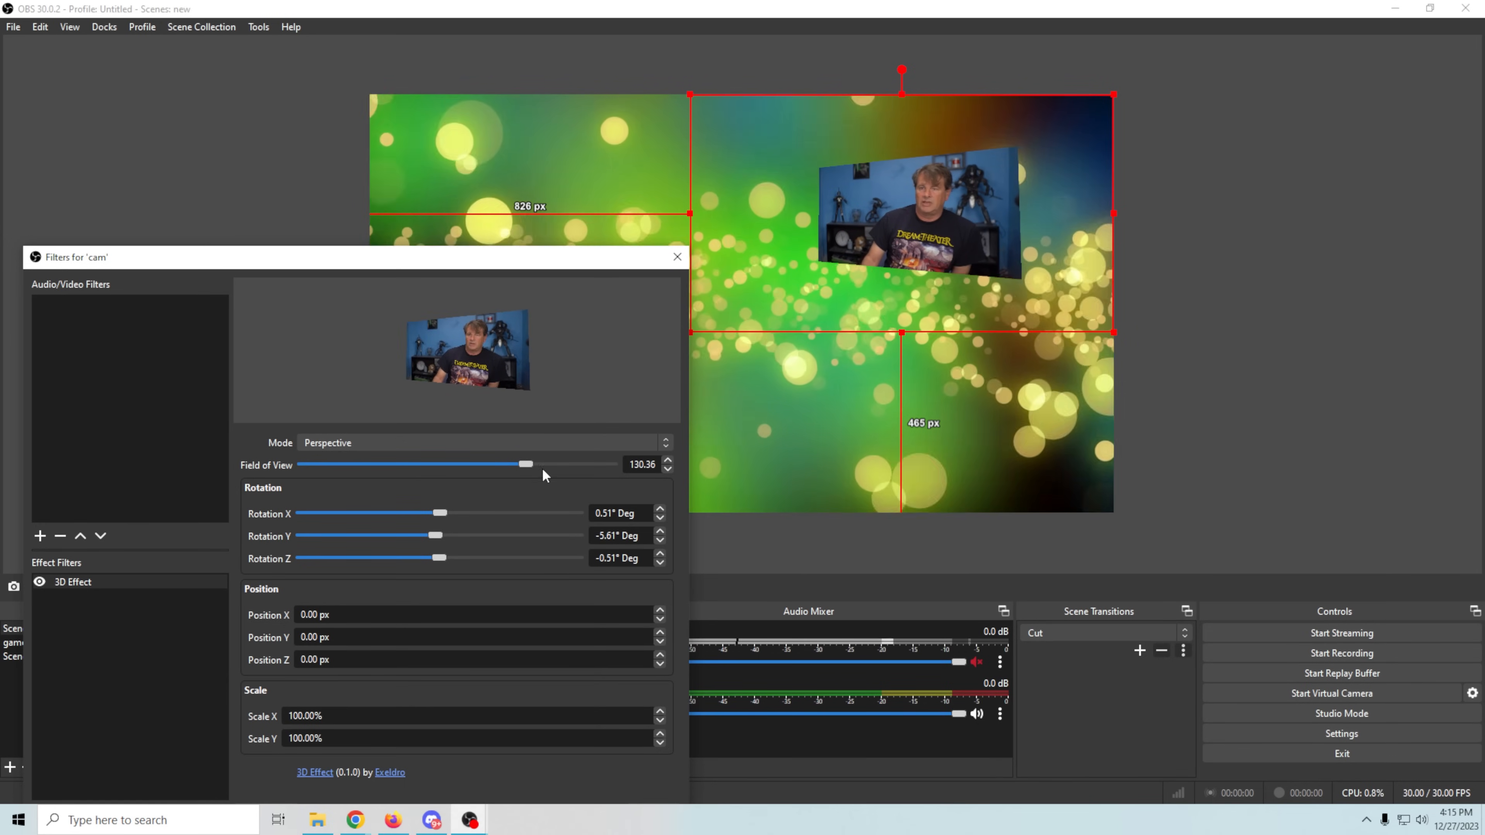
drag(519, 464, 483, 468)
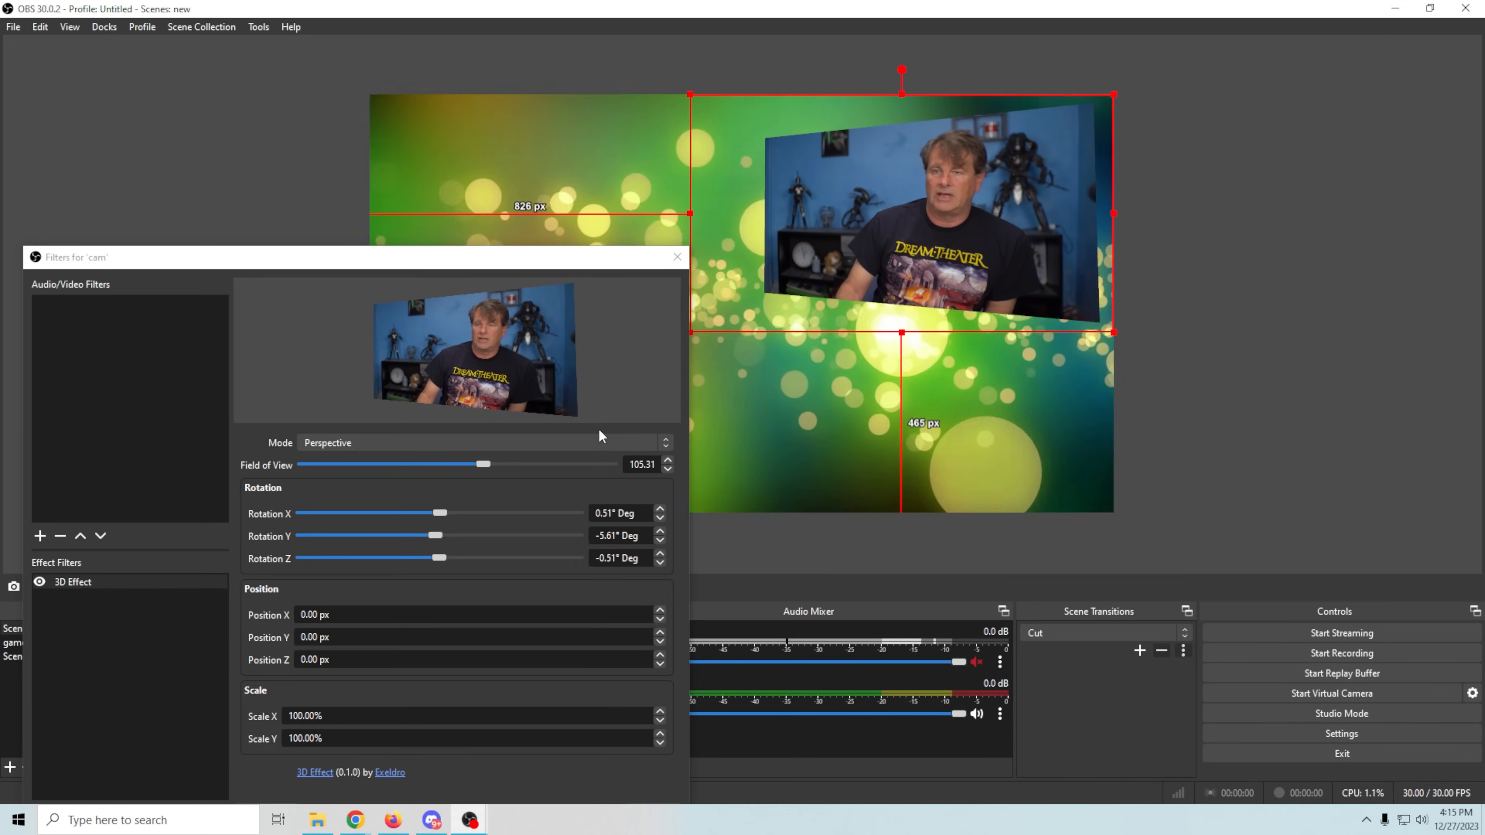
drag(440, 558, 445, 556)
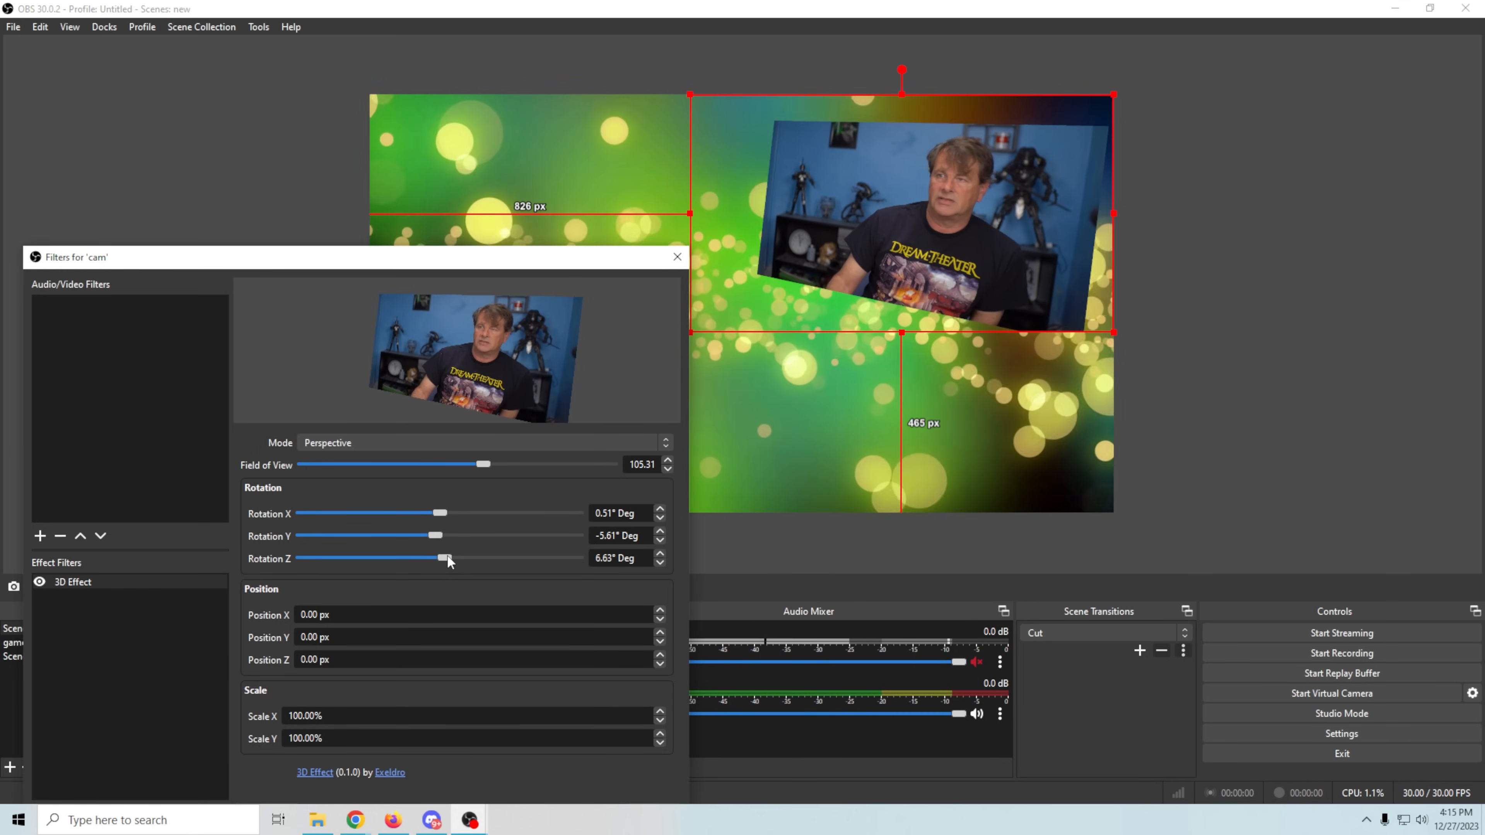
drag(942, 278, 931, 266)
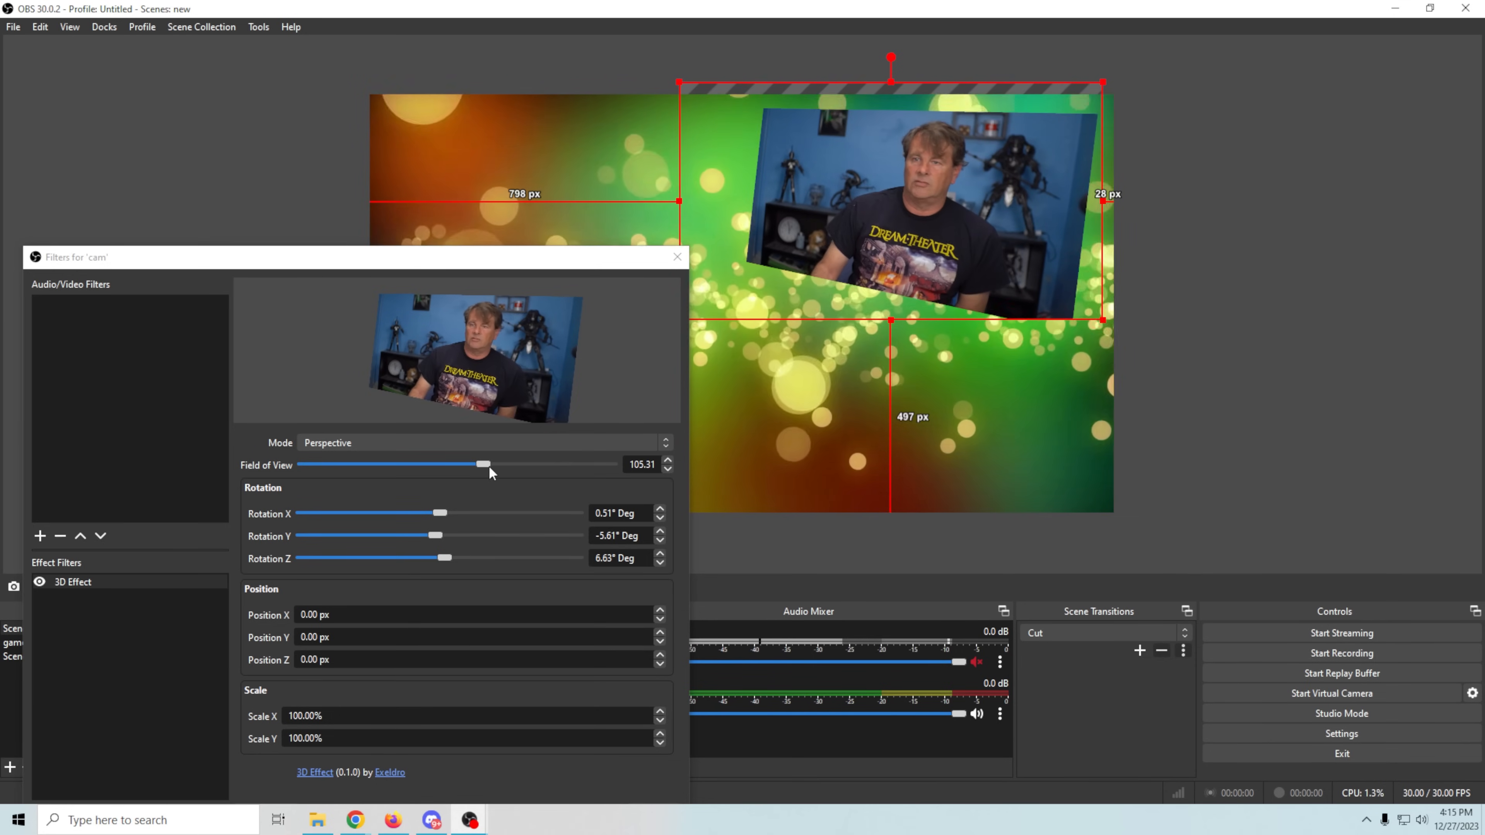
drag(484, 464, 493, 465)
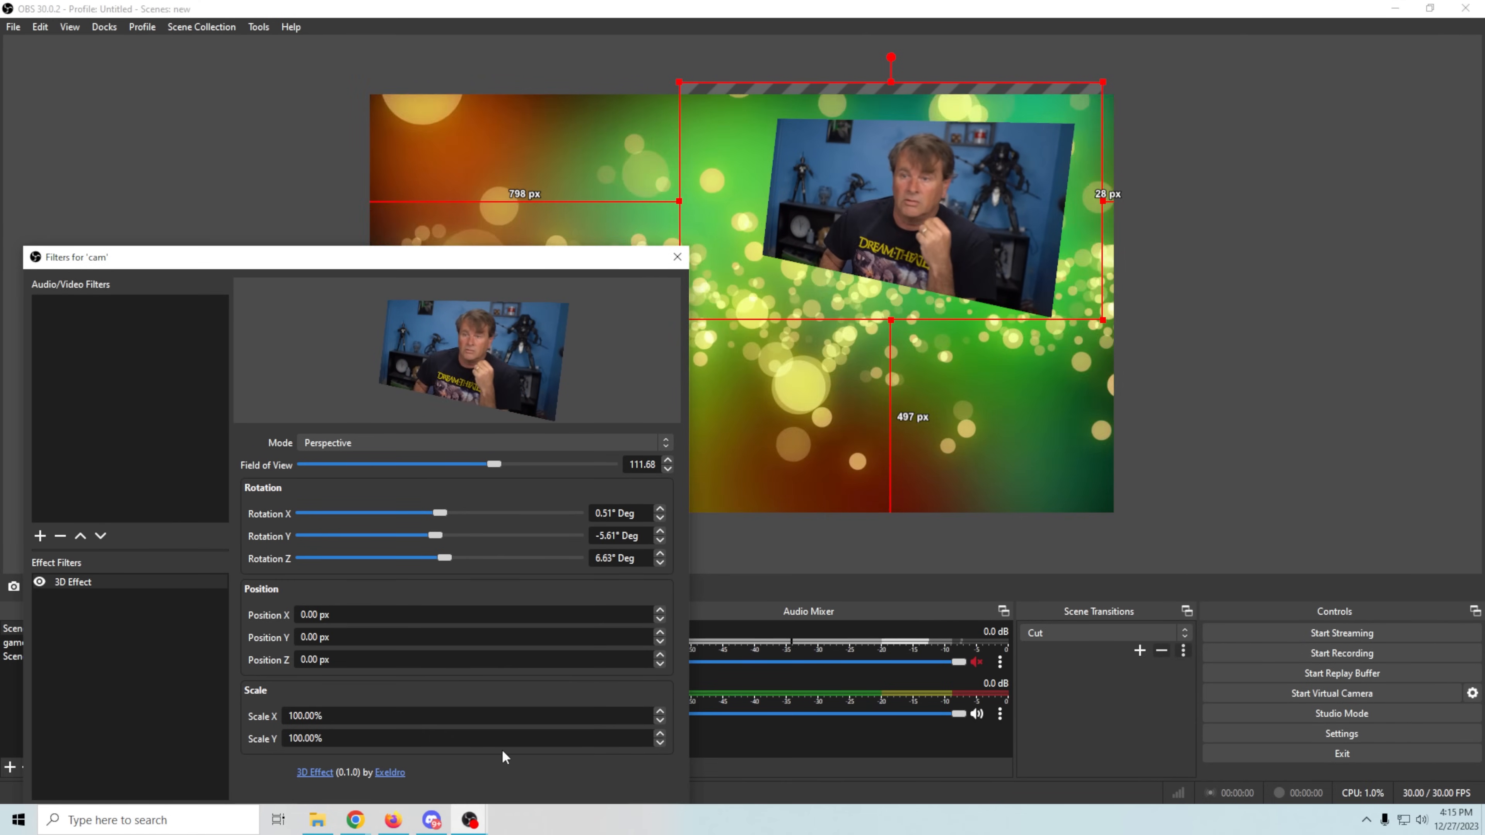
drag(534, 267, 875, 155)
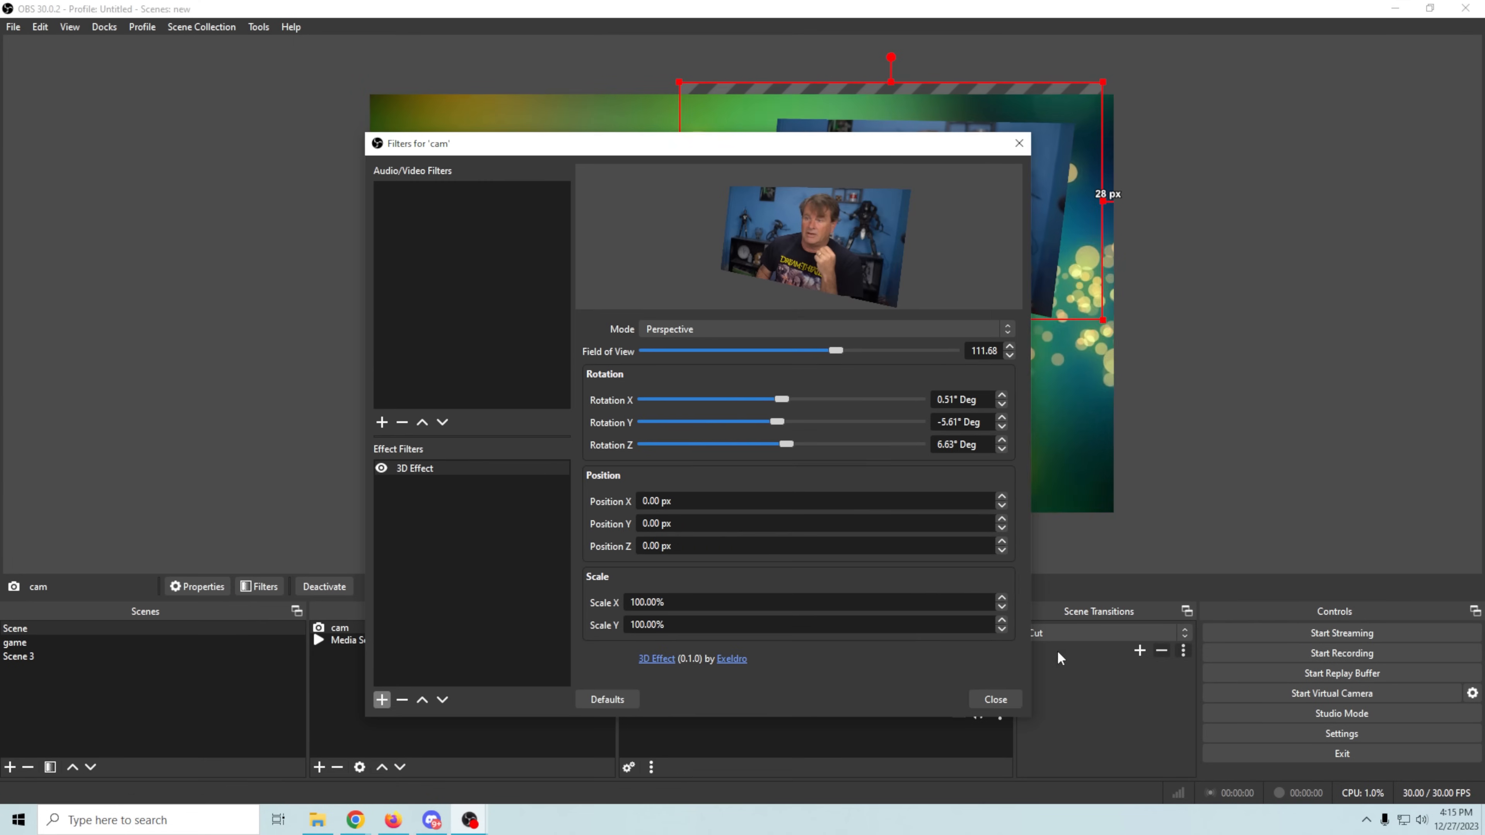
click(995, 699)
Add a 3D Effect filter to the Media Source background under its default name
click(368, 639)
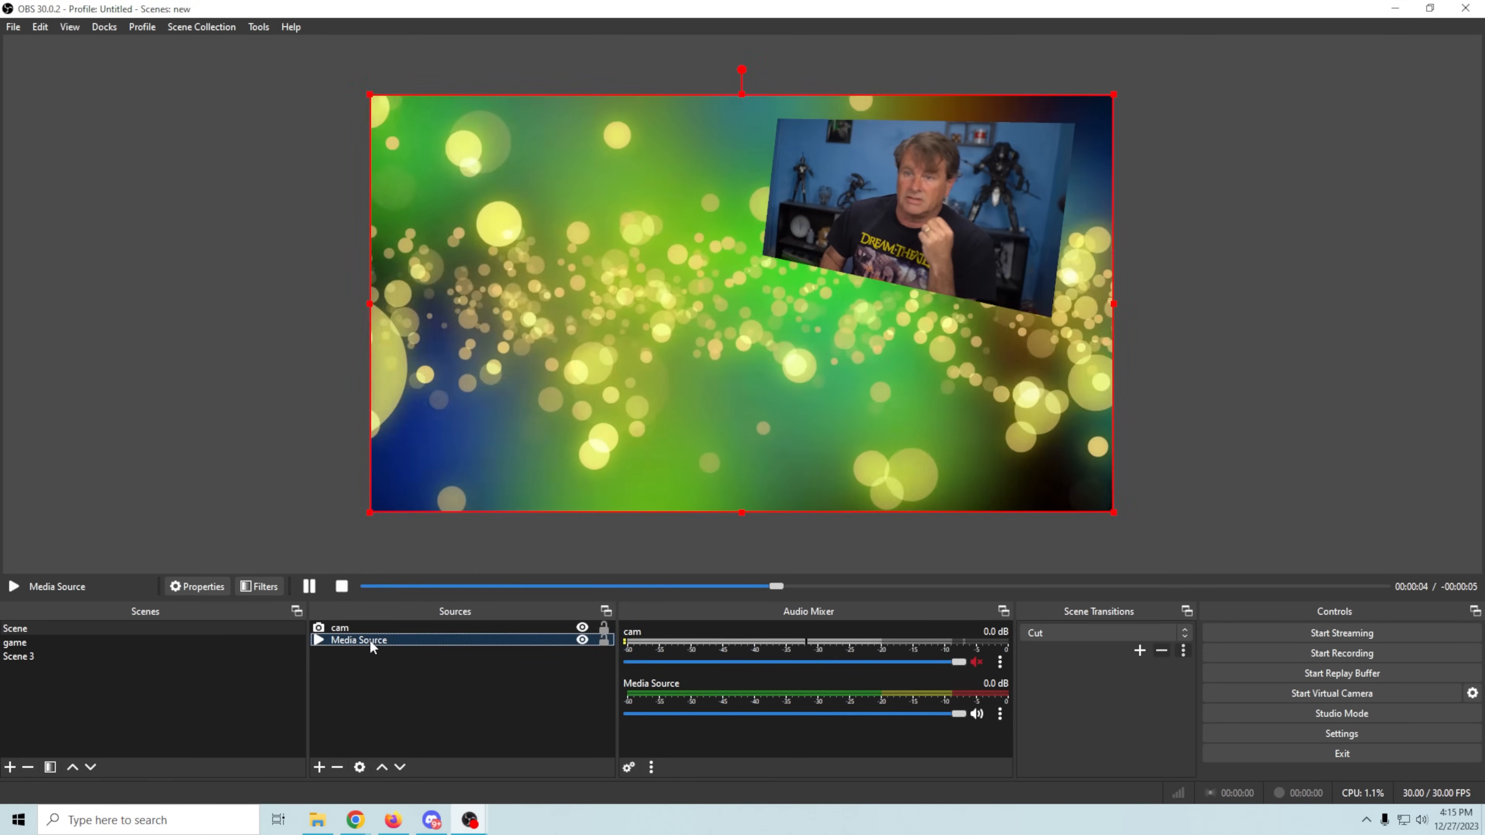
right_click(369, 639)
click(403, 612)
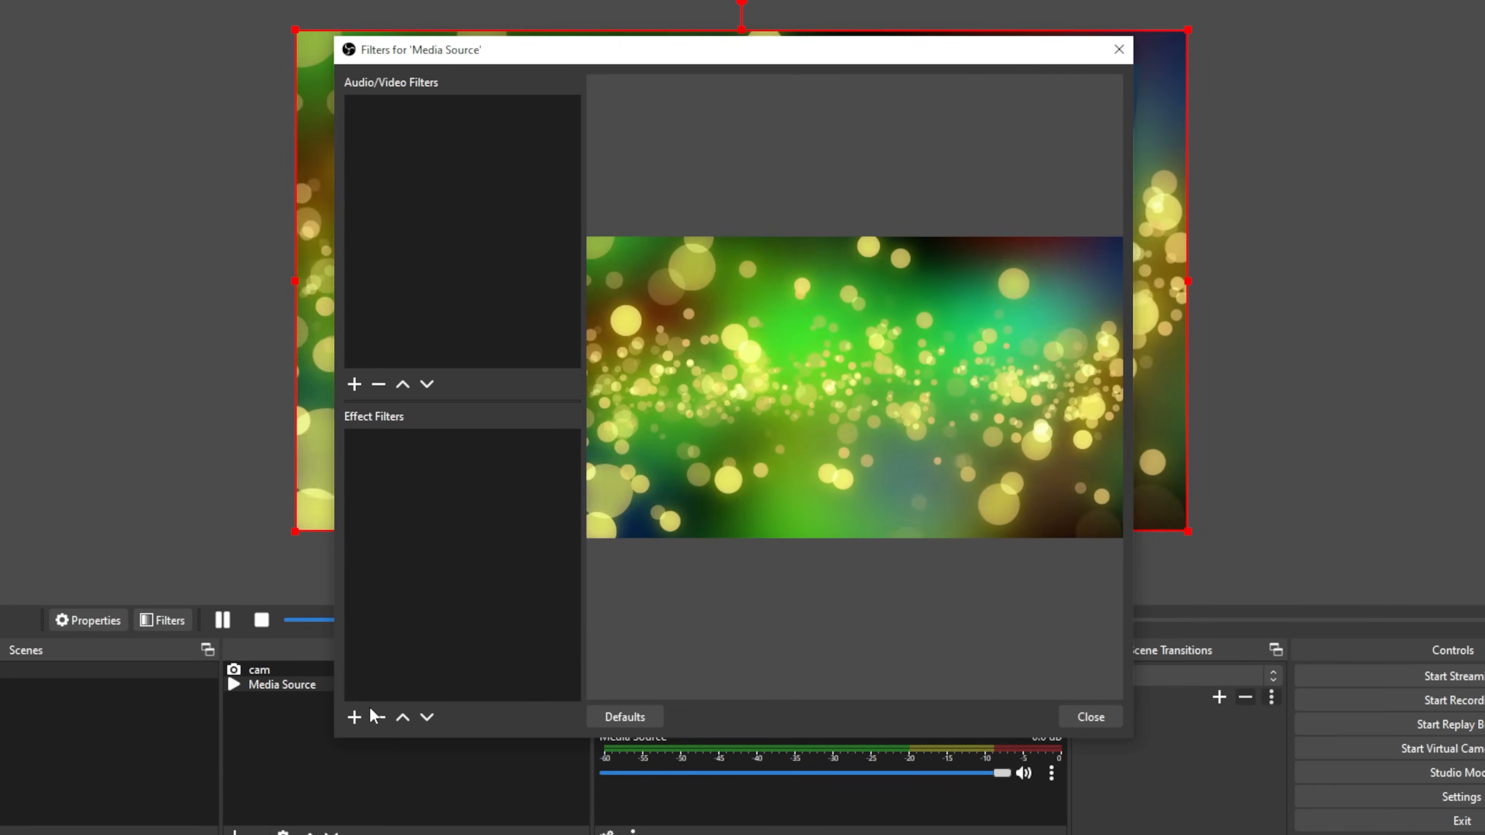
click(354, 716)
click(432, 166)
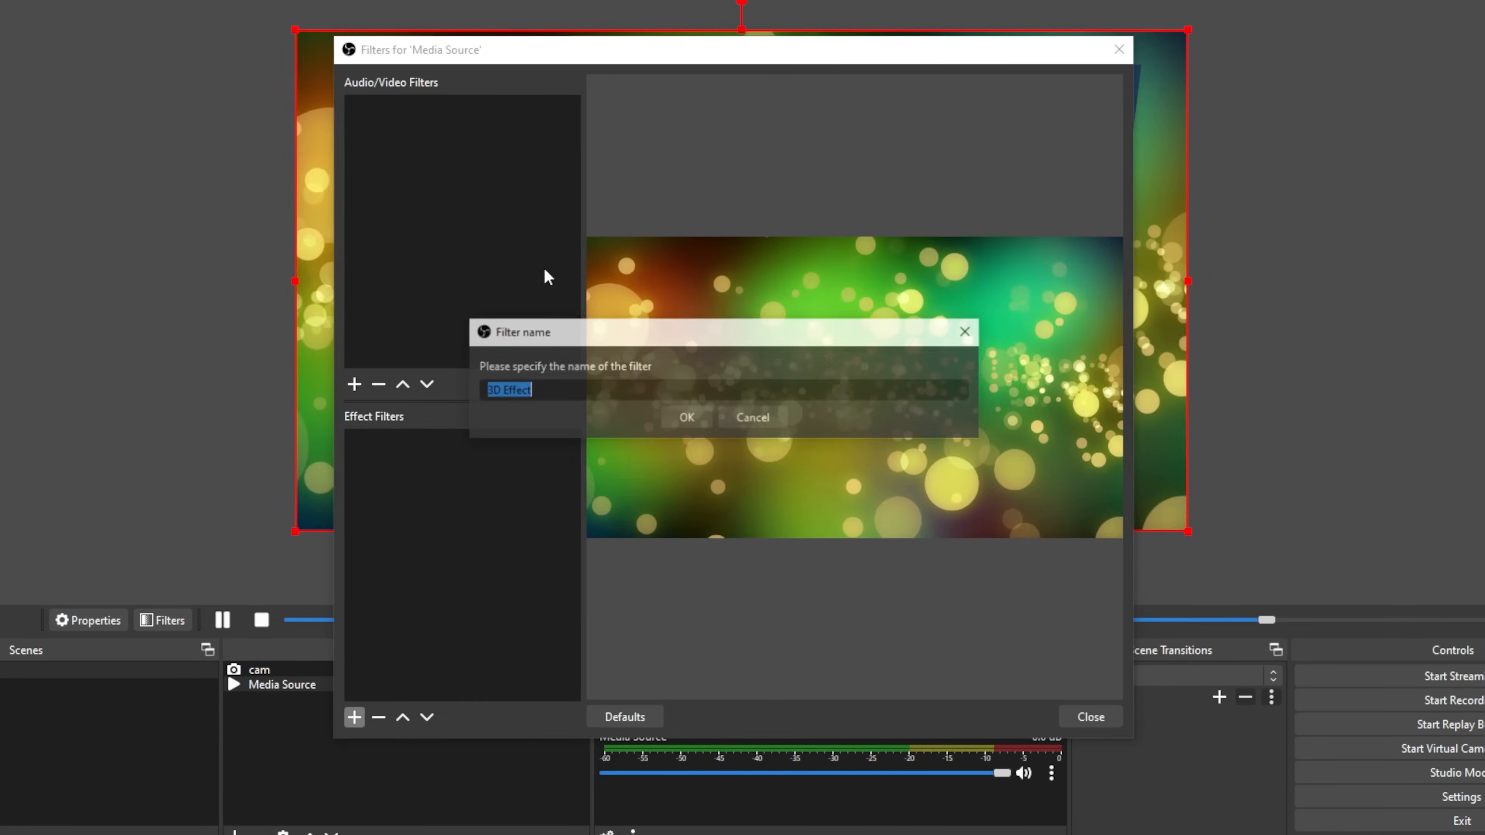
click(690, 419)
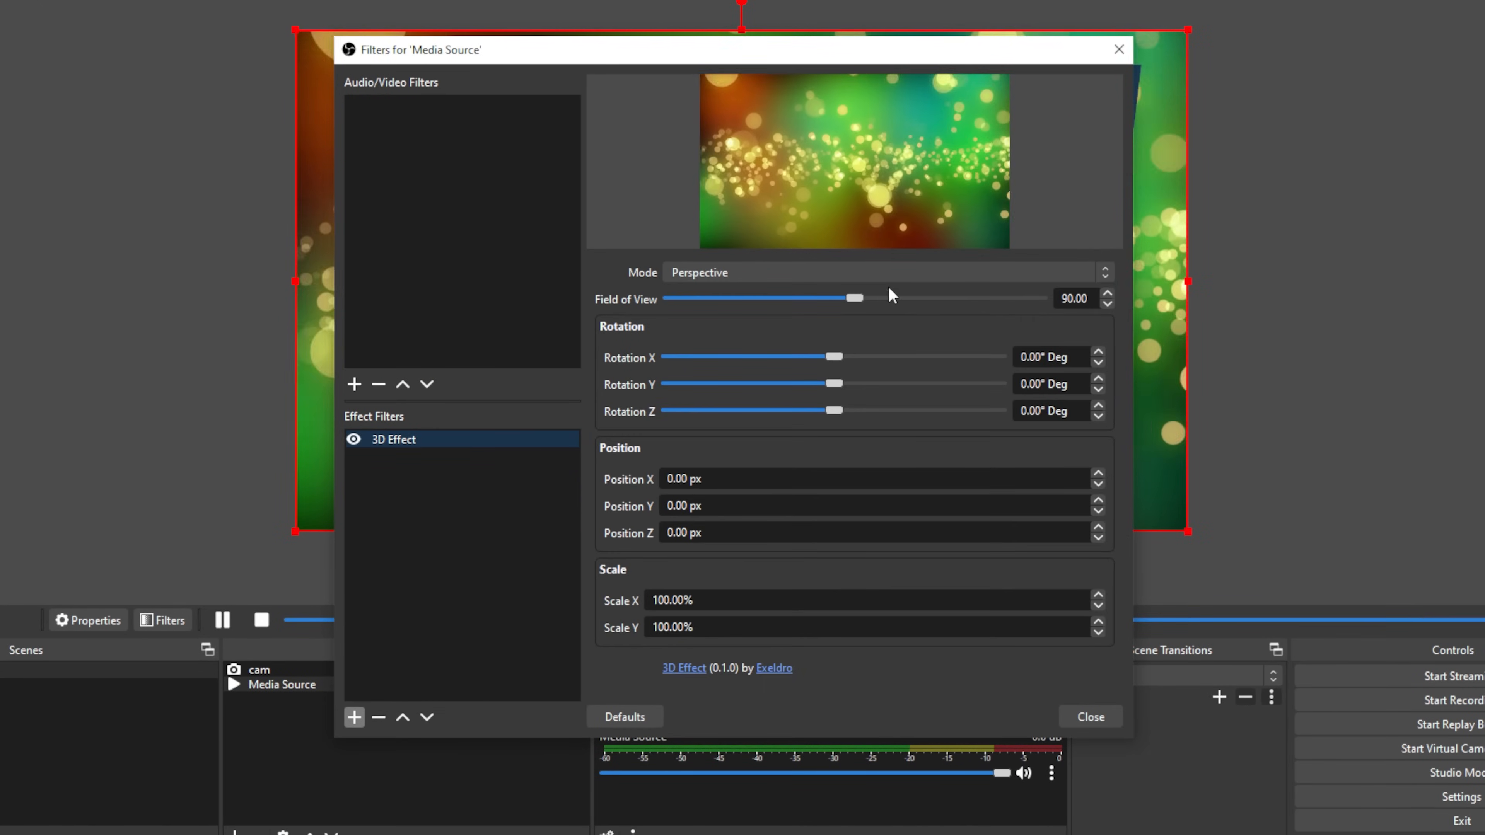
Tilt Media Source with field of view 101.21 and Rotation X 9.69°, keeping the filter window clear of the preview
drag(853, 298, 877, 298)
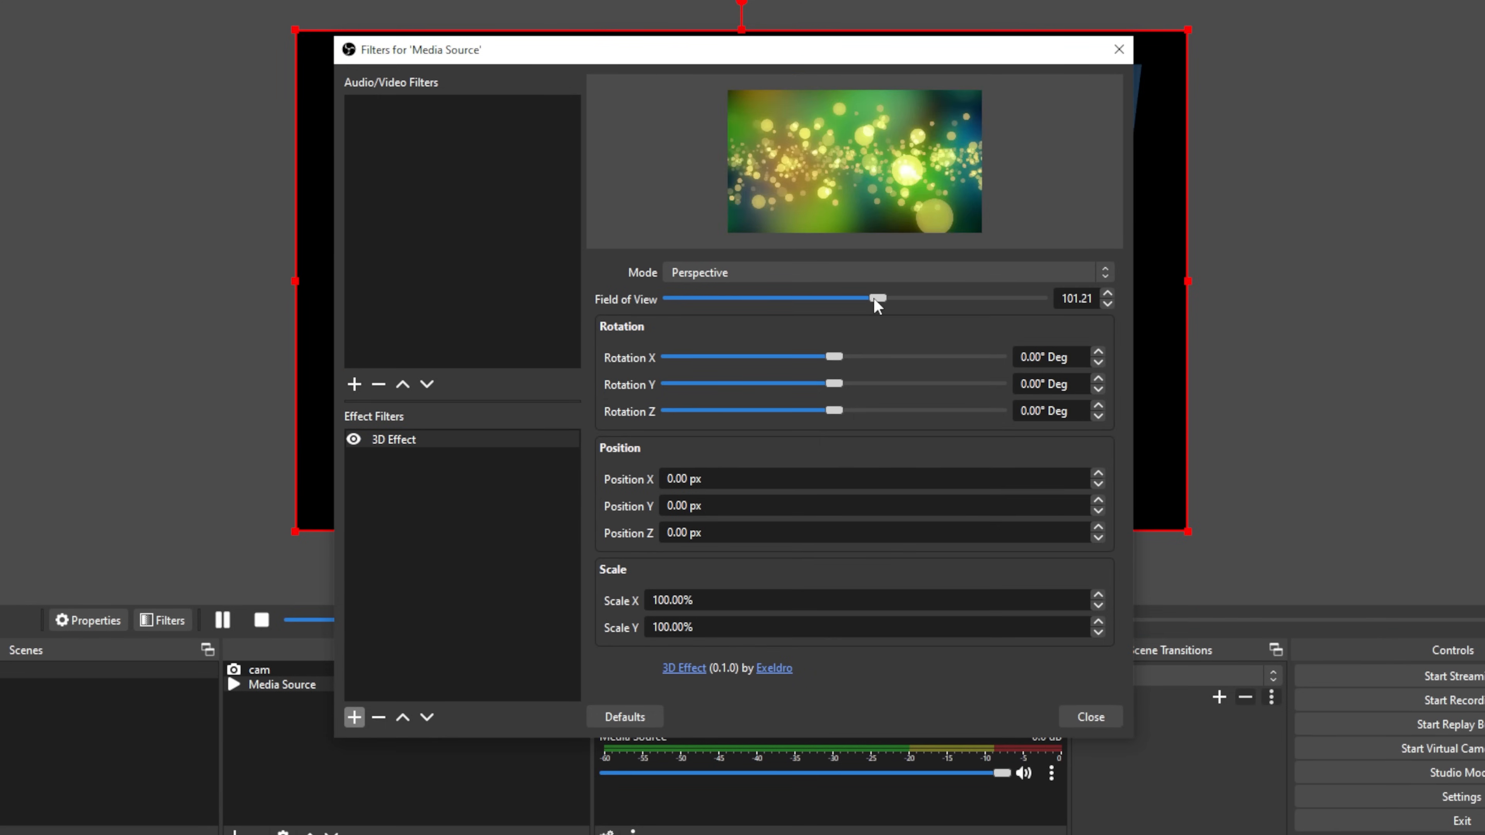
drag(970, 56, 1484, 7)
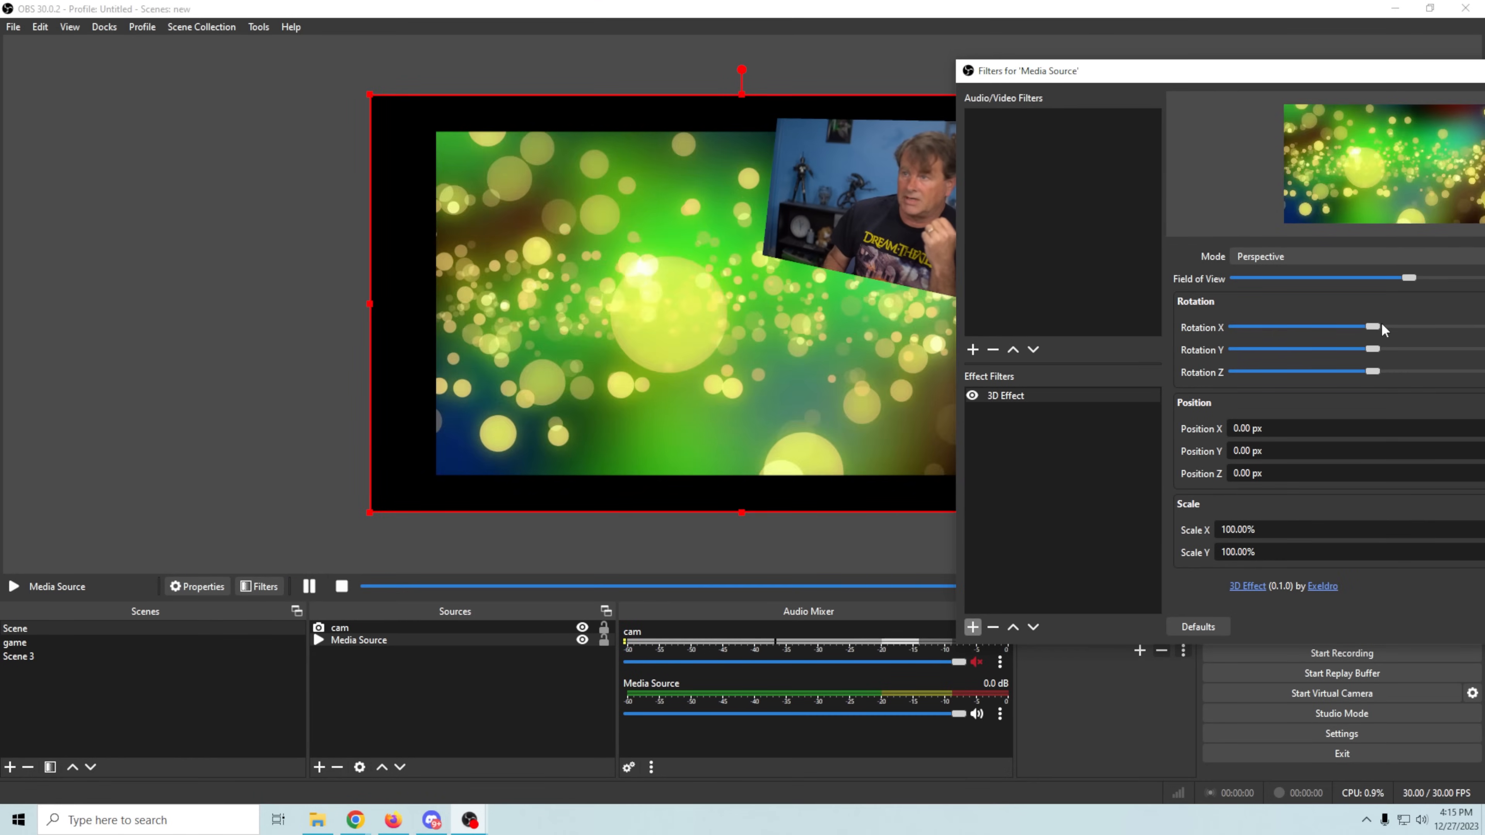
drag(1374, 326, 1380, 327)
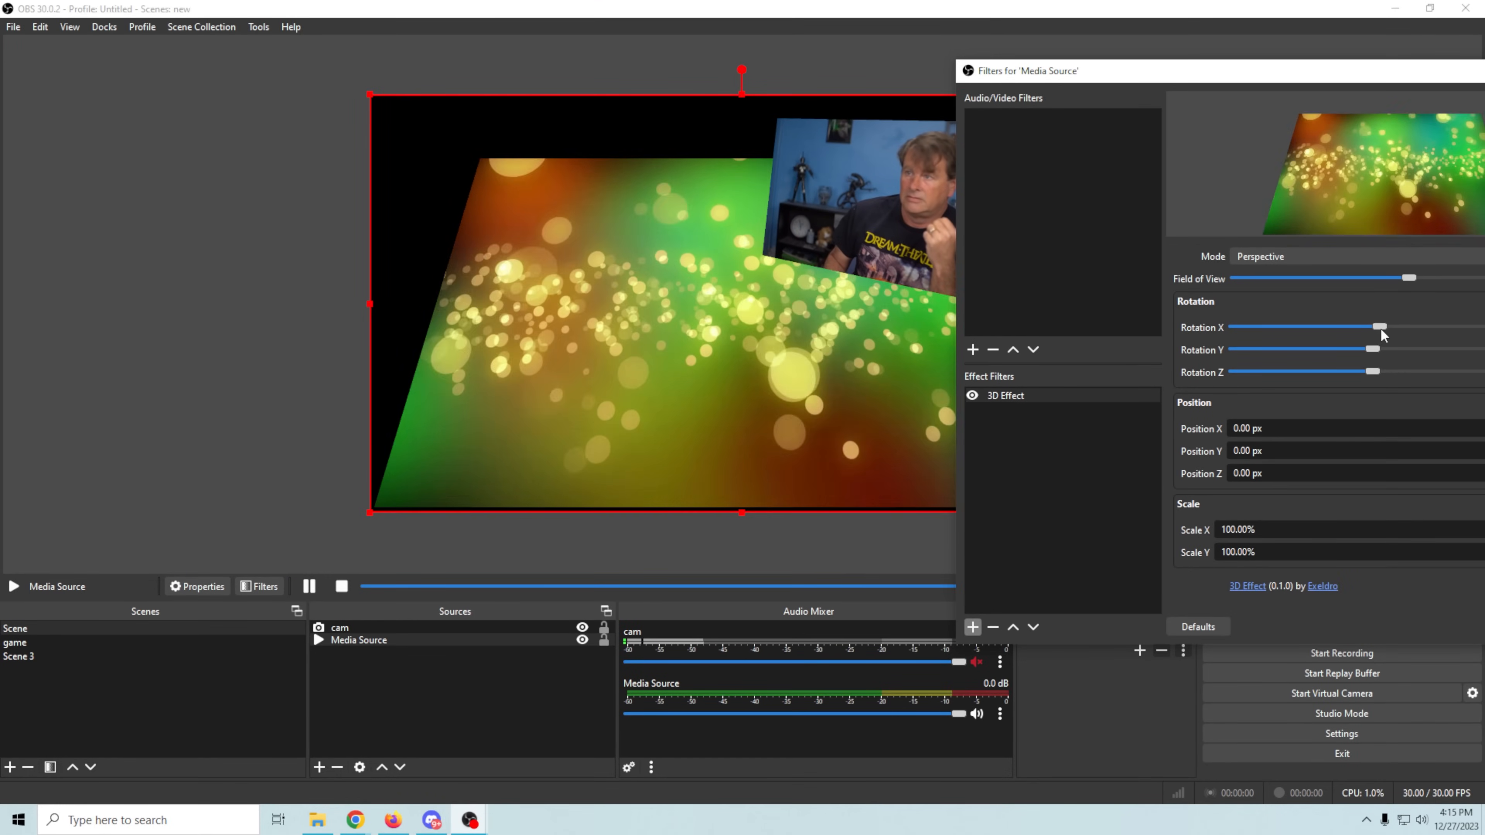
Try enlarging Media Source beyond the canvas to cover the black edges, and return it to the canvas size
drag(1353, 79, 964, 599)
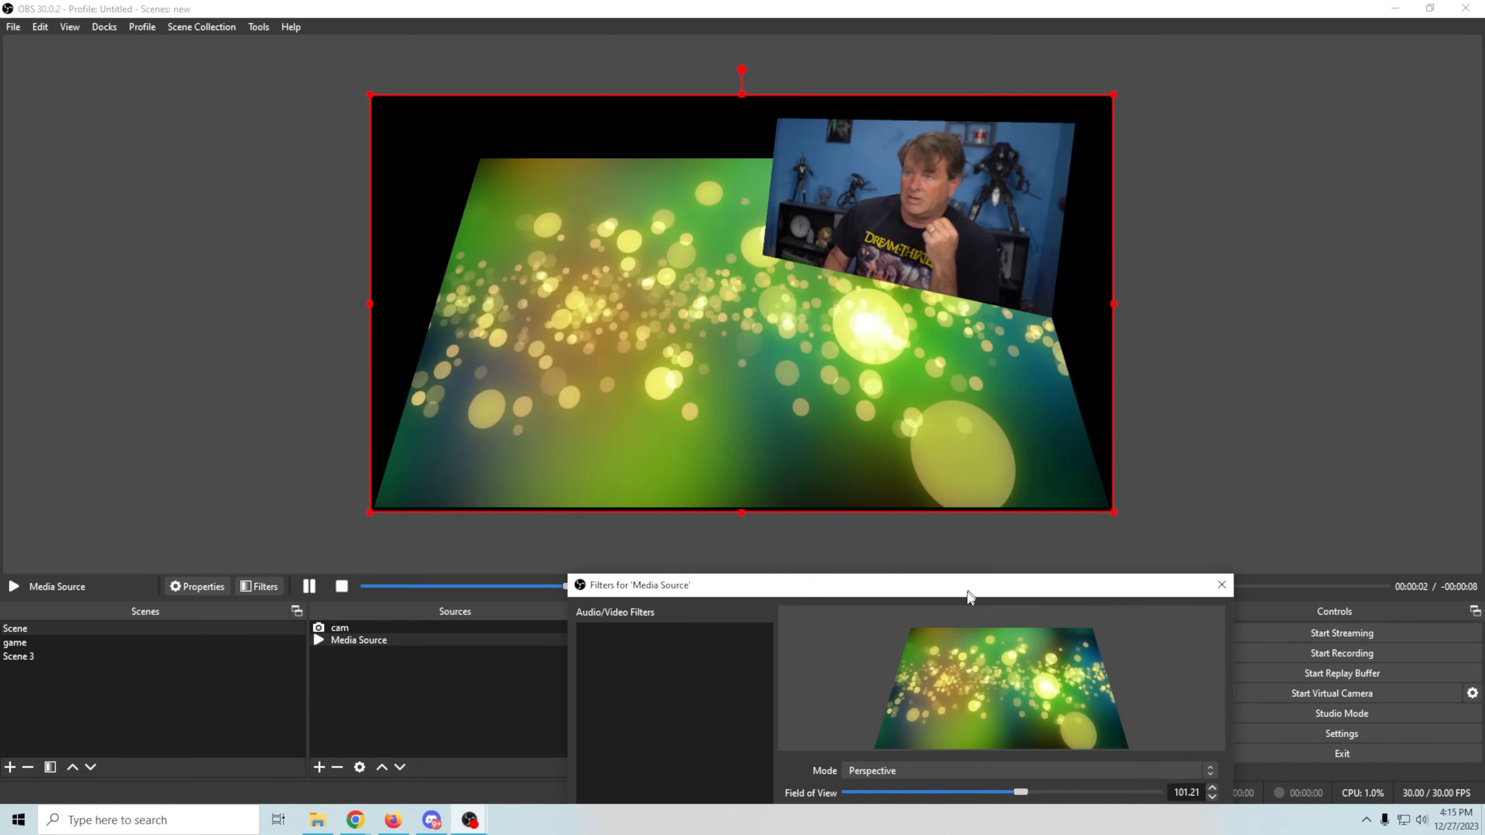
drag(1116, 305, 1410, 318)
drag(1056, 357, 855, 277)
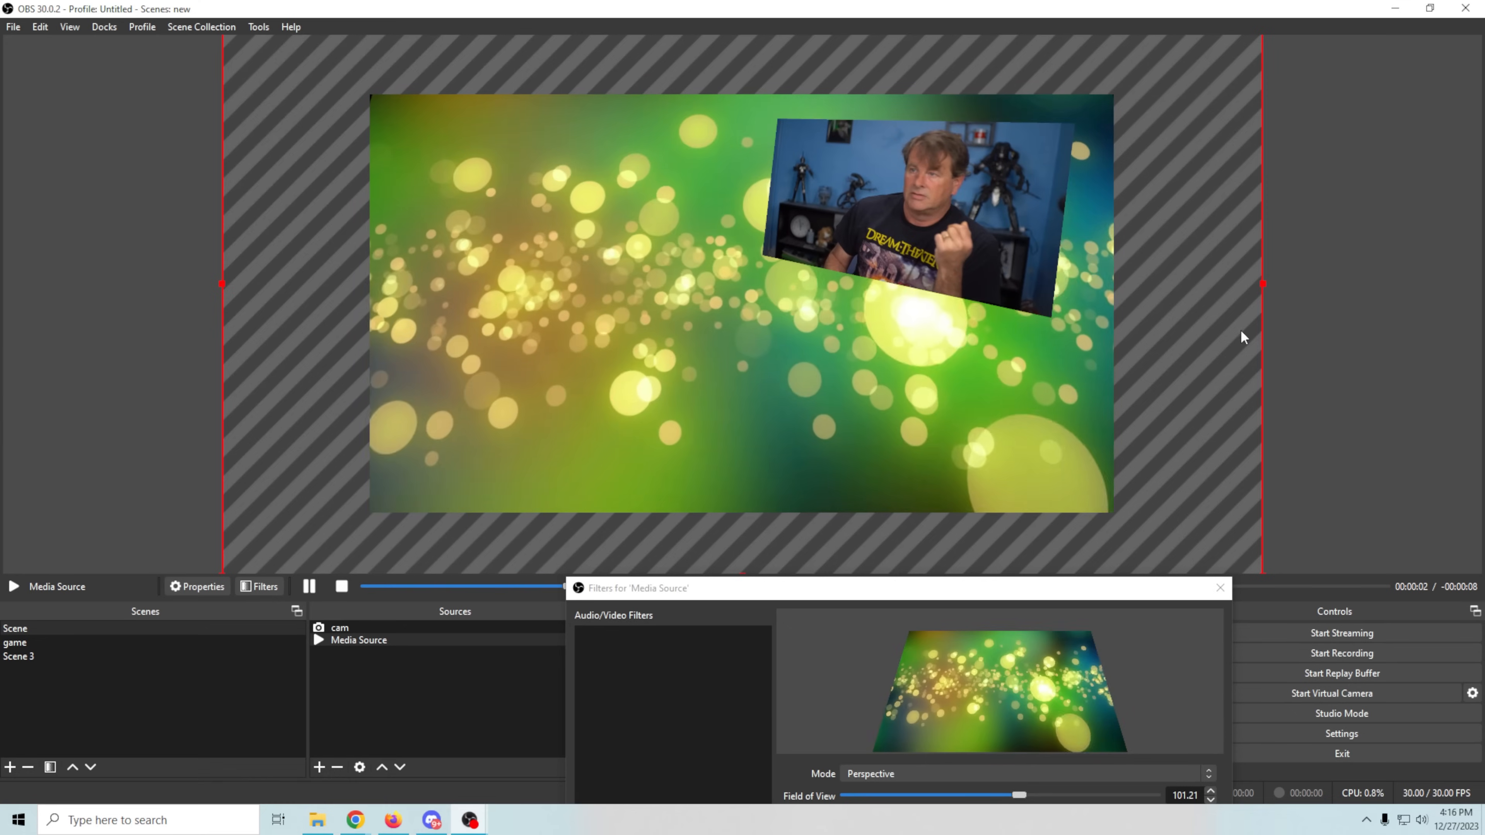
drag(1261, 284, 975, 312)
drag(773, 338, 923, 445)
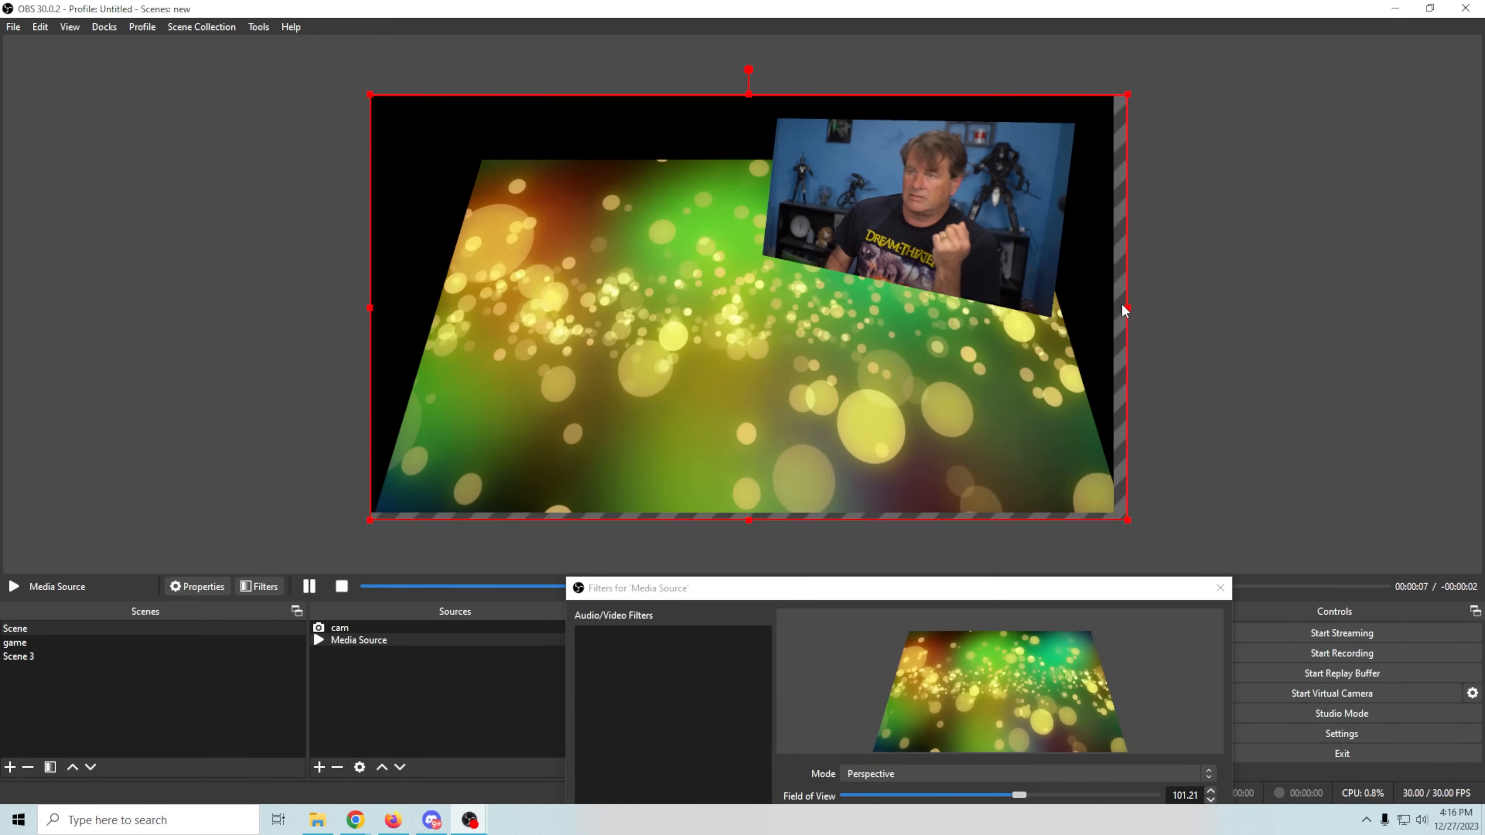
drag(1127, 305, 1121, 316)
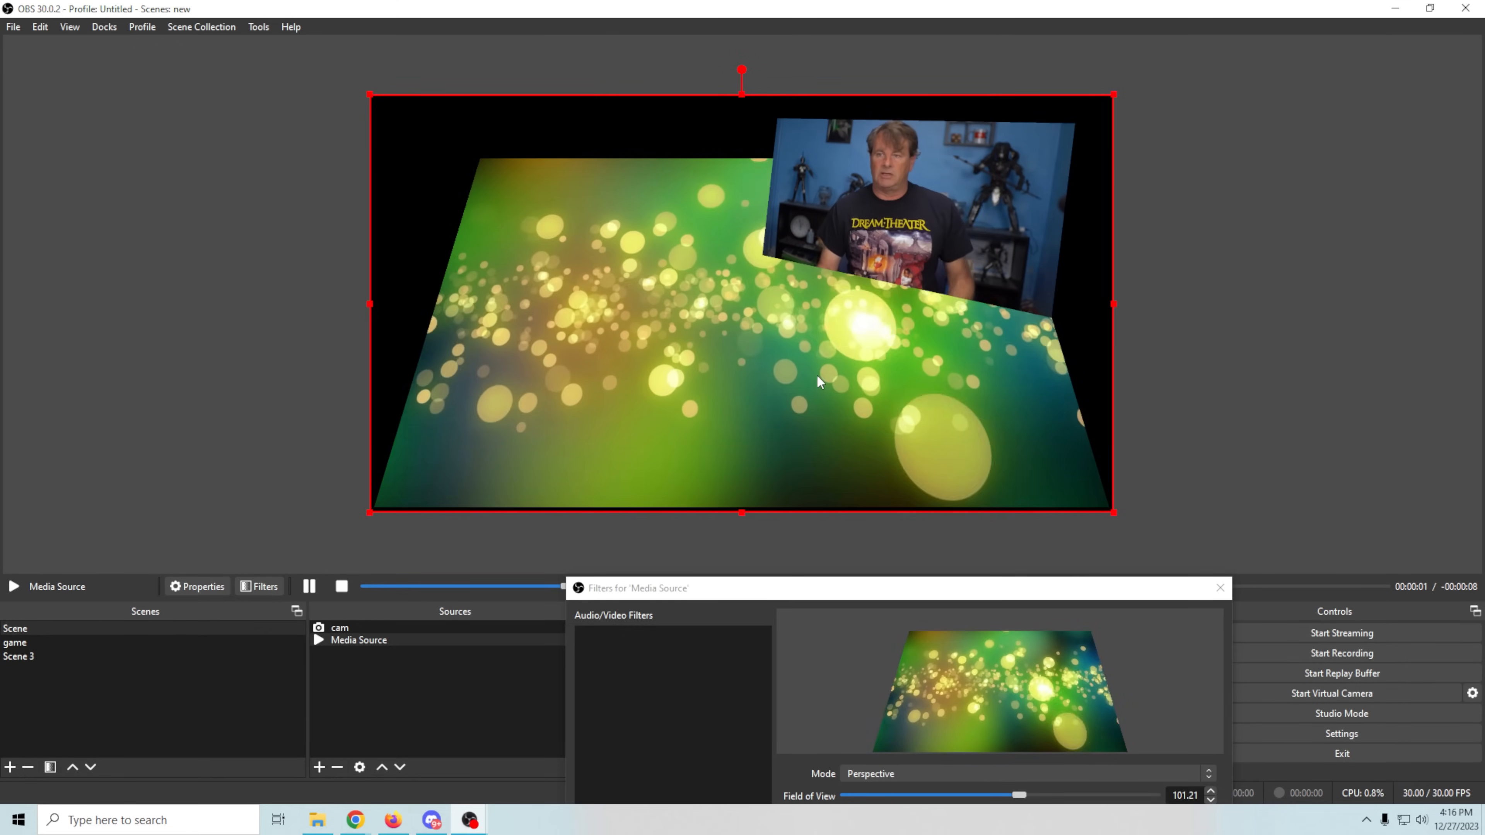
Try Media Source's field of view at 60.22, then set it to 39.72 with Rotation X 40.28°
drag(864, 588, 919, 294)
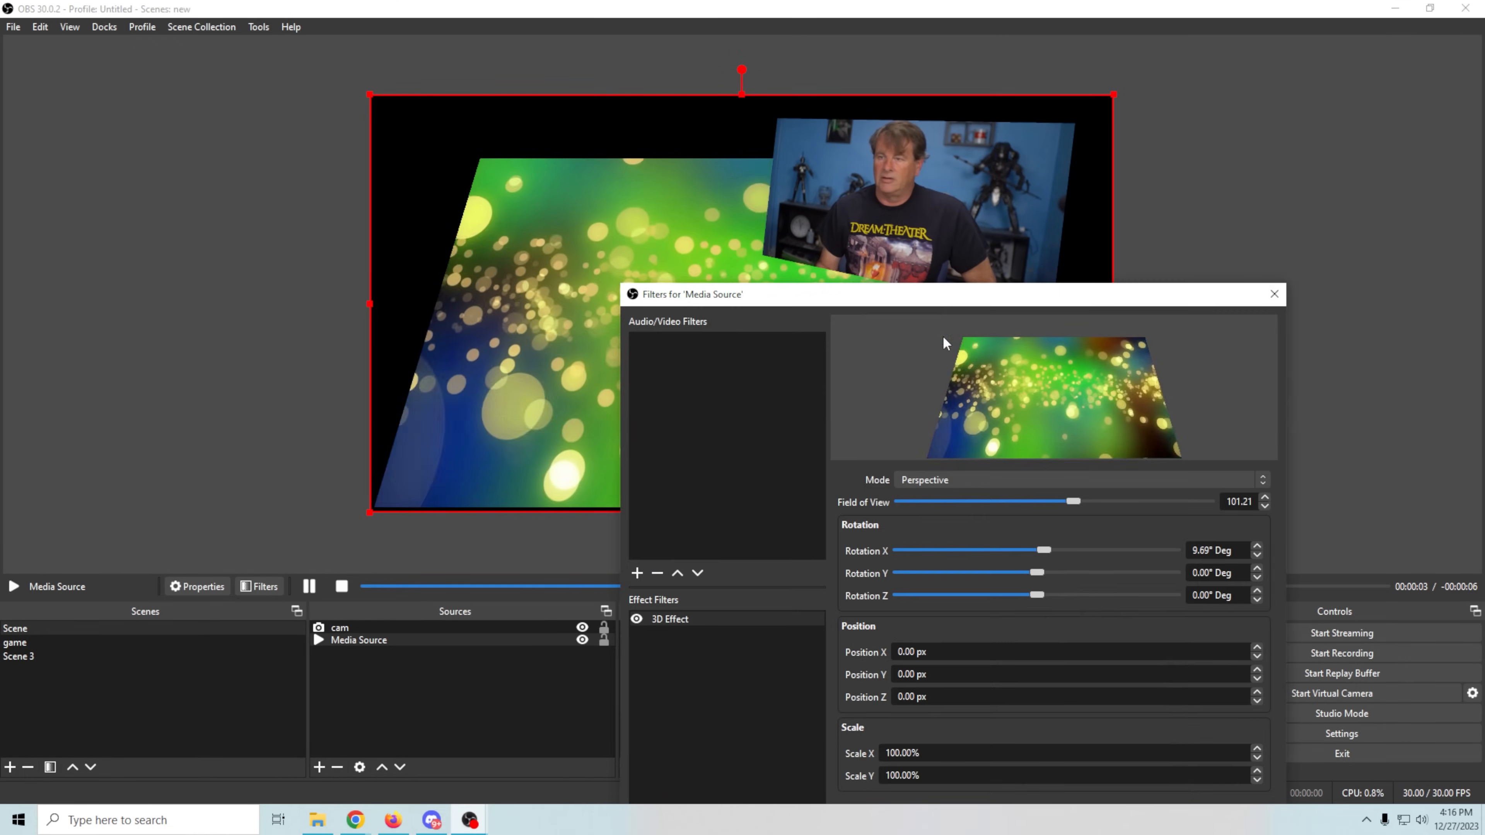
drag(1069, 500, 1004, 503)
drag(1064, 292, 790, 603)
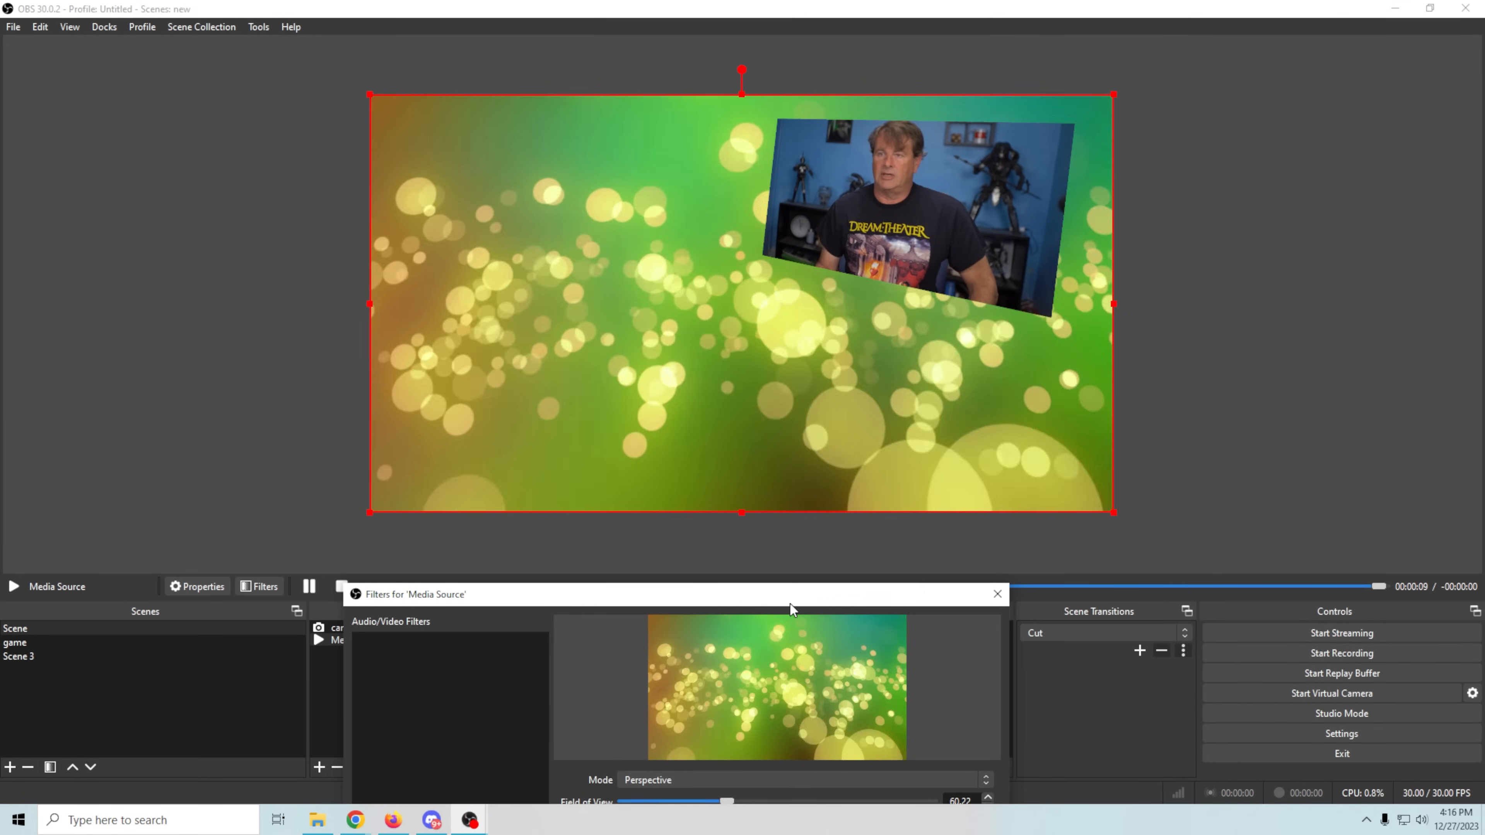
drag(790, 603, 1069, 382)
drag(1045, 625, 1068, 628)
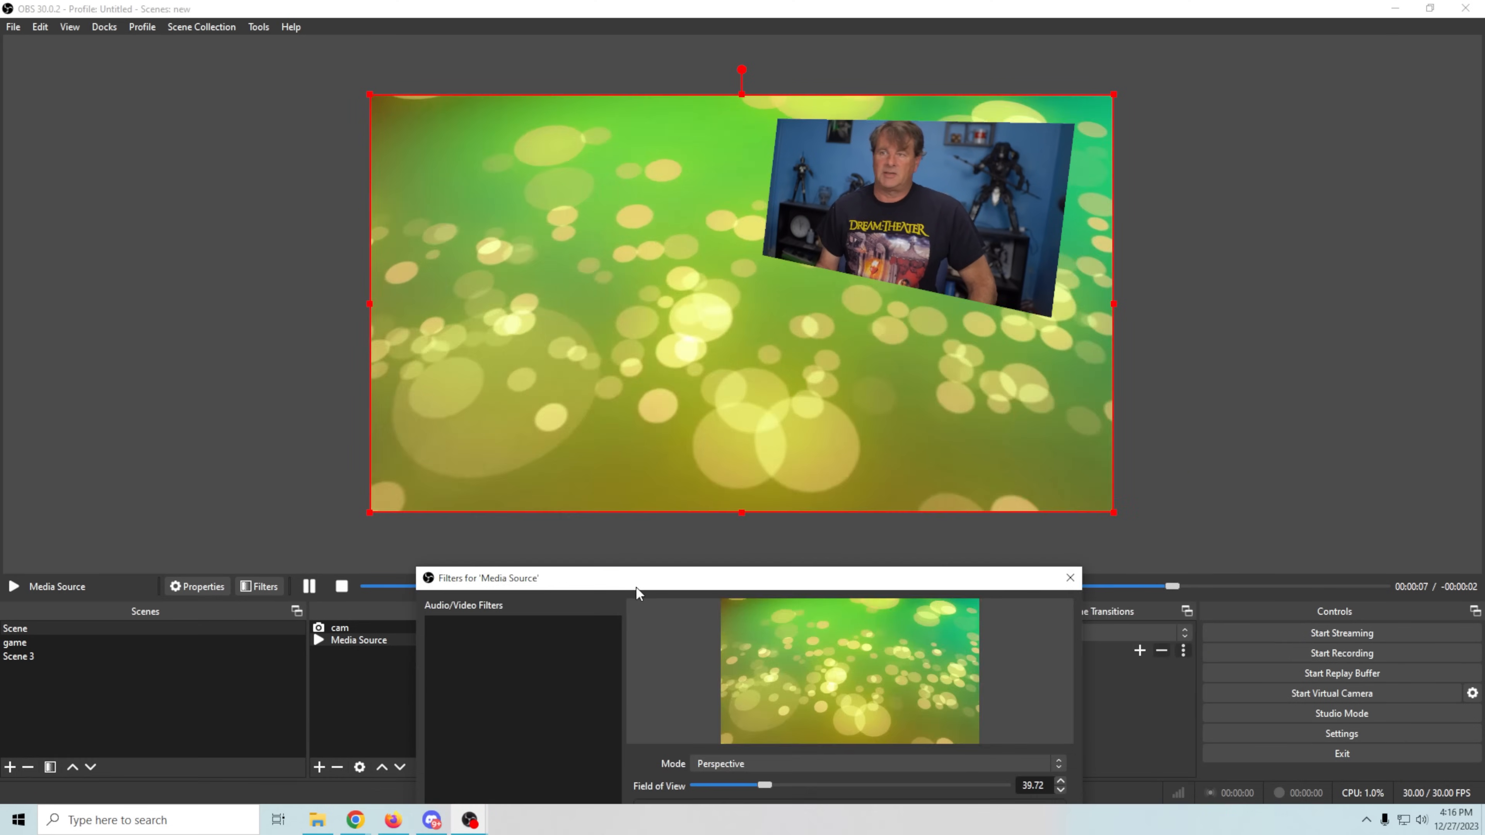
drag(636, 586, 676, 467)
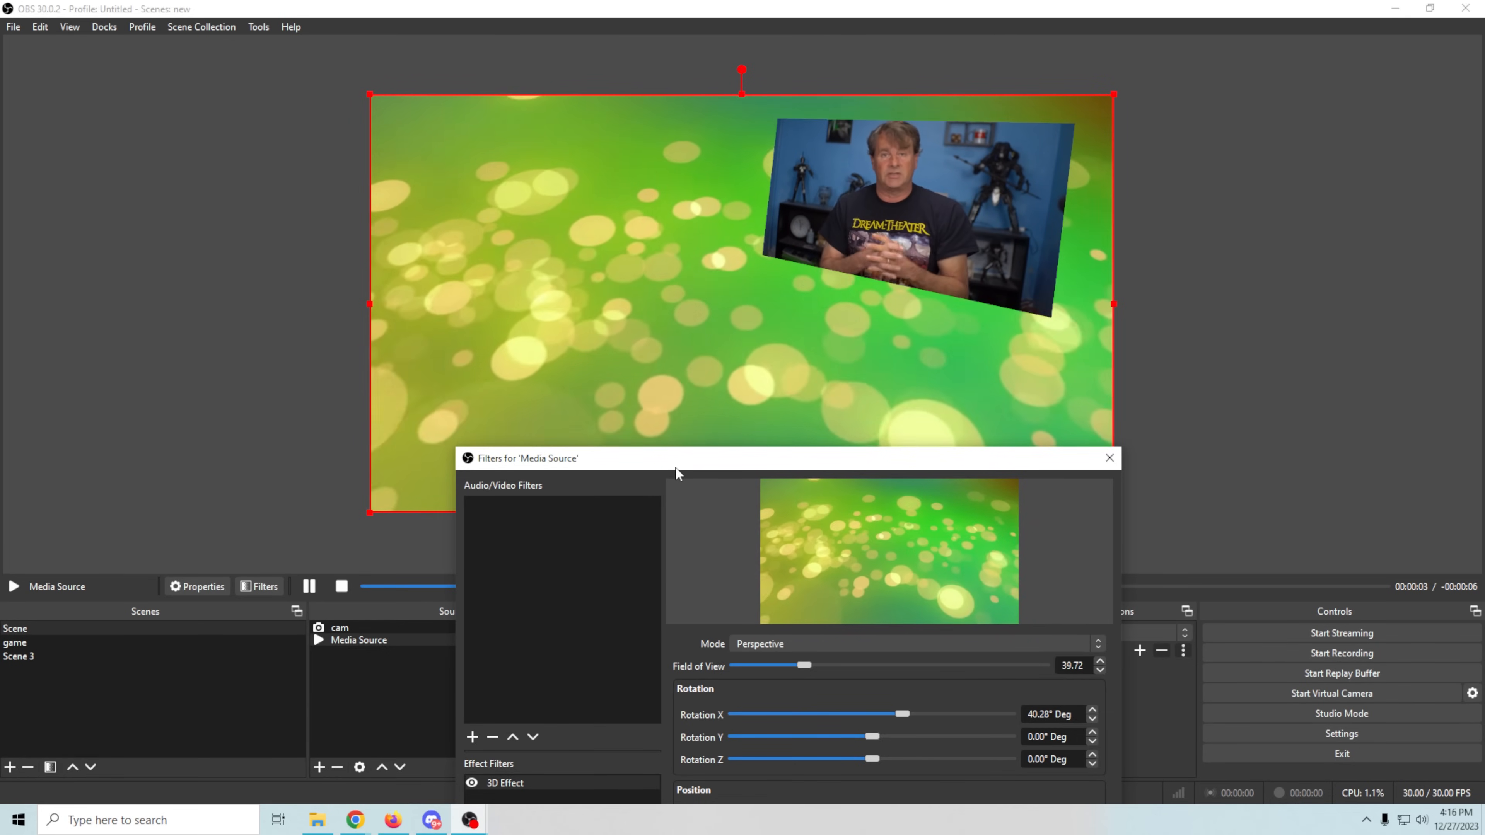
drag(676, 469, 776, 152)
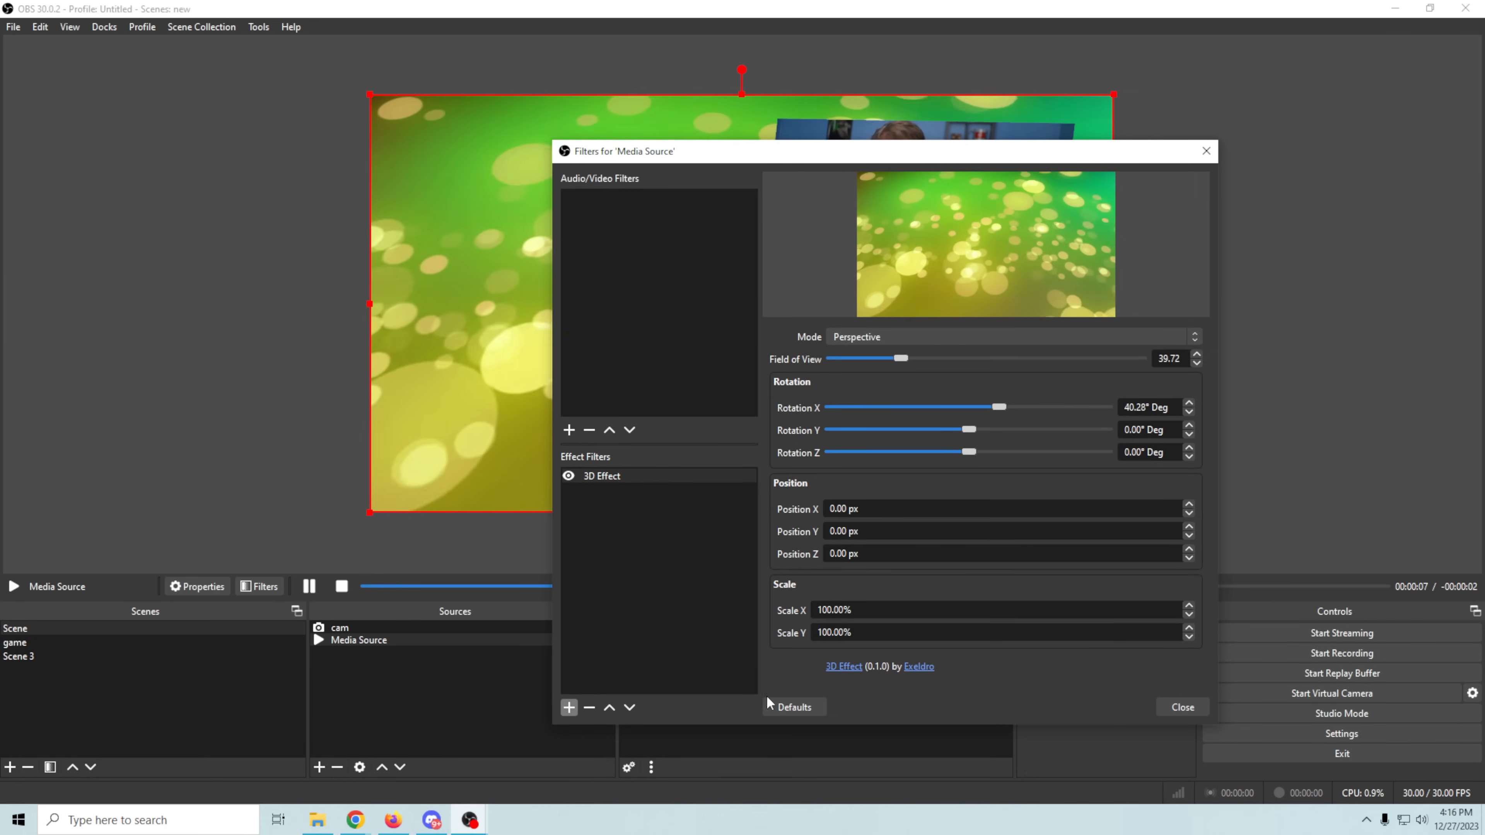
Reset Media Source's 3D Effect properties to their defaults and close its filter window
click(805, 710)
click(958, 456)
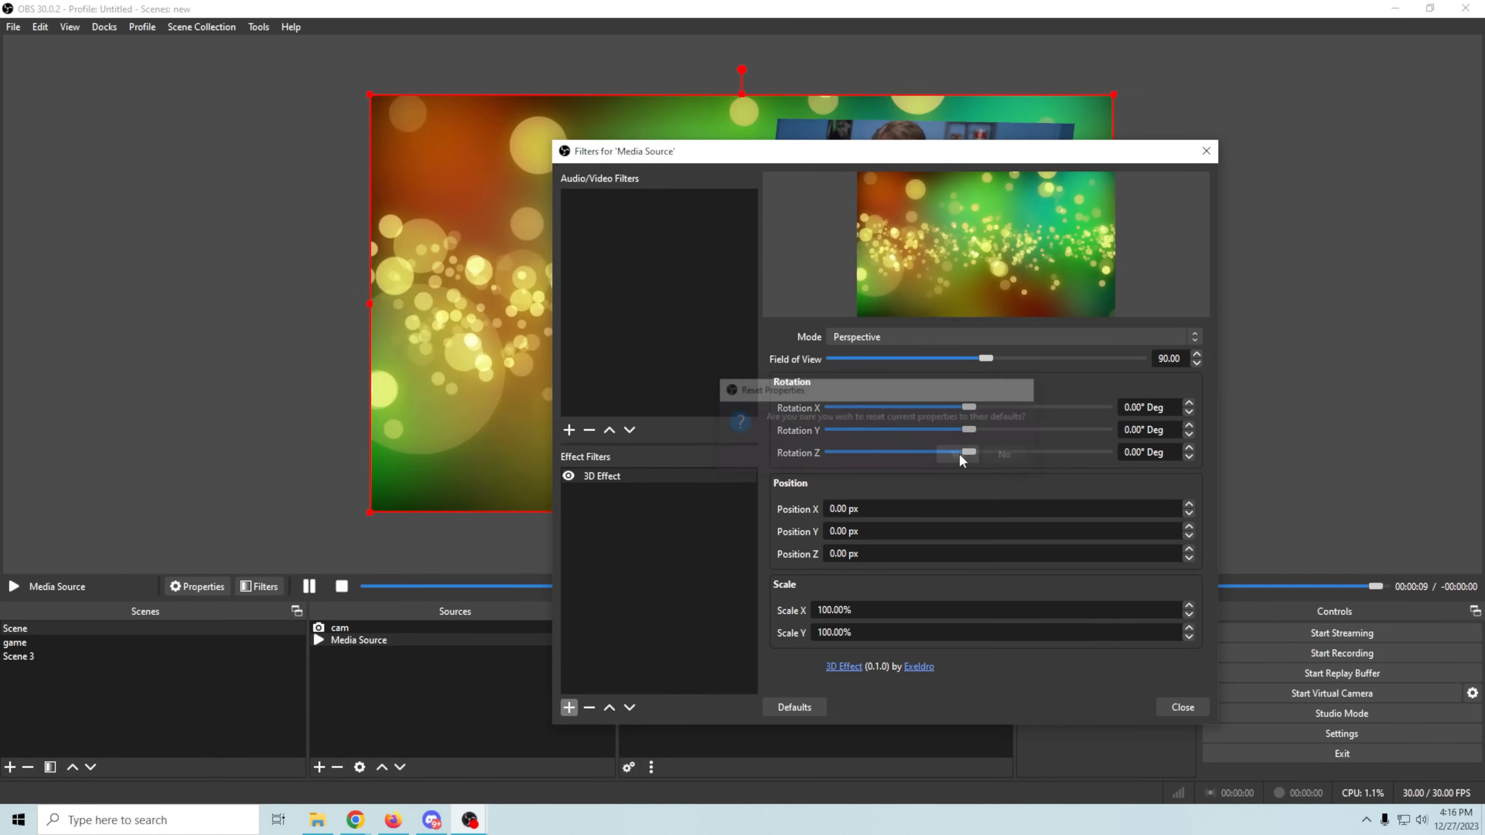
click(1180, 708)
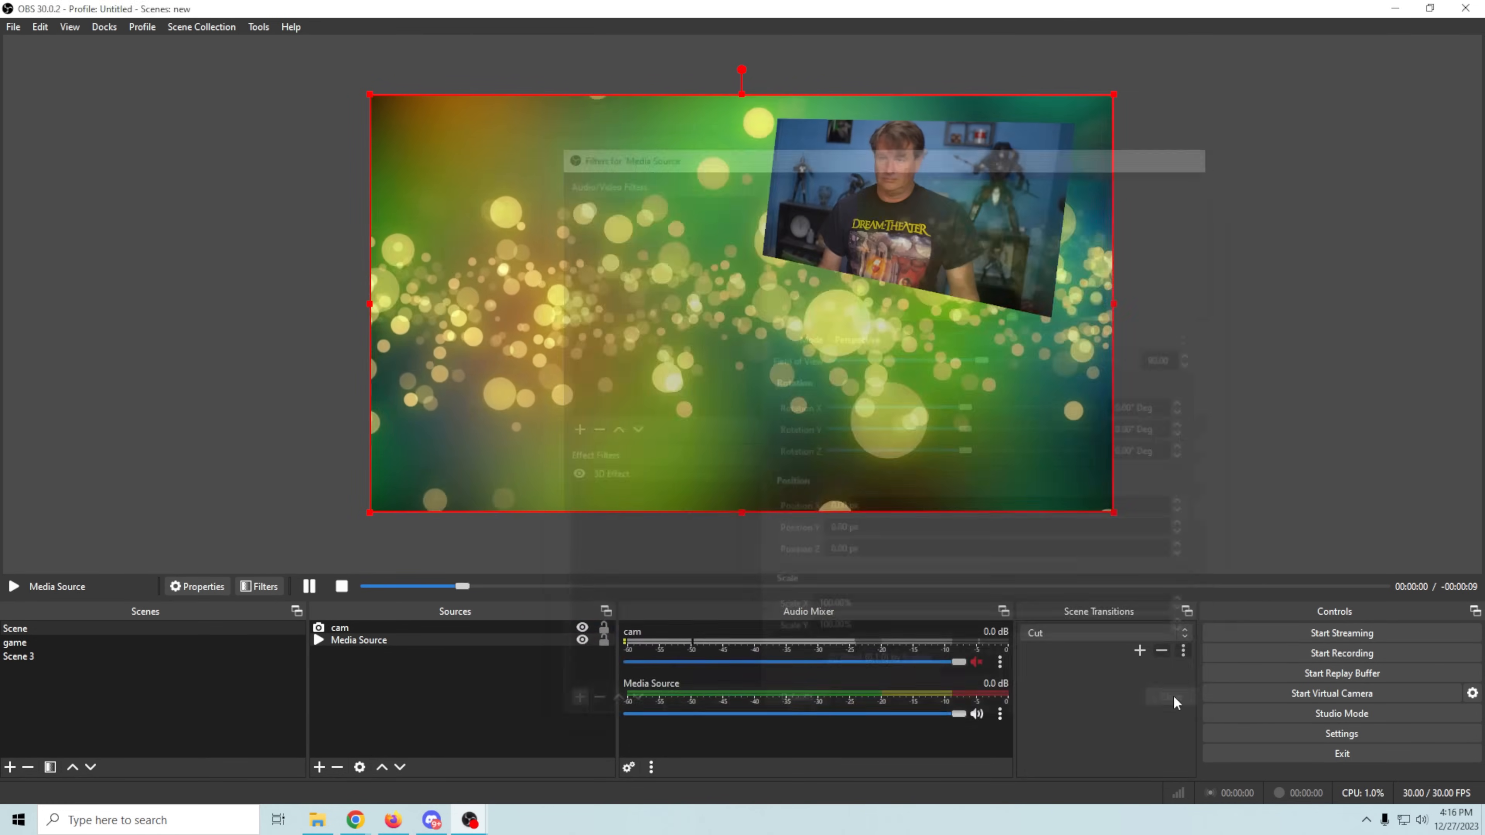
Open the settings of cam's existing 3D Effect filter
click(479, 629)
right_click(478, 627)
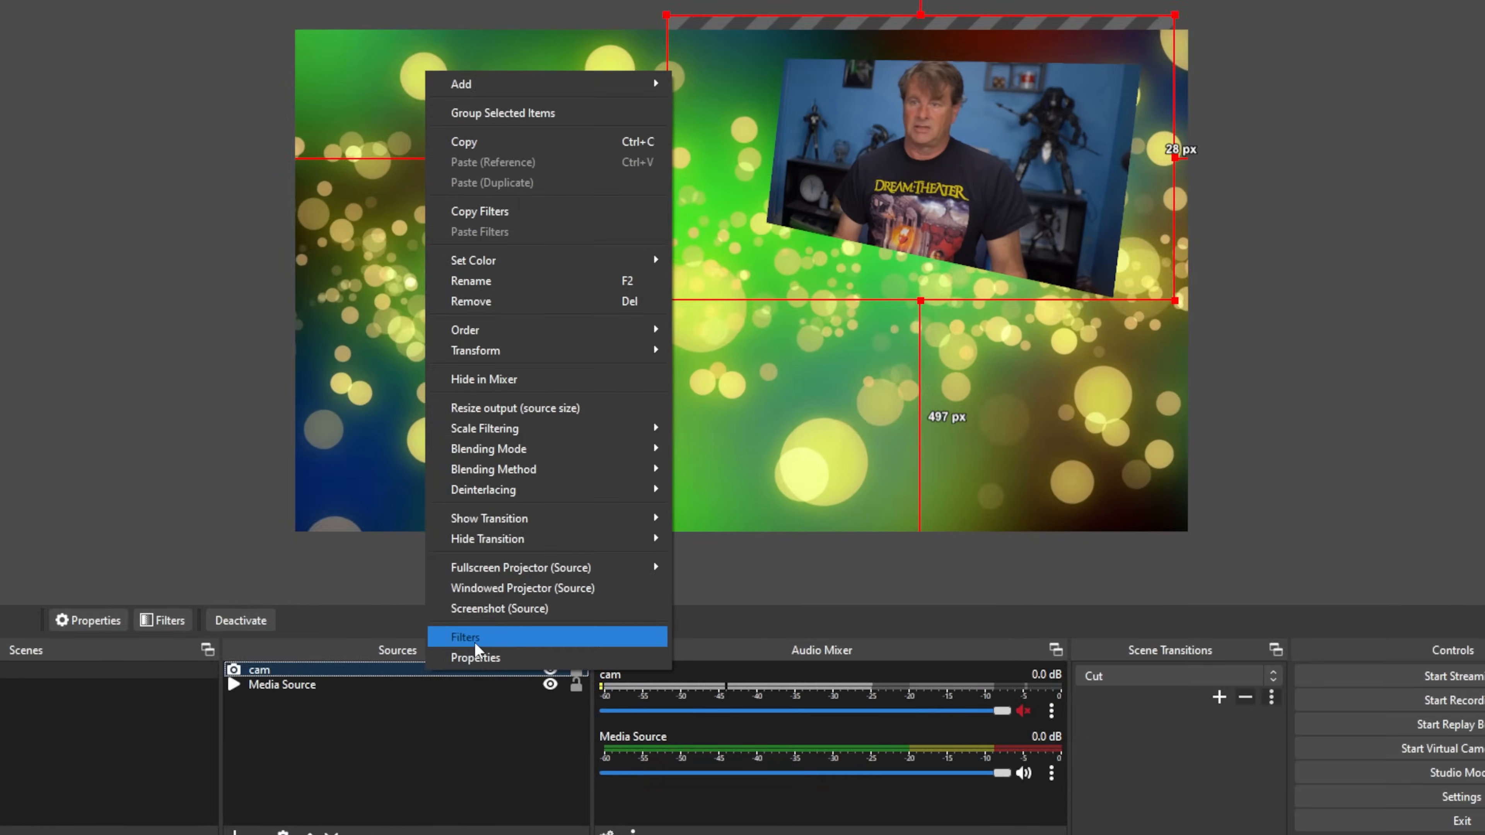
click(514, 601)
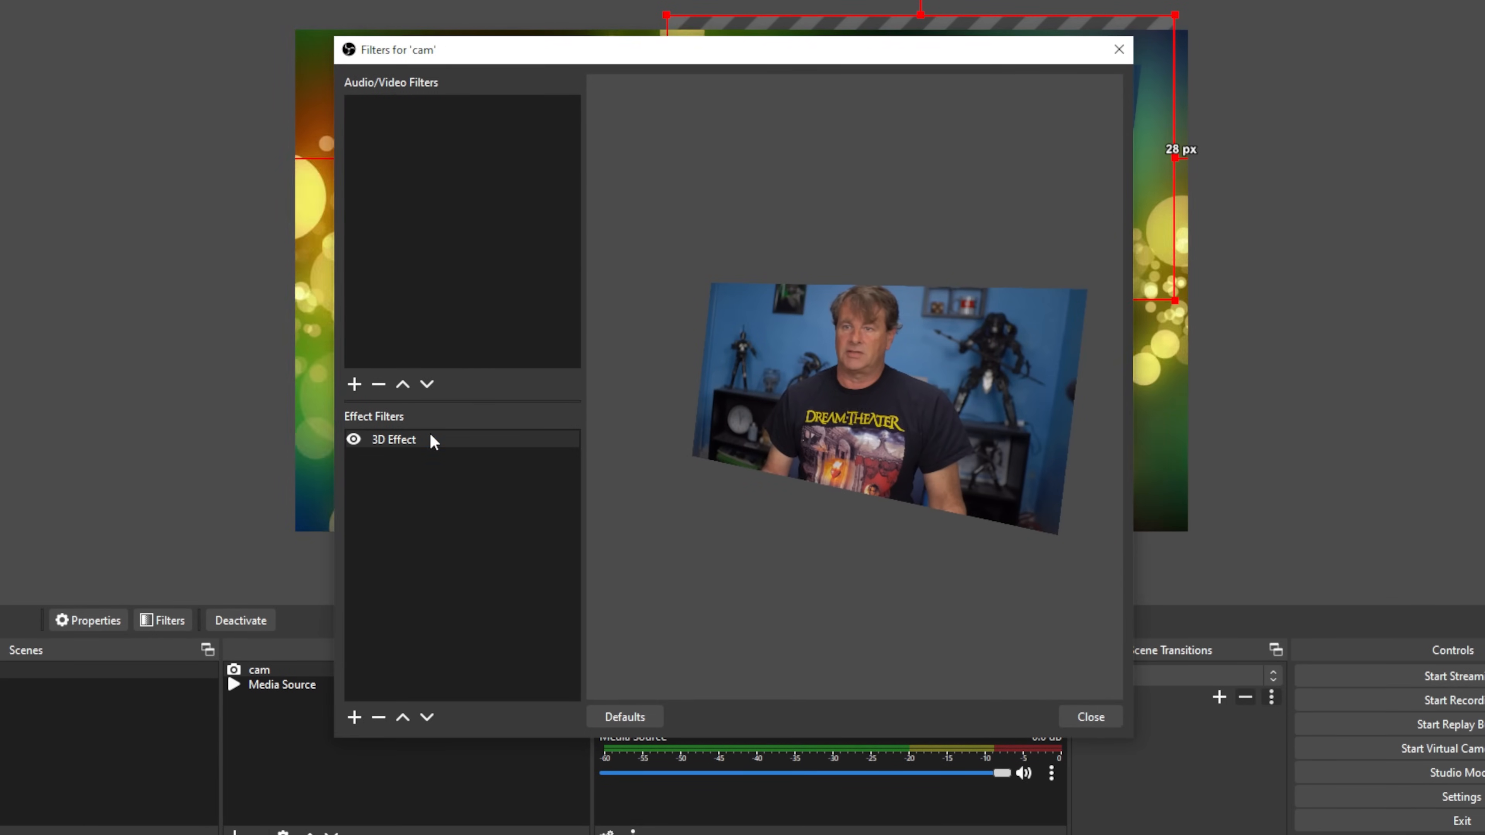
click(431, 438)
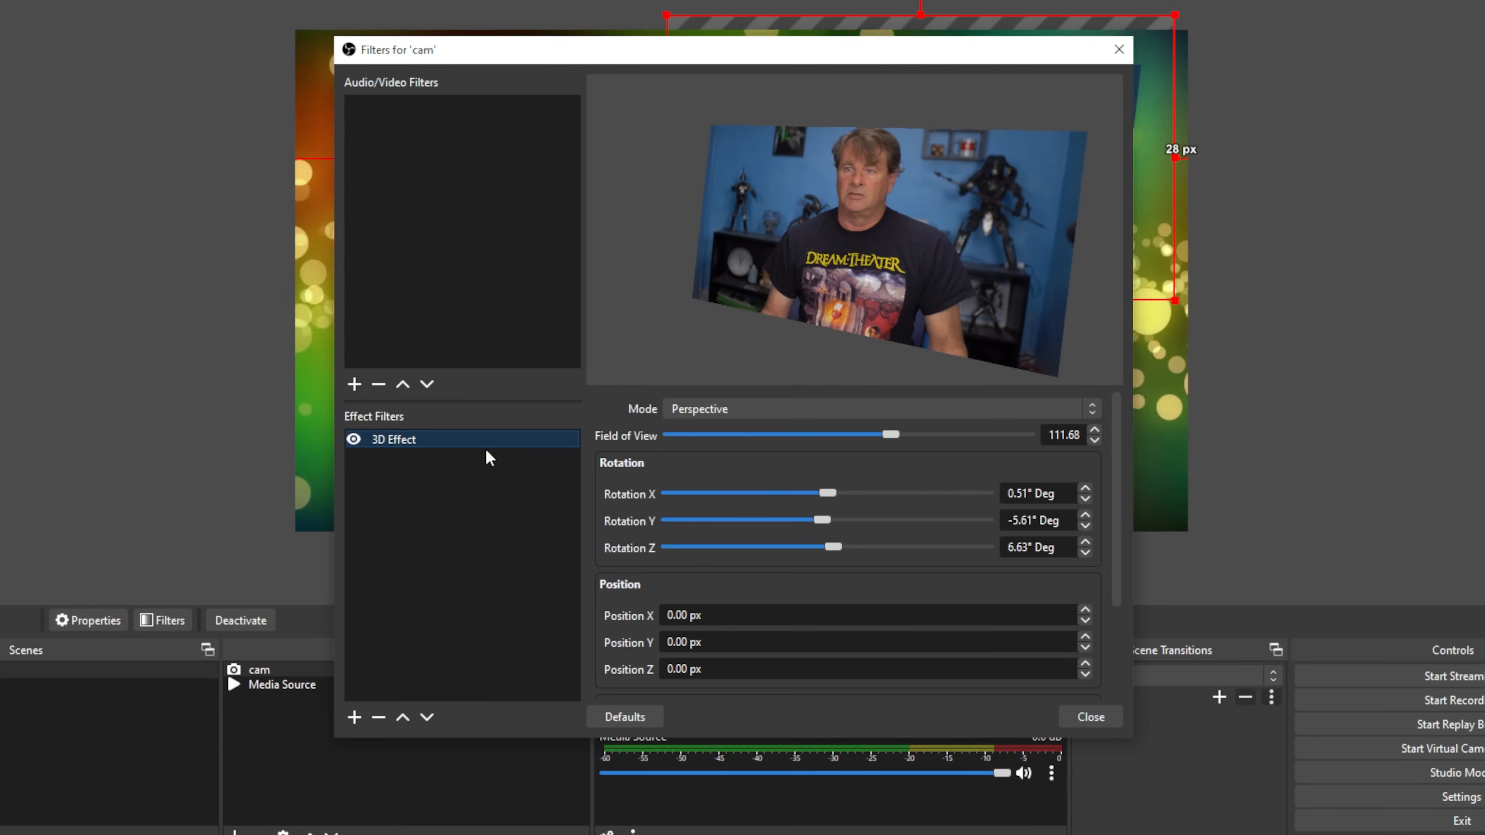
Reset the cam's 3D Effect filter to its defaults and set its mode to Orthographic
click(608, 717)
click(824, 415)
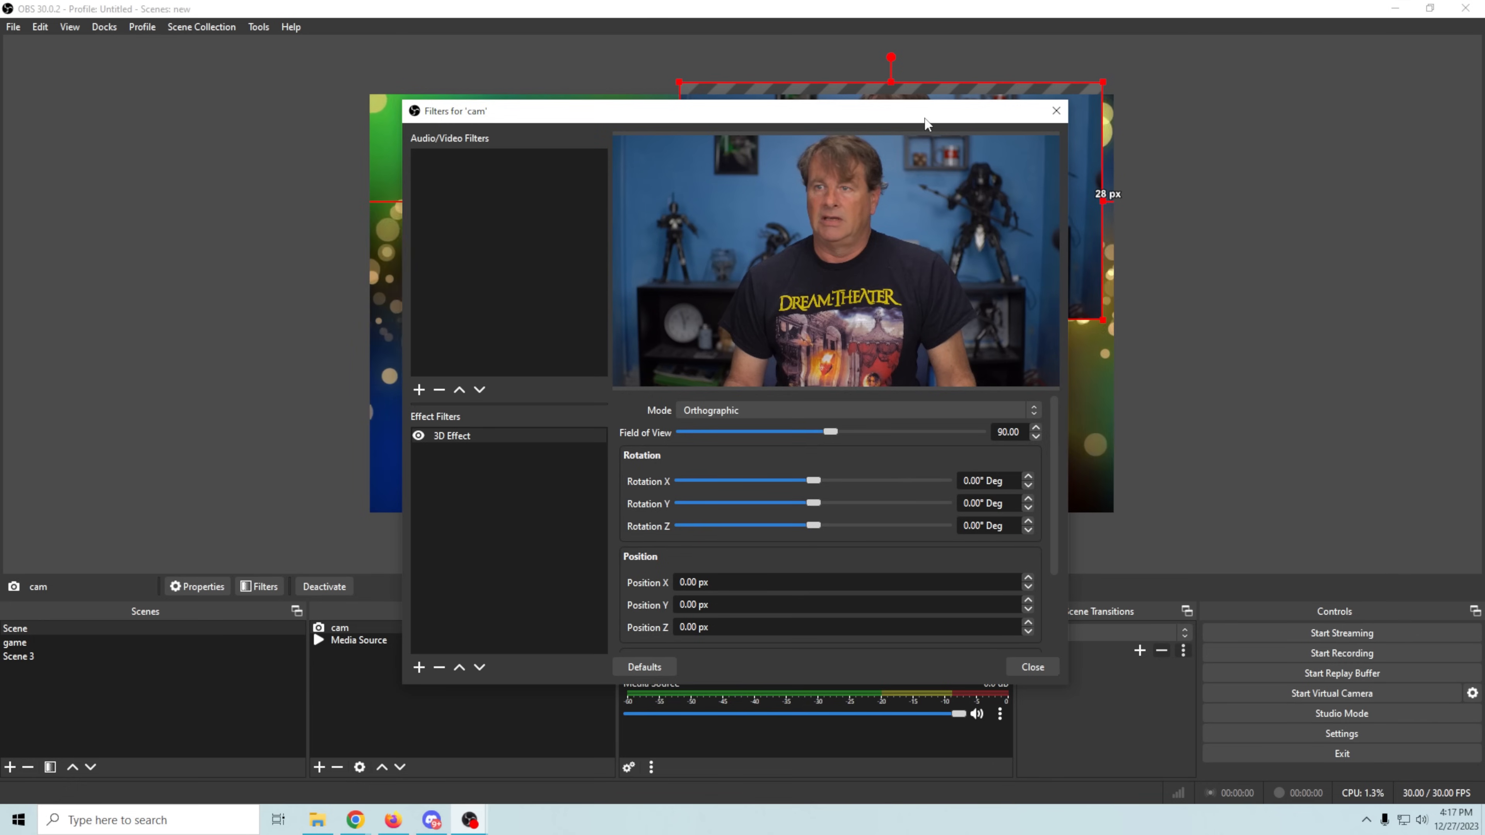
Clear the filters window off the preview and reposition the cam source about 117 px from the canvas's top edge and 100 px from its right edge
drag(972, 44, 471, 63)
drag(996, 149, 956, 231)
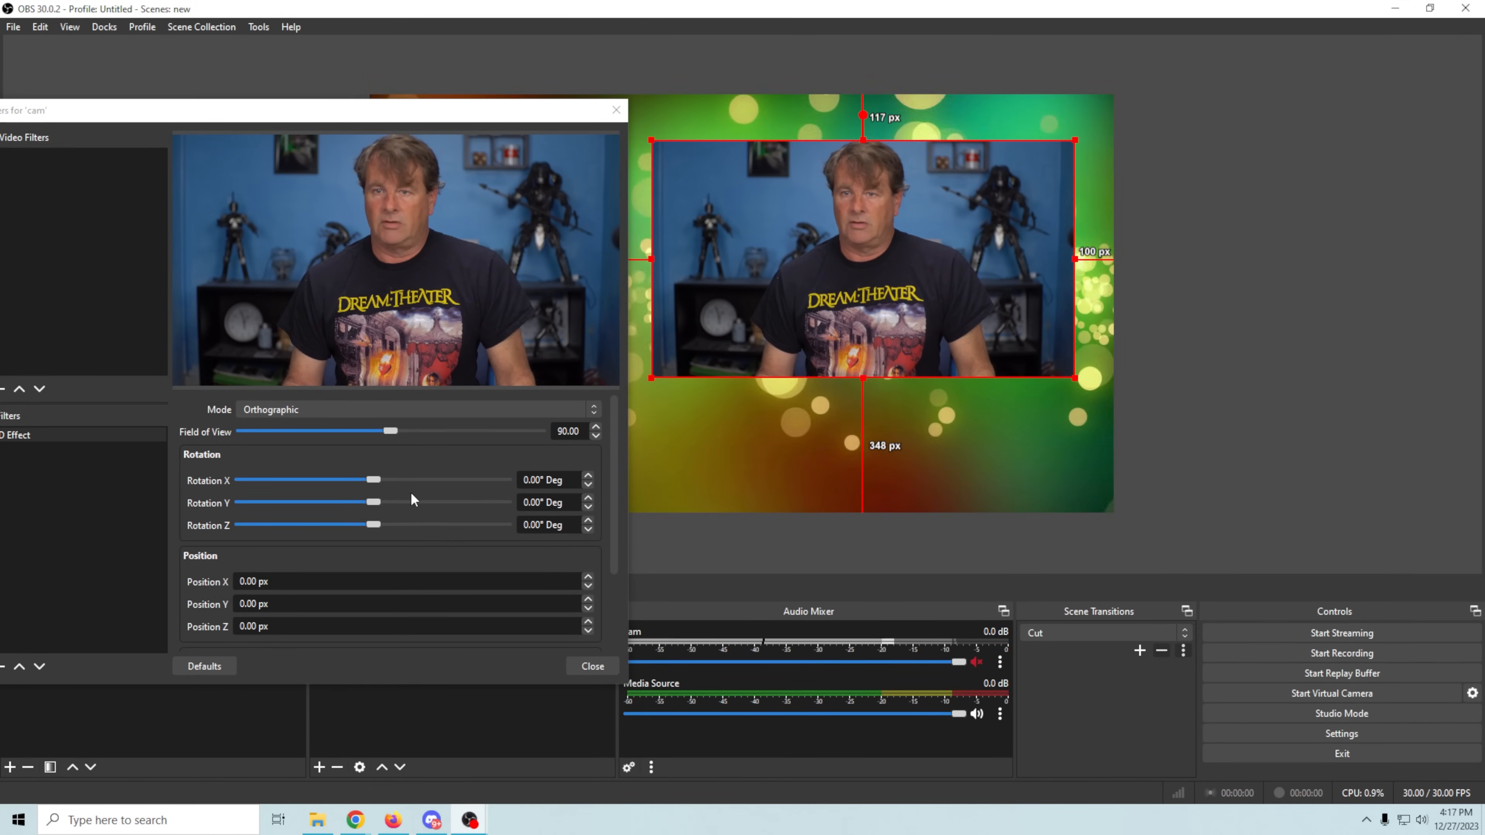
Set the 3D Effect's field of view to about 74.23 and its X, Y and Z rotations to about 4.78°, 171.50° and 23.89°
drag(373, 480, 575, 527)
drag(386, 431, 334, 444)
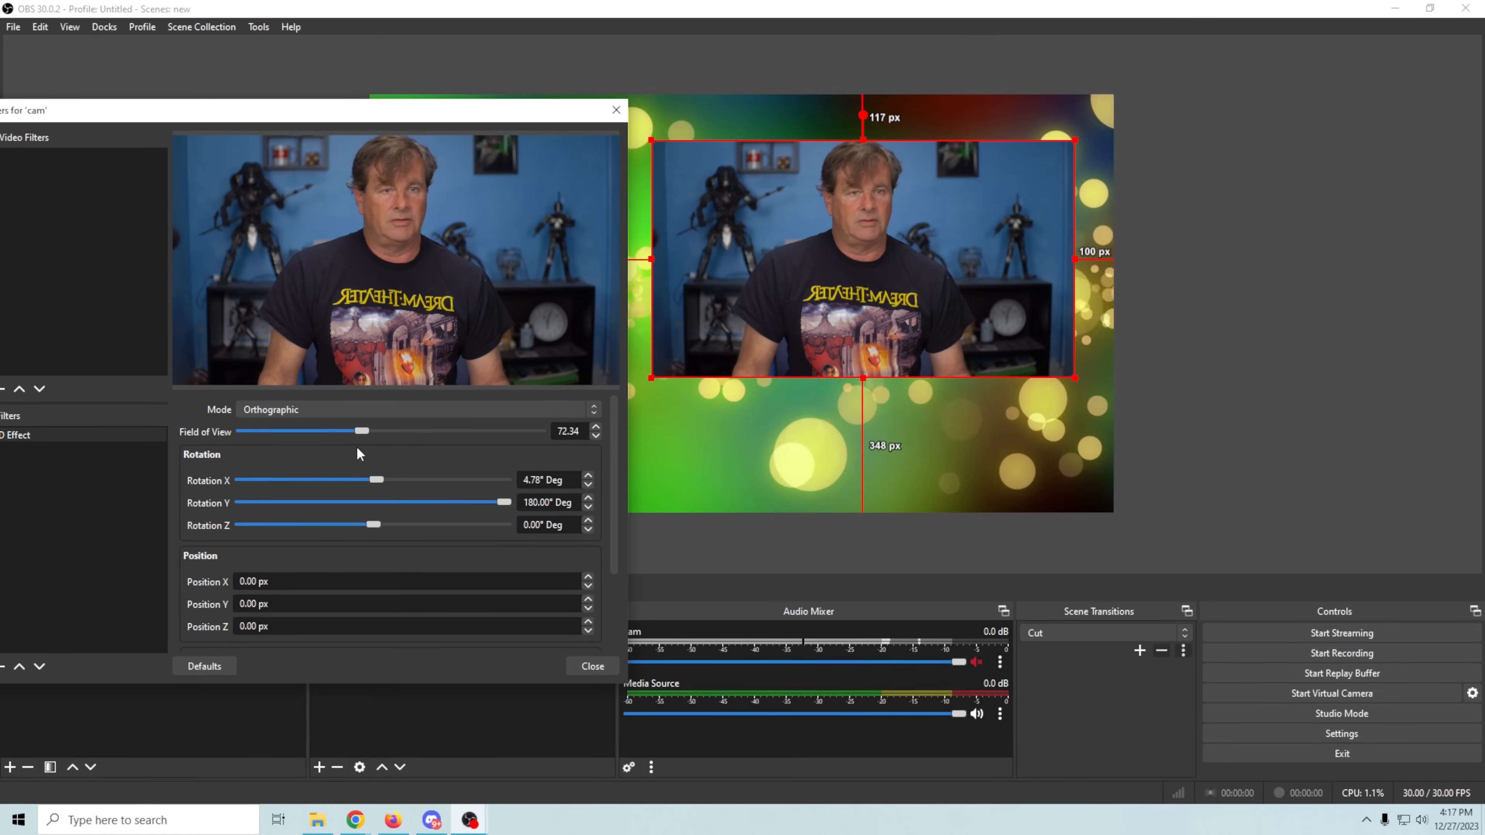
drag(503, 501, 388, 524)
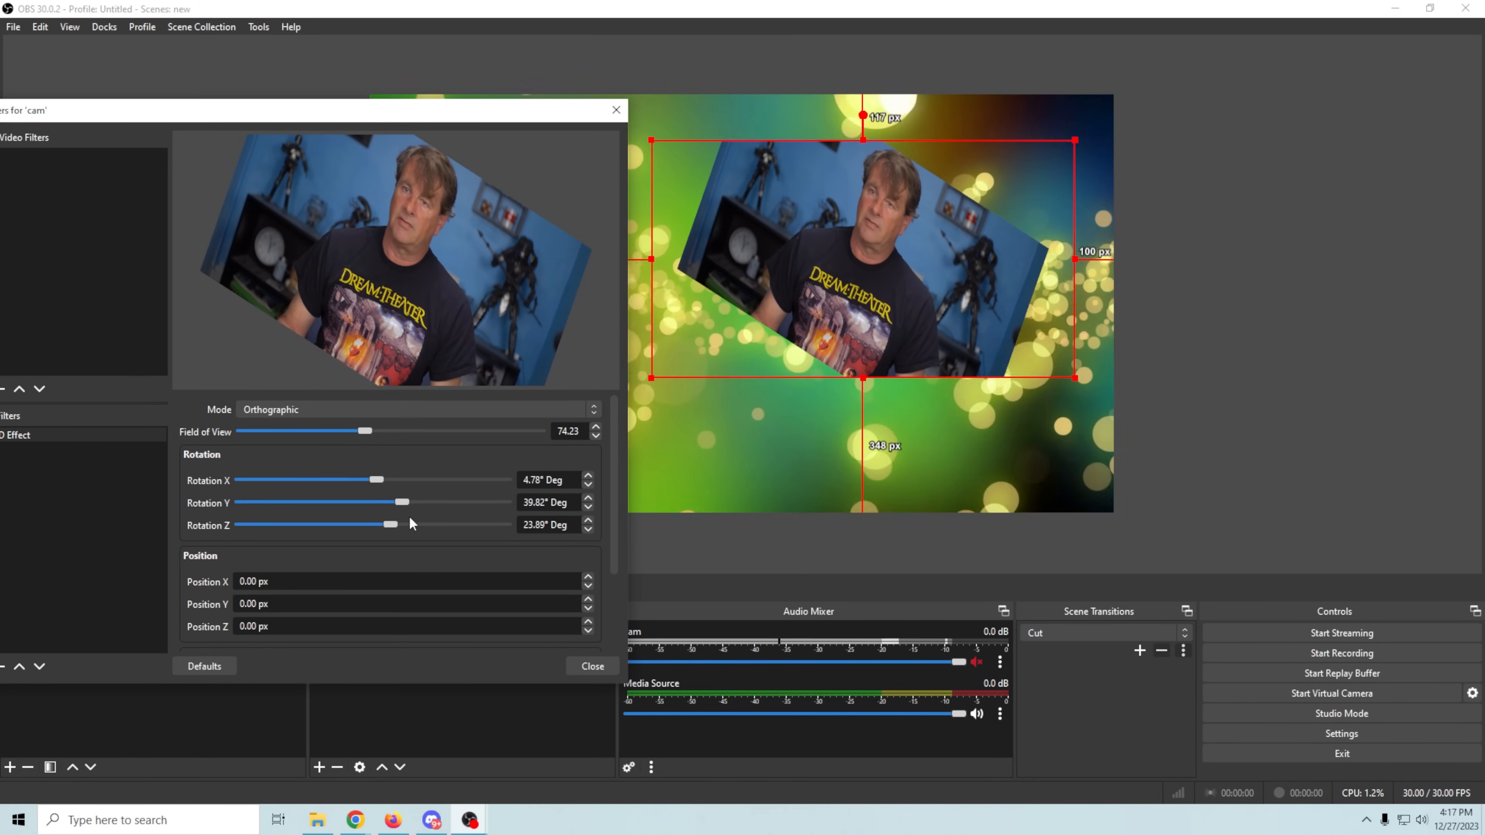
drag(401, 502, 496, 503)
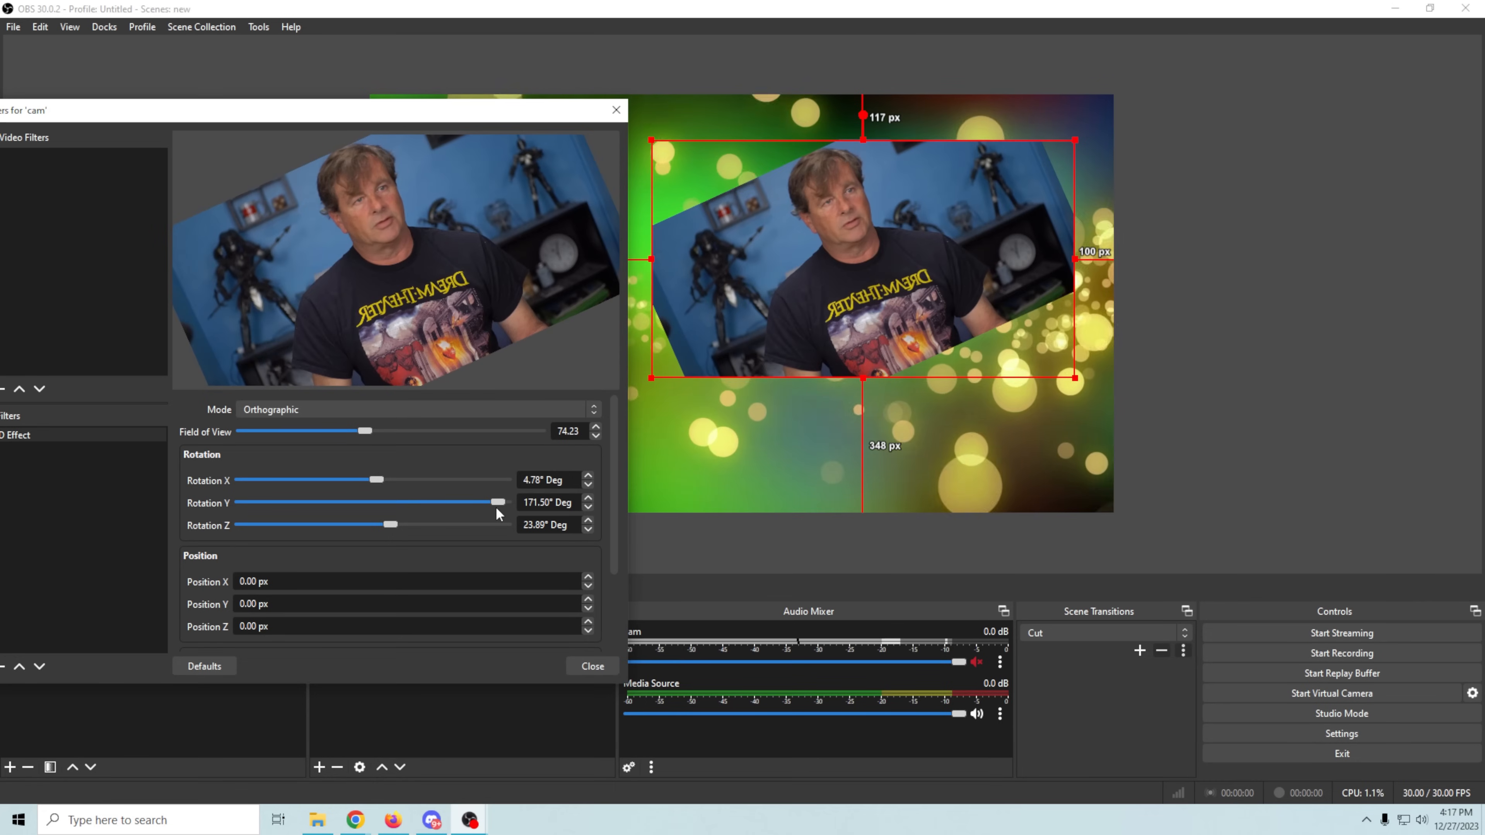
Reset the transform of the cam source in the preview
right_click(919, 311)
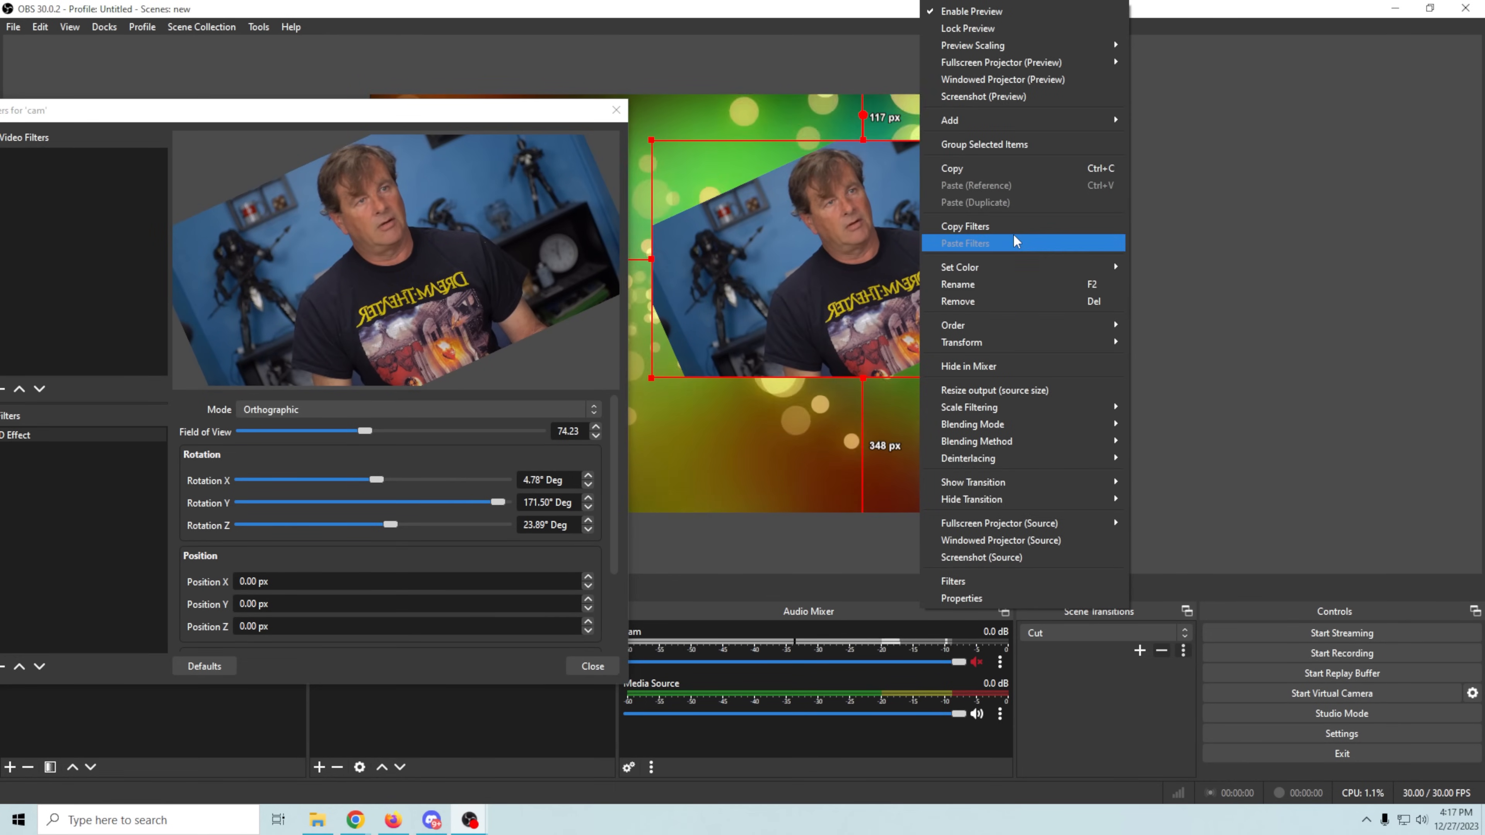
mouse_move(996, 341)
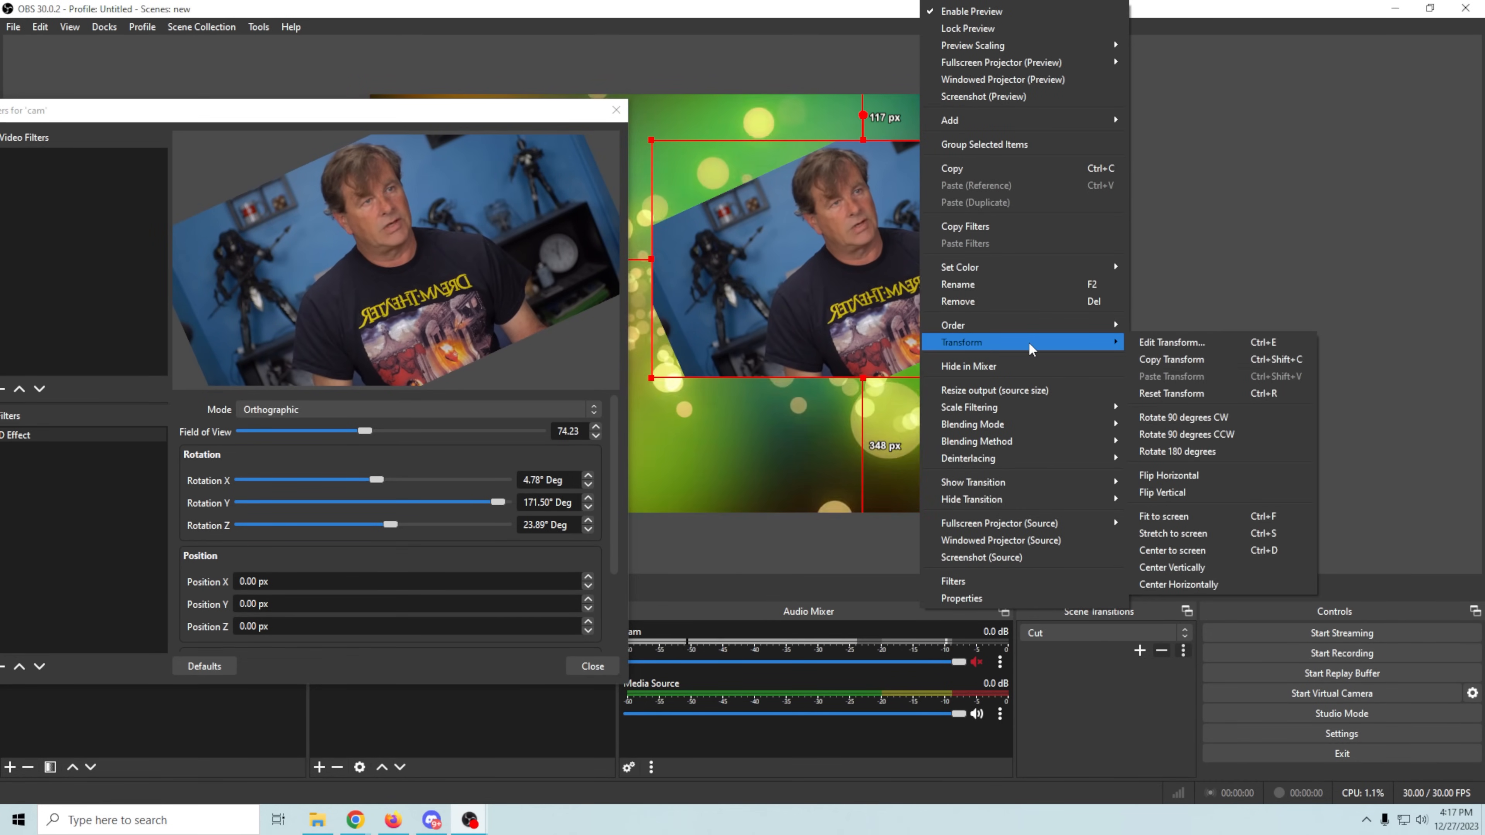
click(1176, 394)
Move the filters window aside and set the 3D Effect's Rotation X to about -1.59° and Rotation Z to about 45.13°
drag(518, 116, 1269, 109)
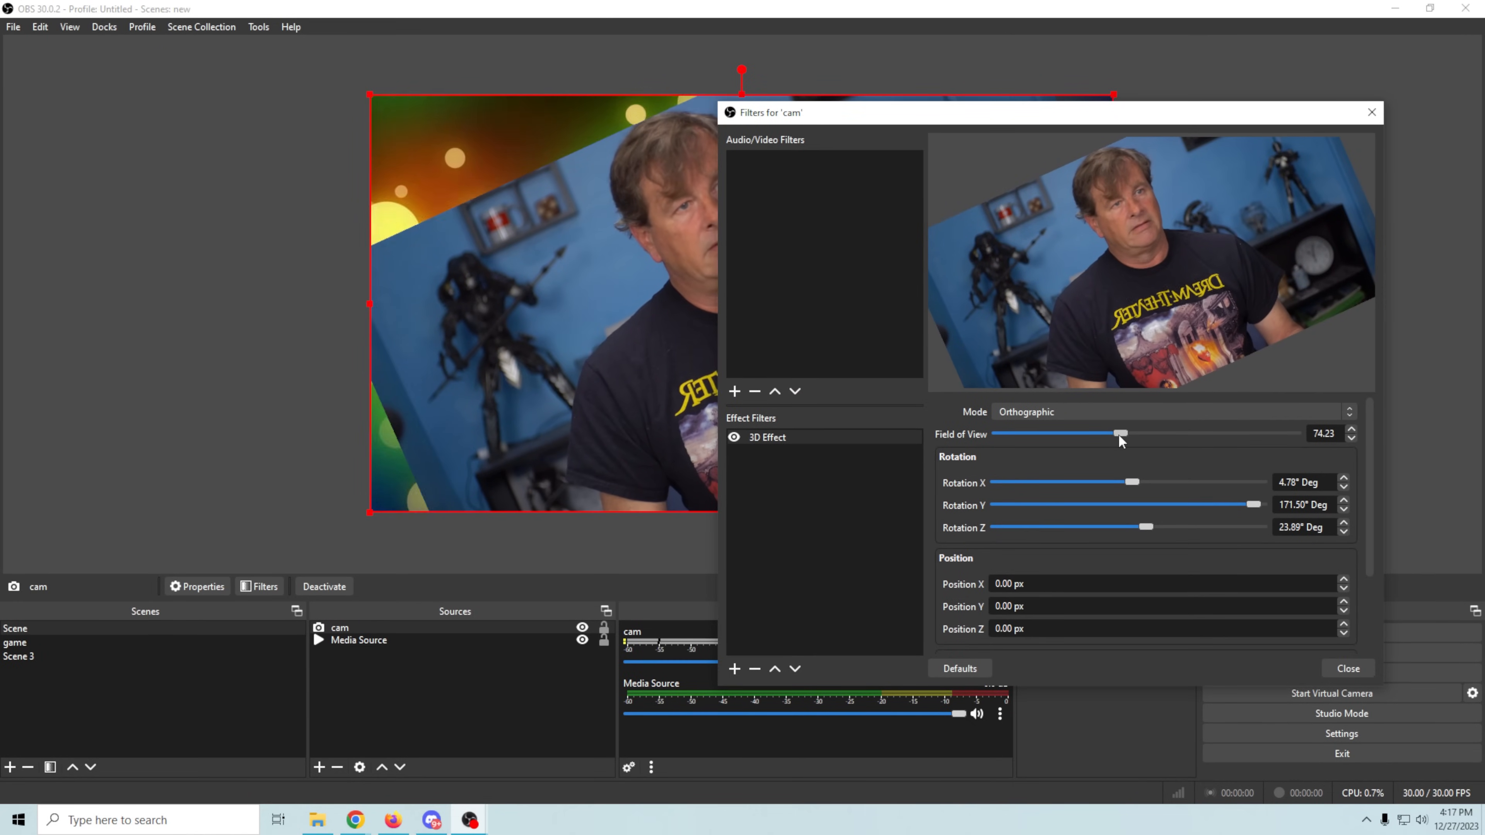
drag(1132, 480, 1161, 527)
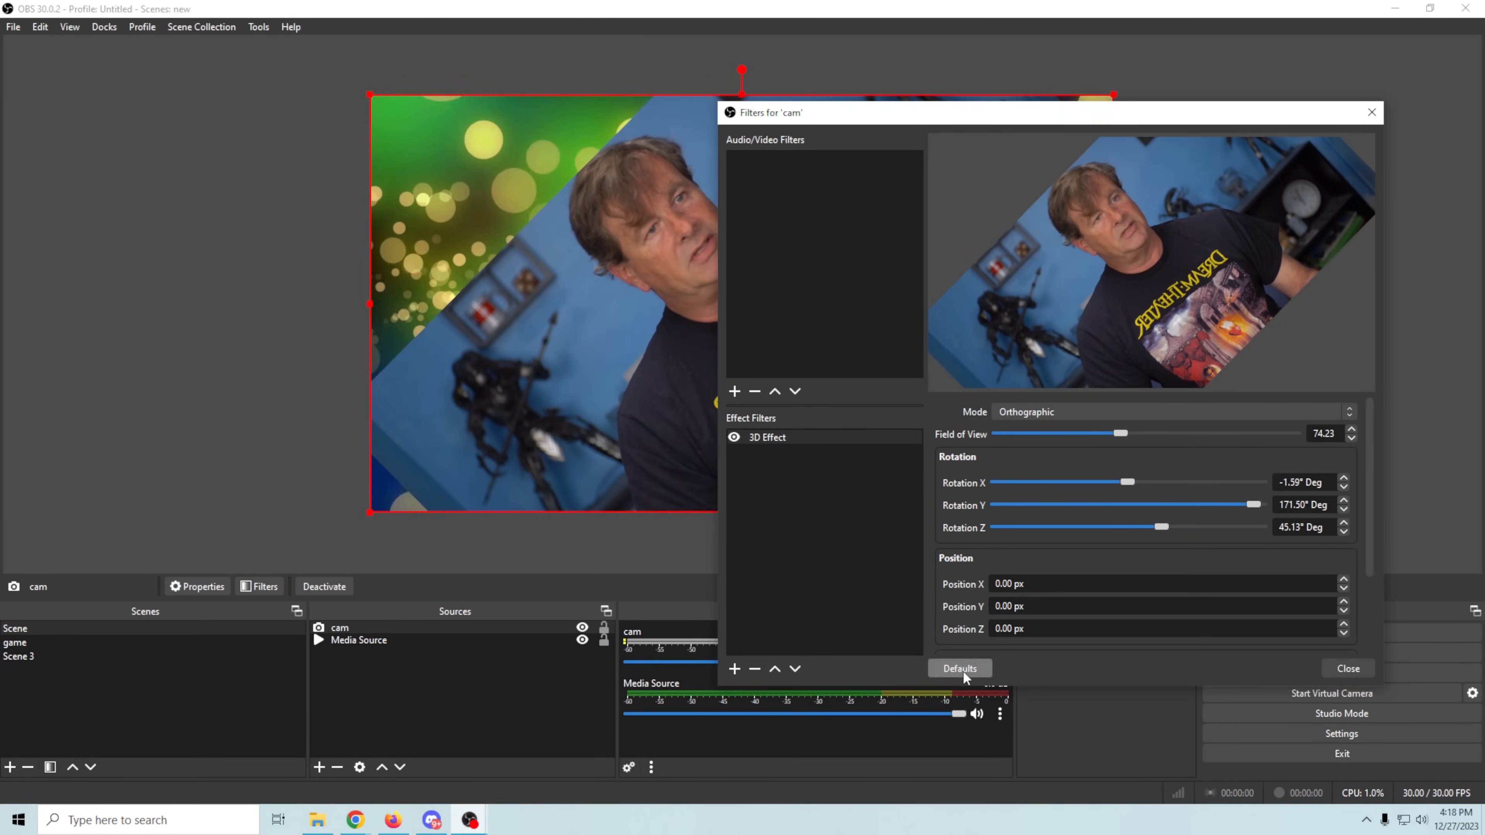
Restore the 3D Effect filter's defaults with Perspective mode, and move the filters window over the lower part of the preview
click(1126, 417)
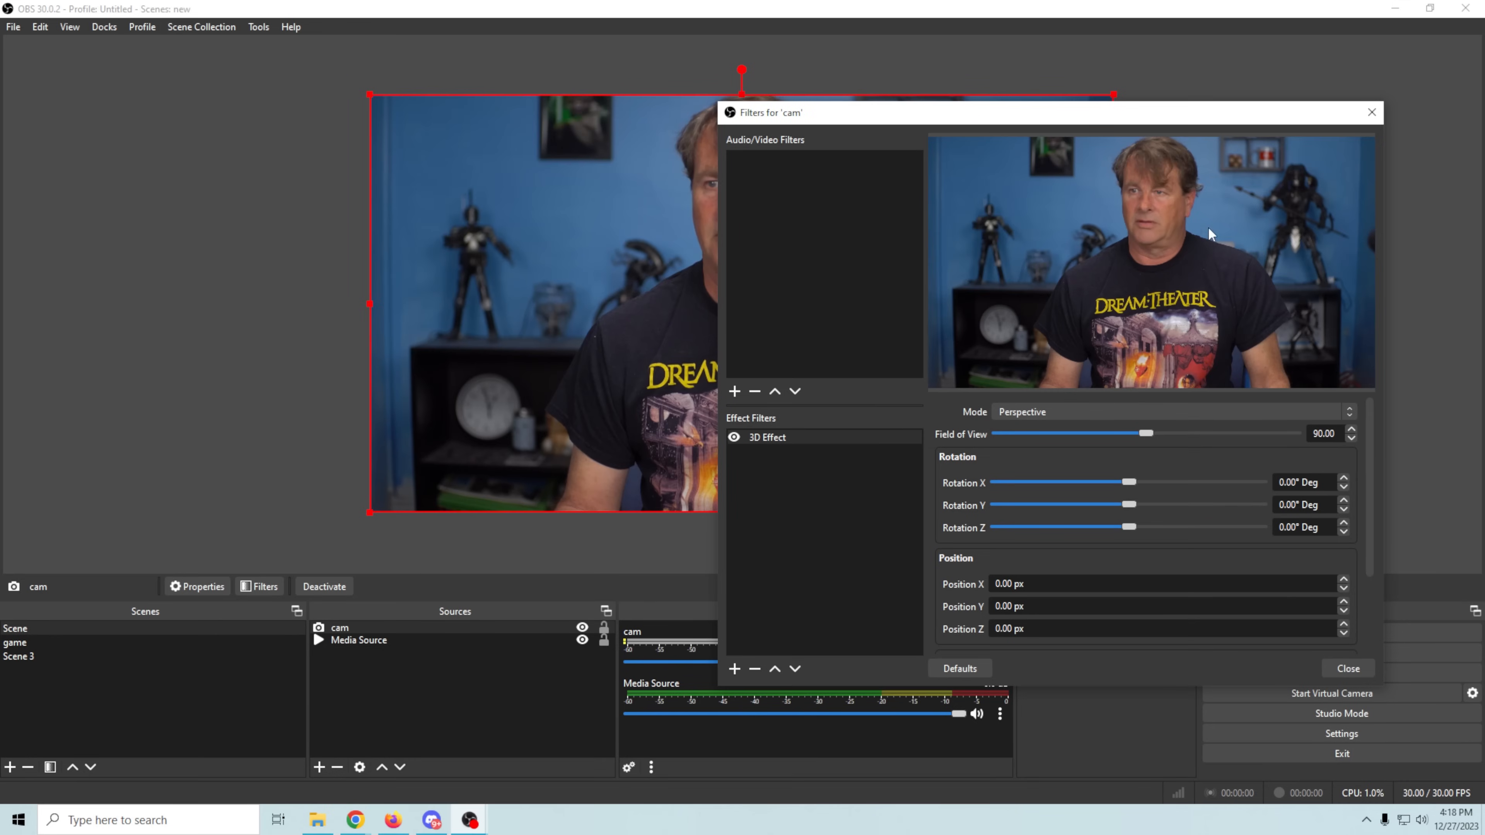
drag(1220, 121, 790, 178)
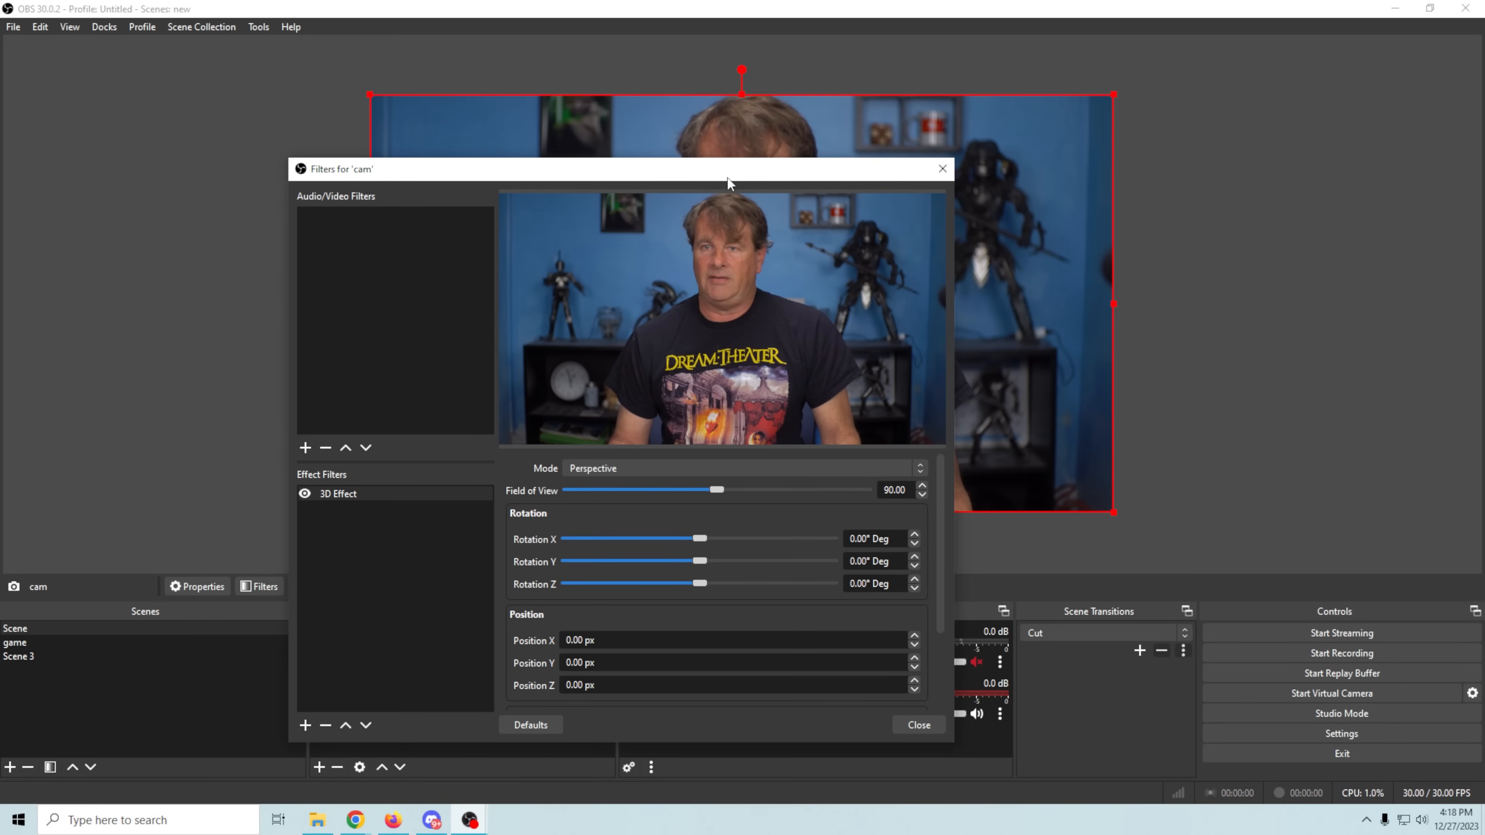
drag(728, 180, 893, 229)
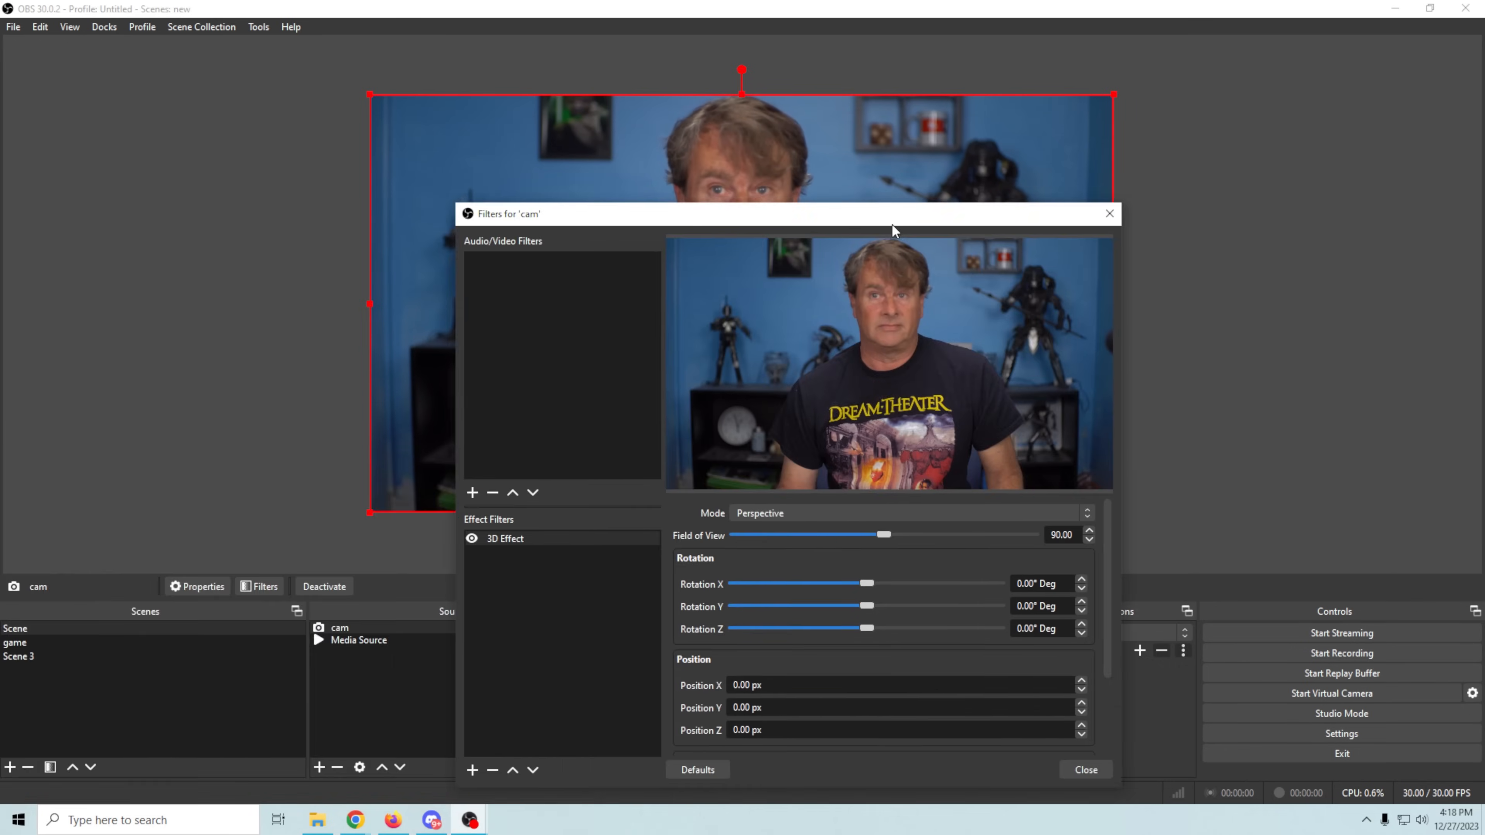
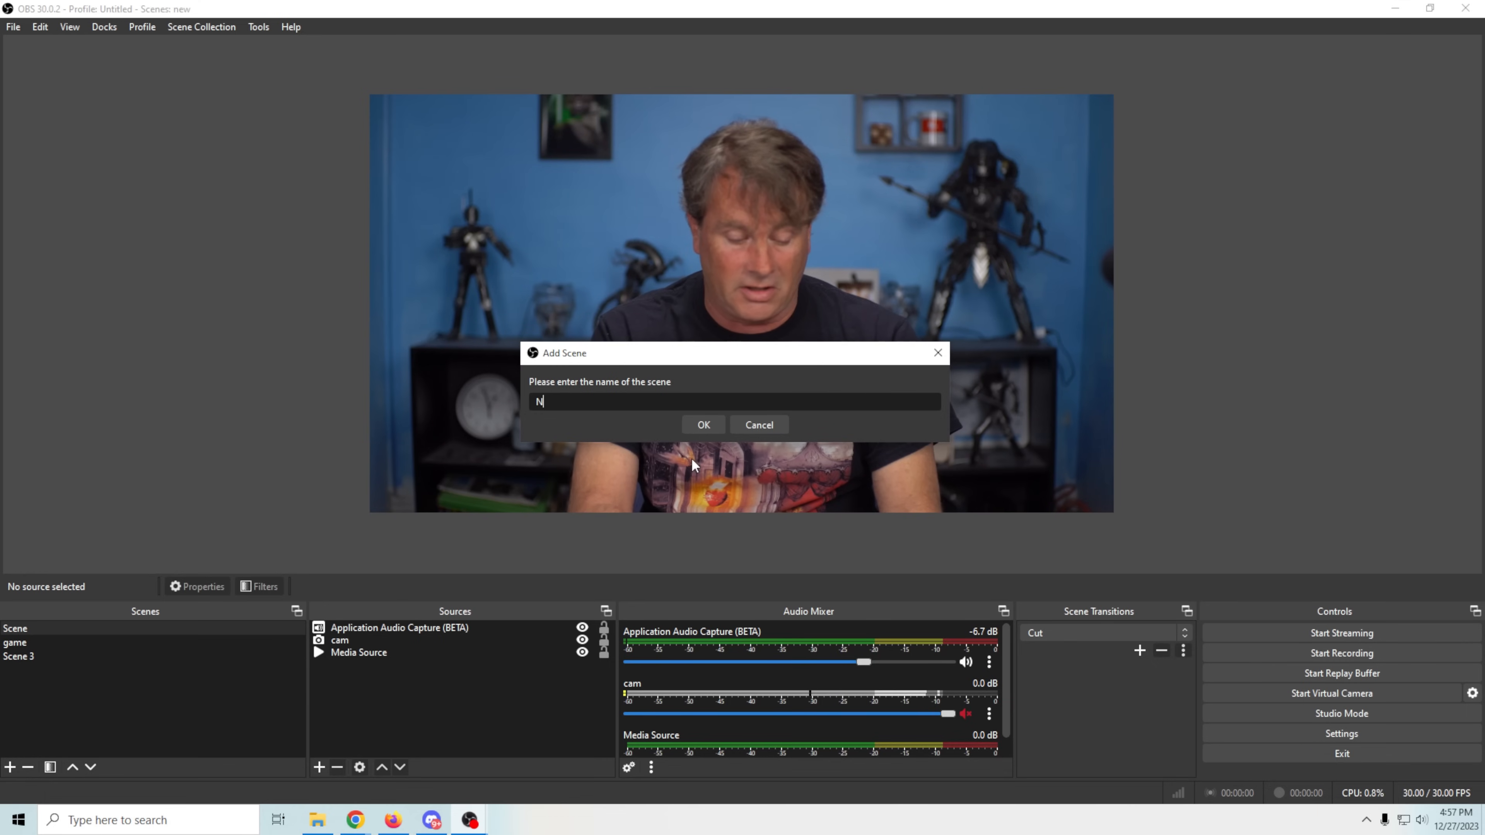
Add a new scene named "NS - Tuna"
text(T)
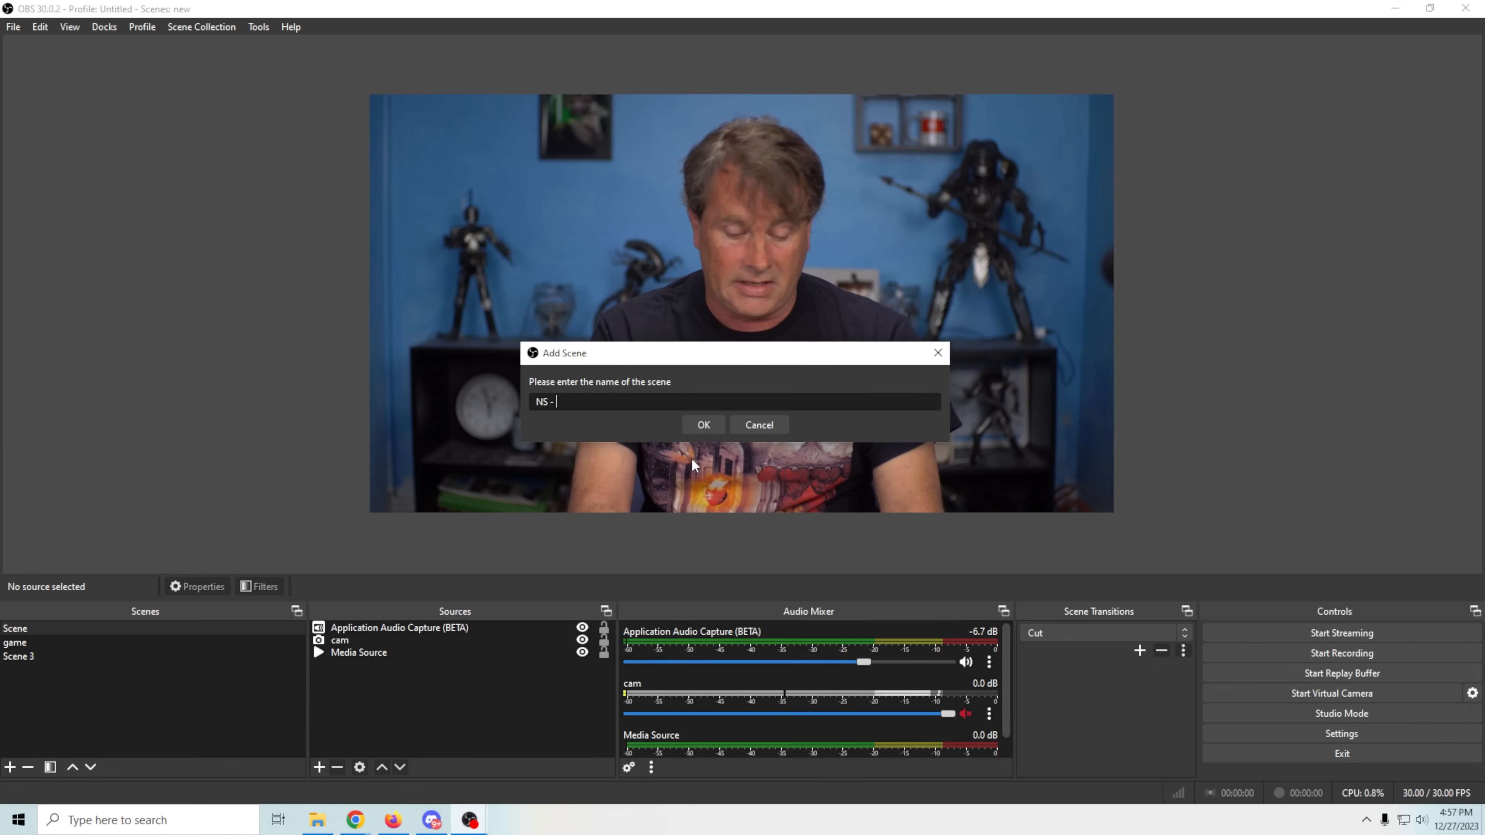
text(una)
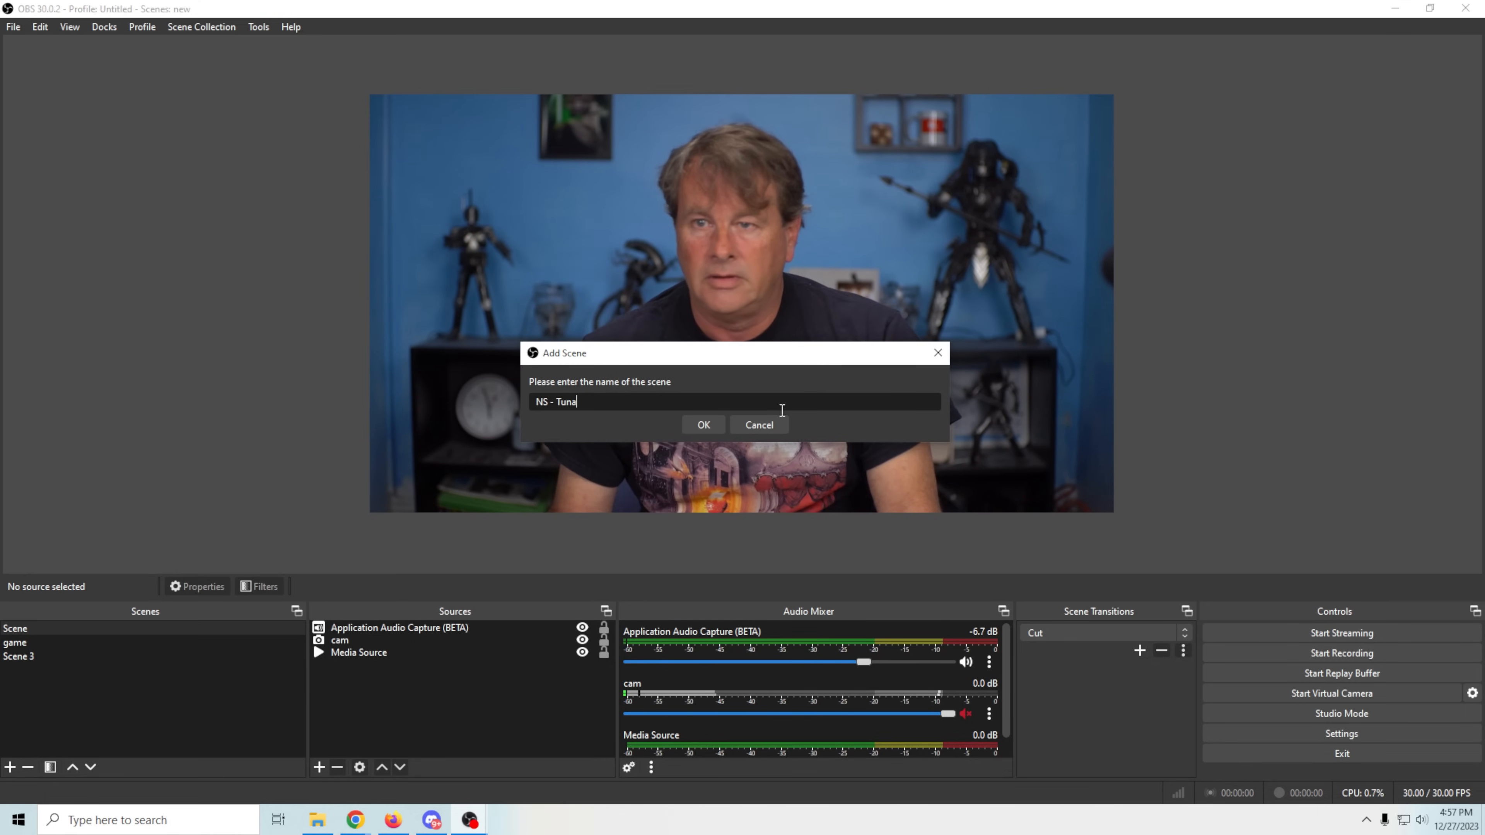
click(696, 426)
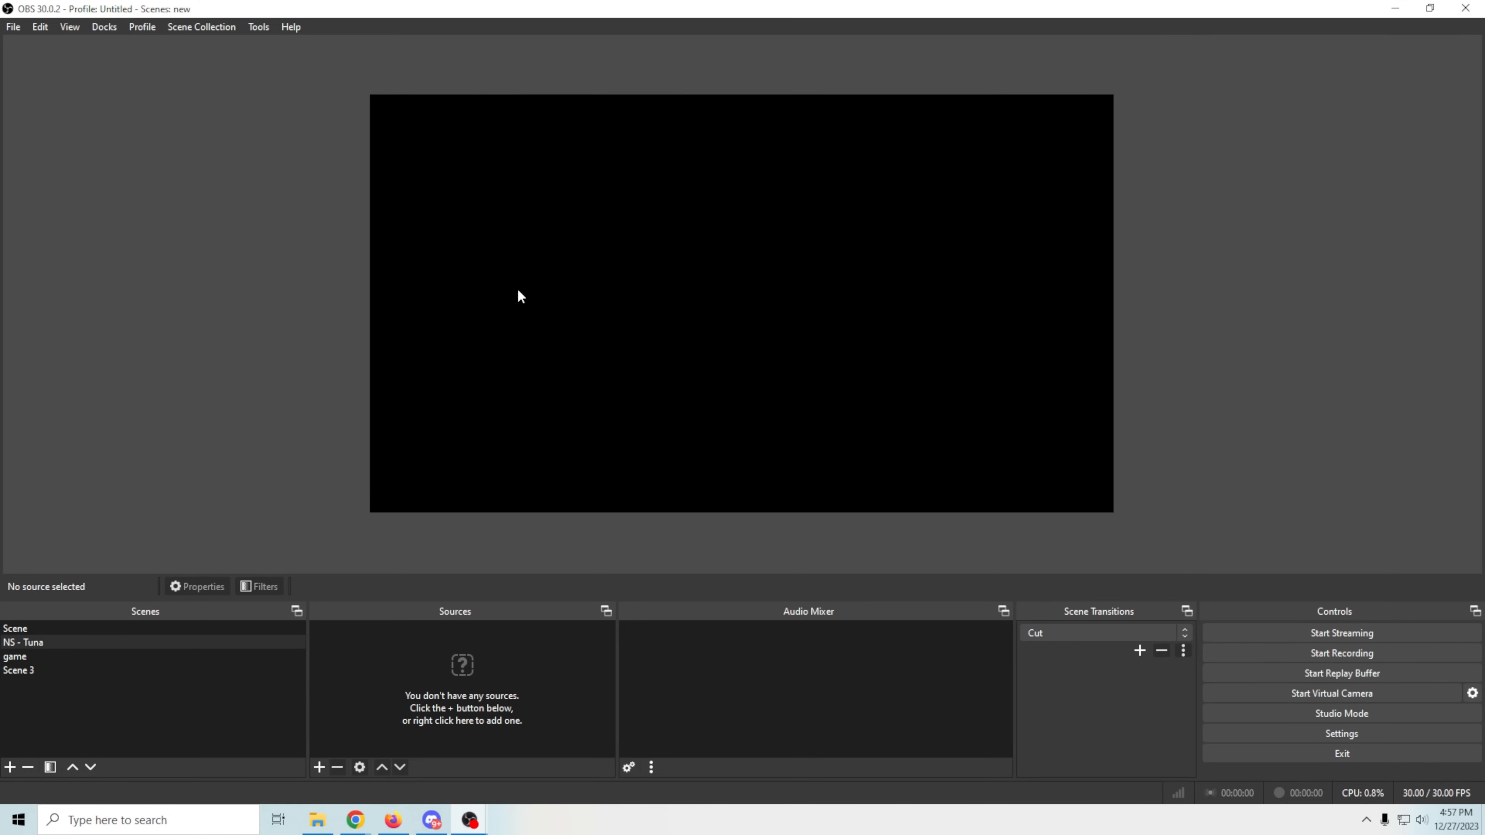
Open the Tuna settings and launch the Spotify login page to obtain an authentication code
click(259, 27)
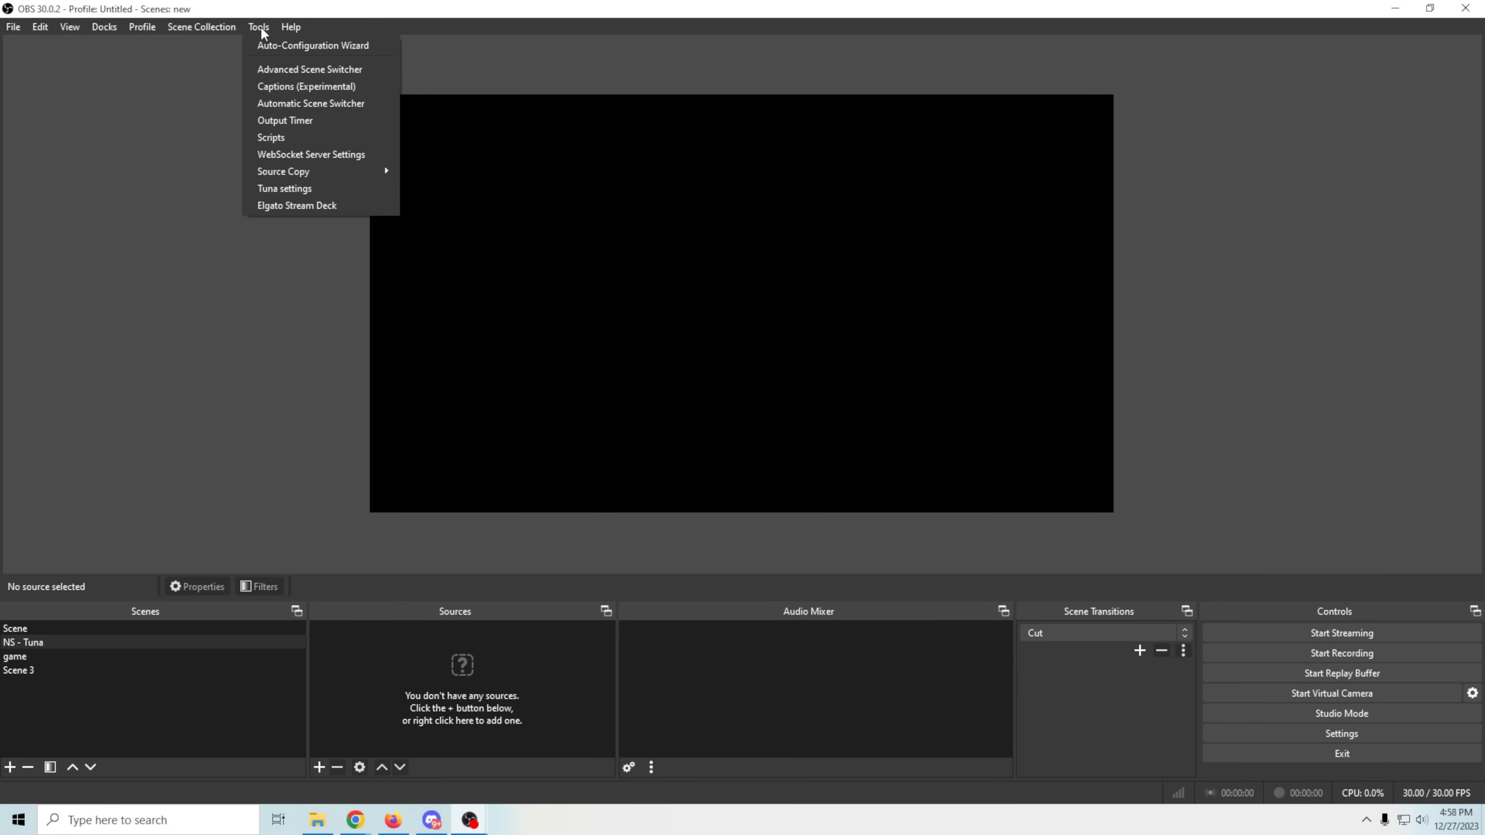
click(275, 188)
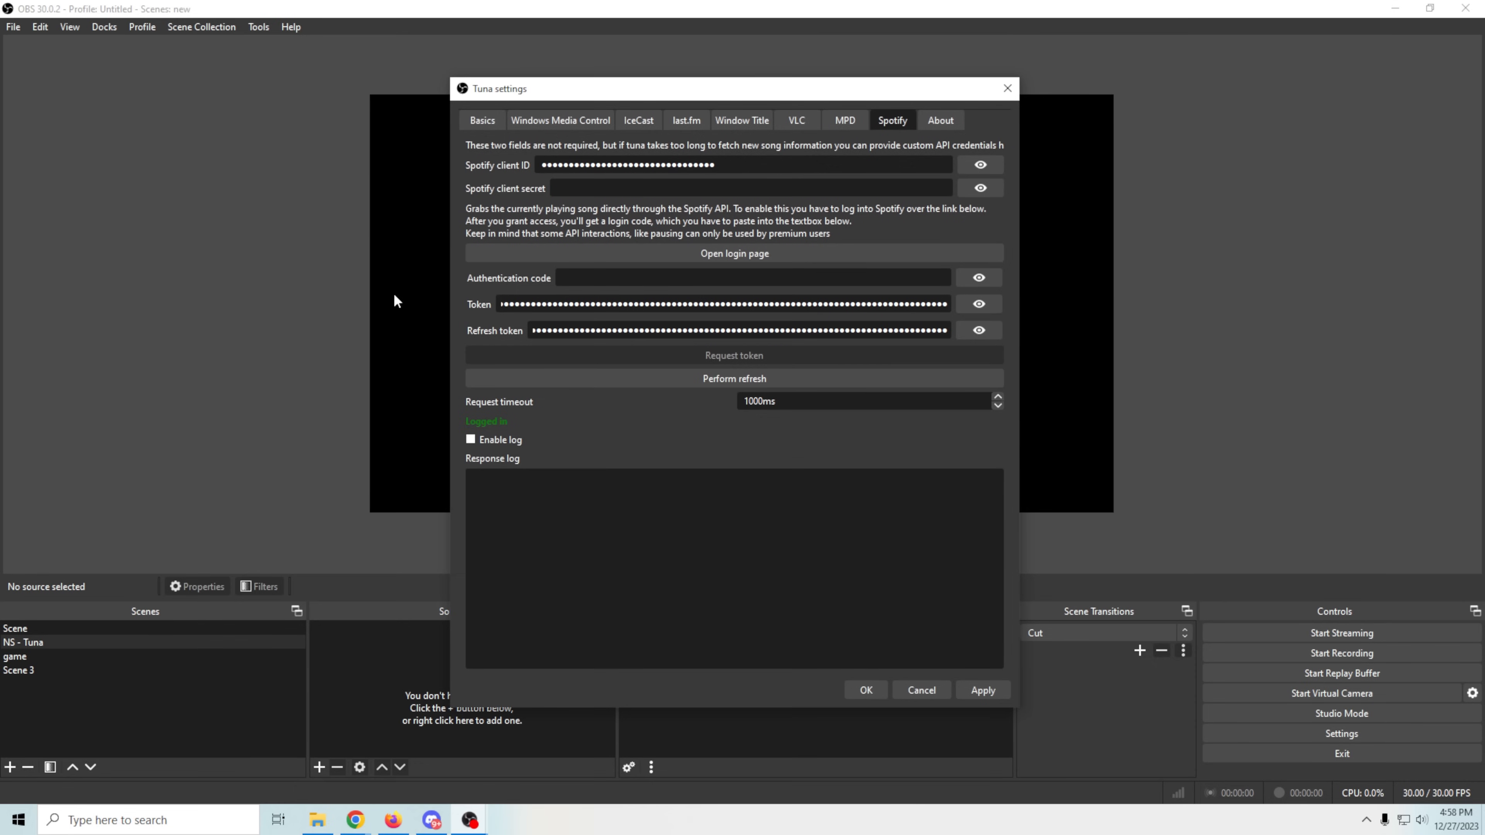
click(485, 114)
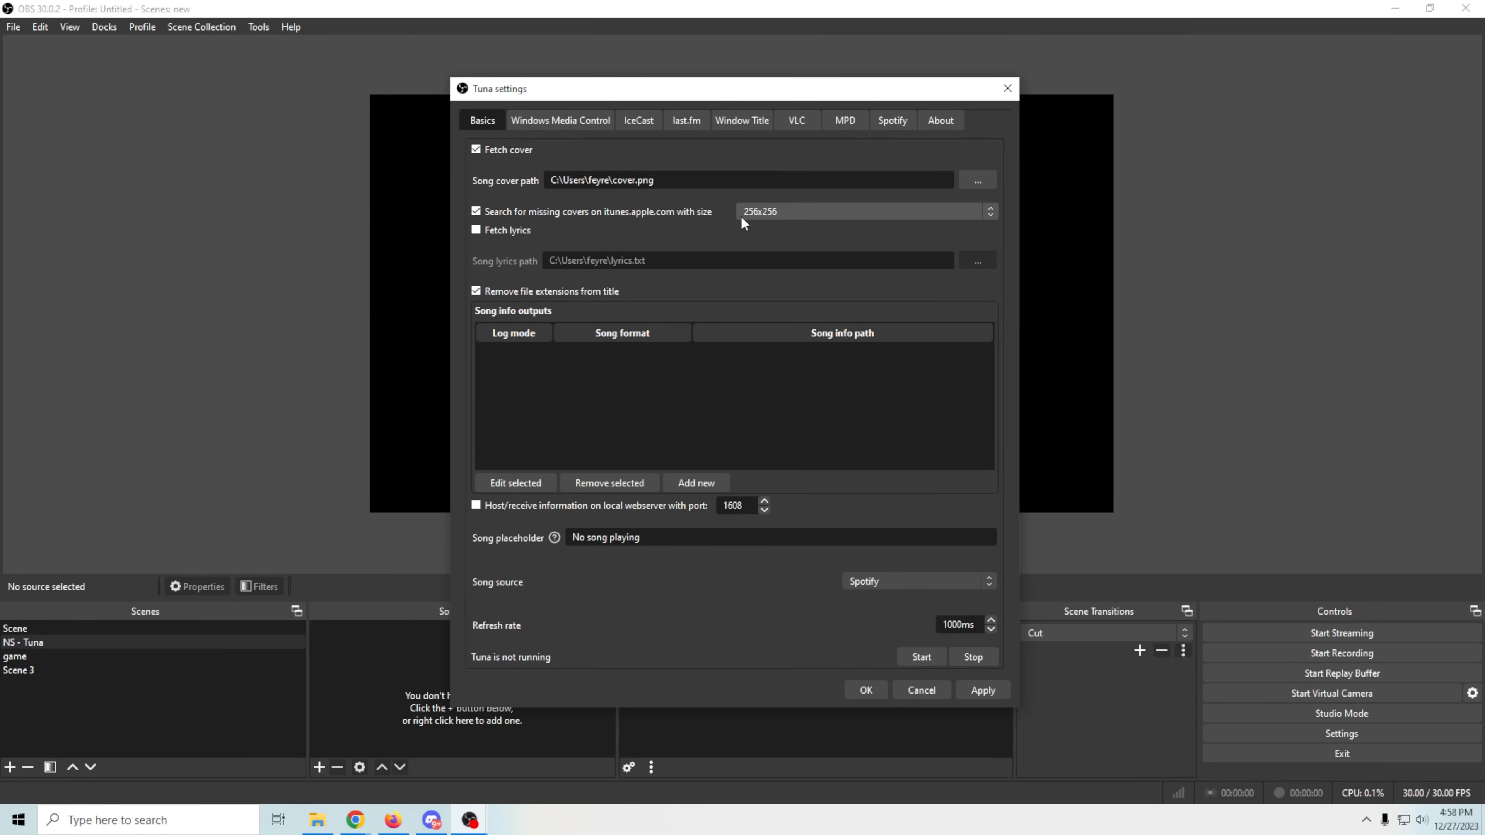
click(892, 121)
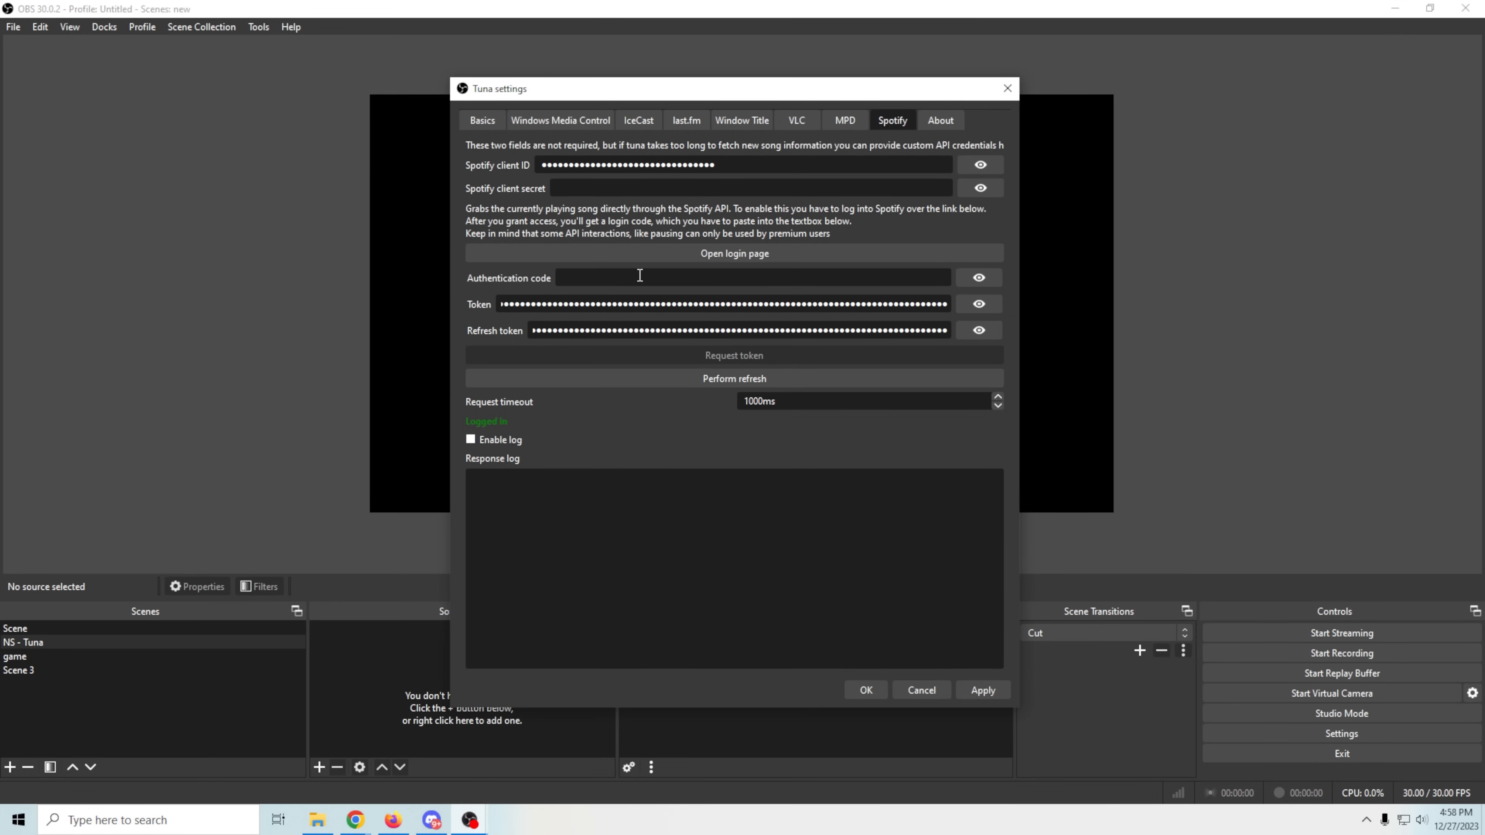
click(724, 253)
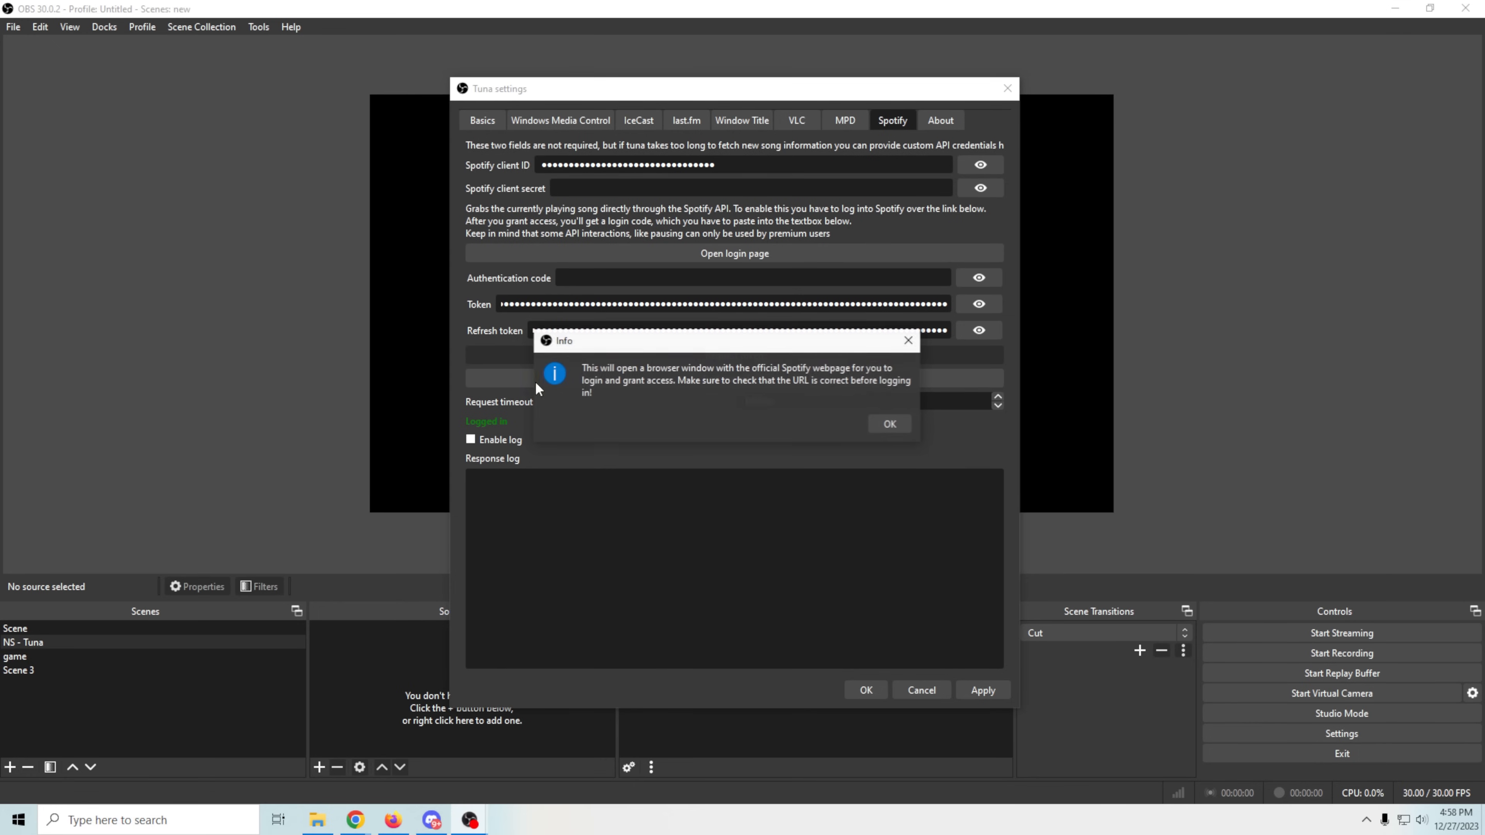
click(887, 424)
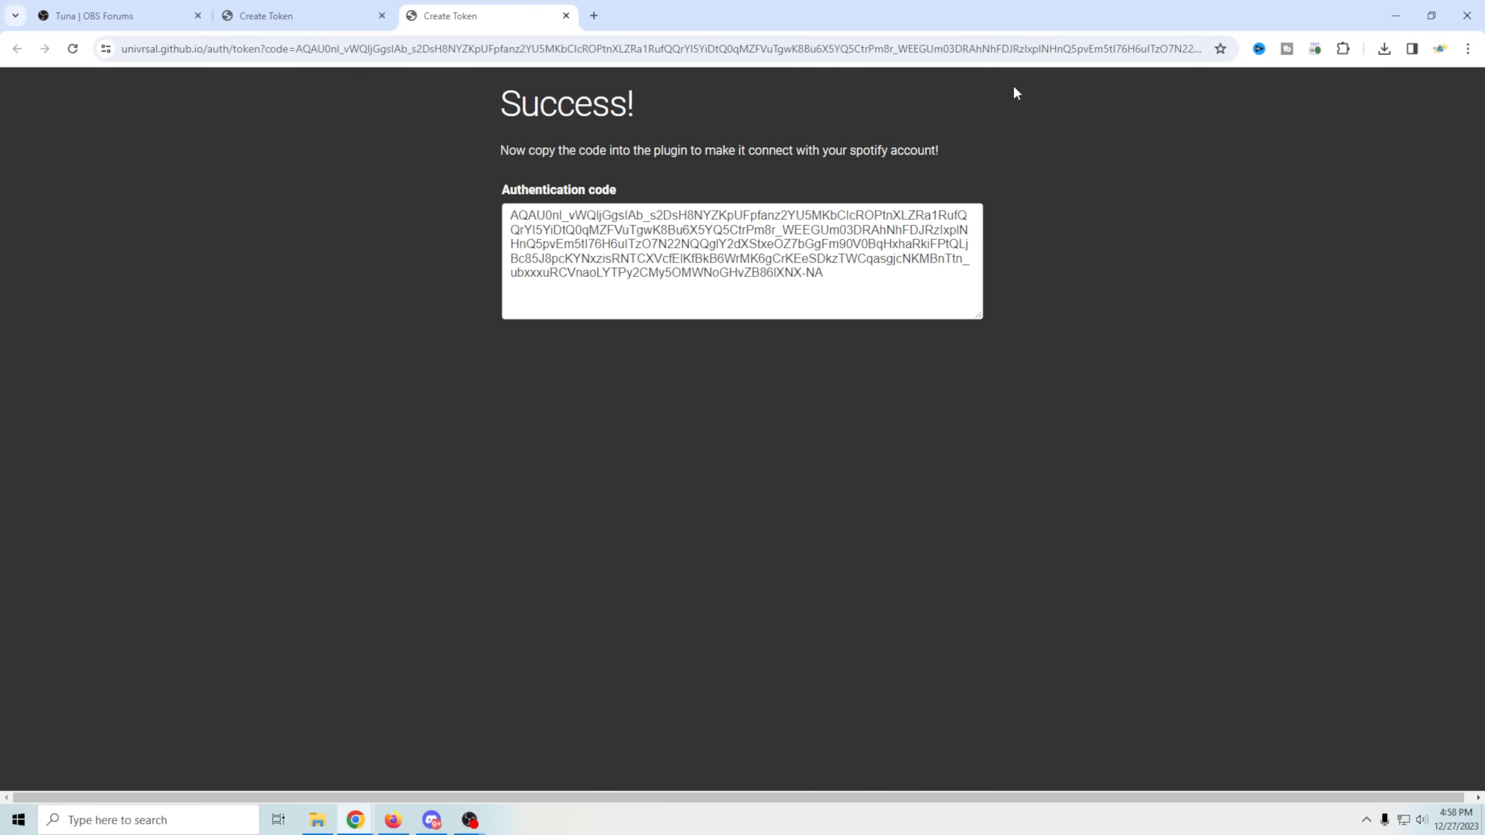
Copy the authentication code from the web page, switch back to OBS and paste it into Tuna's Spotify authentication code field
drag(870, 271, 402, 204)
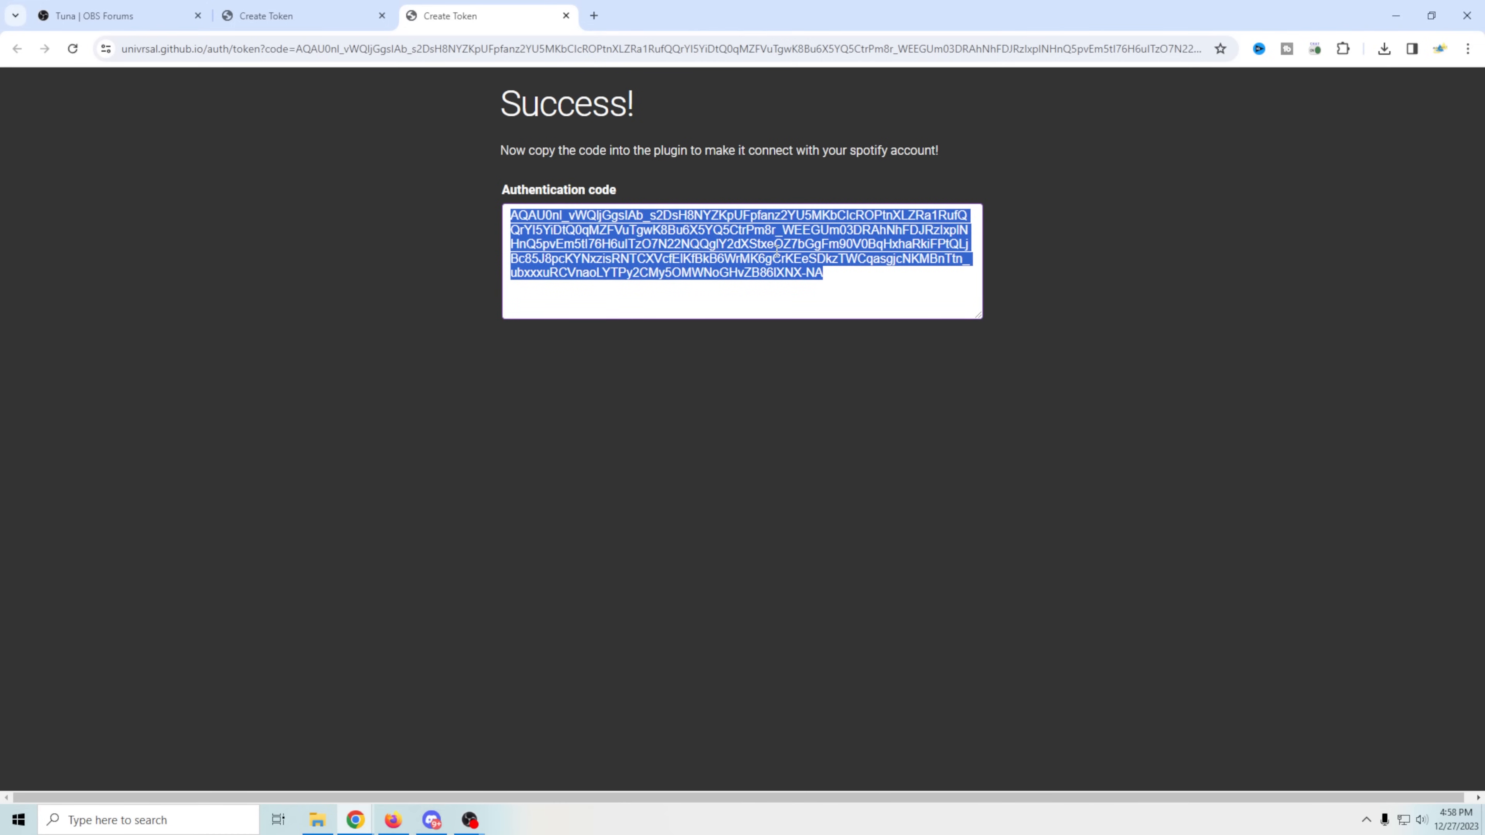
click(469, 820)
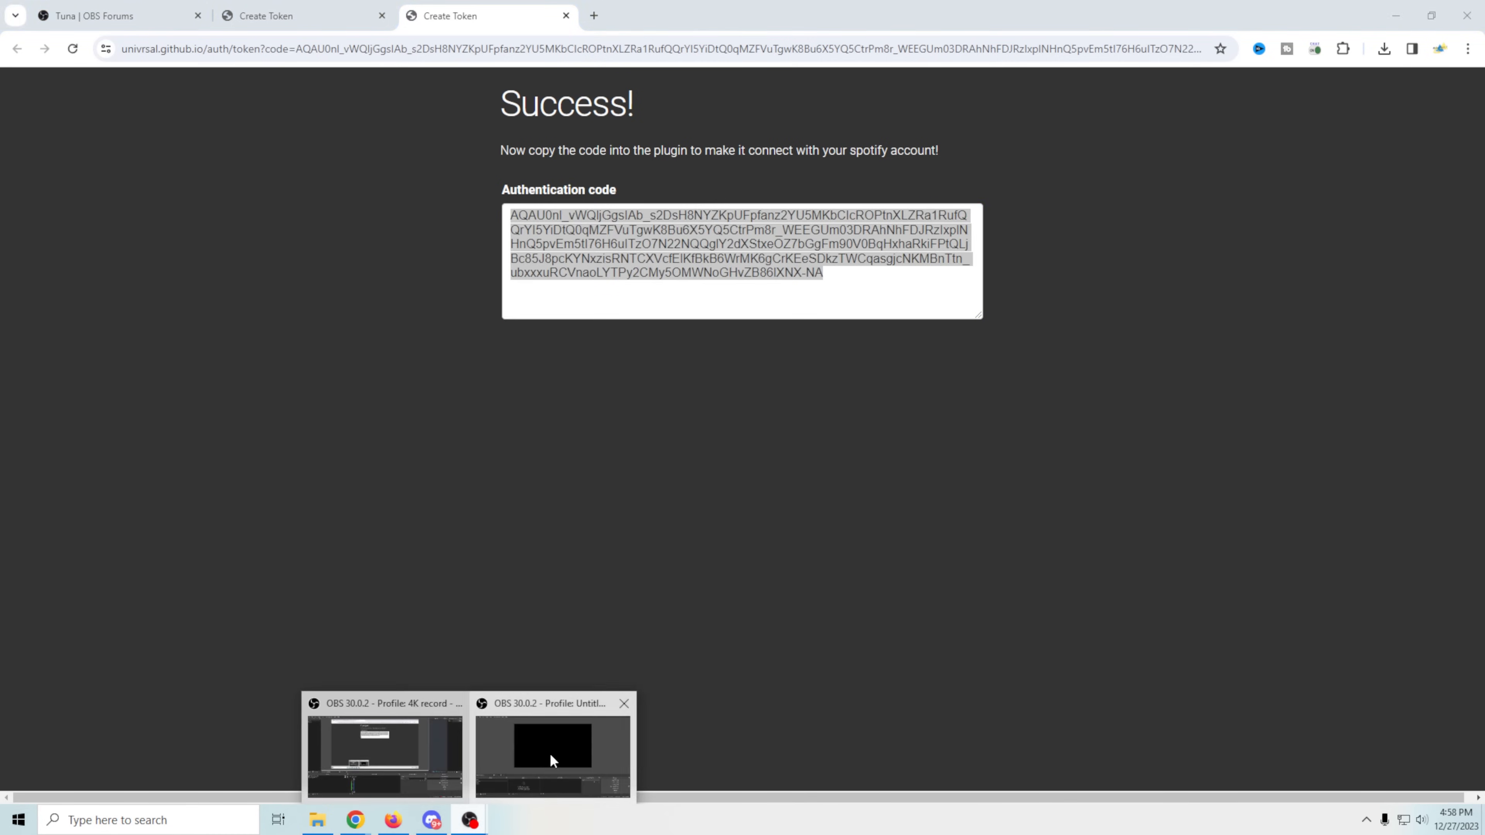
click(551, 753)
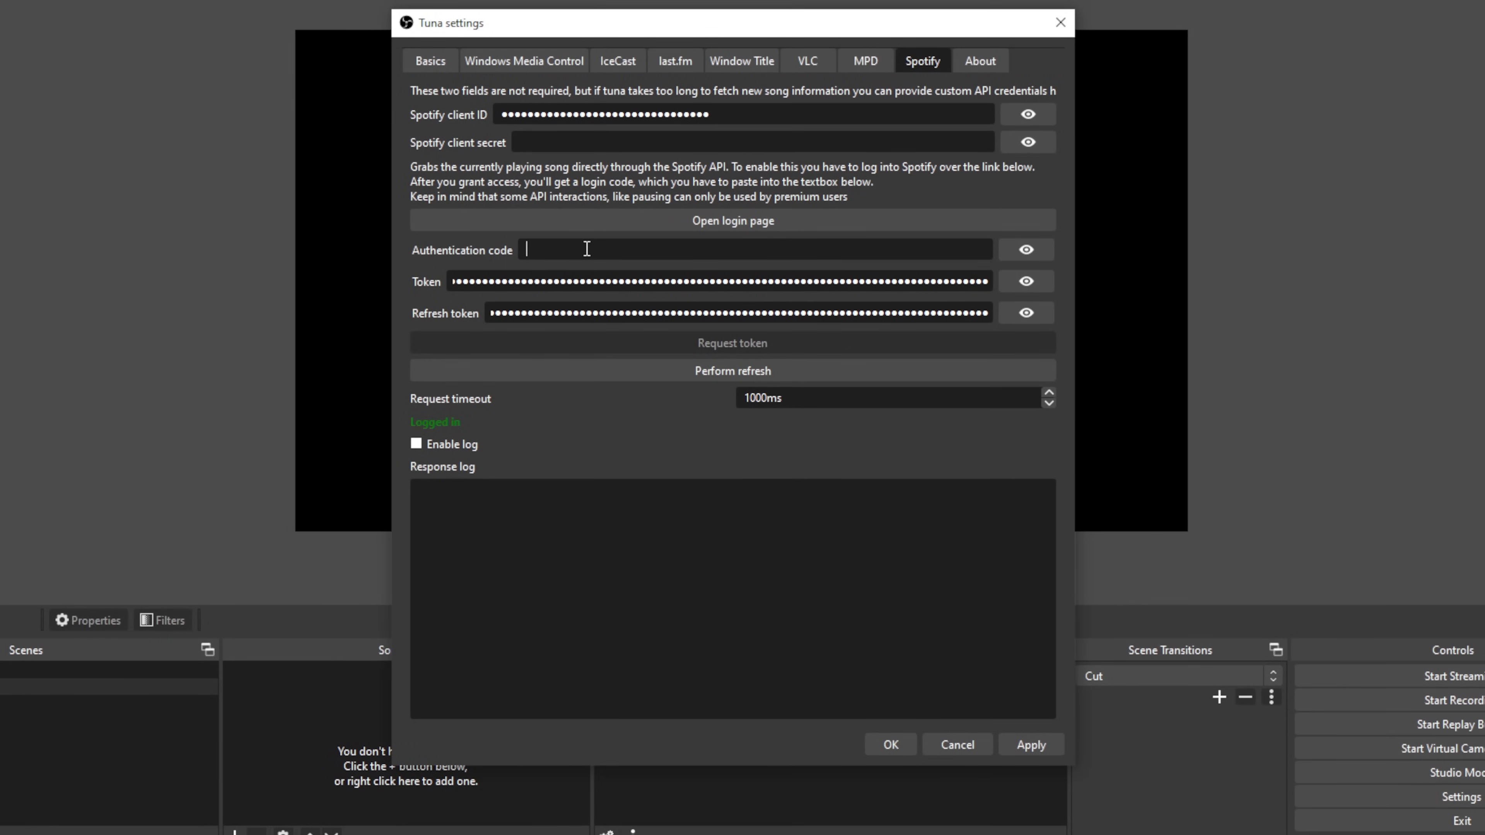
key(ctrl+v)
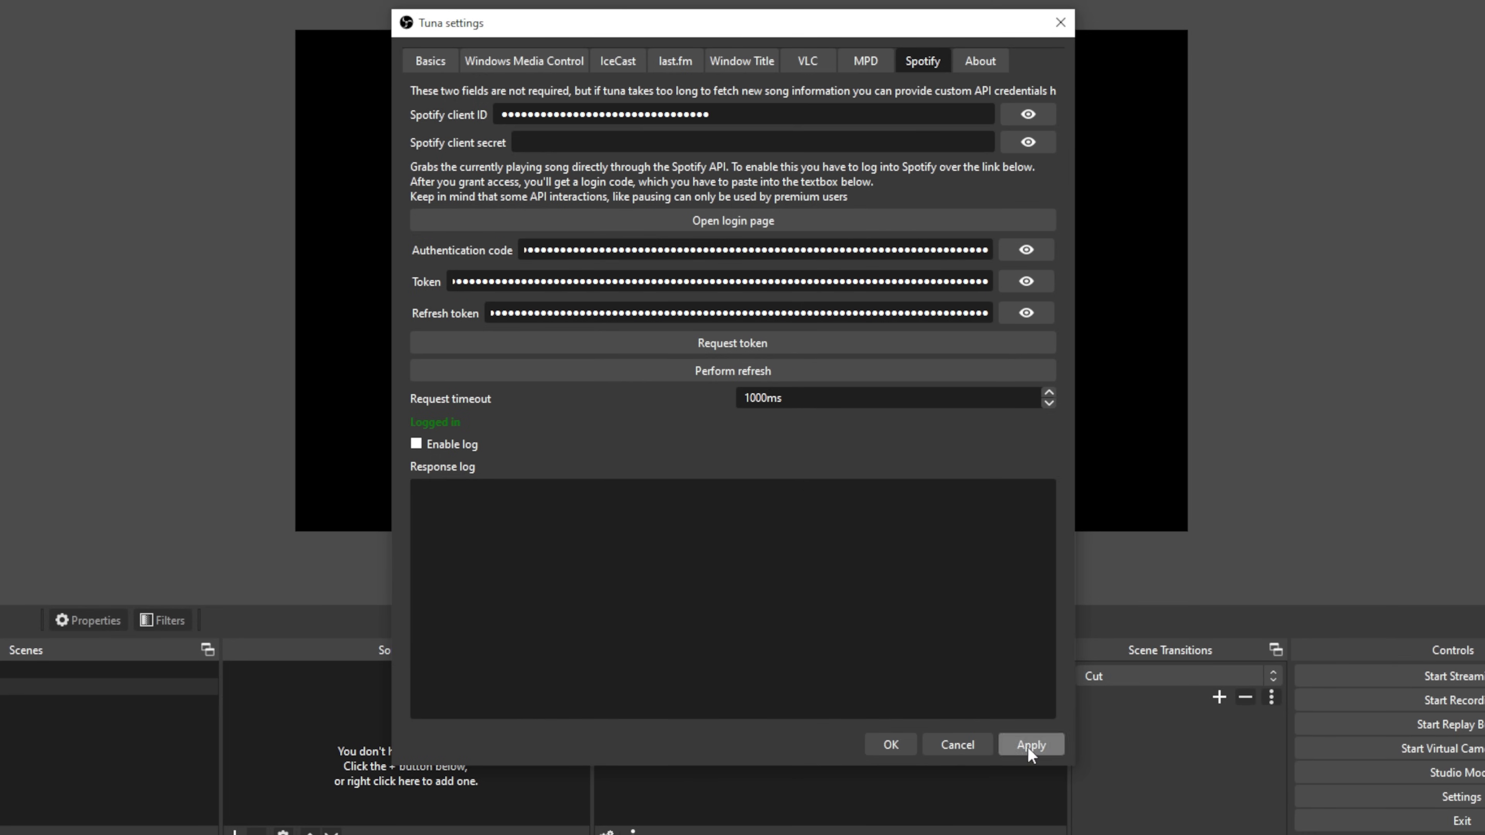
Add a new song info output in Tuna's basic settings with the song format {Artest}
click(425, 60)
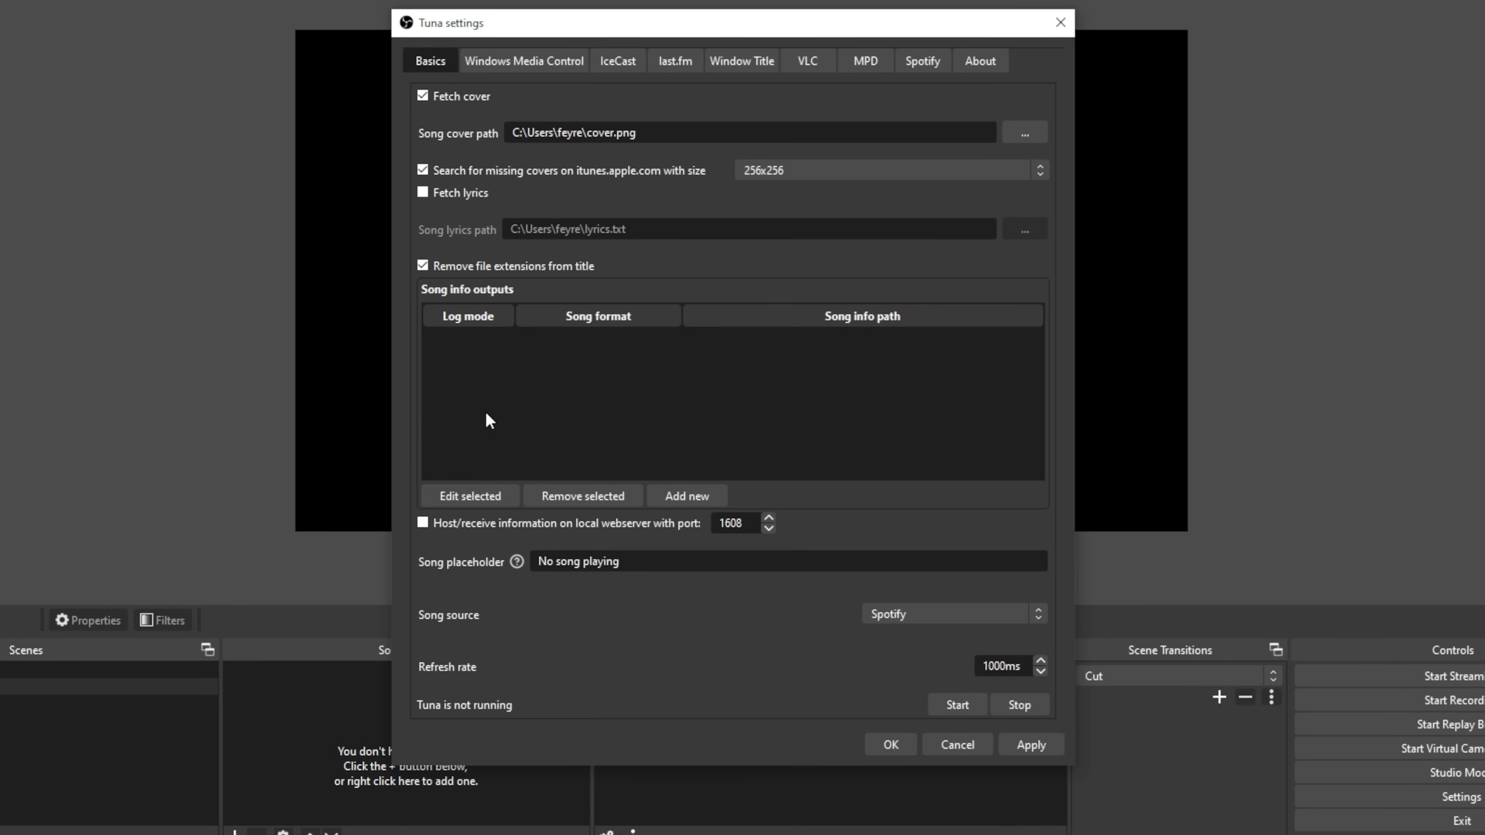
click(701, 495)
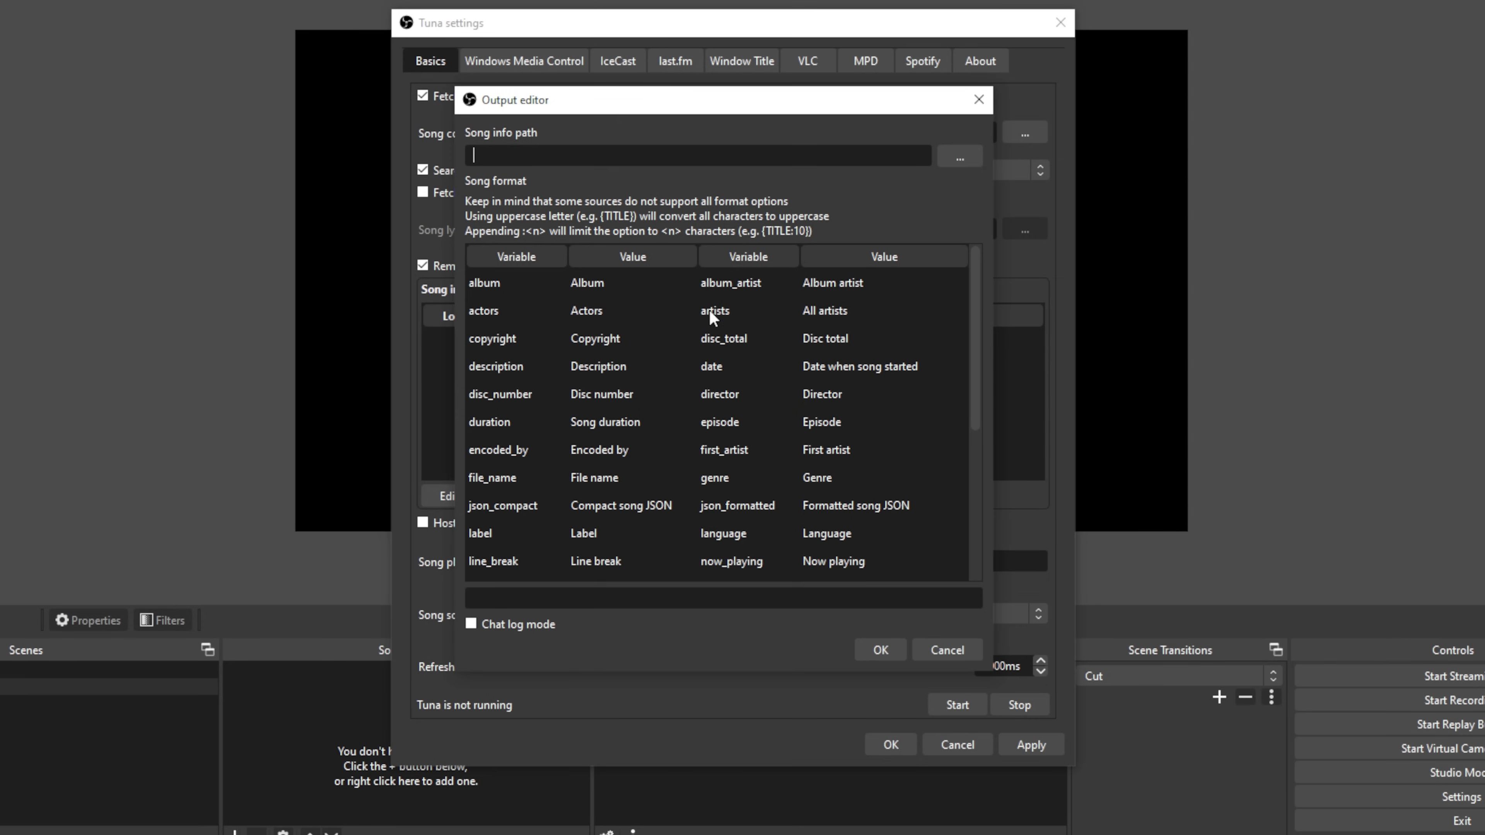
click(589, 597)
text({Artest})
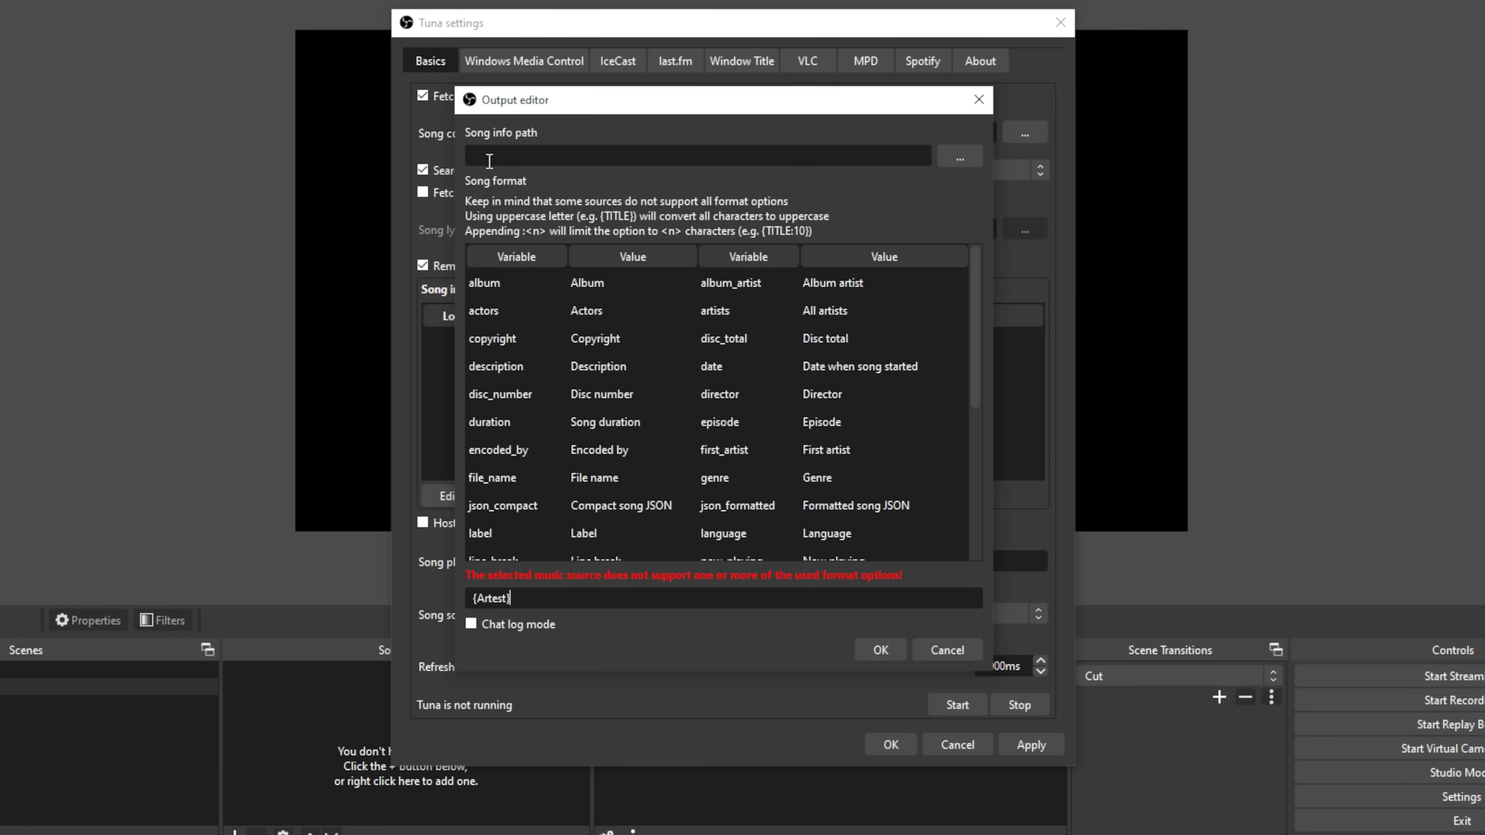
Set the song info path to spotify.txt in the Music folder, replacing the existing file
click(950, 167)
click(742, 330)
double_click(743, 330)
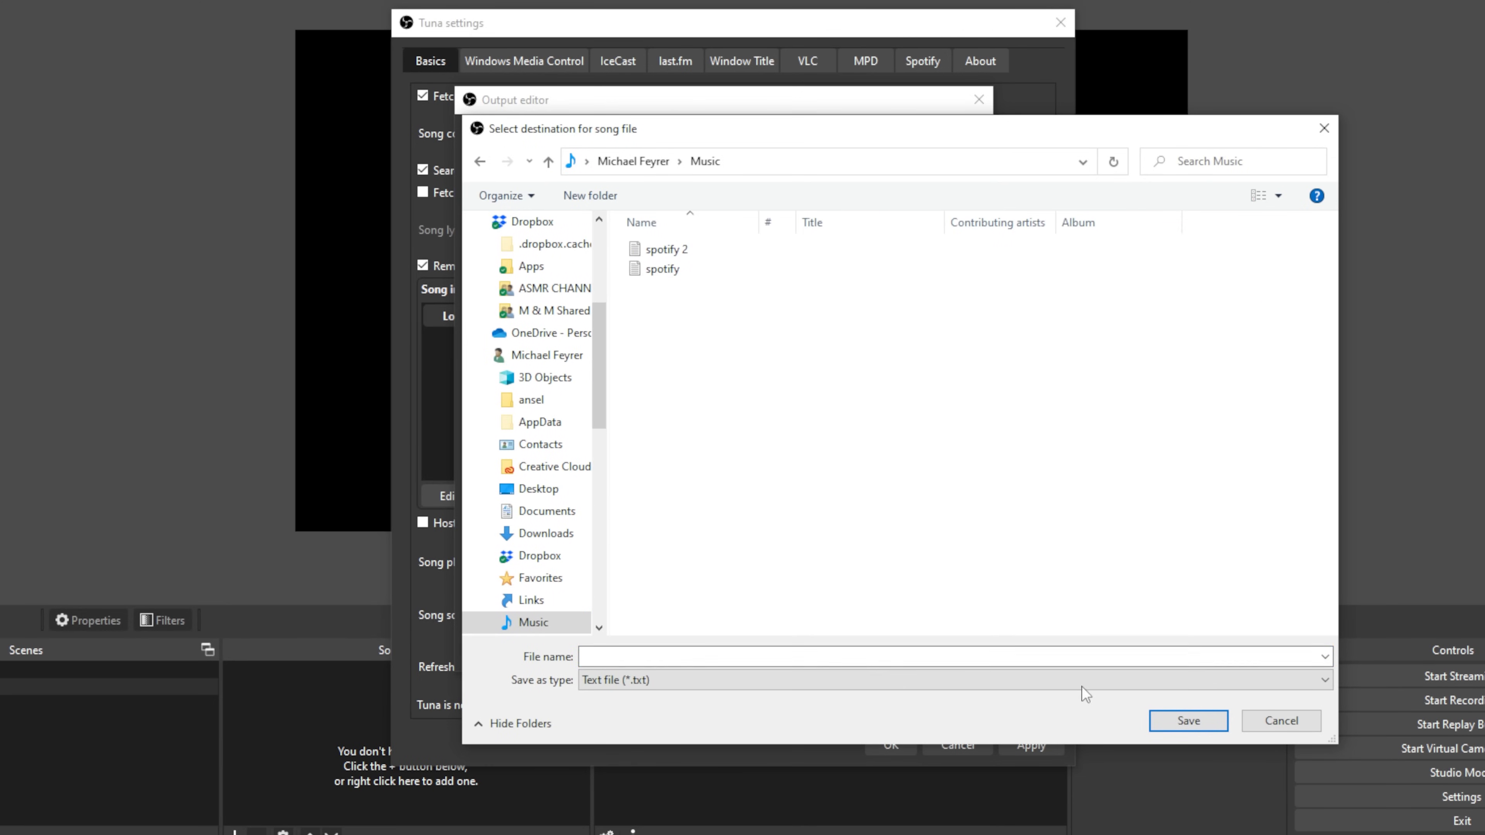
click(660, 270)
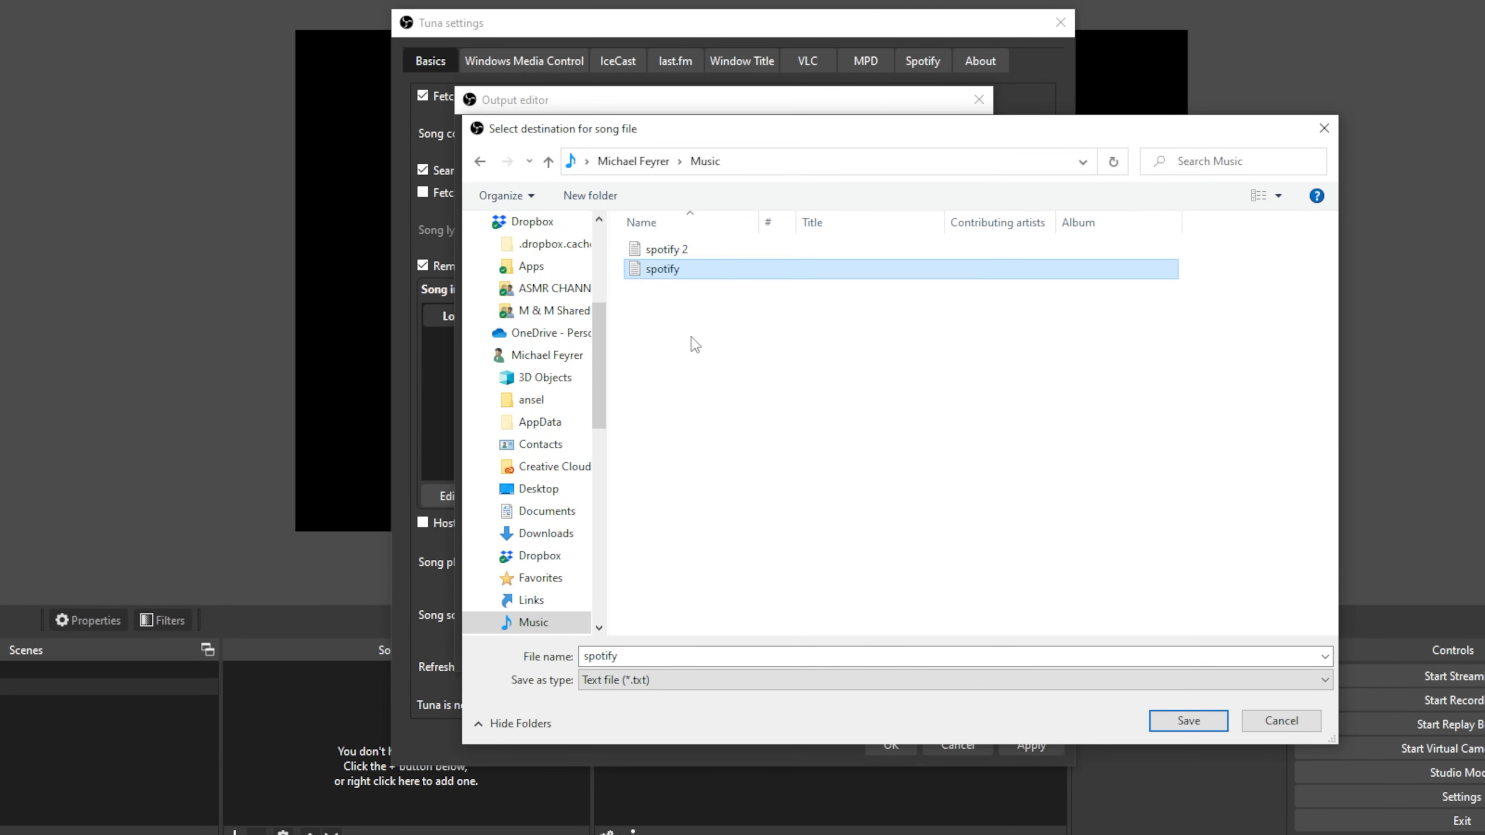
click(1185, 722)
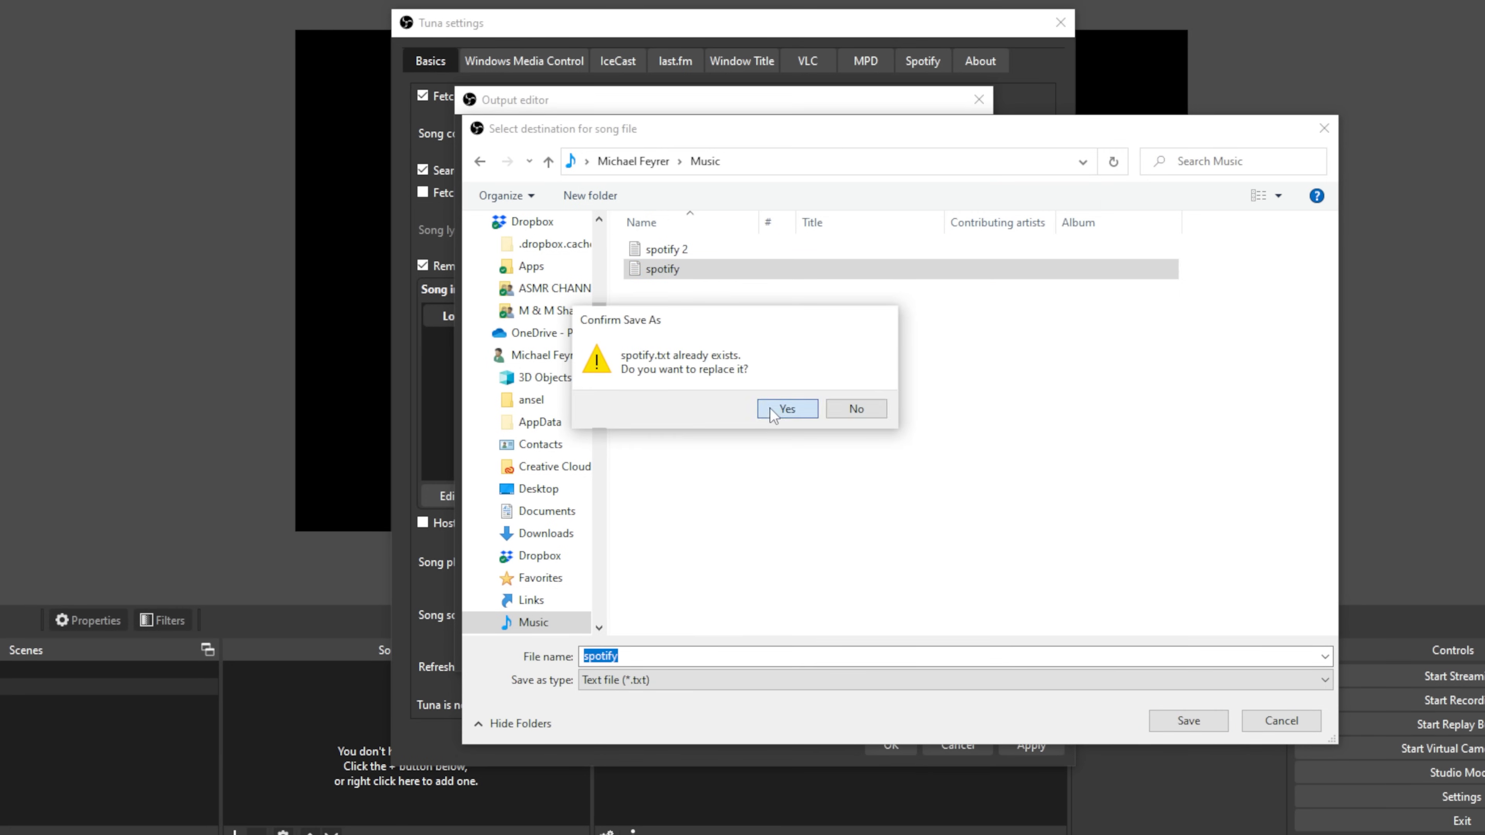
click(787, 408)
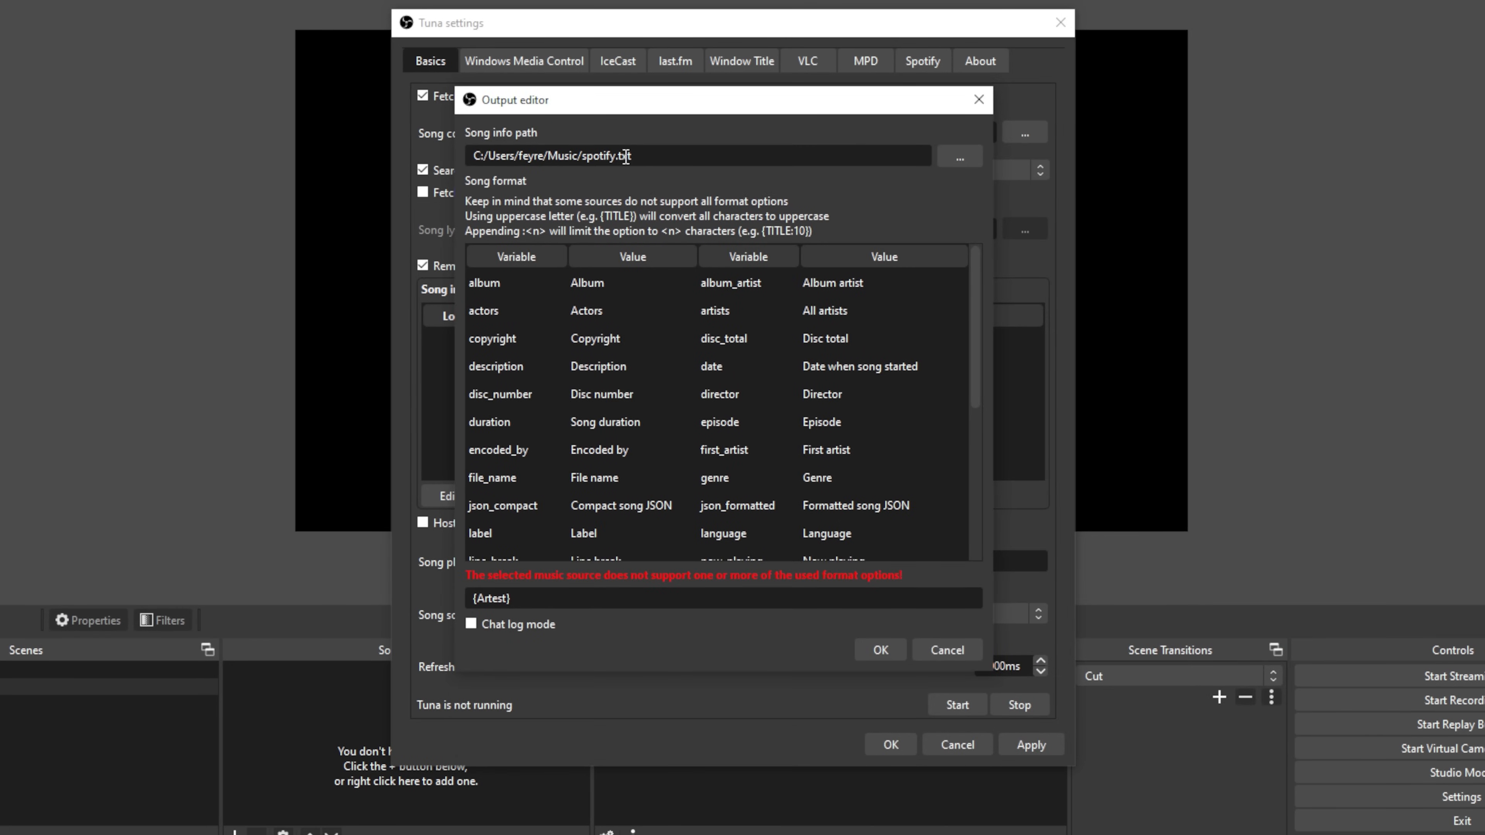
Correct the output's song format to {artists}
click(485, 599)
key(BackSpace)
text(a)
text(ti)
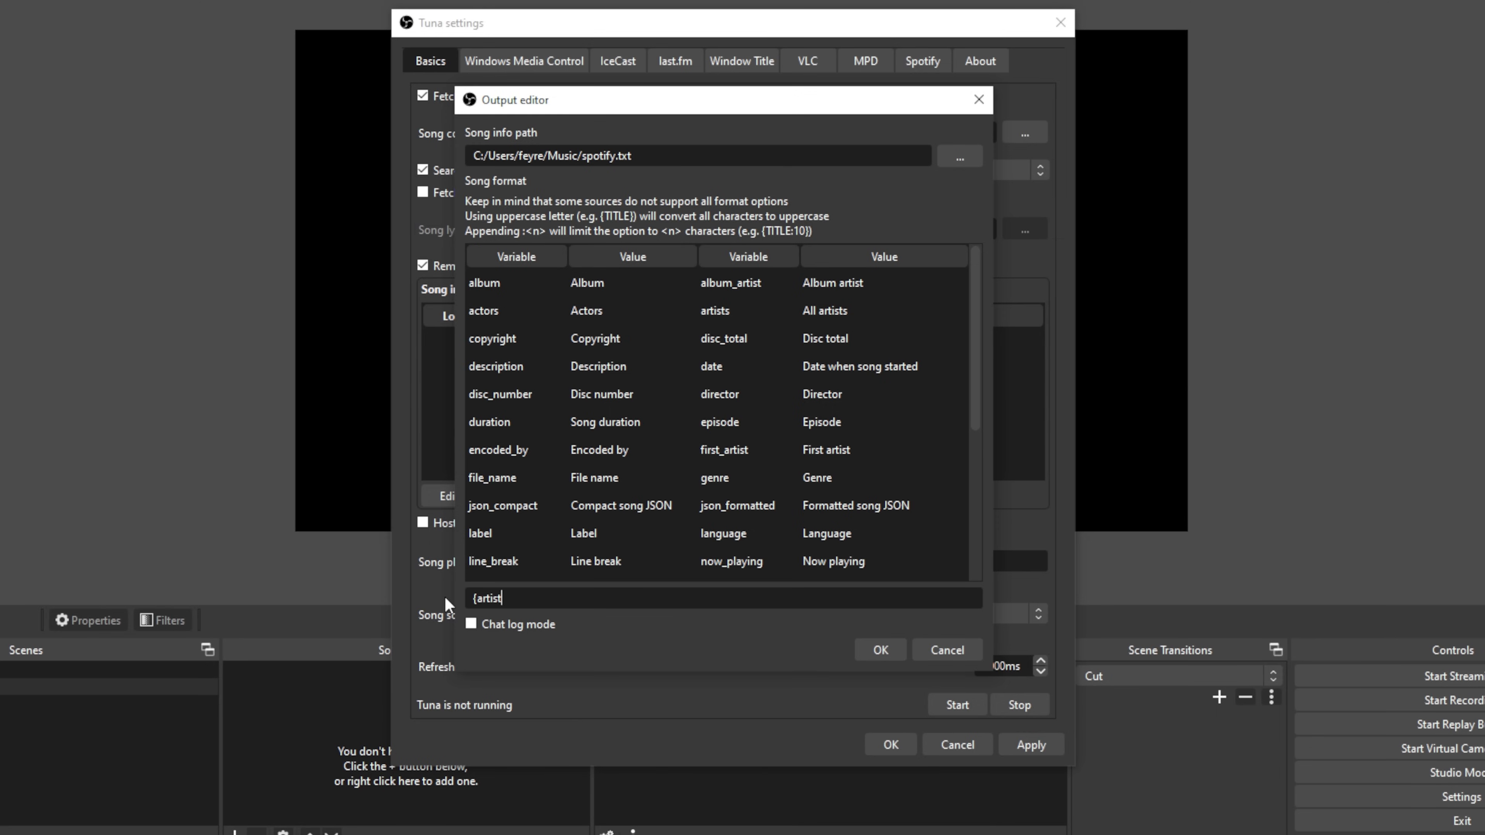
text(s})
scroll(742, 496, down, 2)
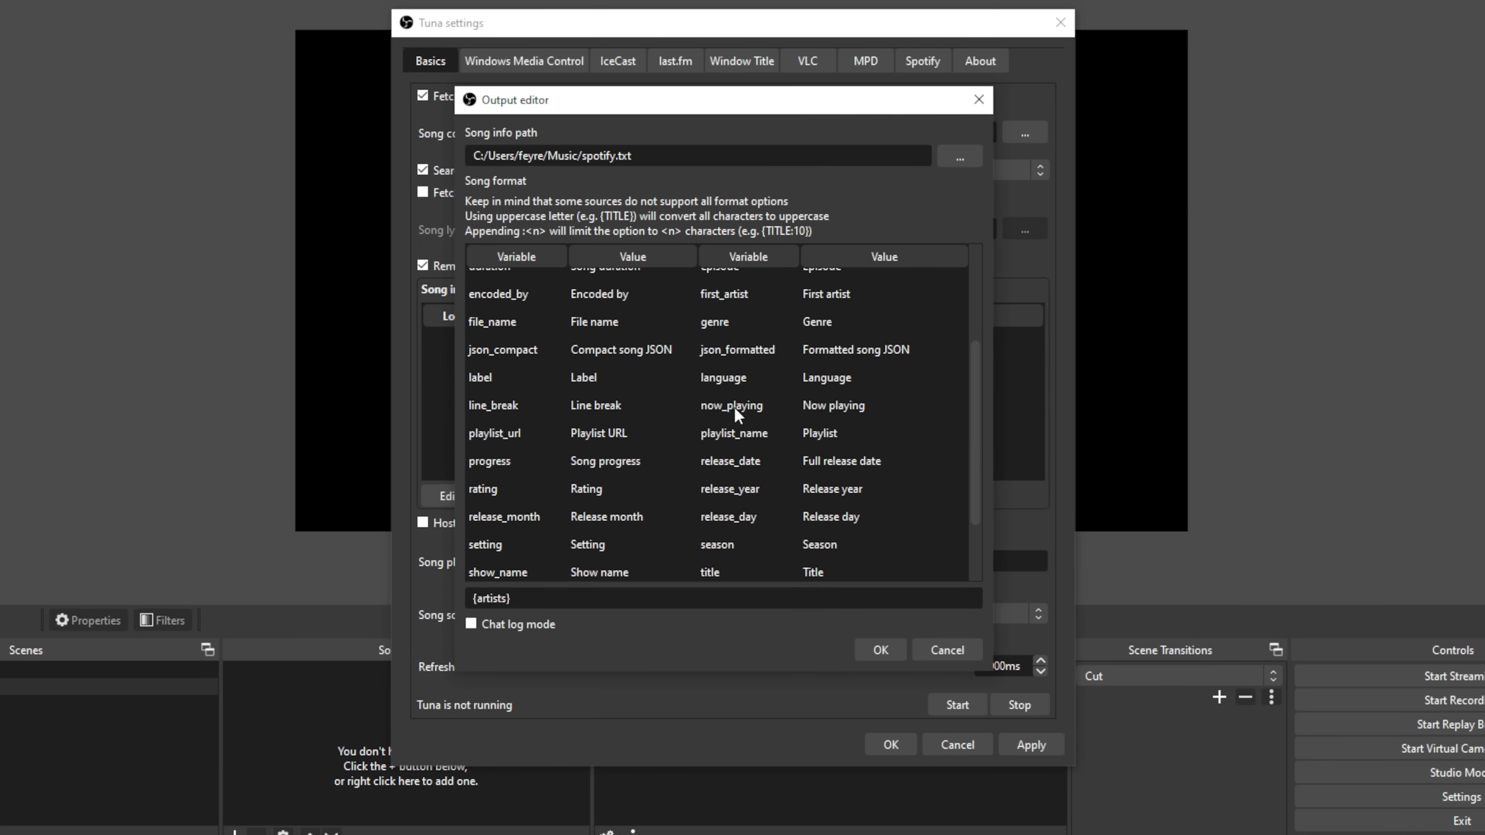
Look through the available song variables and save the {artists} output for spotify.txt
scroll(719, 495, down, 1)
scroll(719, 495, up, 1)
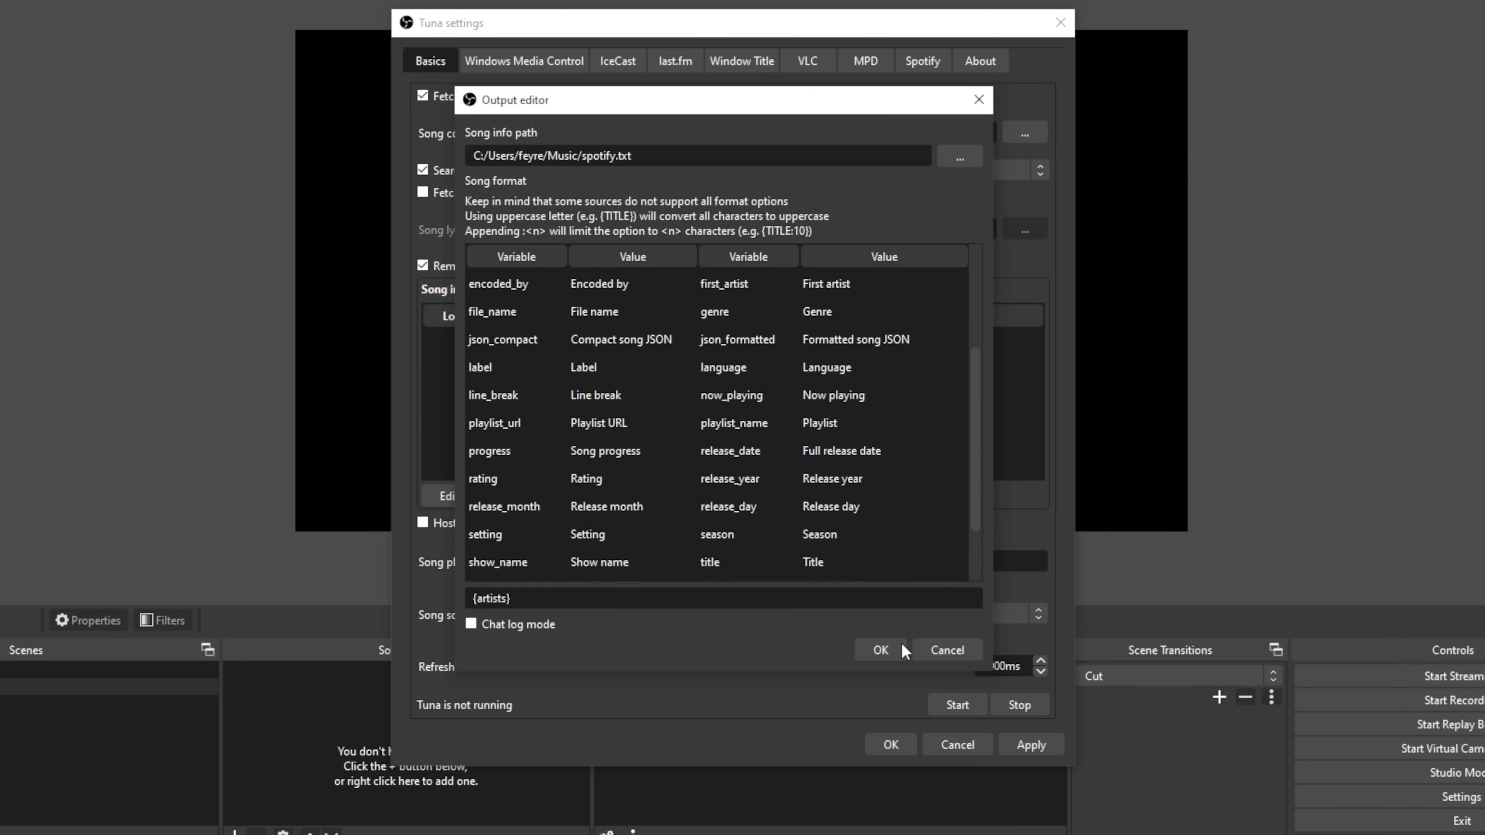
click(875, 652)
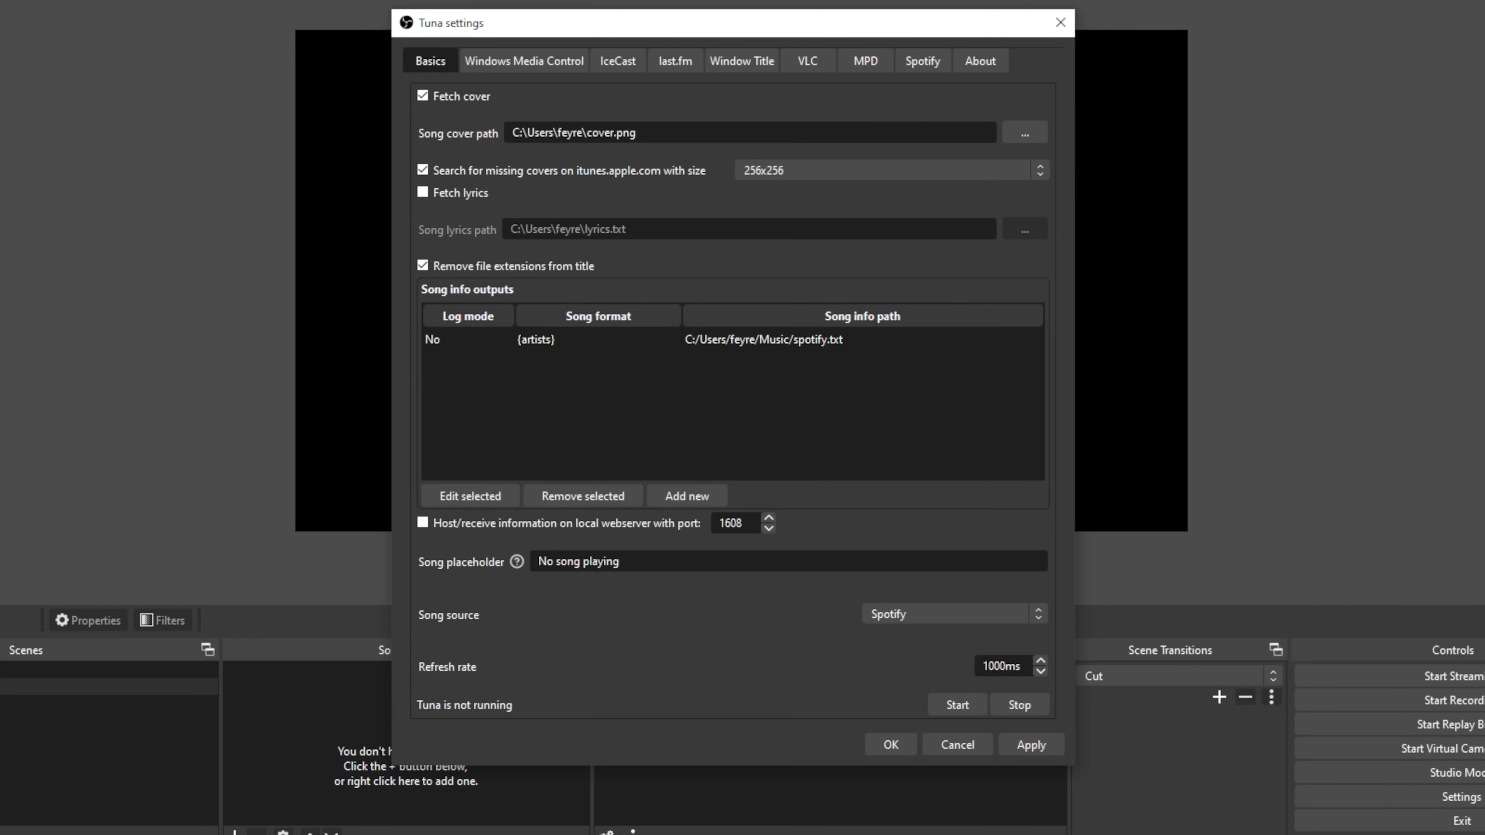
Add a second song info output with the format {title}, writing to spotify 2.txt in the Music folder and replacing the existing file
click(687, 495)
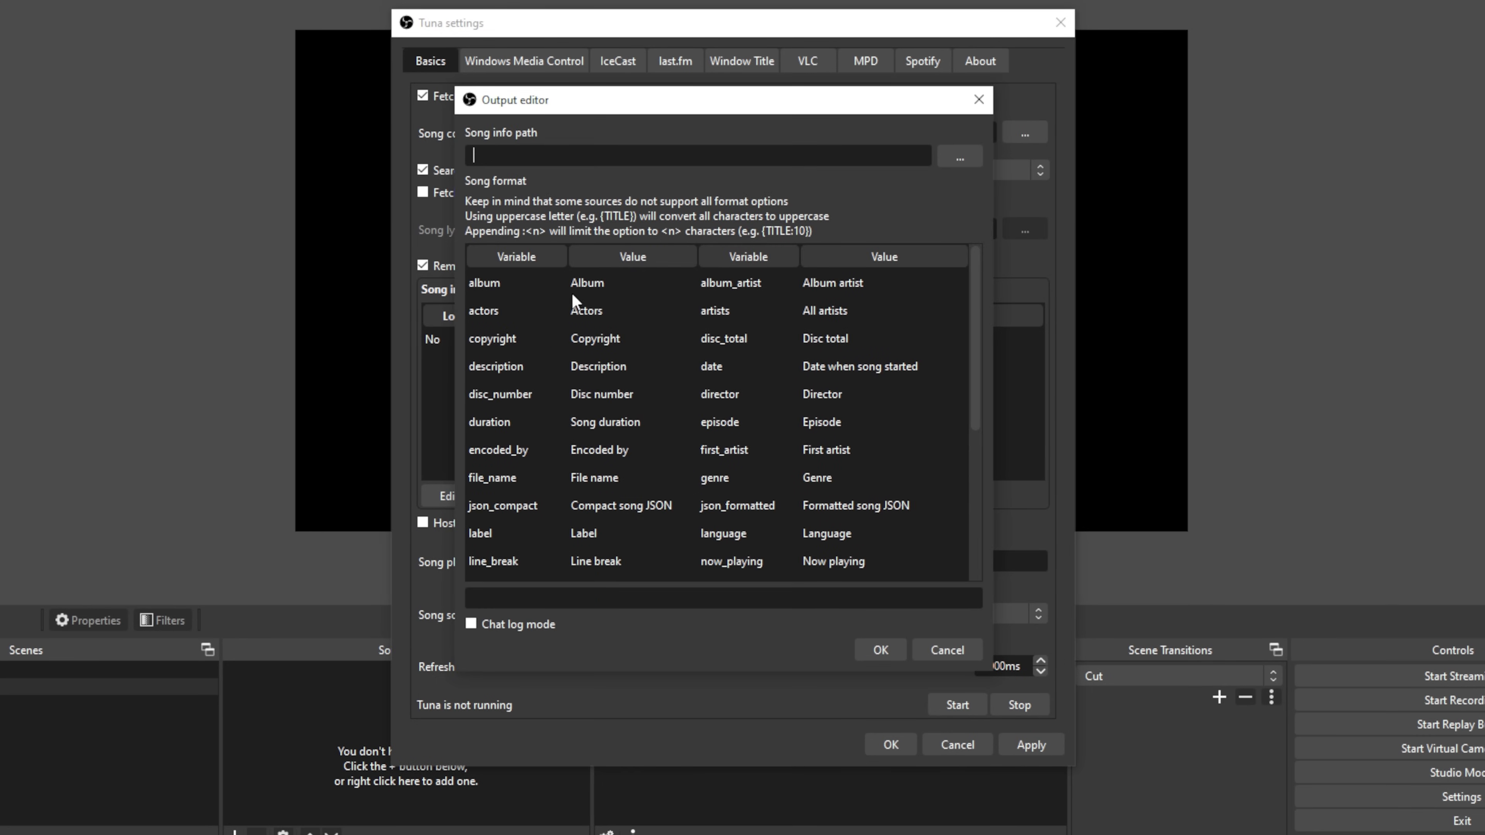
click(960, 158)
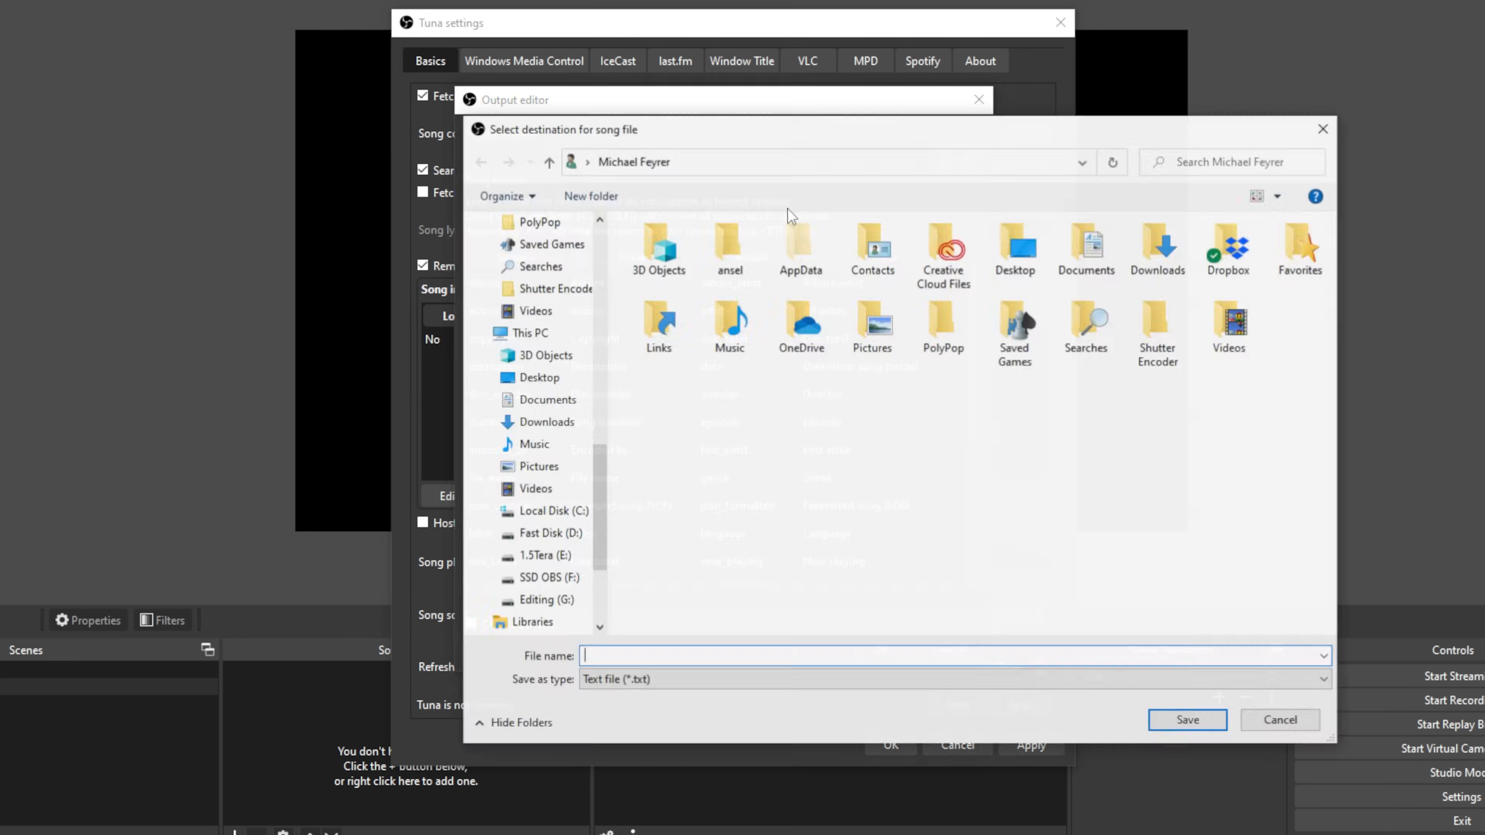
double_click(727, 333)
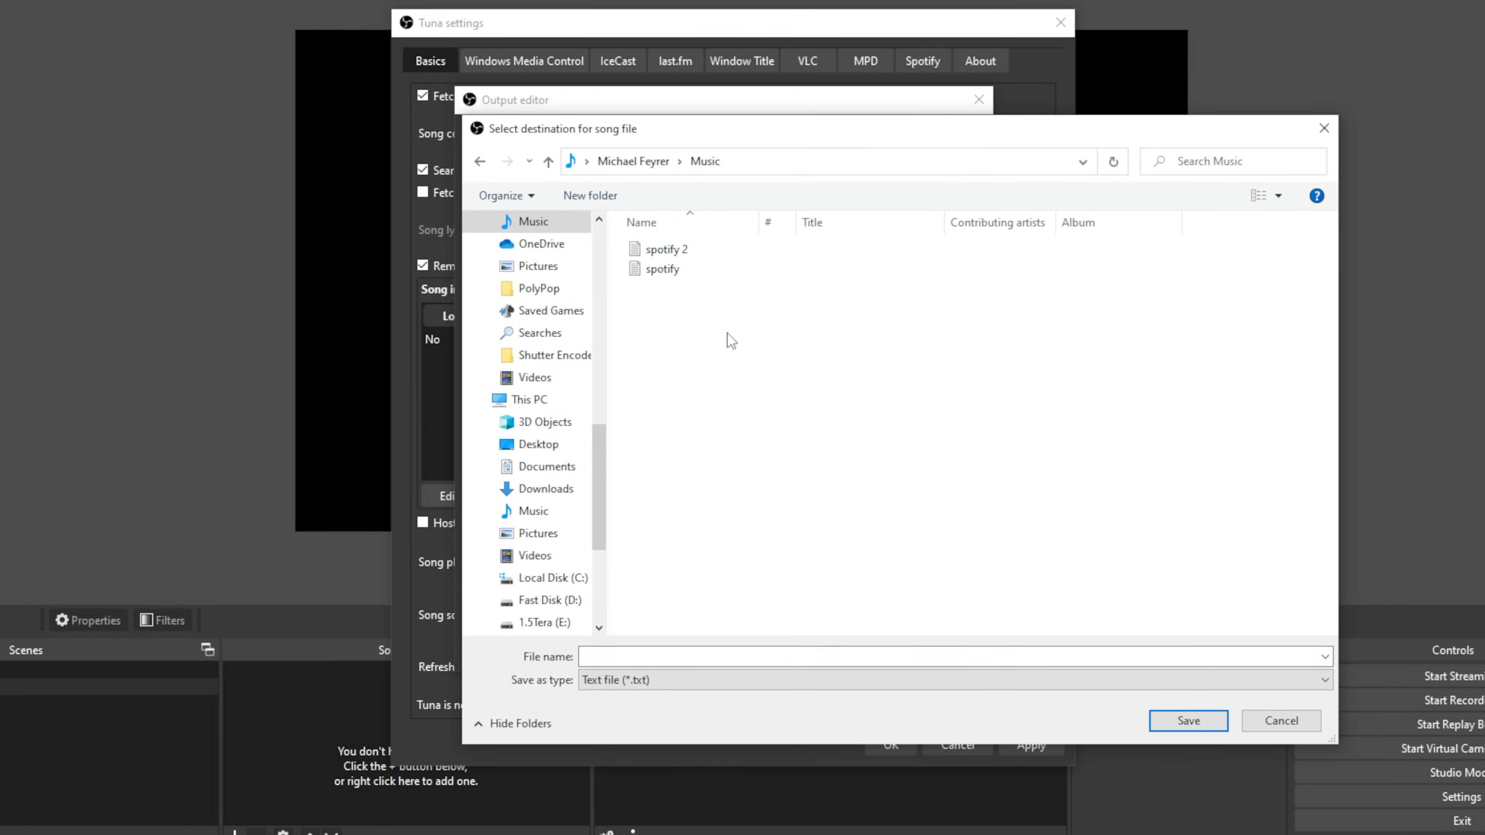
click(654, 248)
click(1188, 720)
click(785, 408)
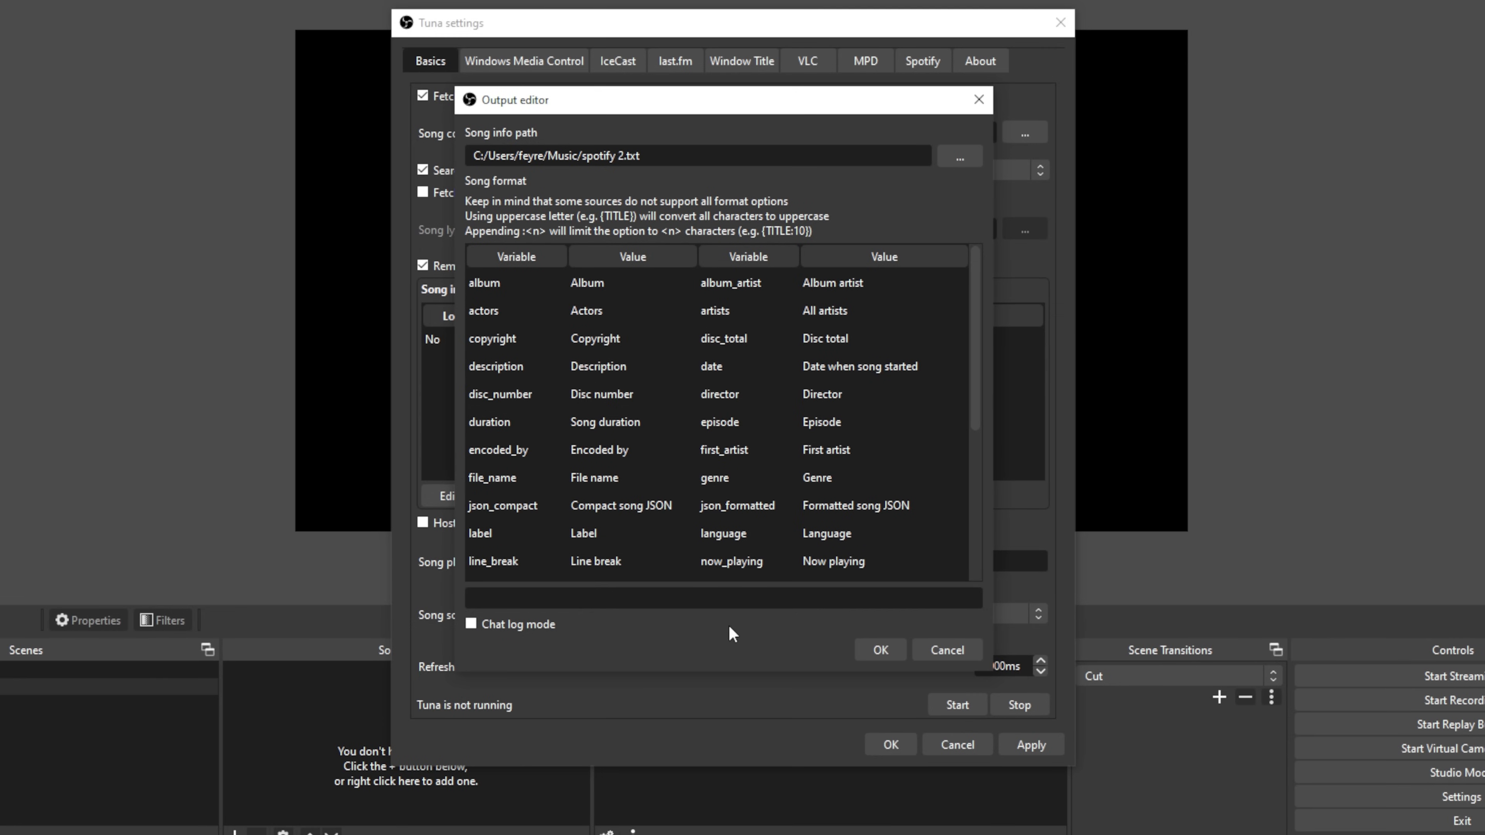
text({title})
click(881, 650)
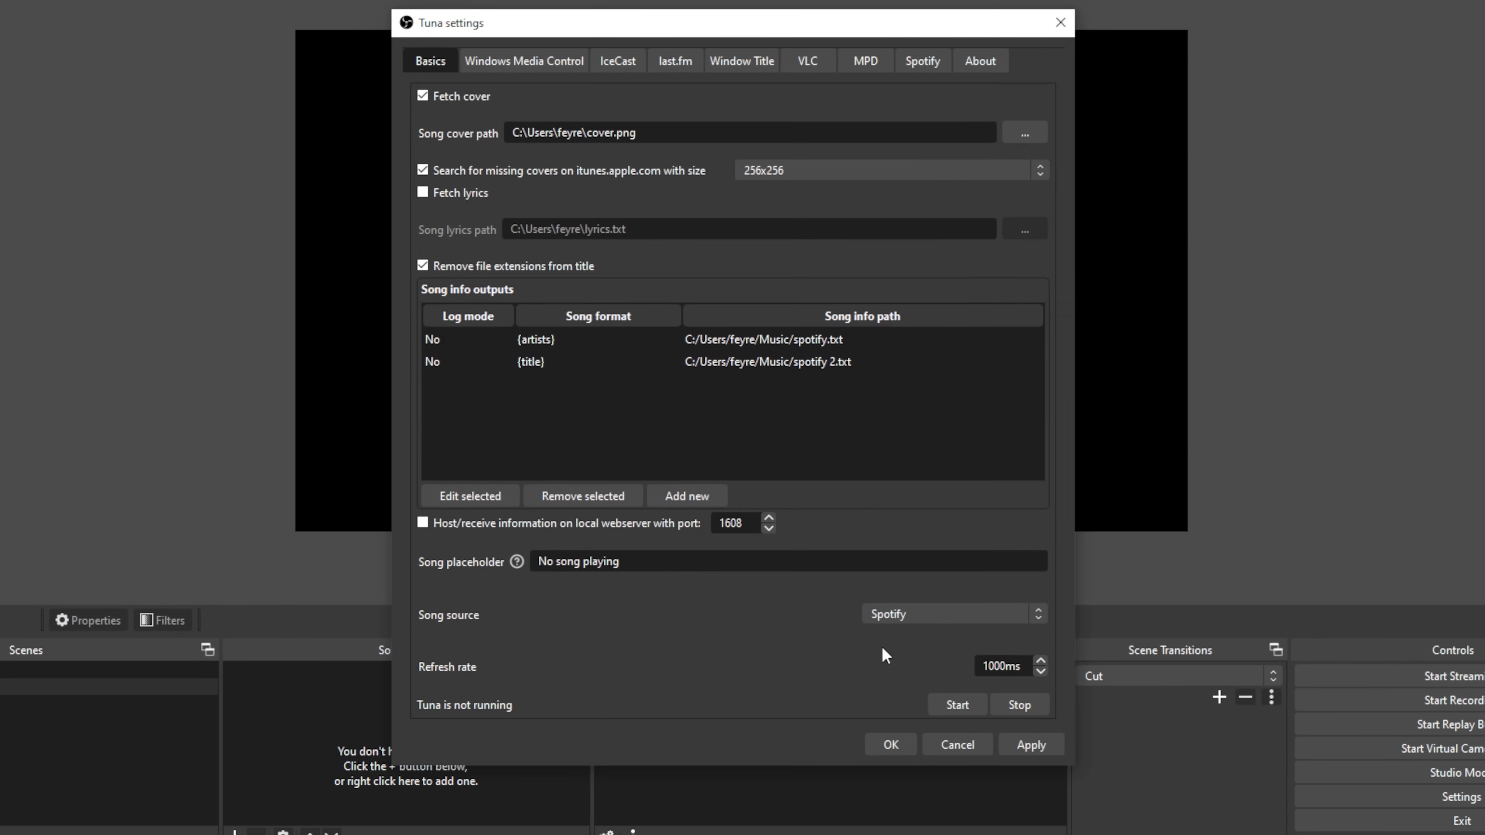
Start Tuna, check the login status in its Spotify settings and return to the basic settings
click(965, 707)
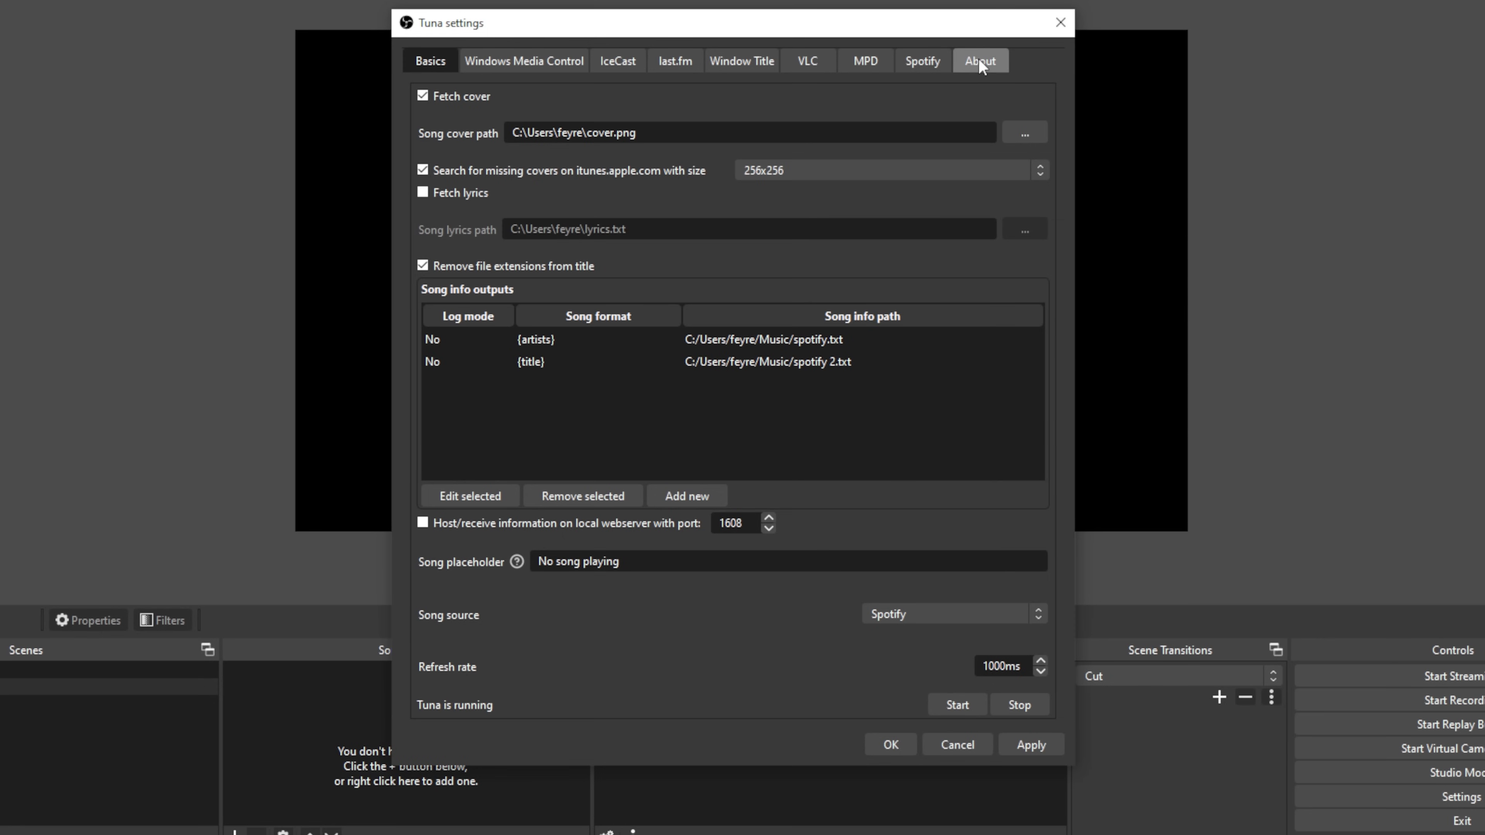
click(926, 64)
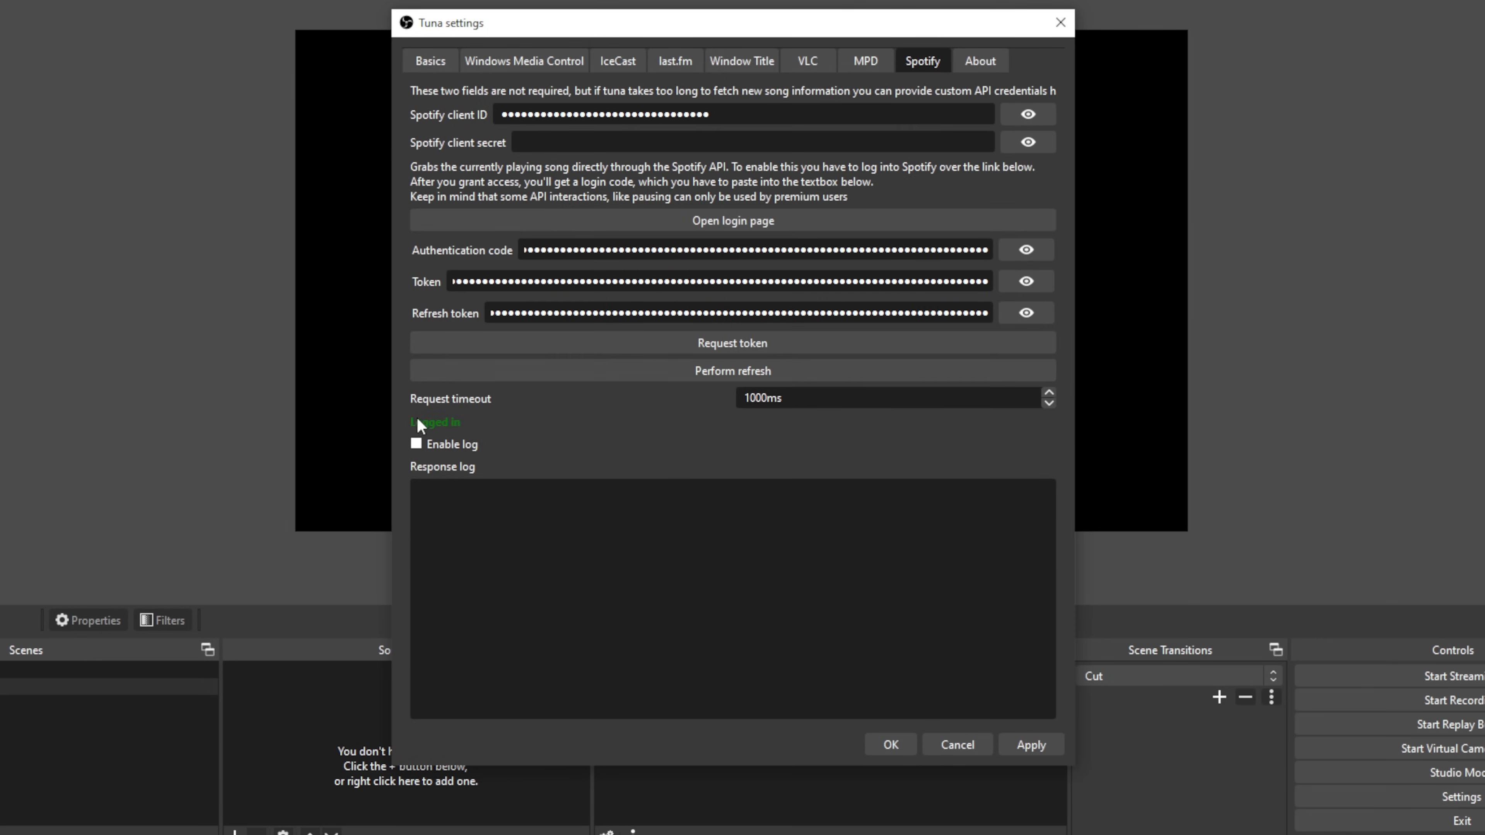
click(432, 67)
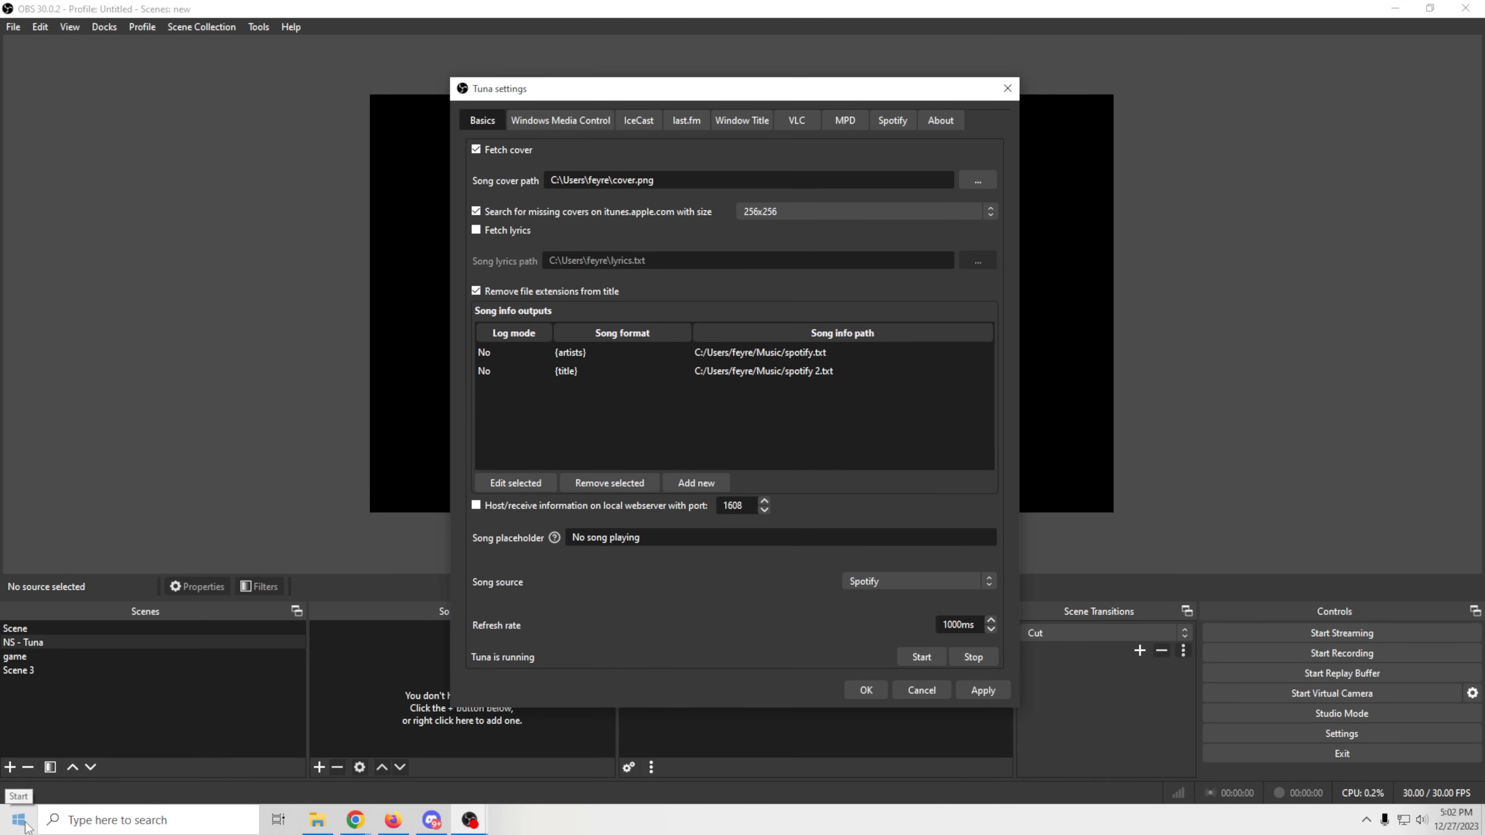
Launch the Spotify desktop app from the list of installed Windows programs
click(23, 824)
scroll(158, 650, down, 10)
scroll(158, 638, down, 5)
click(158, 638)
Switch the Windows playback device to Headset Earphone (Zone Wireless Plus)
click(1422, 819)
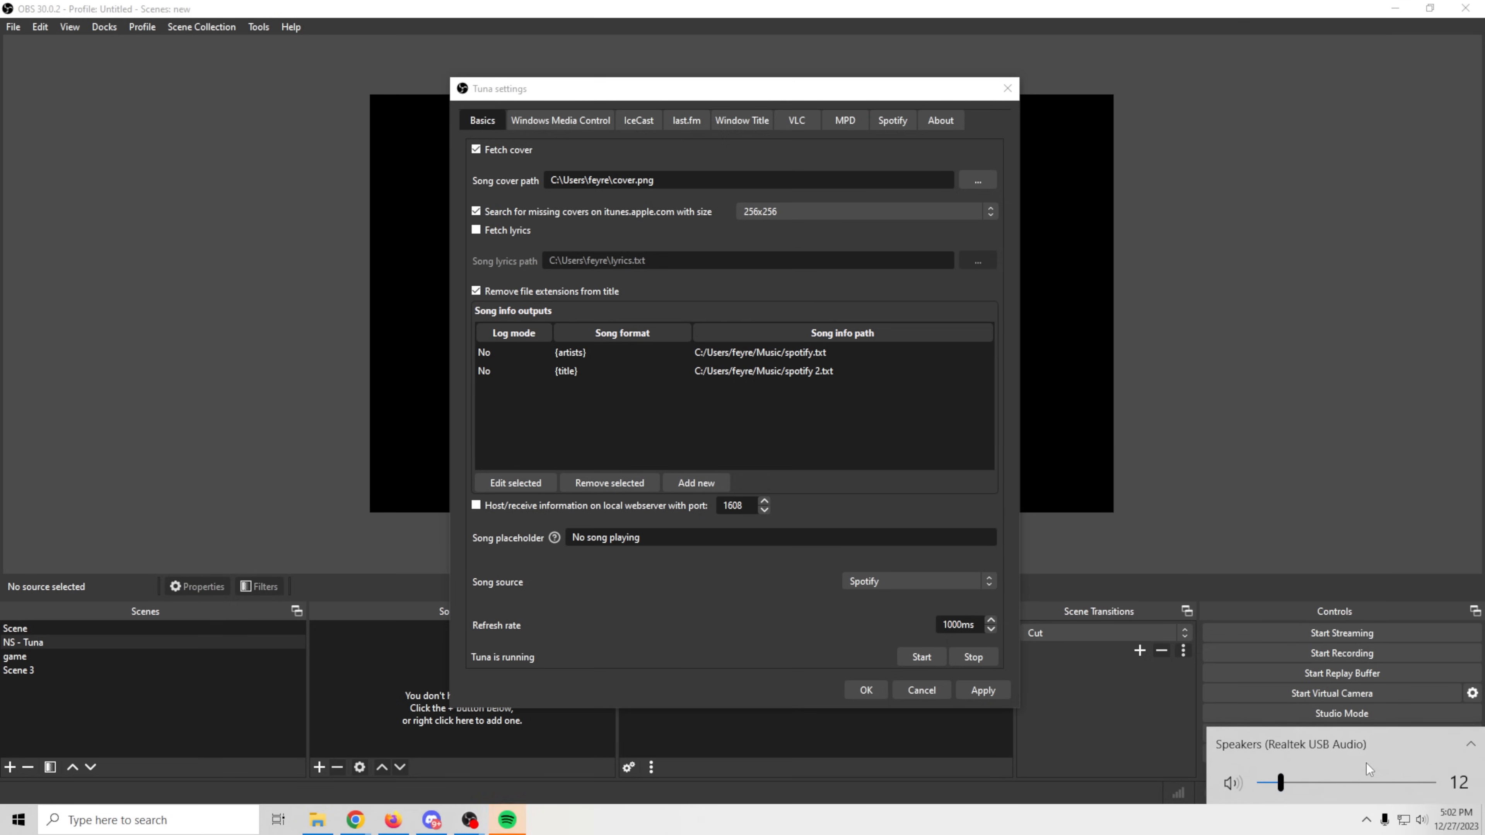
click(1343, 745)
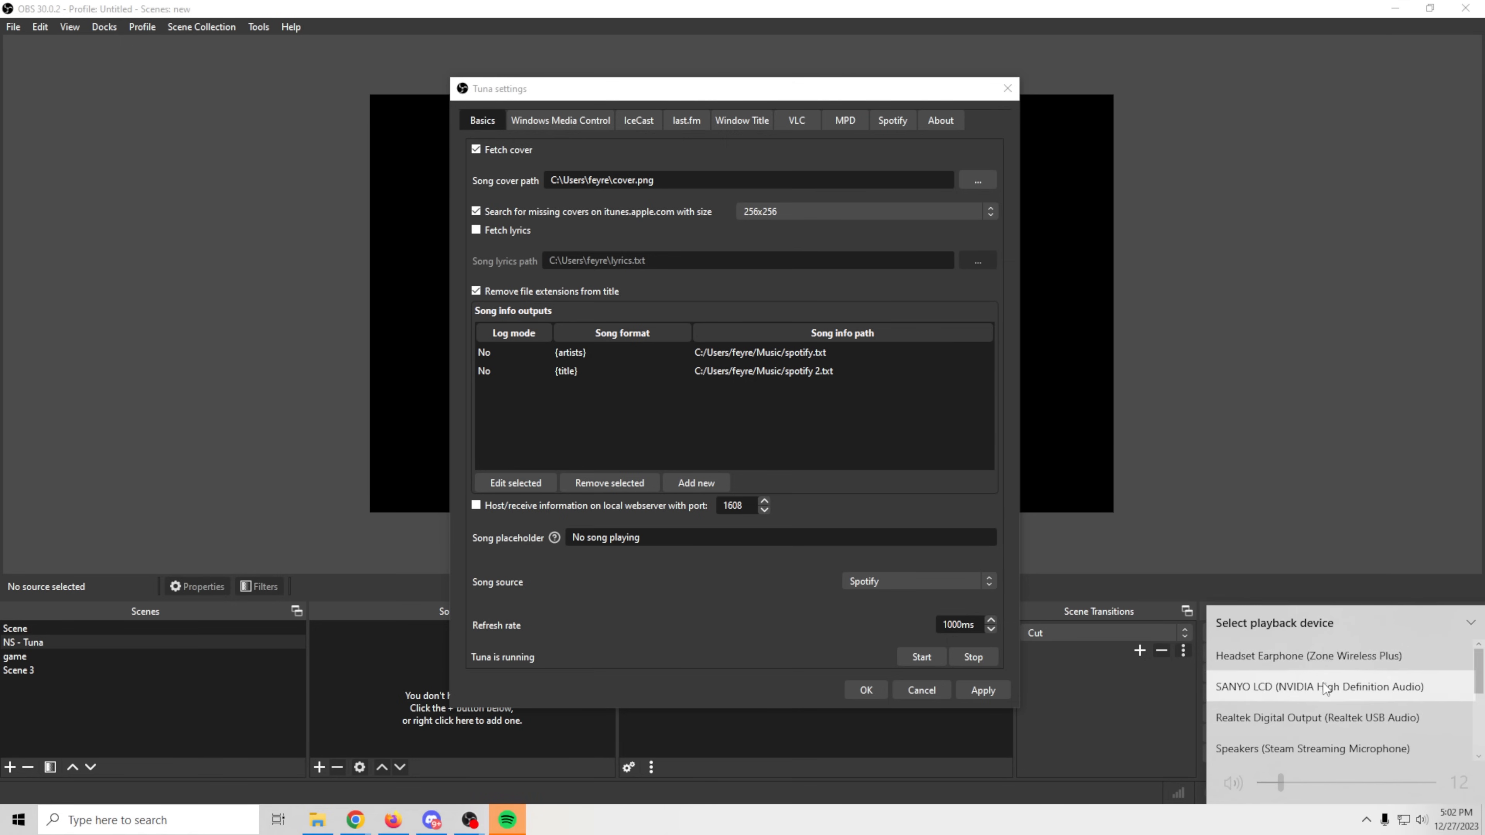
click(1325, 659)
click(1307, 441)
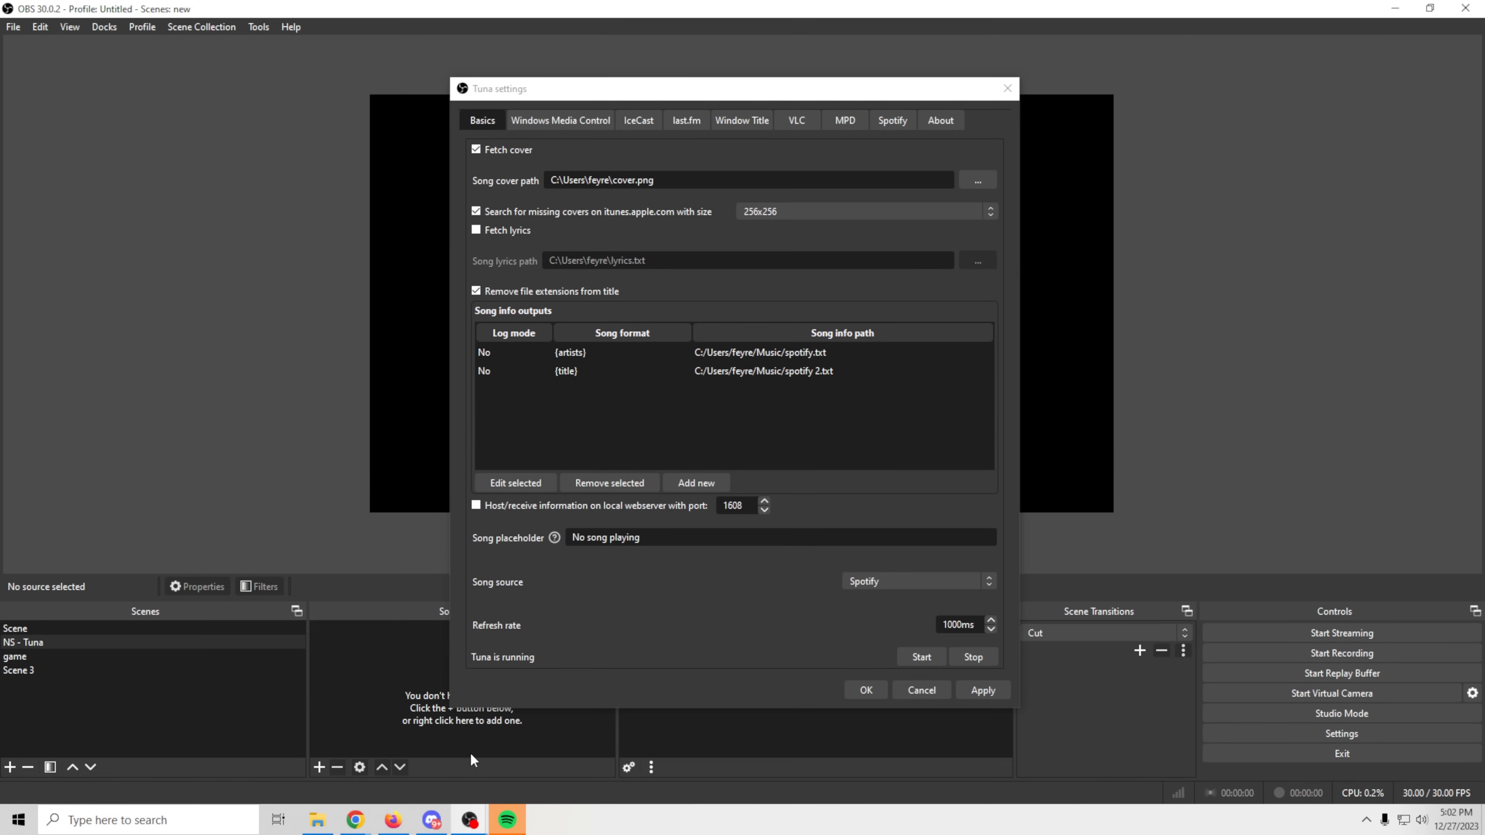
Switch to Spotify, play Windowpane from the Opeth artist page and minimize Spotify to return to OBS
click(504, 819)
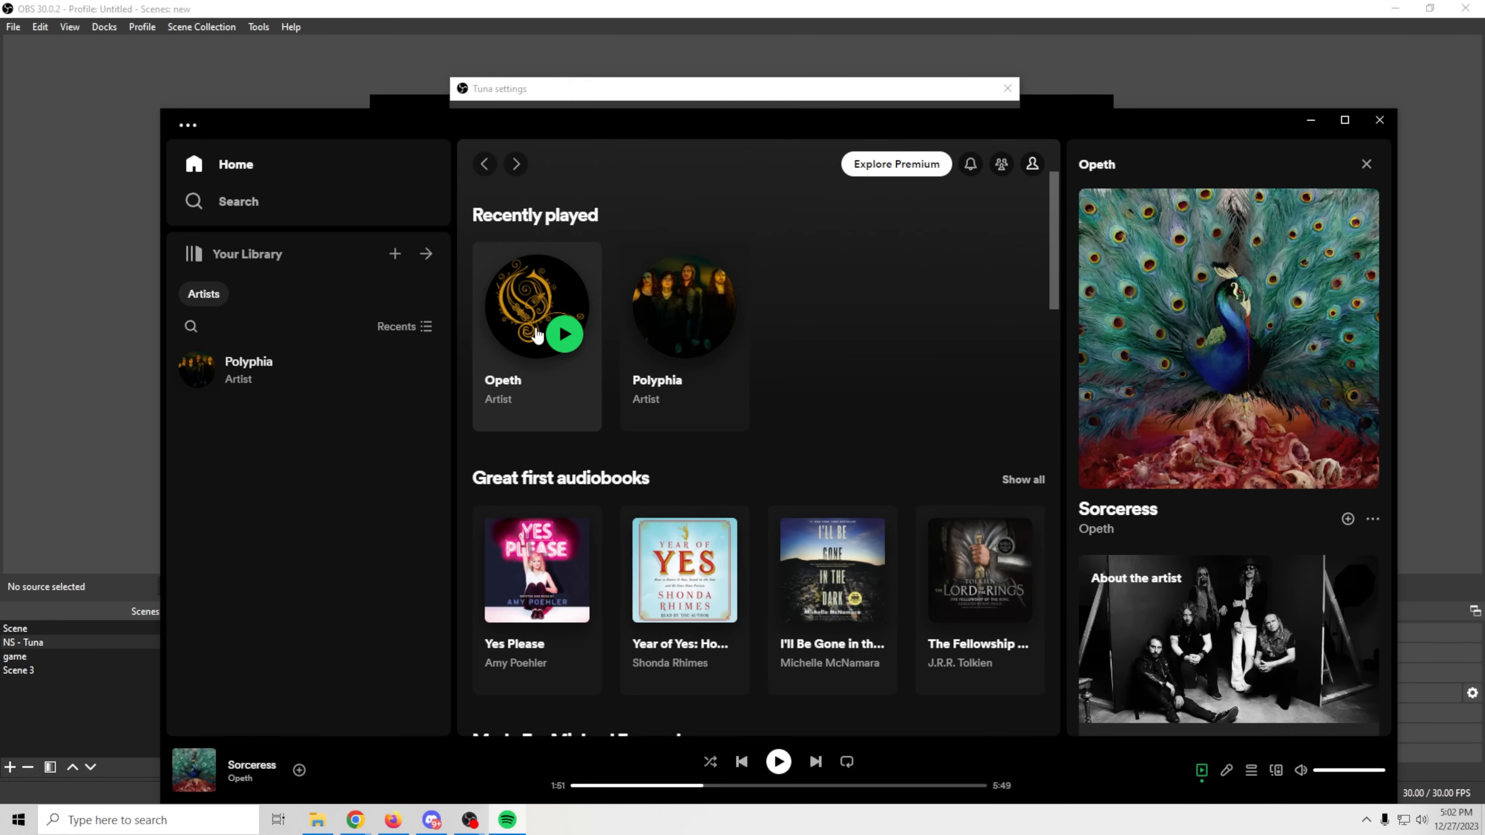
click(523, 335)
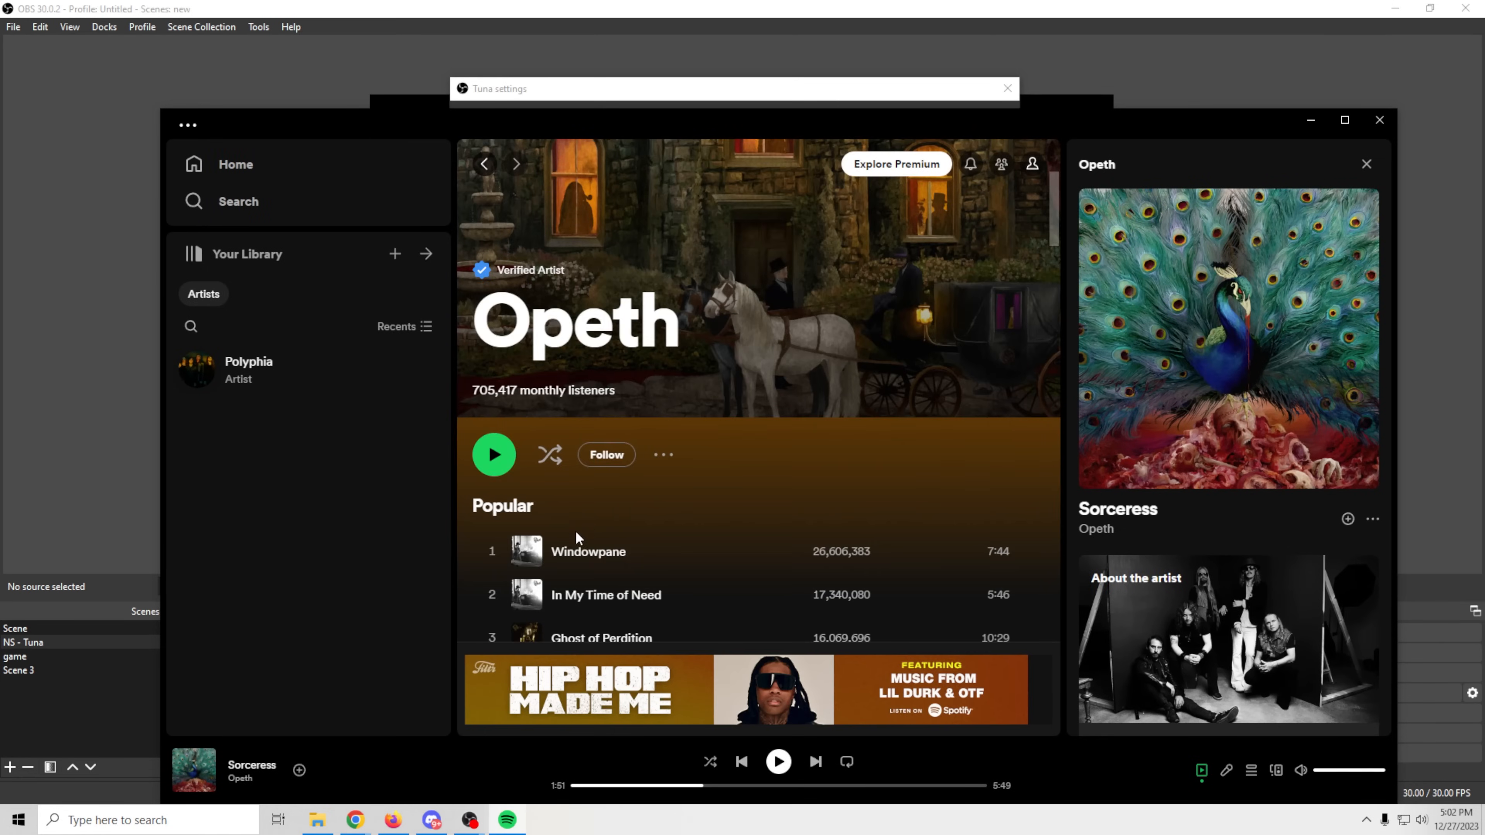
scroll(579, 545, down, 2)
scroll(578, 546, up, 2)
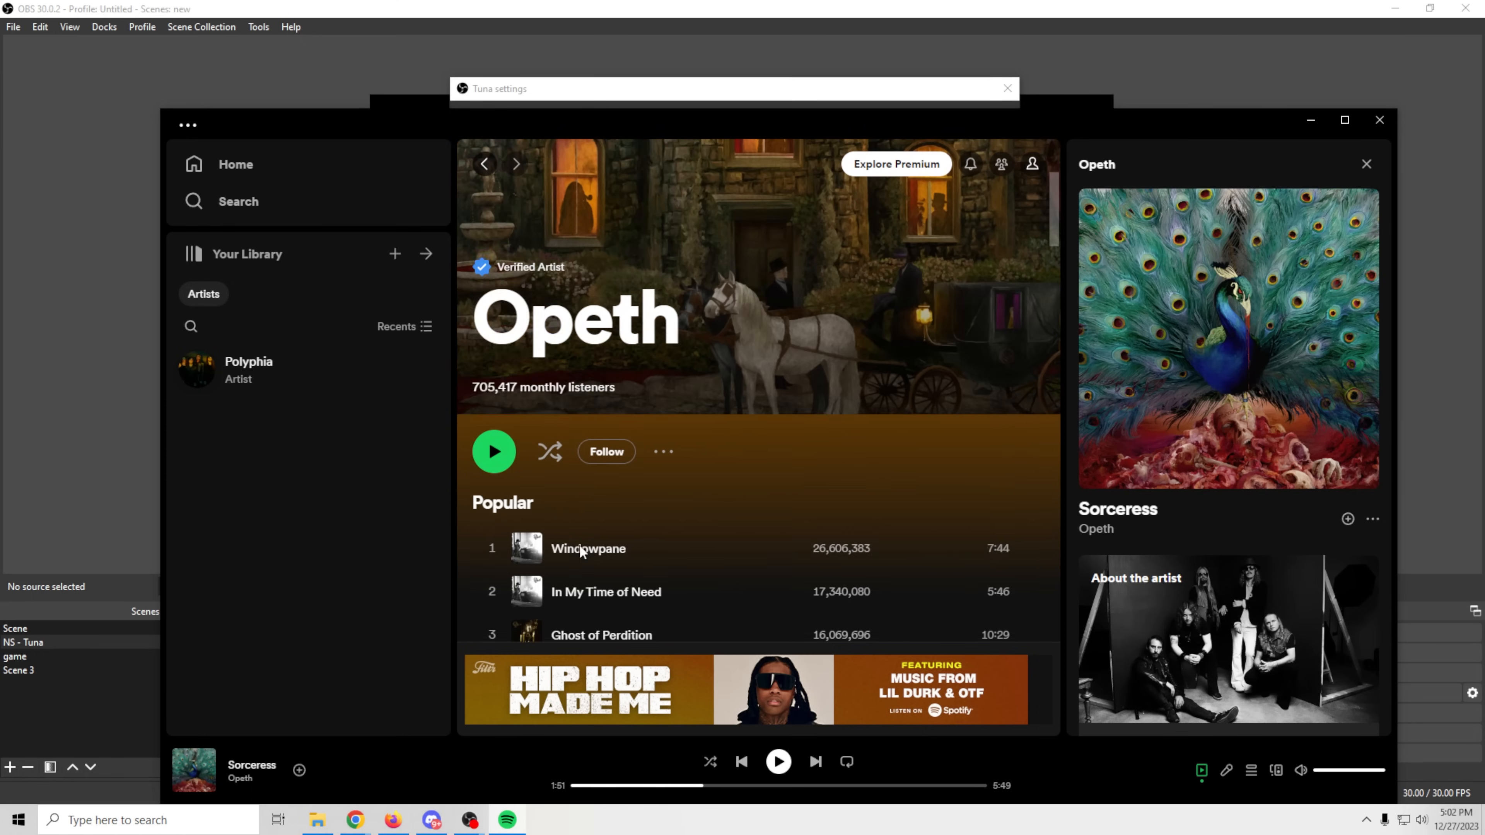
click(492, 548)
click(1310, 116)
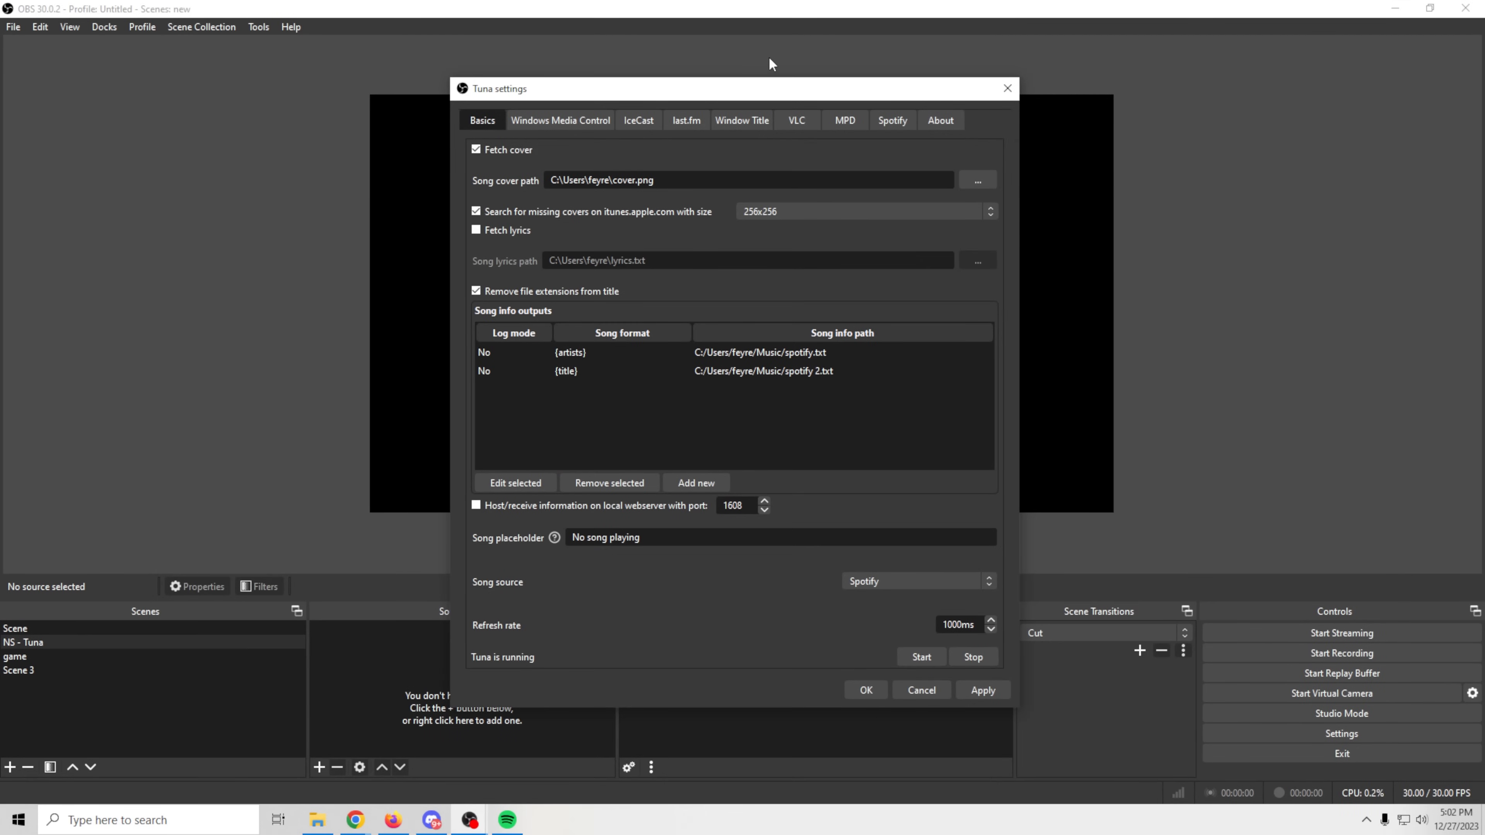
Add an Application Audio Capture source named Music to the NS - Tuna scene, capturing the Spotify.exe window
drag(767, 91, 1194, 80)
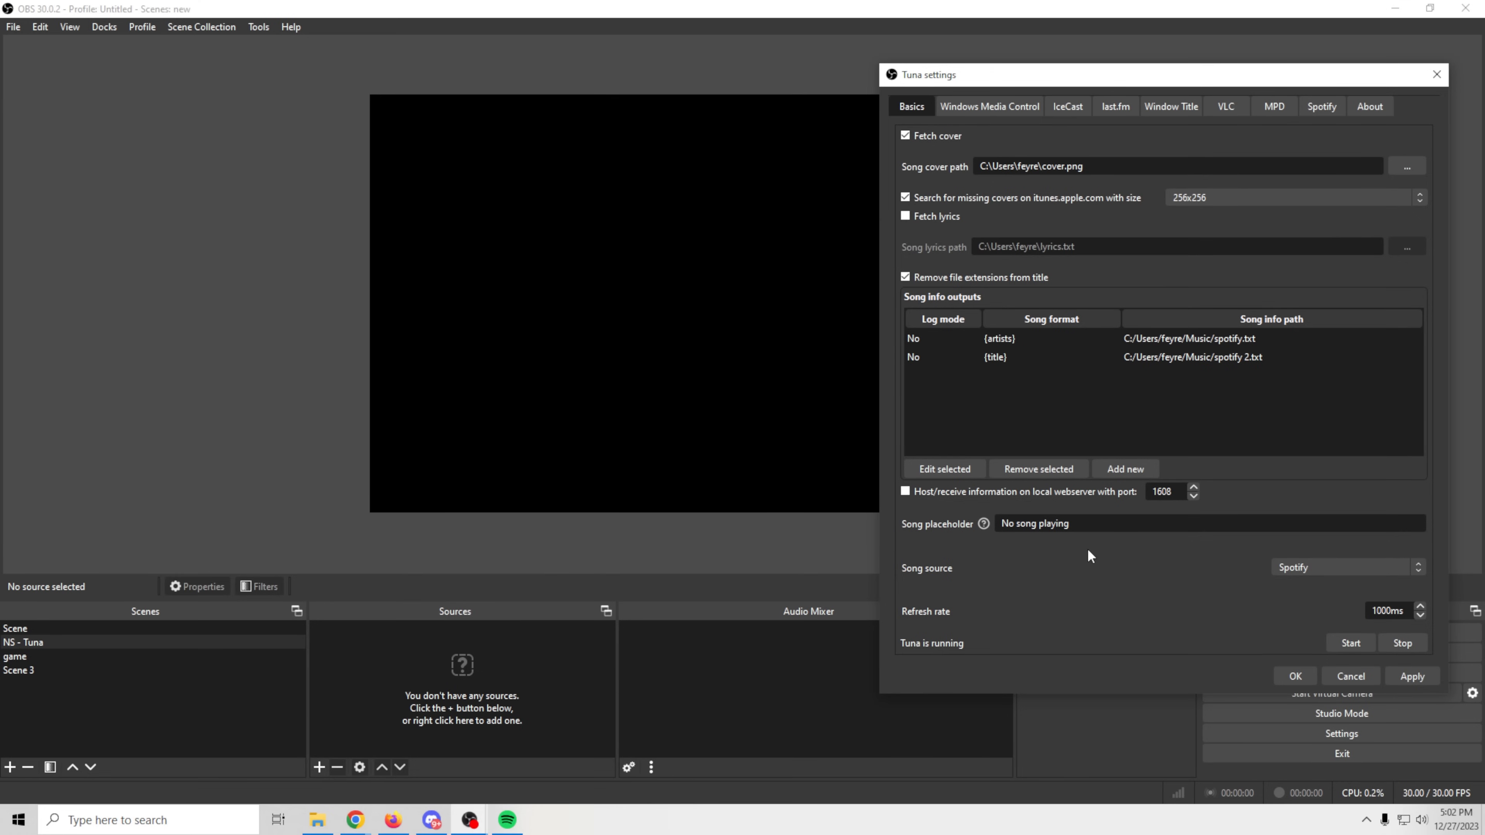
click(319, 767)
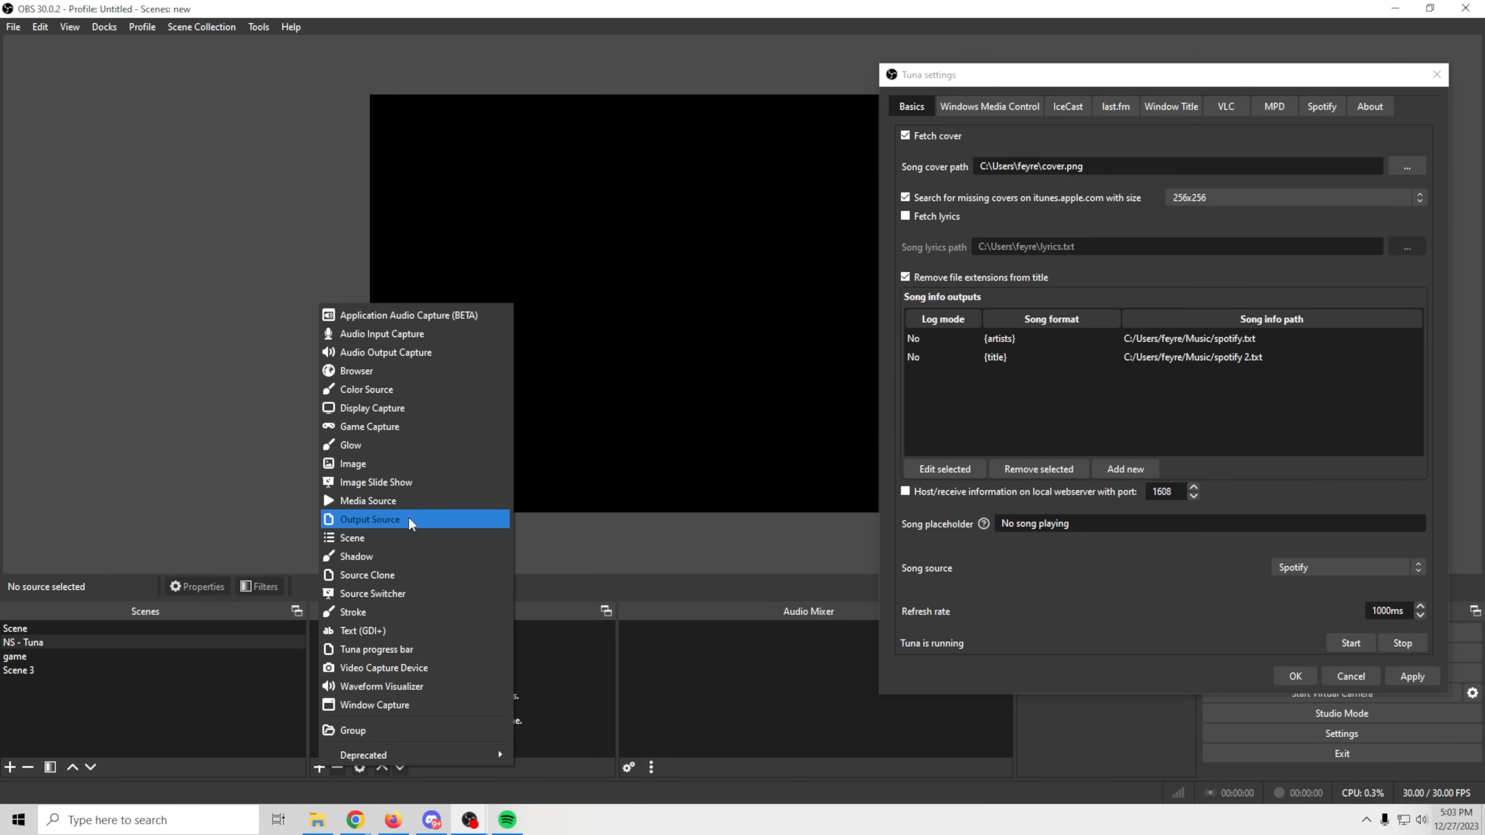
click(411, 316)
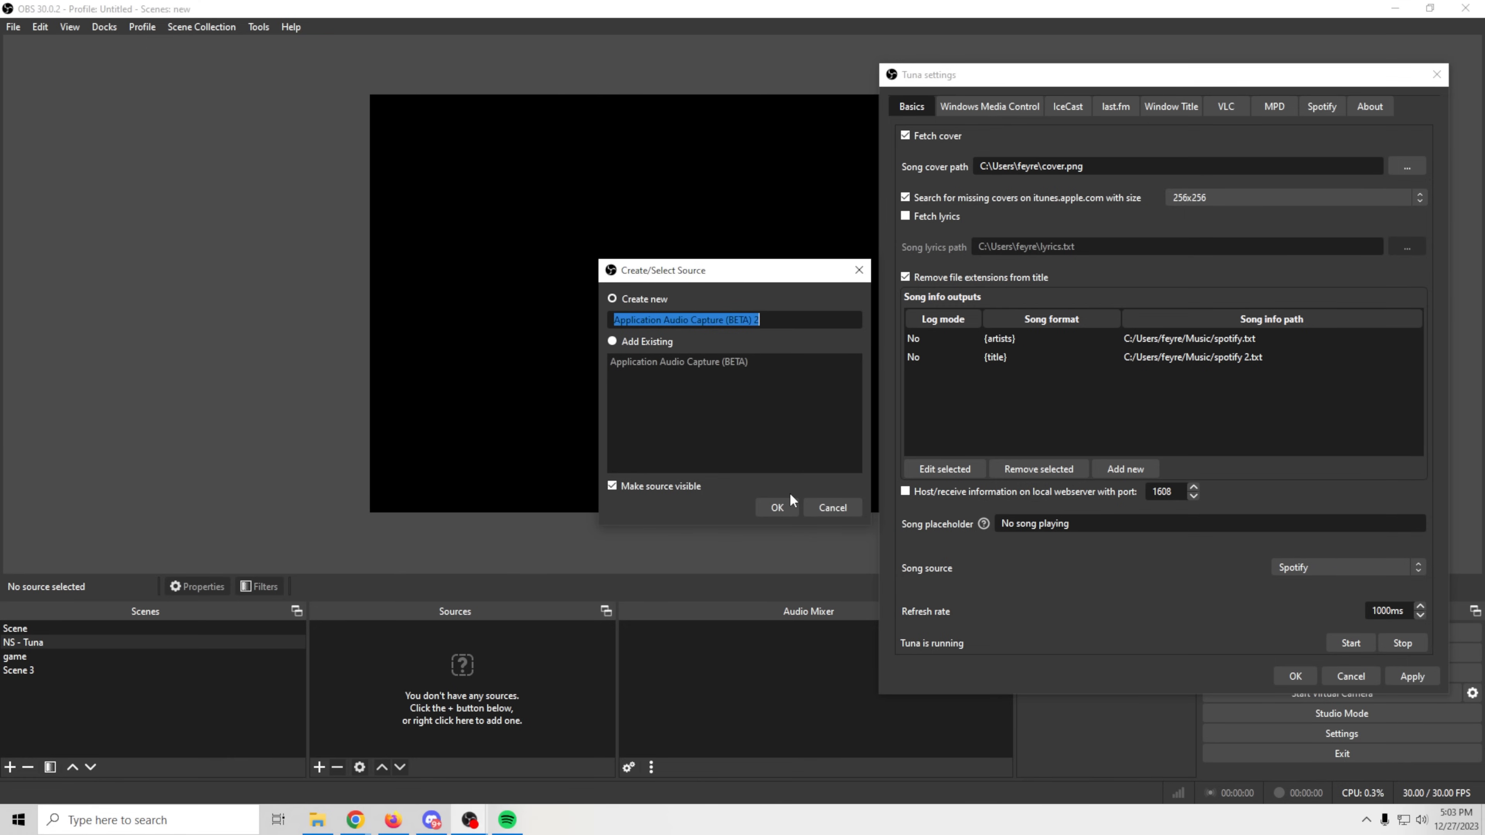
text(Music)
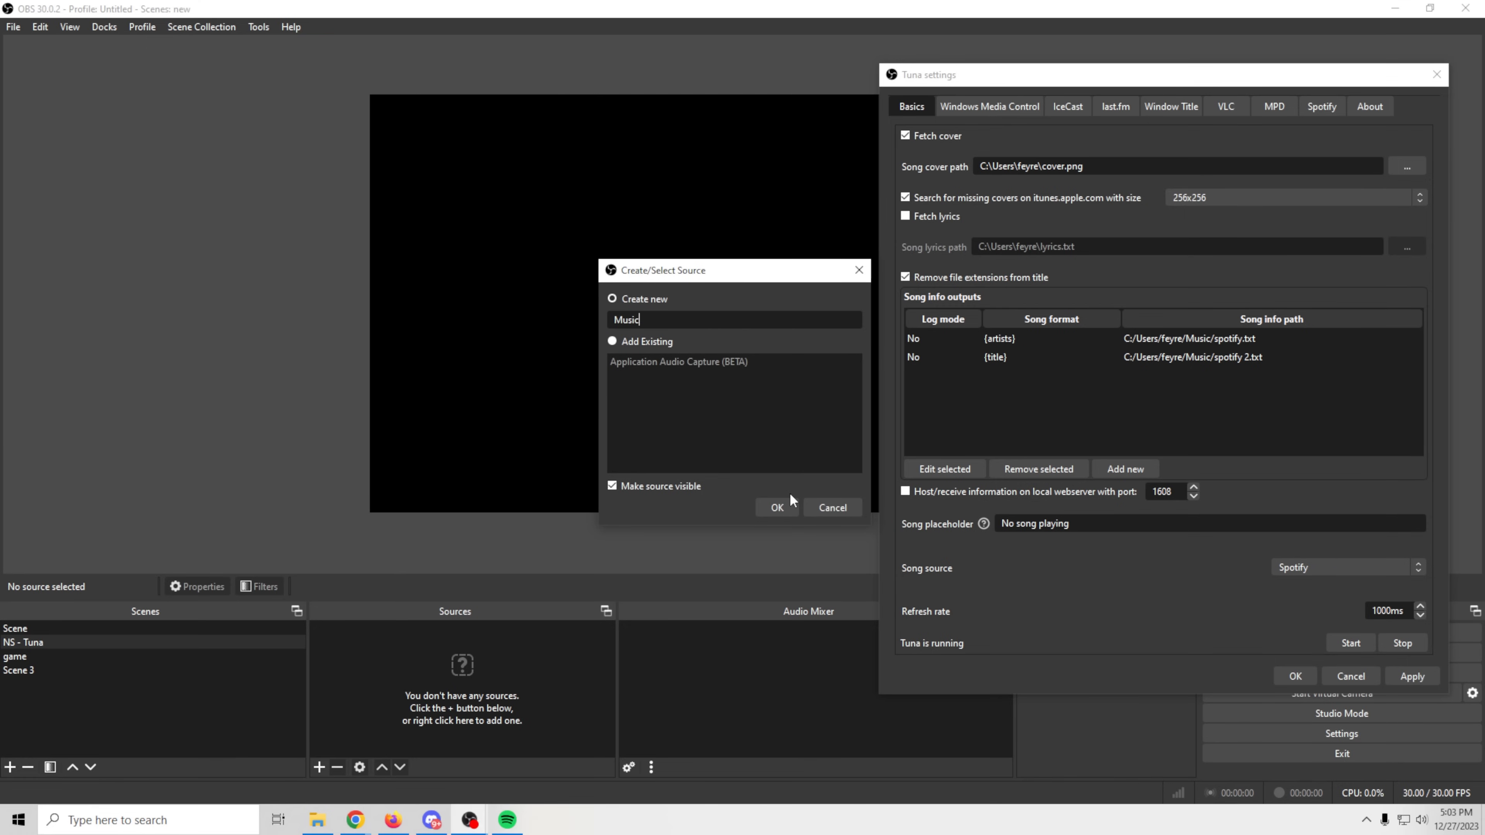
click(783, 507)
click(941, 206)
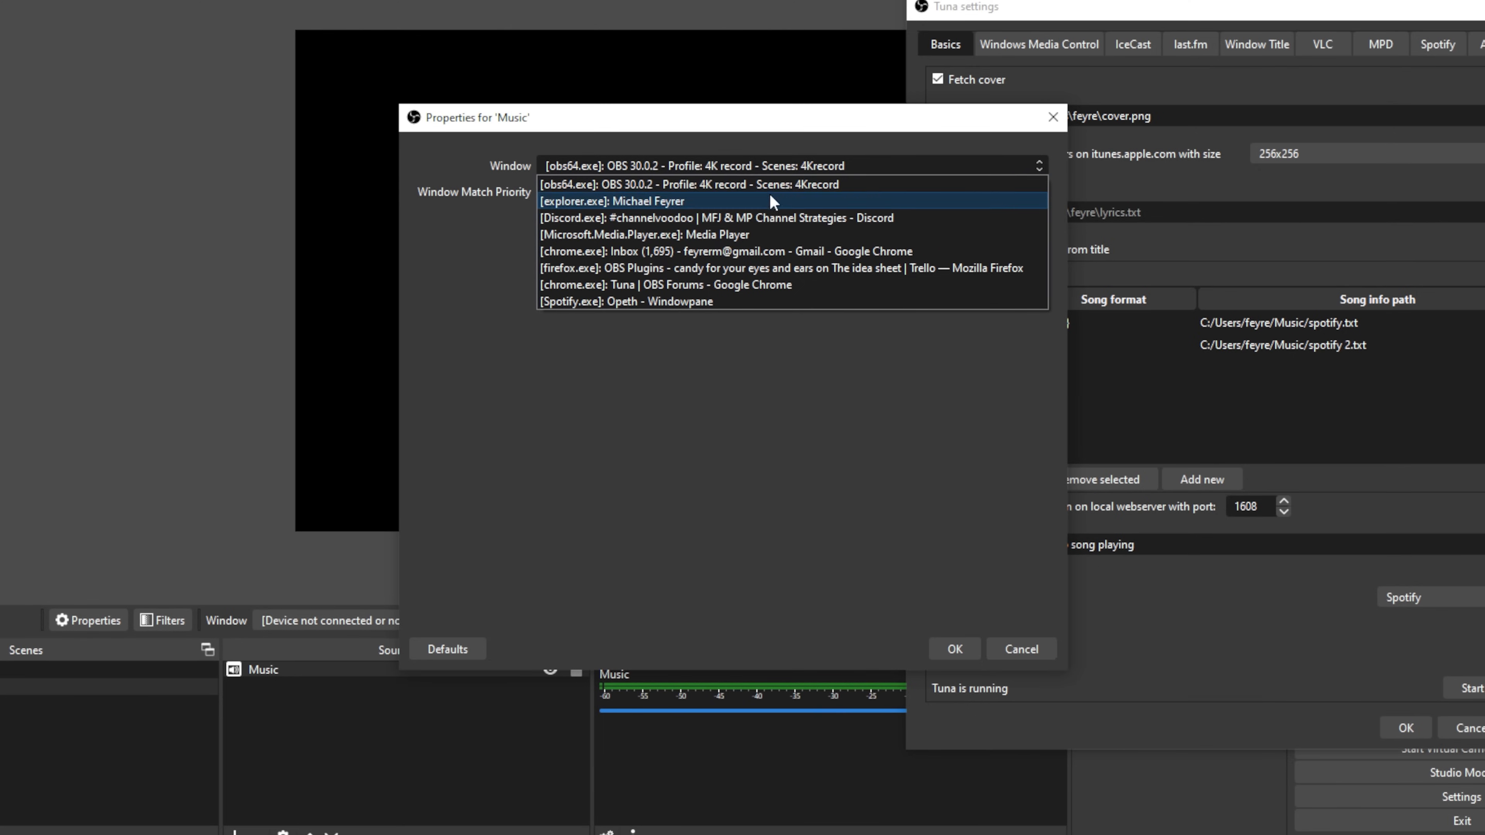
click(626, 305)
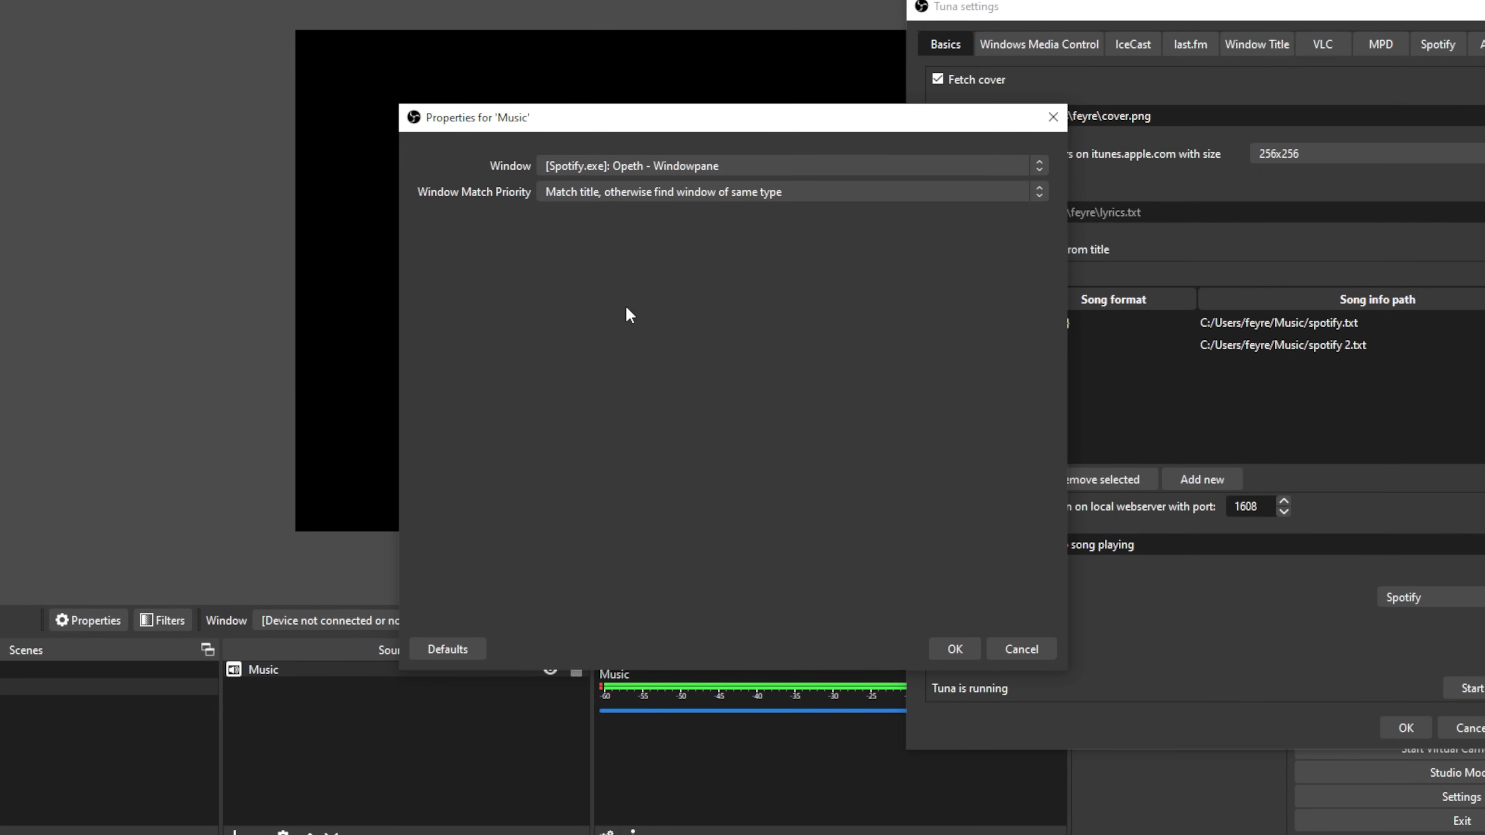
click(954, 648)
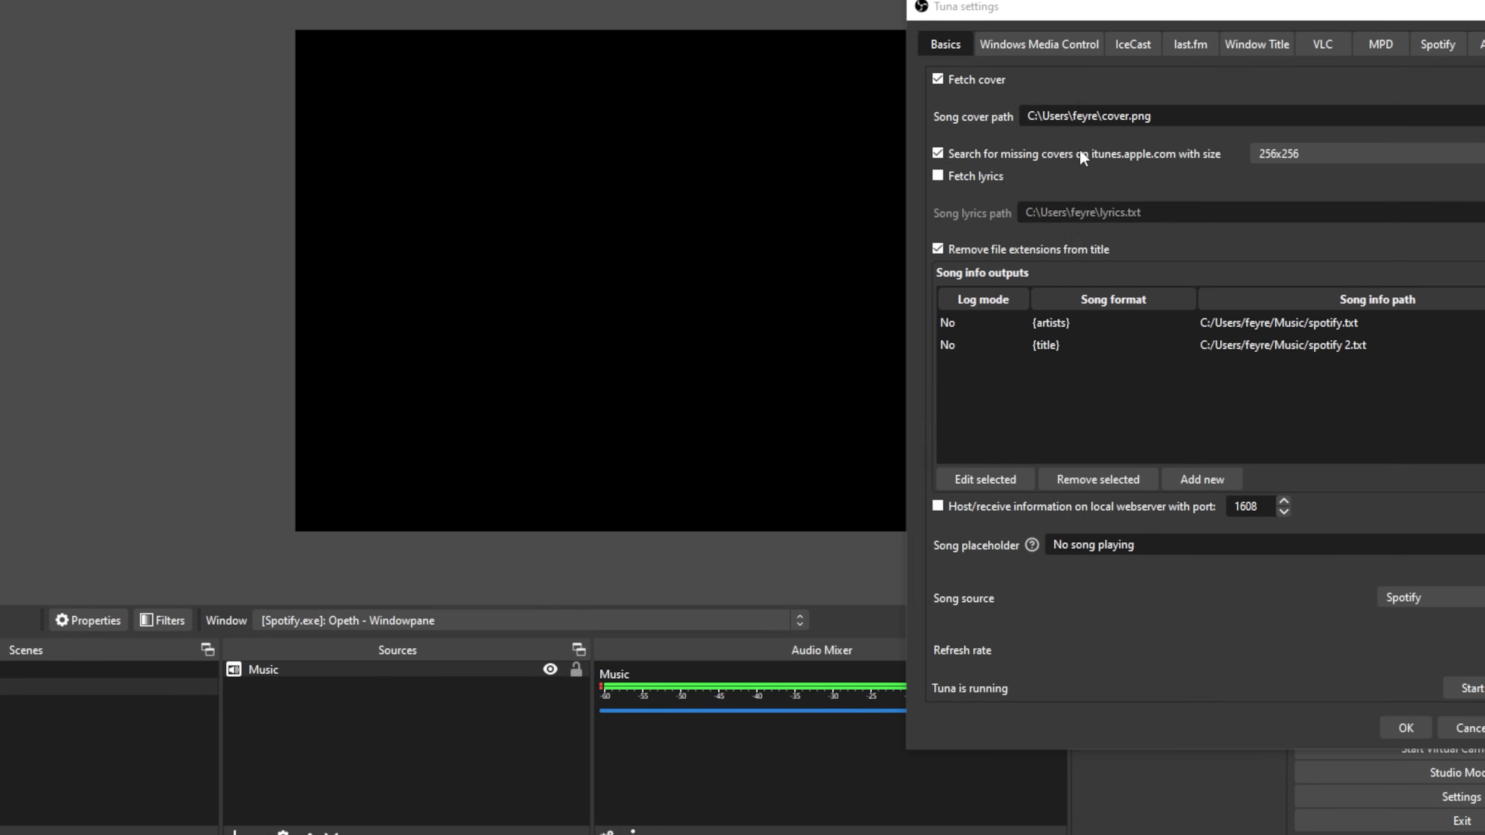
Move the Tuna settings window clear of the audio mixer and lower the Music volume to about -2.1 dB
drag(1228, 15, 287, 78)
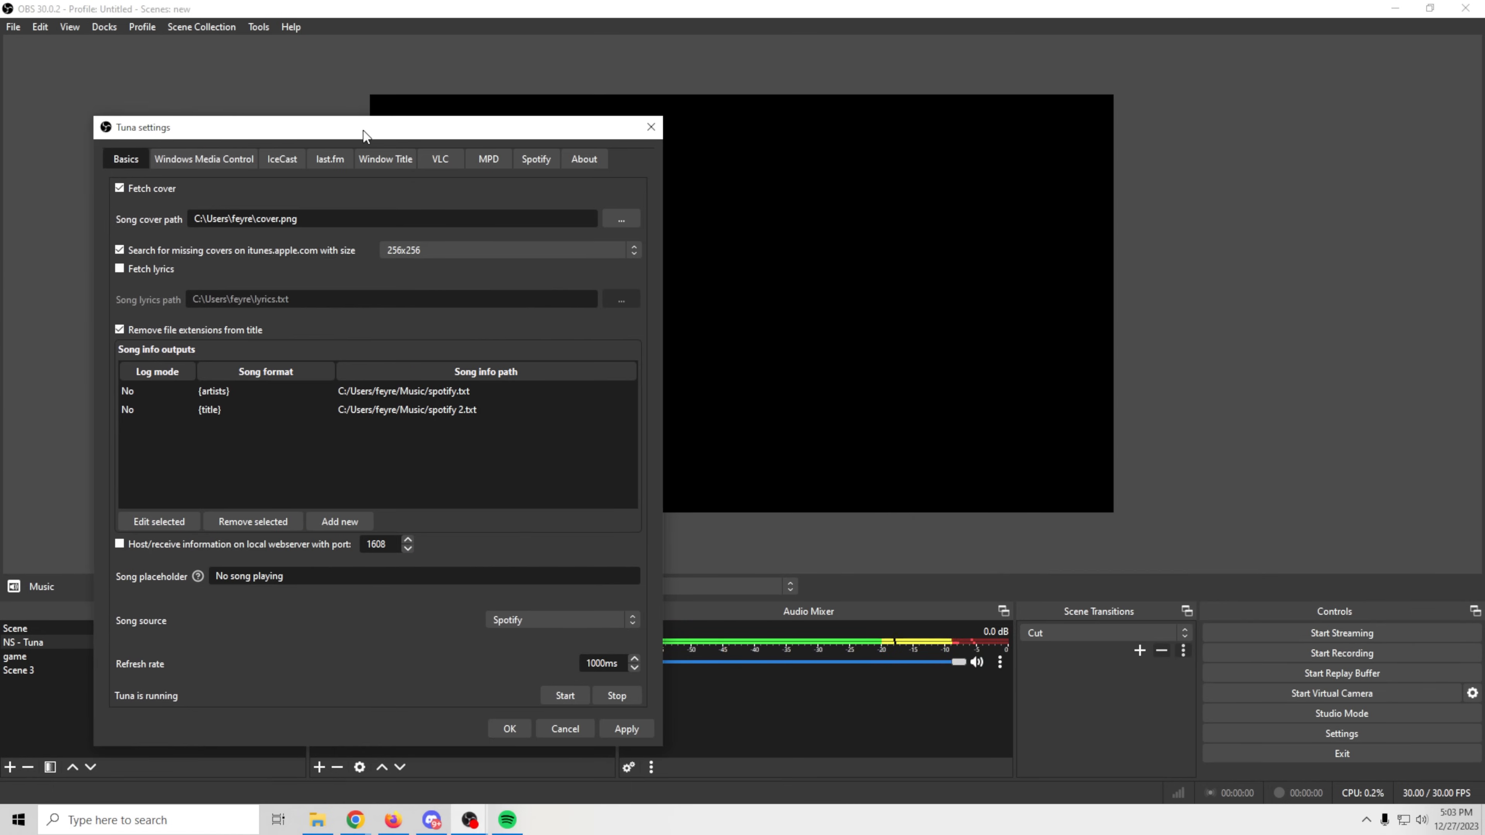
drag(363, 135, 369, 132)
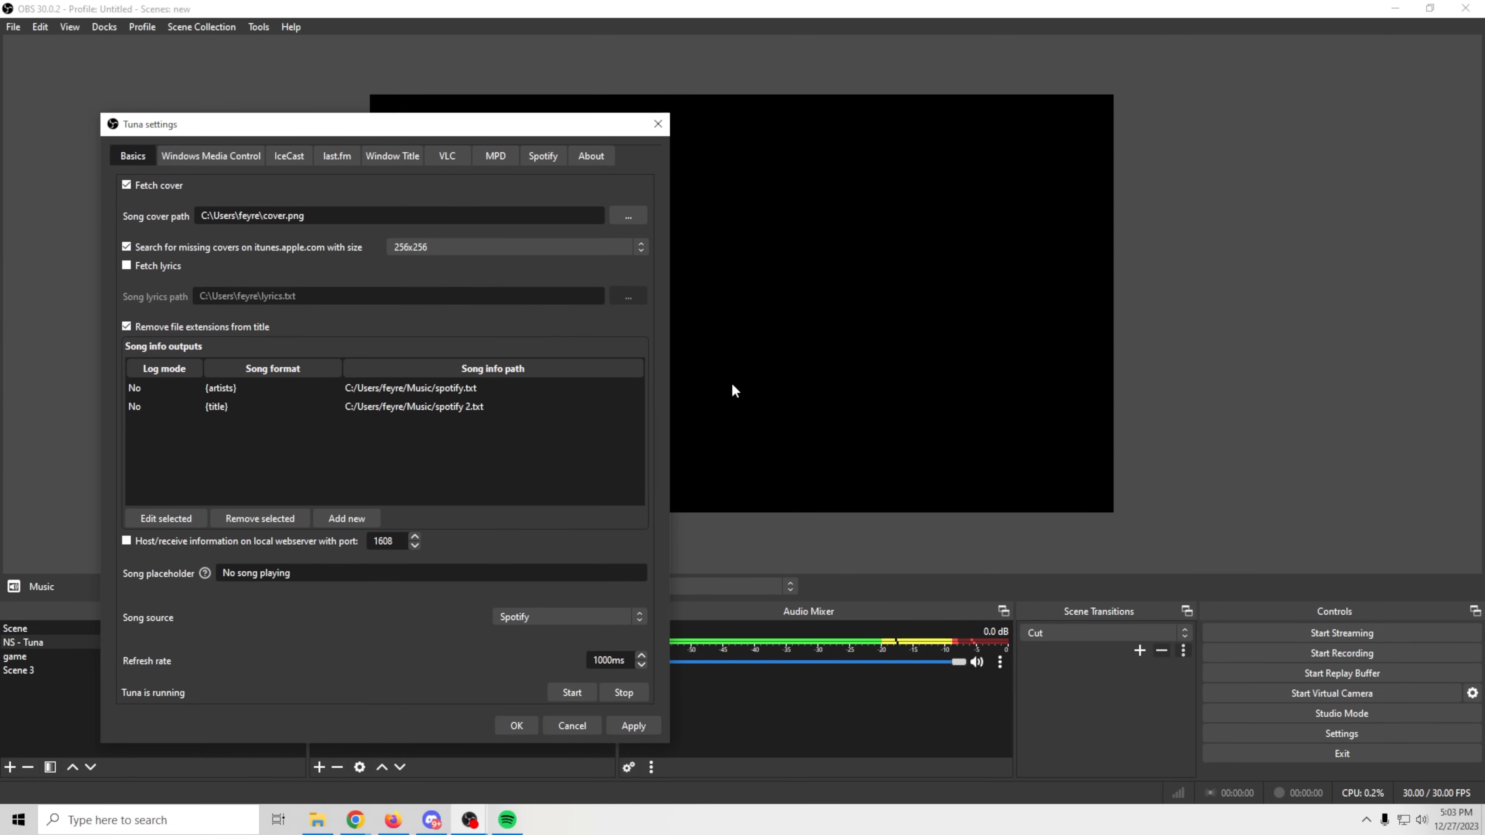
drag(957, 663, 929, 663)
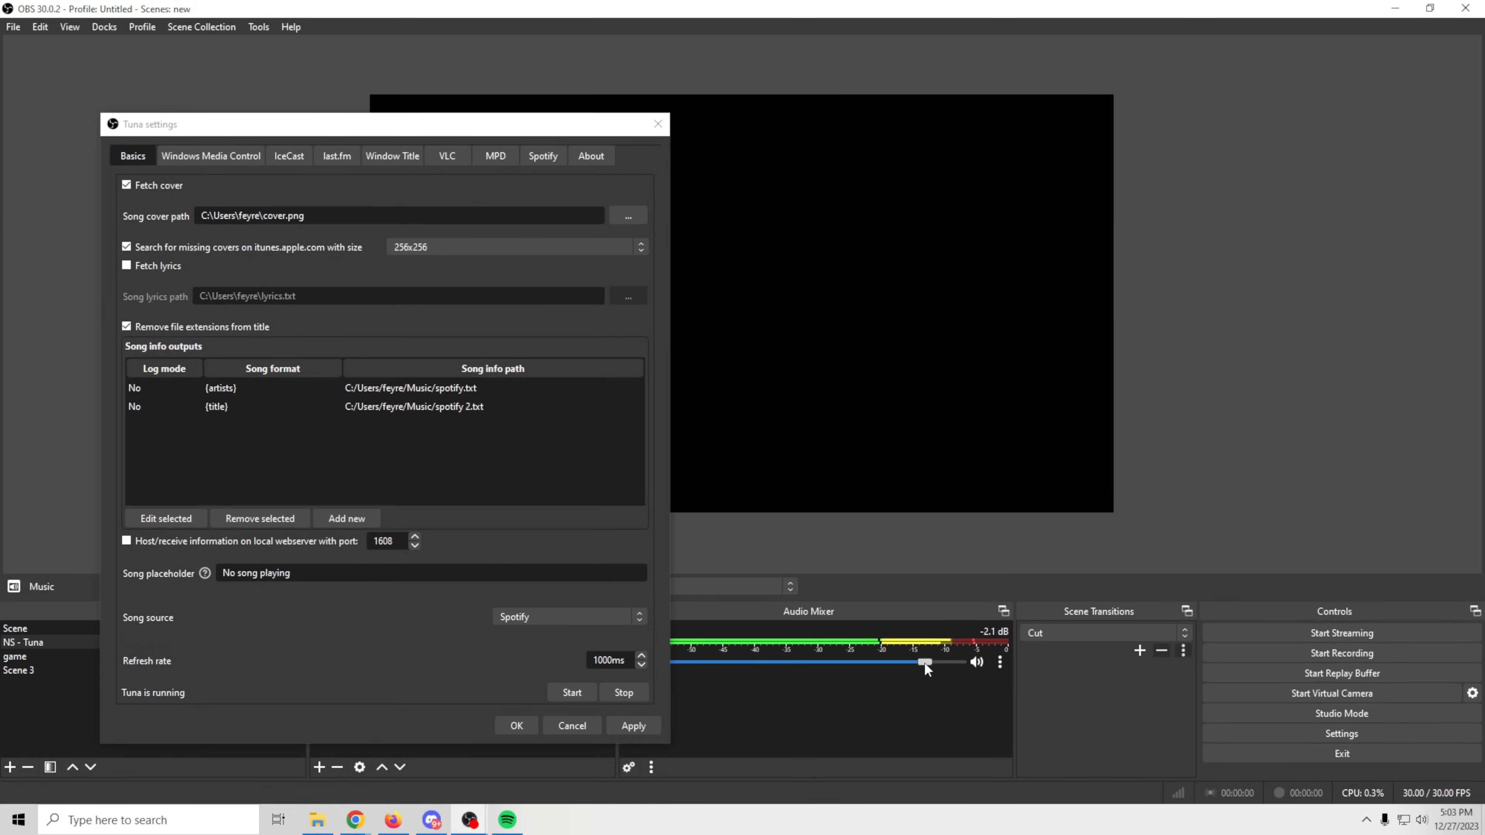
Uncover the source list and add a Tuna progress bar source with its default name and properties
drag(513, 130, 1270, 81)
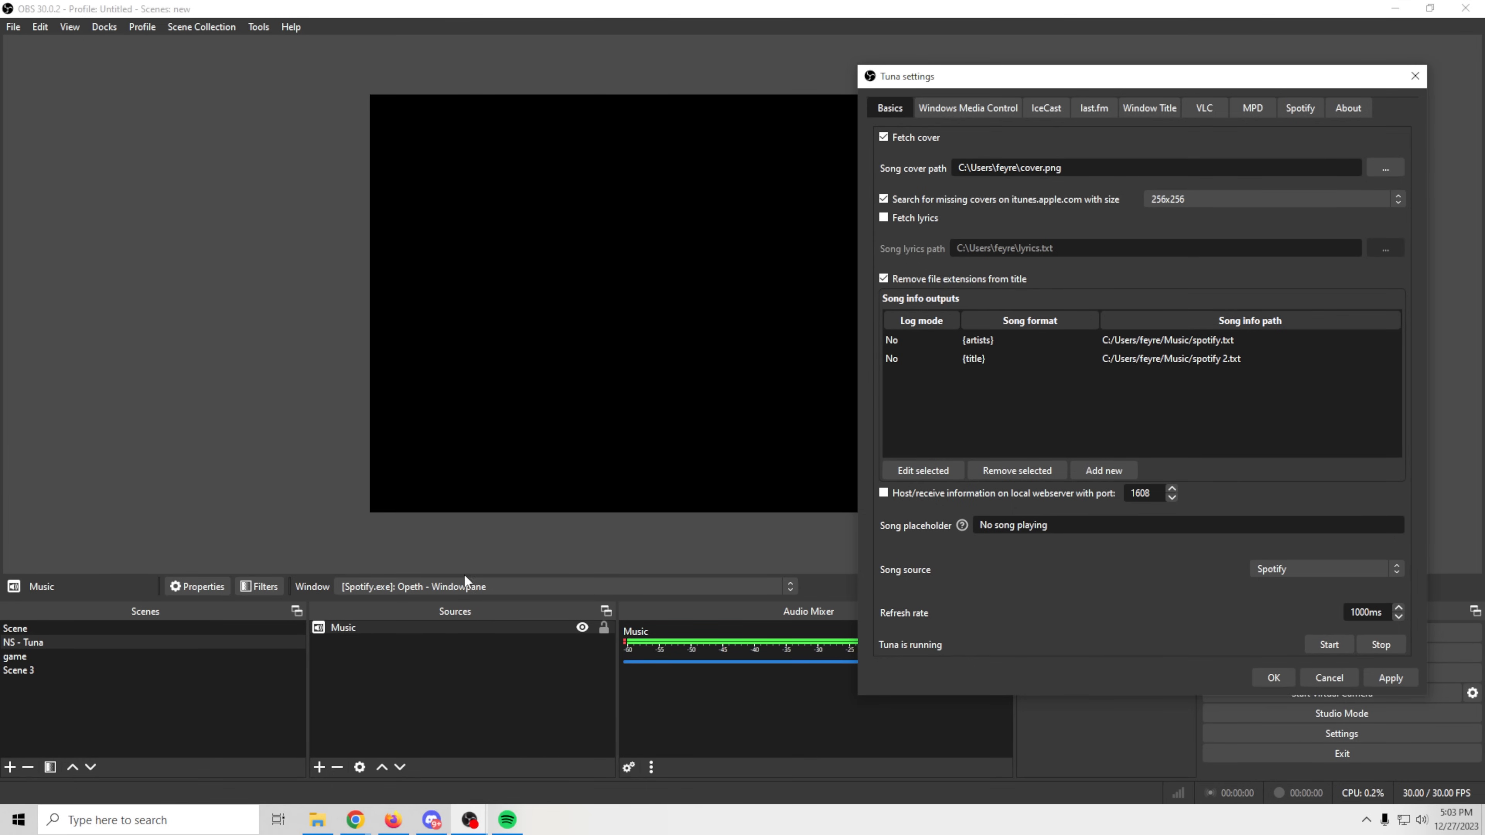
click(320, 768)
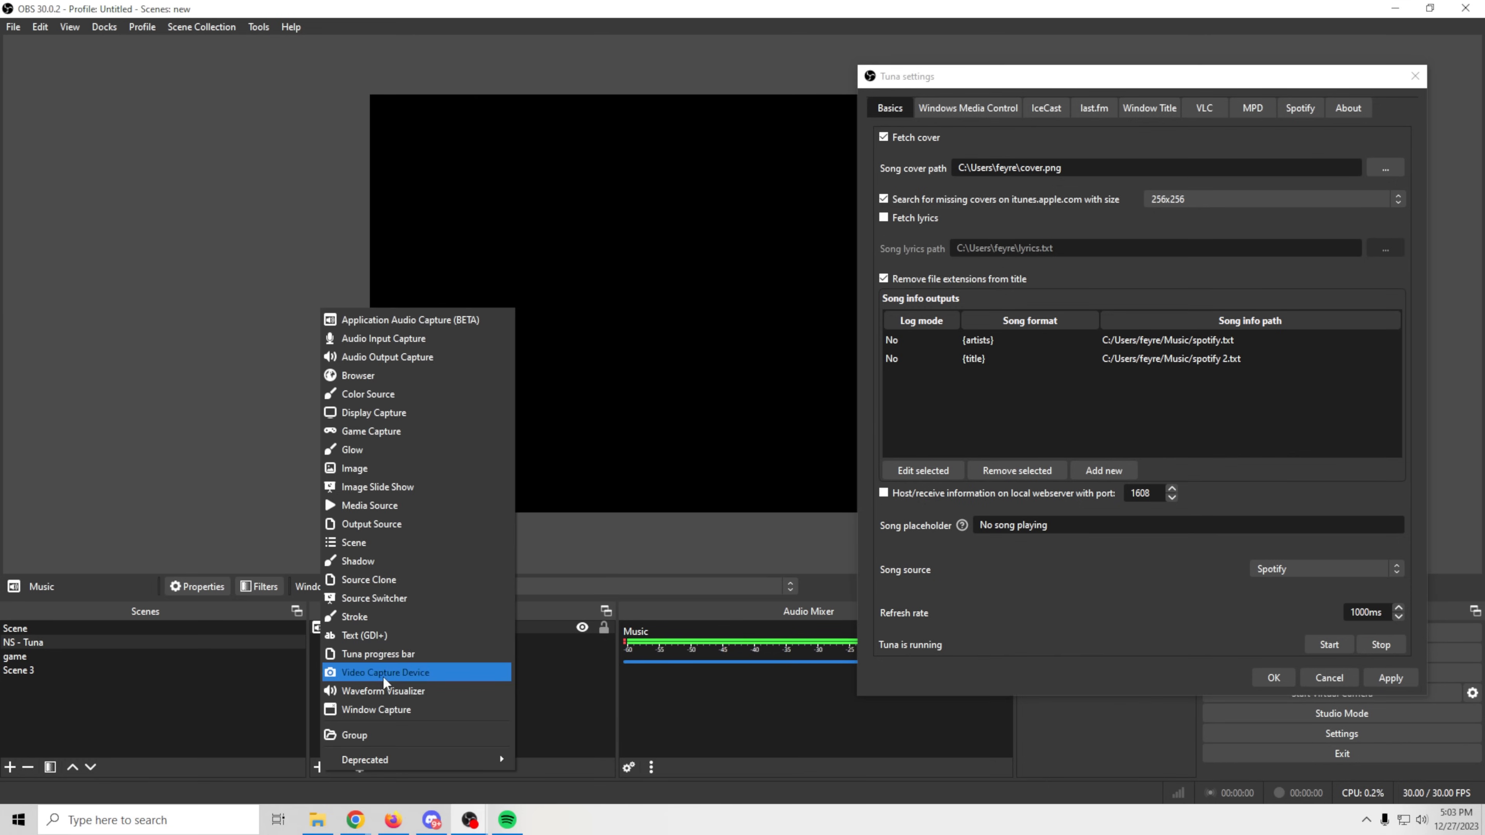
click(404, 655)
click(777, 507)
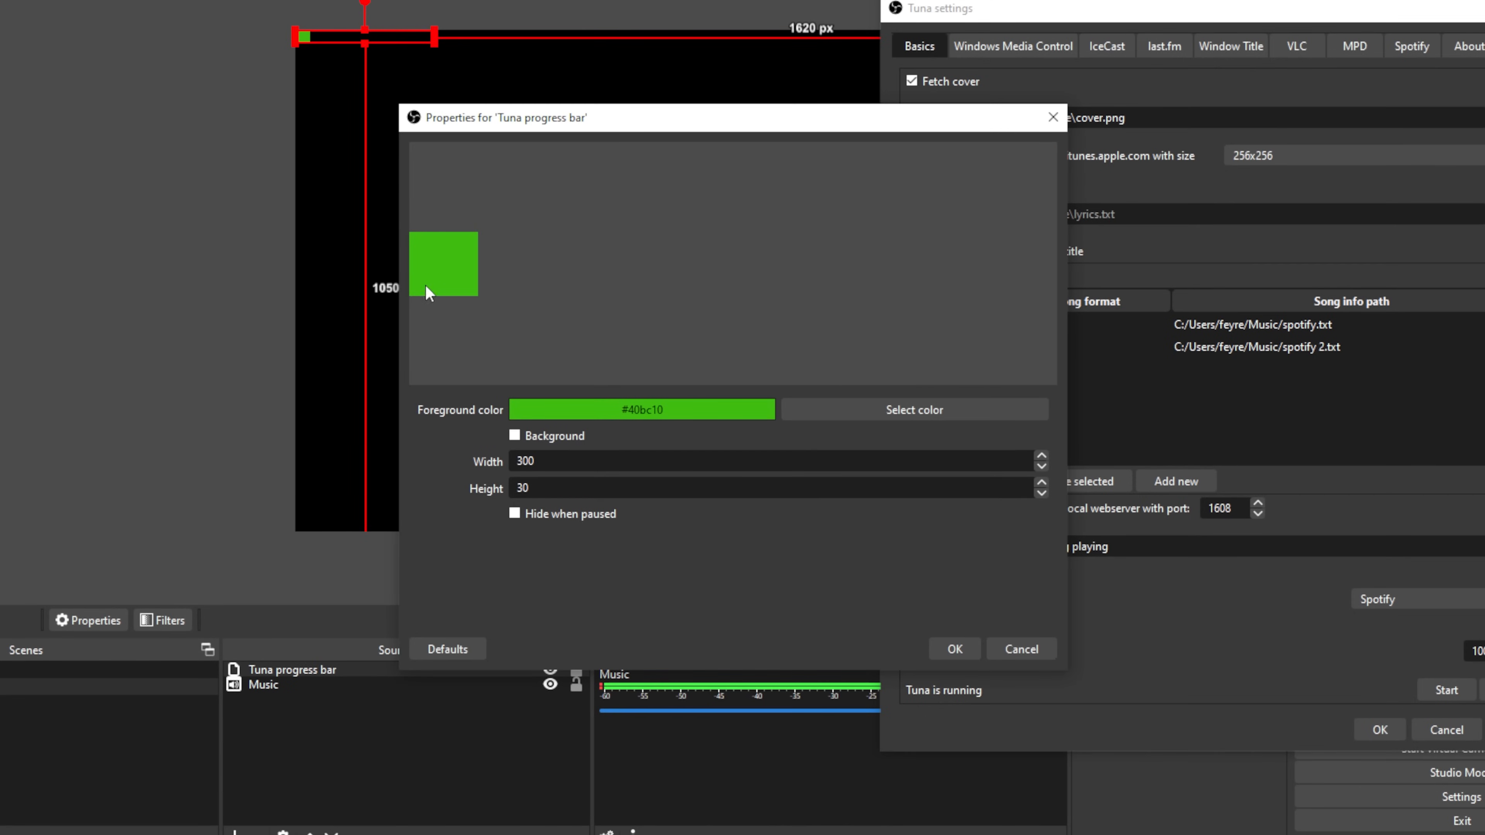
click(954, 648)
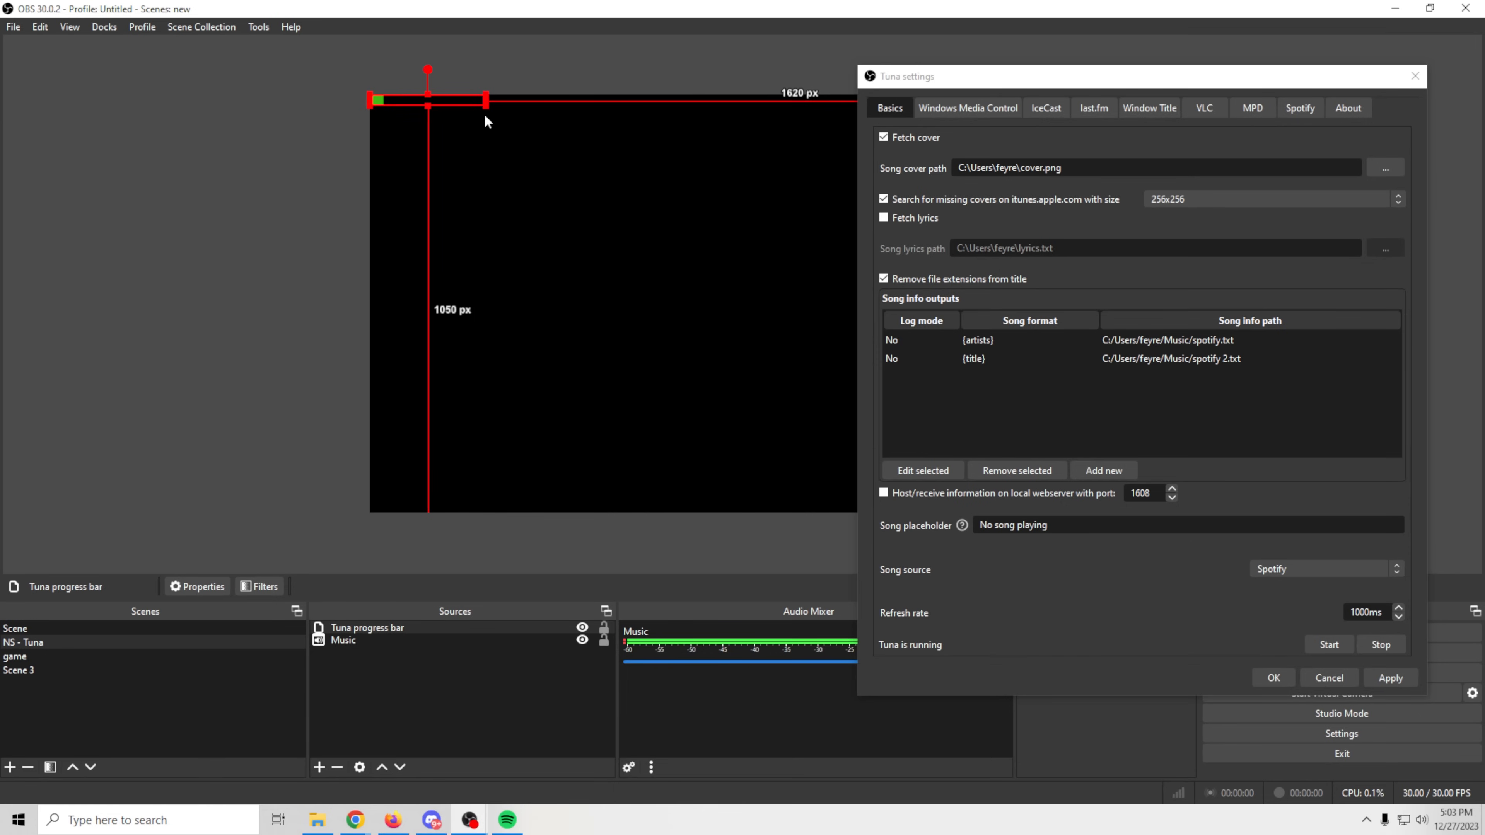
Enlarge the progress bar in the preview until it ends about 660 px from the canvas's right edge, keeping Tuna settings clear of it
drag(485, 107, 580, 149)
drag(958, 76, 740, 230)
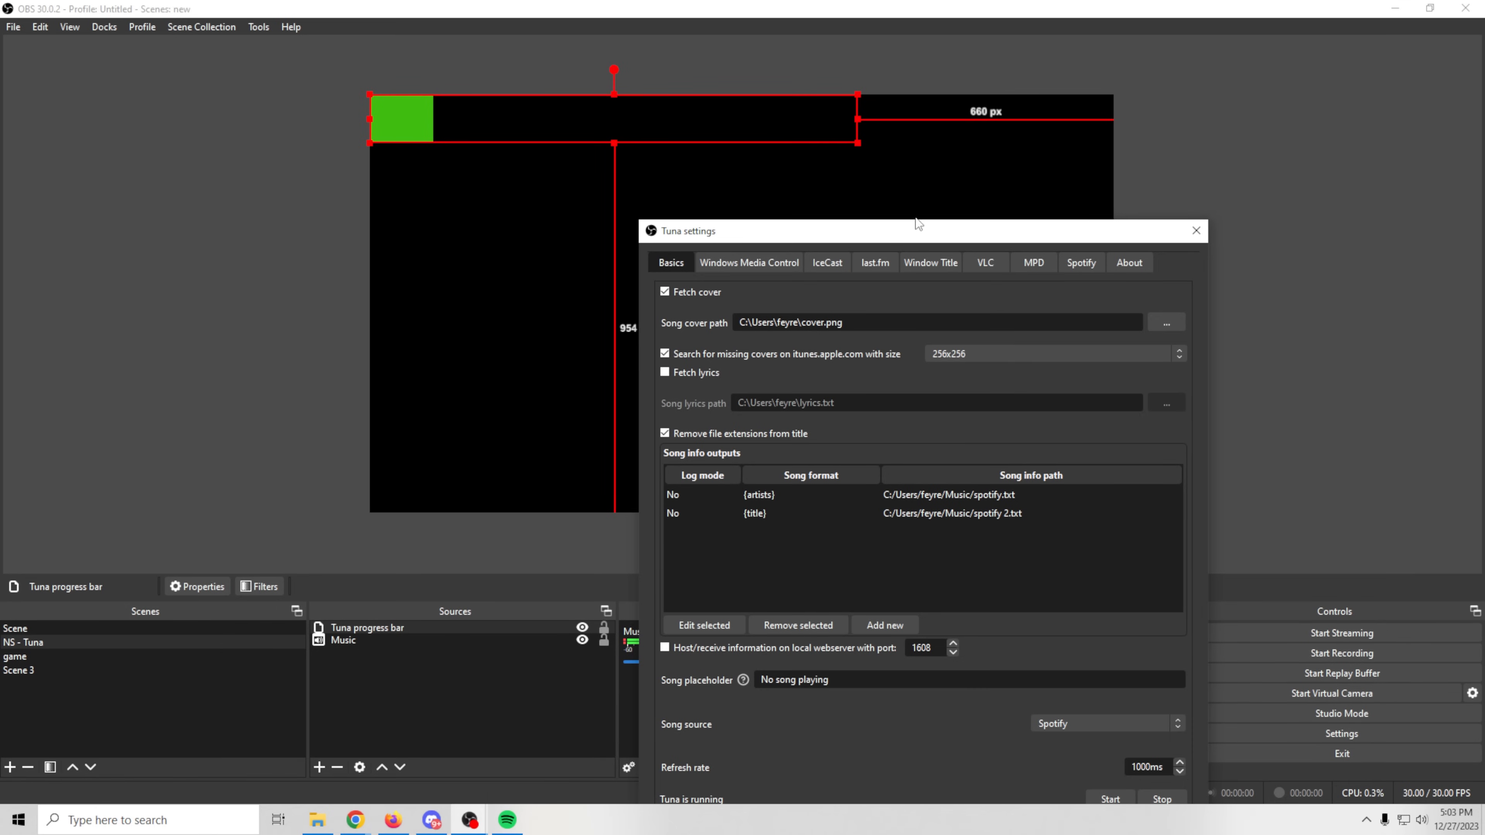
drag(923, 230, 1195, 56)
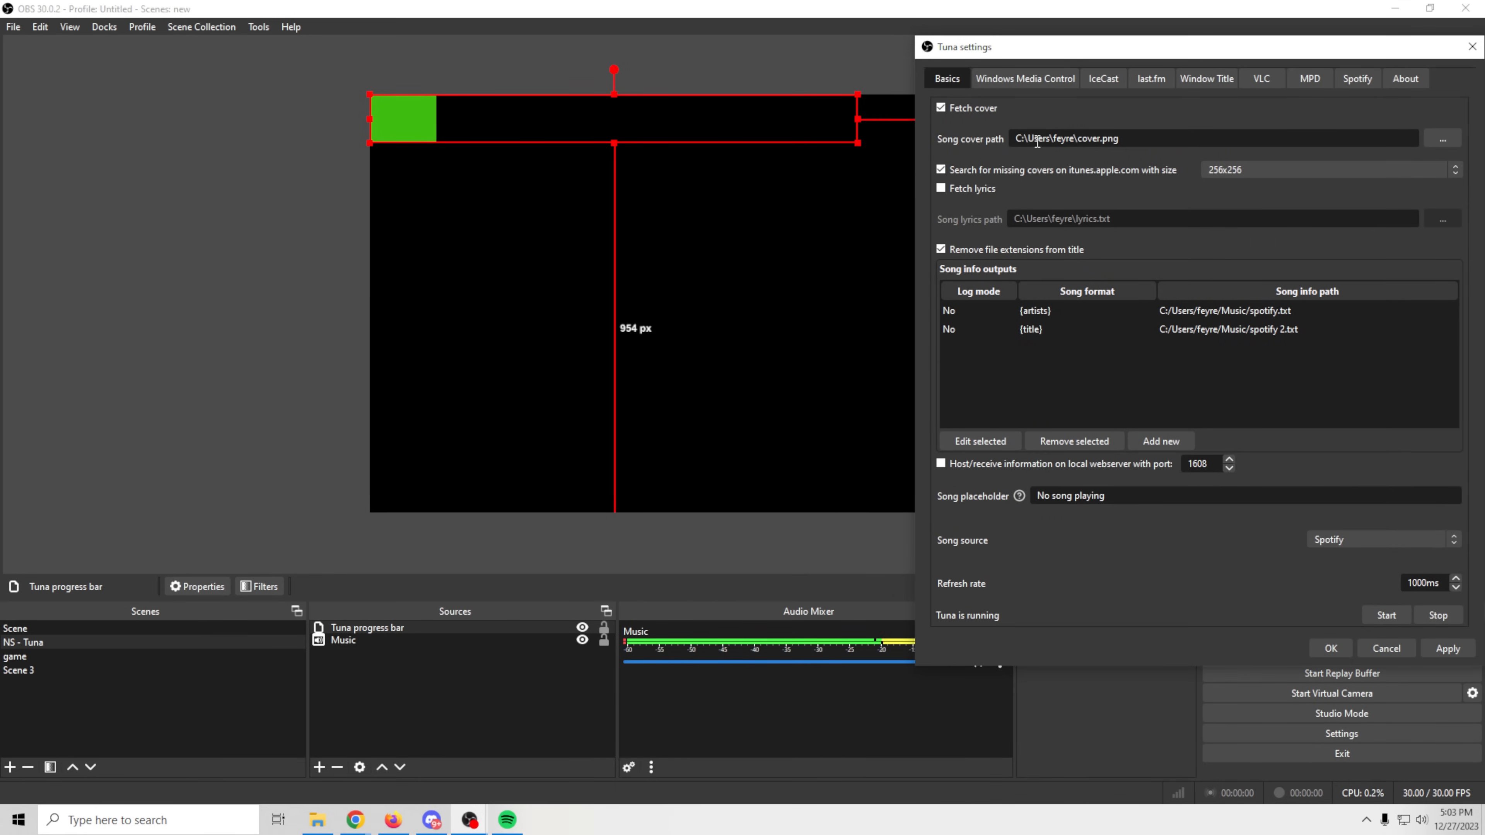
Add the cover image from the user folder in File Explorer to the scene, placed in the canvas's lower-left corner
click(318, 819)
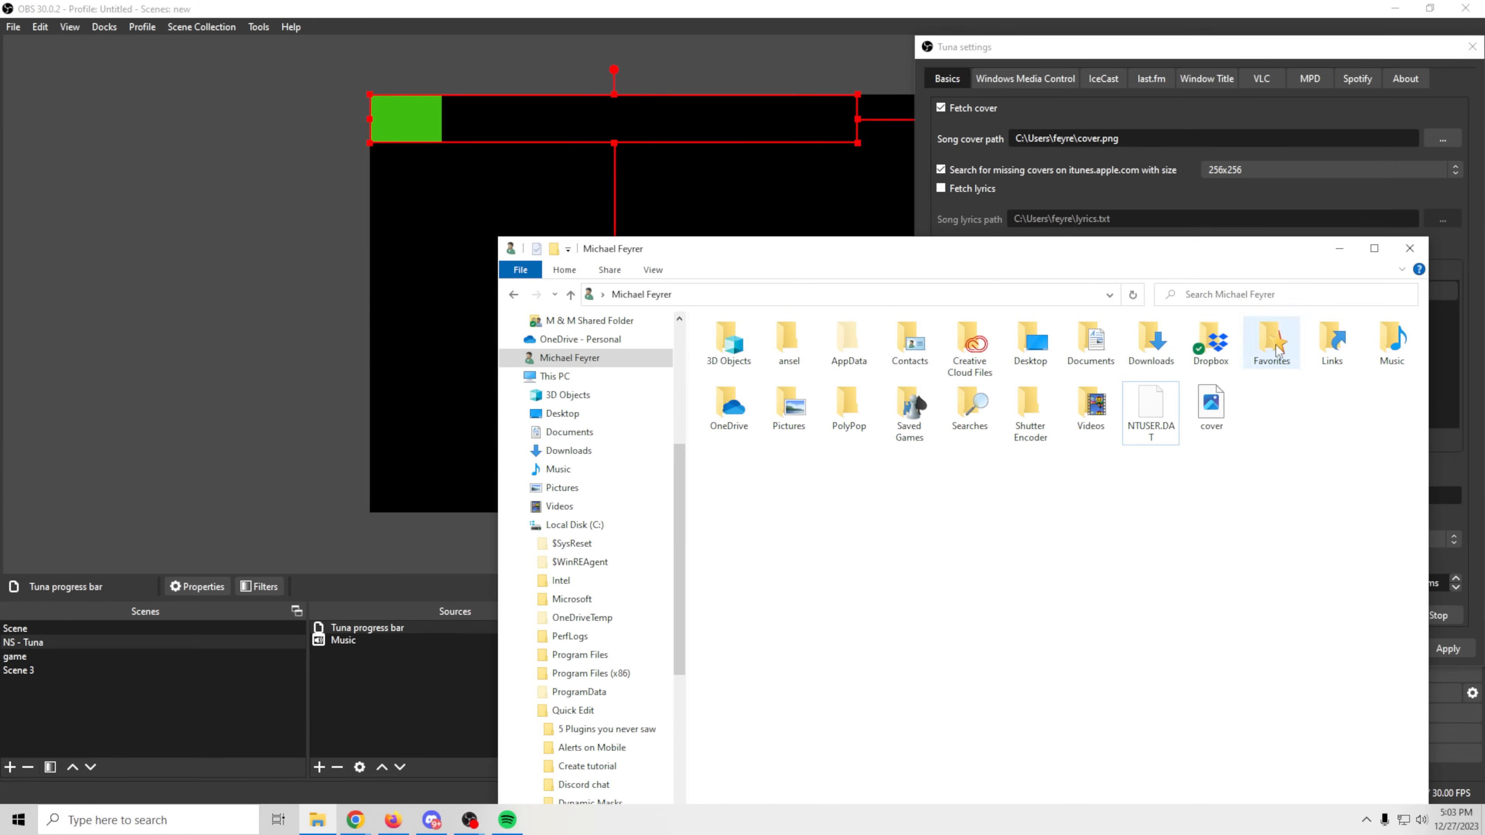
drag(1136, 262, 1239, 370)
drag(1321, 515, 481, 424)
drag(1163, 47, 980, 147)
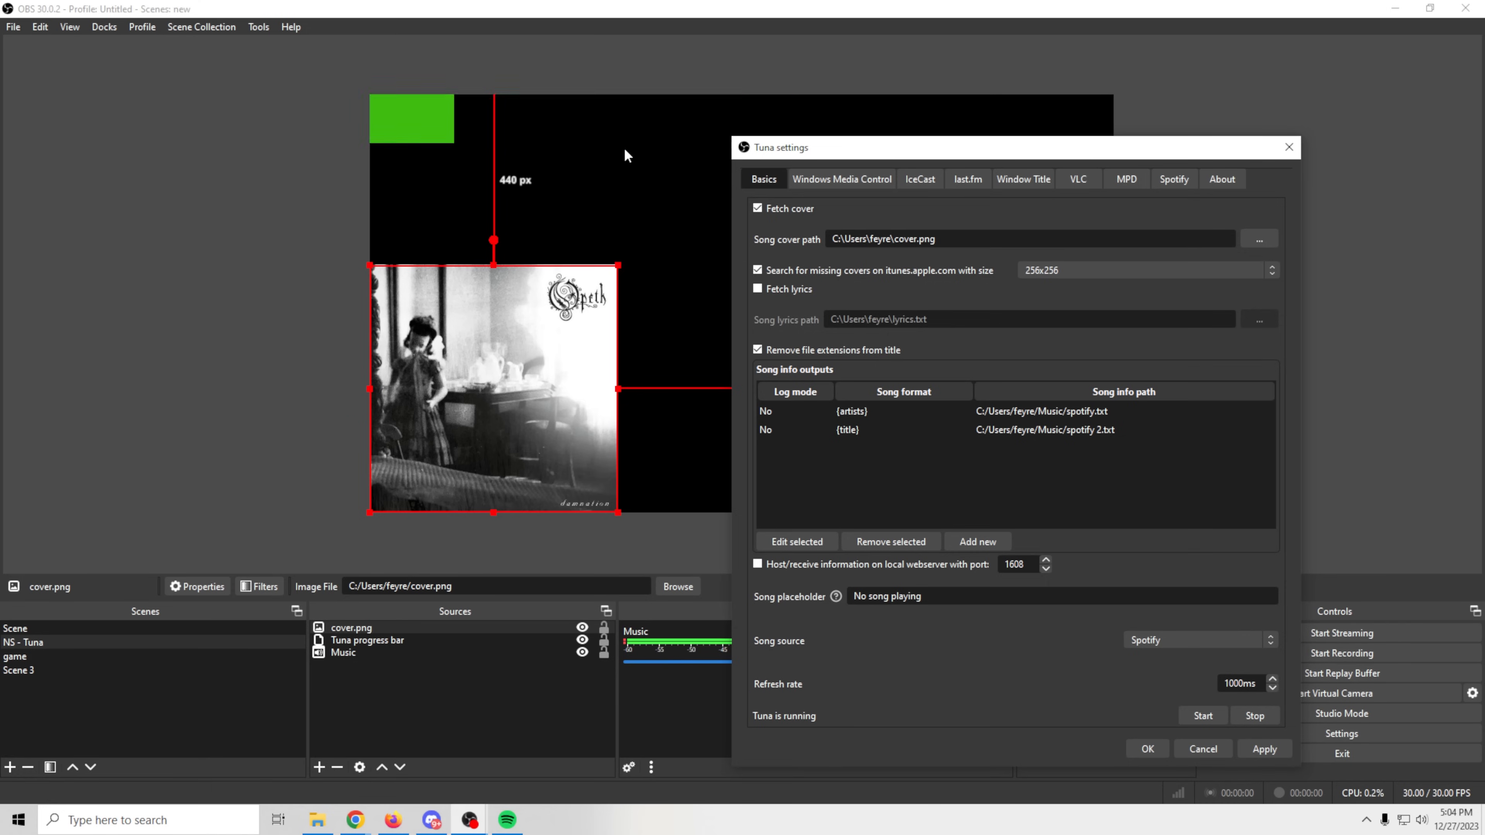
Move the Tuna settings window clear of the source list and add a Text (GDI+) source named Artest
drag(915, 151, 1049, 75)
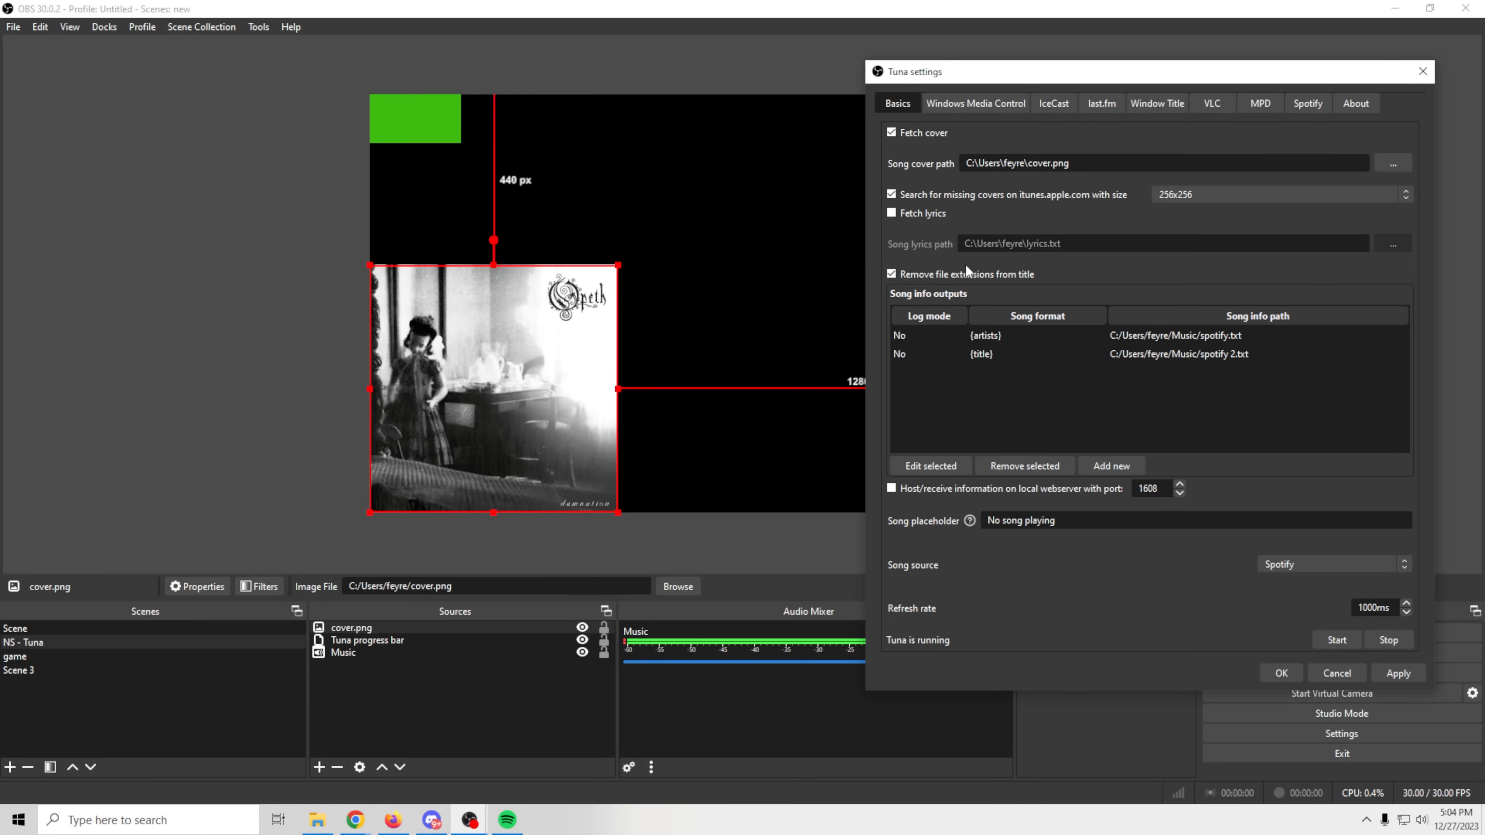
click(318, 768)
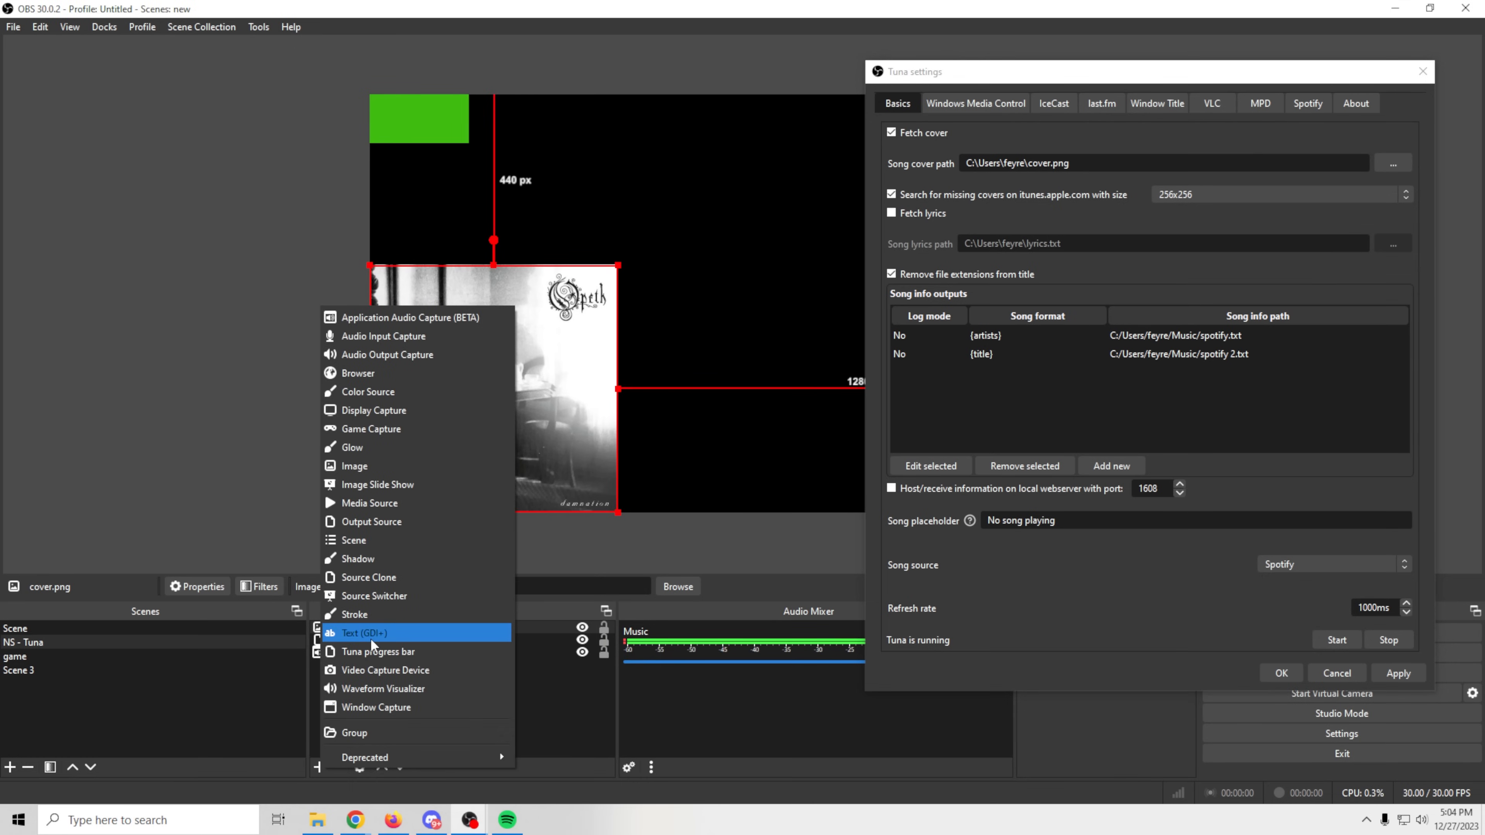
click(370, 637)
text(Art)
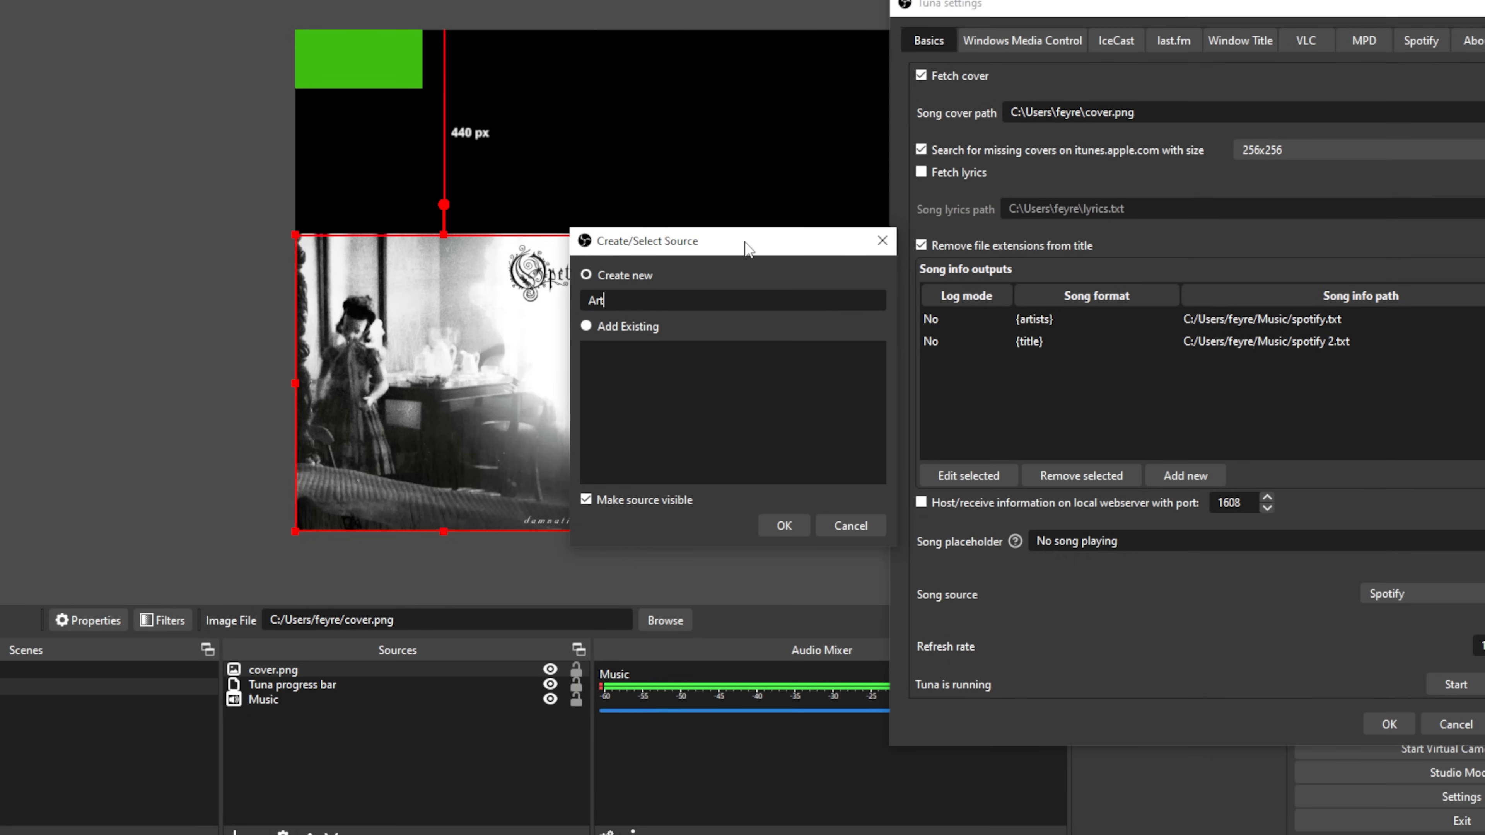
text(est)
click(673, 547)
Set the Artest text's font to Aldo the Apache and make it read from spotify.txt in the Music folder
click(964, 422)
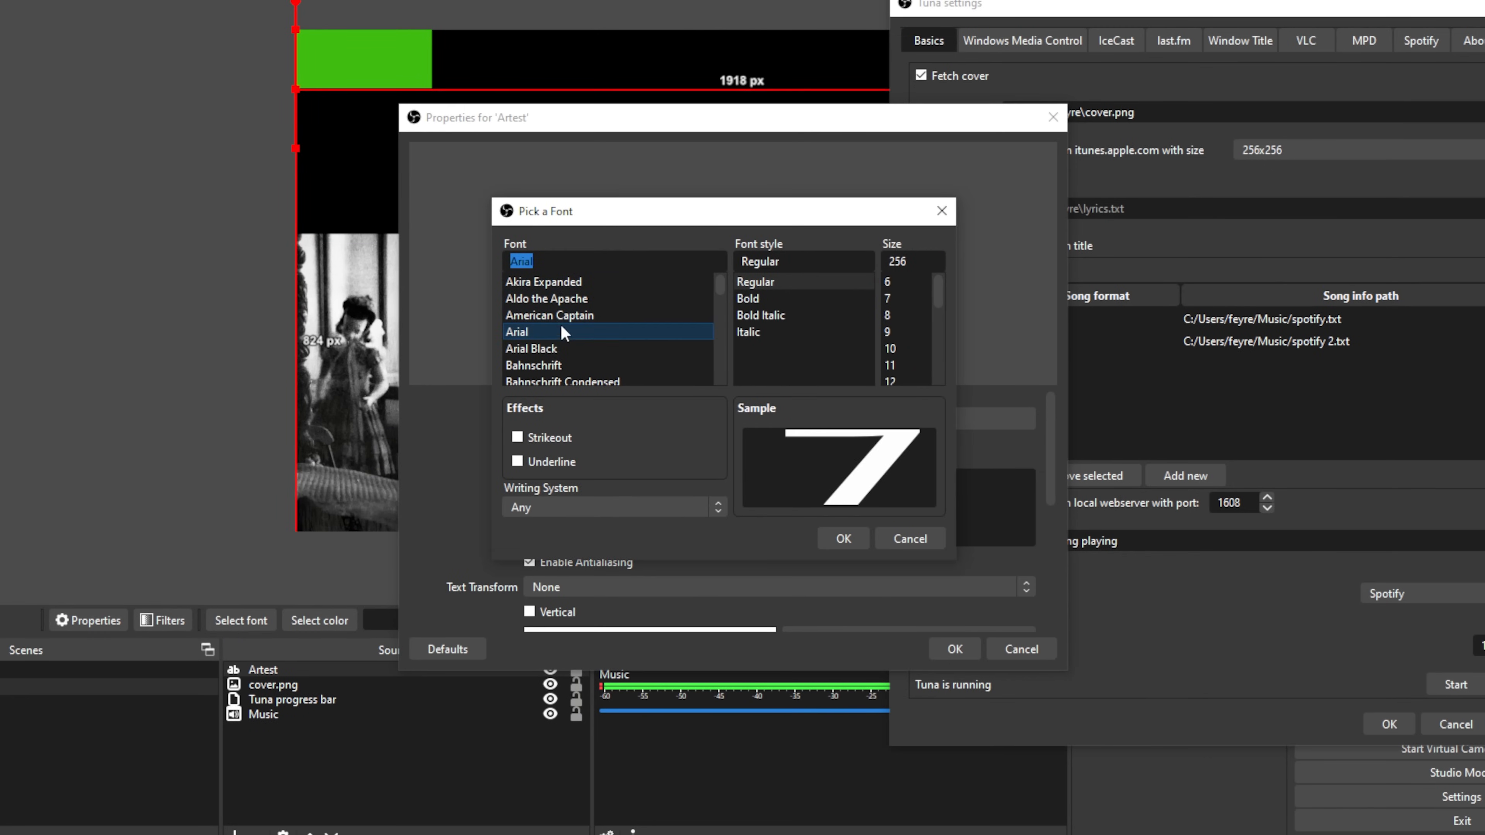
click(554, 299)
click(844, 539)
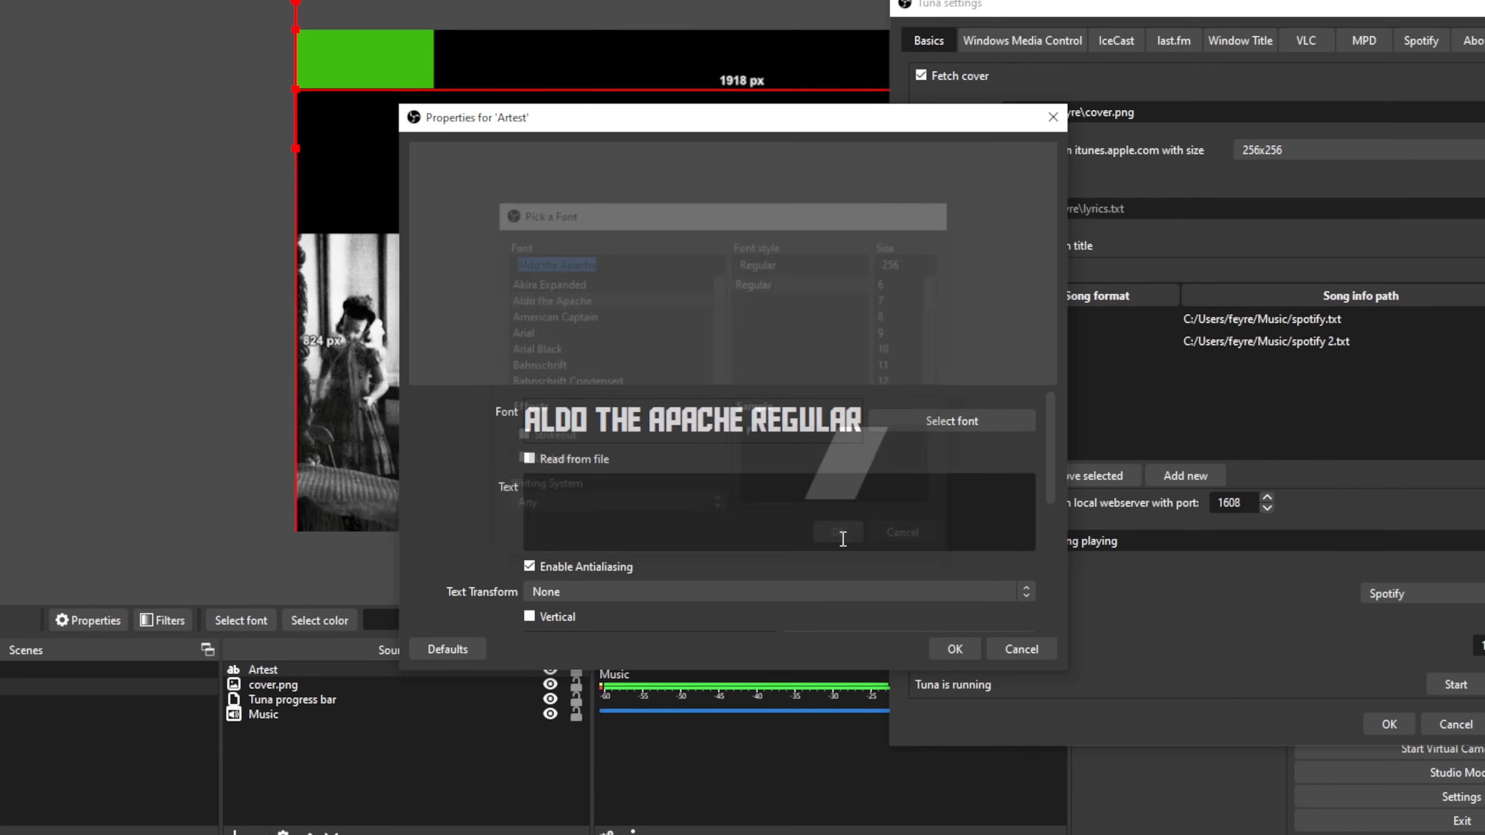
click(528, 459)
click(999, 485)
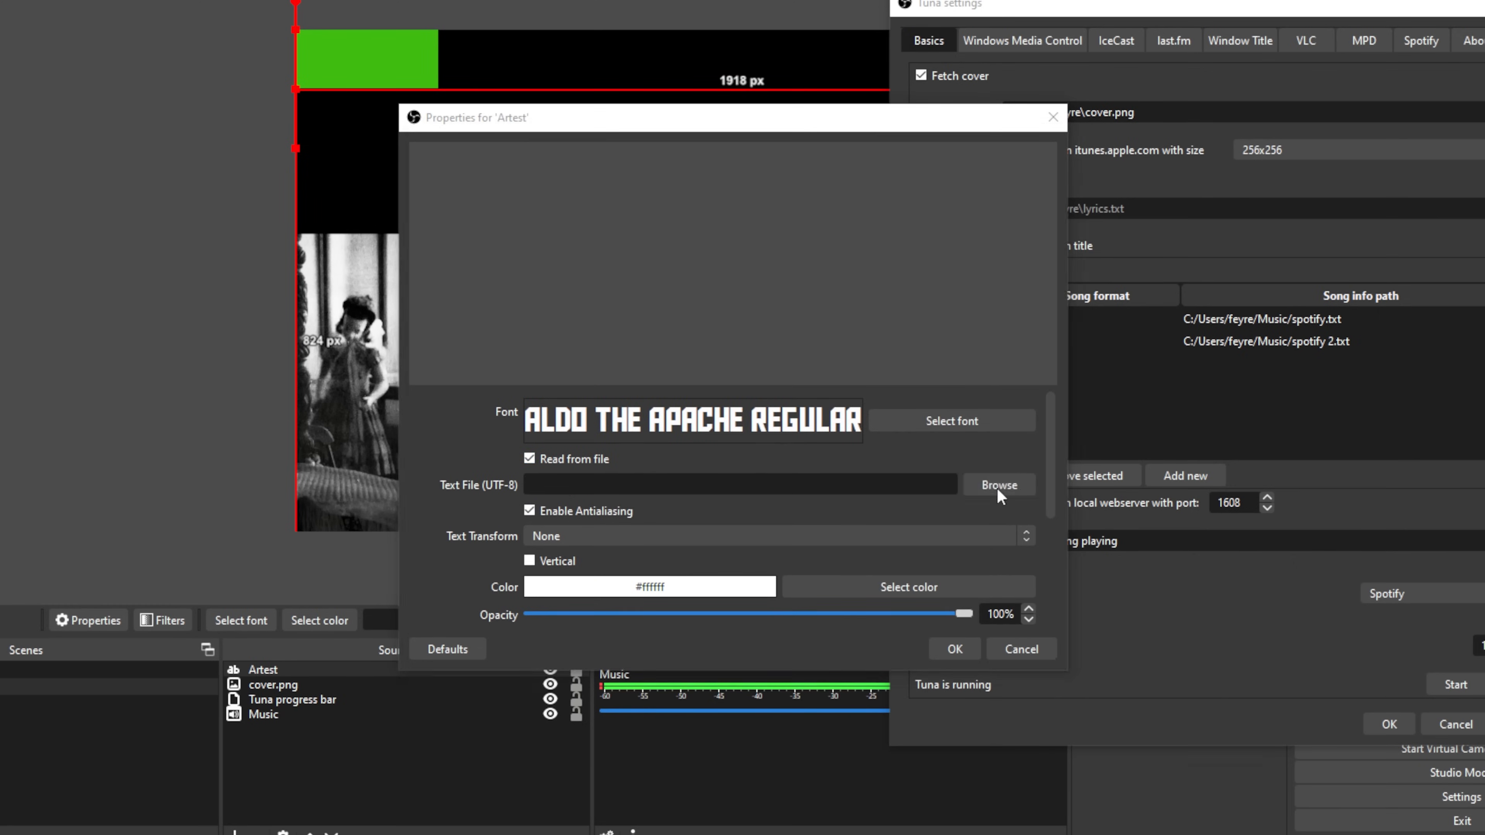
drag(963, 161, 764, 230)
click(574, 356)
click(943, 811)
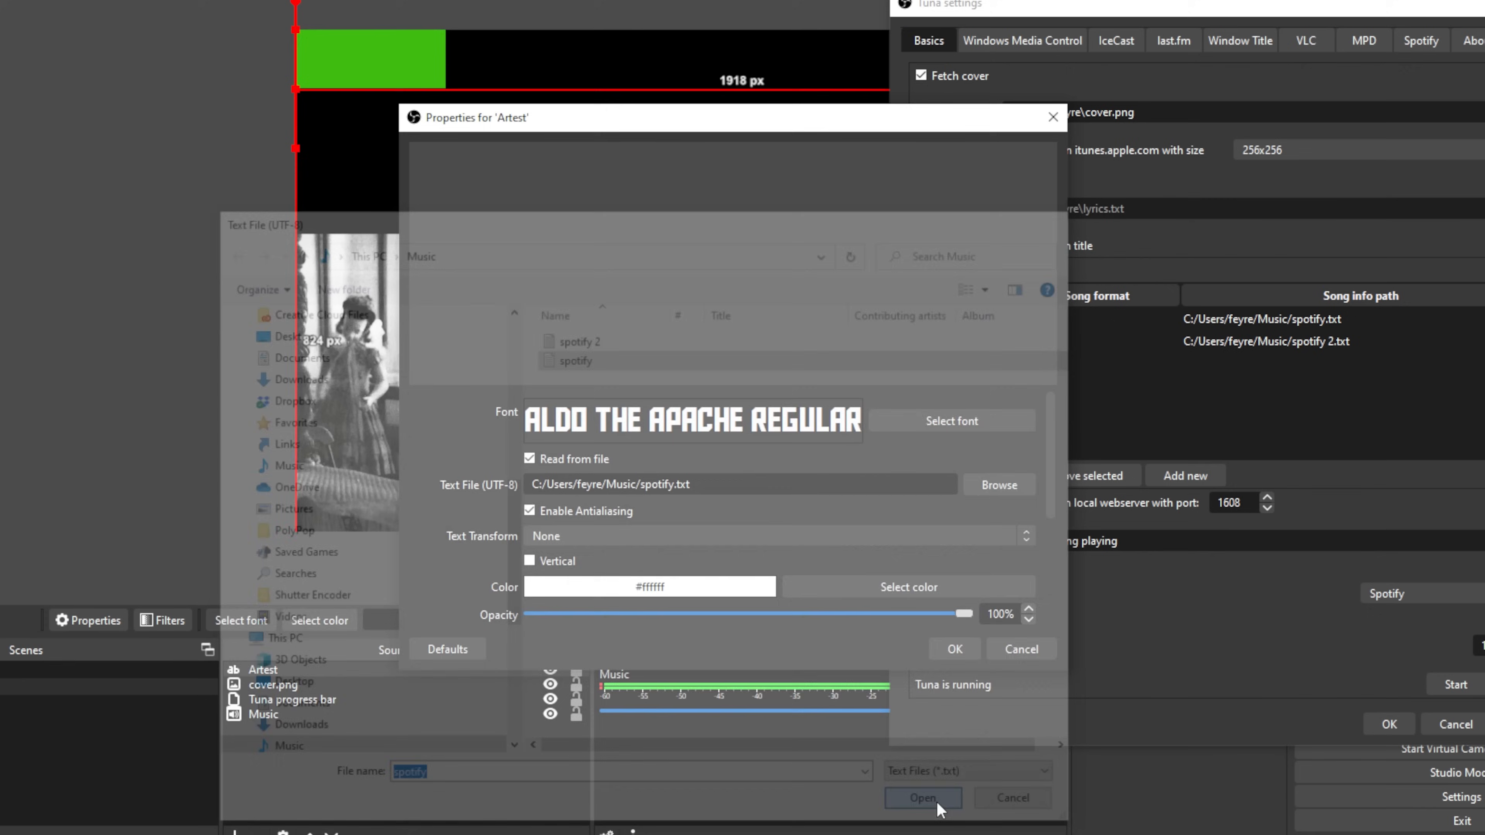
click(951, 651)
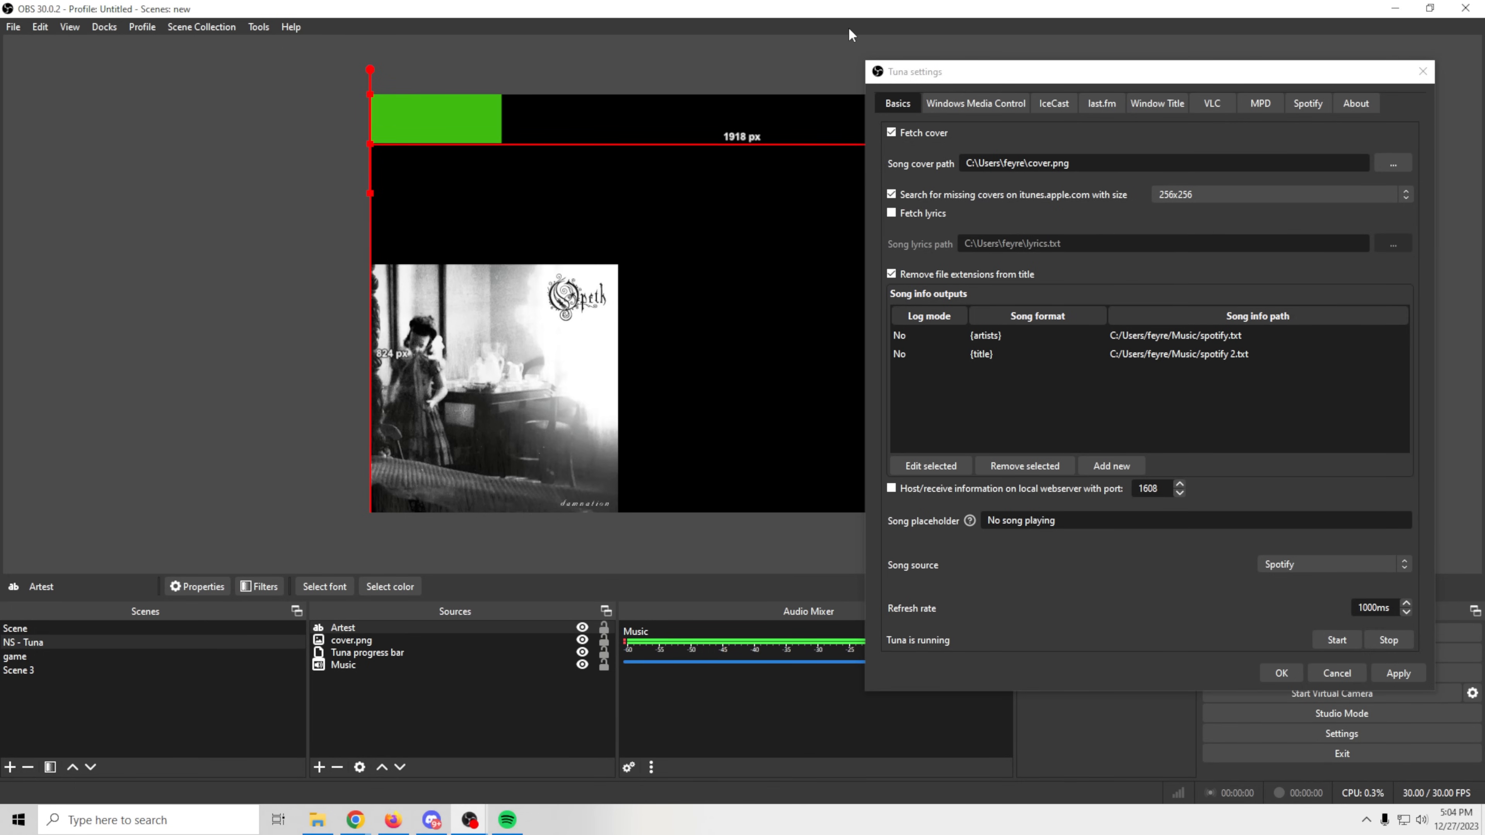
Move the Tuna settings window down slightly and add a second Text (GDI+) source named Title
drag(1040, 85, 1052, 146)
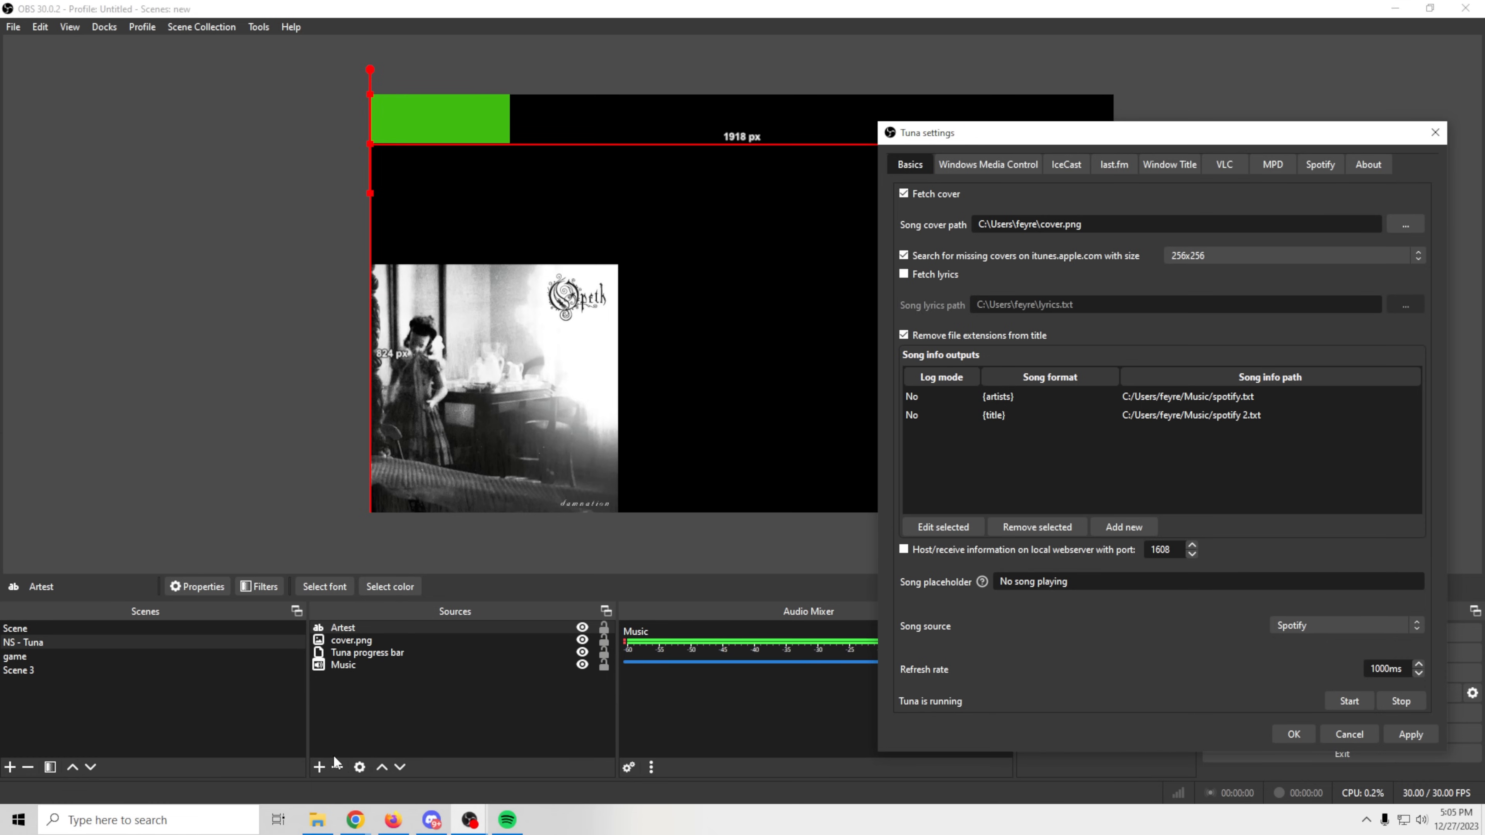
click(317, 767)
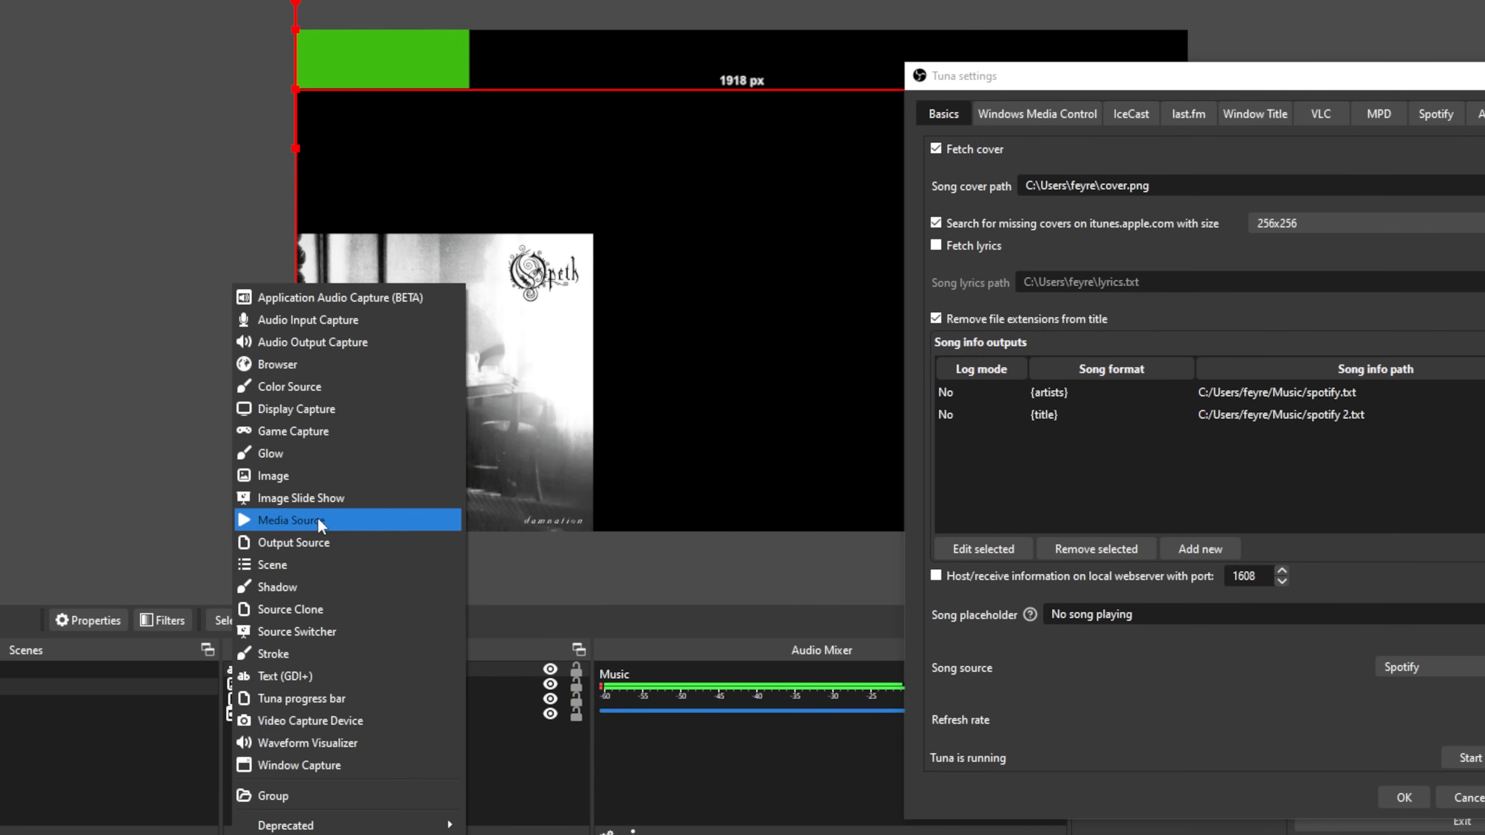
click(359, 631)
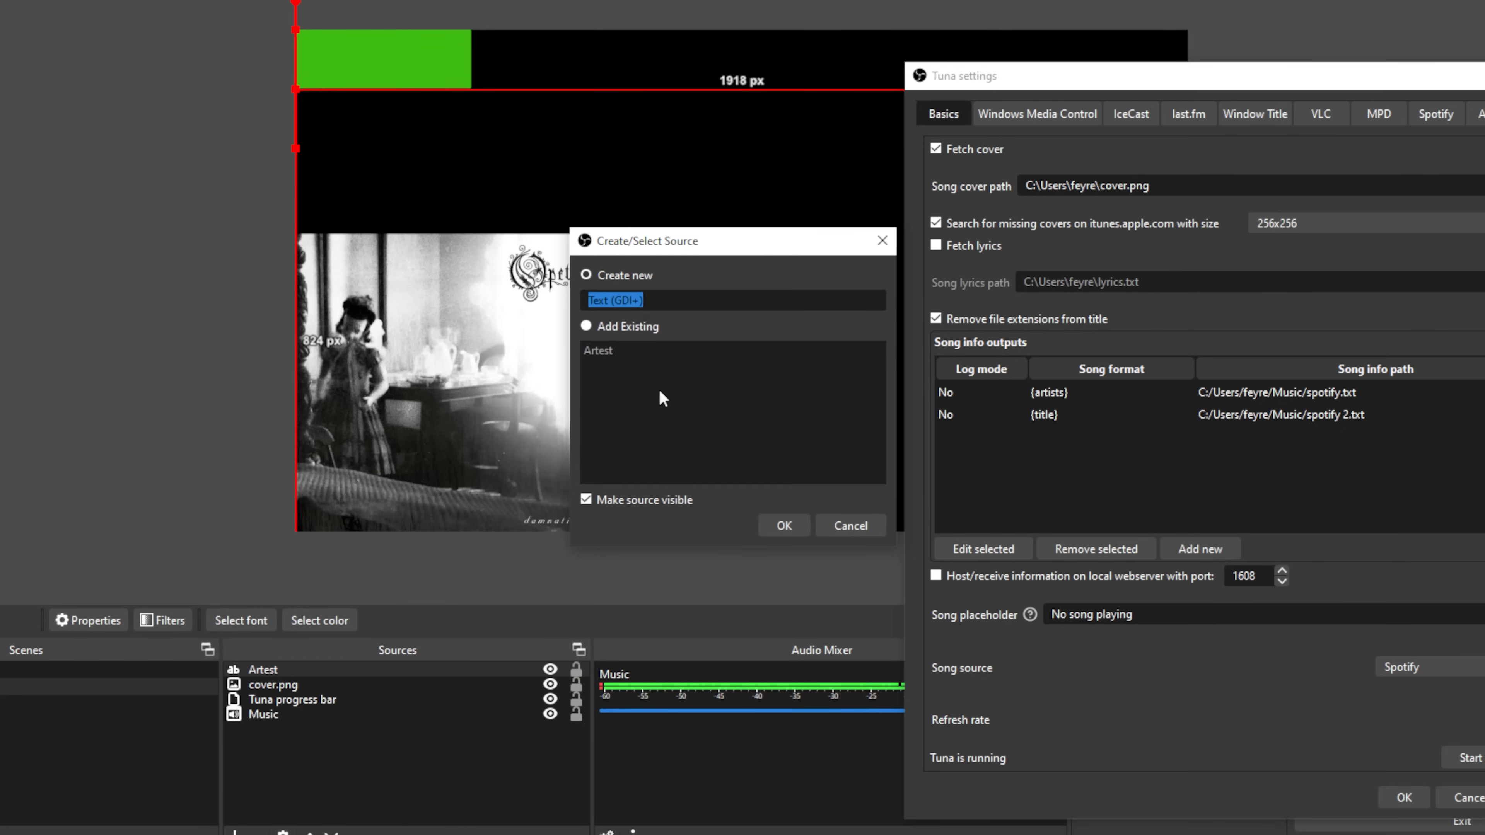
text(Title)
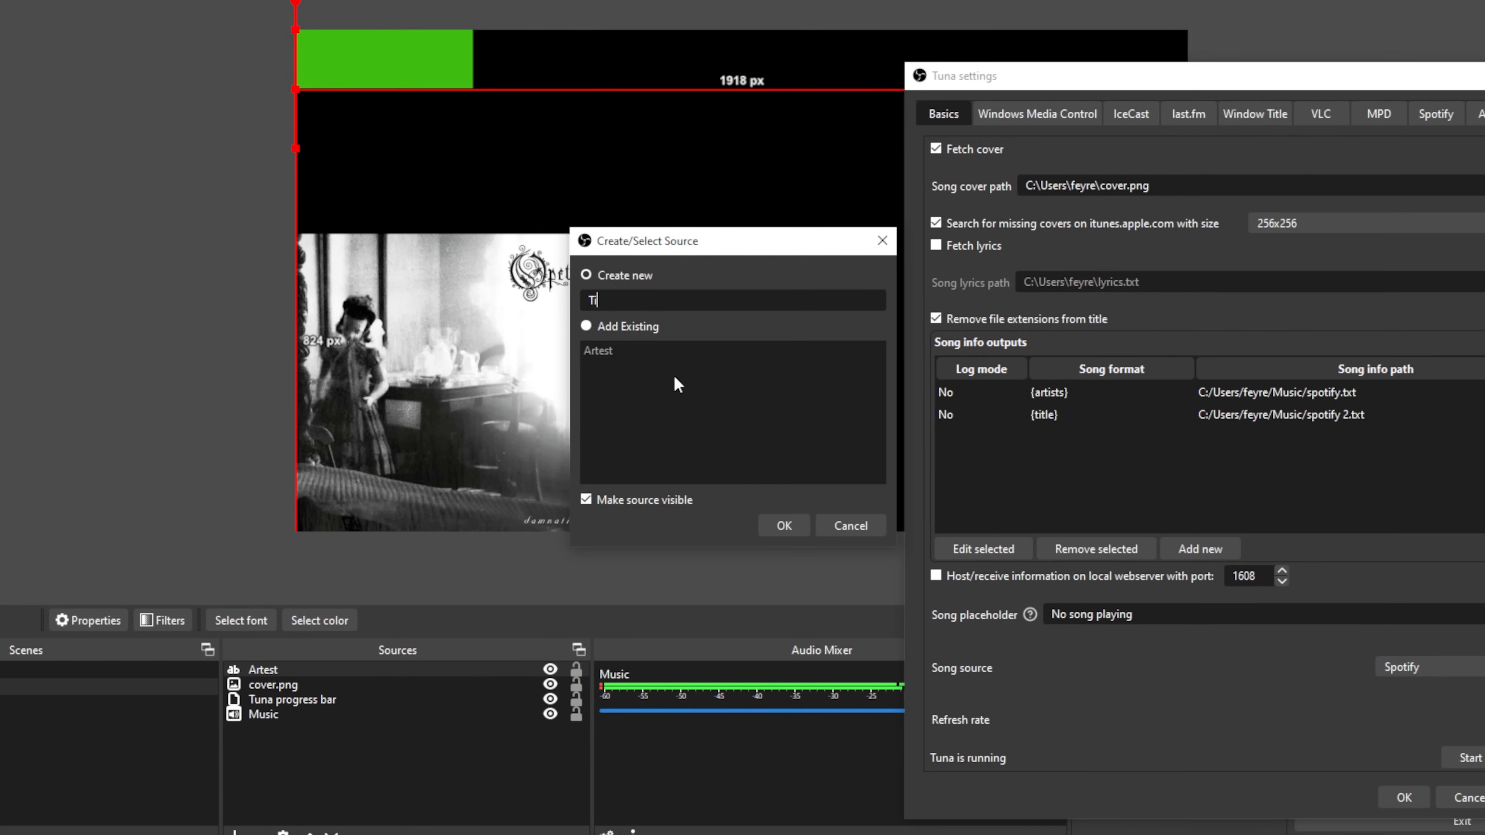
click(797, 526)
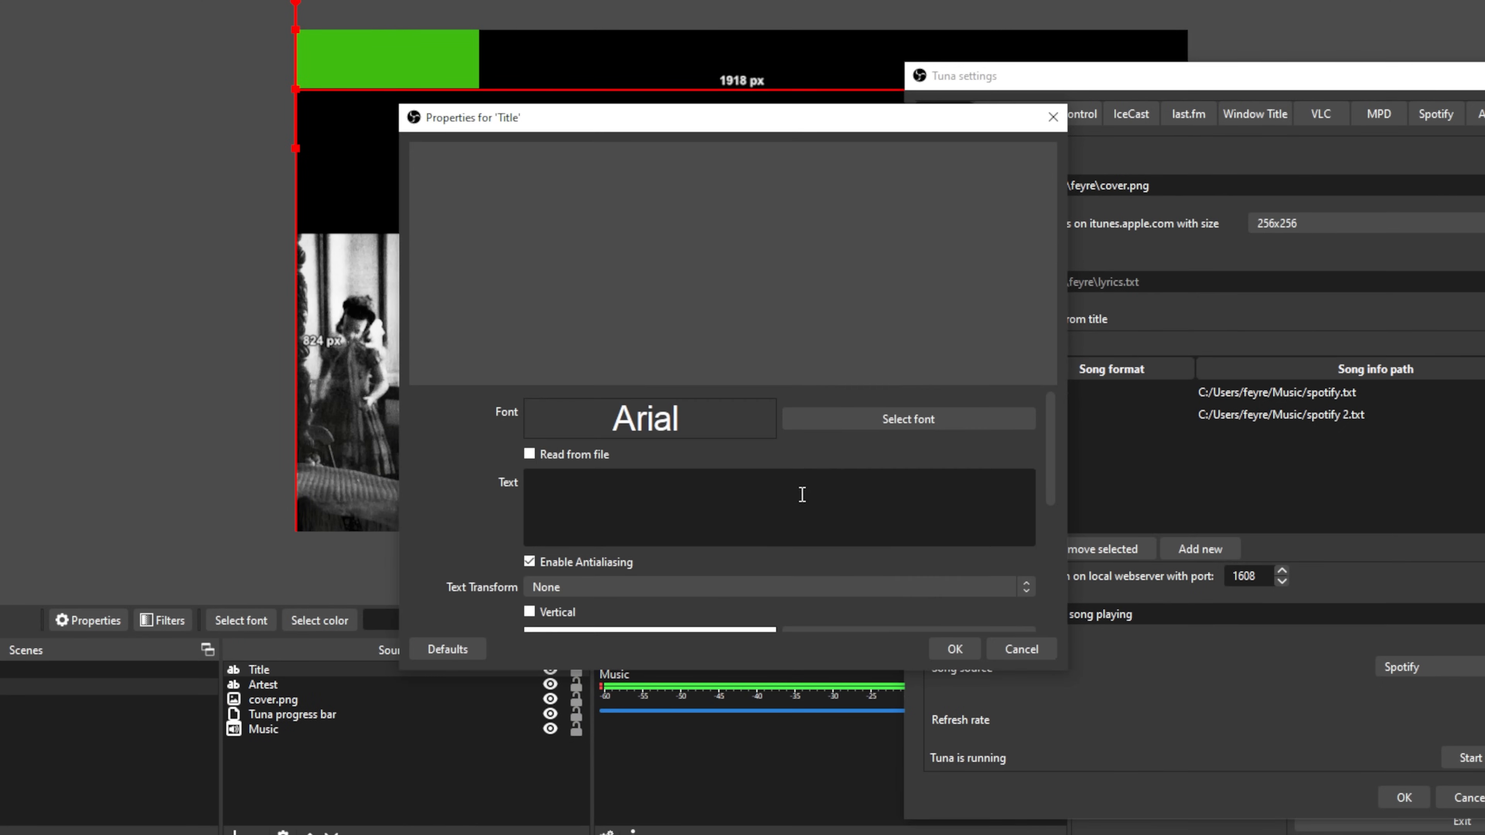
Set the Title text's font to Aldo the Apache and make it read from spotify 2.txt in the Music folder
click(865, 430)
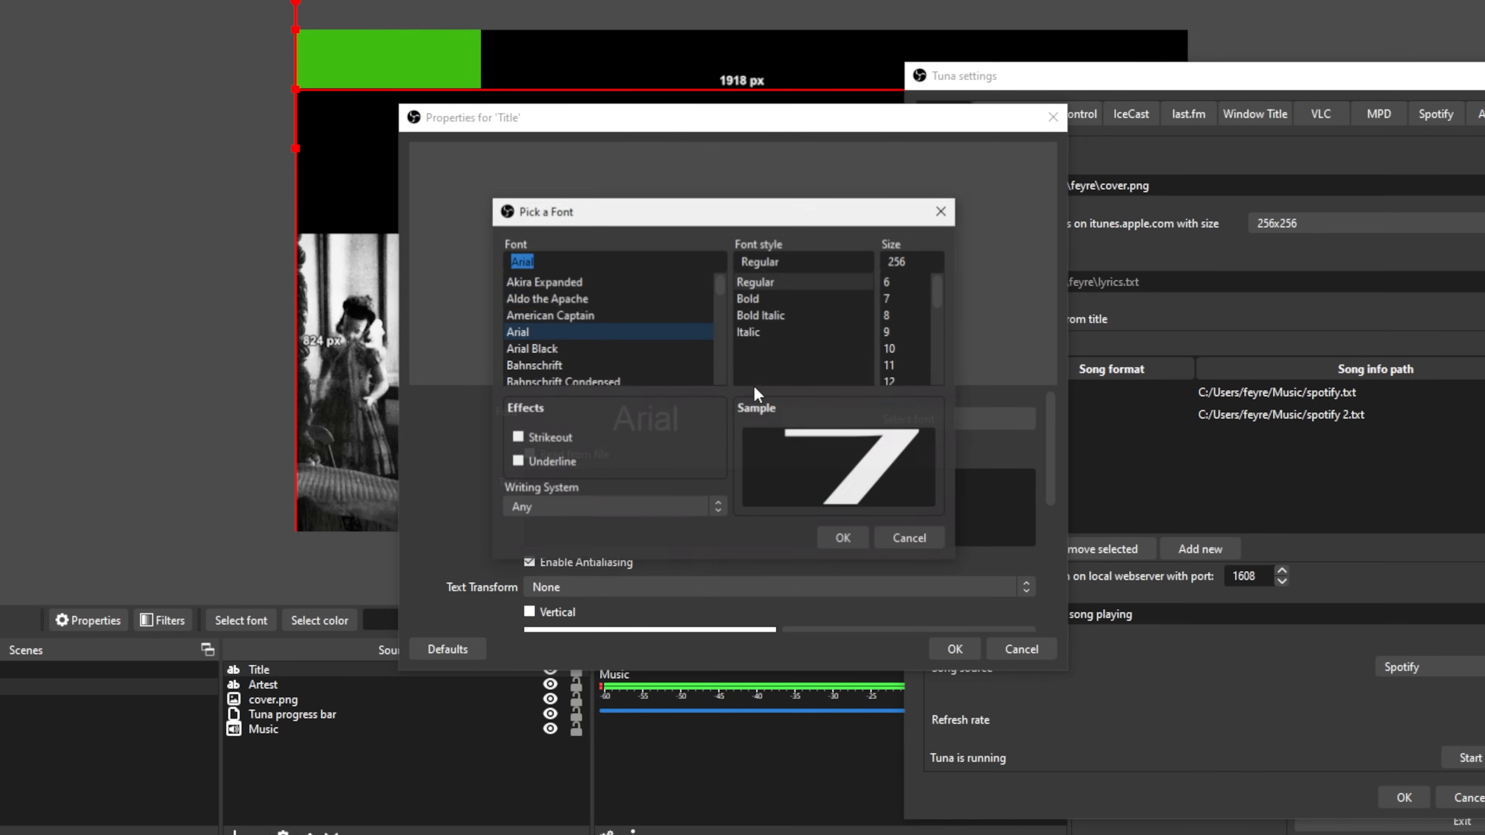
click(532, 298)
click(845, 537)
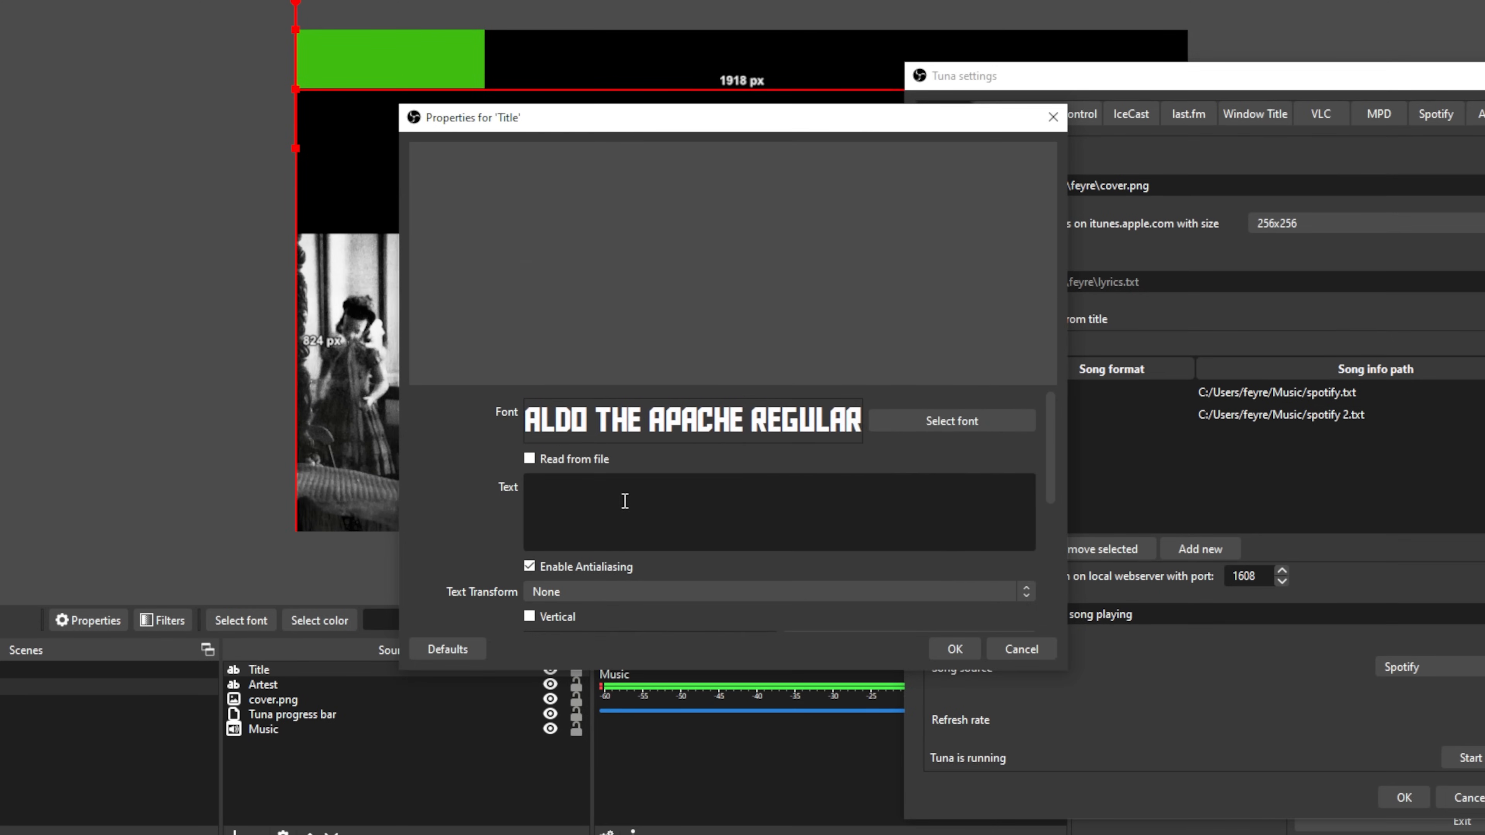
click(526, 459)
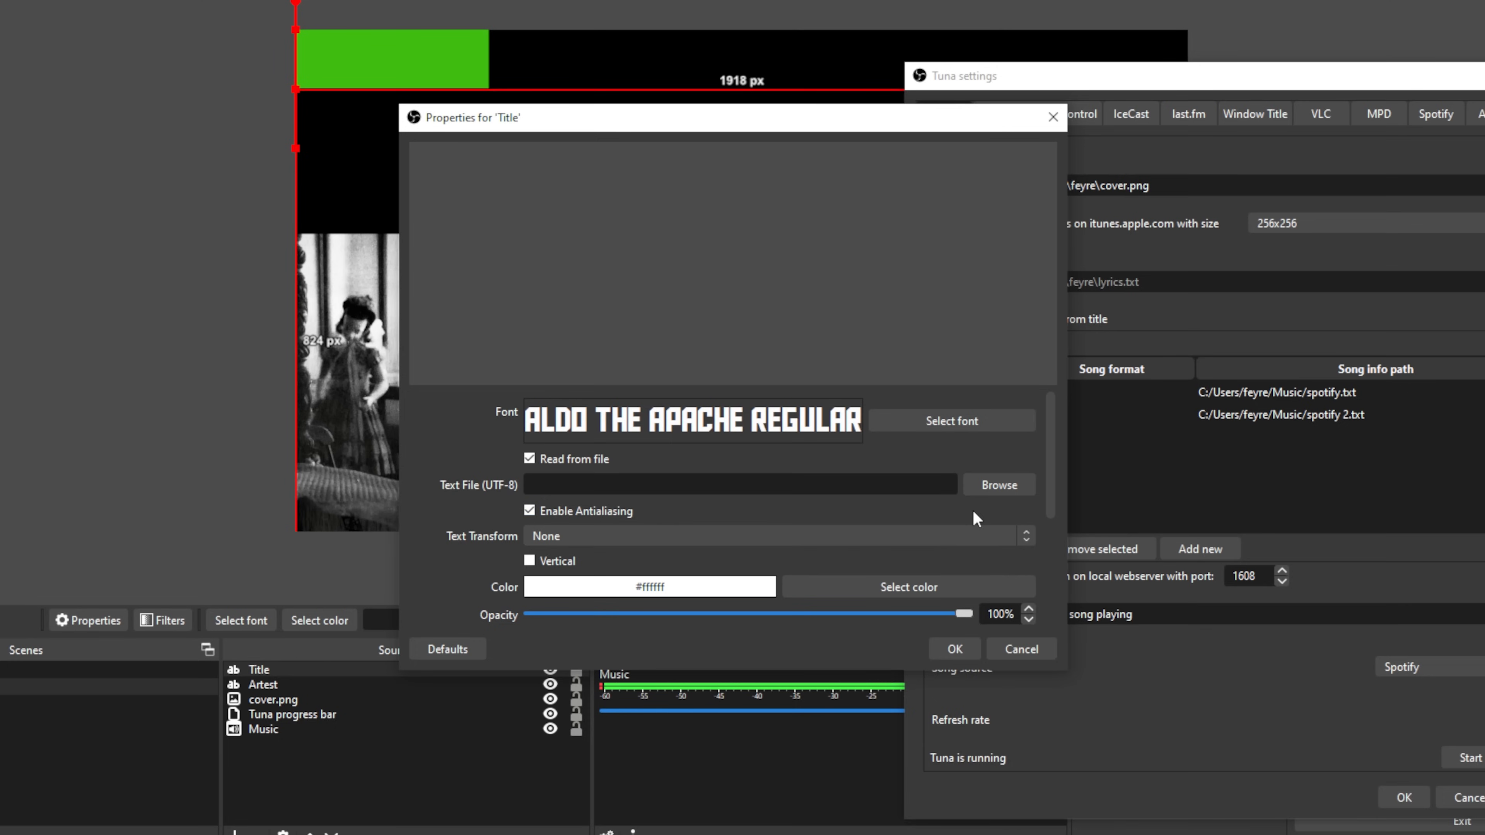
click(994, 485)
click(557, 337)
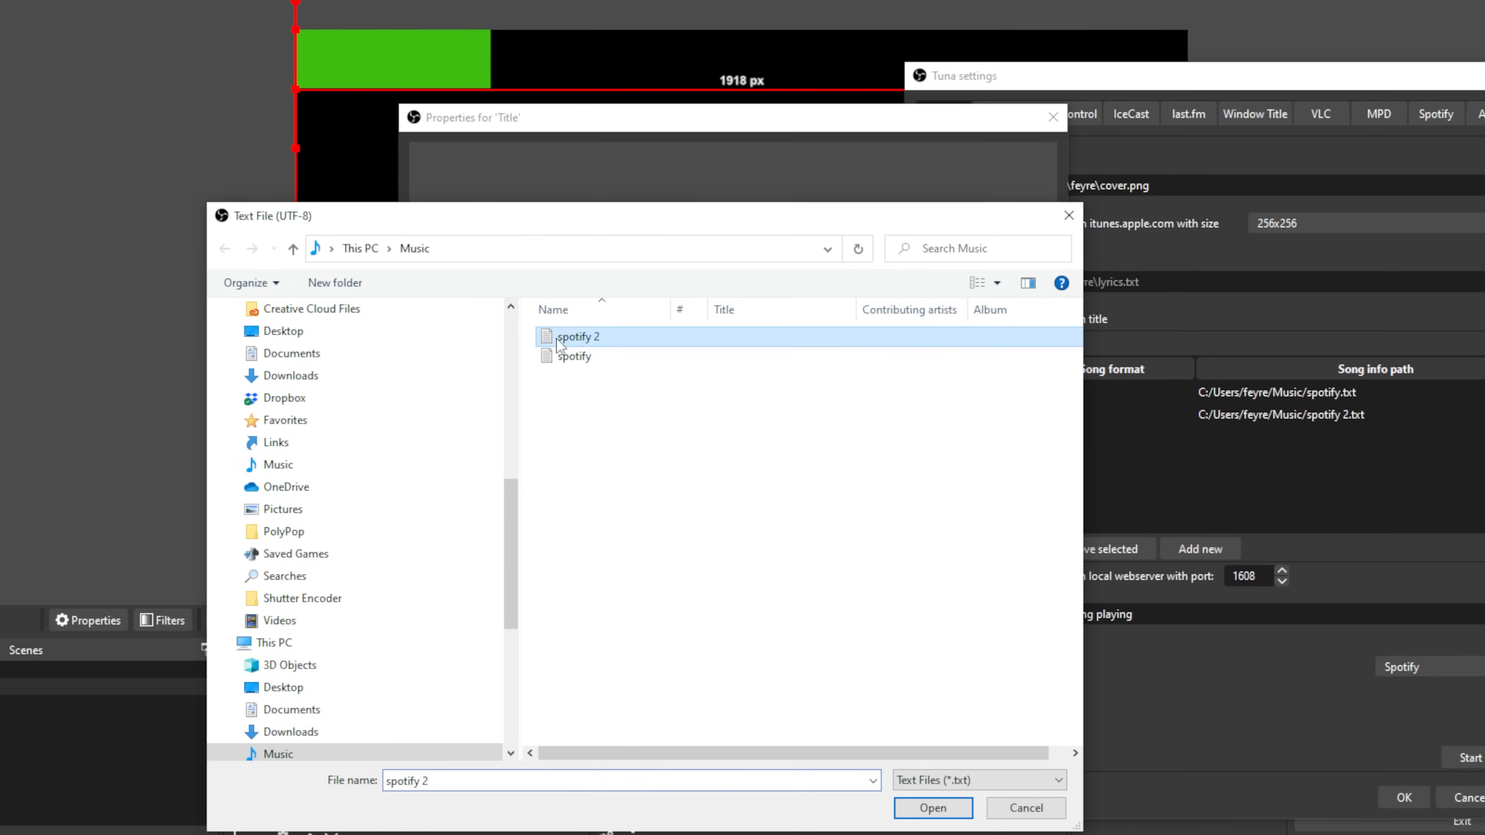
click(933, 808)
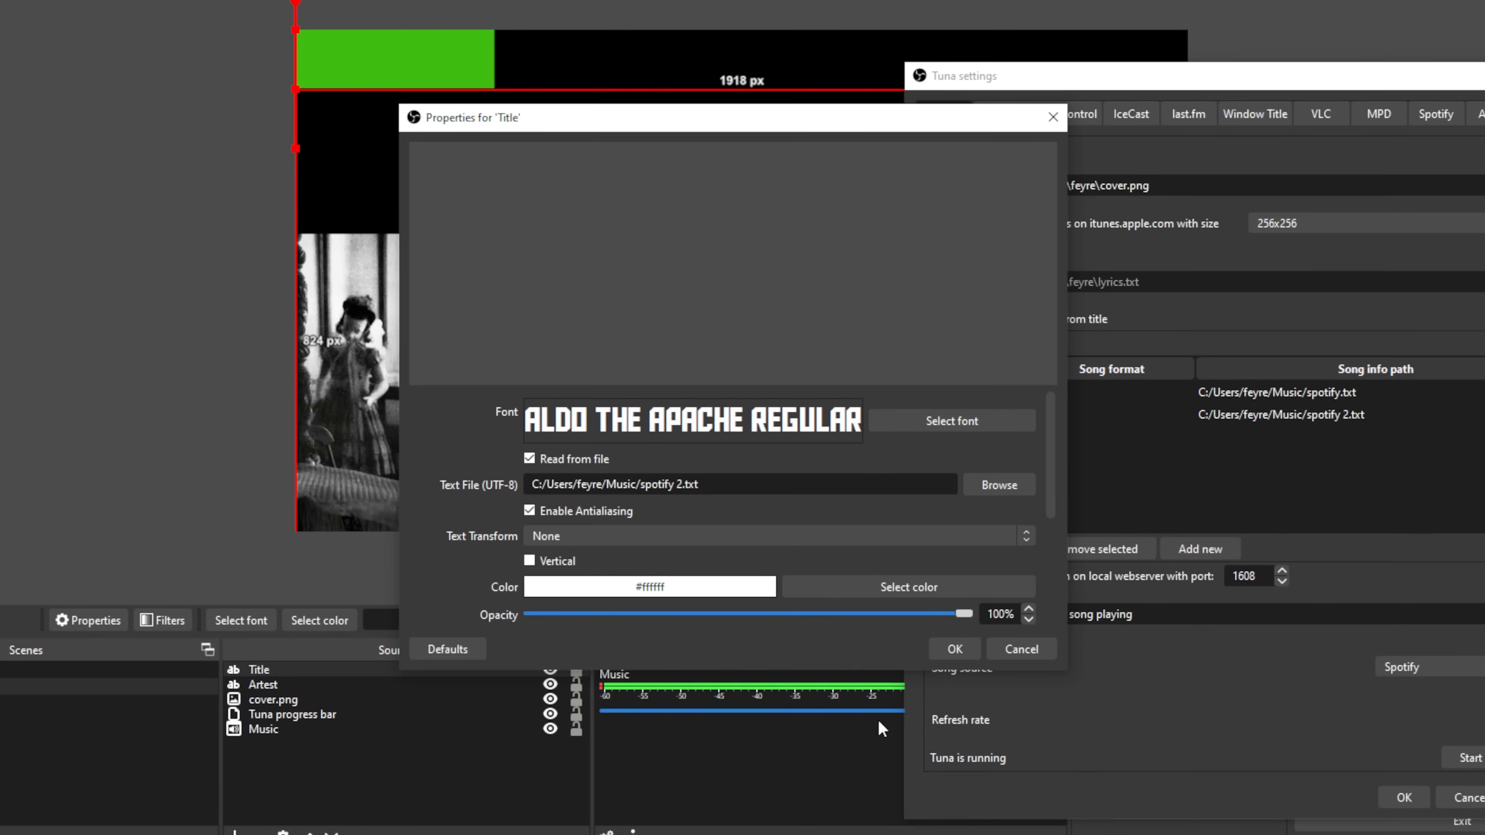
click(954, 649)
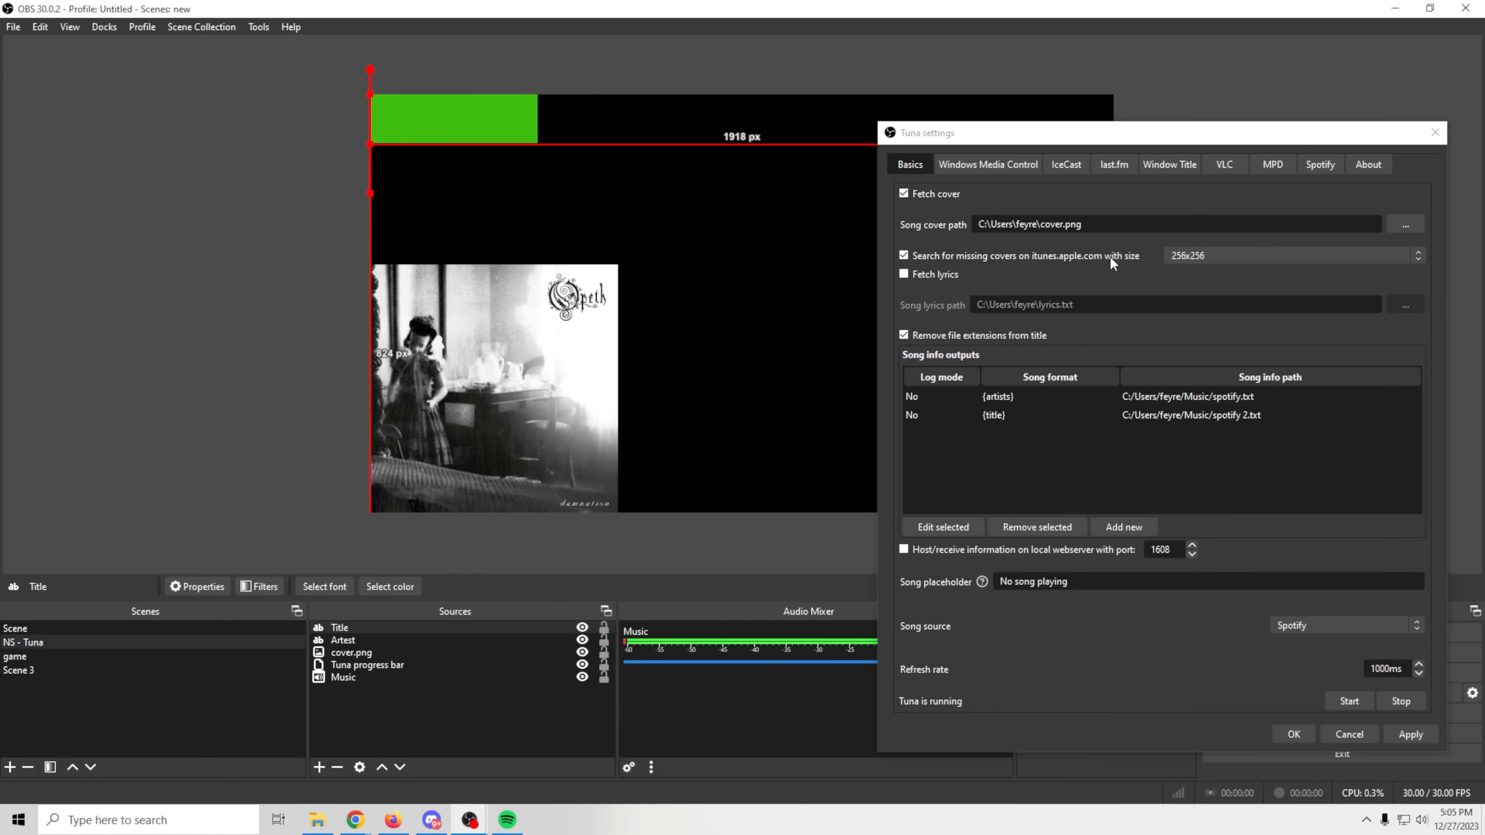
Check Tuna's Spotify login settings, return to its basic settings and reposition the settings window
drag(1080, 141, 1064, 108)
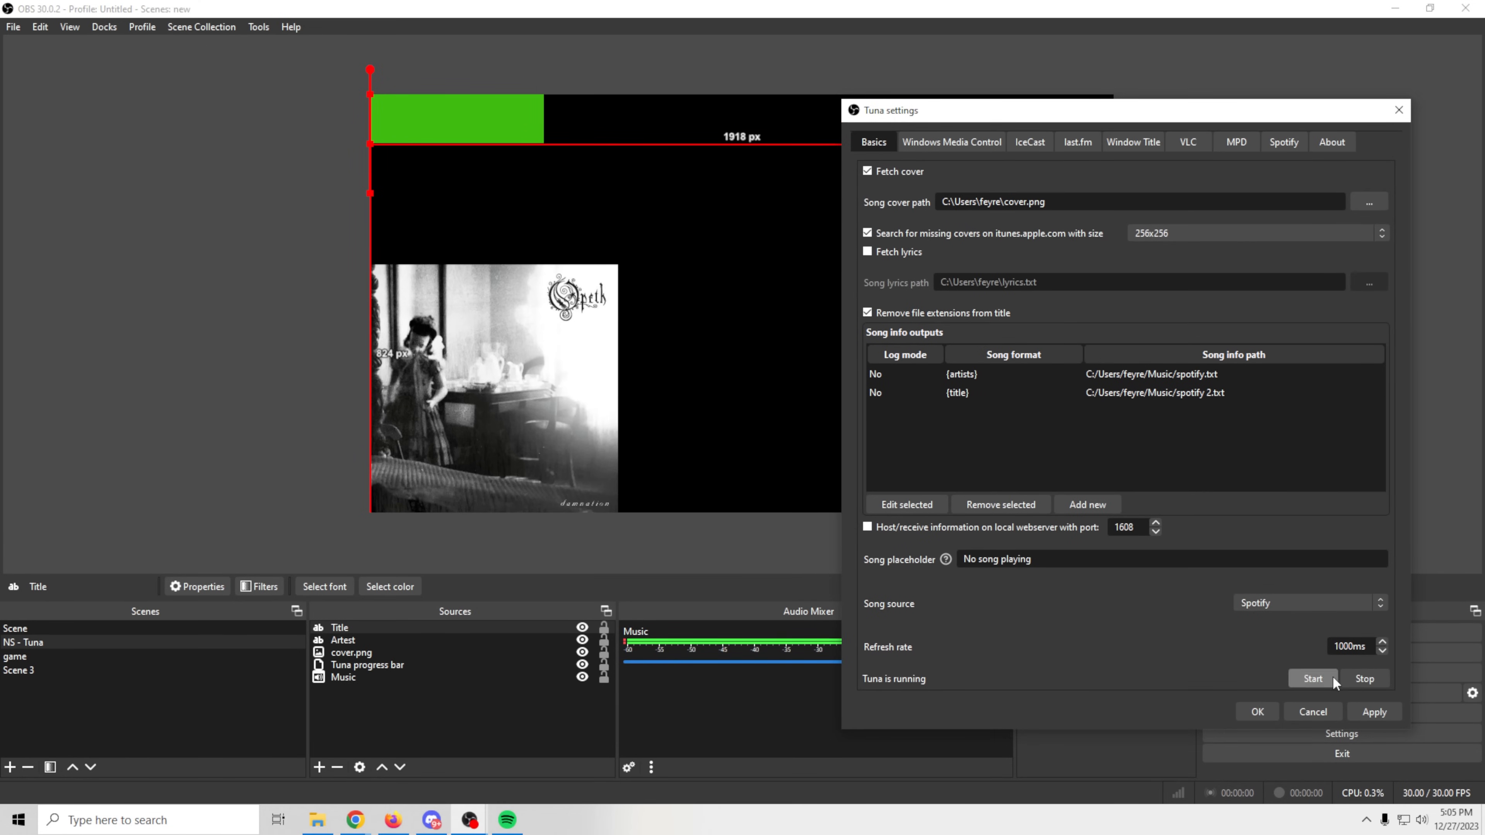
click(1283, 144)
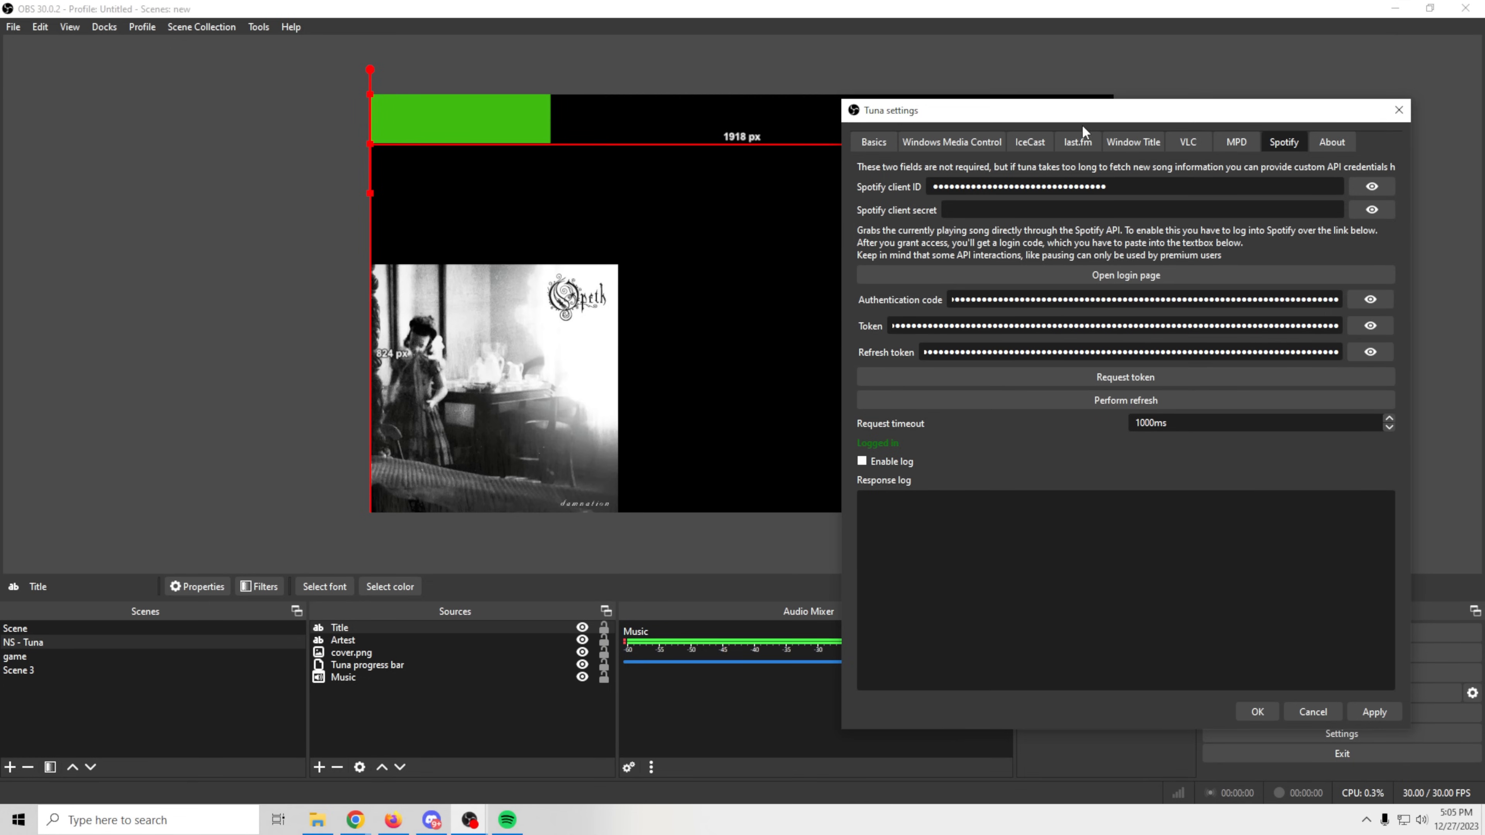
click(863, 141)
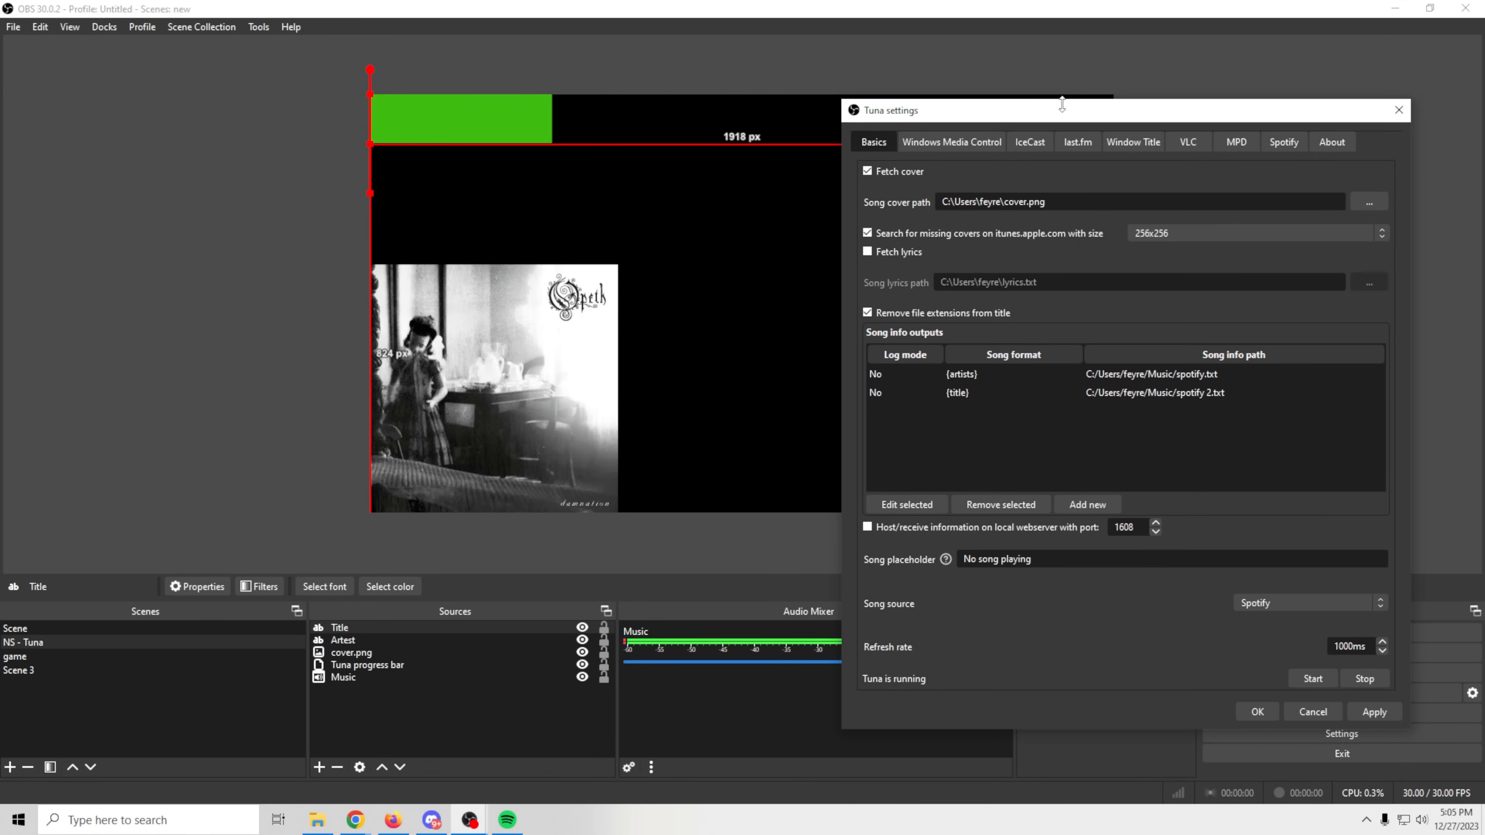
drag(1083, 119, 1132, 152)
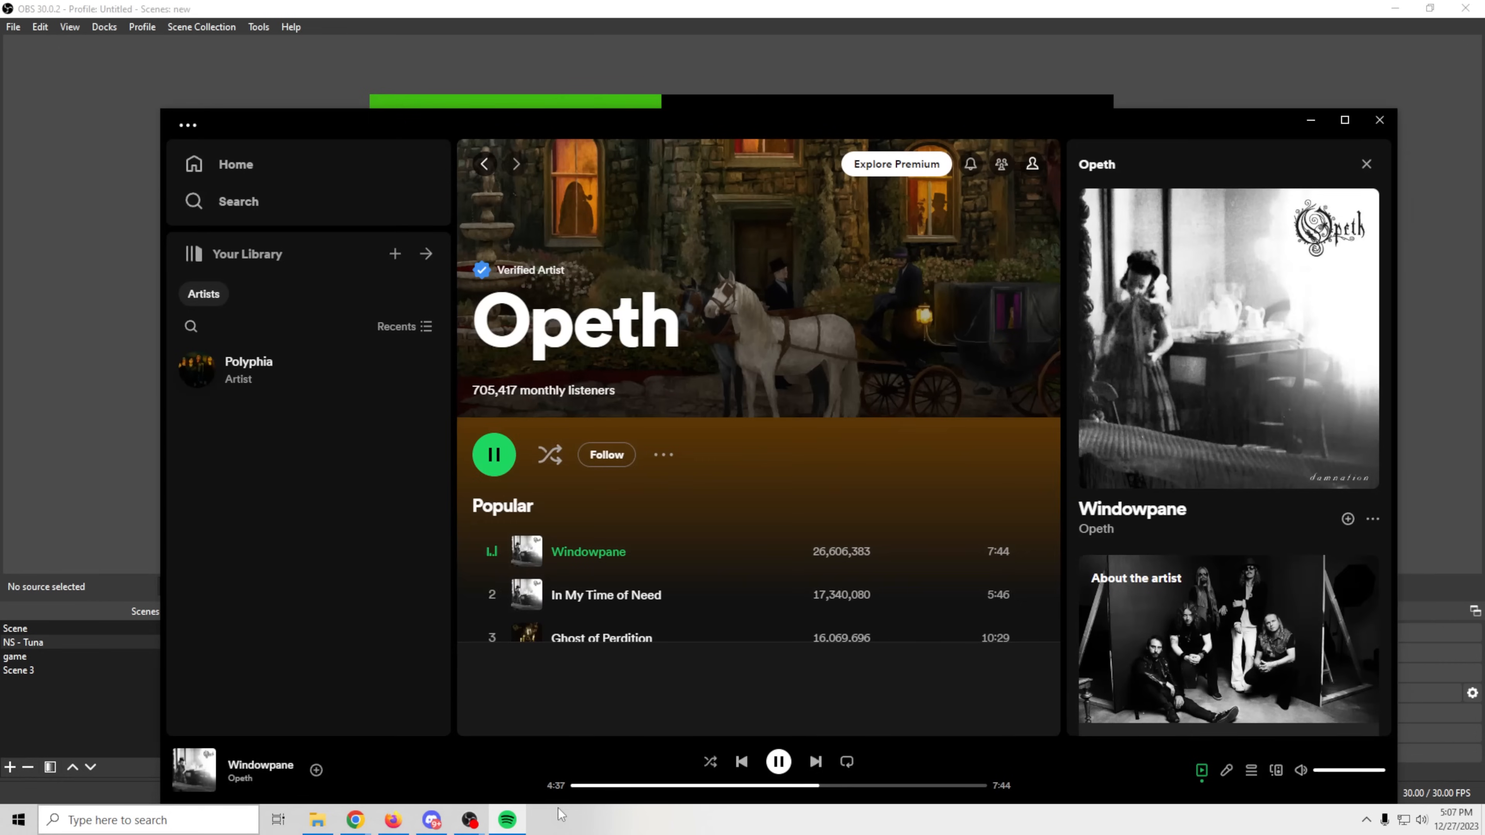
In Spotify, play Ghost of Perdition from Opeth's popular songs and return to OBS
scroll(731, 573, down, 1)
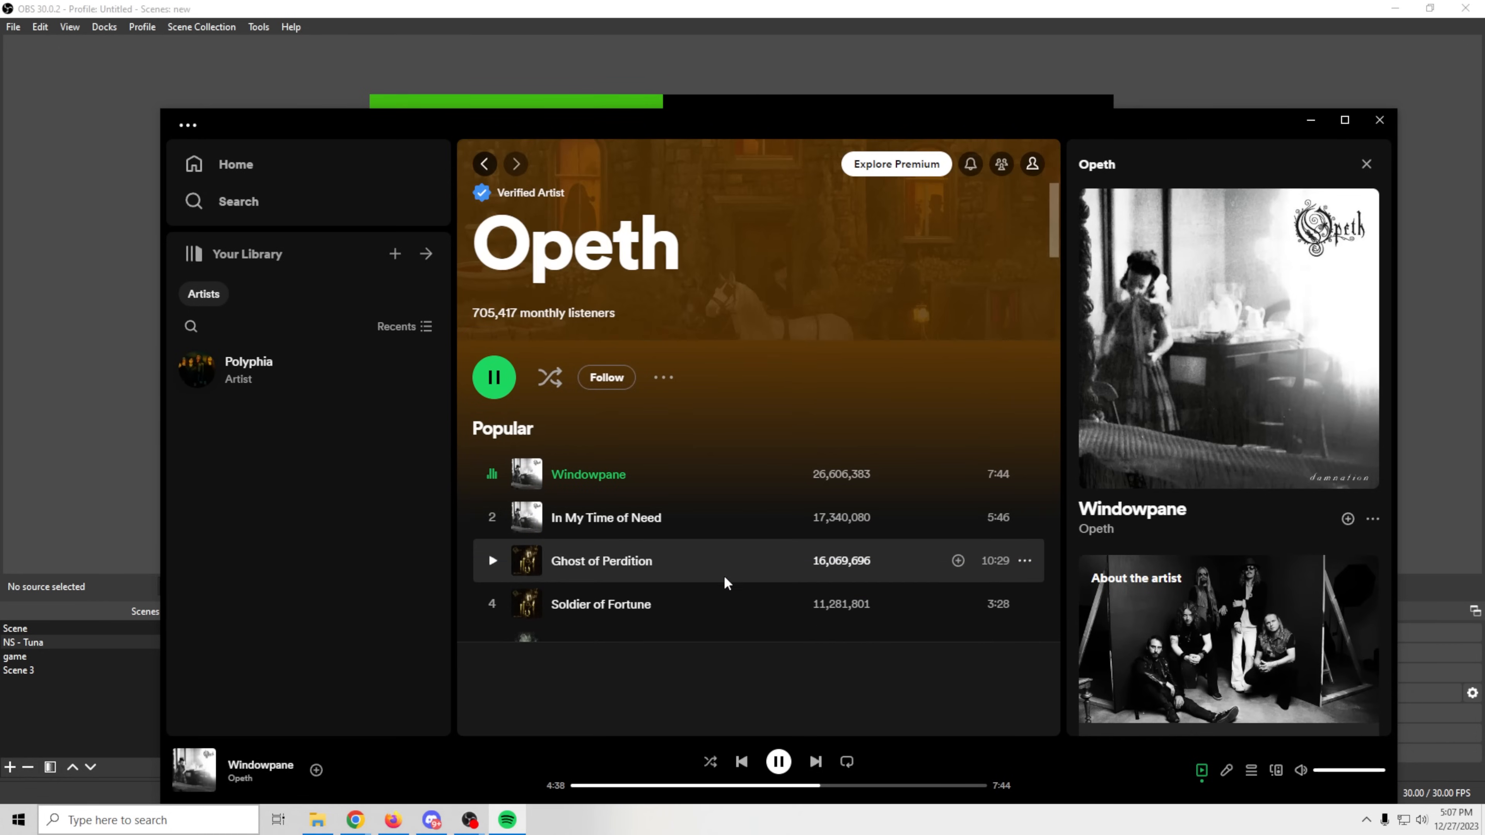
click(491, 560)
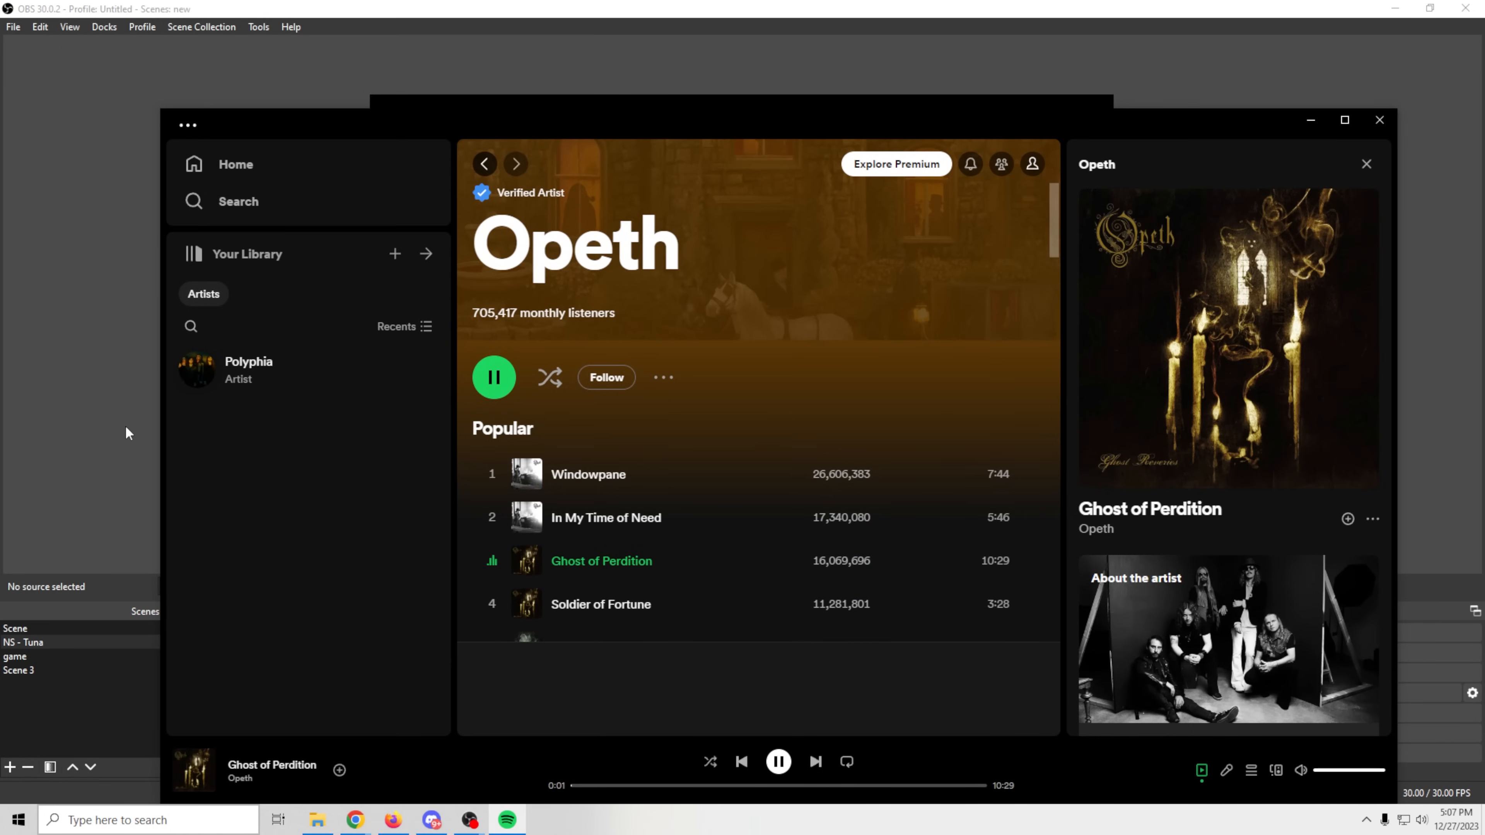
click(125, 424)
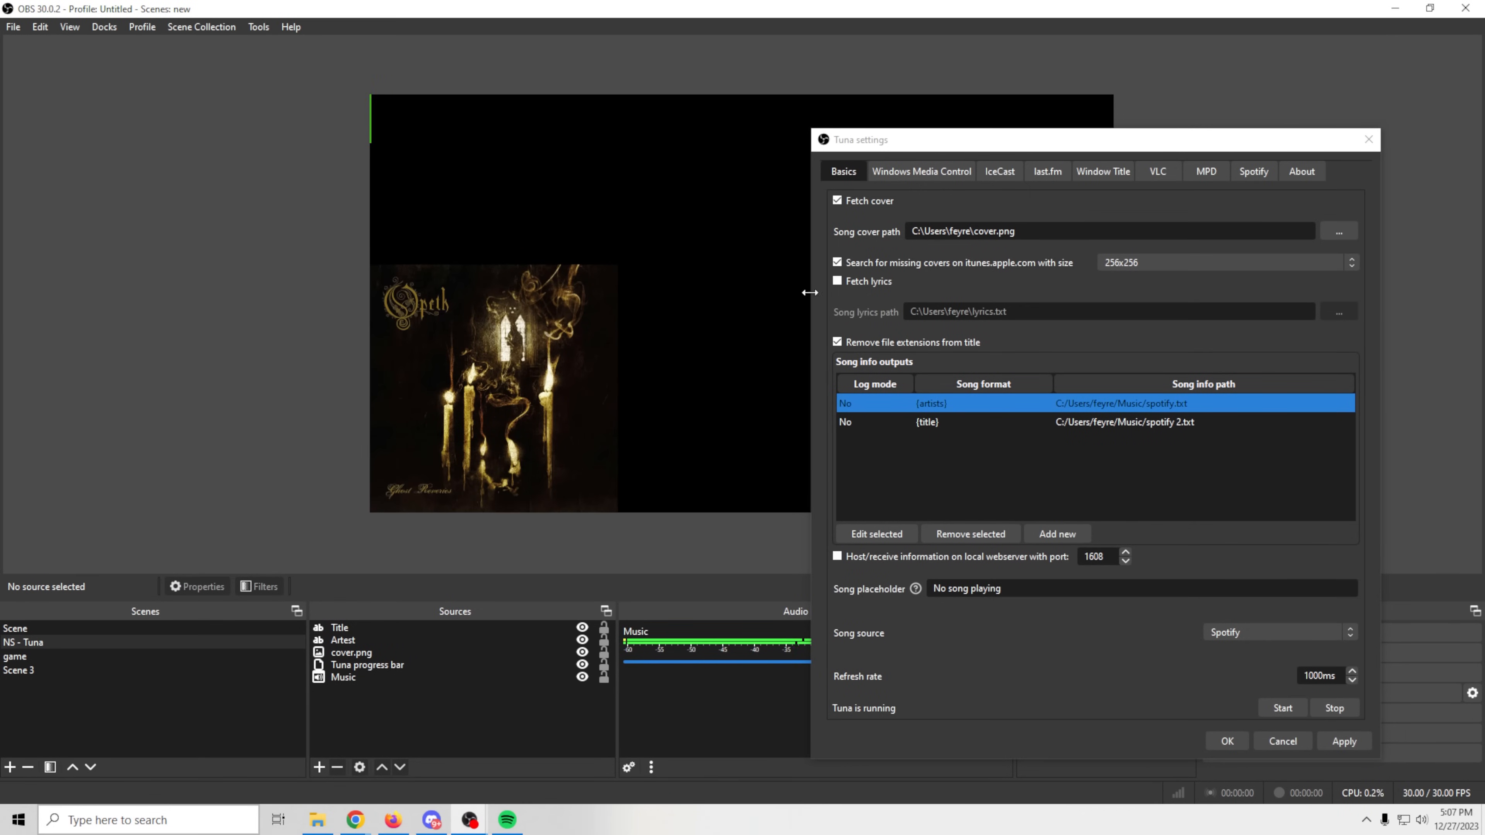
Move Tuna settings clear of the preview and shrink the song title to the cover's width, placed directly above the cover image
drag(973, 131, 1301, 194)
drag(905, 166, 933, 217)
drag(954, 165, 620, 239)
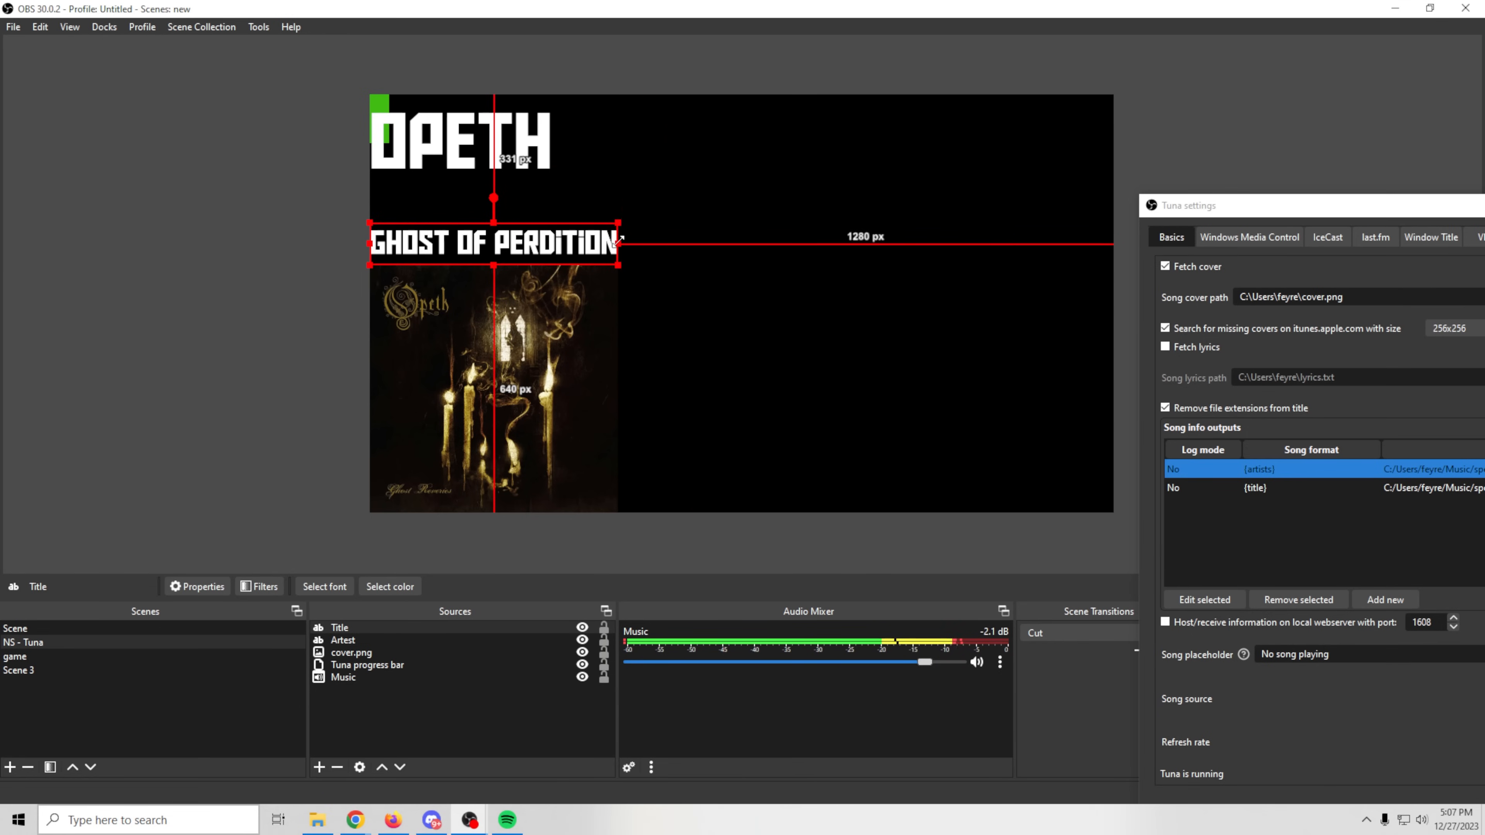
Shrink the artist text to end about 1707 px from the canvas's right edge and stack it with the title and enlarged cover beneath the progress bar
click(543, 163)
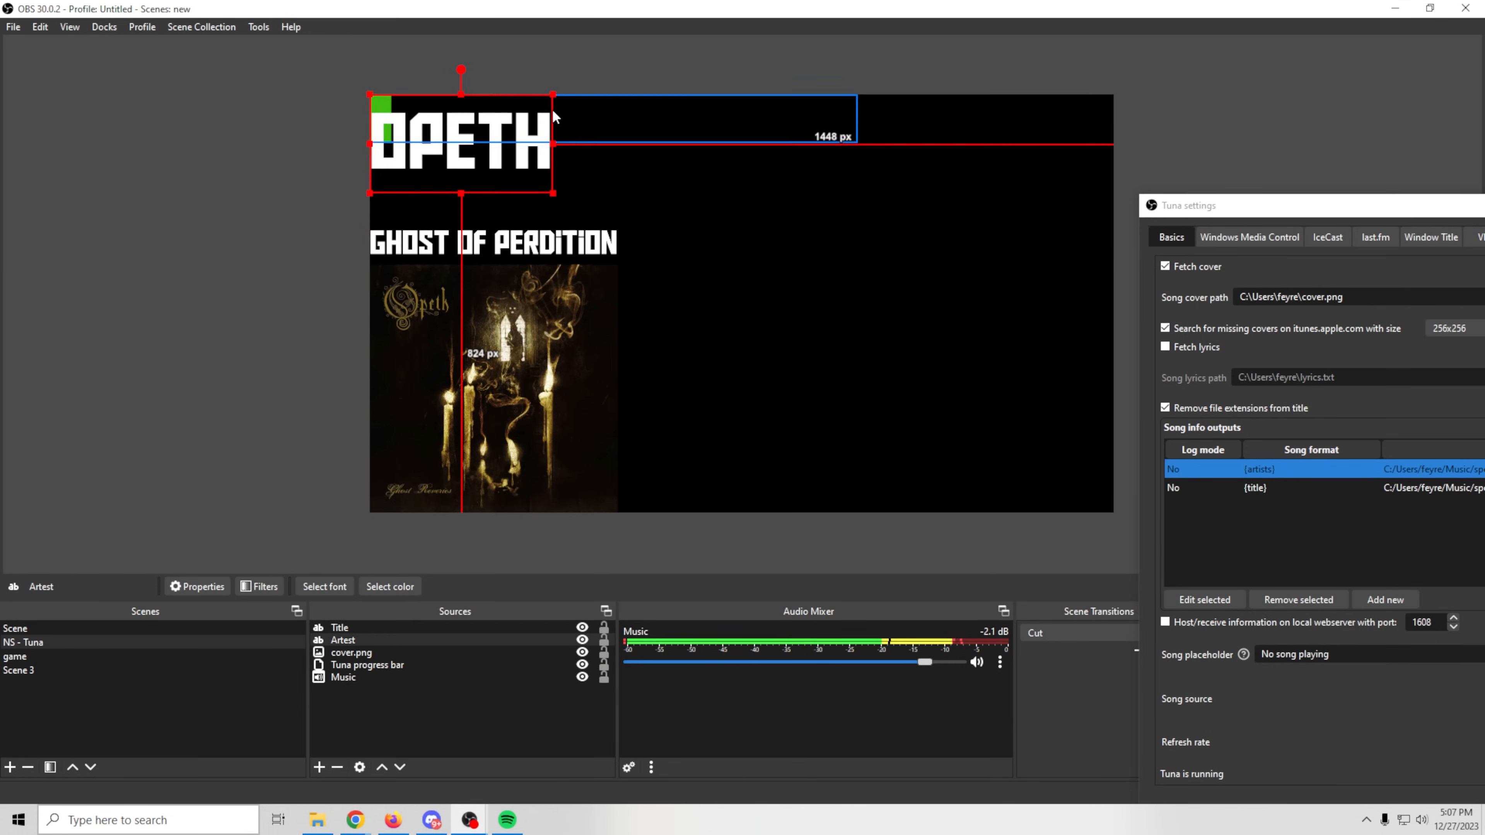
drag(553, 144, 469, 166)
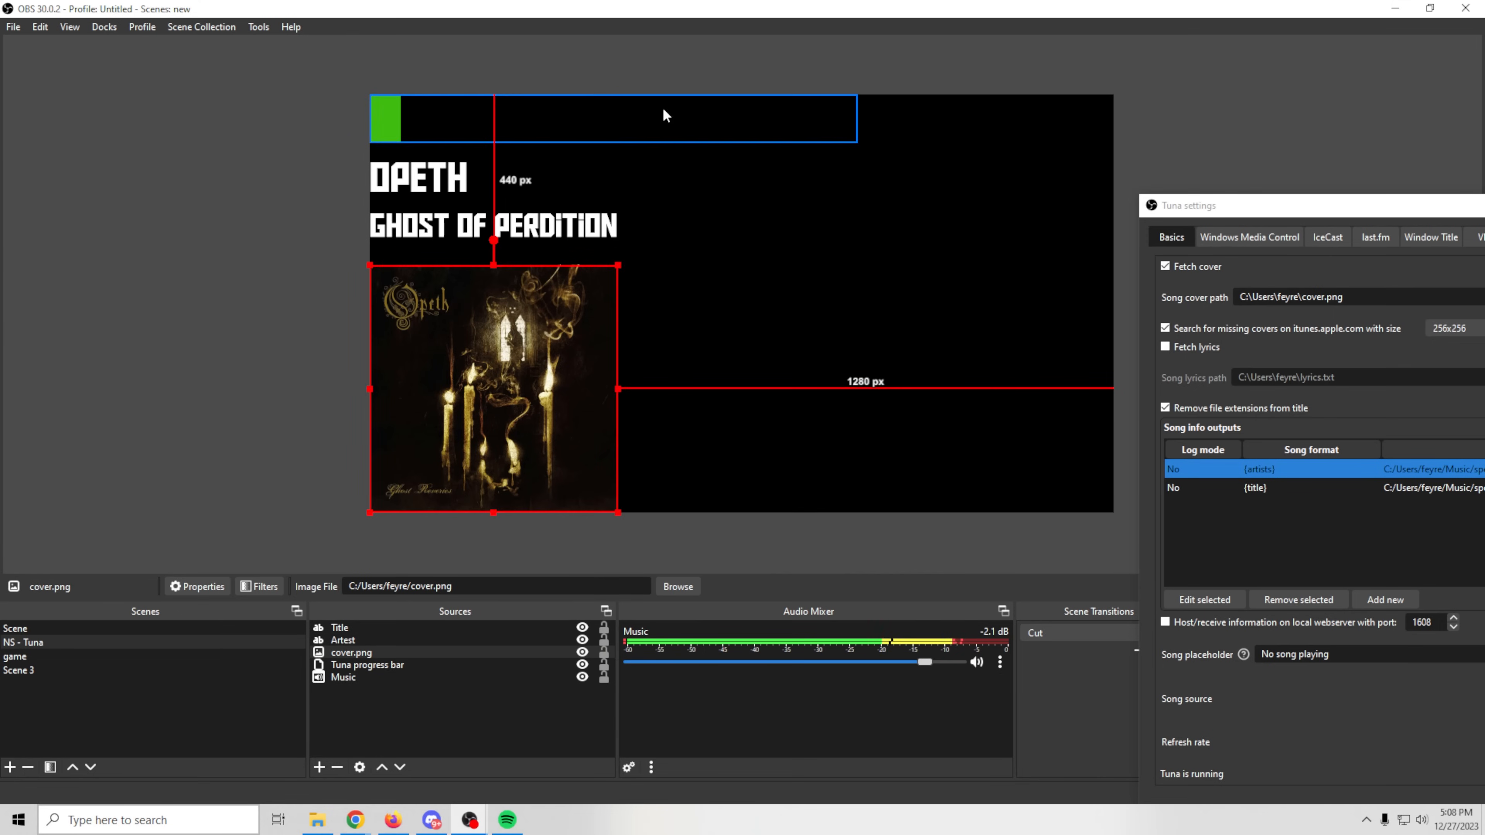
click(456, 189)
mouse_move(467, 206)
mouse_down()
mouse_move(457, 198)
mouse_move(469, 222)
mouse_up()
drag(428, 176, 427, 167)
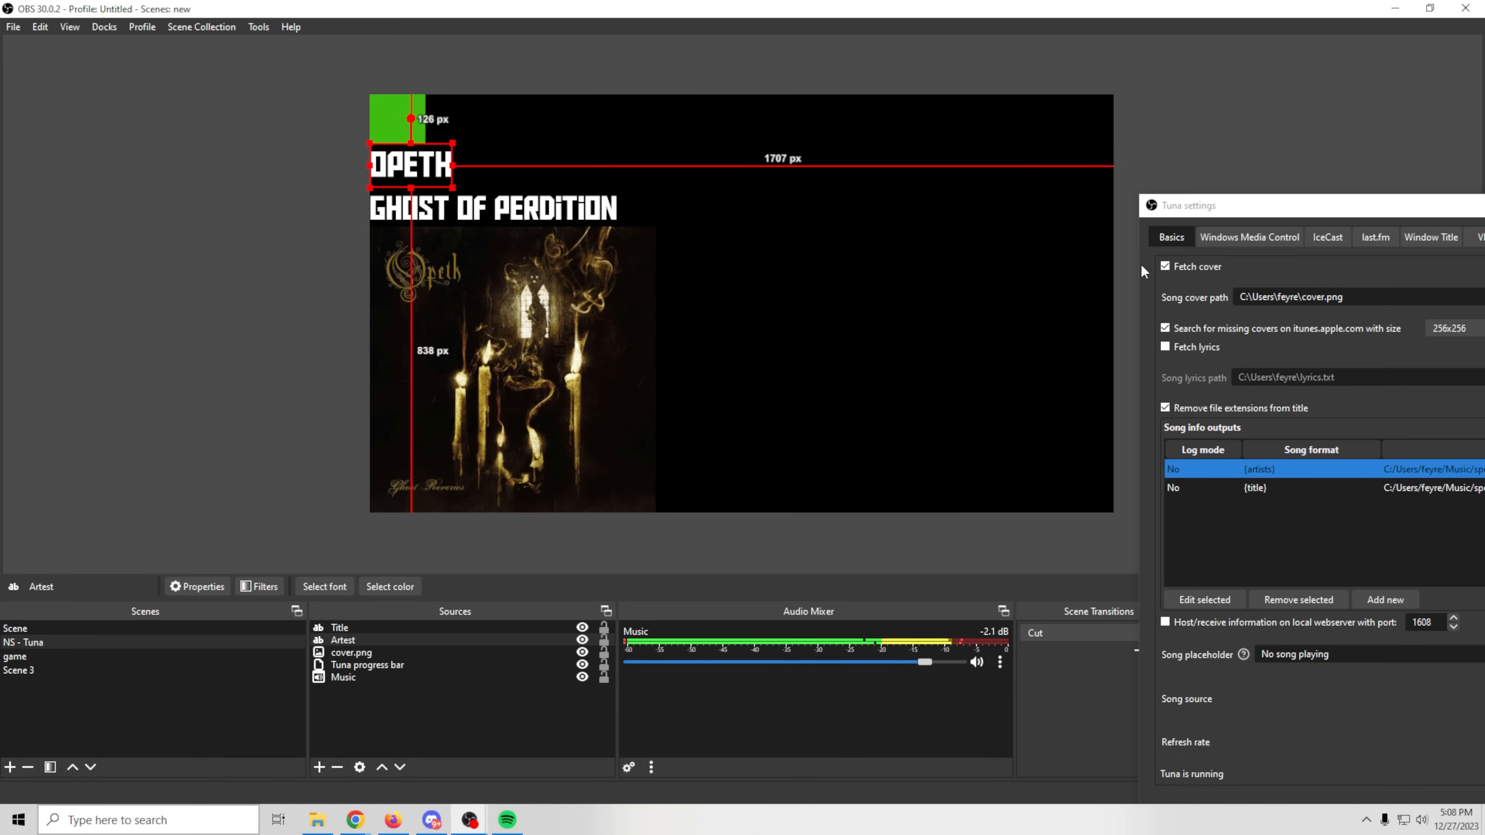
Add the existing NS - Tuna scene as a source in the webcam scene named Scene
click(68, 628)
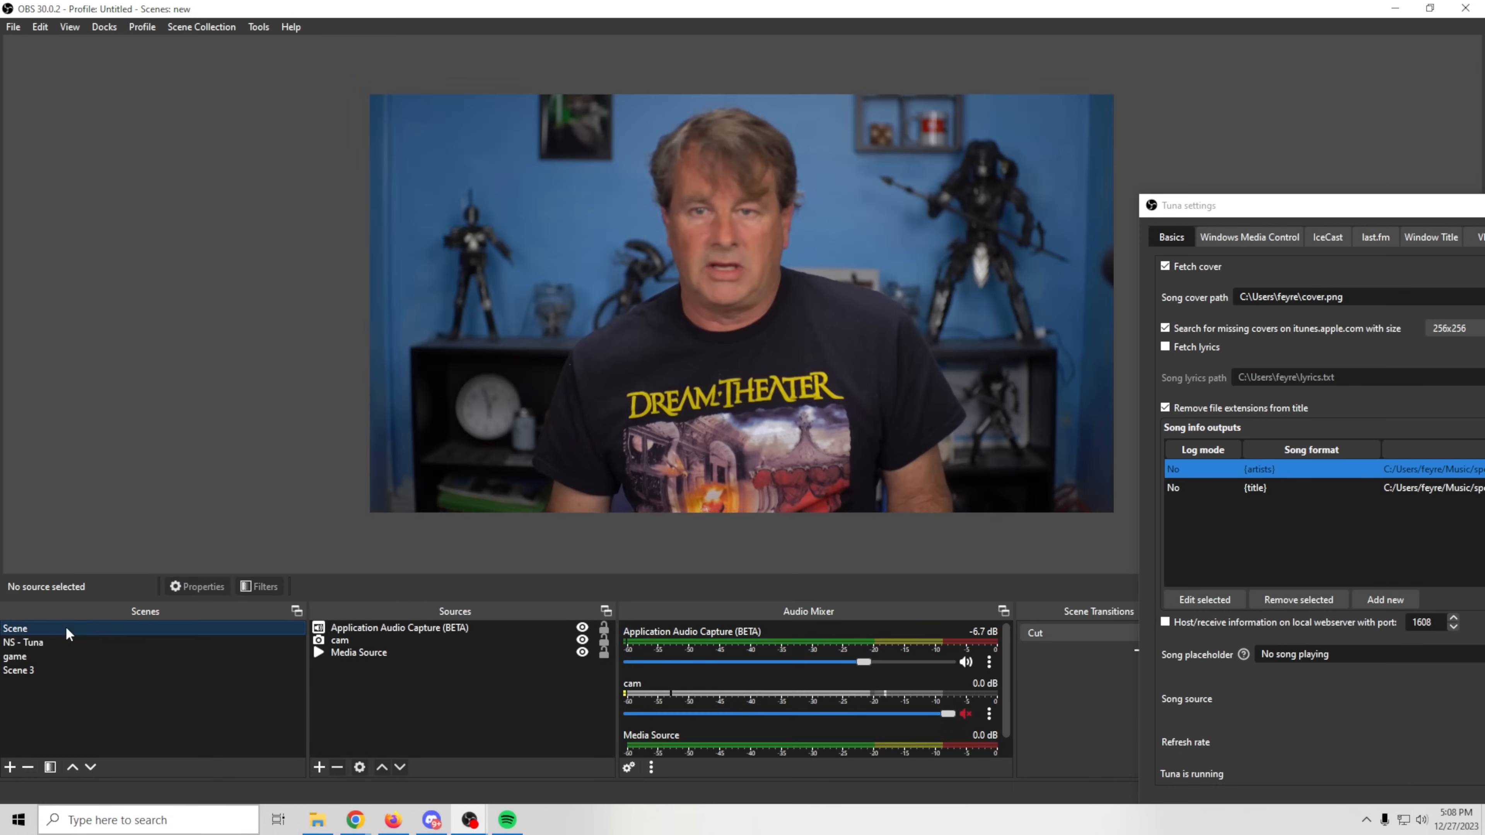
click(319, 767)
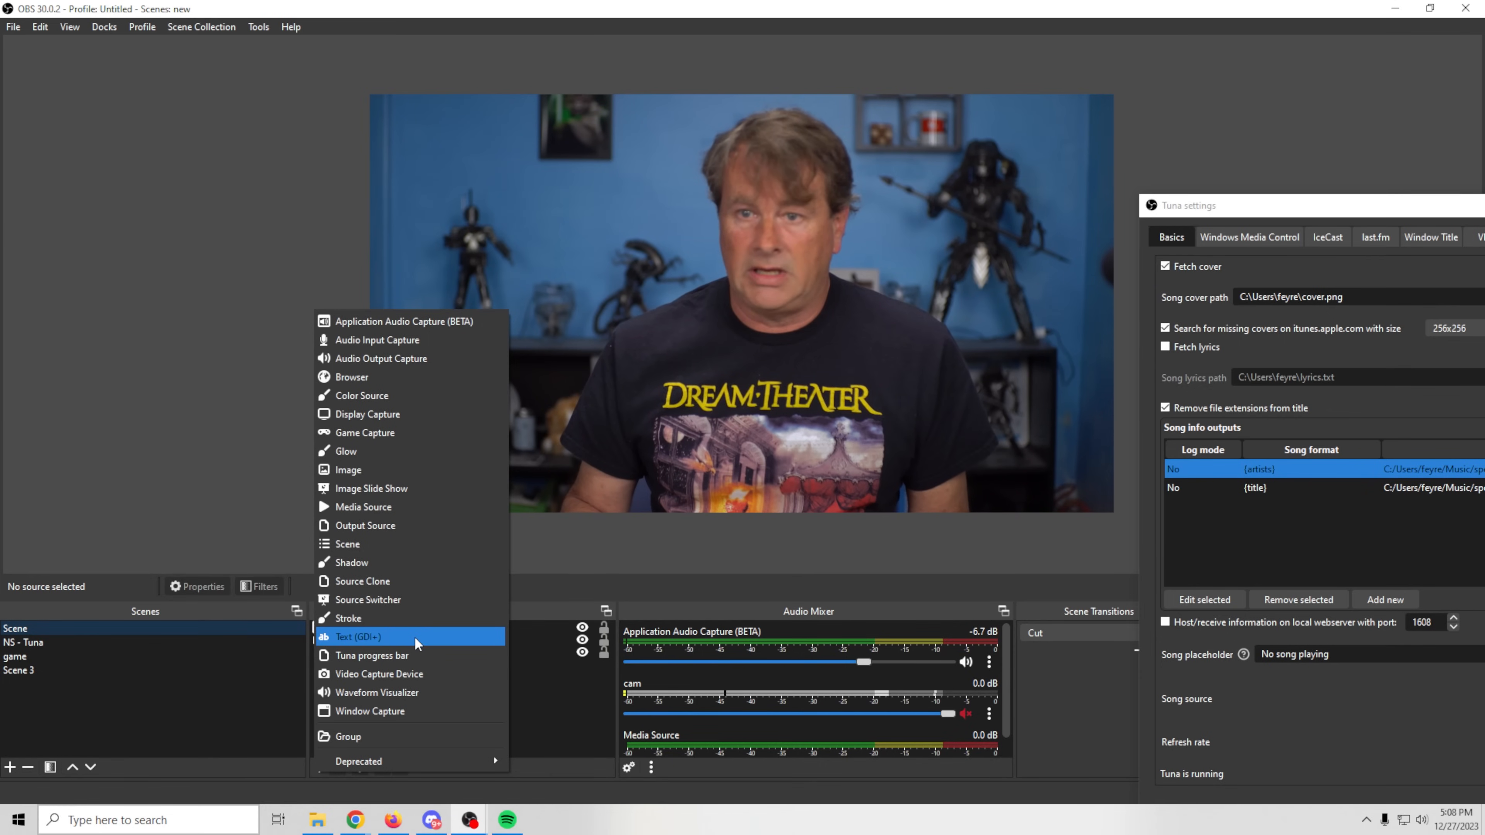
click(408, 546)
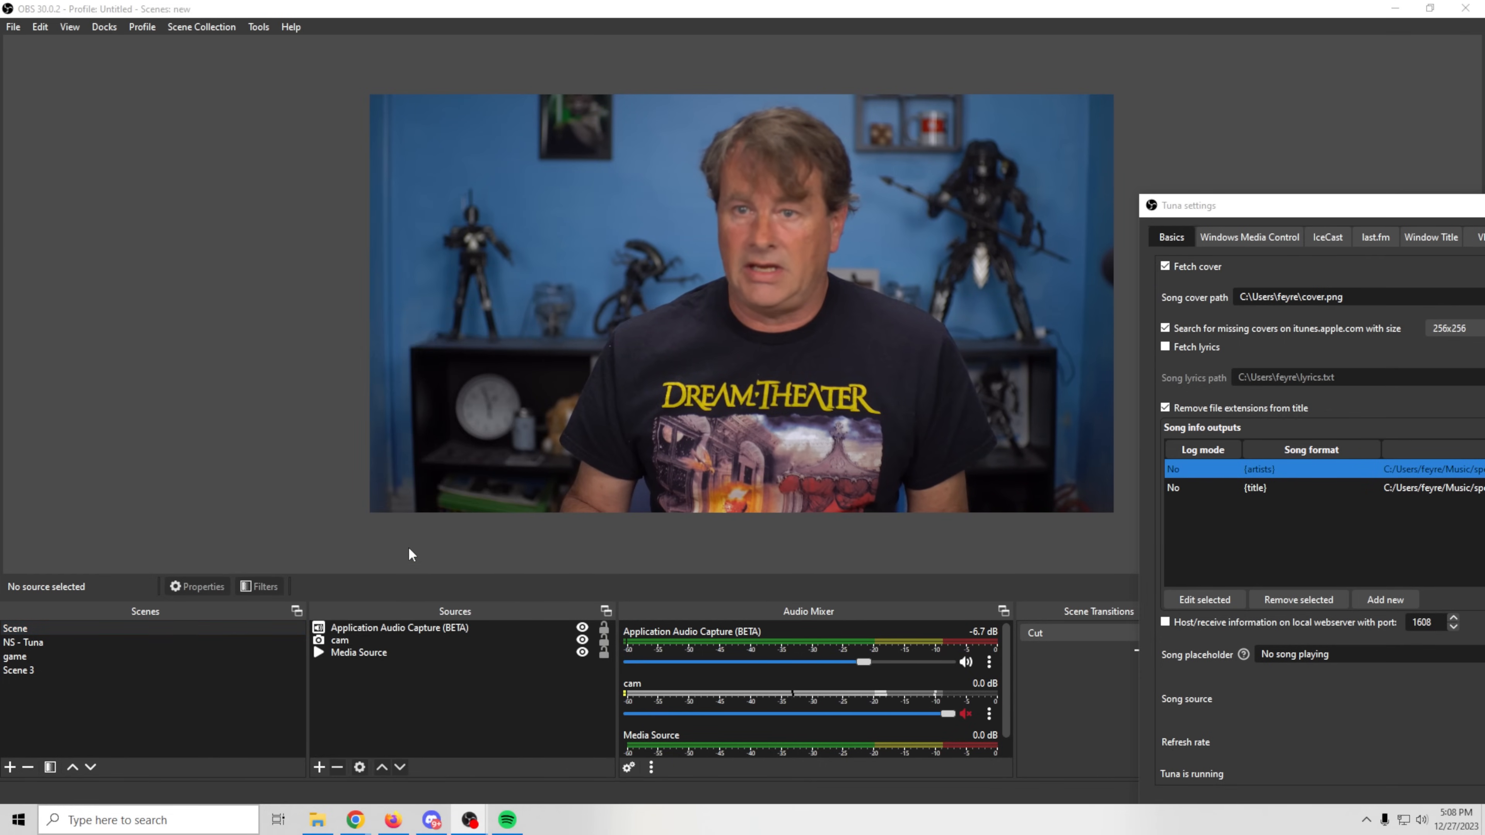
click(650, 376)
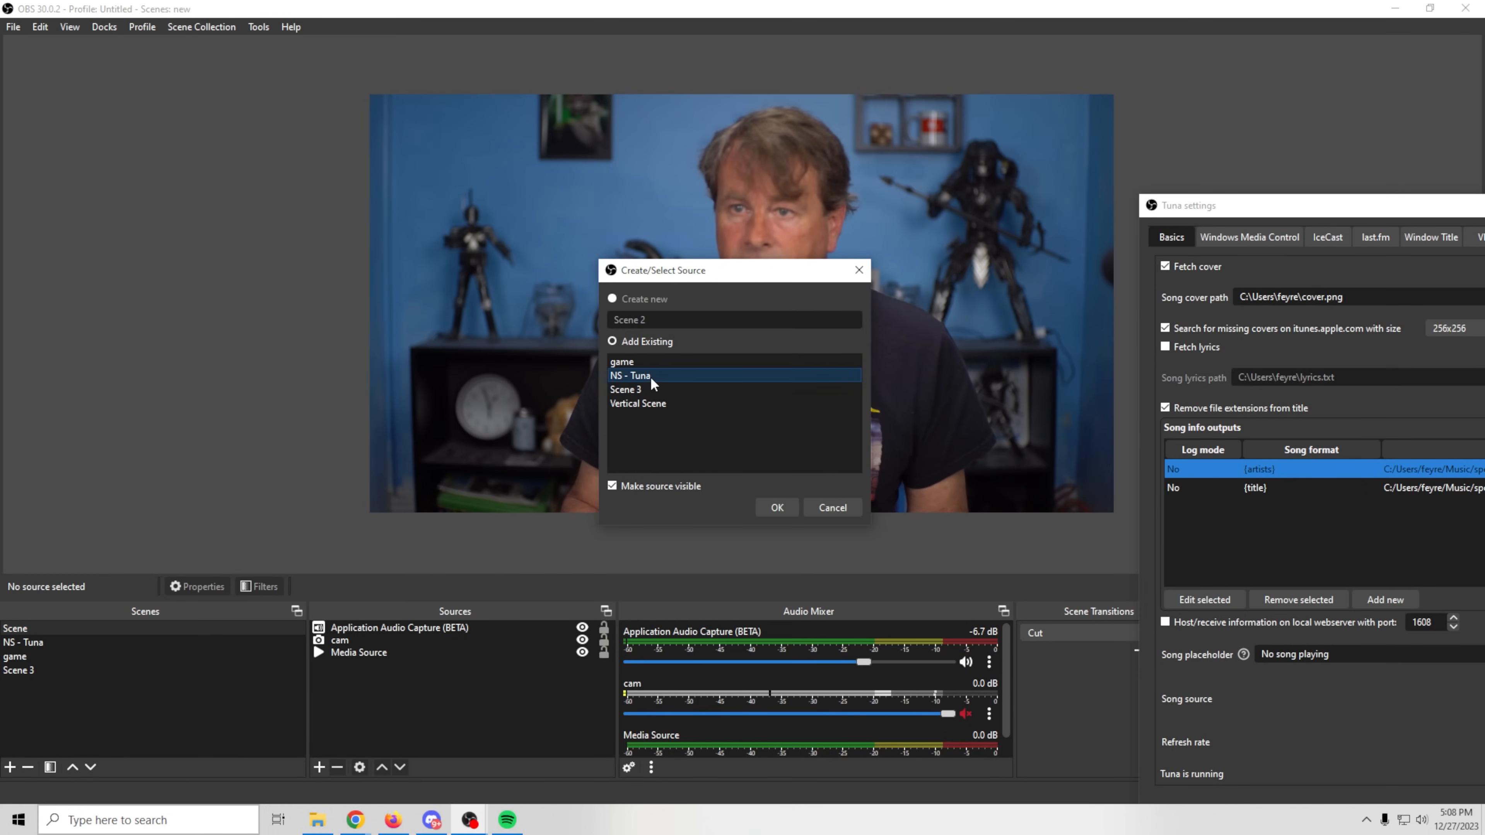
click(765, 505)
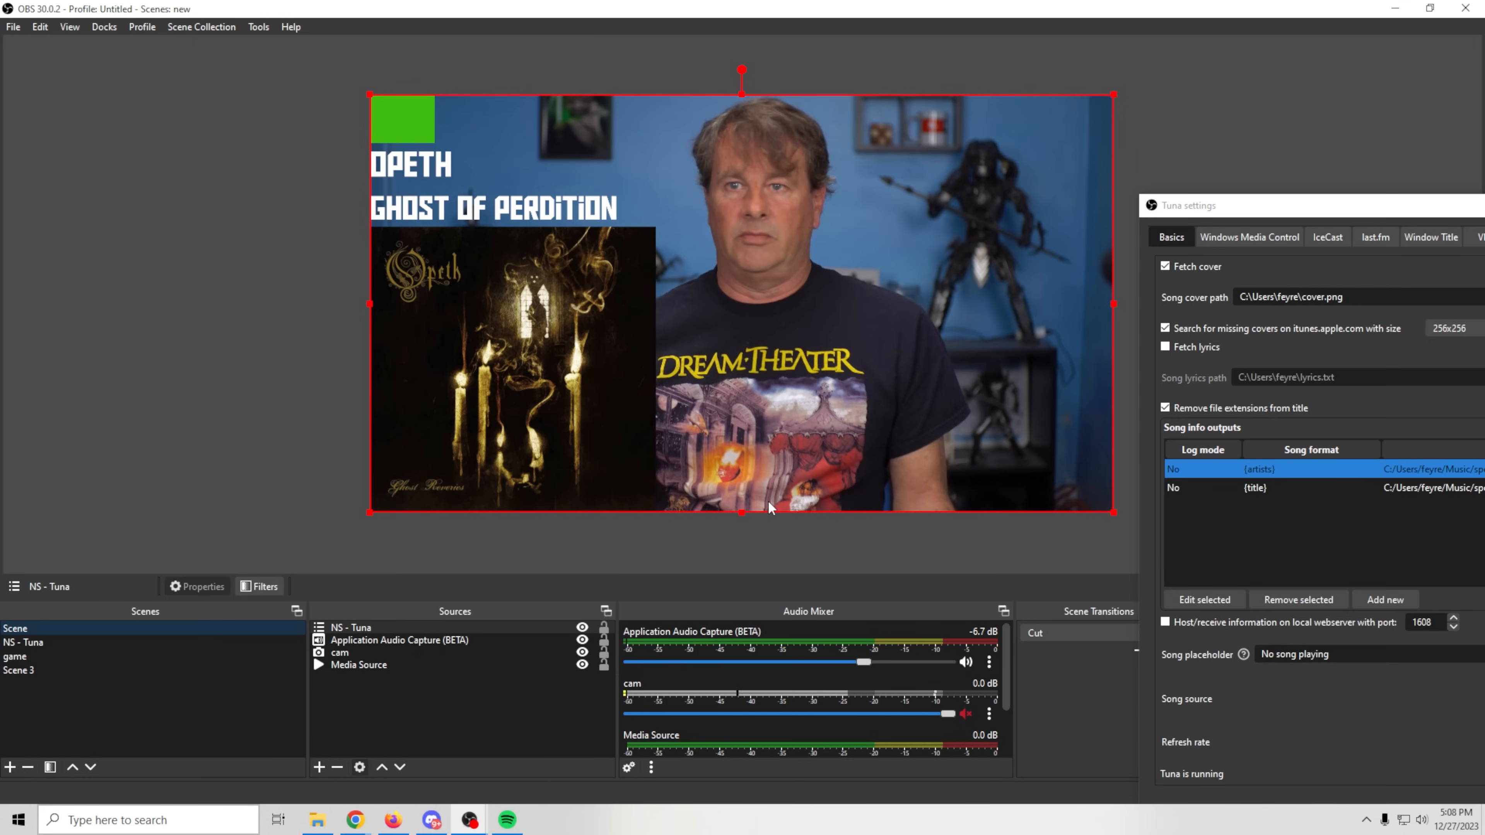
Shrink the NS - Tuna overlay to end about 1051 px from the canvas's right edge and place it in the upper-left corner
drag(1113, 94, 696, 327)
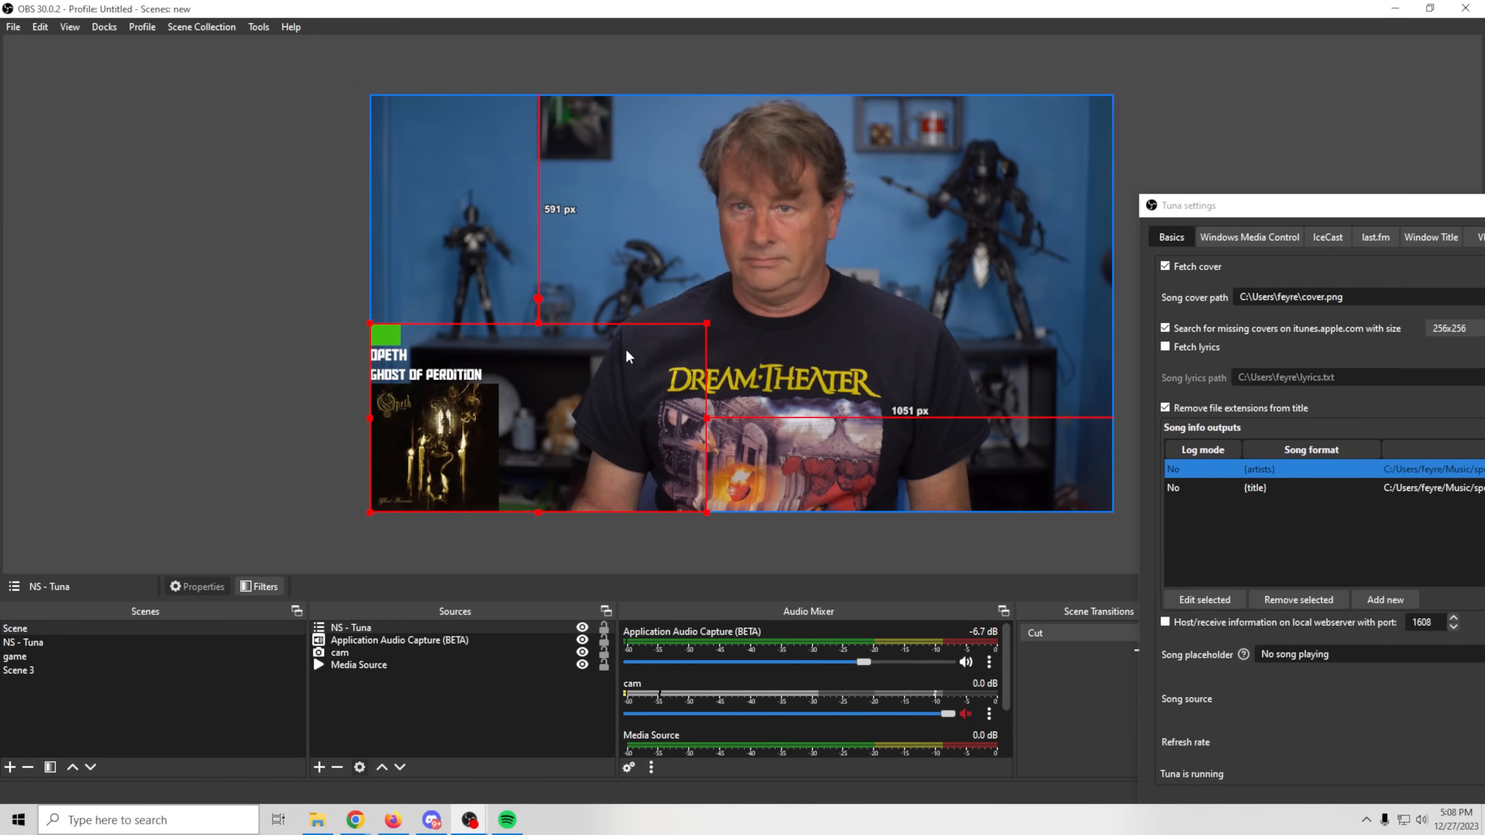
drag(432, 462, 432, 233)
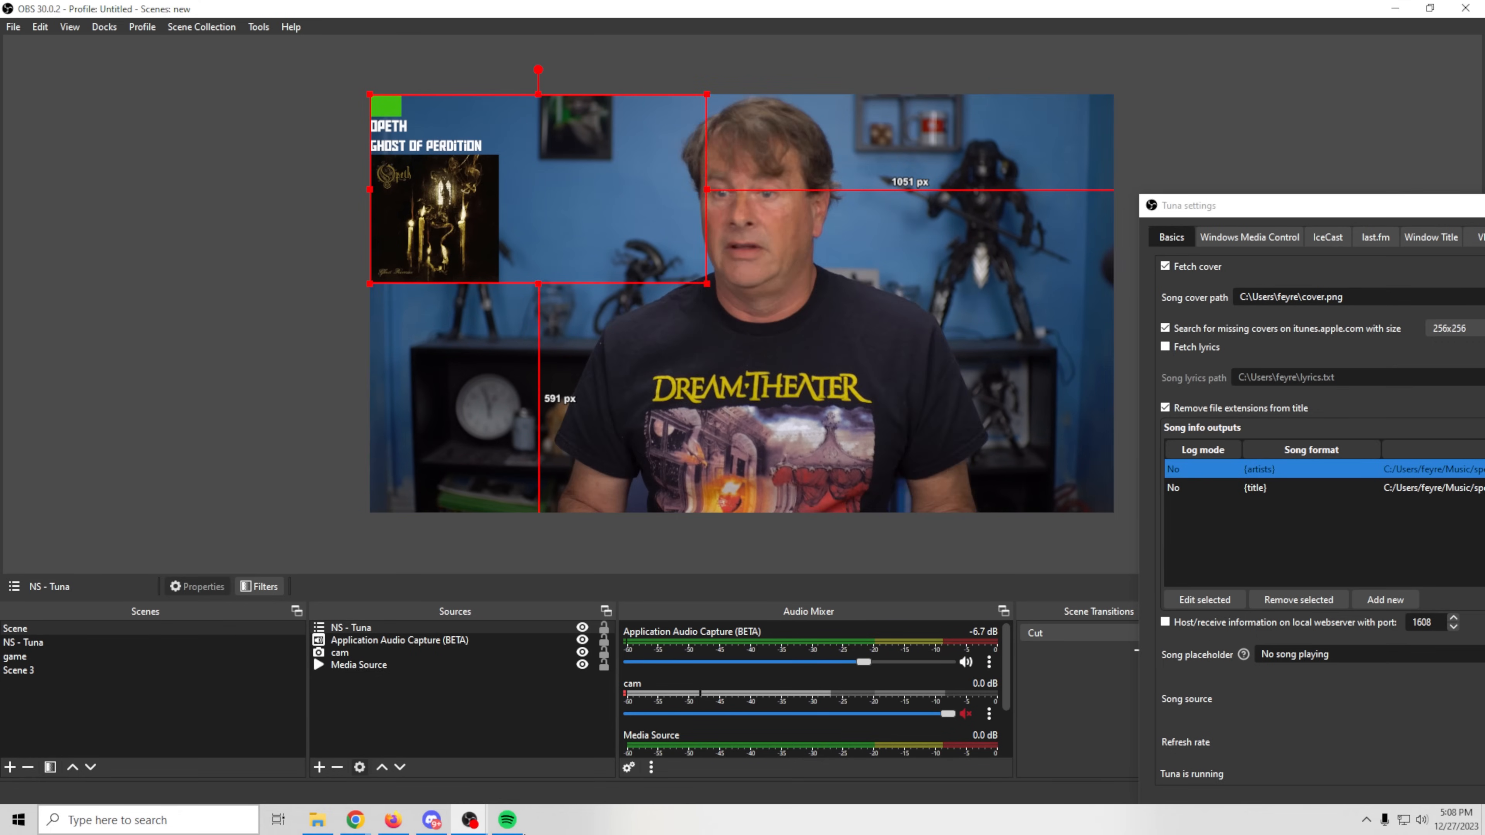
In Spotify, play Harvest from Opeth's popular songs and return to OBS
click(507, 819)
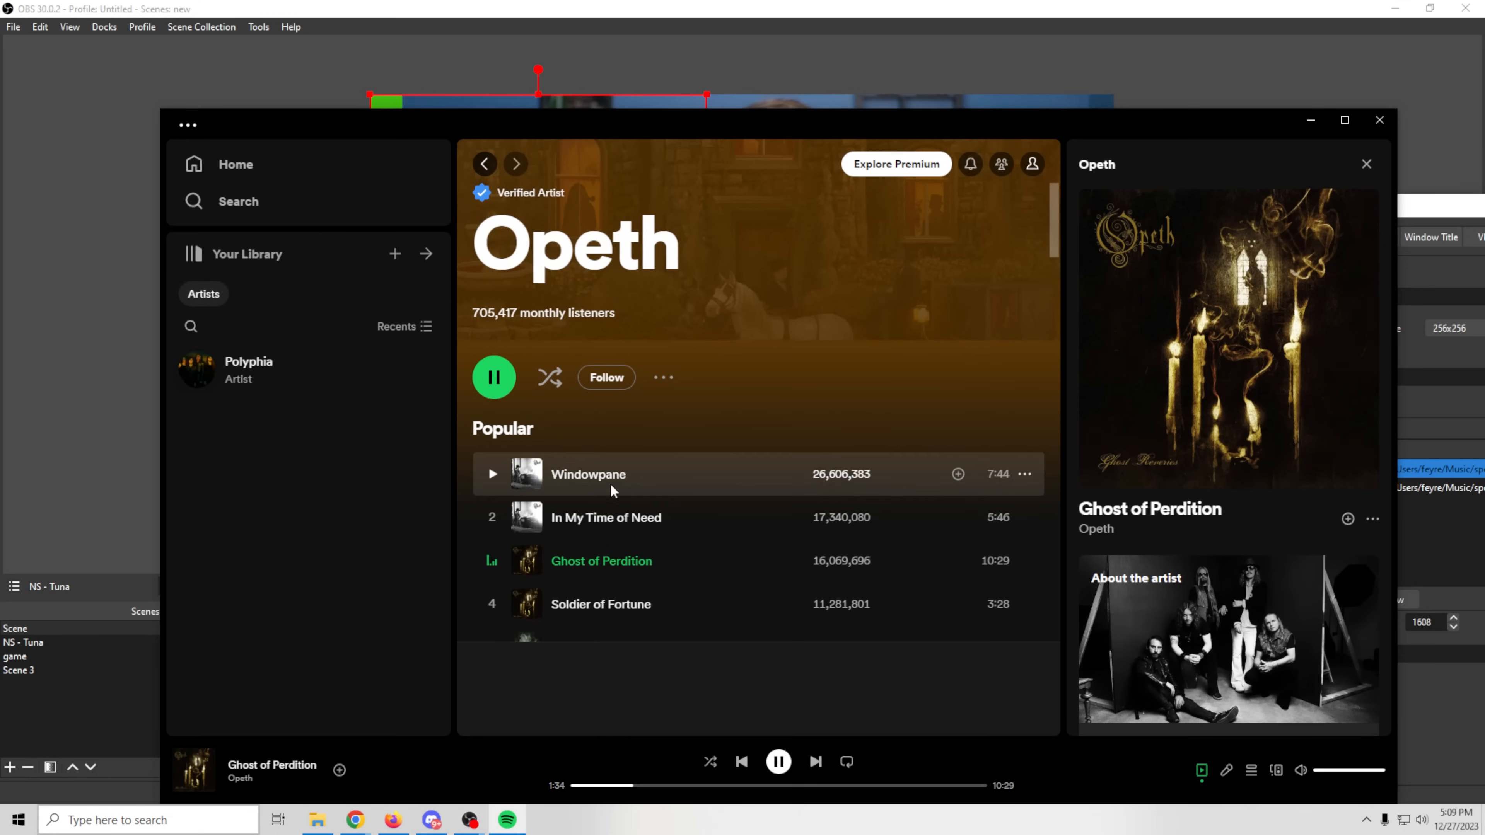
scroll(608, 491, down, 4)
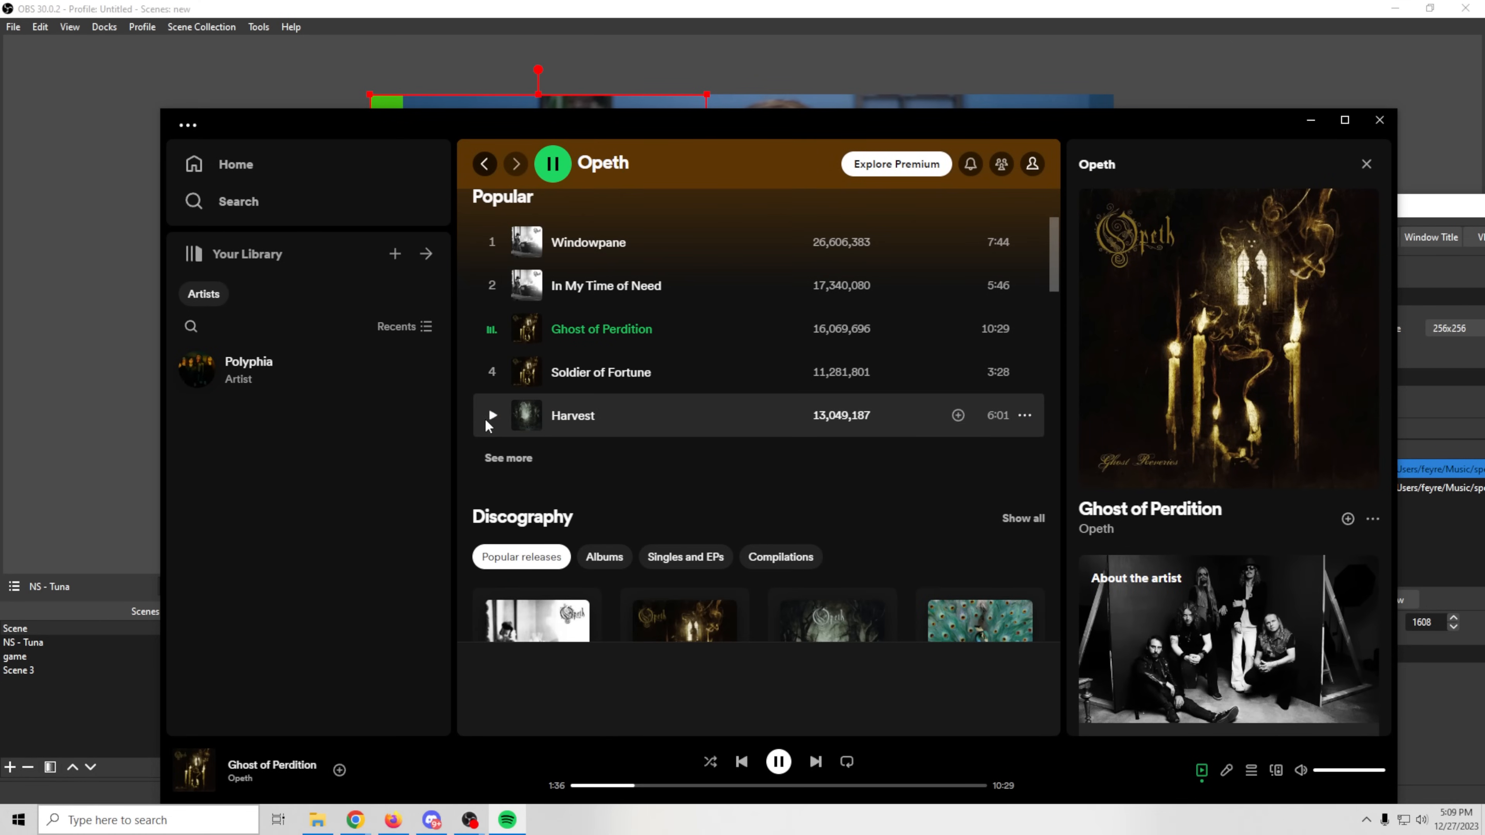
click(491, 415)
click(124, 363)
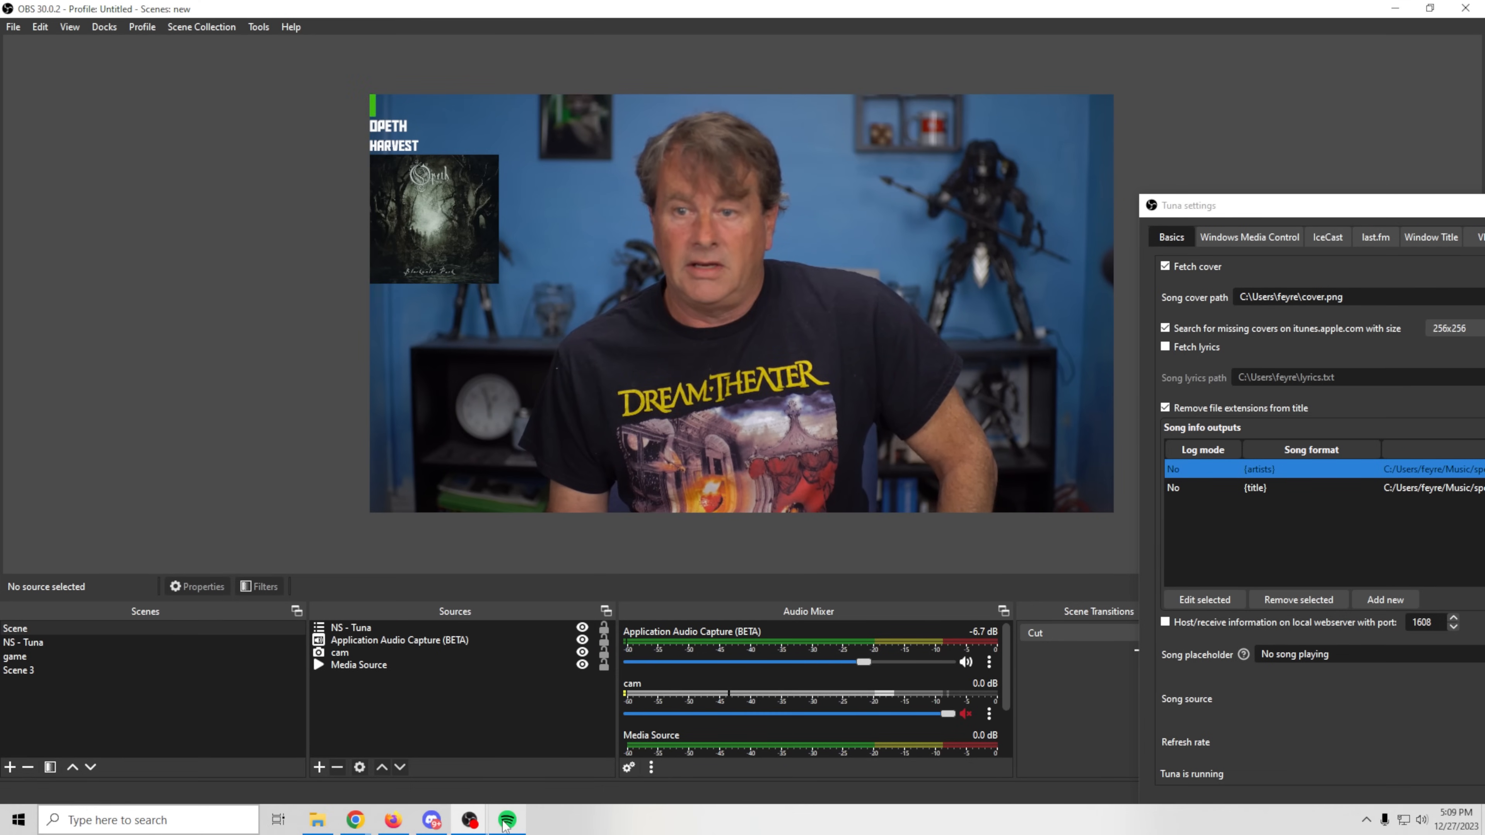
In Spotify, open Polyphia from the library, play Playing God and return to OBS
click(521, 826)
click(197, 380)
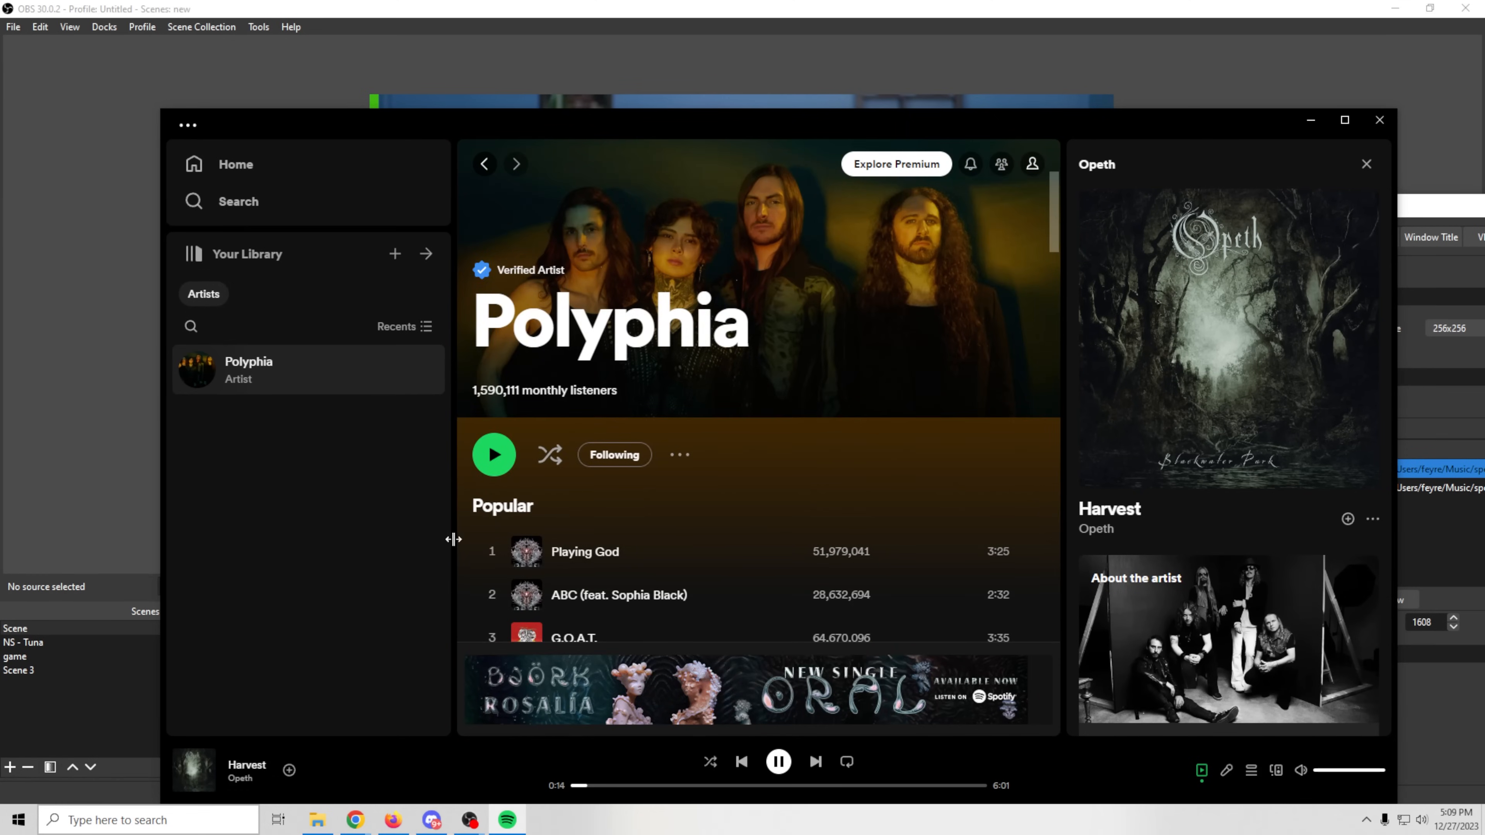
click(489, 552)
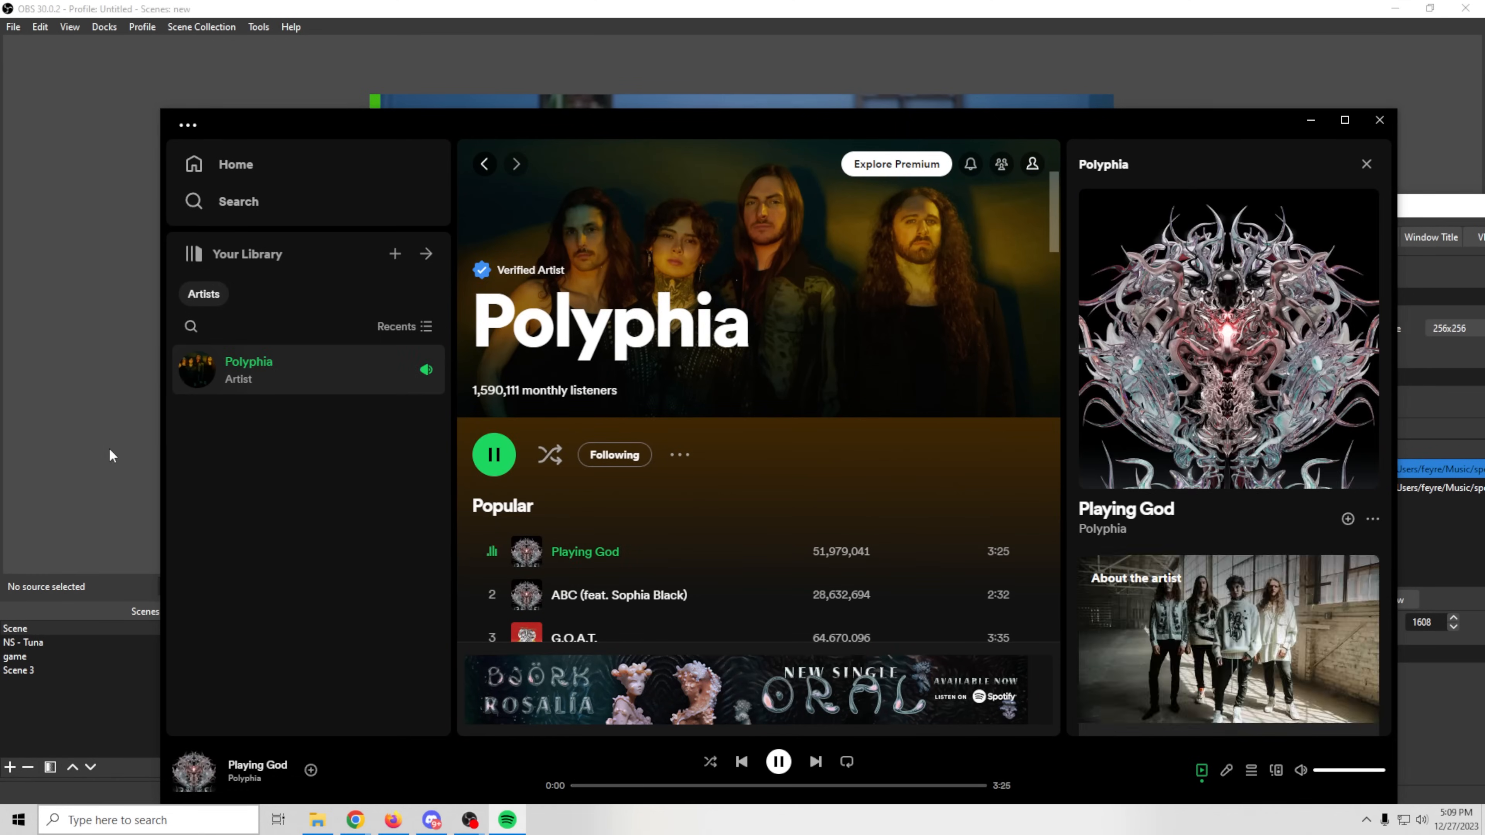
click(111, 455)
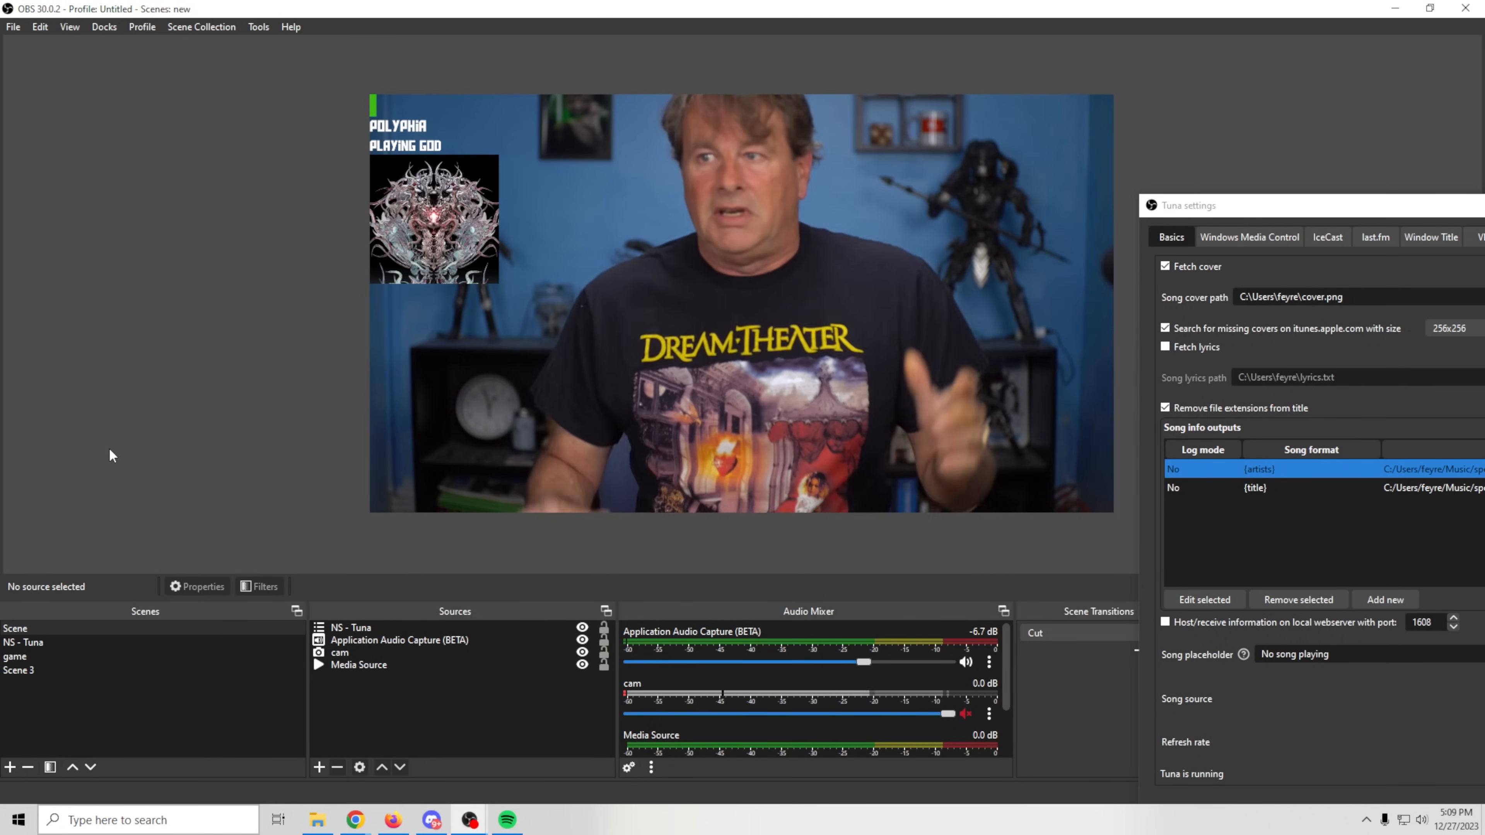
Bring Tuna settings fully into view, examine the VLC and Windows Media Control options, return to Basics and accept the settings
drag(1366, 214, 941, 146)
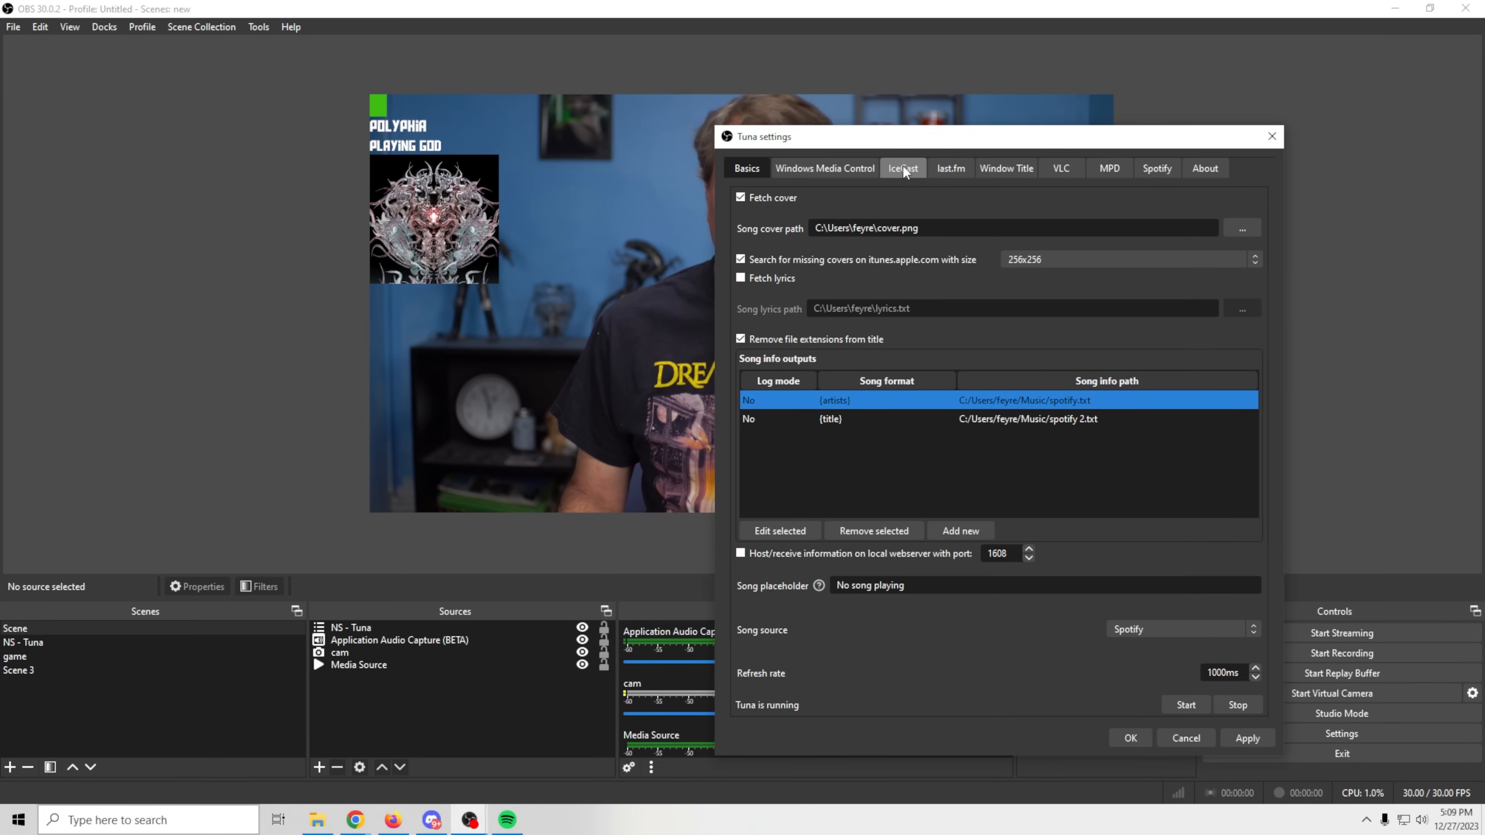
click(1064, 170)
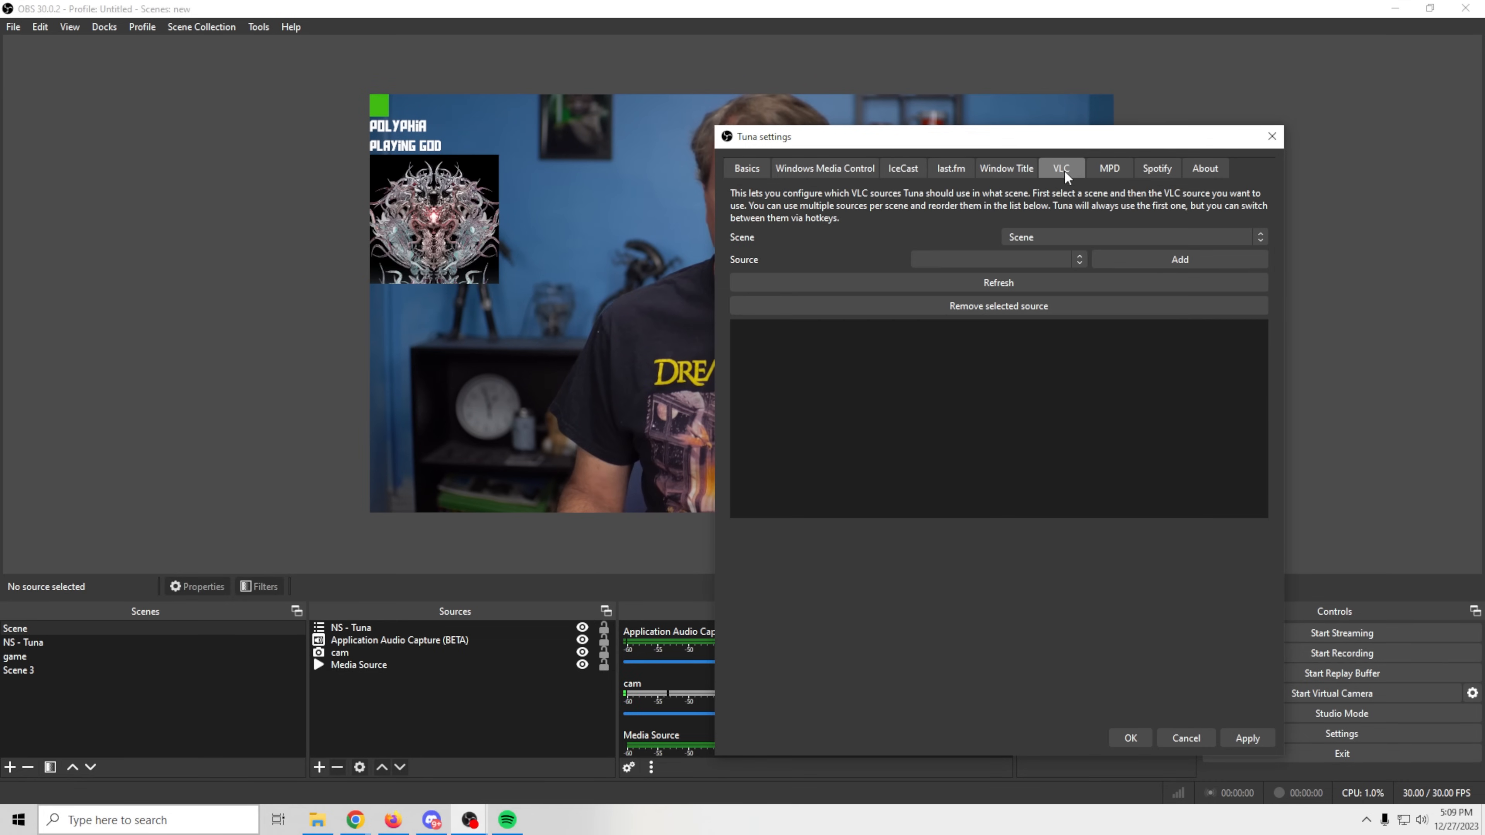
click(793, 168)
click(744, 169)
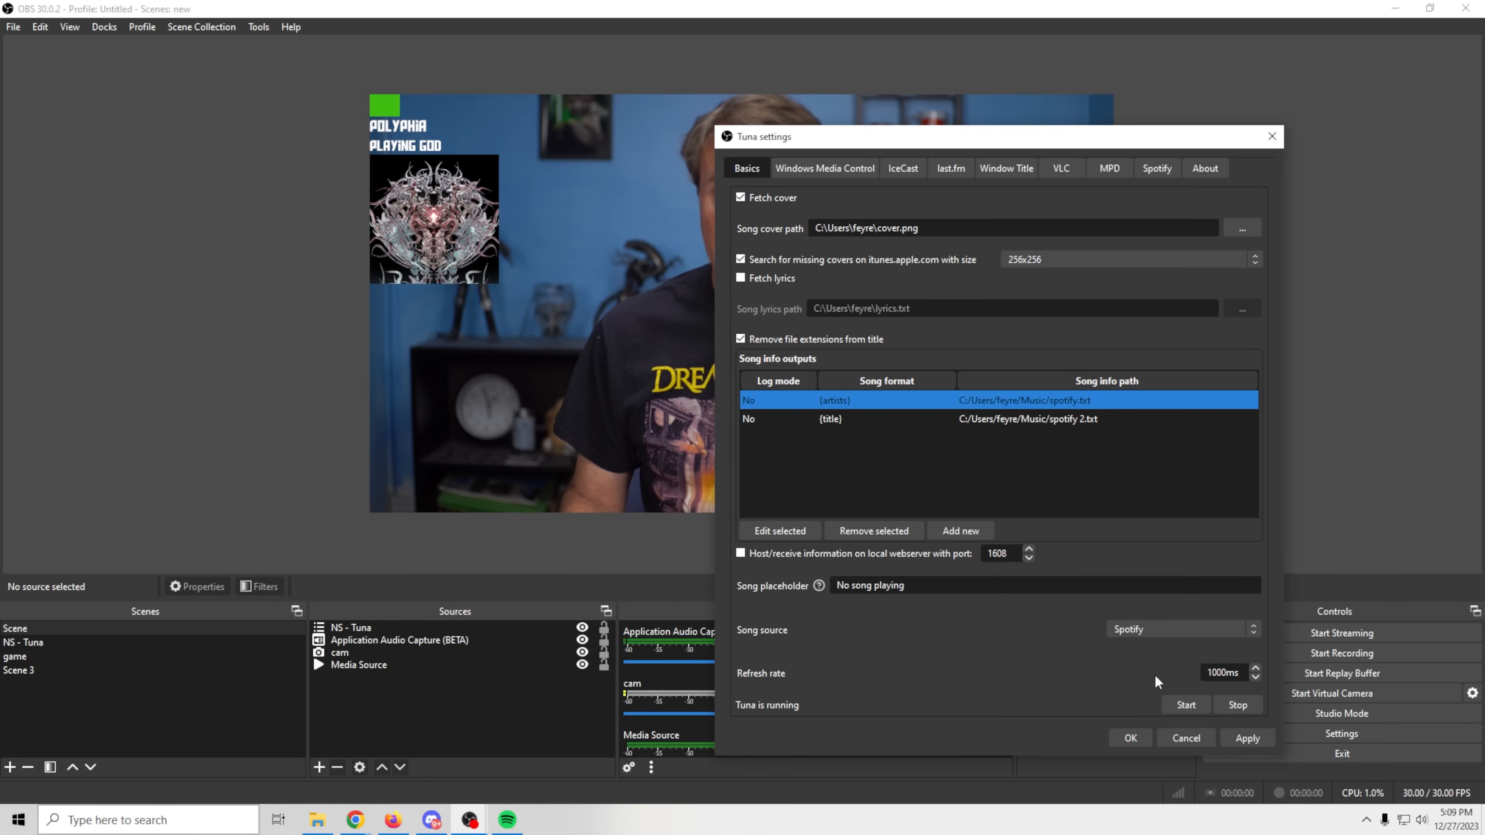
click(1129, 740)
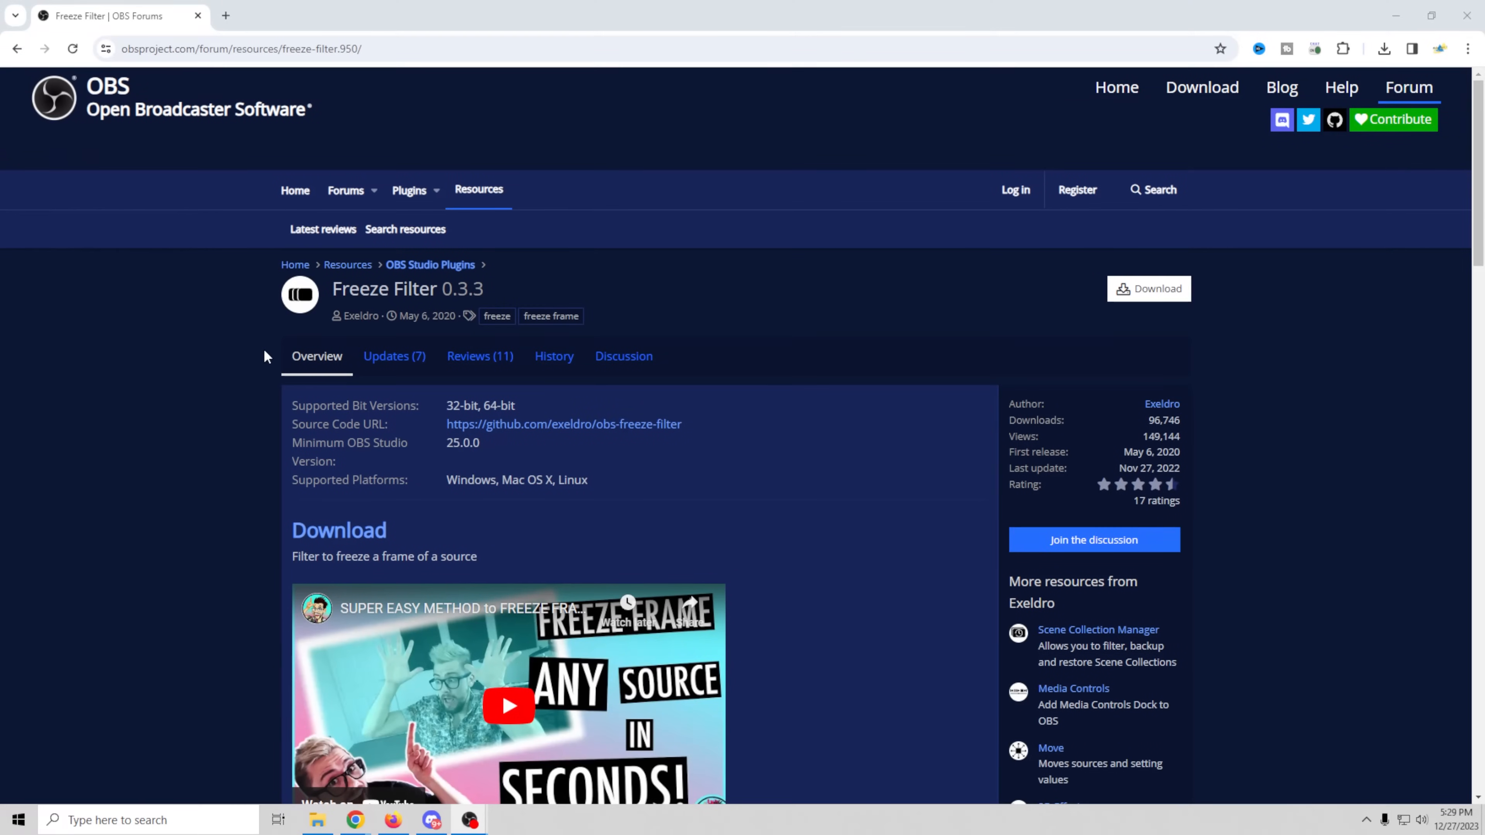
Download the Freeze Filter 0.3.3 plugin from its OBS forum resource page
click(1147, 289)
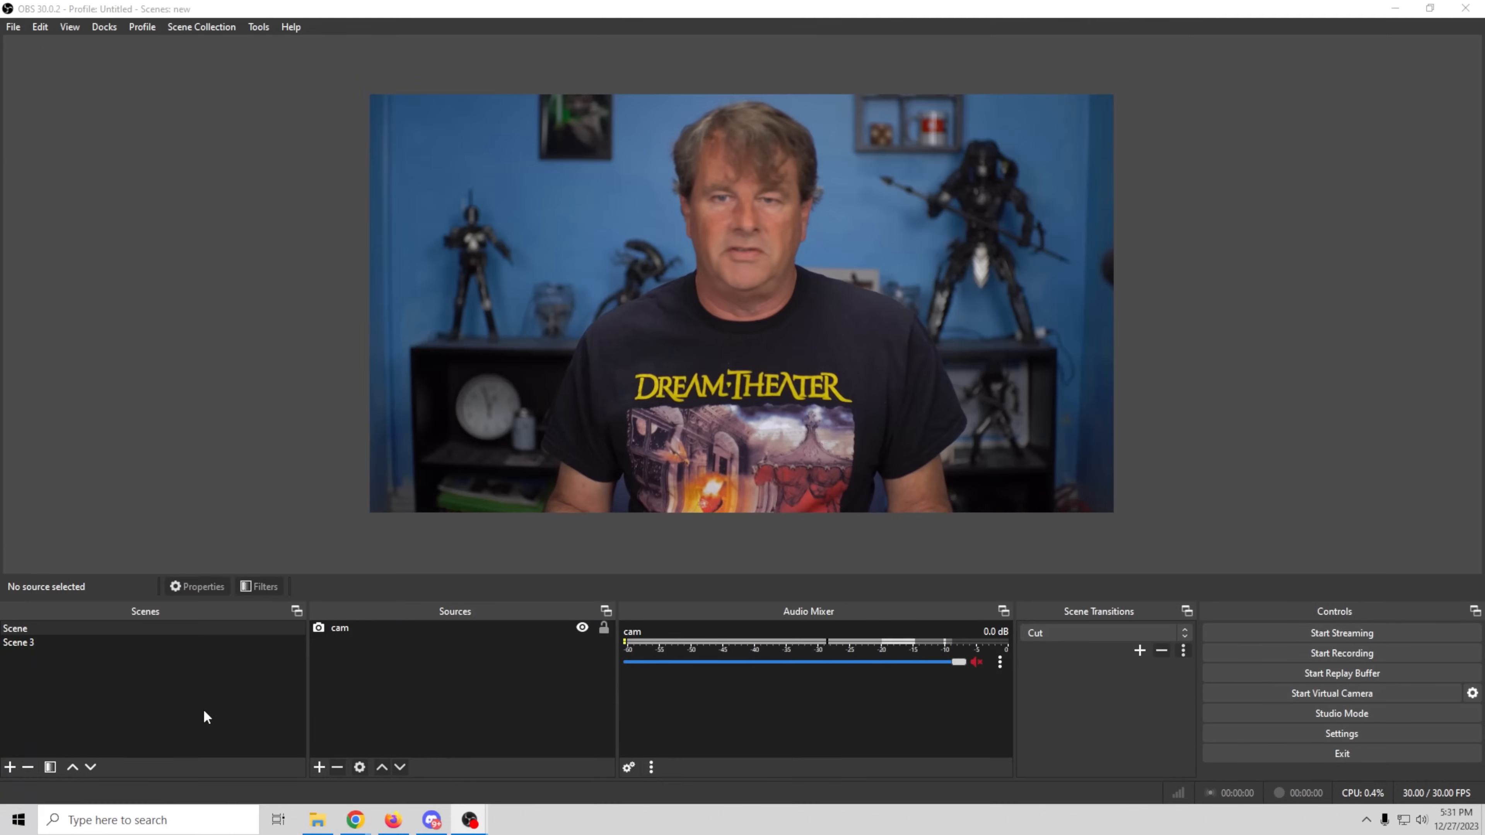
Add a new Source Clone to Scene 3 that clones the cam source with Audio disabled
click(53, 645)
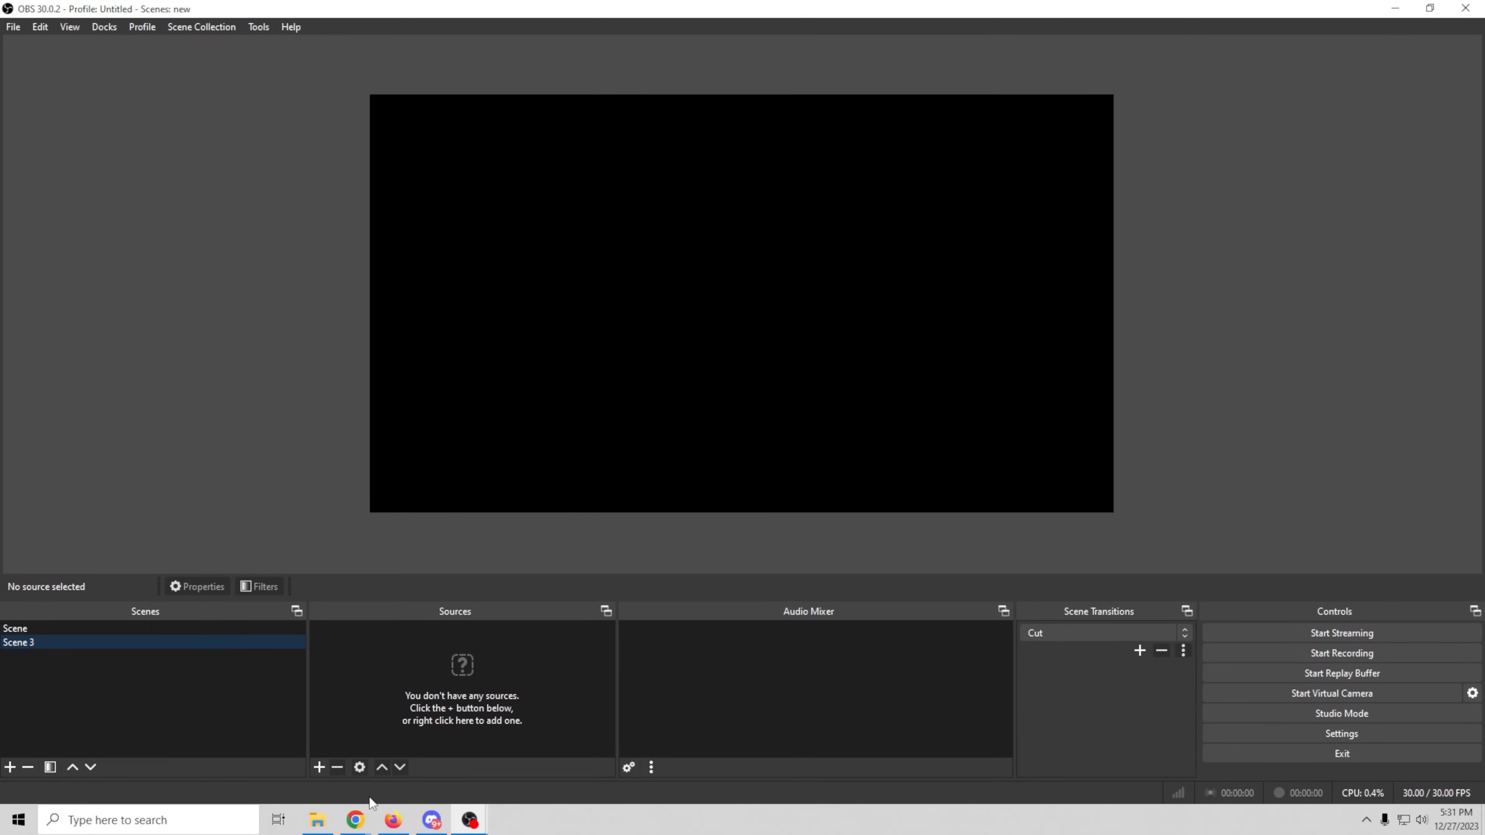
click(319, 768)
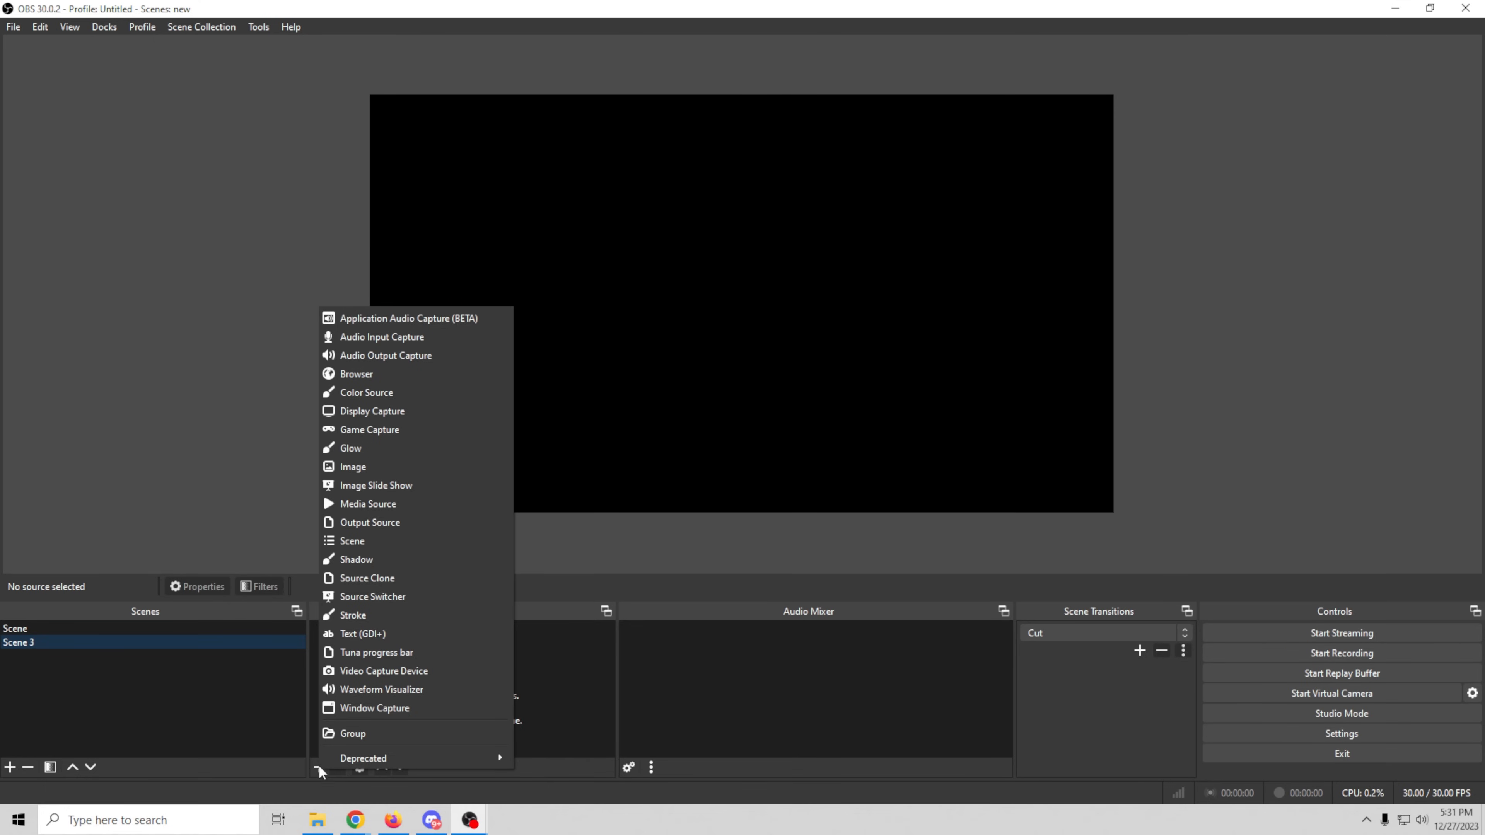
click(378, 579)
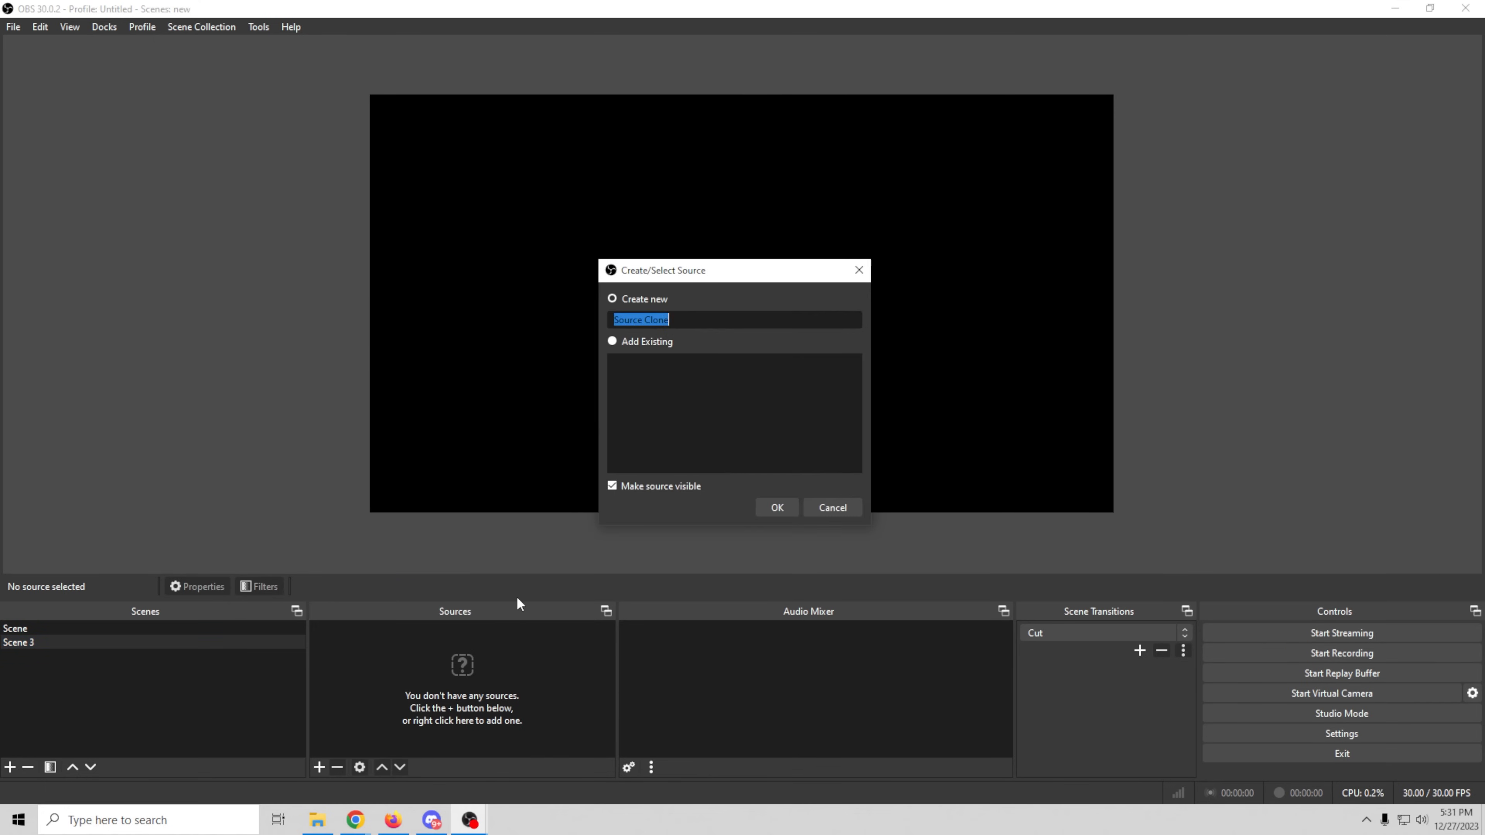
click(776, 506)
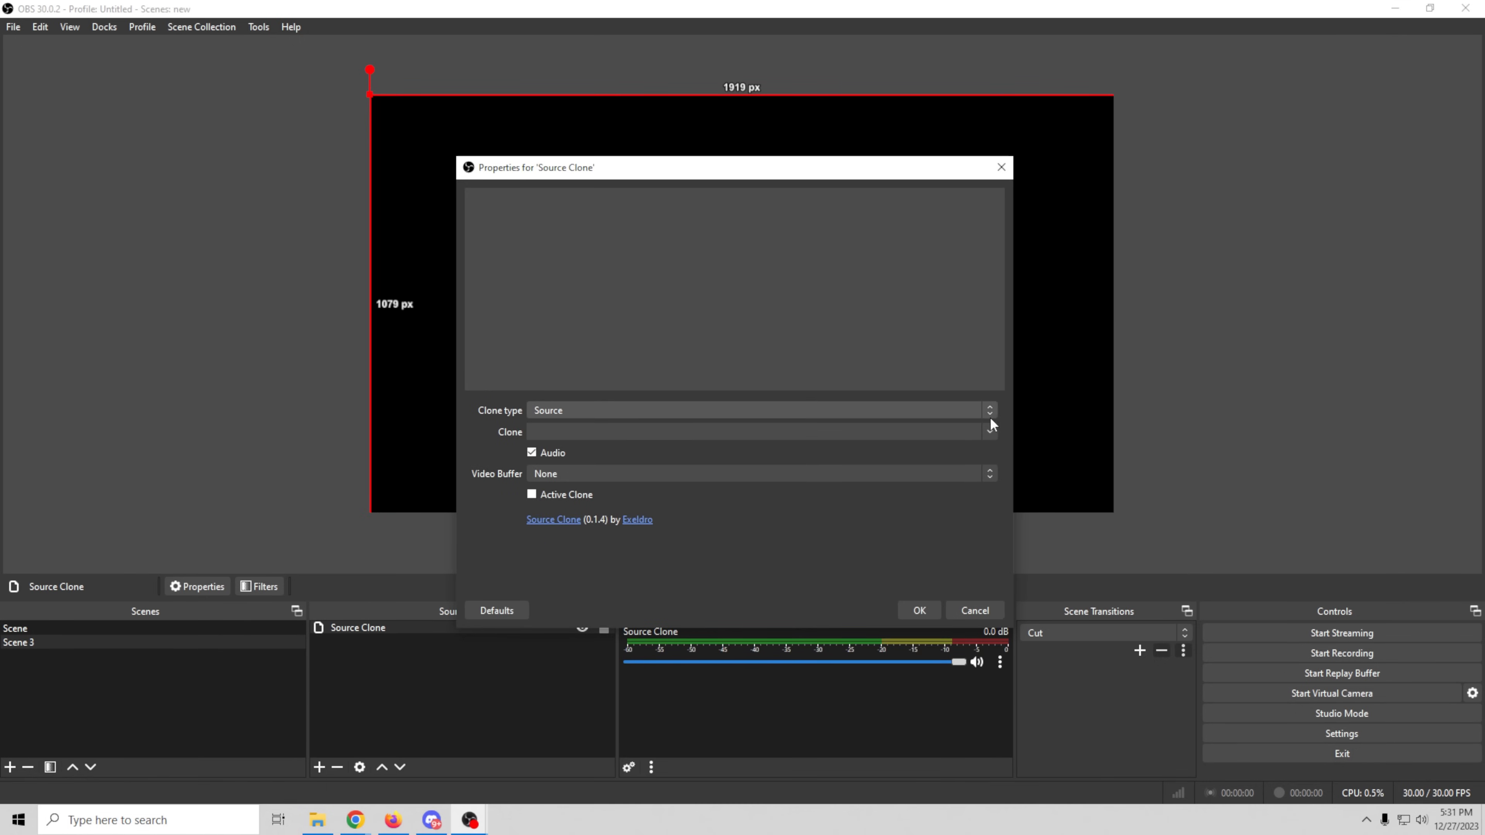
click(987, 431)
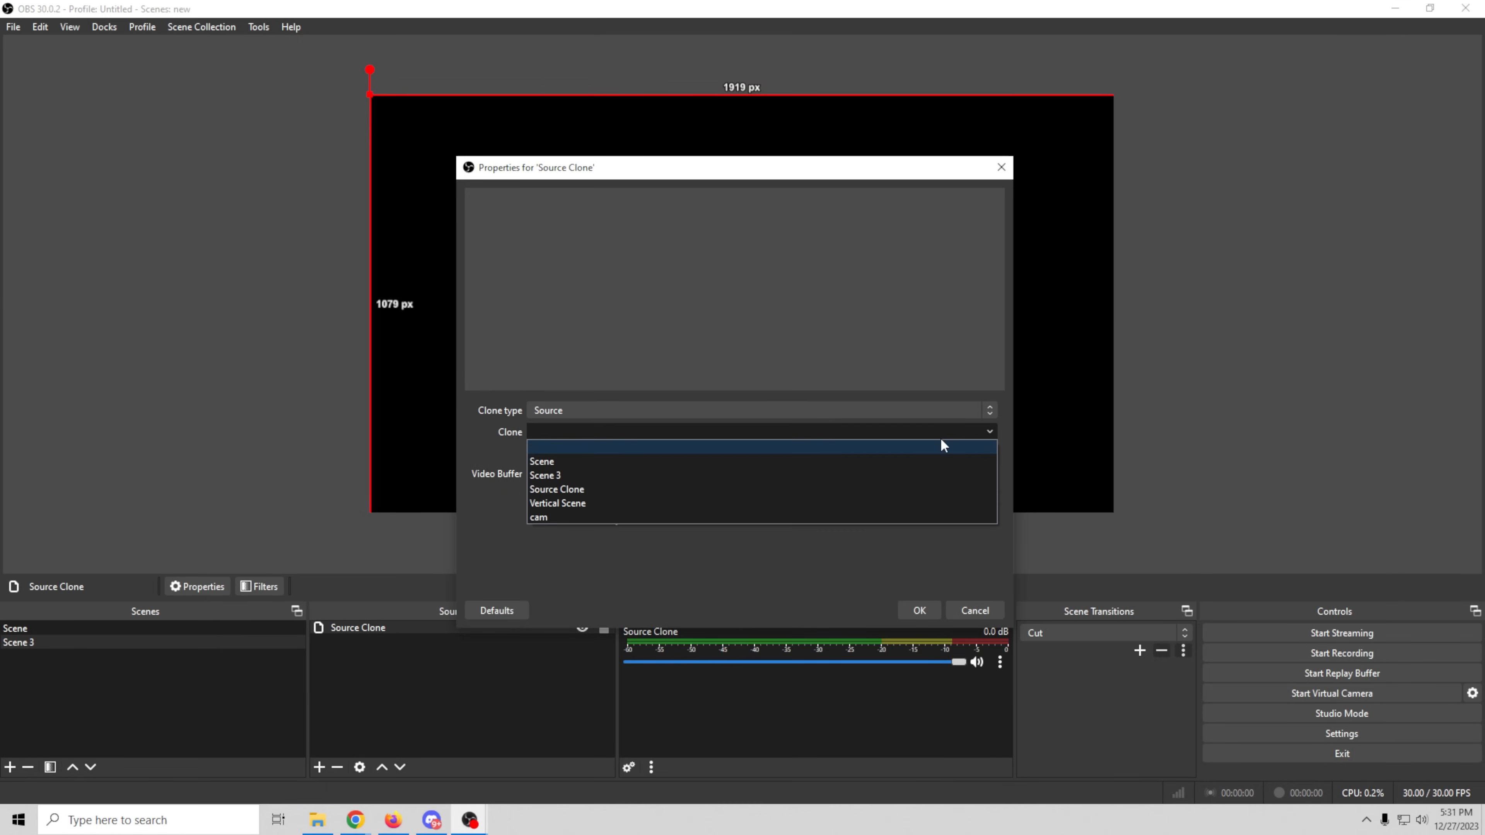
click(619, 519)
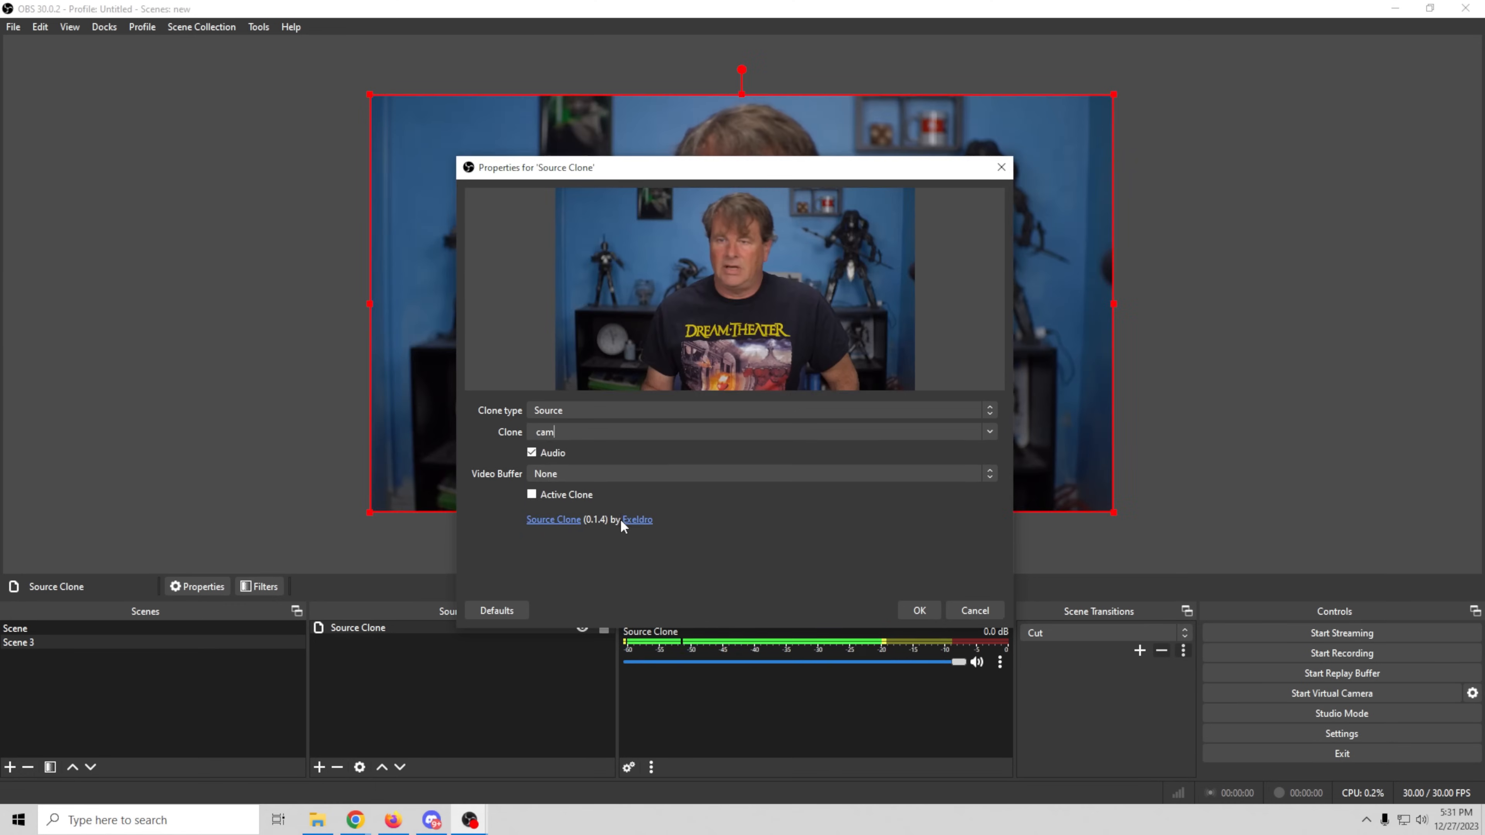
click(564, 455)
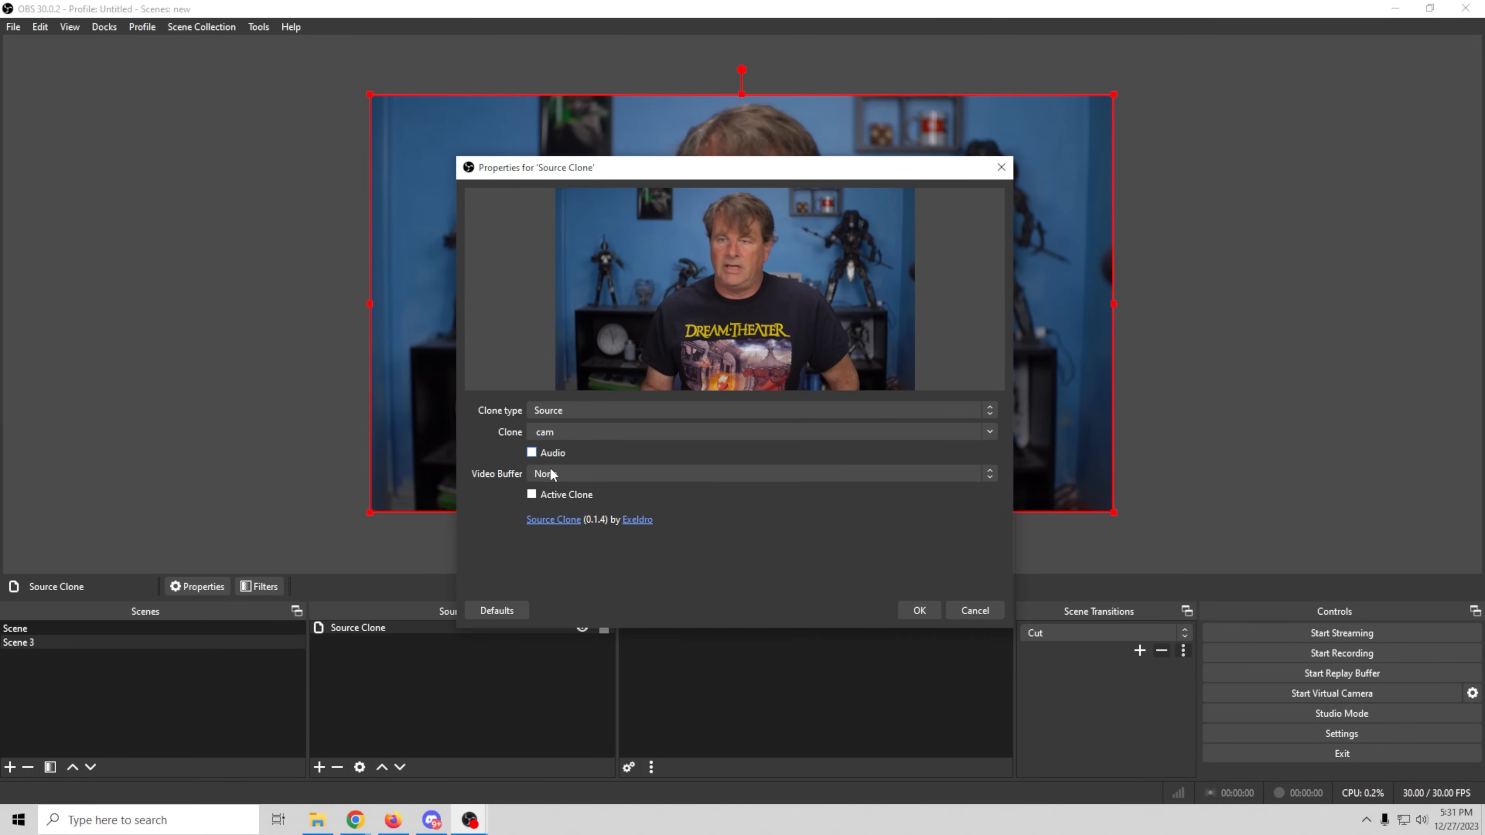
click(913, 610)
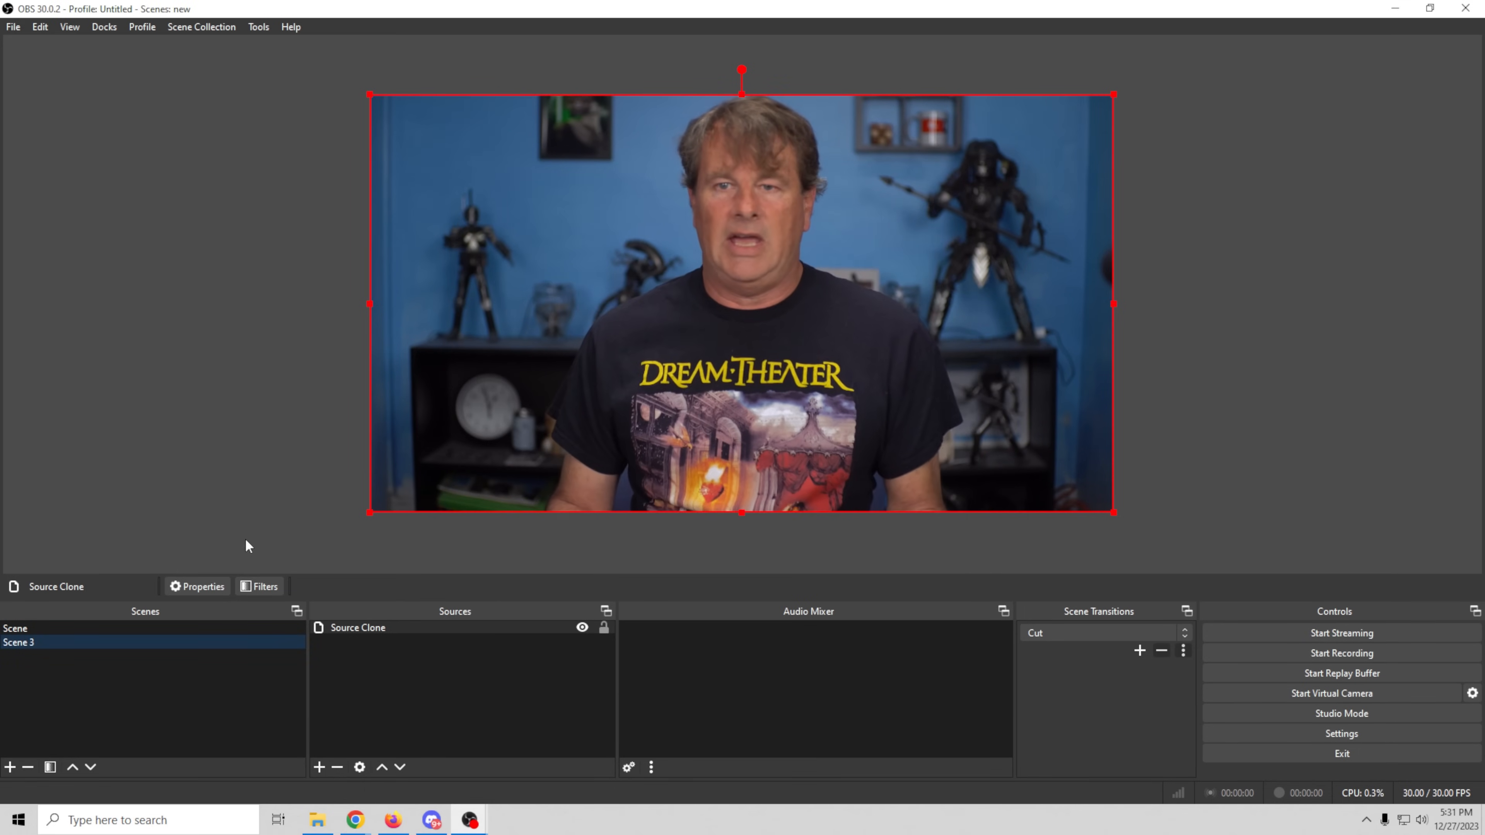
Switch between Scene and Scene 3 to compare the original cam with its clone, finishing on Scene 3
click(211, 630)
click(209, 642)
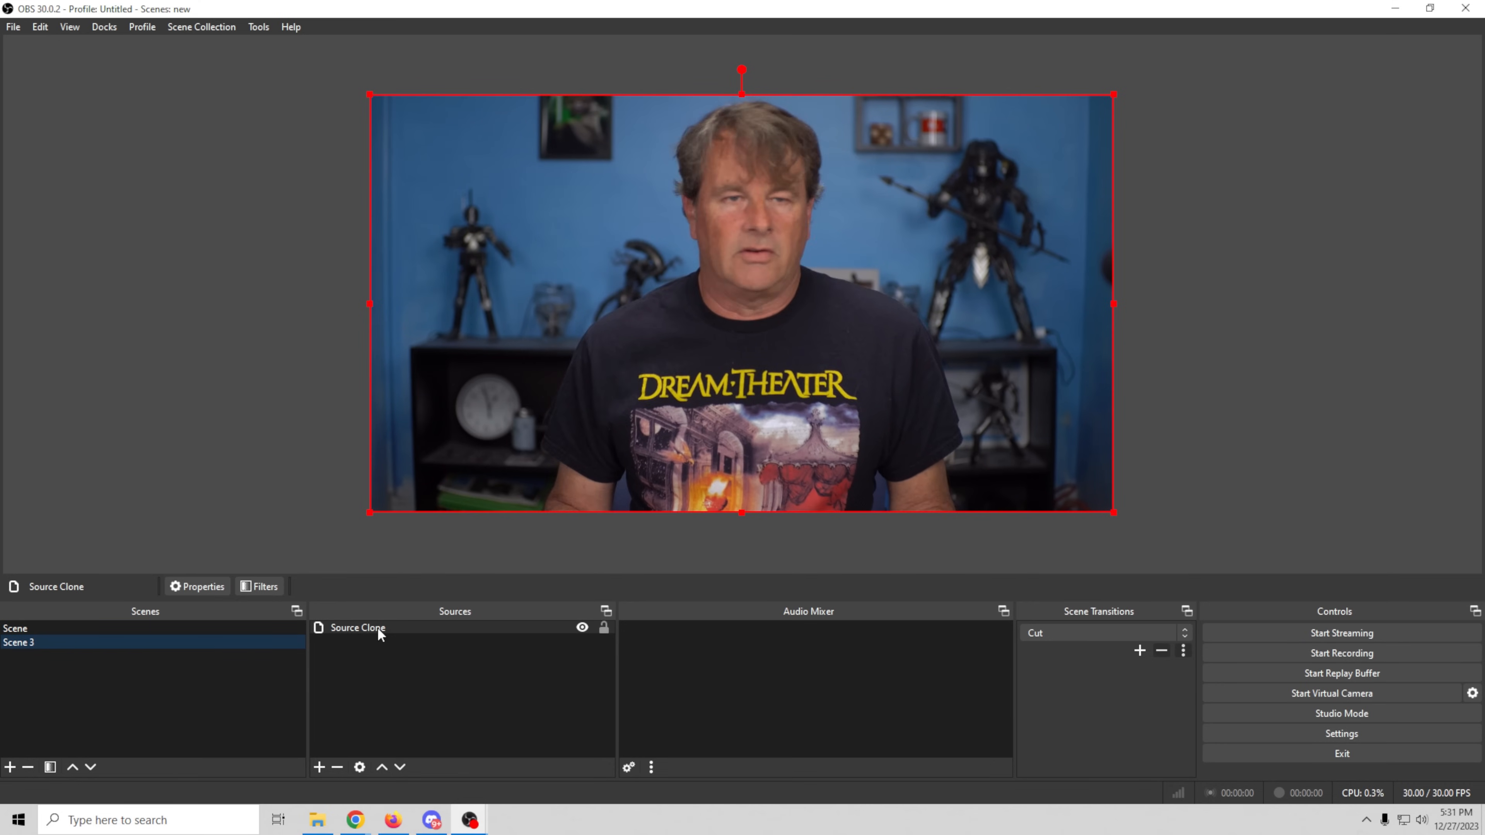
click(221, 629)
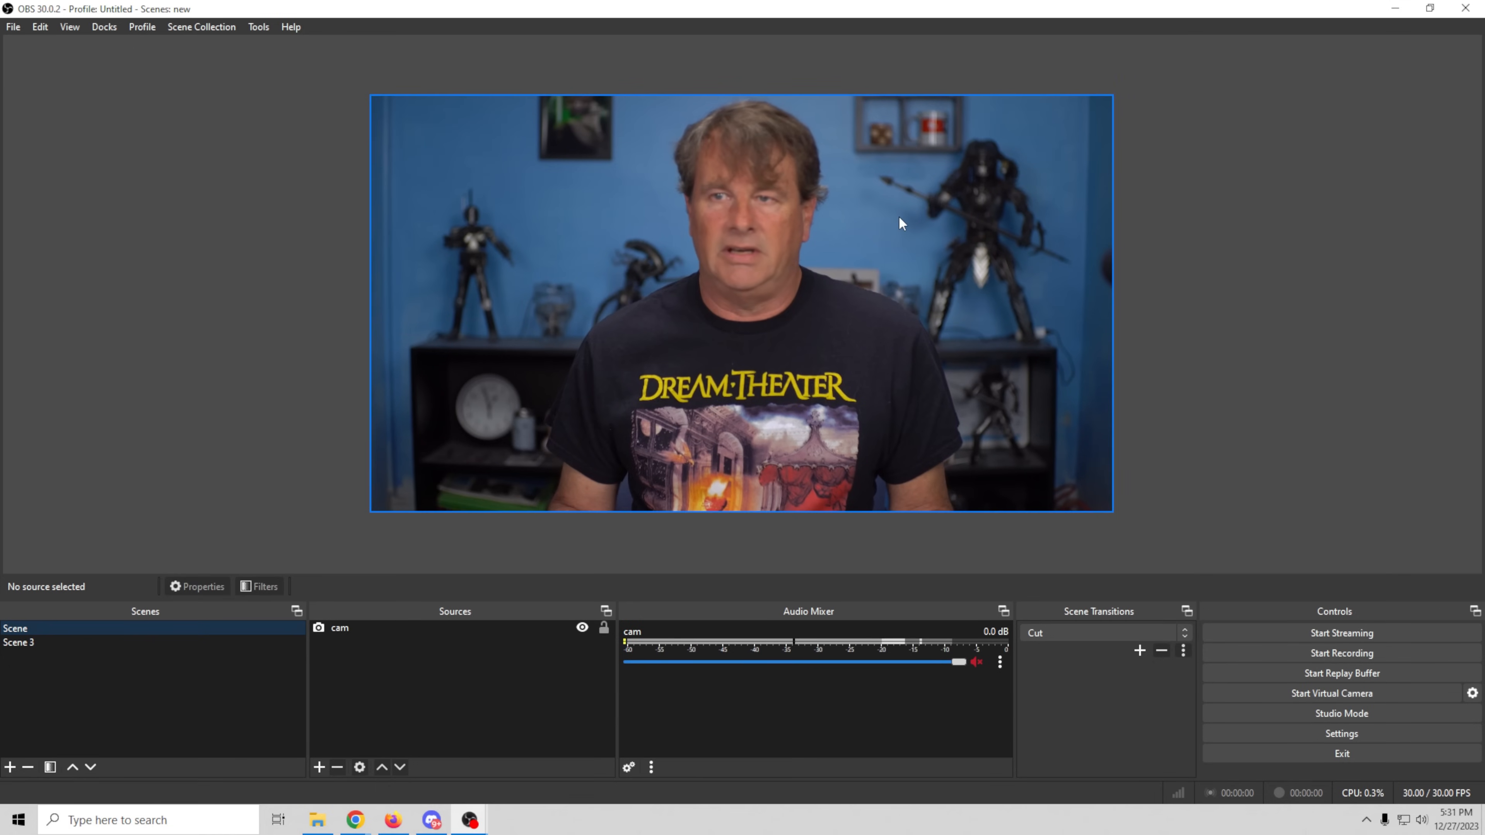
click(122, 643)
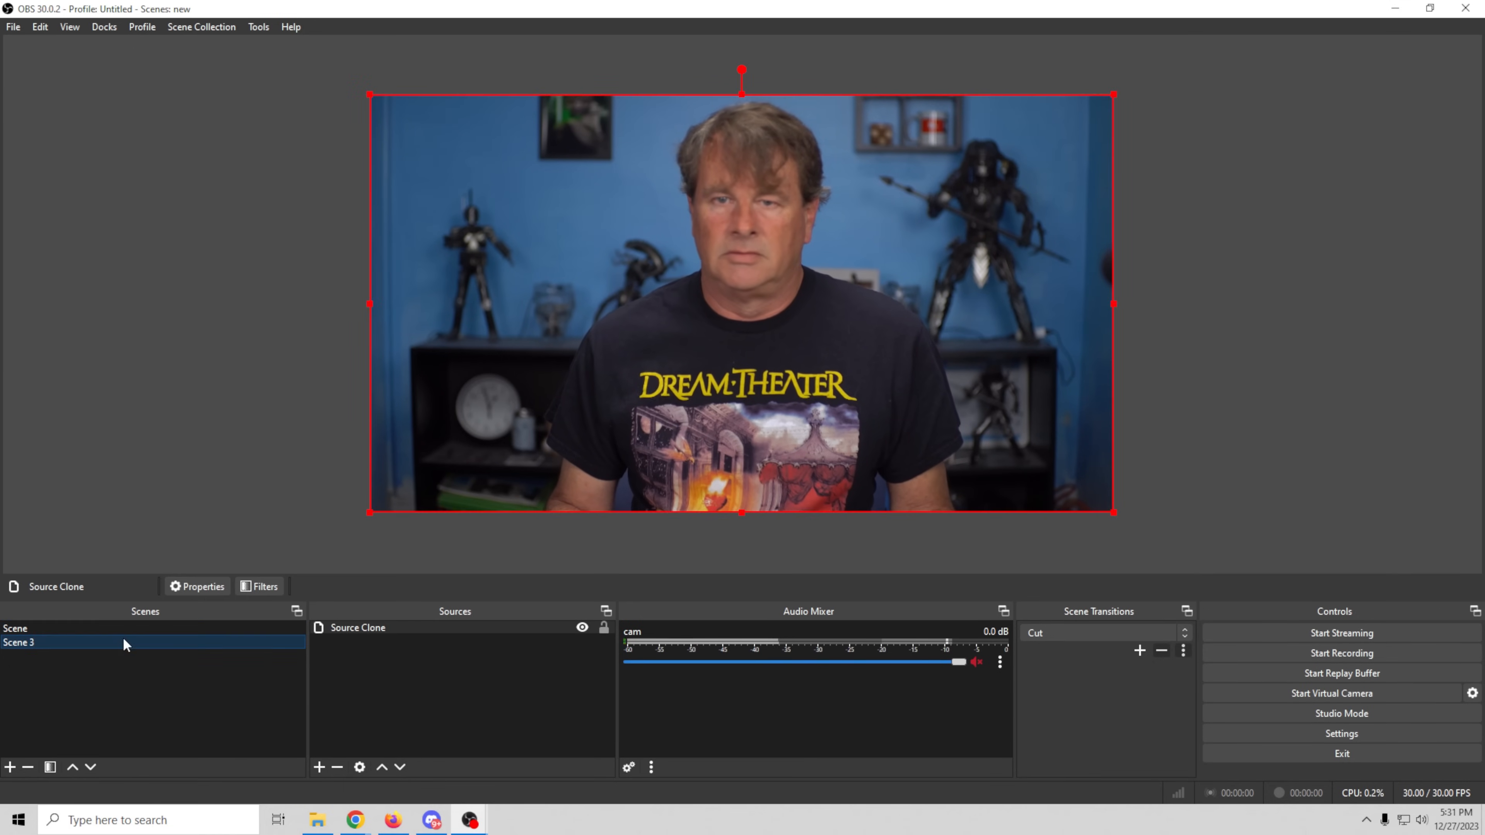
Add a Freeze effect filter with its default name to the Source Clone in Scene 3
click(390, 627)
right_click(389, 625)
click(452, 592)
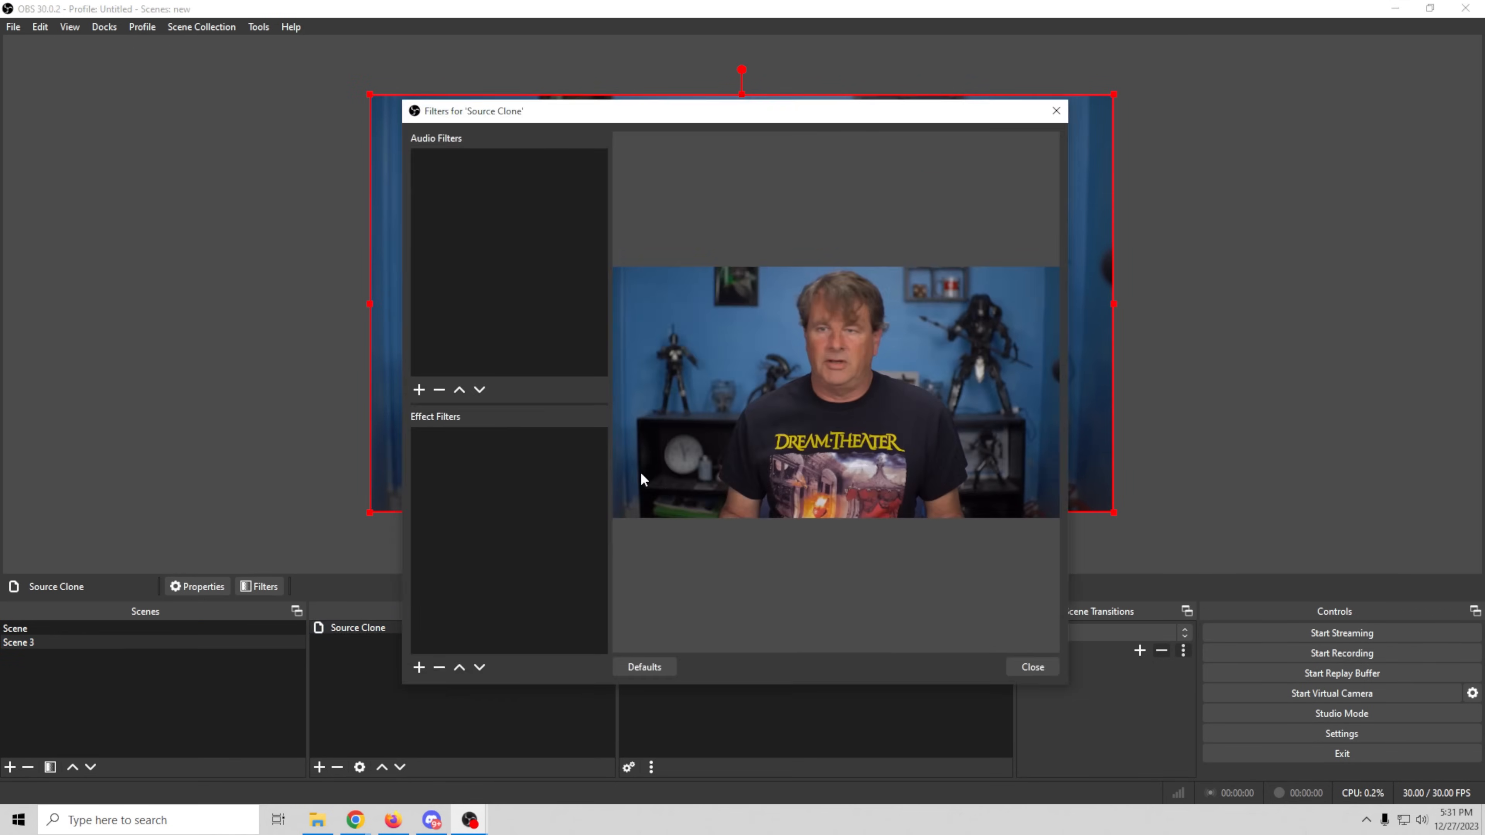
click(418, 667)
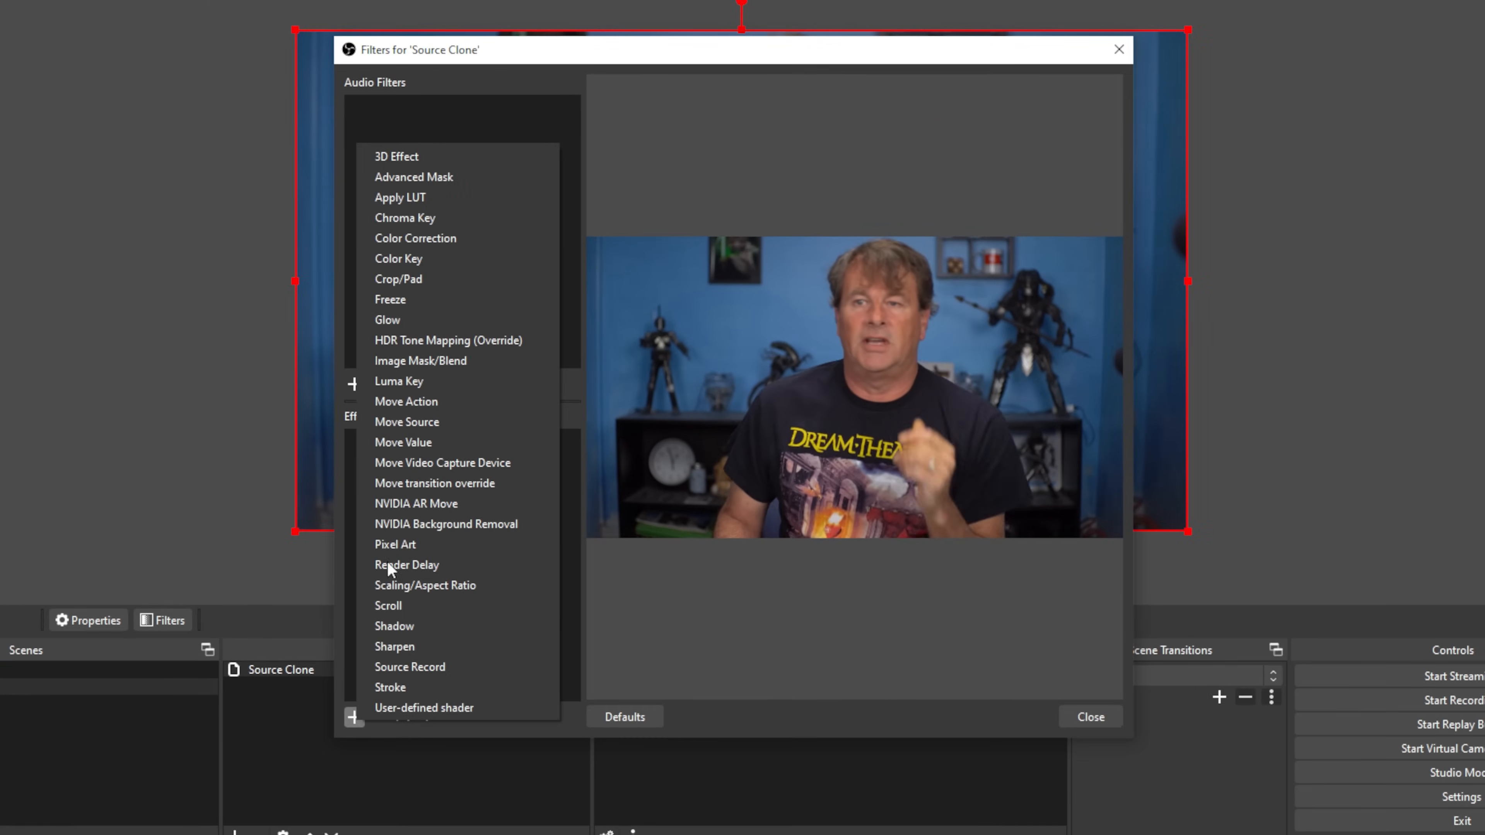
click(451, 299)
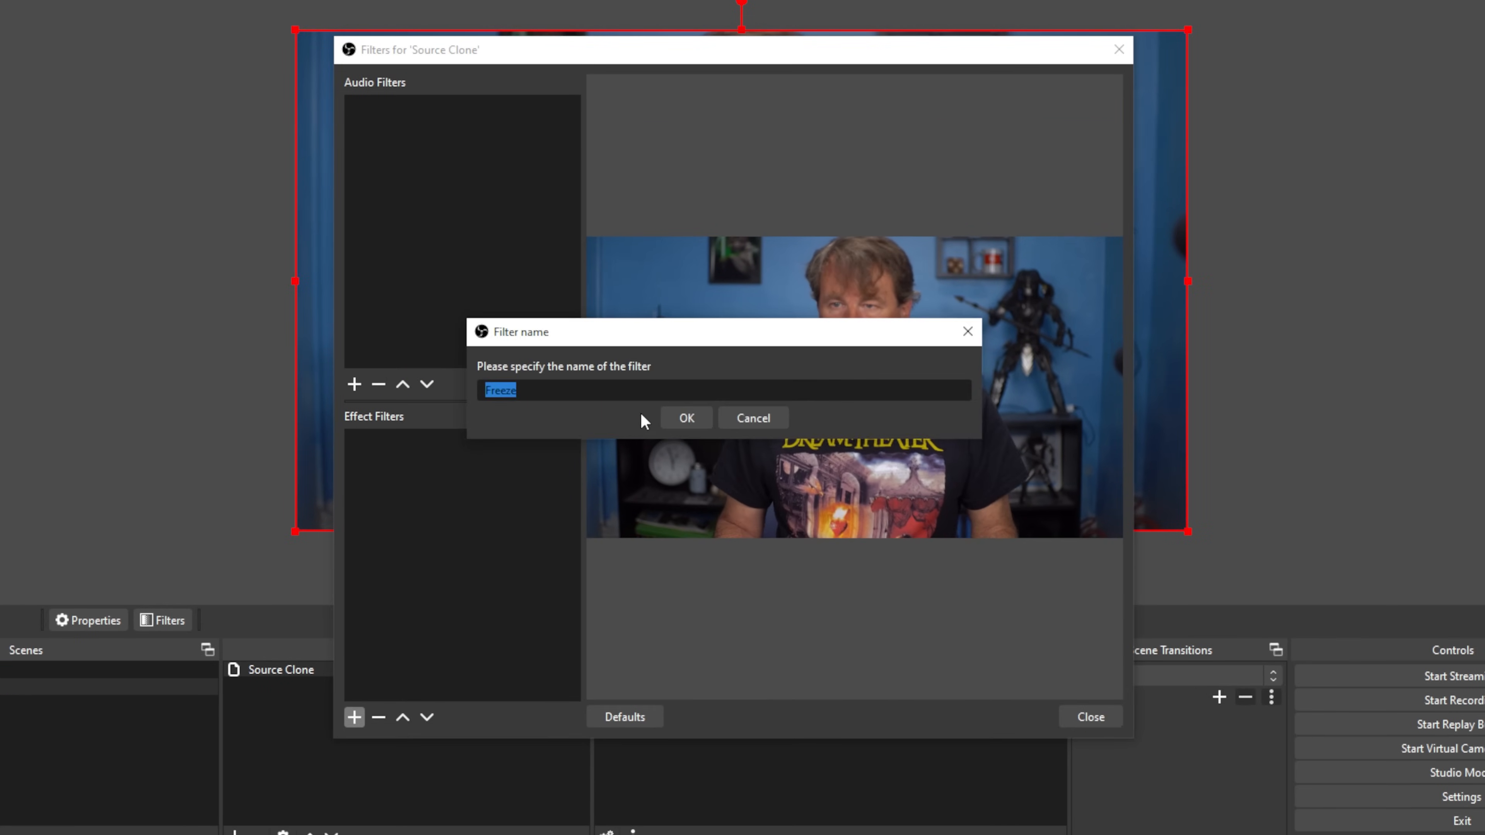
click(679, 417)
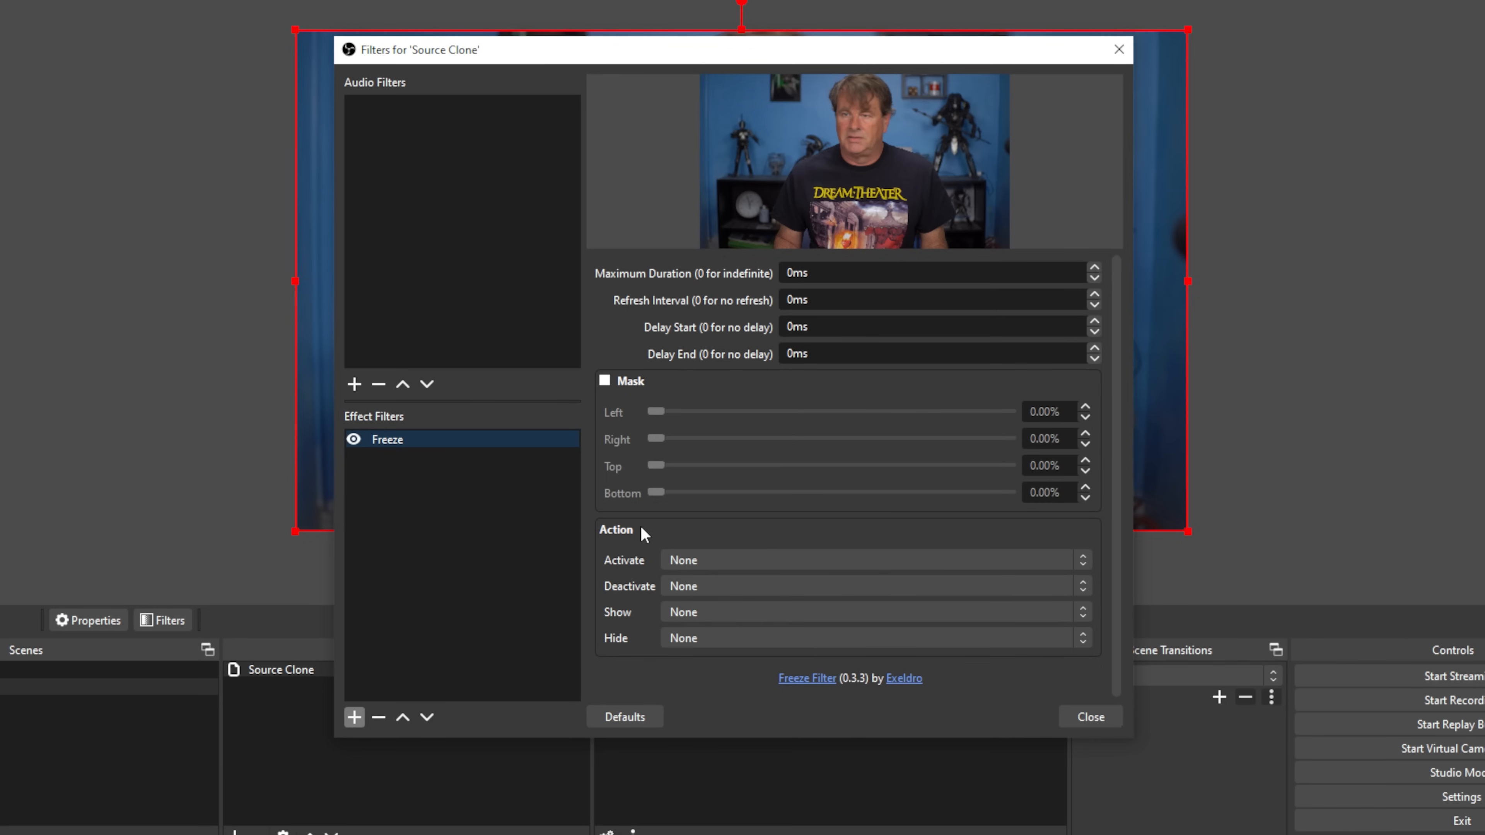
Set the Freeze filter's Activate action to Enable Freeze and Deactivate to Disable Freeze, and close the filters window
scroll(645, 529, down, 1)
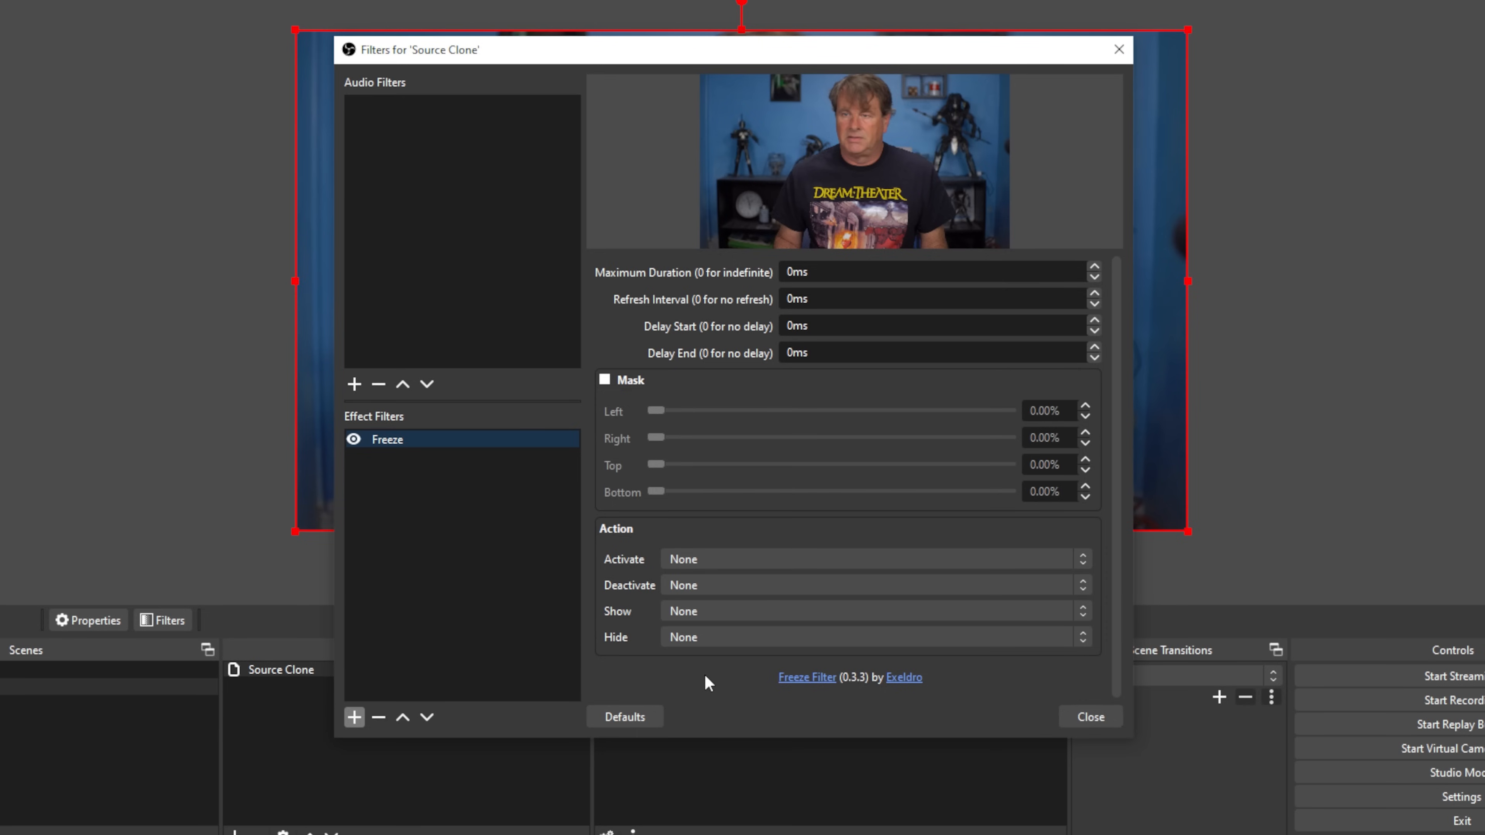
click(696, 559)
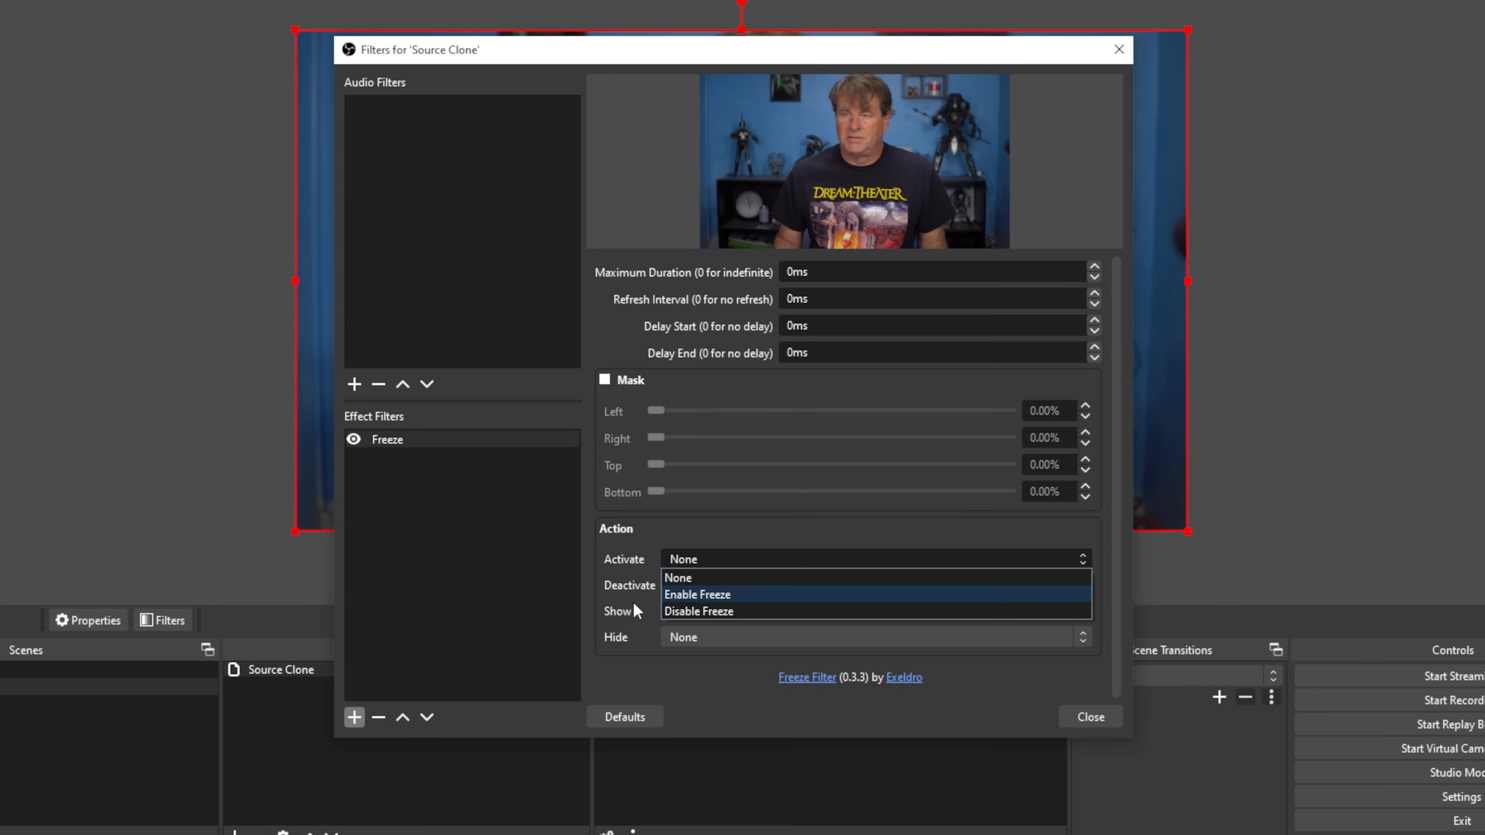
click(709, 597)
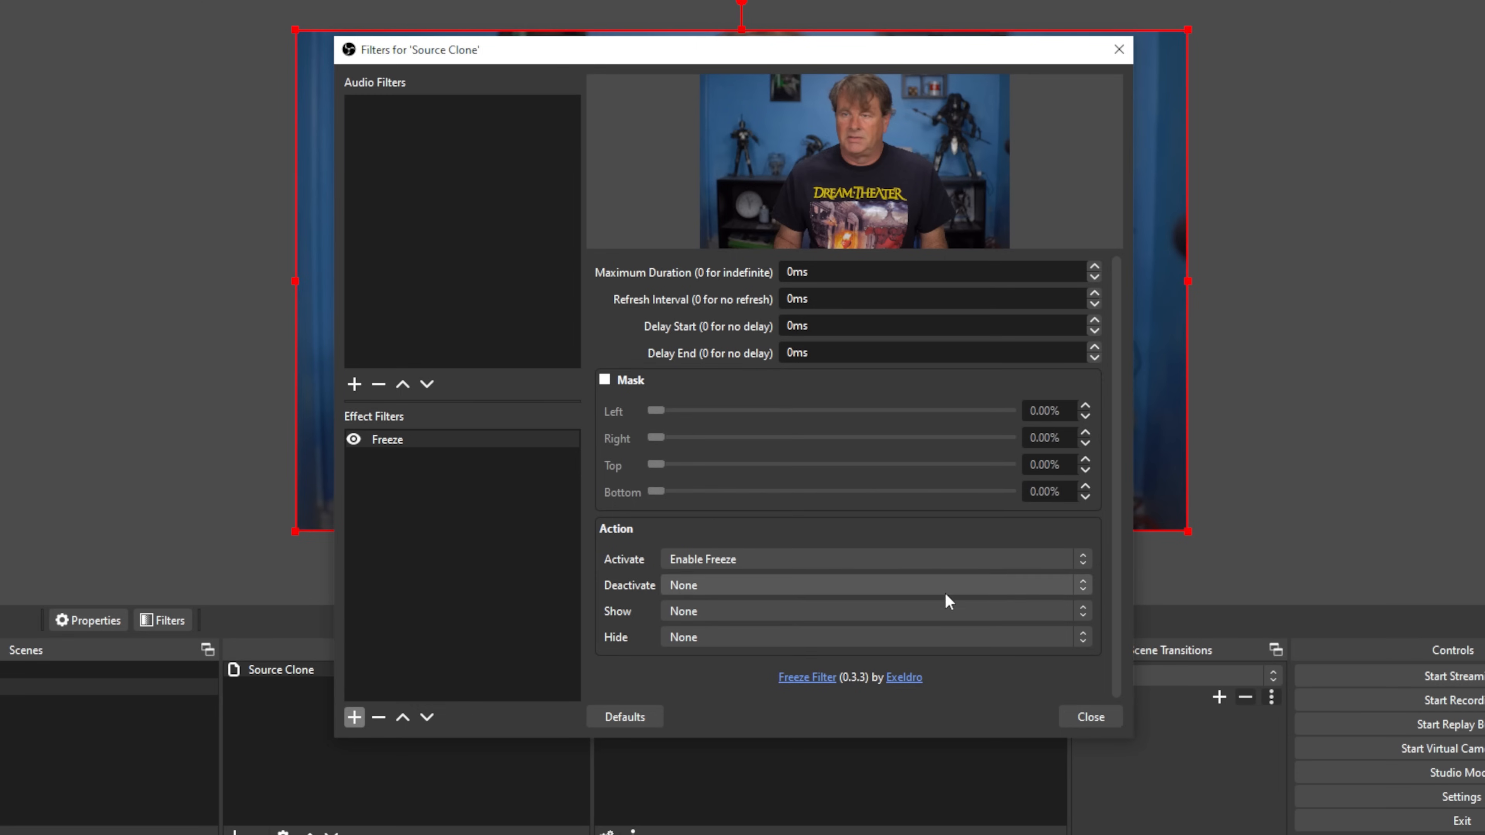
click(1079, 588)
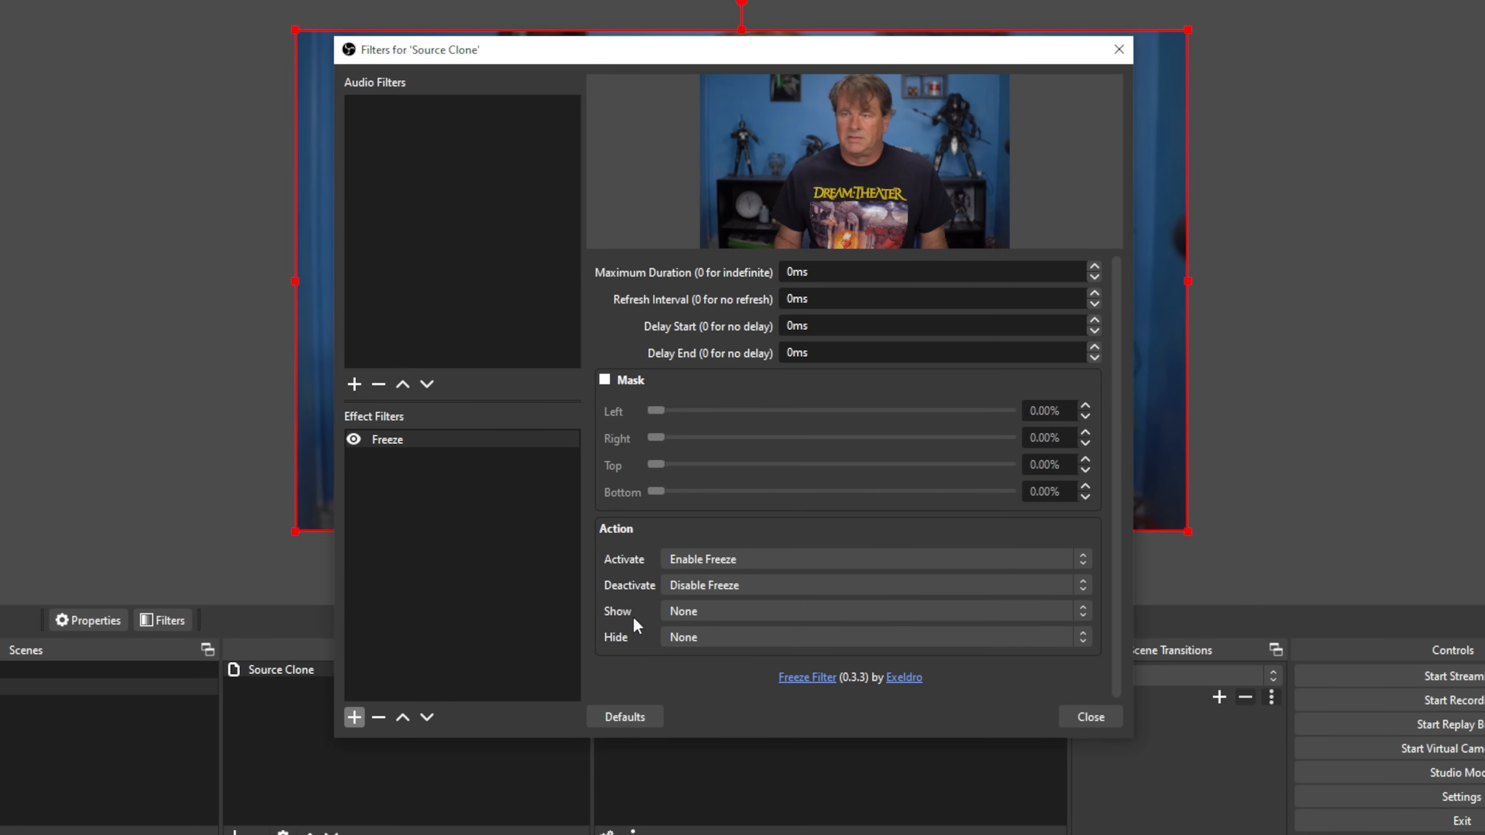
click(1091, 717)
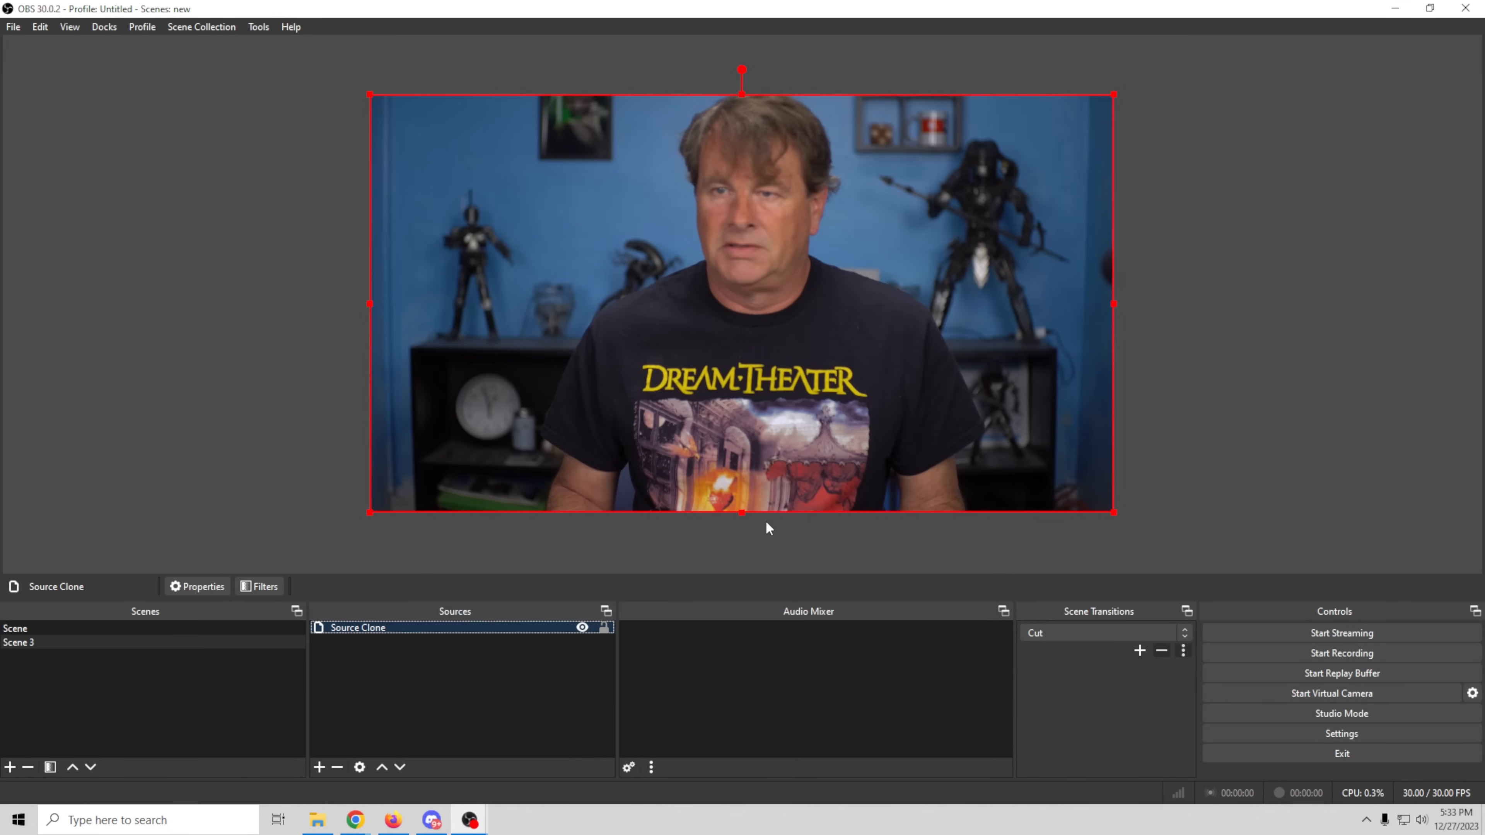
Toggle the Source Clone's Freeze filter off, on and off again to test it, and close the filters window
right_click(532, 627)
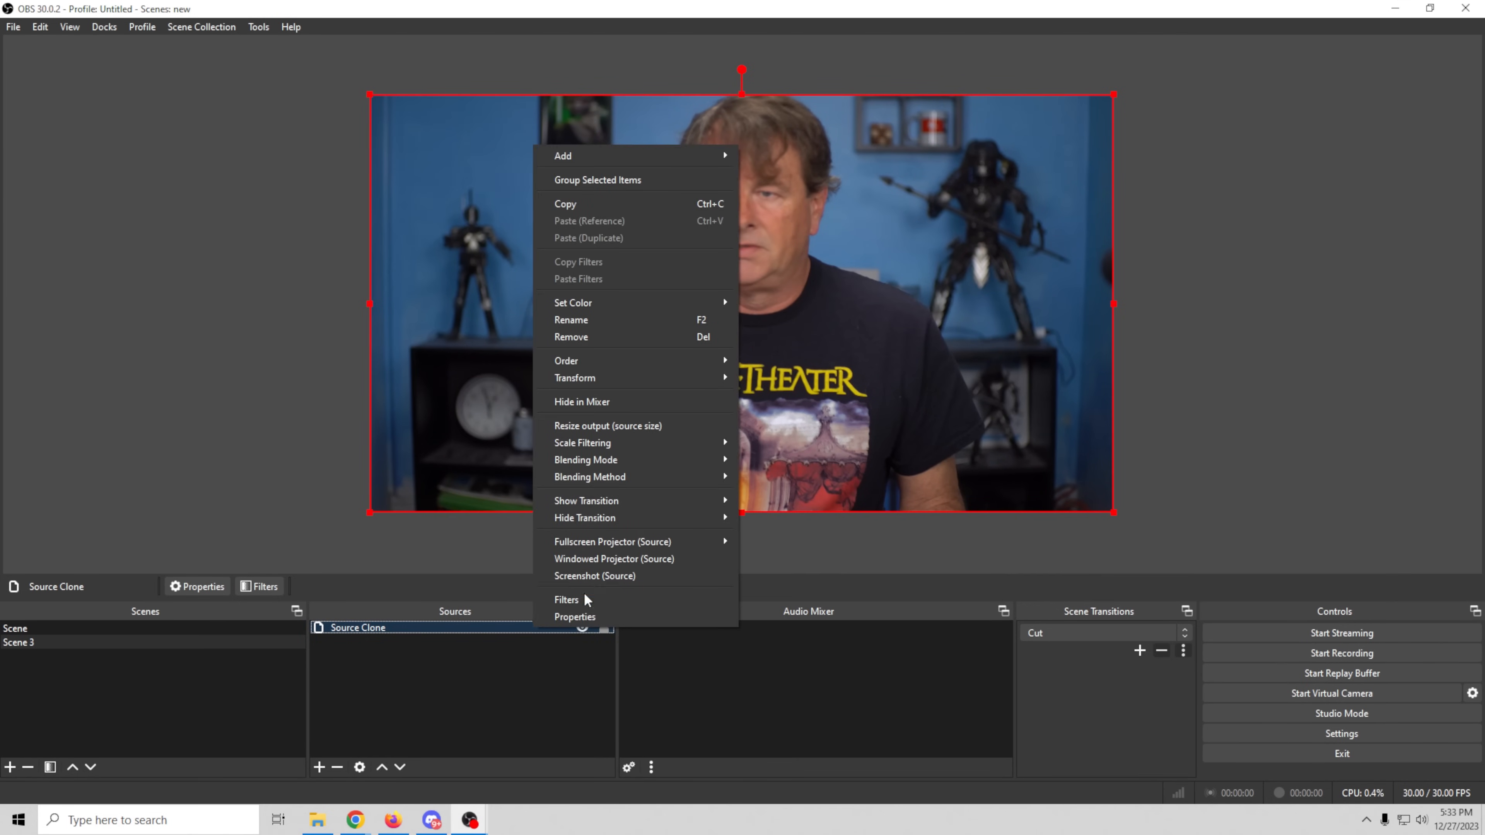
click(584, 598)
drag(797, 106, 797, 120)
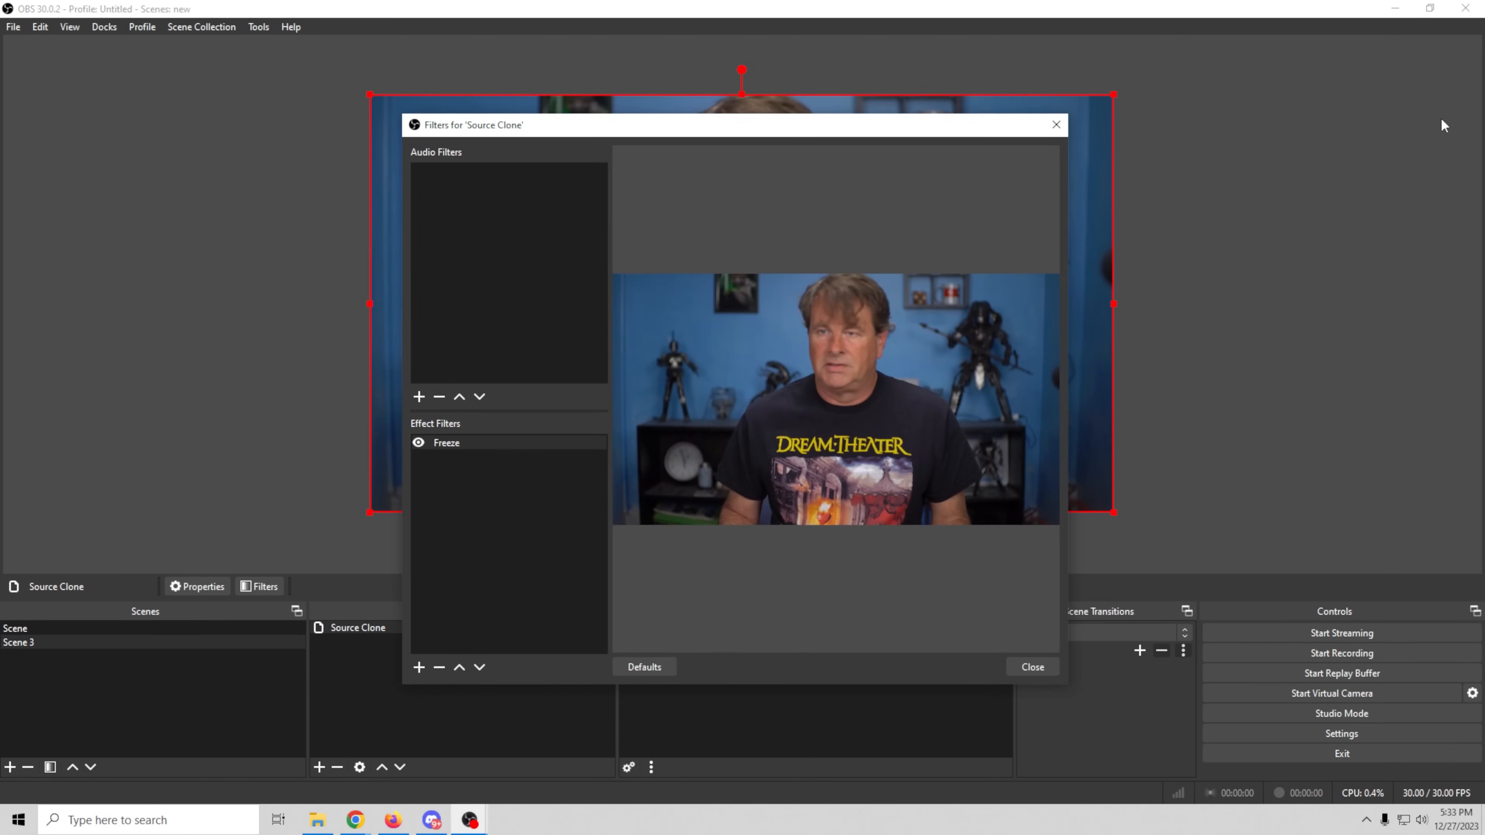
mouse_move(962, 139)
mouse_down()
mouse_move(1110, 138)
mouse_move(1483, 56)
mouse_up()
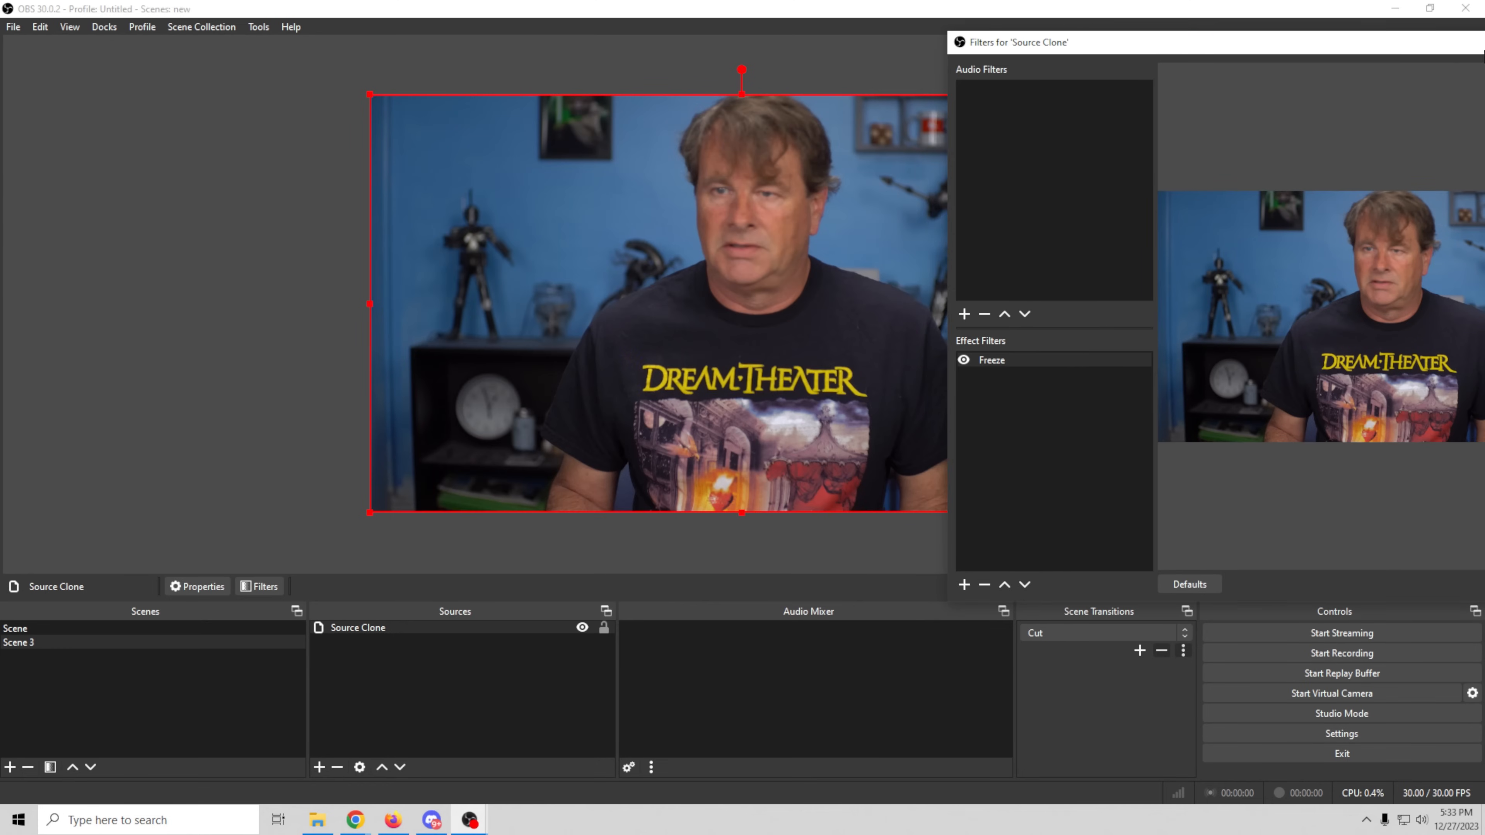
click(963, 360)
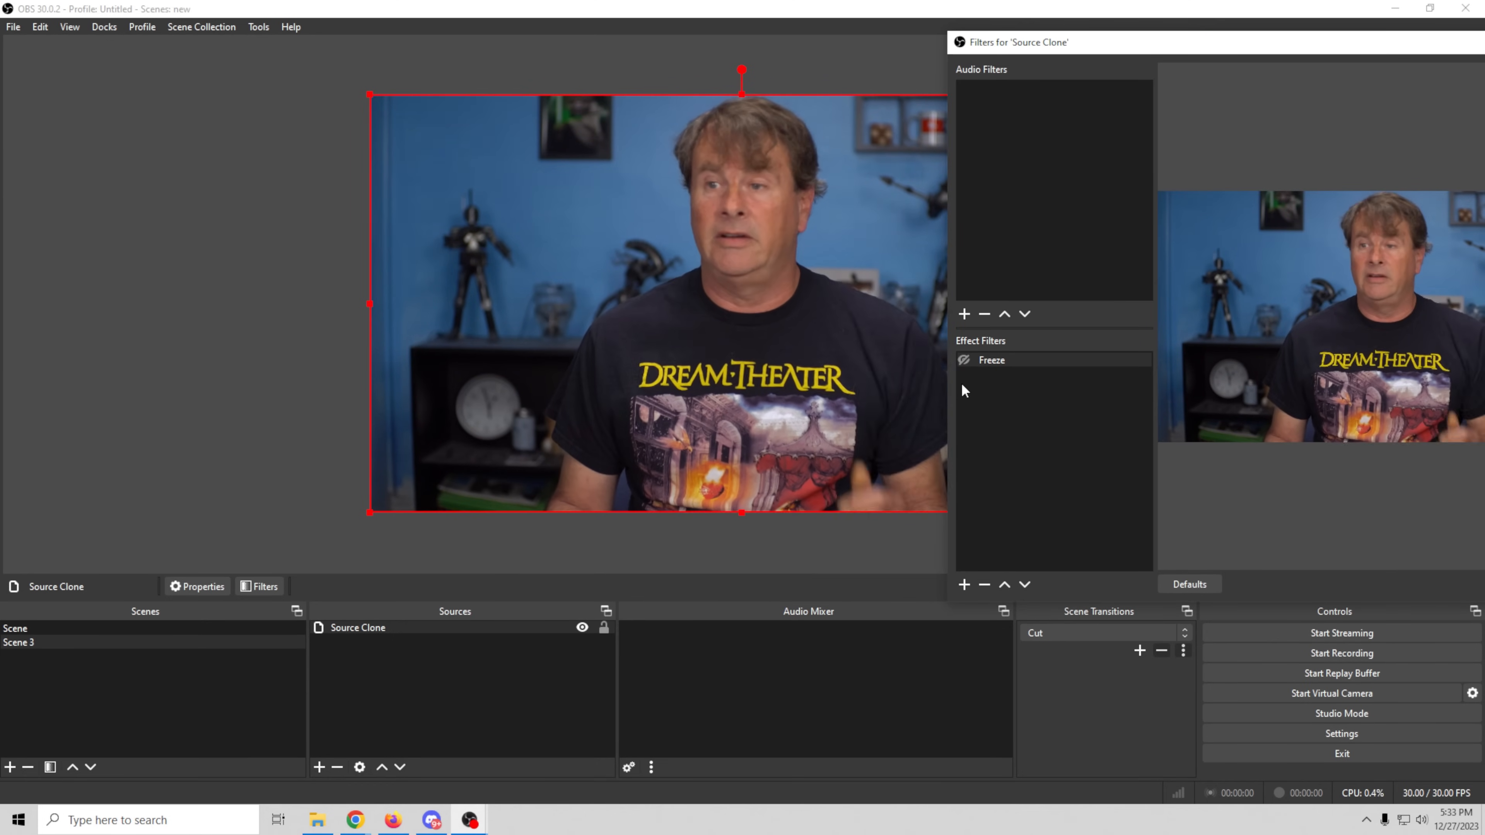
click(961, 360)
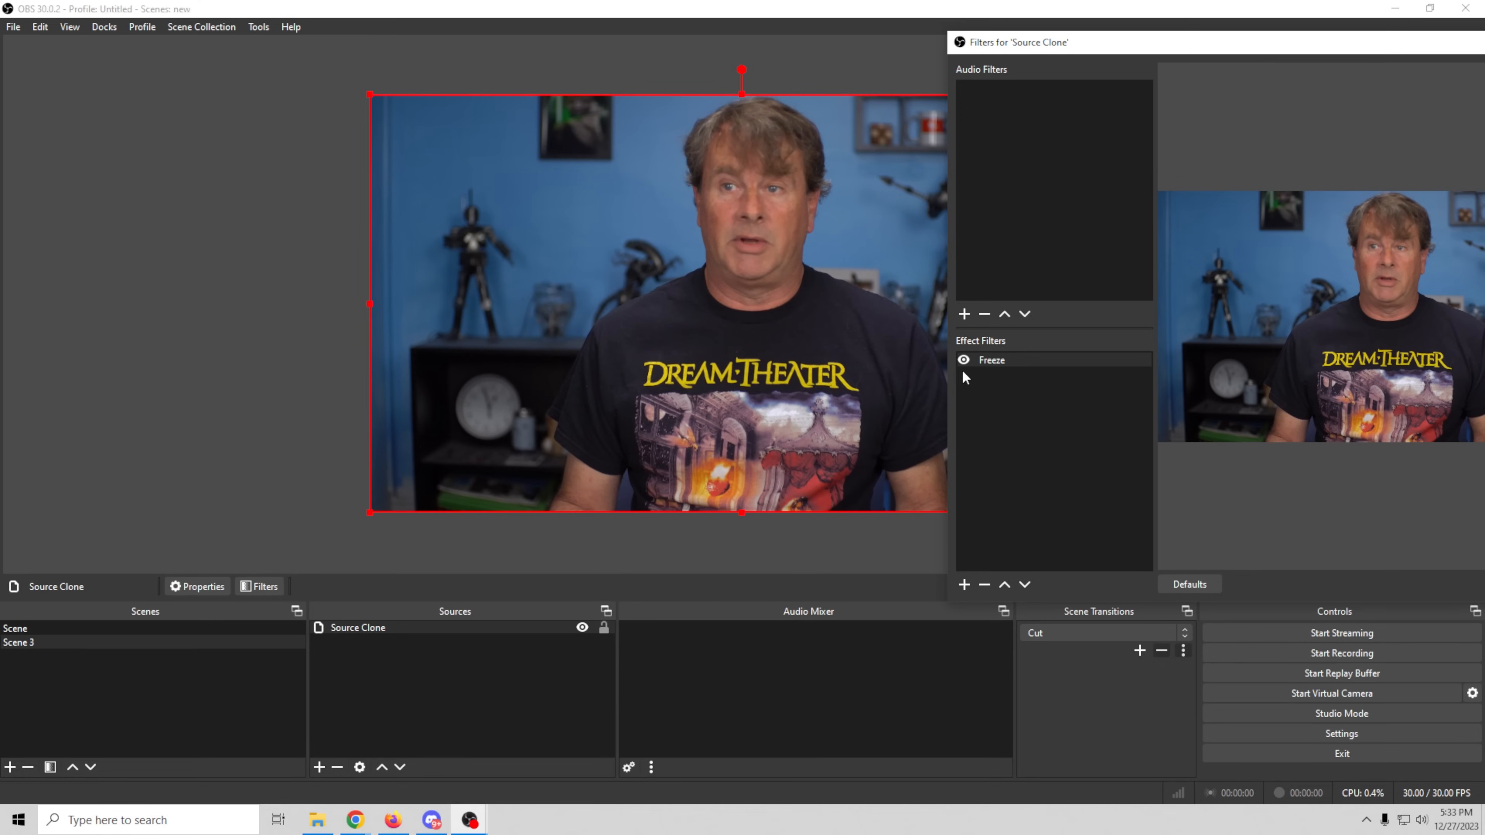
click(964, 361)
drag(1200, 52, 836, 147)
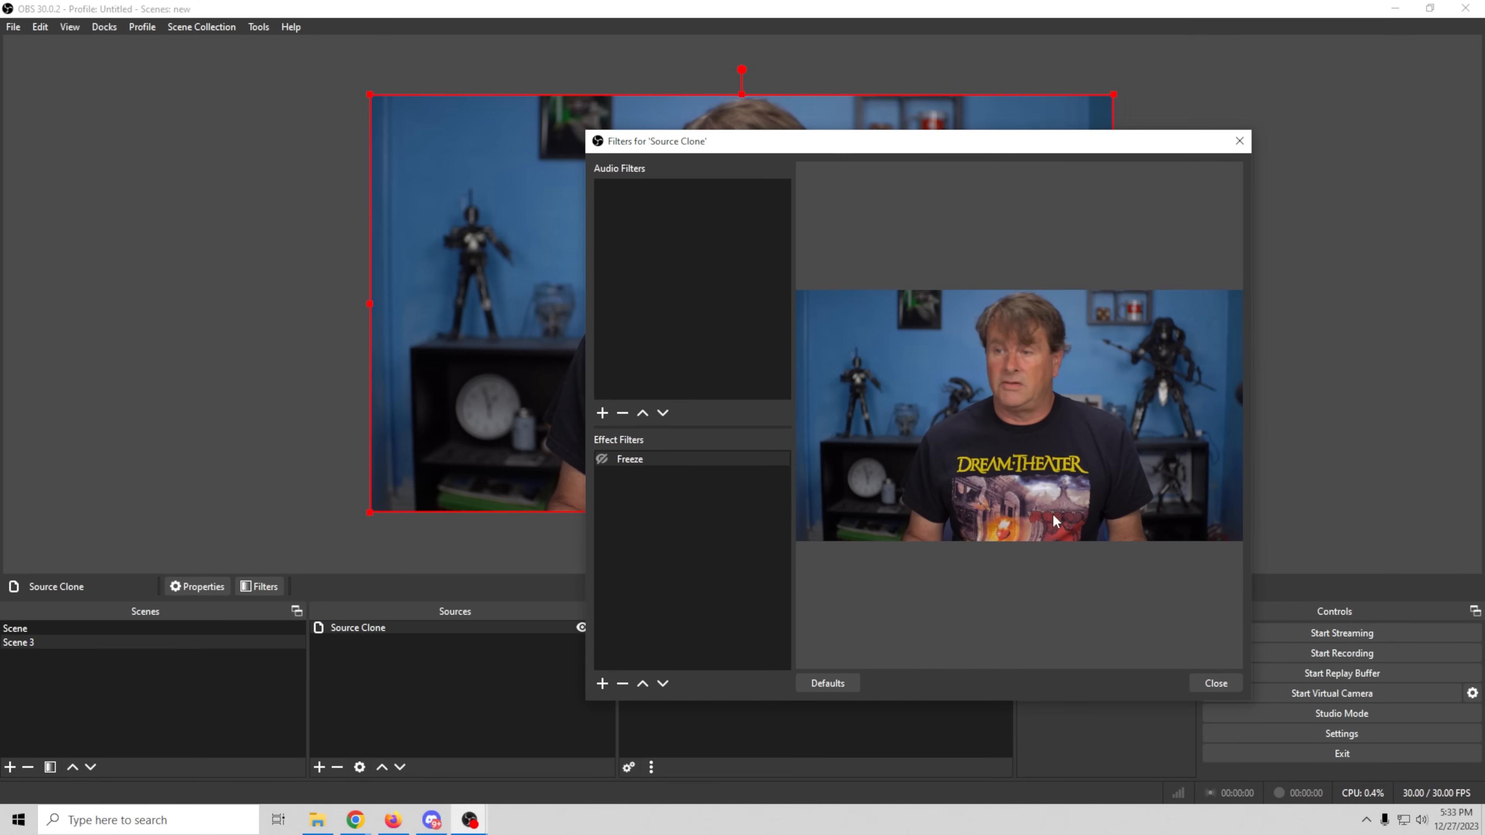
click(1216, 682)
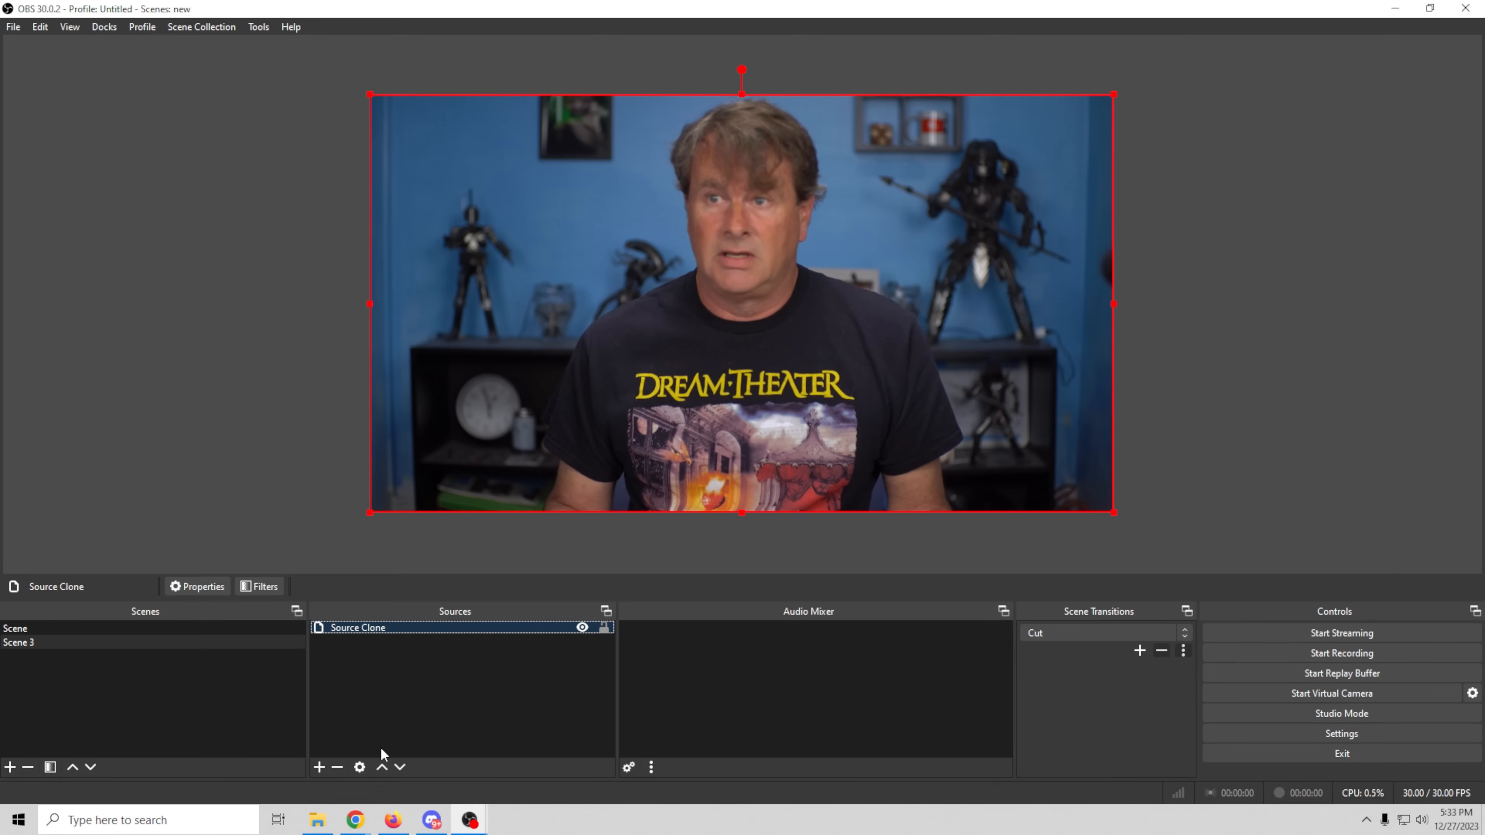
Add a Text (GDI+) source reading MORON to Scene 3 over the lower middle of the clone
click(318, 768)
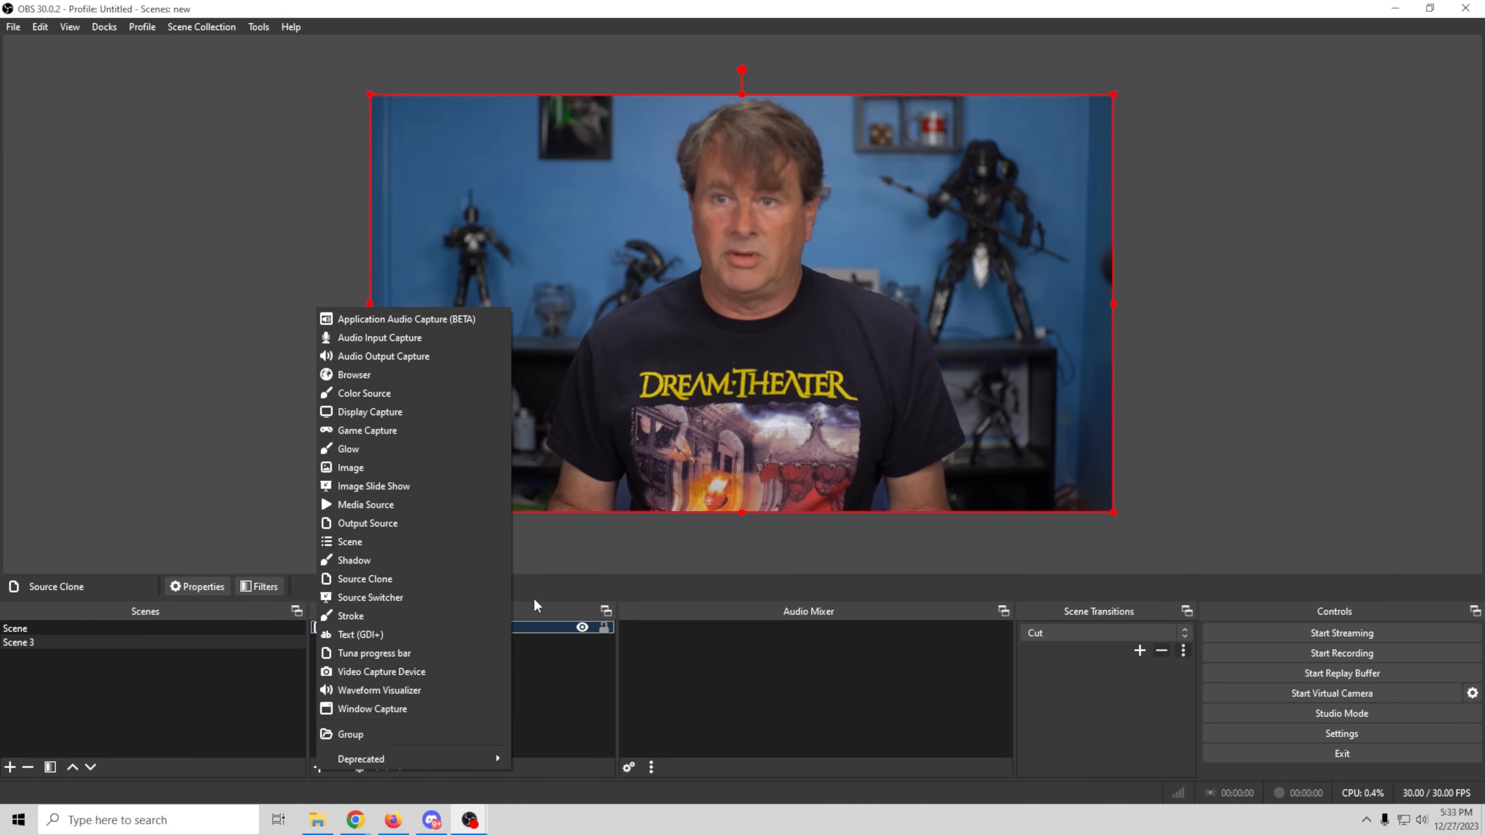
click(368, 631)
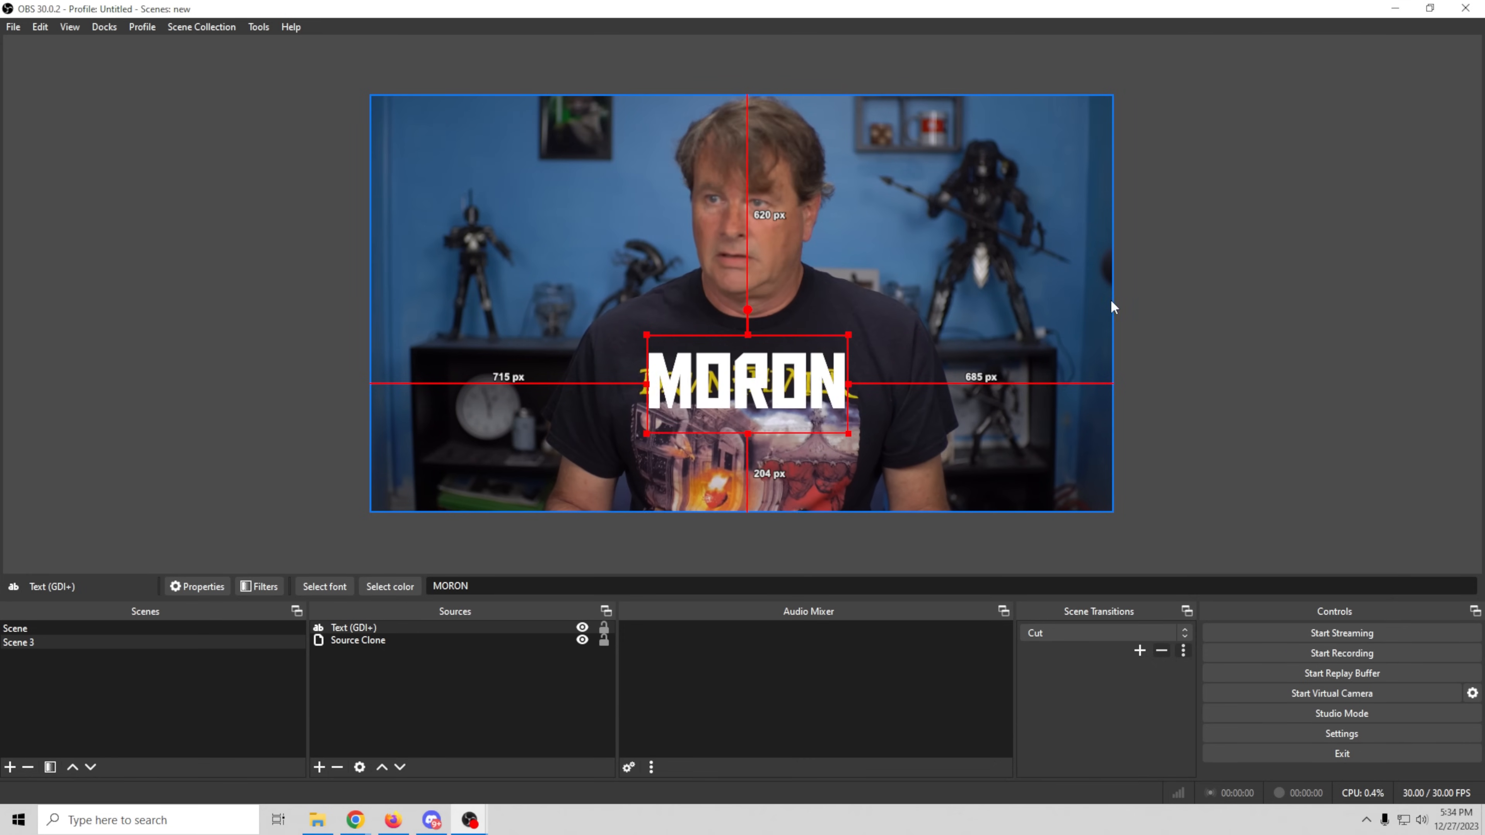
Crop the Source Clone by about 364 px right, 212 px bottom and 393 px left, and recentre it with MORON over its lower part
click(1045, 318)
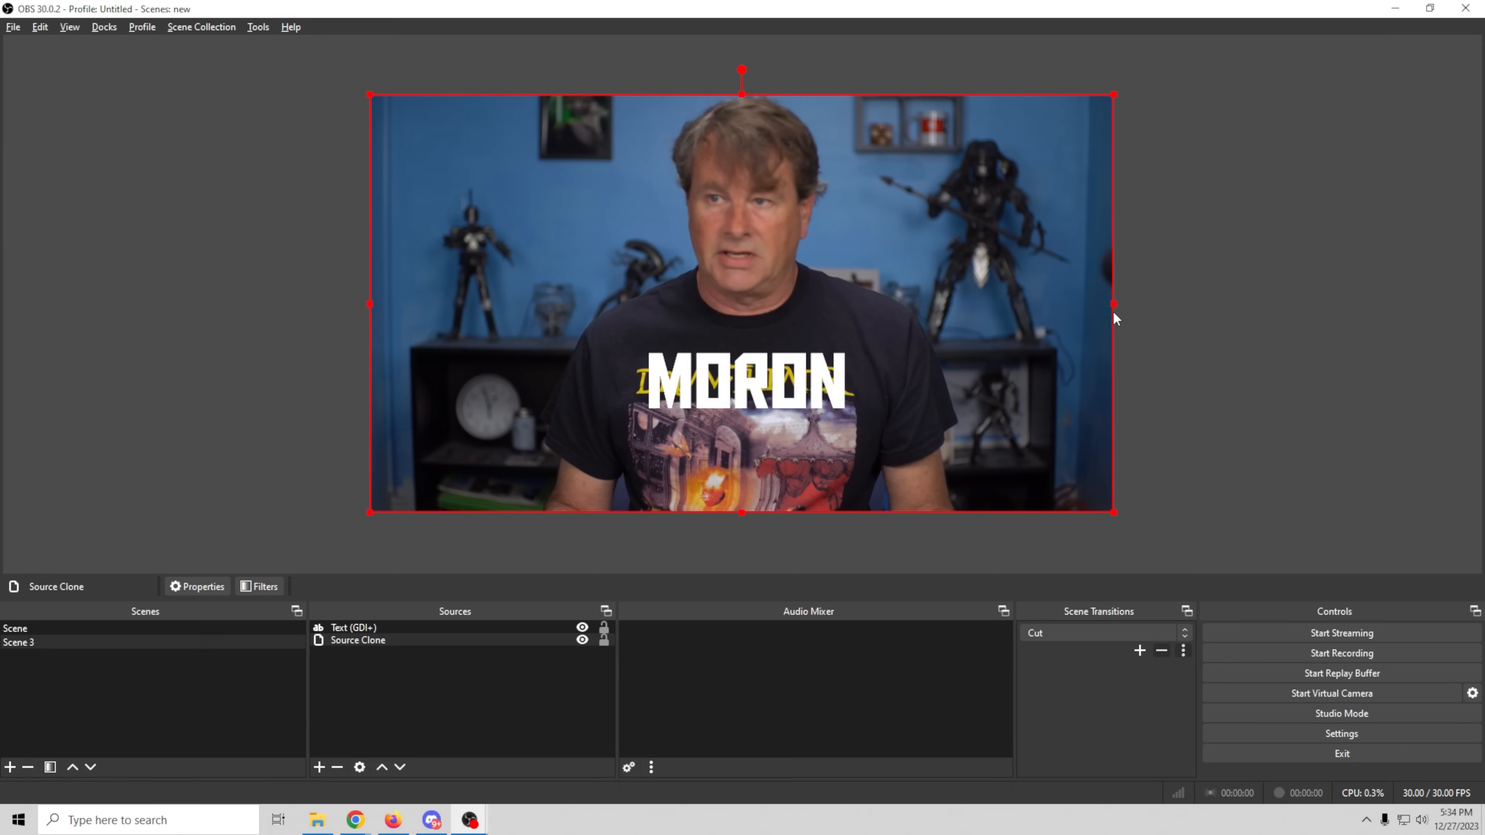
drag(1117, 302, 975, 307)
drag(976, 512, 972, 431)
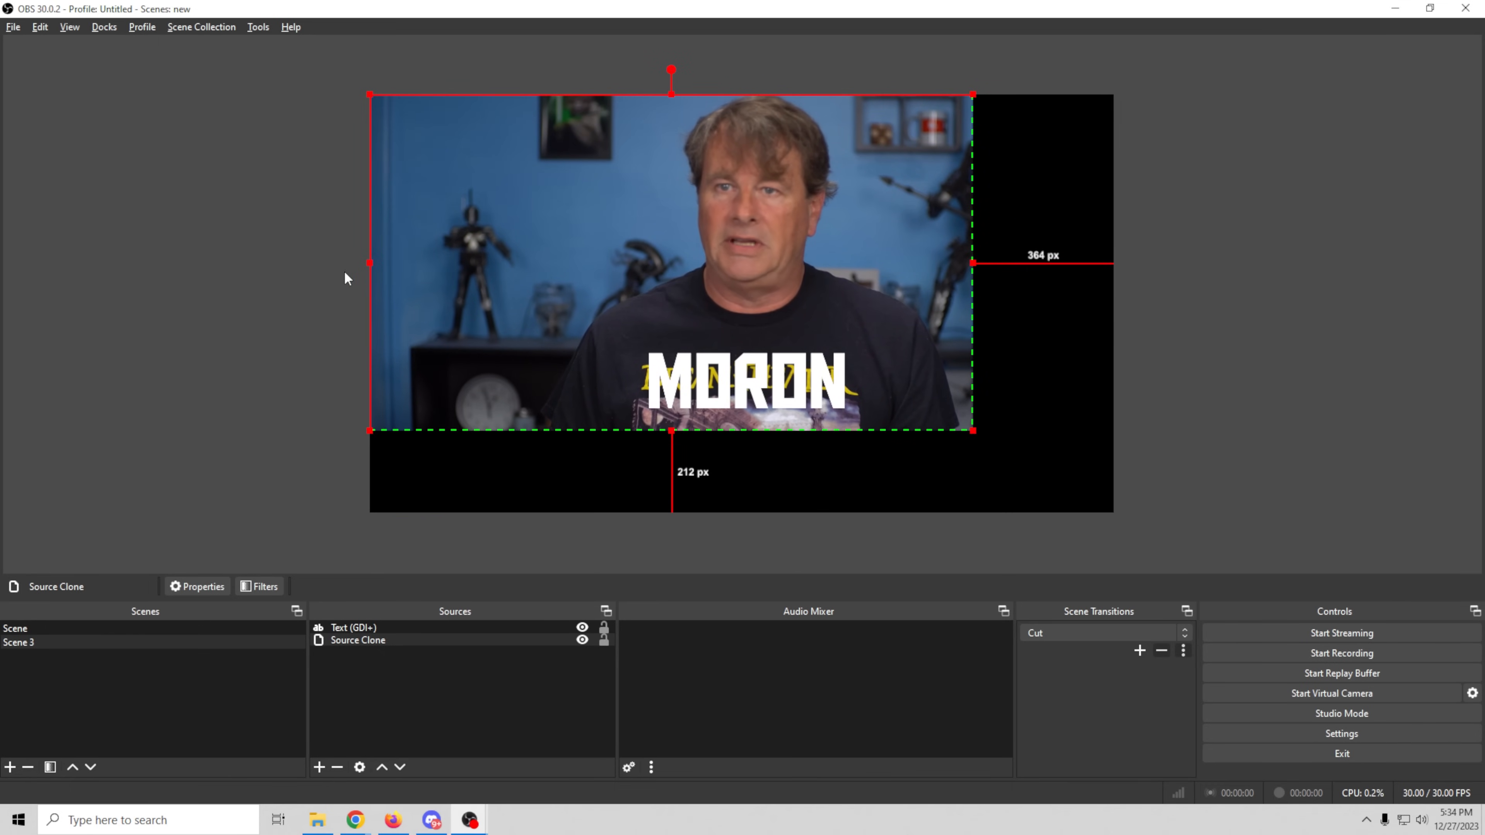
drag(370, 261, 522, 279)
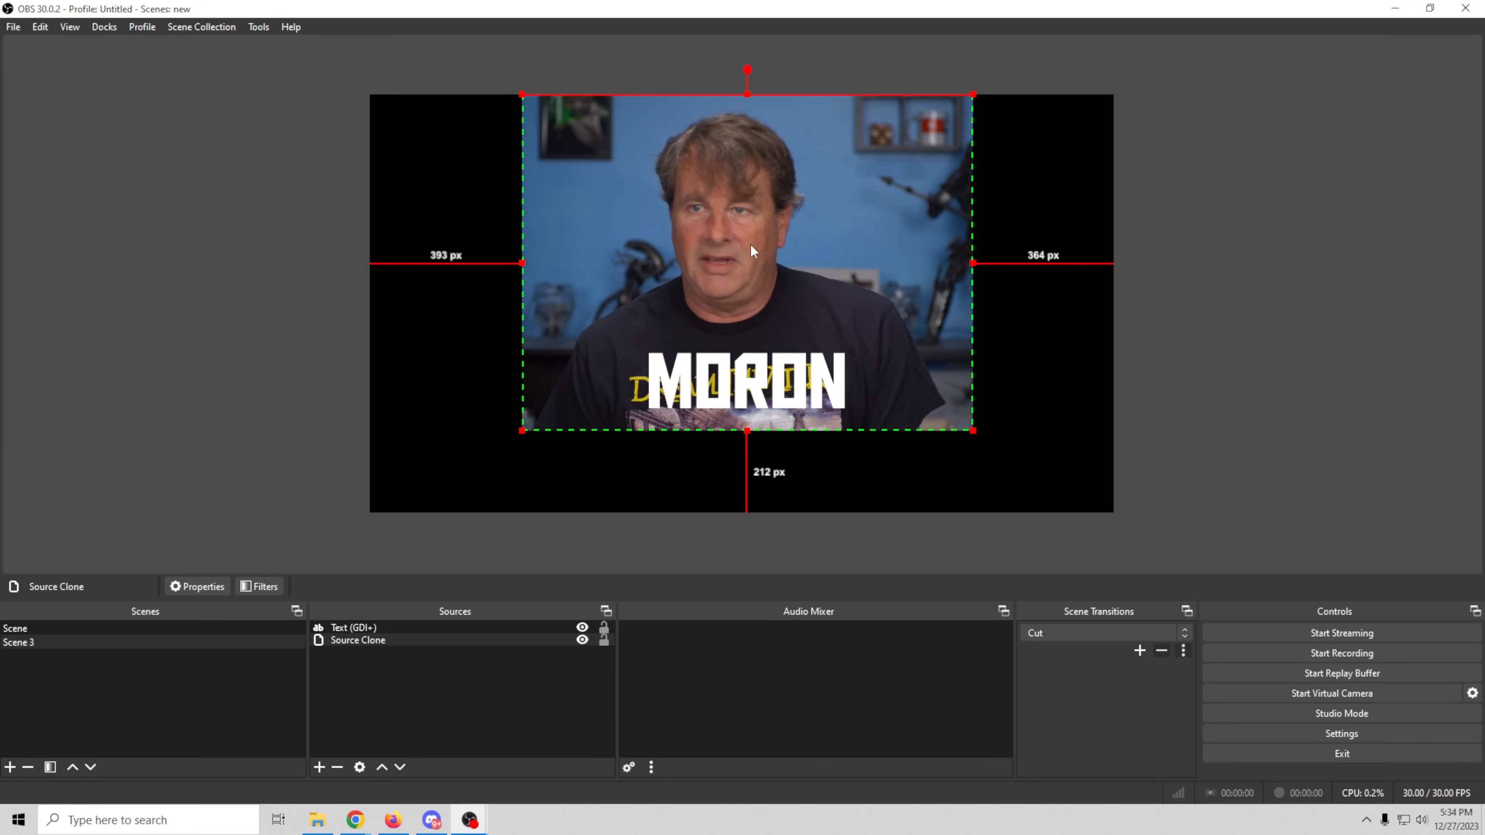
drag(749, 244, 742, 282)
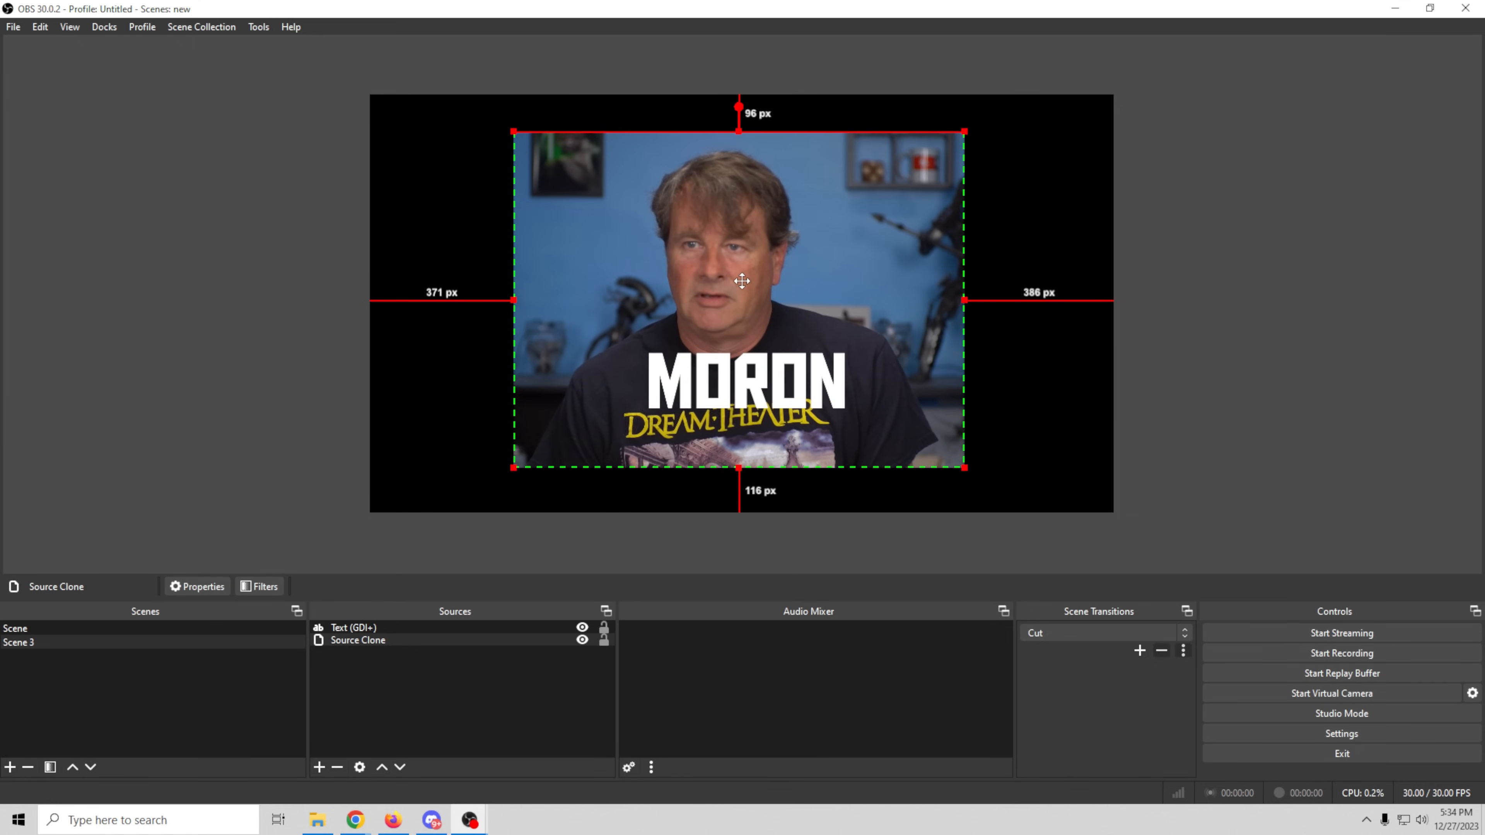
drag(750, 384, 730, 419)
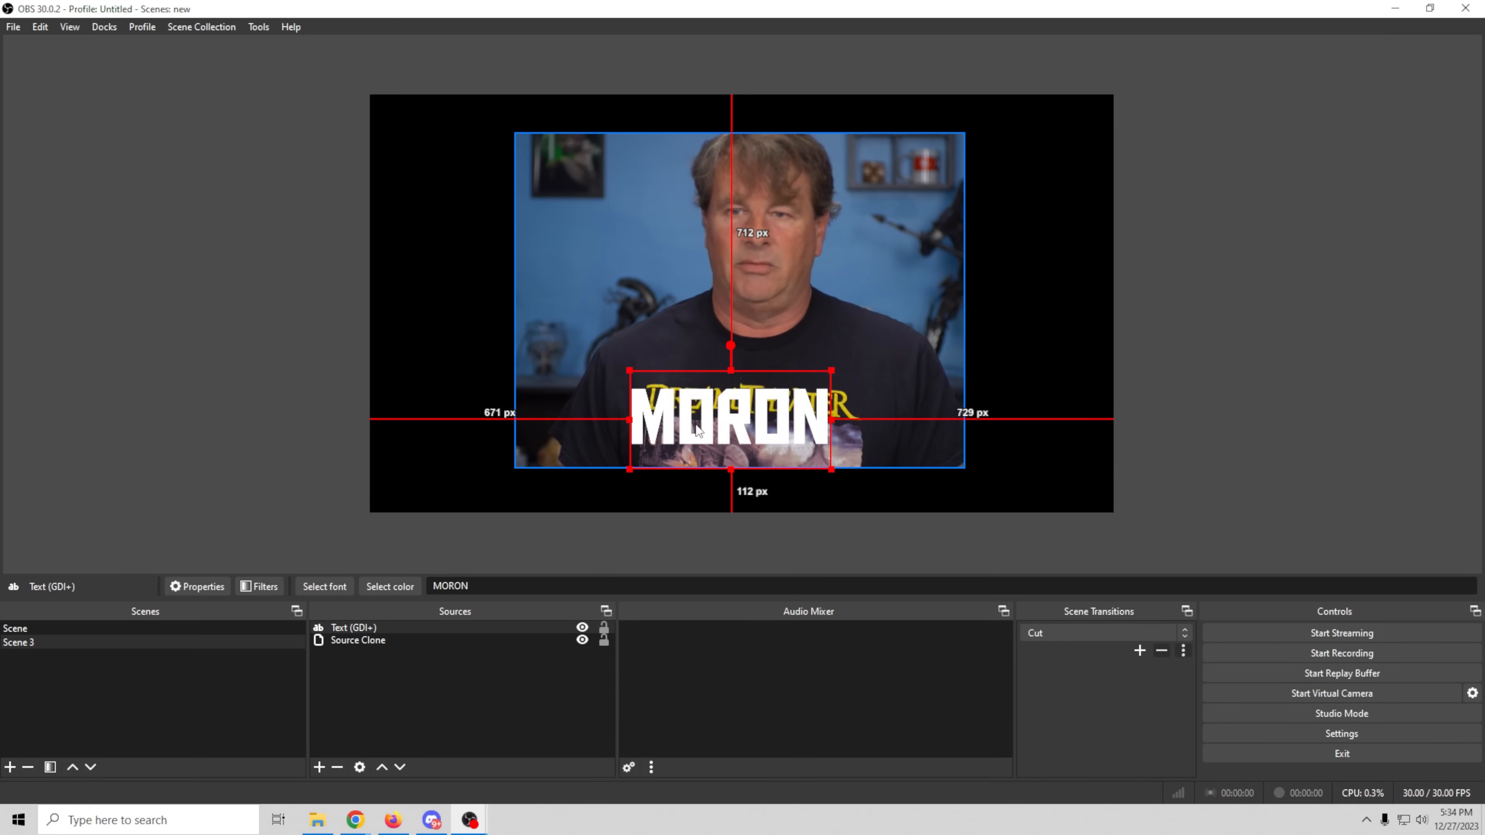
Test freezing and unfreezing the cropped Source Clone beneath the text, leaving the Freeze filter disabled and its filters window closed
right_click(407, 640)
click(444, 609)
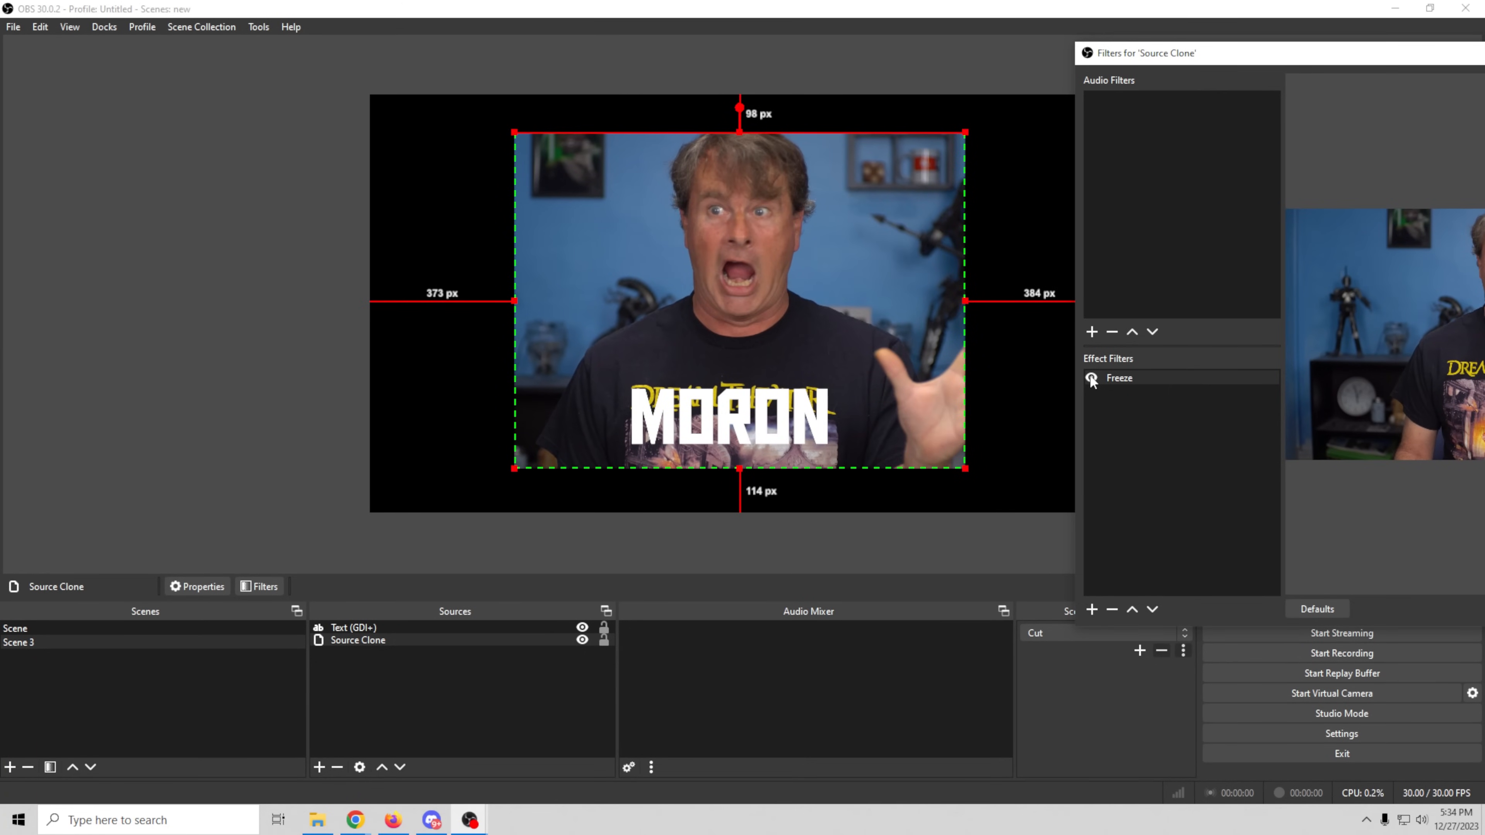
click(1091, 379)
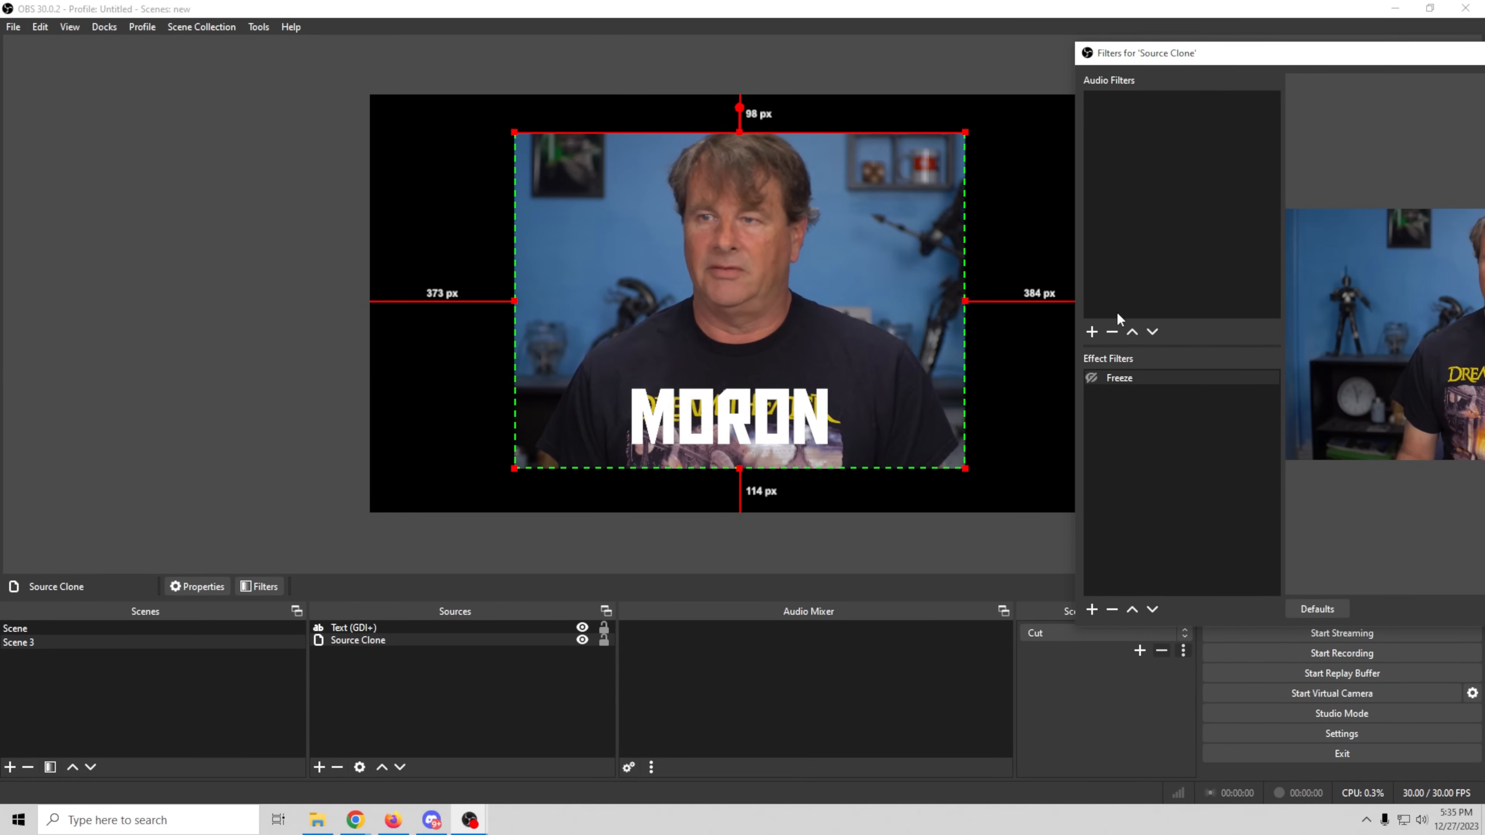
drag(1260, 62, 662, 194)
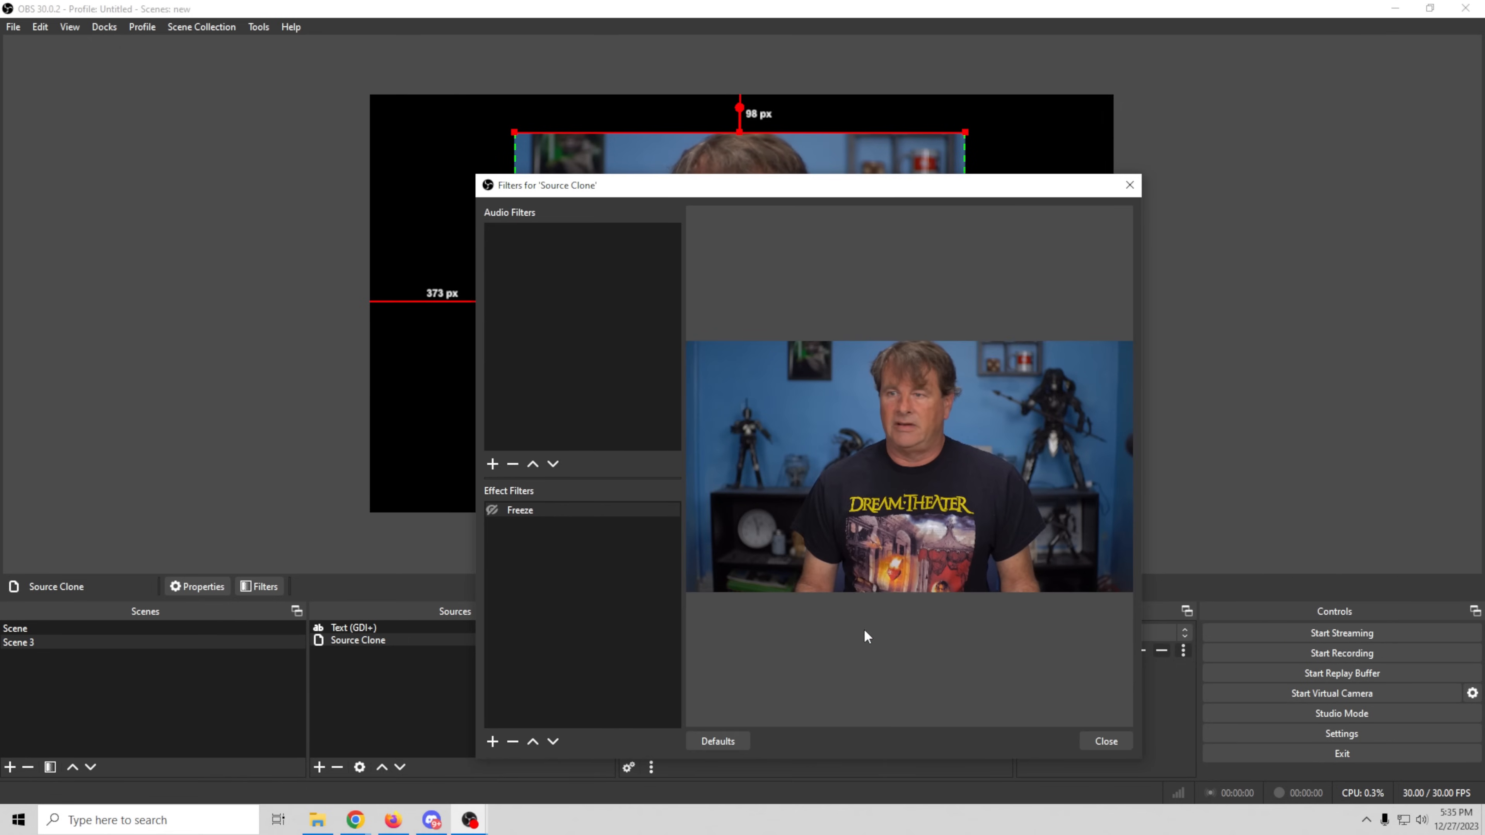
click(1105, 741)
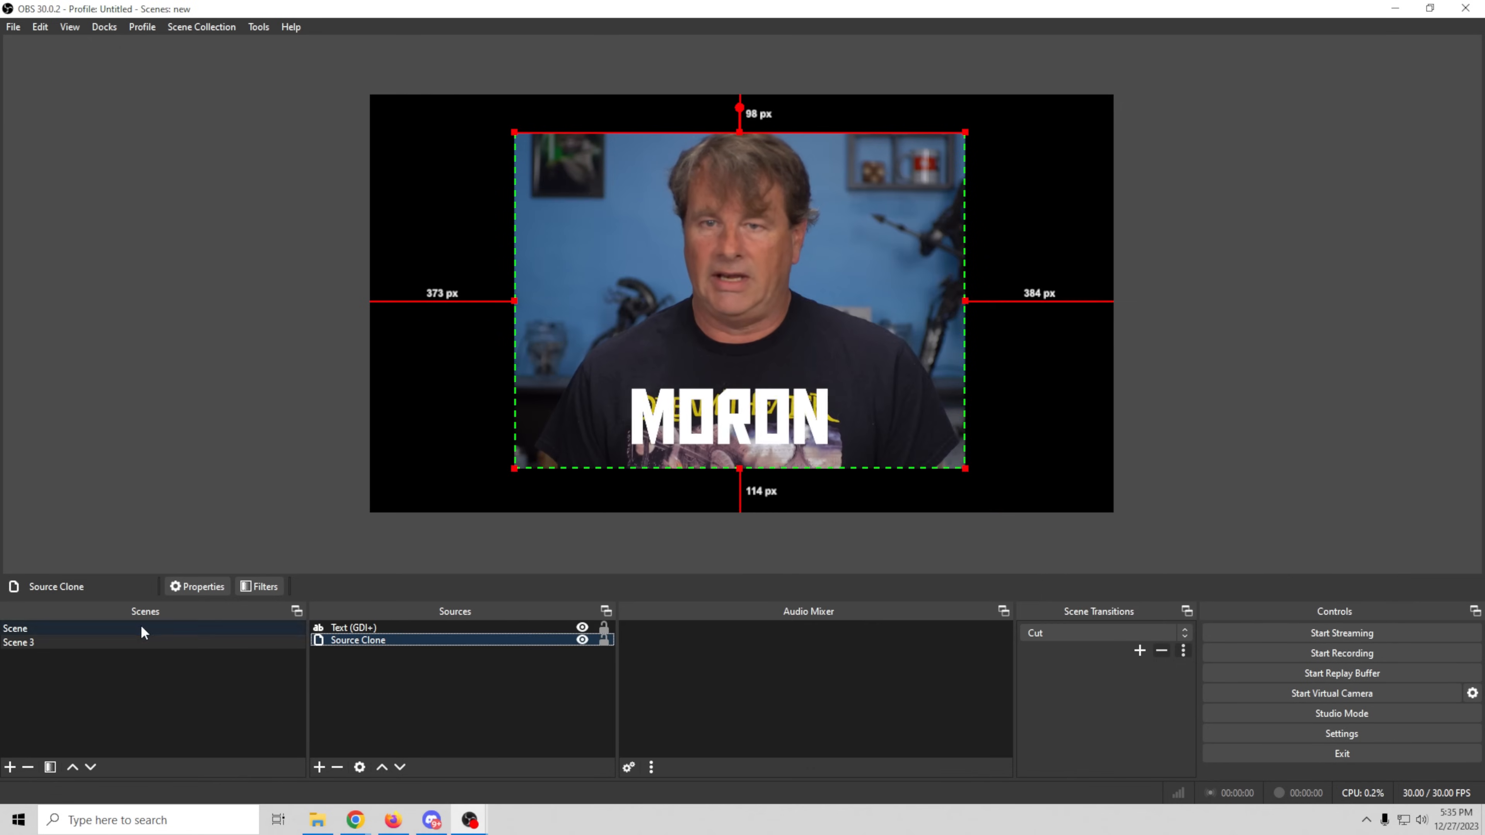
Add the existing Scene 3 as a source in Scene and shrink it to about half size in the canvas's upper left
click(140, 628)
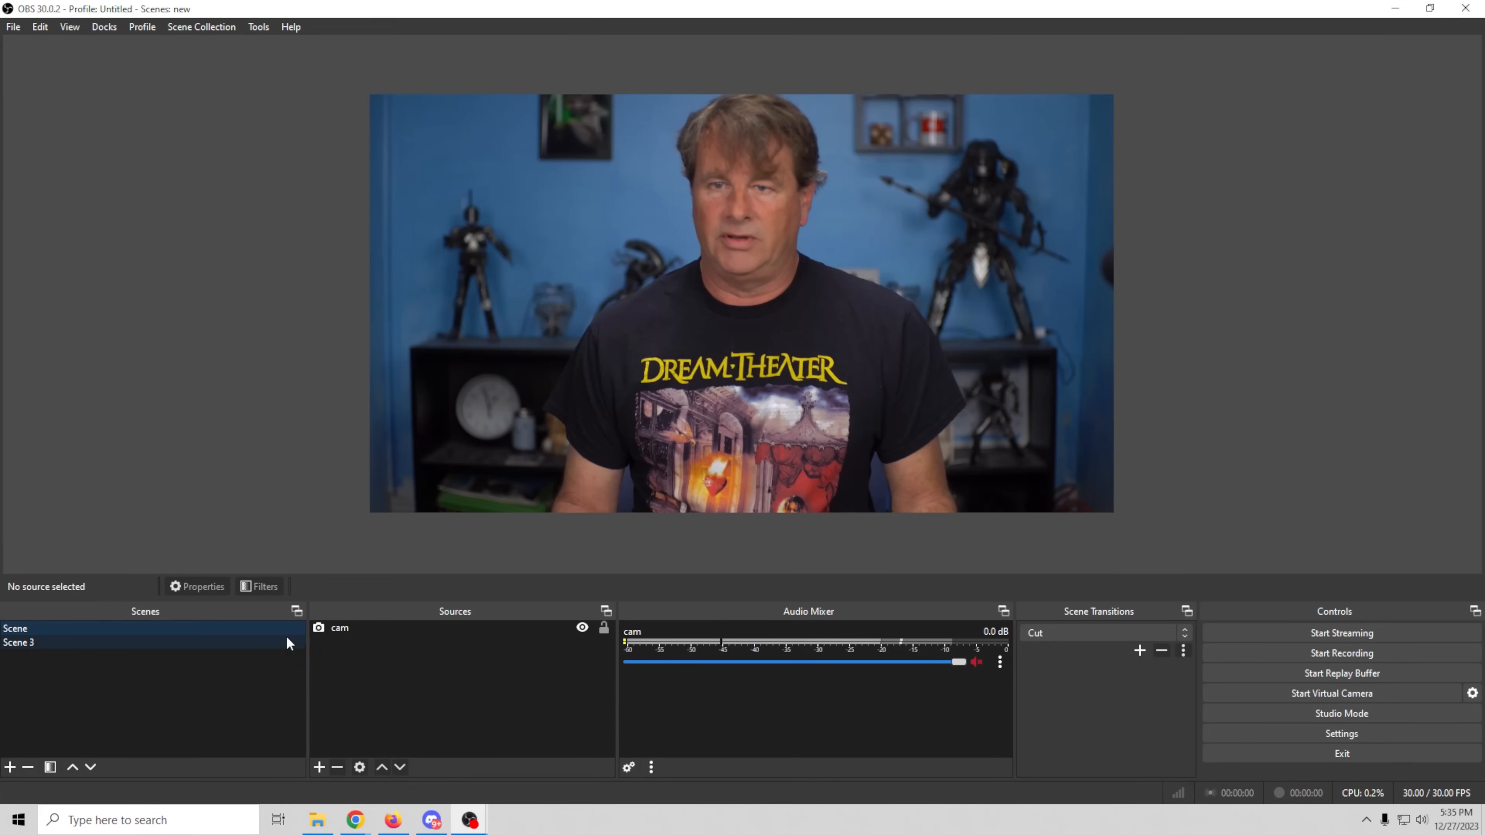
click(318, 767)
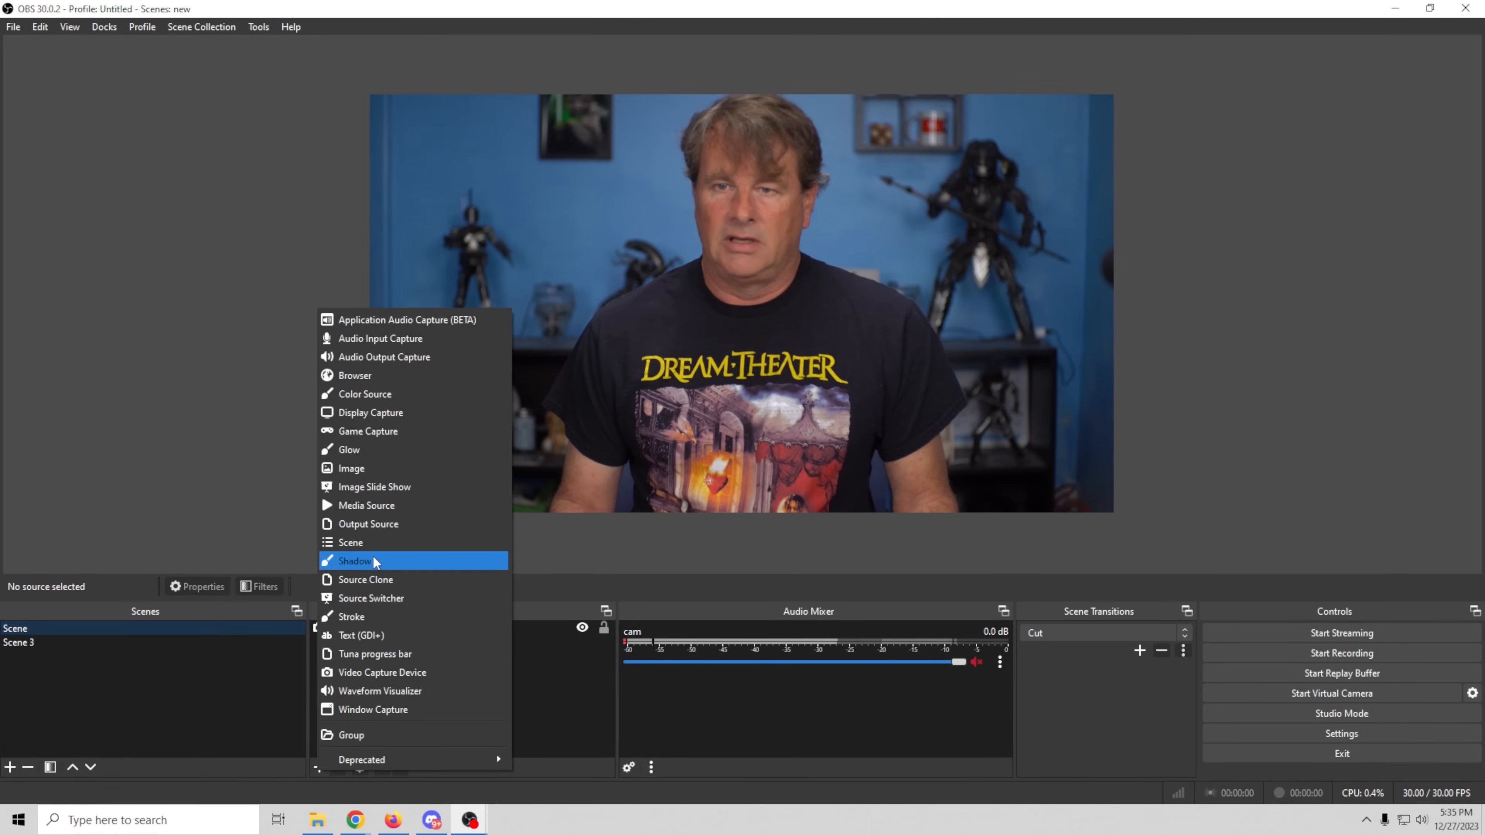
click(364, 541)
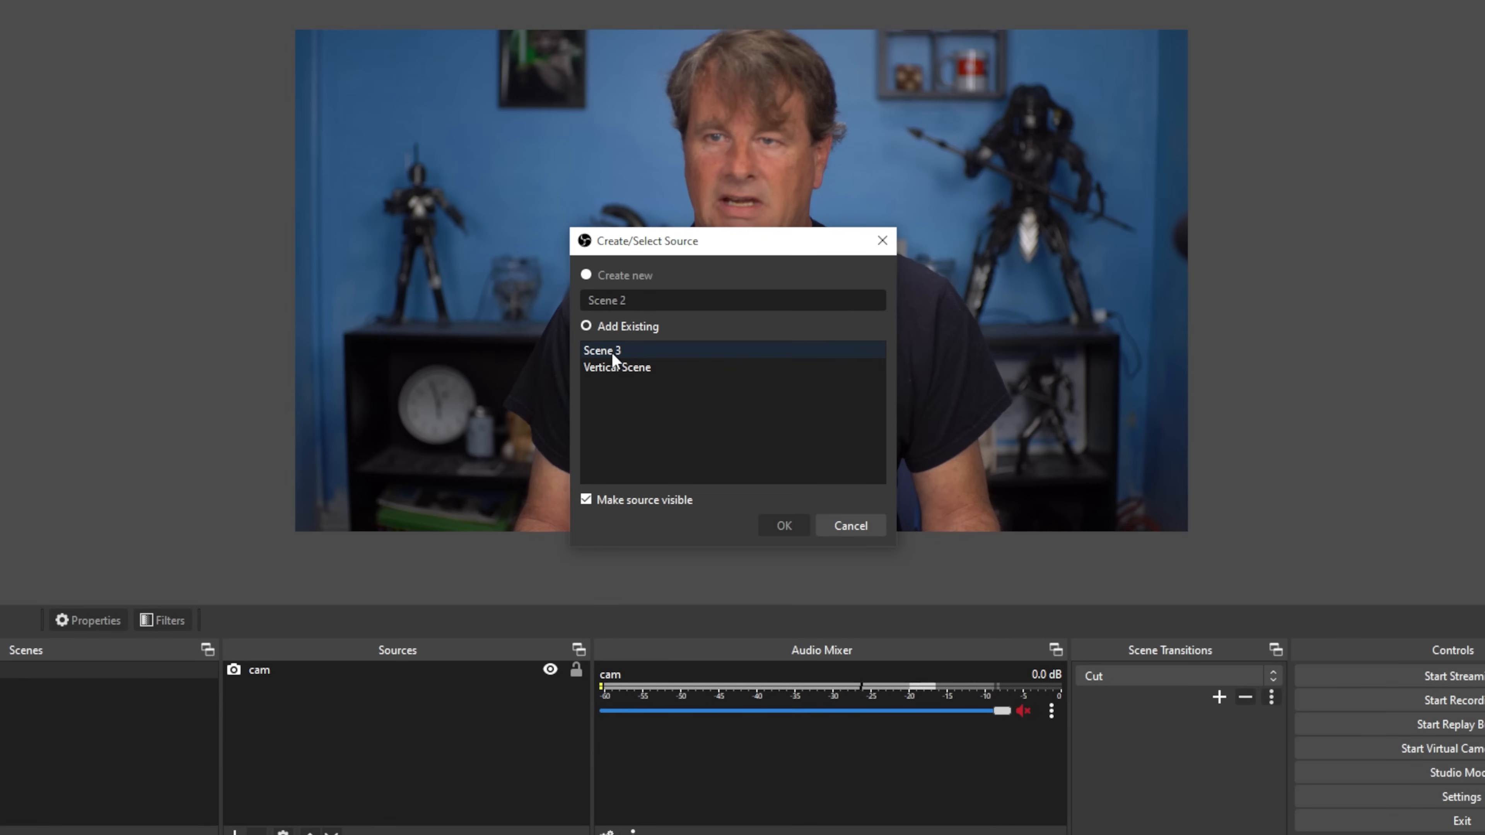
click(605, 351)
click(790, 526)
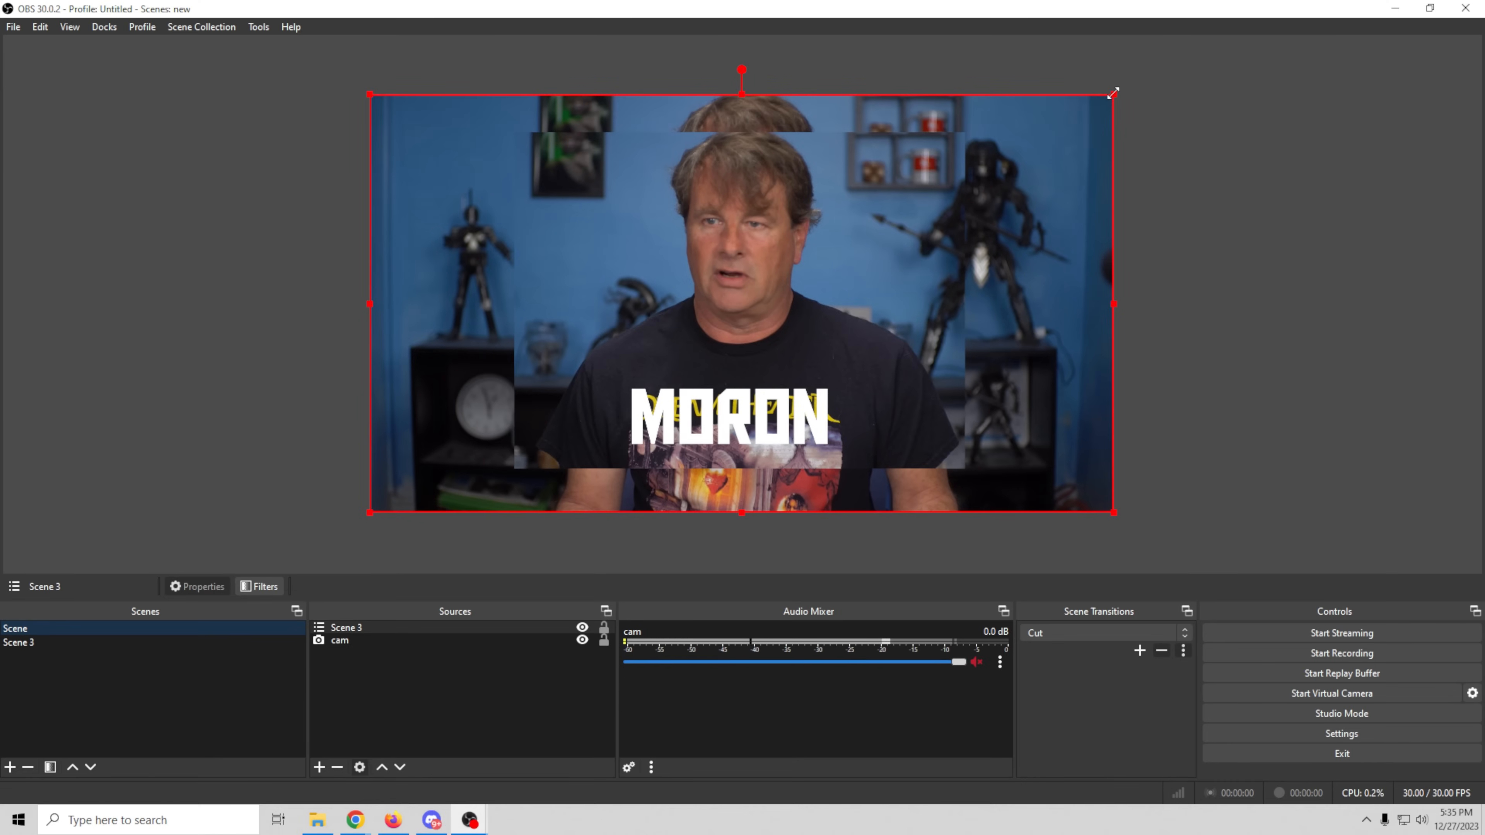
drag(1185, 30, 604, 323)
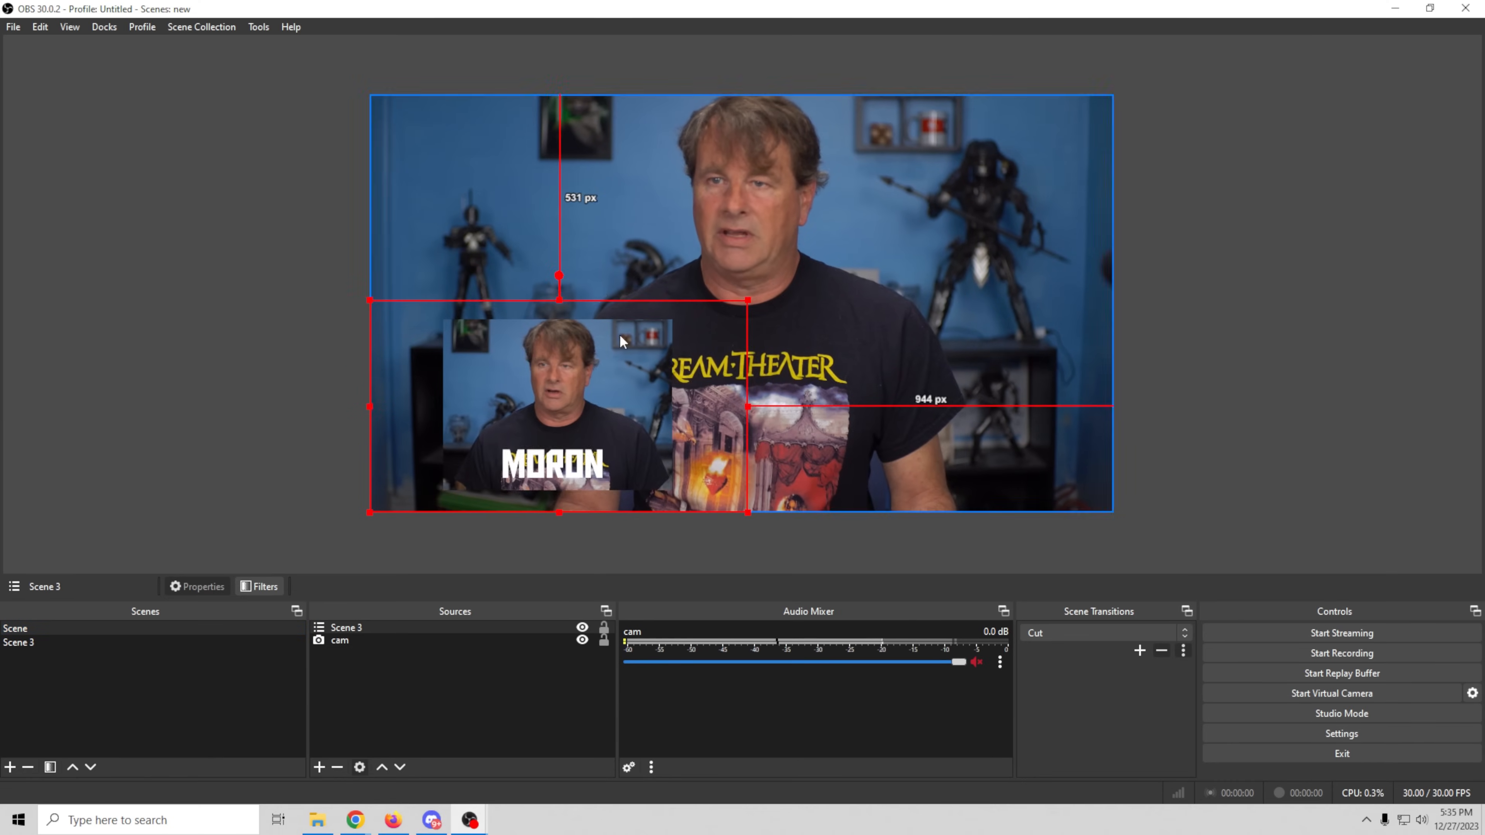
drag(605, 428, 586, 232)
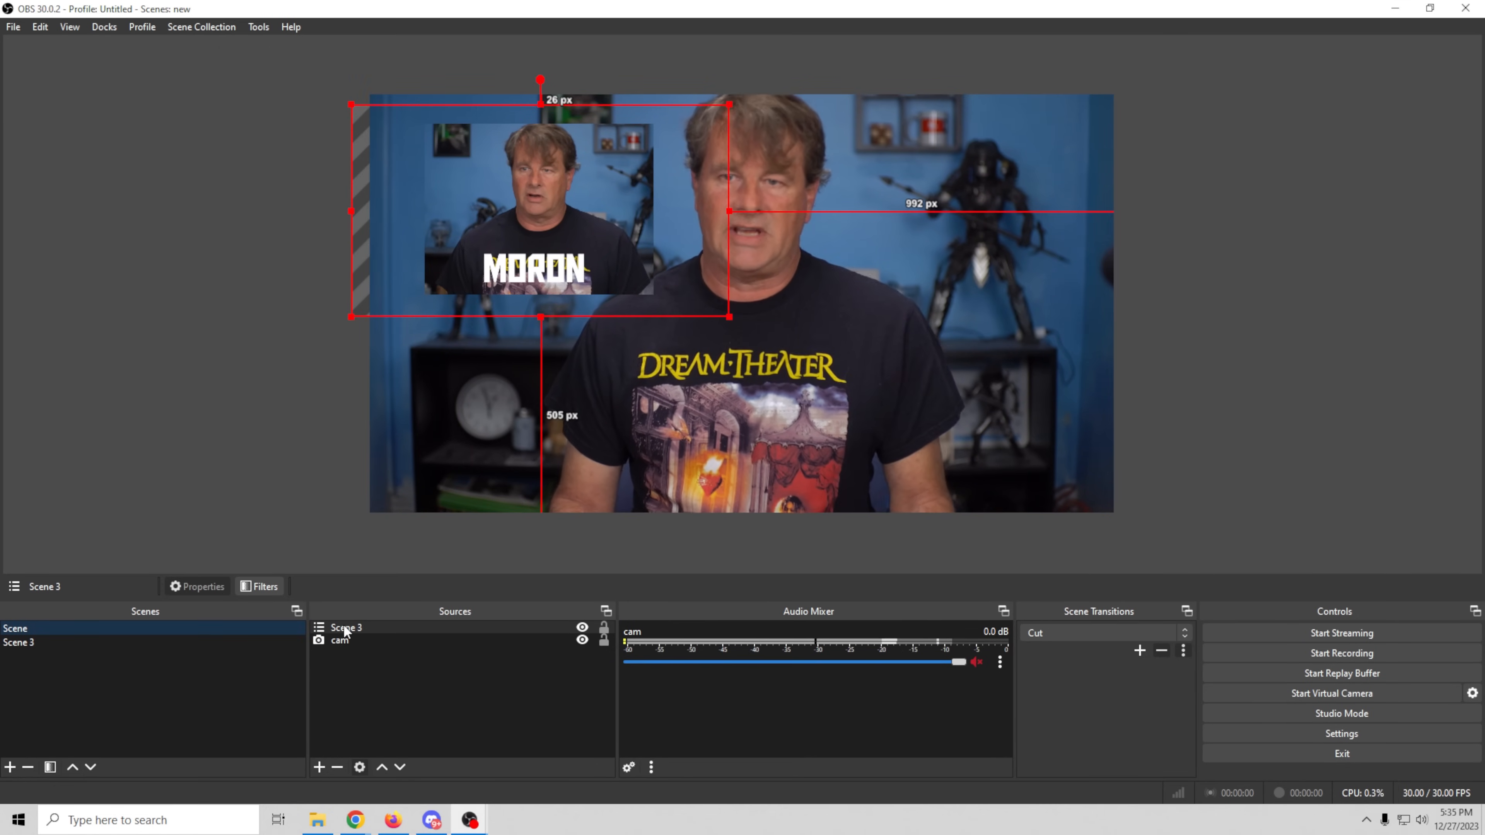
Add a Stroke effect filter with its default name to the Scene 3 source
right_click(345, 630)
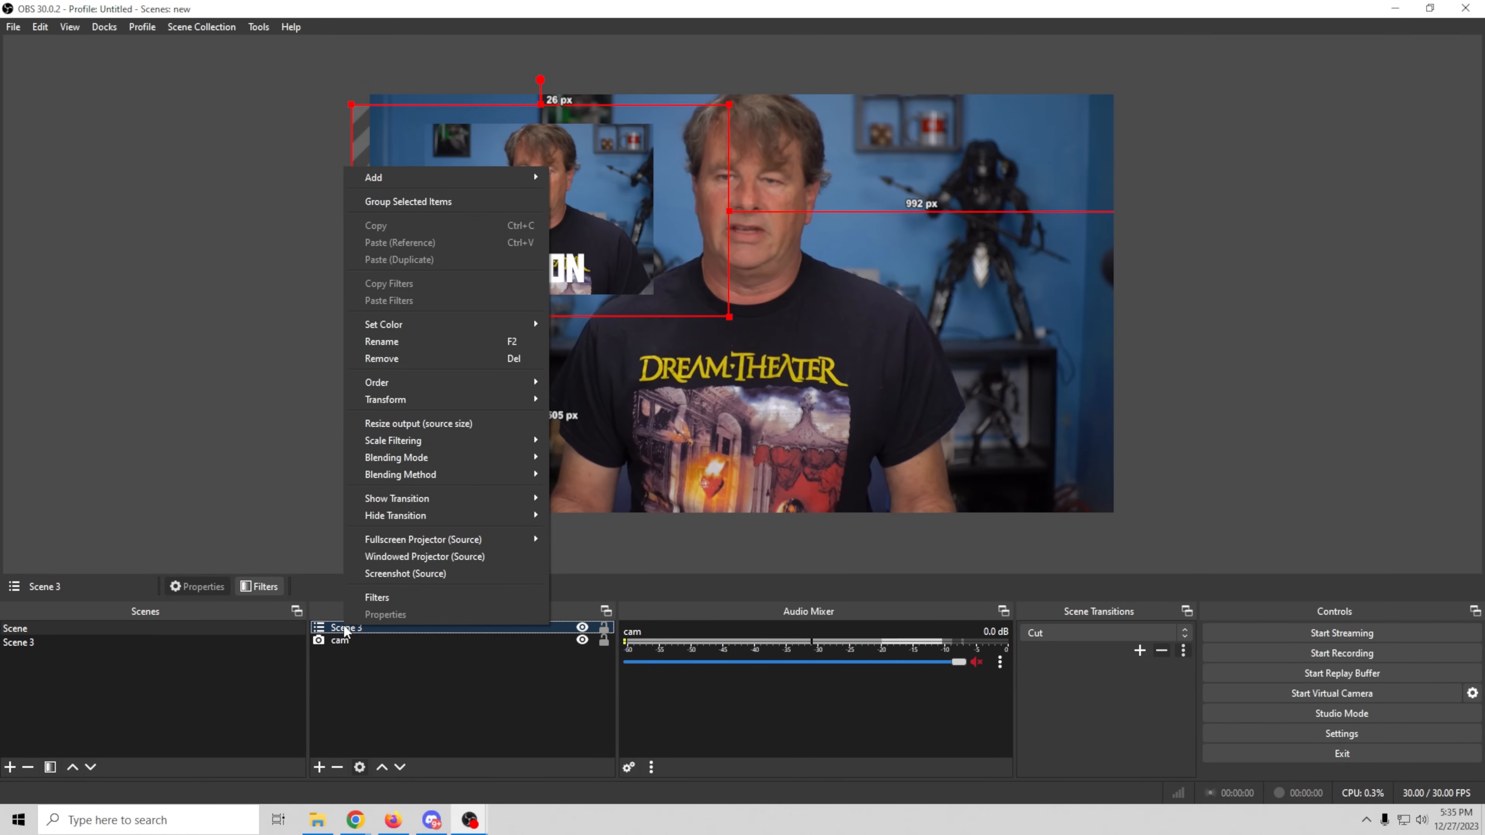
click(432, 597)
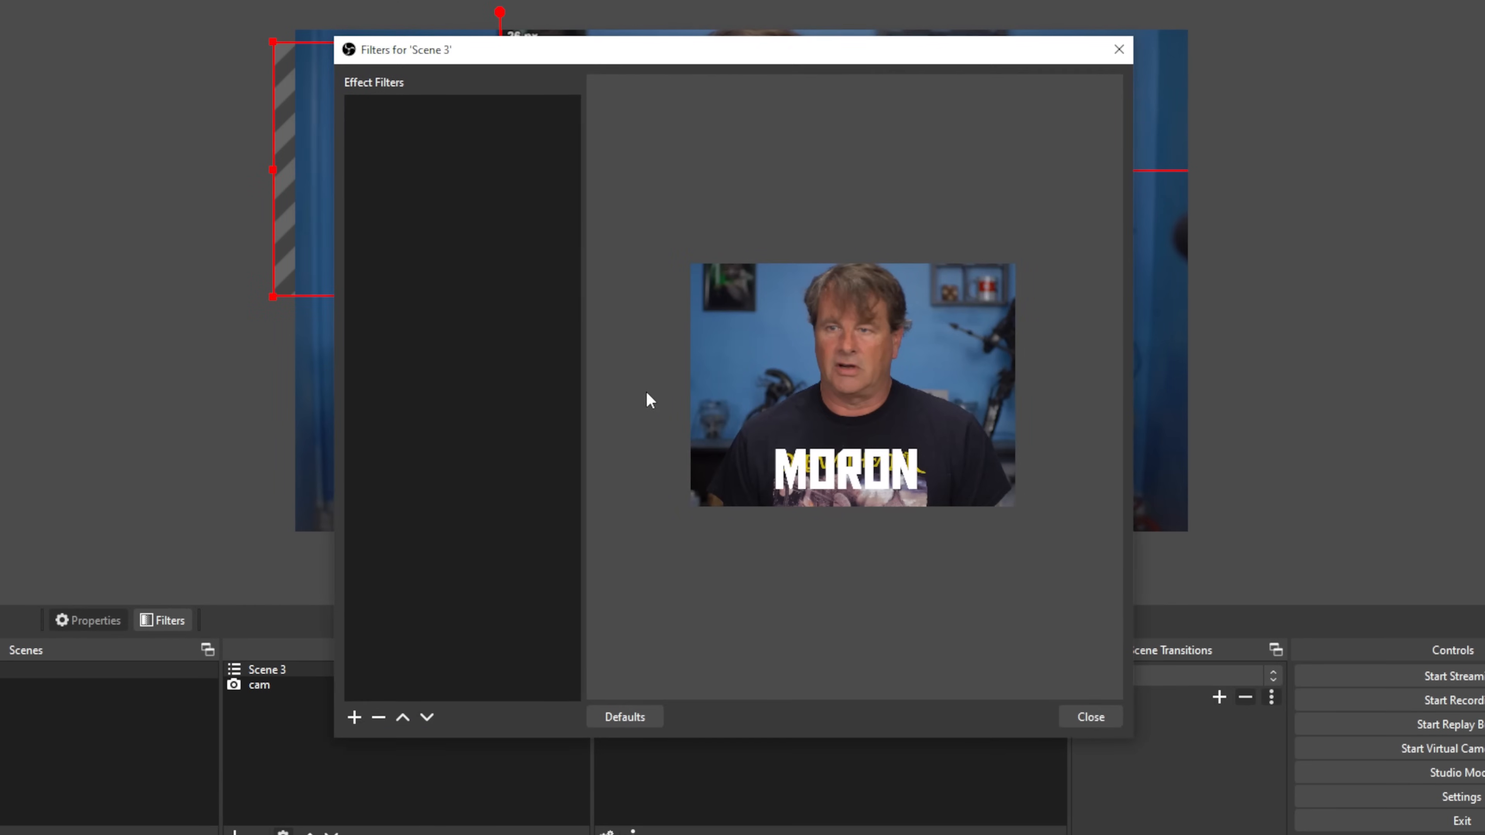
click(357, 718)
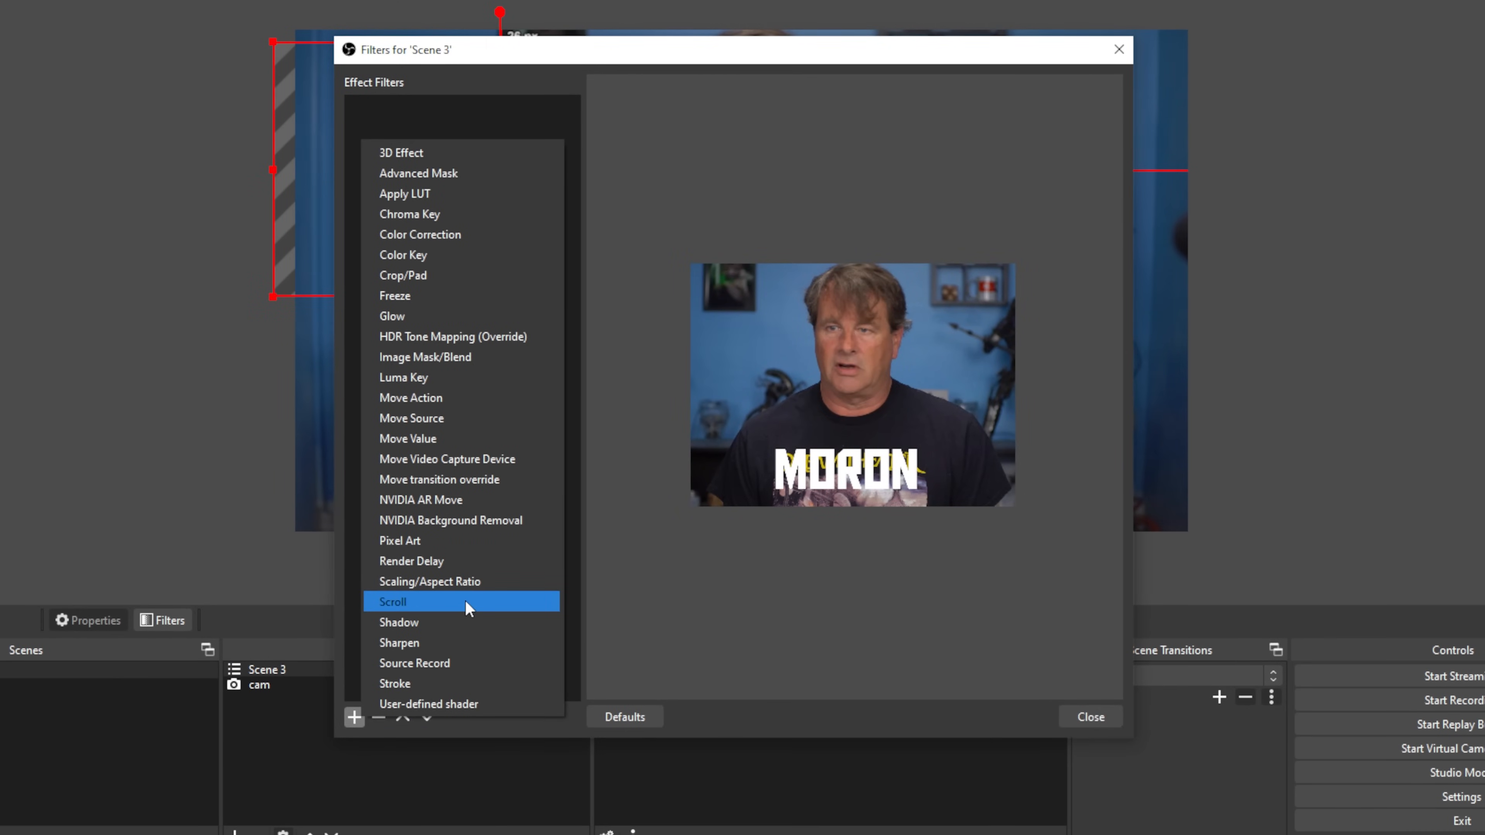
click(465, 683)
click(685, 417)
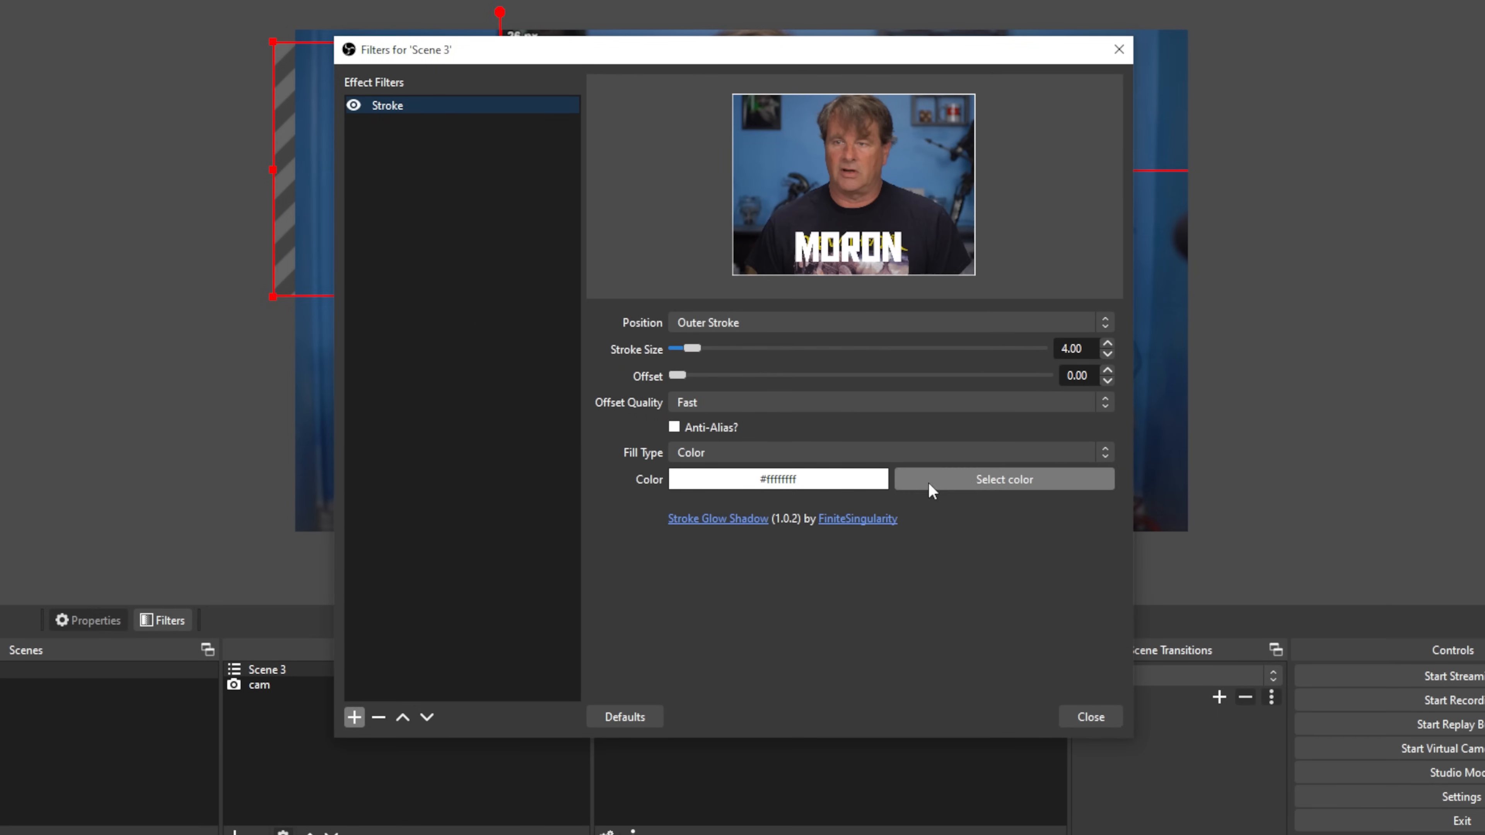
Set the Stroke filter's color to black (#ff000000) and its Stroke Size to 42
click(996, 477)
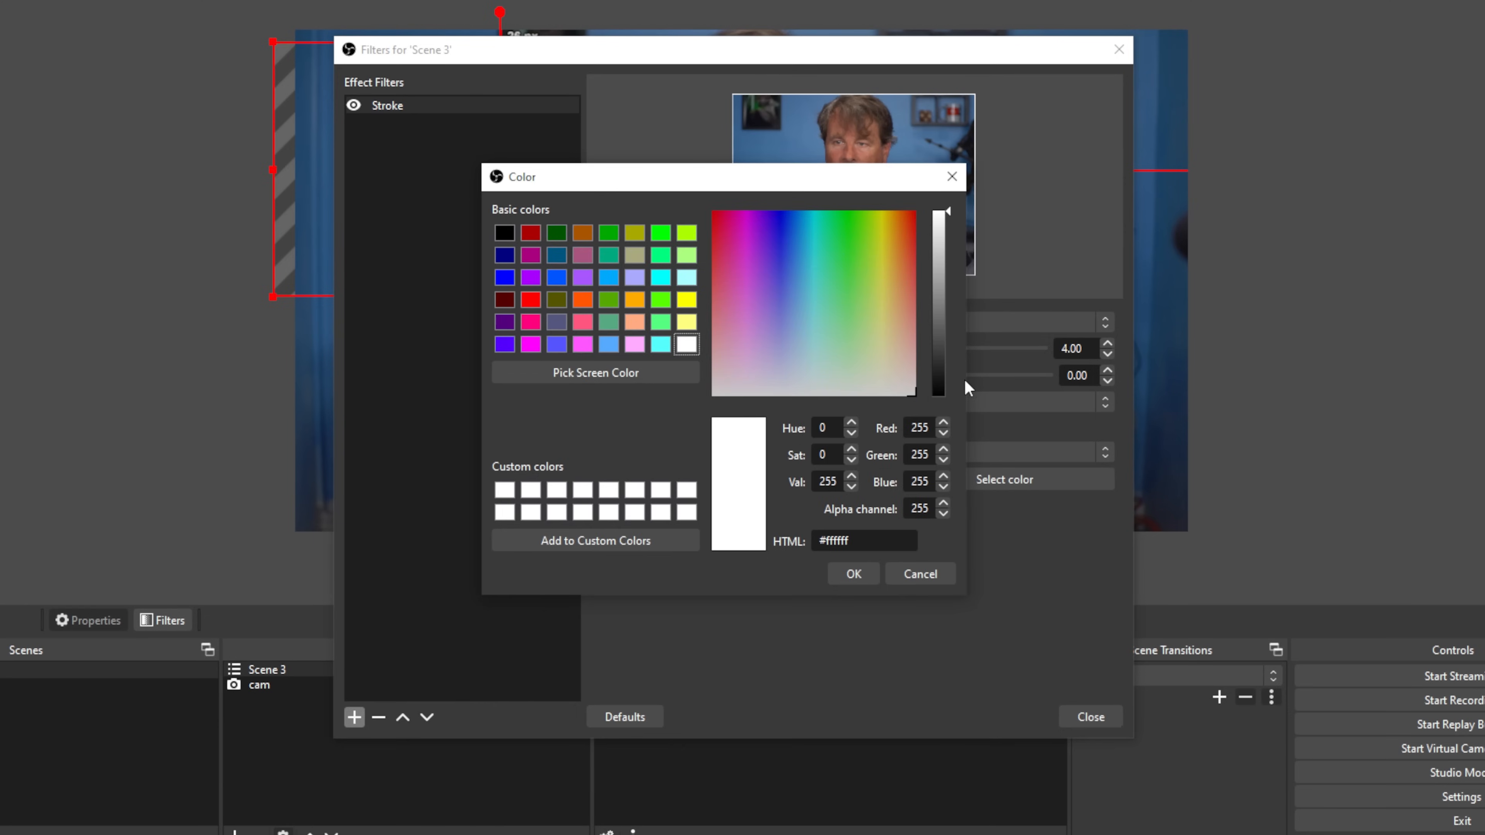
drag(938, 384, 934, 411)
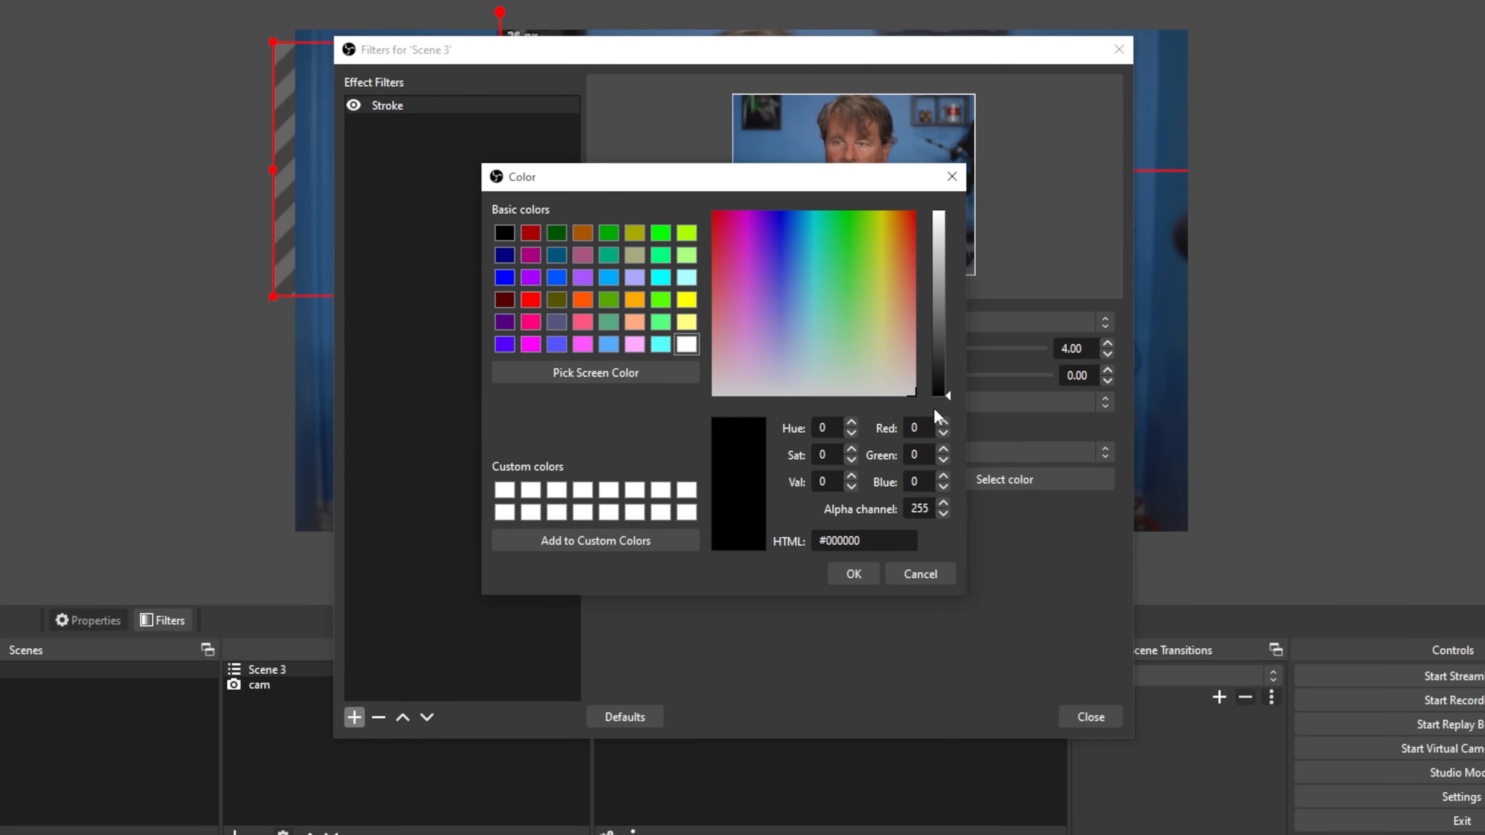
click(855, 574)
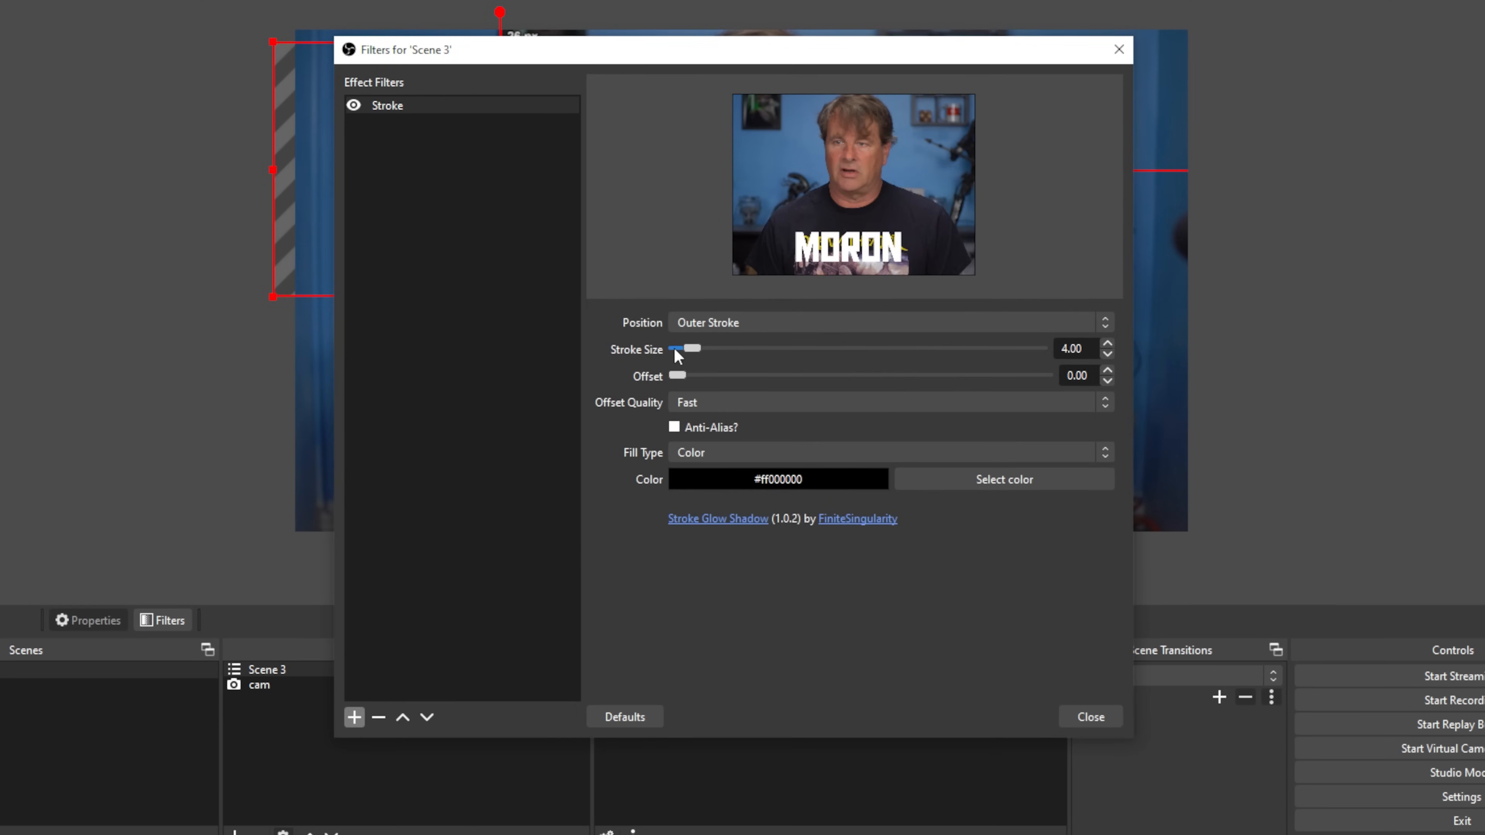
drag(689, 346, 825, 379)
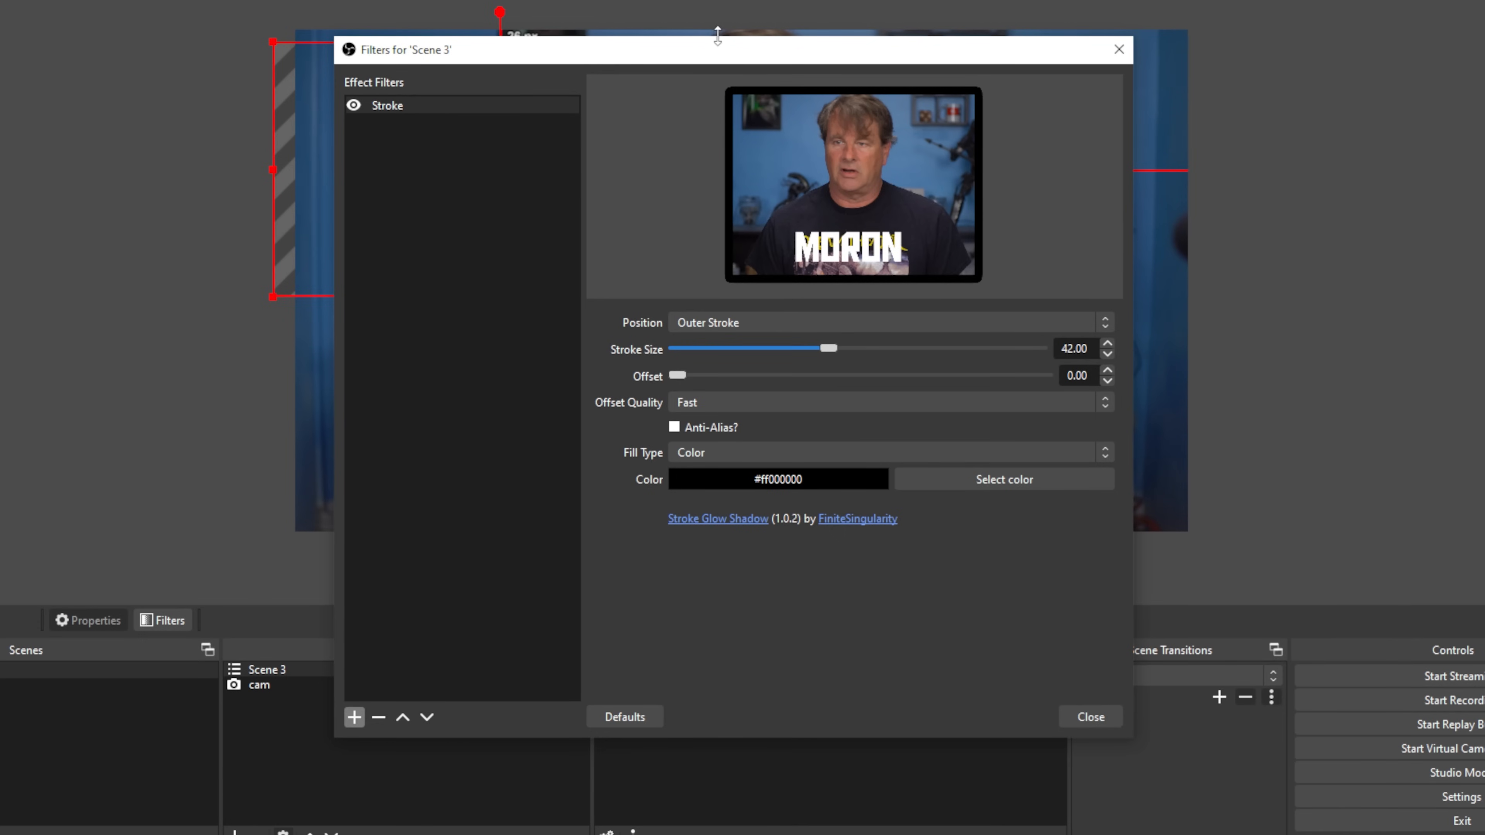
Add a 3D Effect filter with its default name to the Scene 3 source, alongside the Stroke filter
drag(719, 57, 1138, 29)
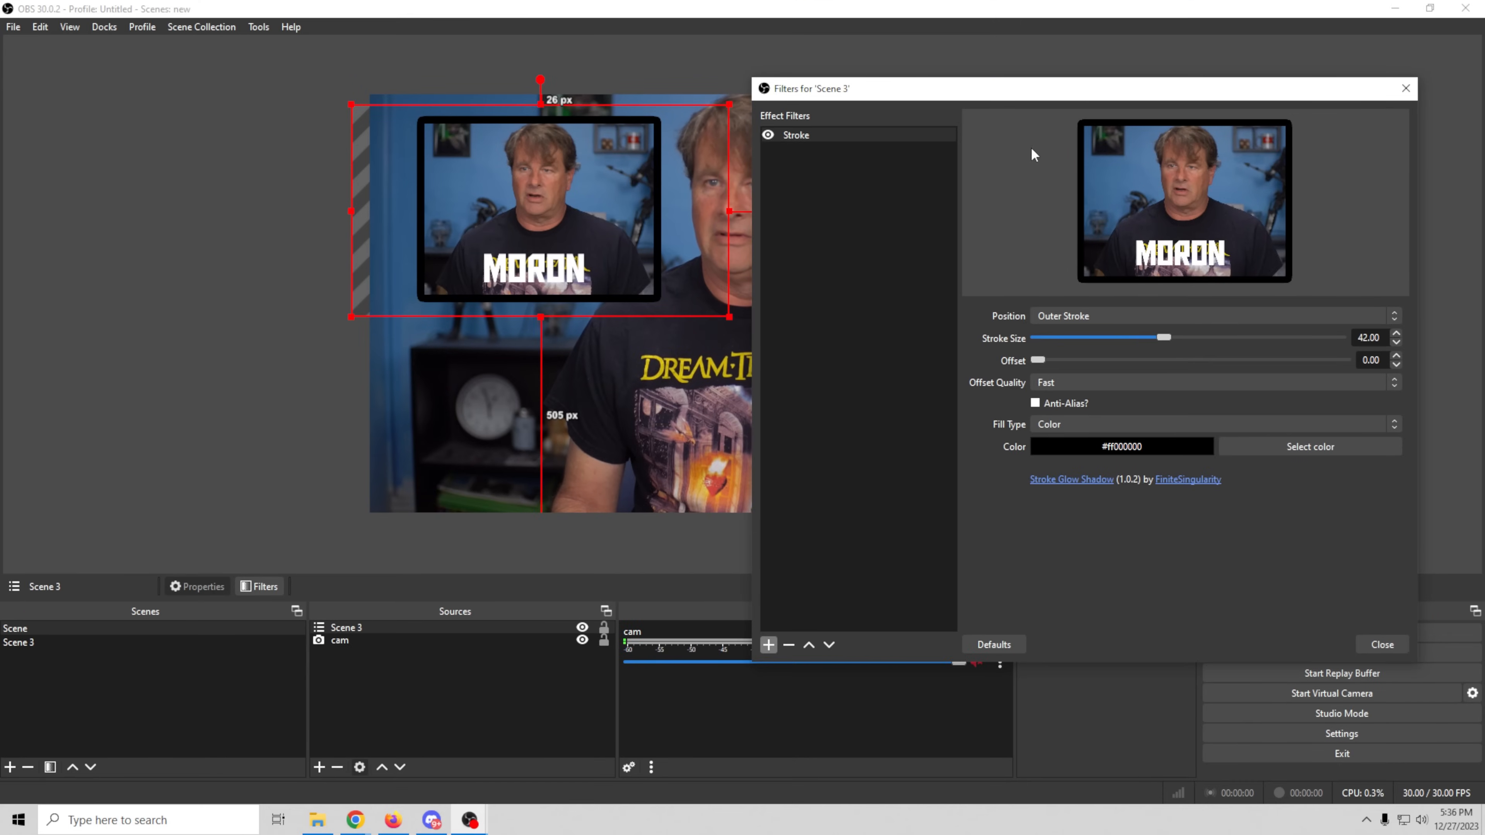
click(769, 645)
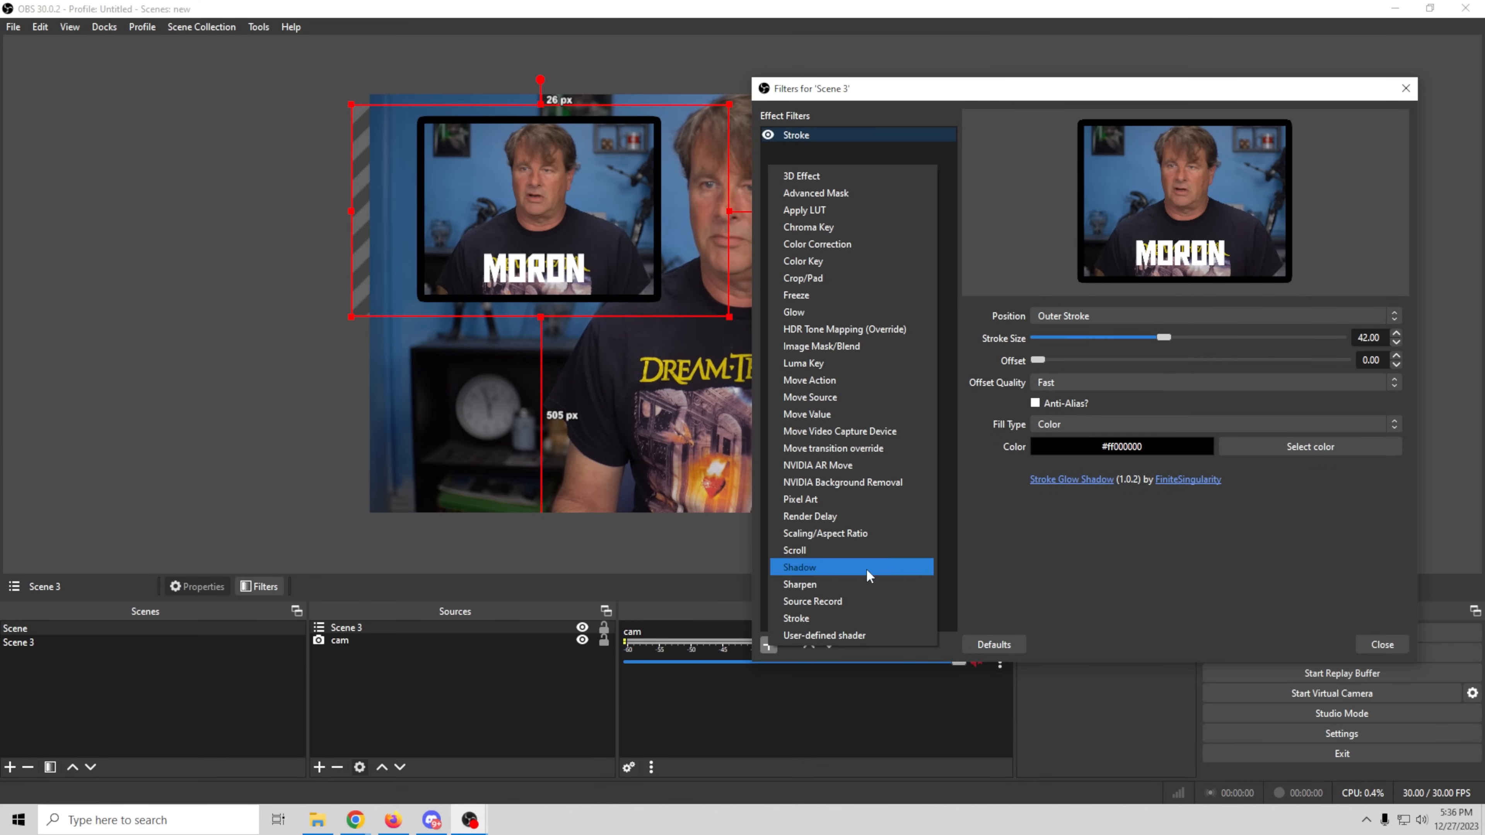
click(878, 177)
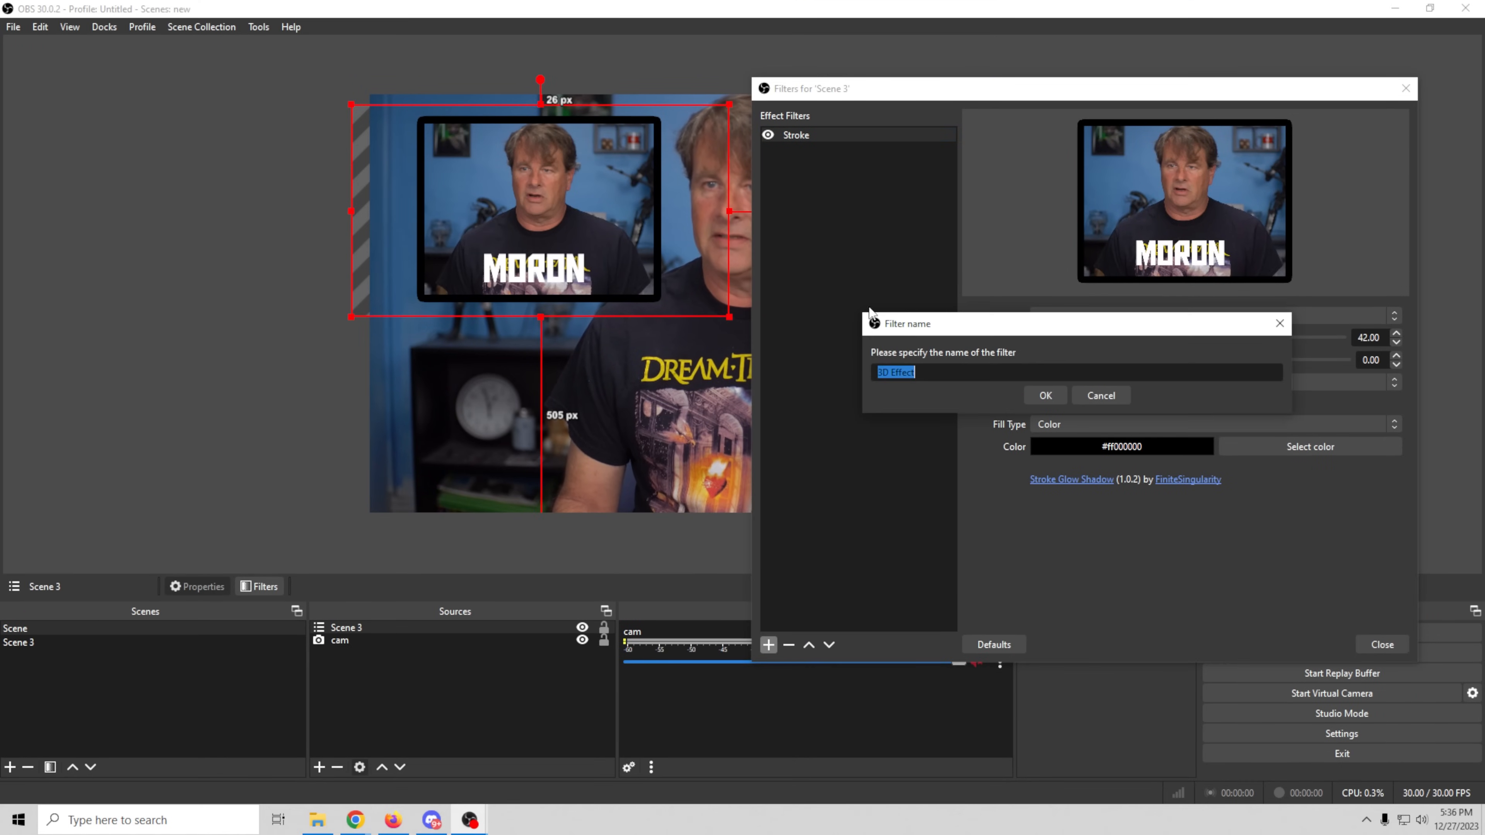
click(1045, 395)
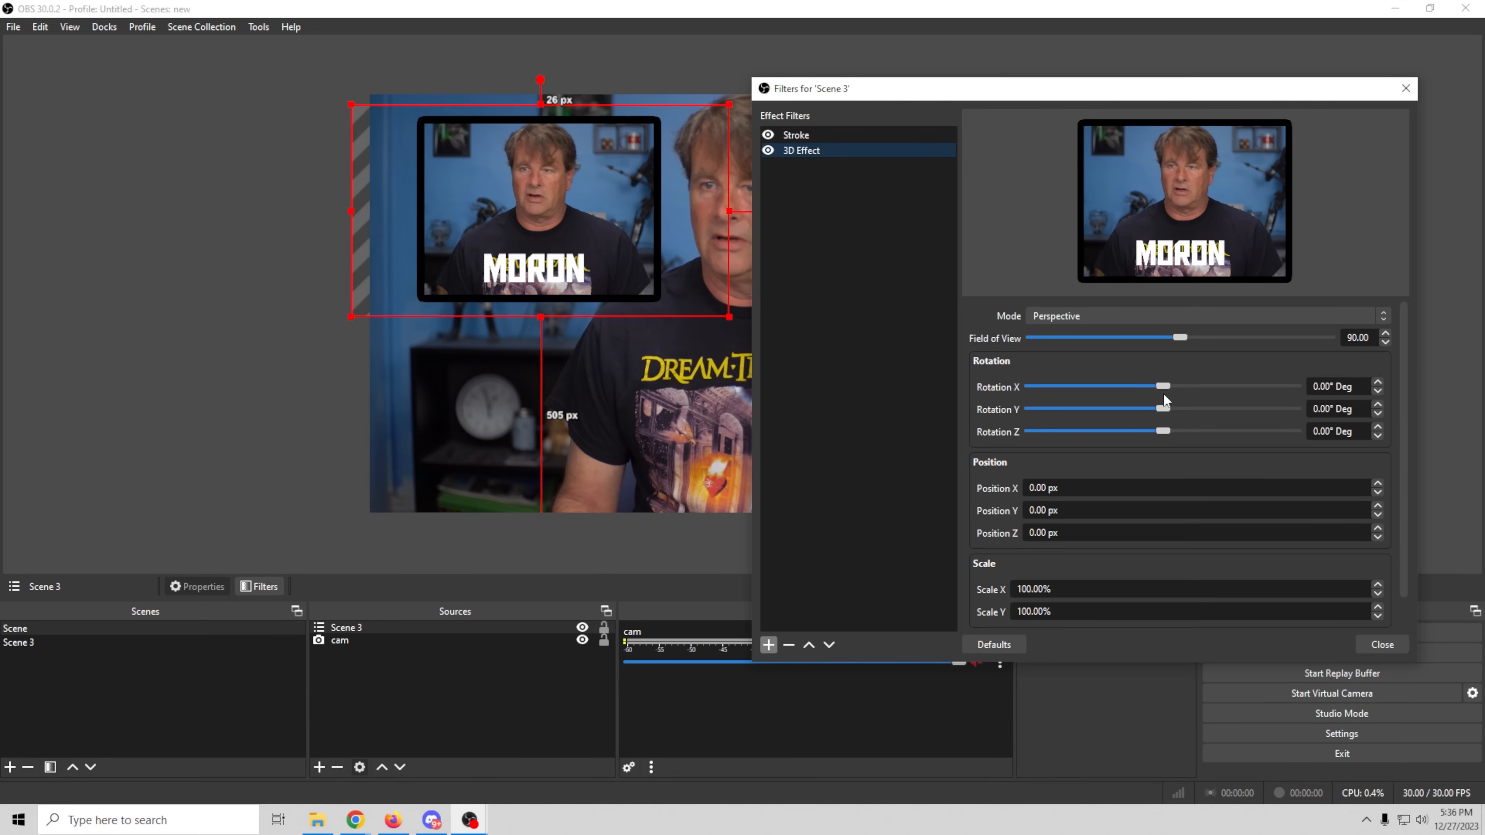
Set the 3D Effect's Rotation Y to 10.09° and its Field of View to 103.03, and close the filters window
drag(1163, 406, 1170, 405)
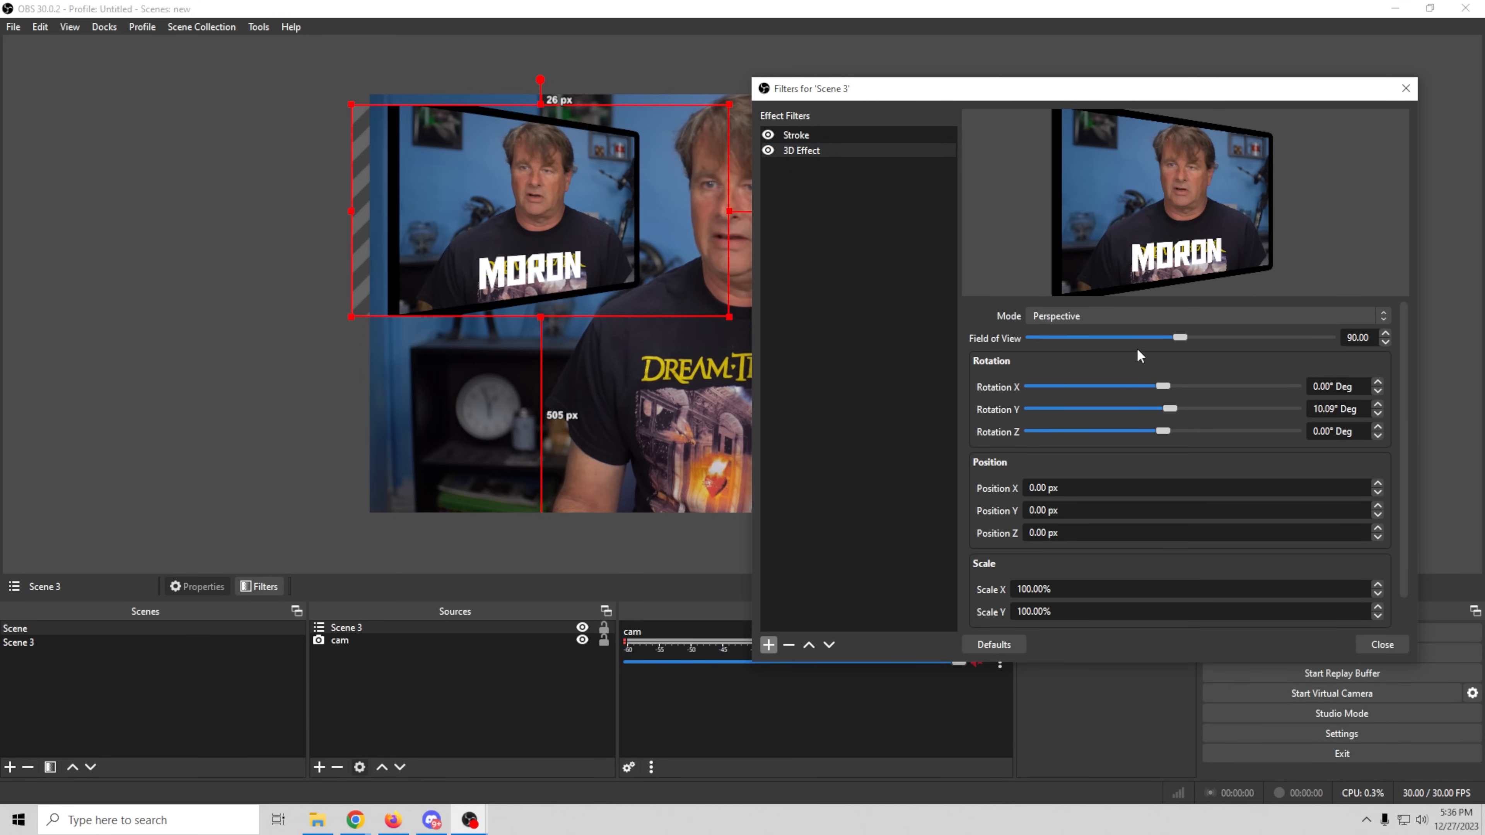
drag(1181, 337, 1203, 350)
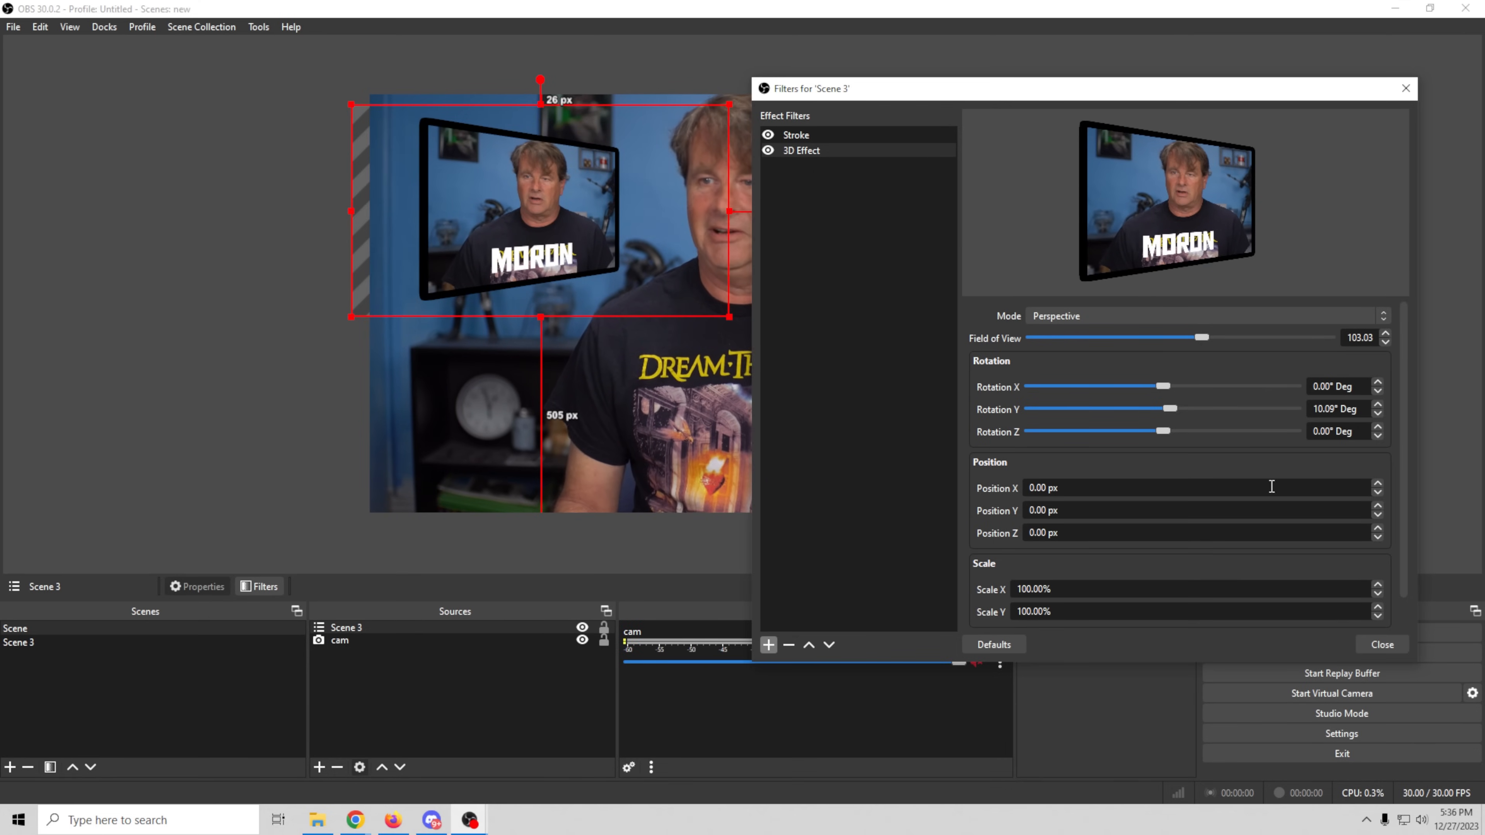
click(1381, 644)
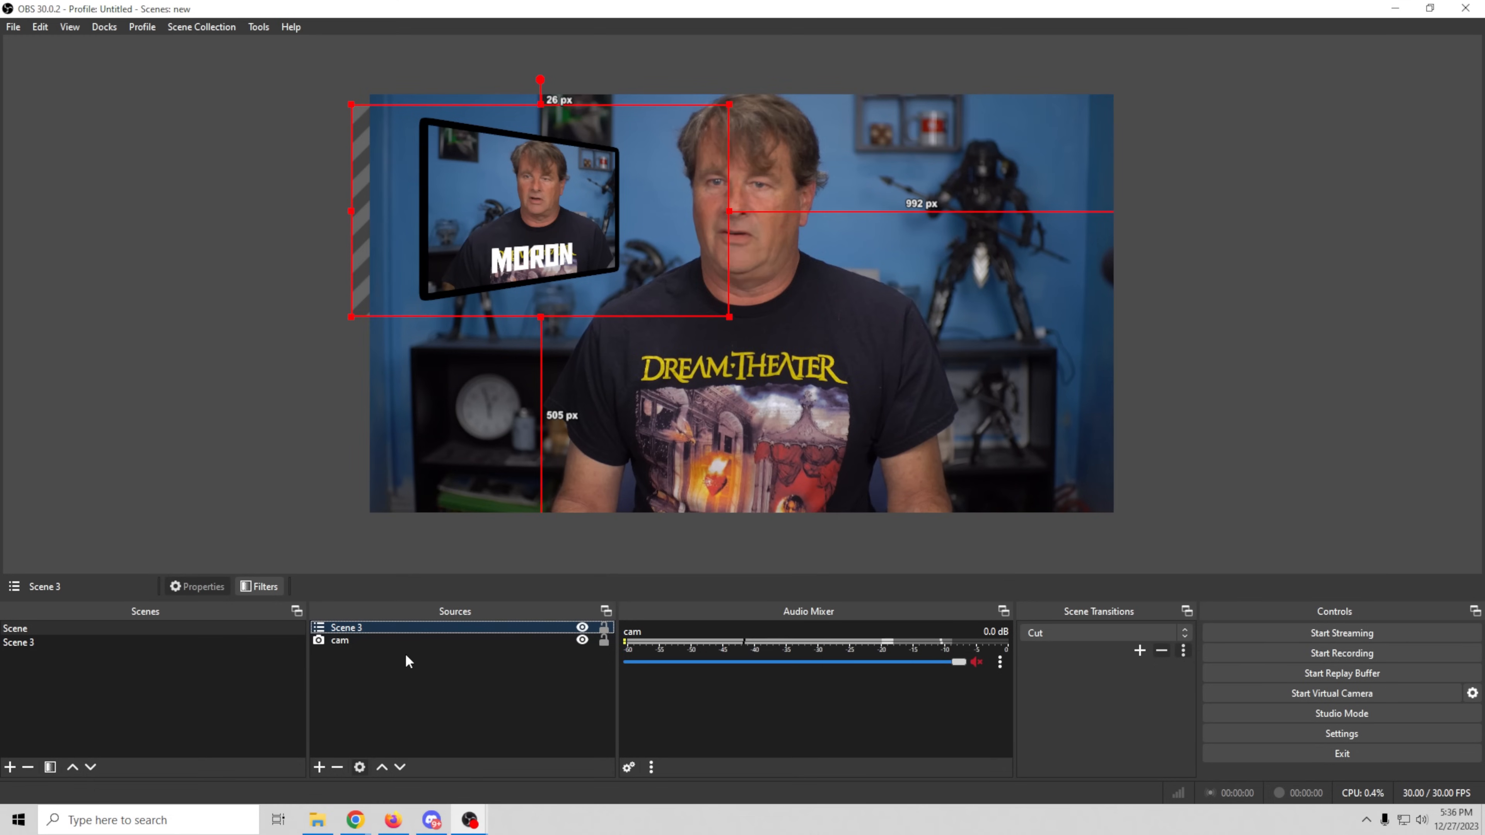
Test hiding and showing the Scene 3 source several times, leaving it visible and nudged very slightly to the left on the canvas
click(582, 628)
click(581, 628)
click(581, 629)
click(581, 629)
click(581, 629)
click(582, 628)
click(582, 629)
click(581, 628)
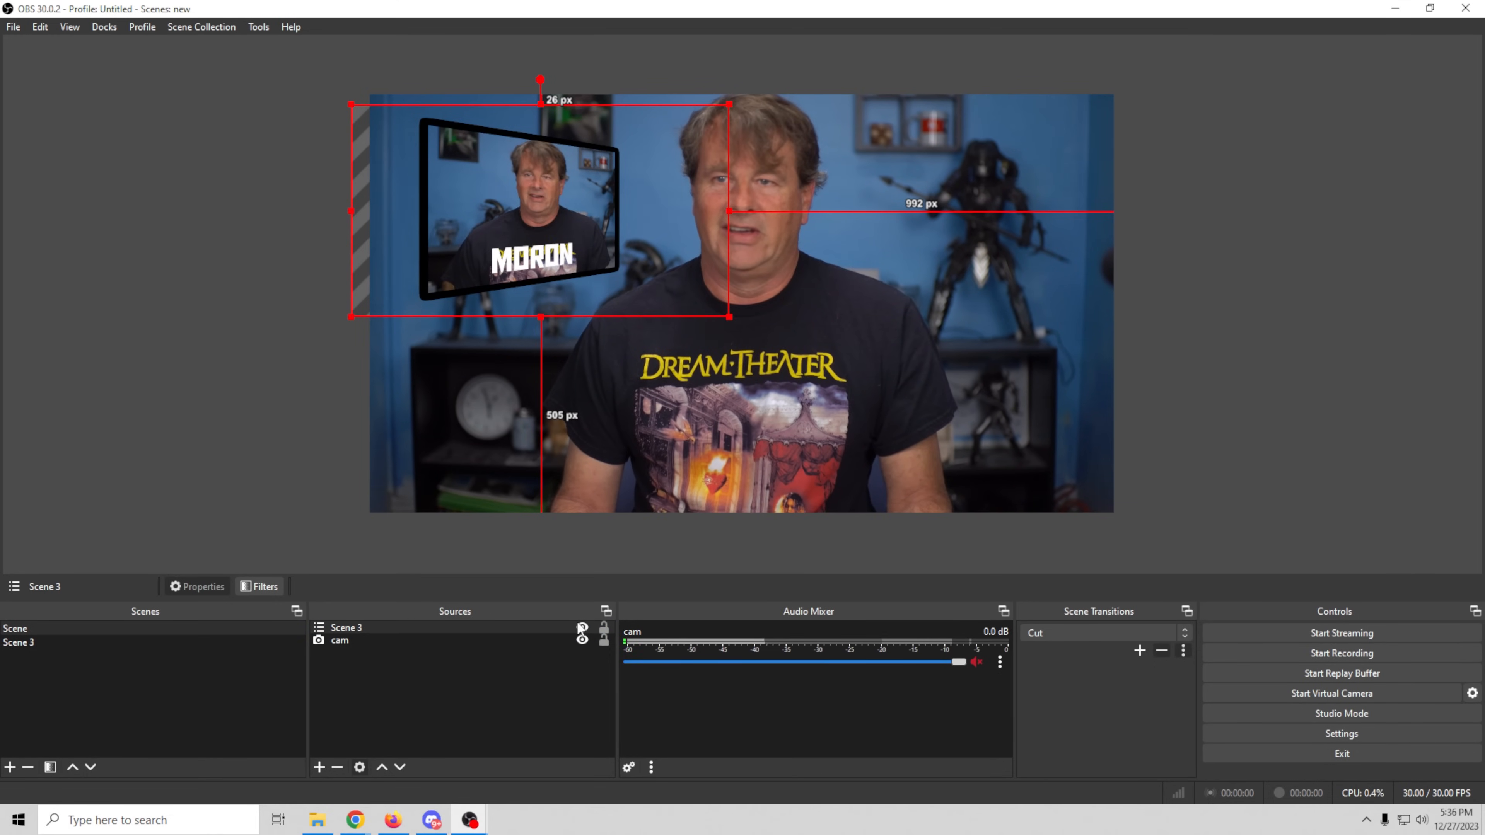
mouse_move(472, 234)
mouse_down()
mouse_move(494, 259)
mouse_move(469, 233)
mouse_up()
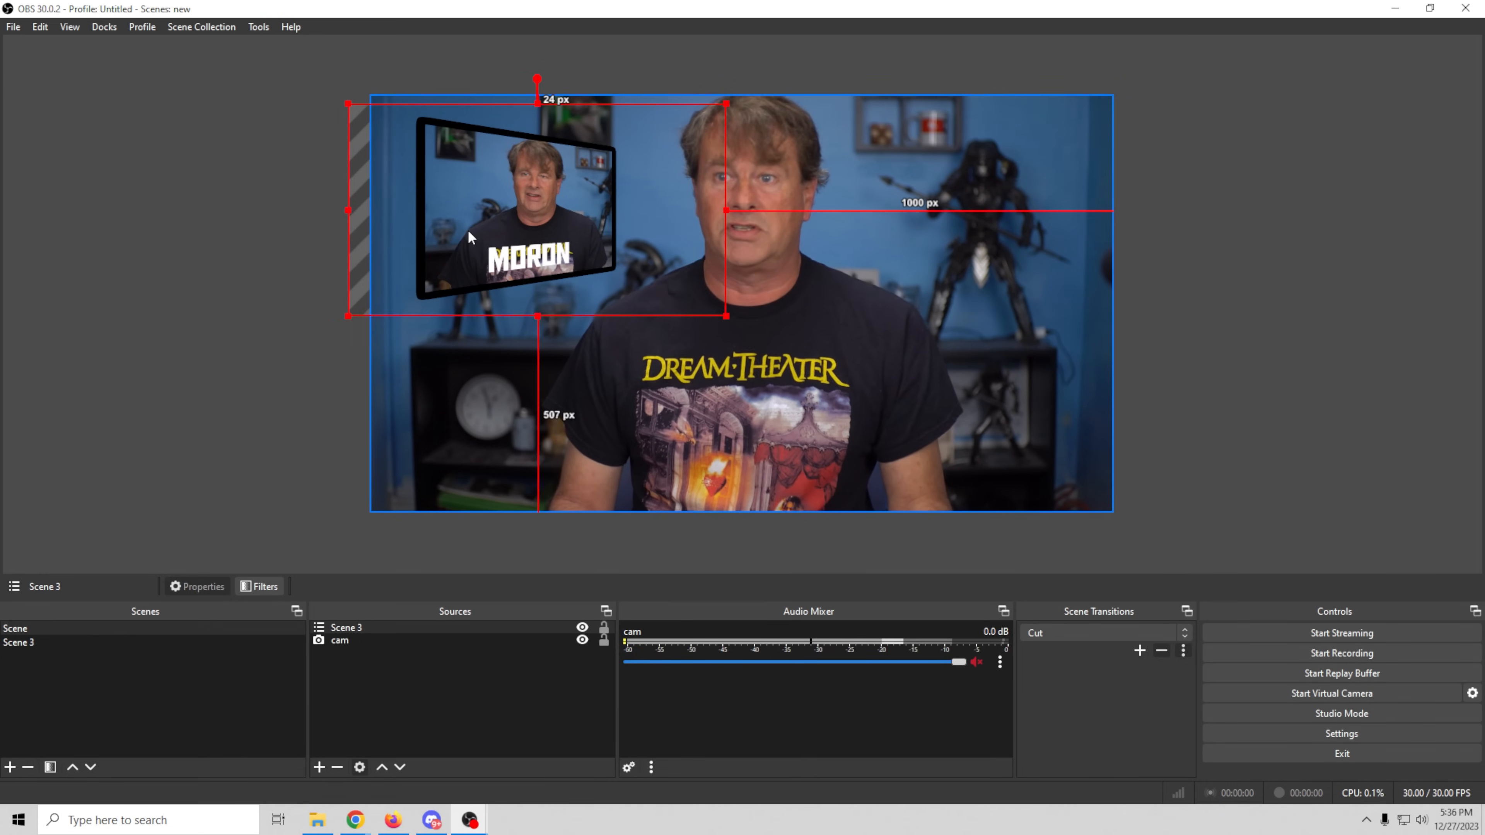
Disable the Freeze filter on Source Clone in Scene 3, and hide the Scene 3 source back in Scene
click(76, 644)
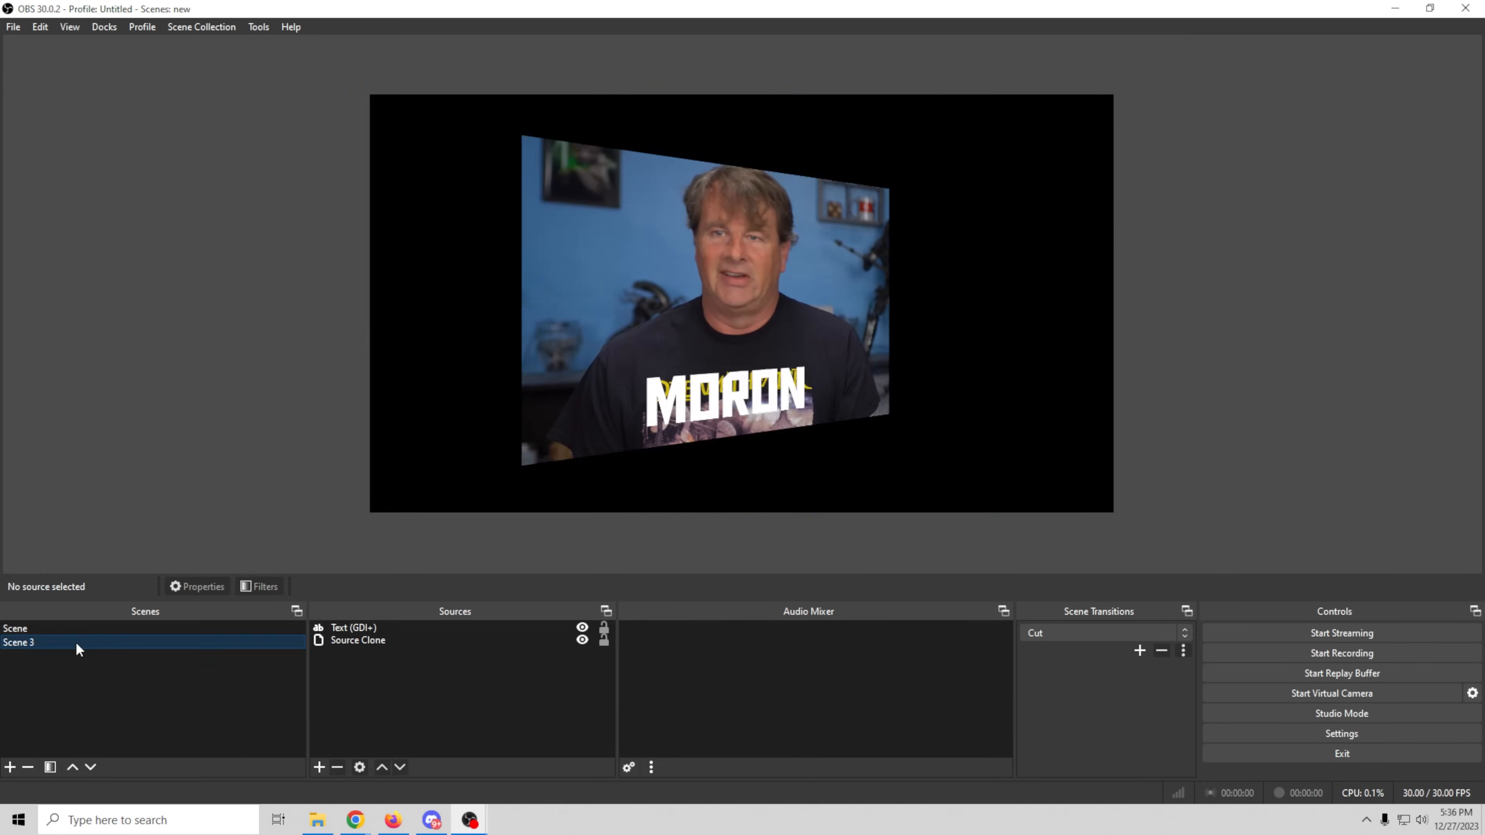
right_click(362, 642)
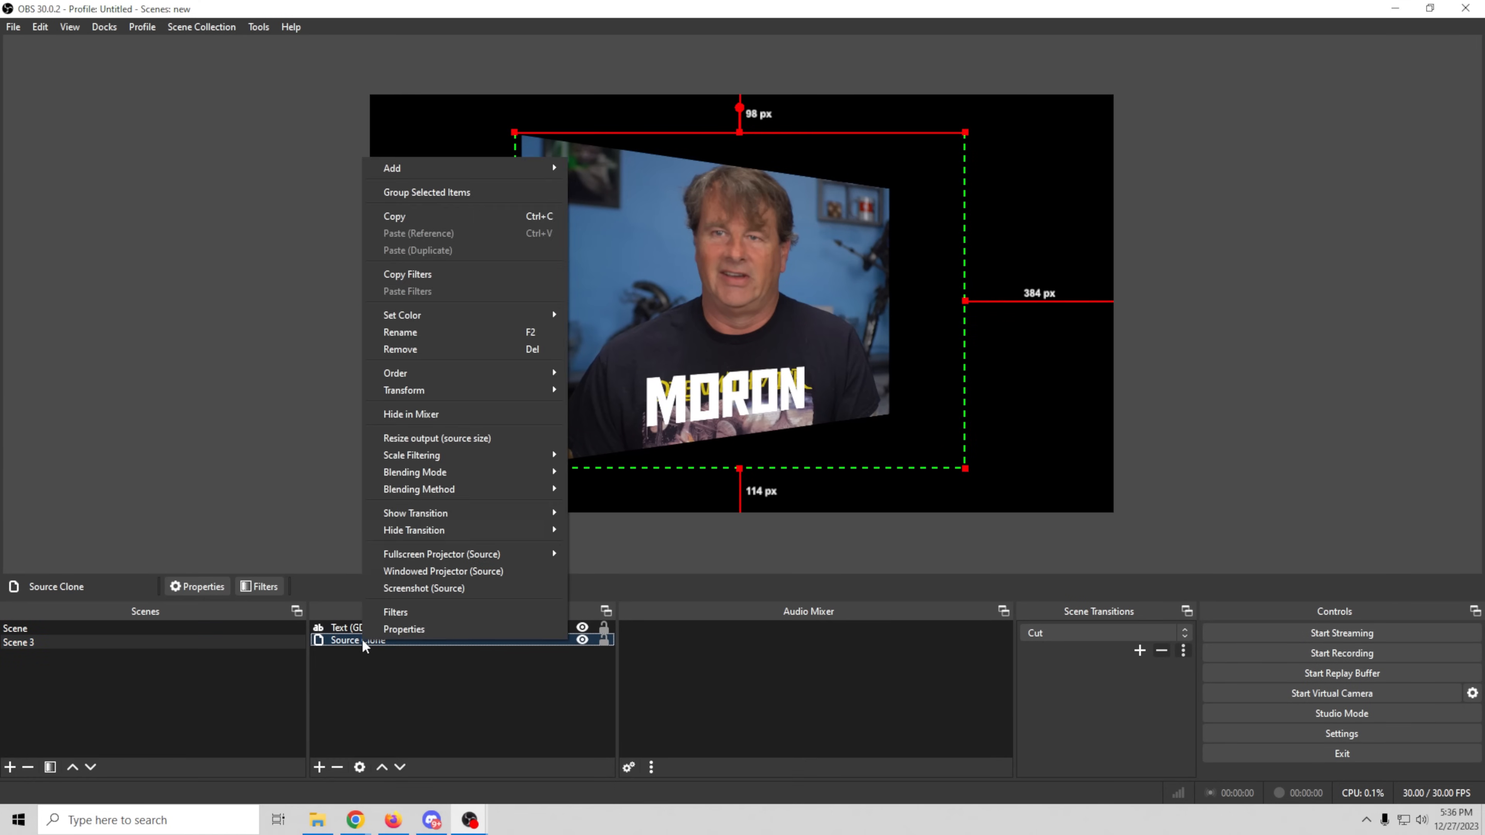
click(402, 613)
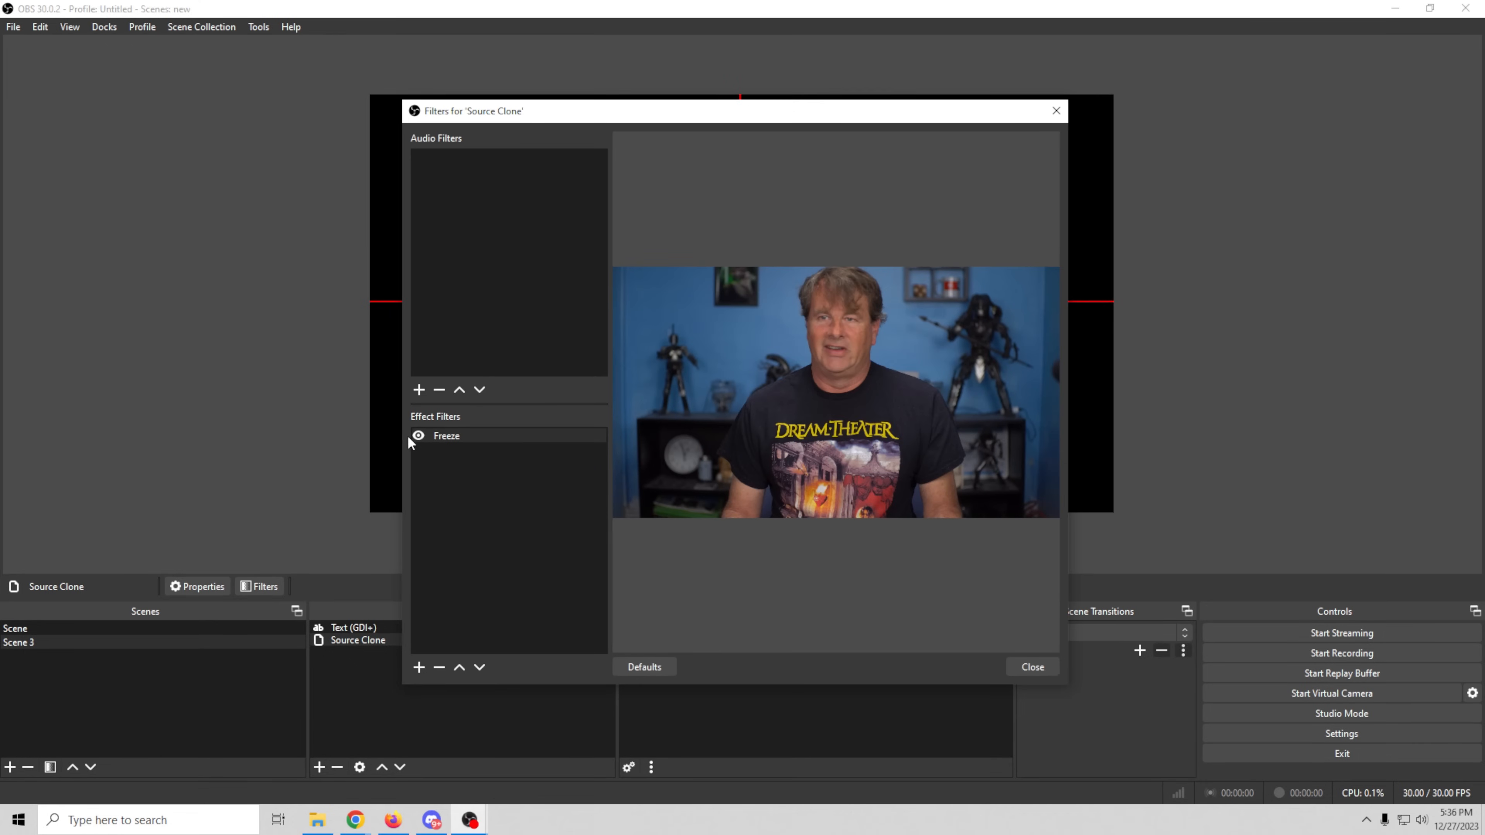
click(421, 430)
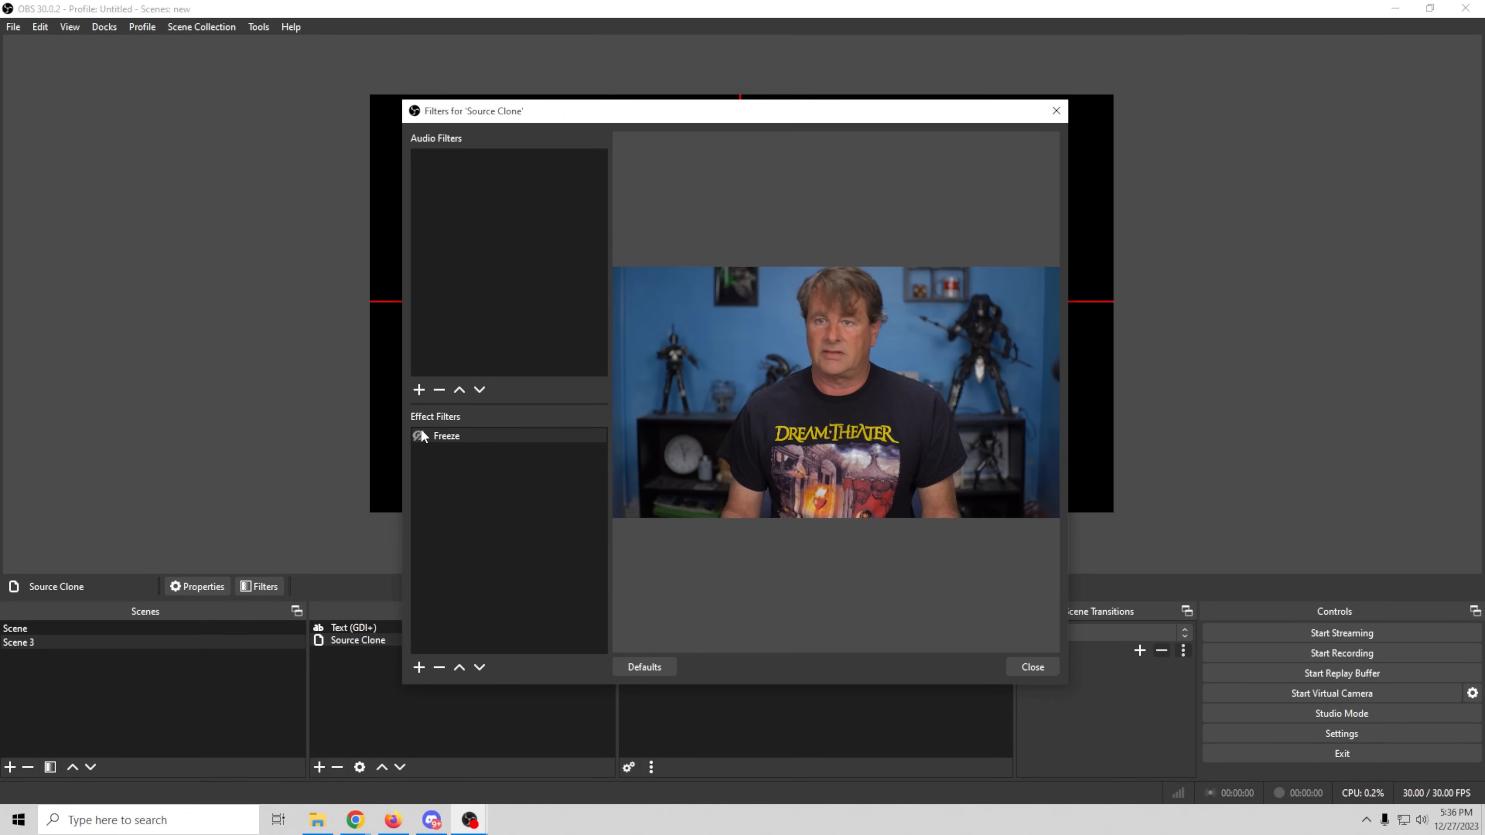
click(1022, 666)
click(97, 629)
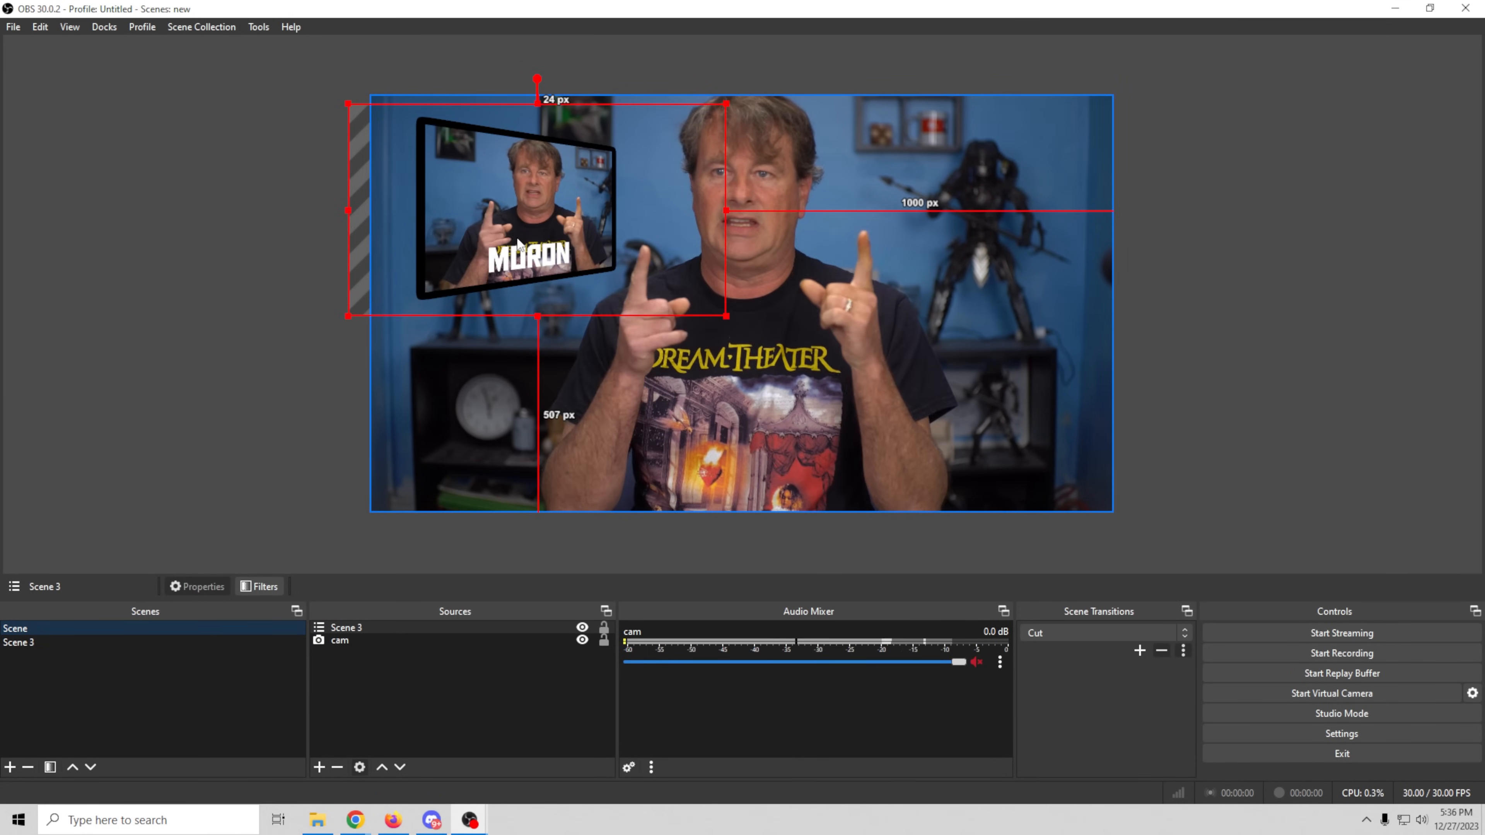
click(582, 629)
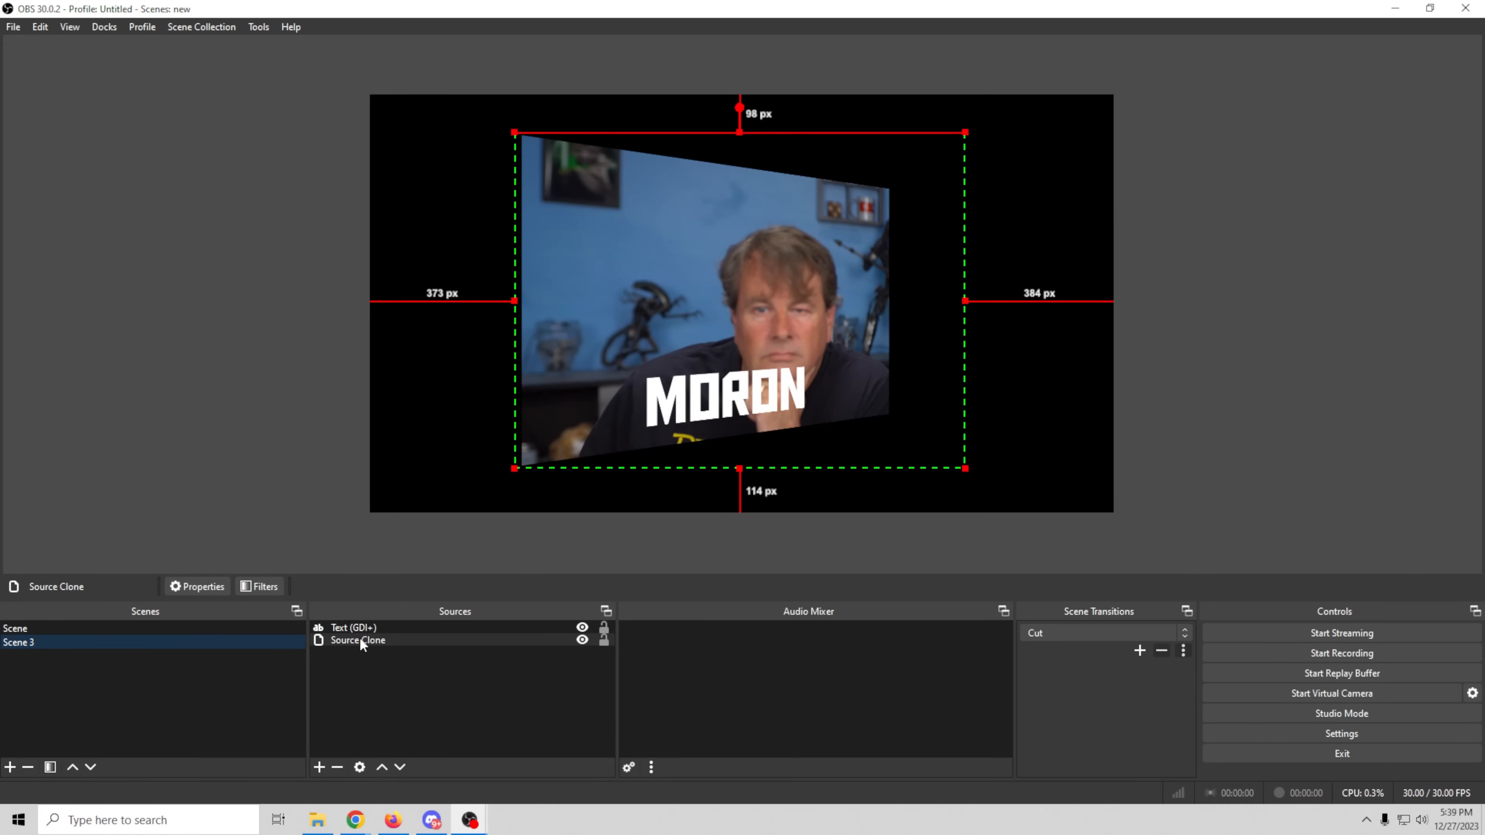
Set both the Activate and Deactivate actions of Source Clone's Freeze filter to None
right_click(360, 639)
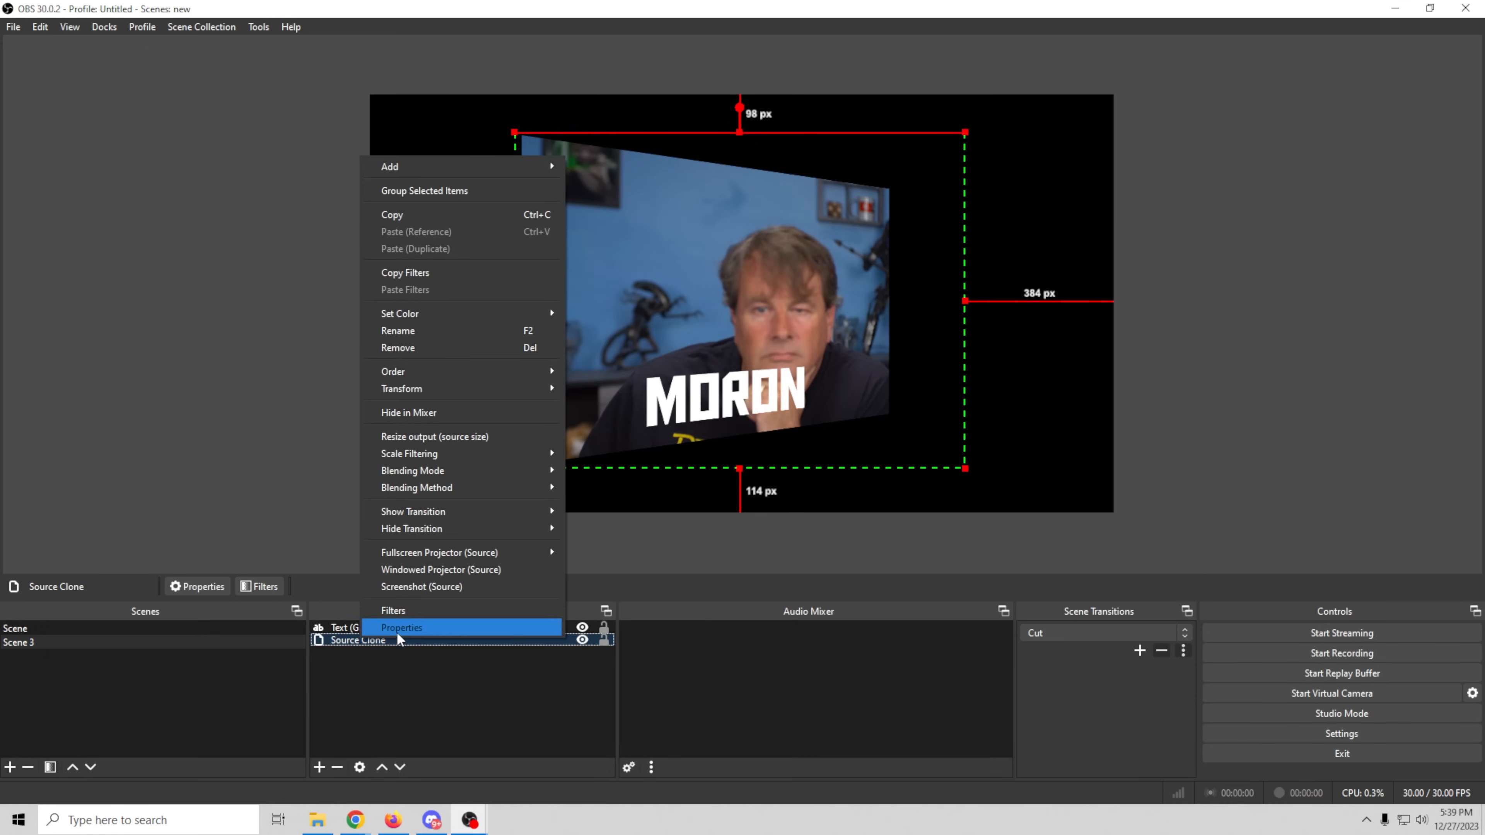
click(406, 609)
click(438, 436)
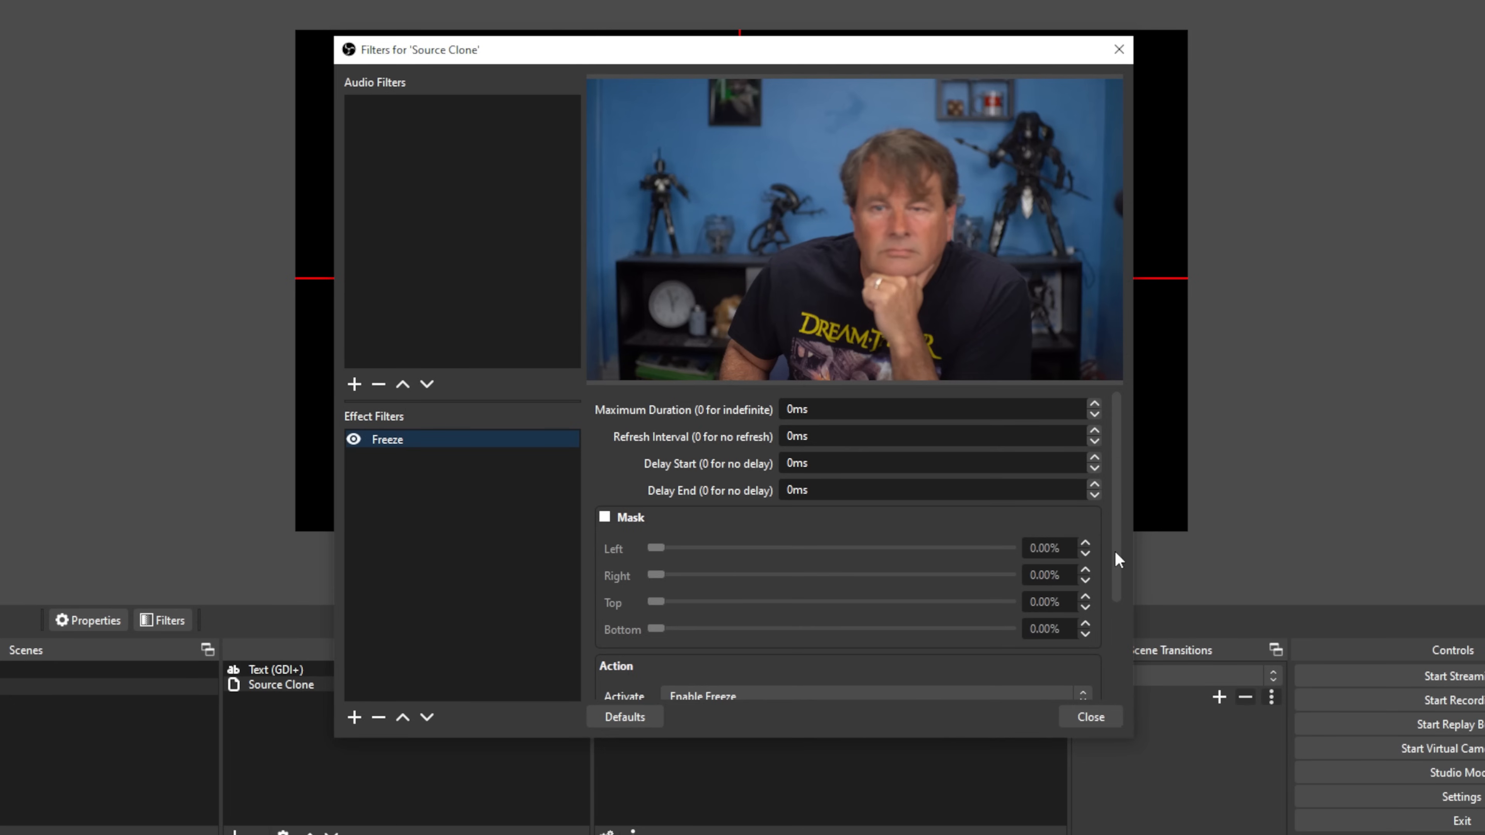
drag(1114, 550, 1126, 654)
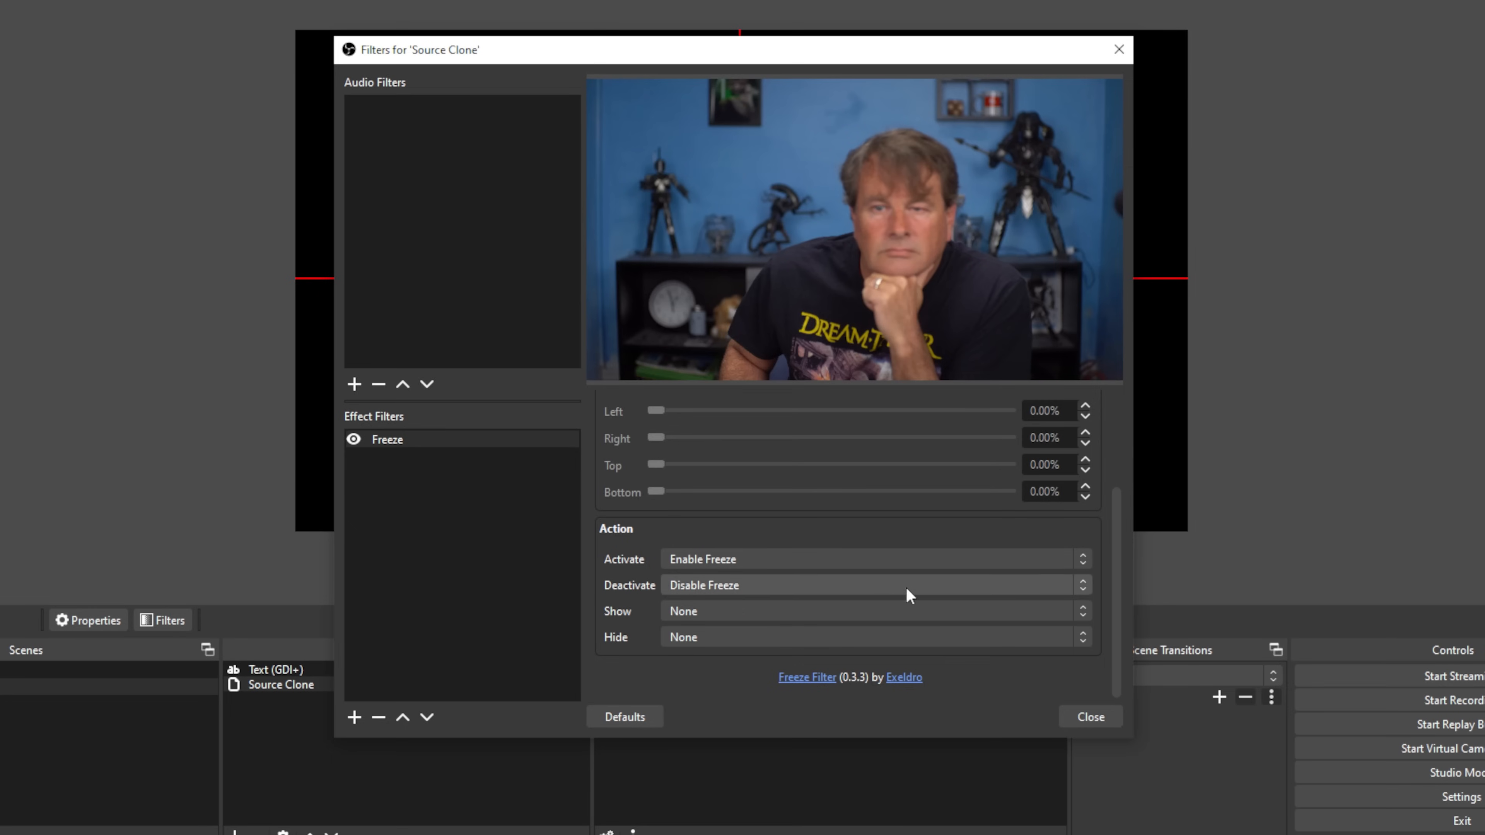
click(1083, 558)
click(913, 576)
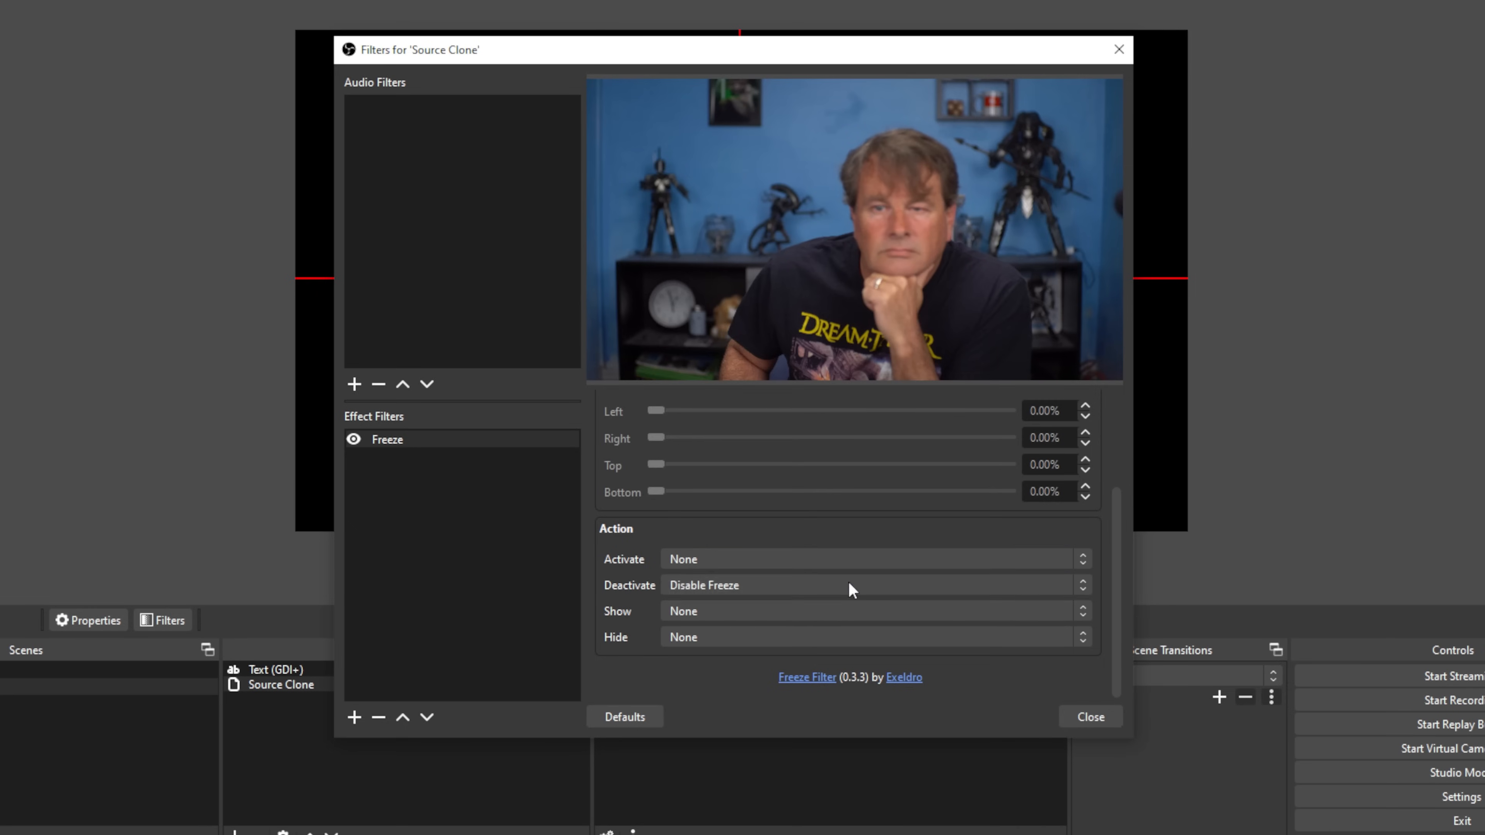
click(1085, 585)
click(1011, 604)
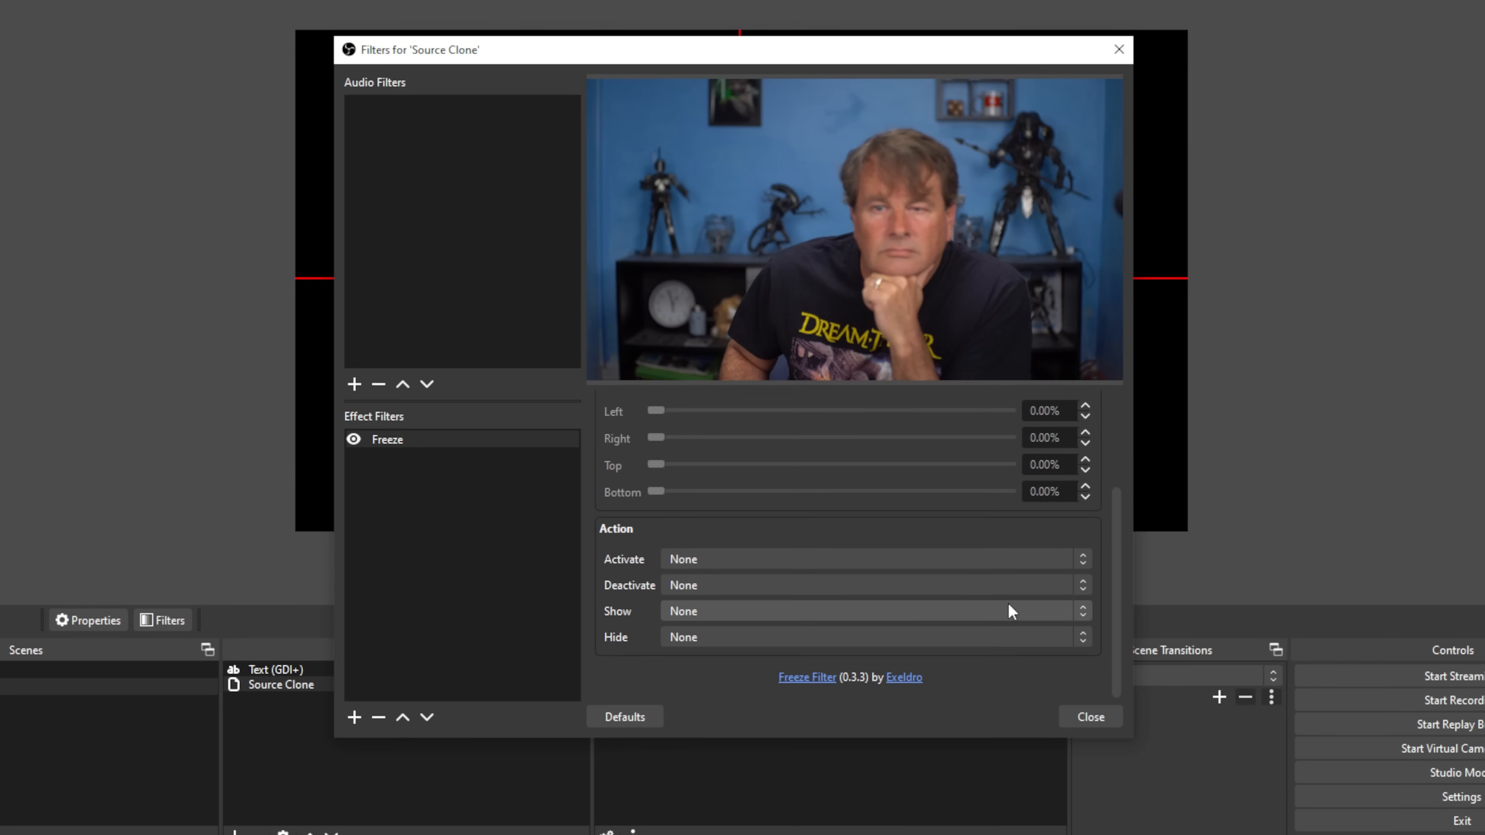
Set the Freeze filter's Show action to Enable Freeze and its Hide action to Disable Freeze
click(1082, 611)
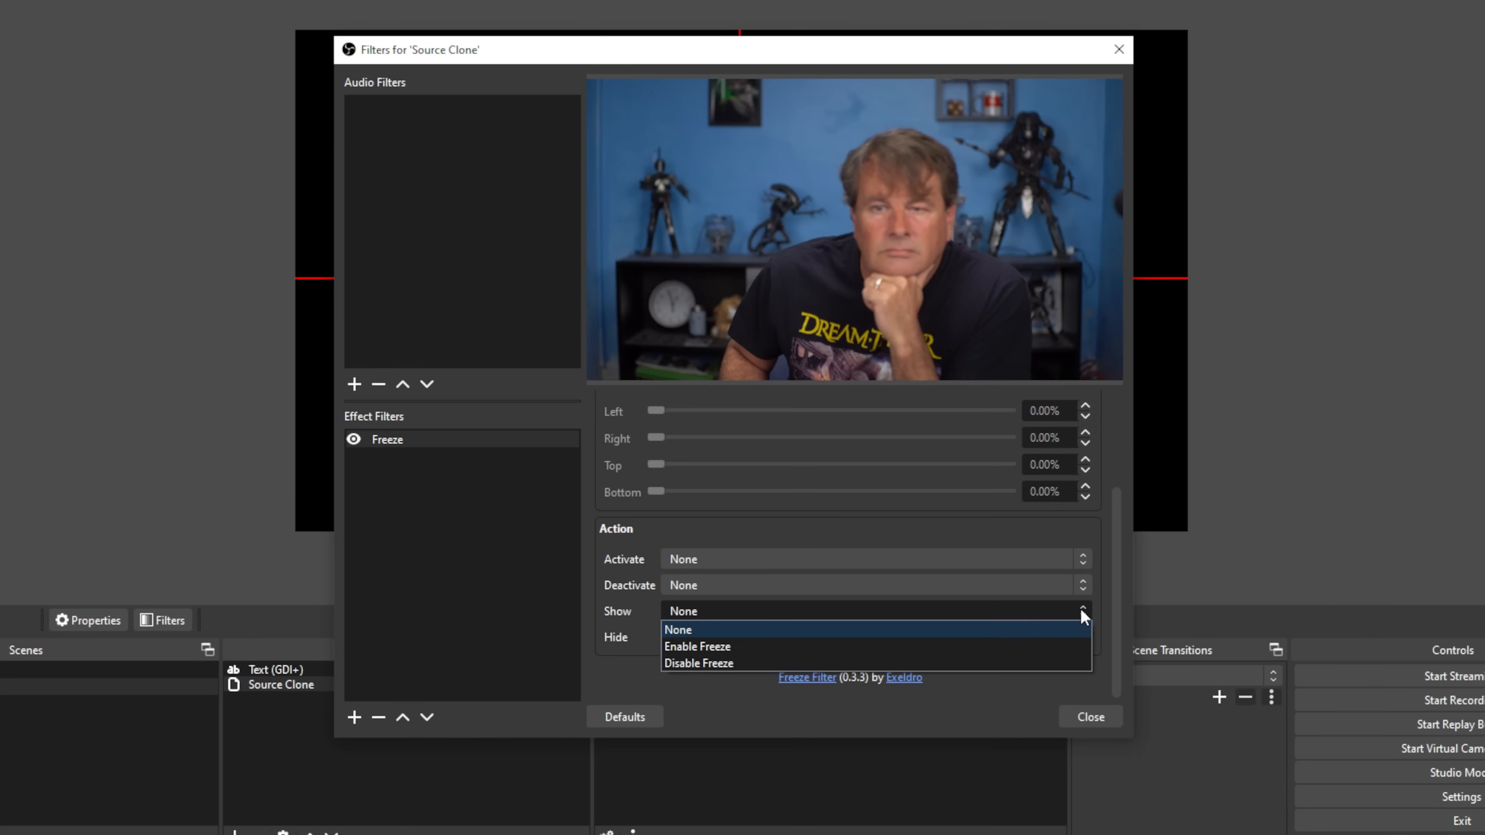
click(905, 646)
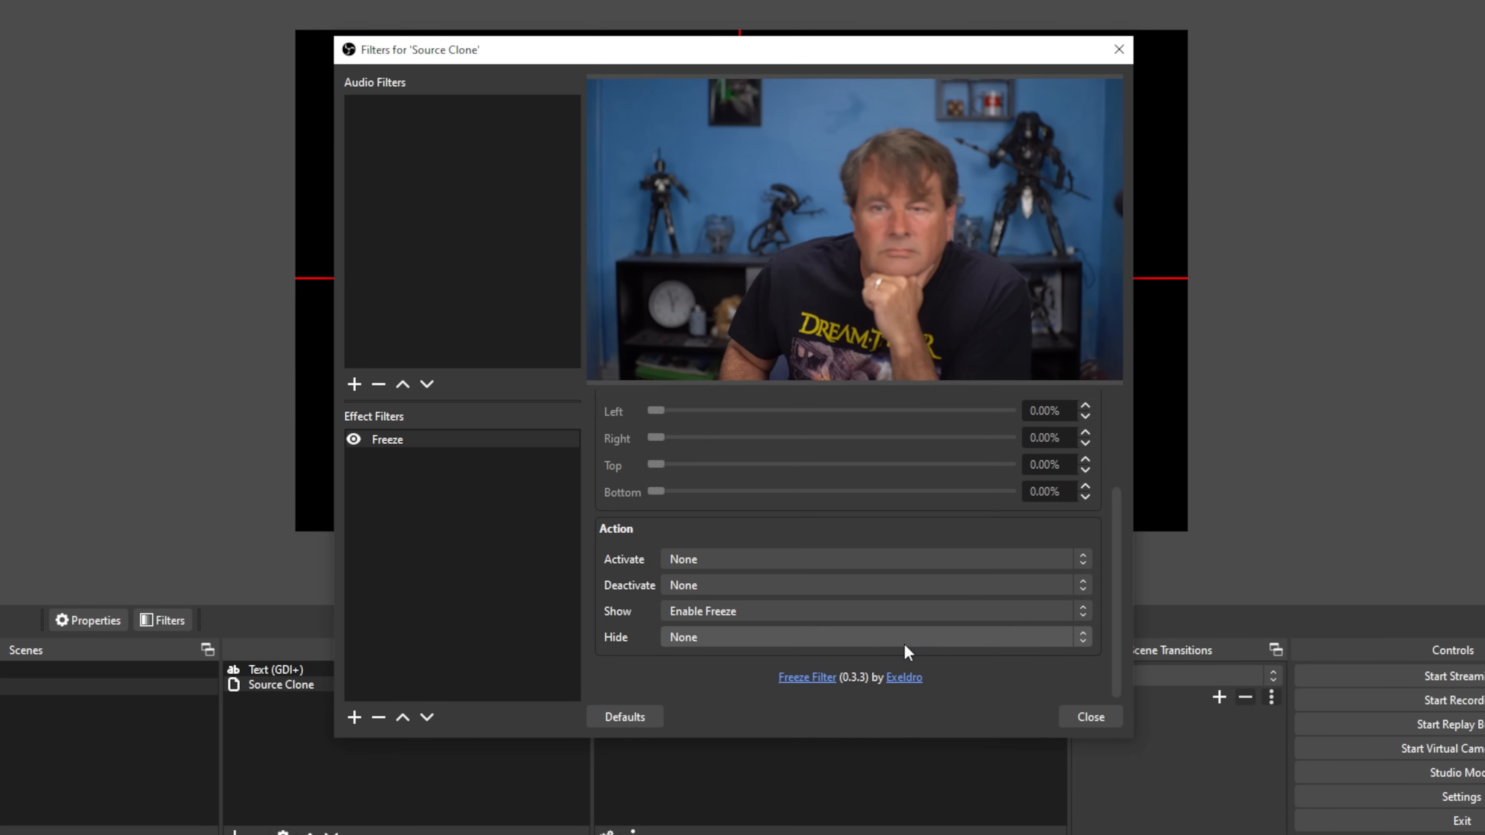
click(1082, 637)
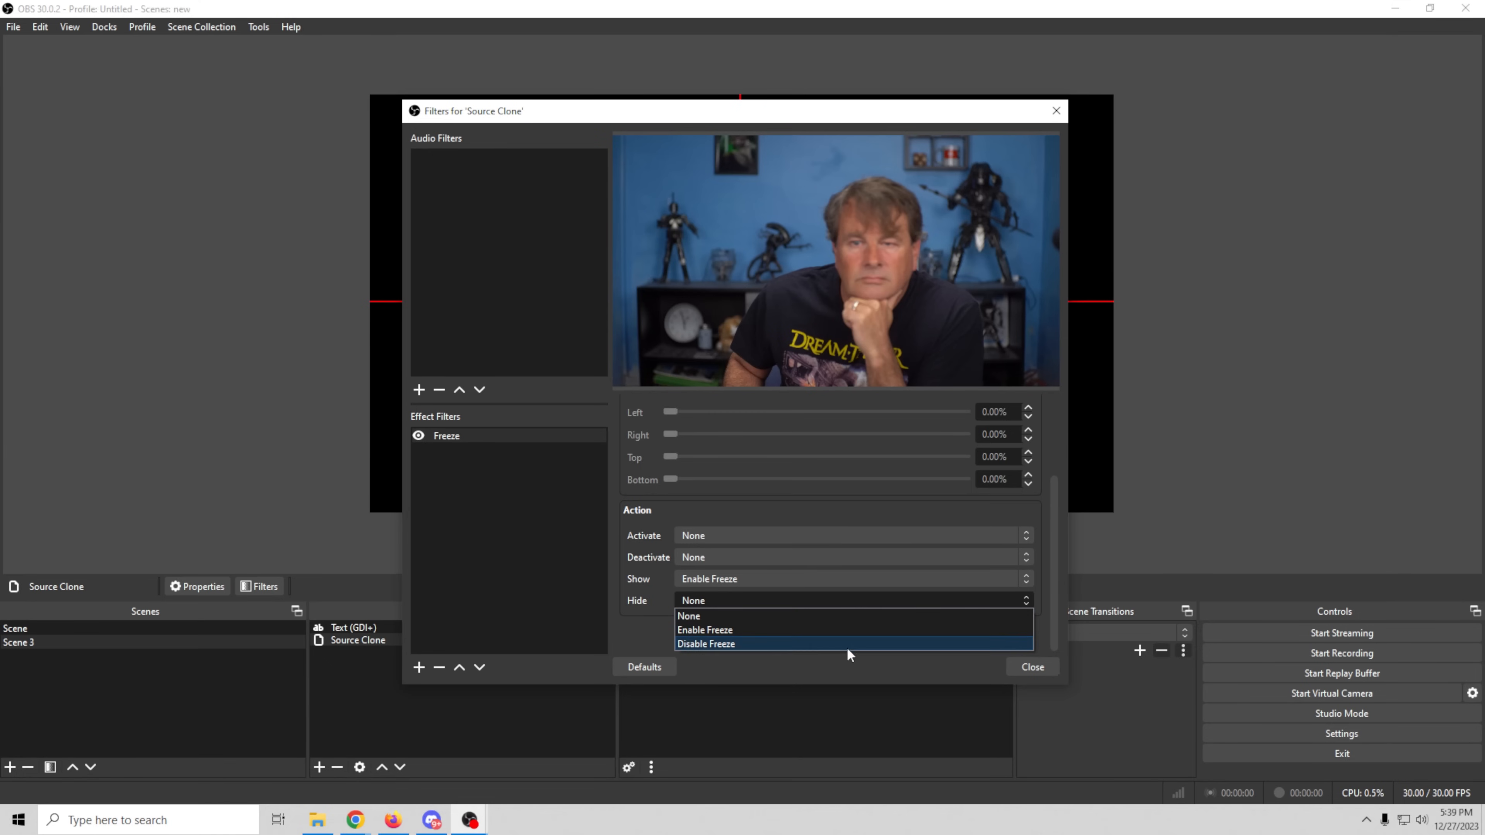
click(846, 646)
Test hiding and showing Source Clone in Scene 3, close its filters window, and leave the source hidden
mouse_move(798, 111)
mouse_down()
mouse_move(891, 152)
mouse_move(1376, 91)
mouse_up()
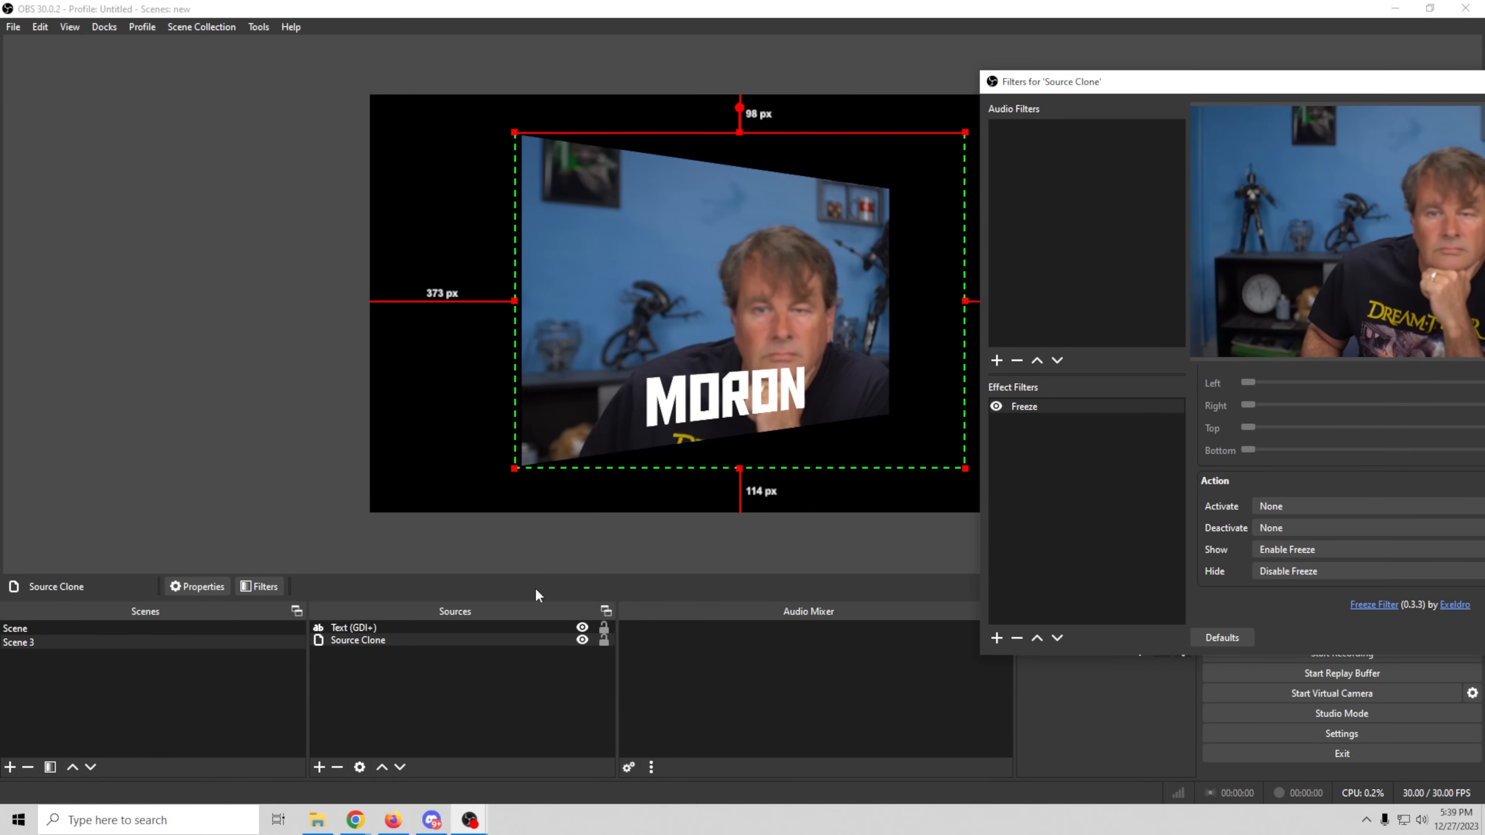
click(582, 640)
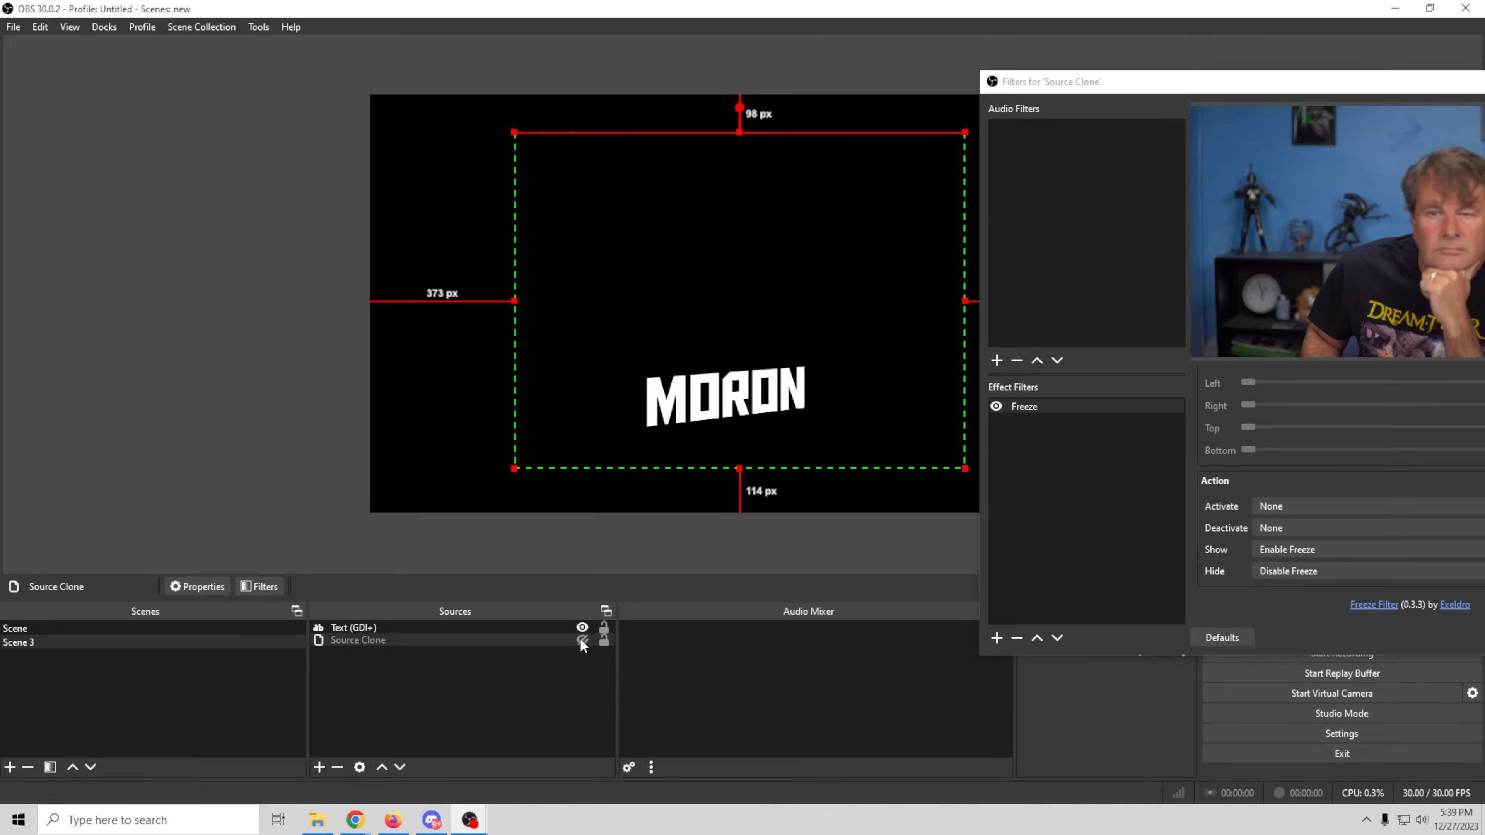
click(581, 640)
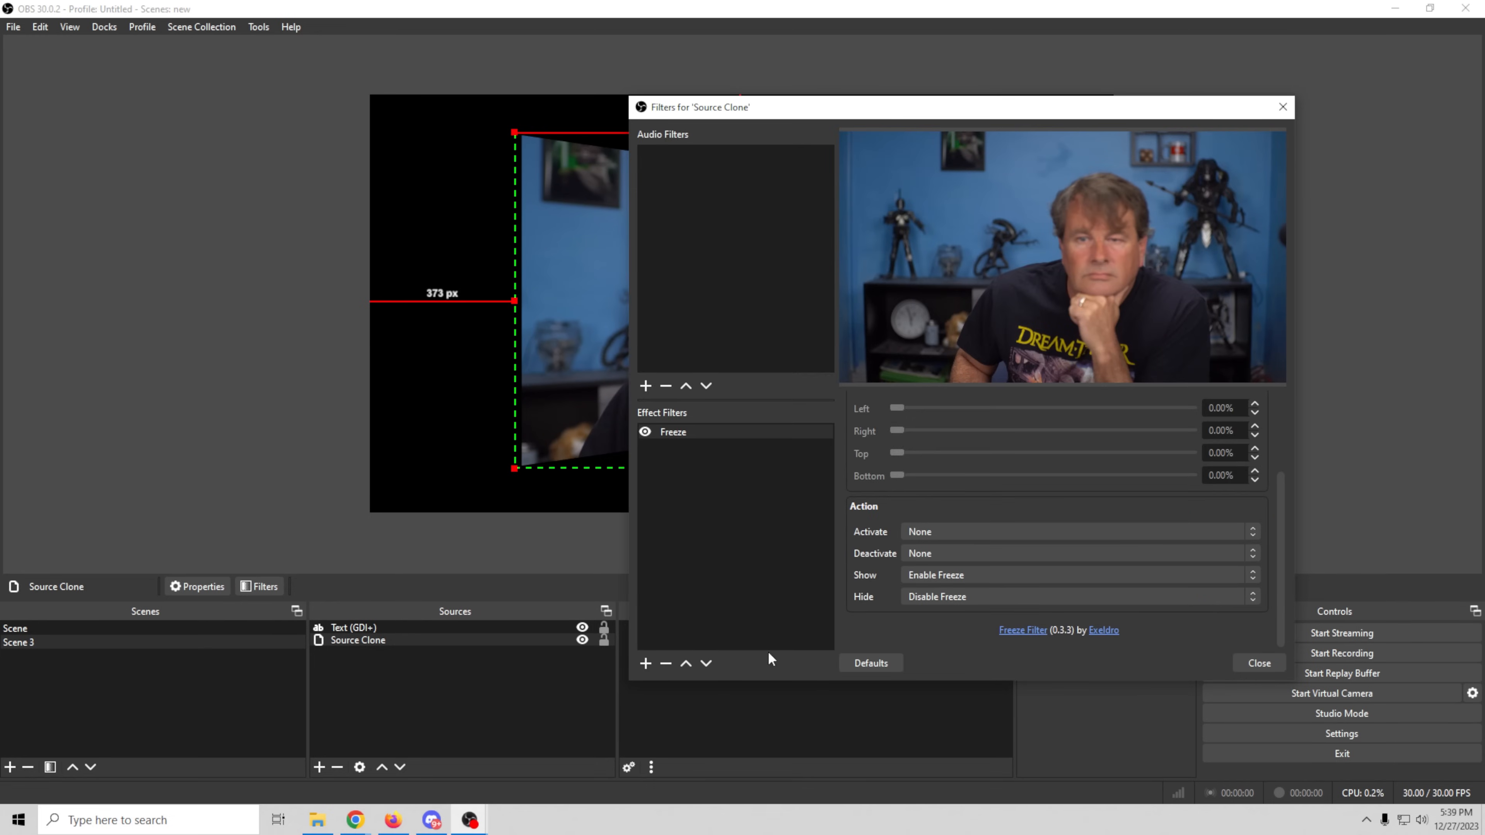
click(1254, 663)
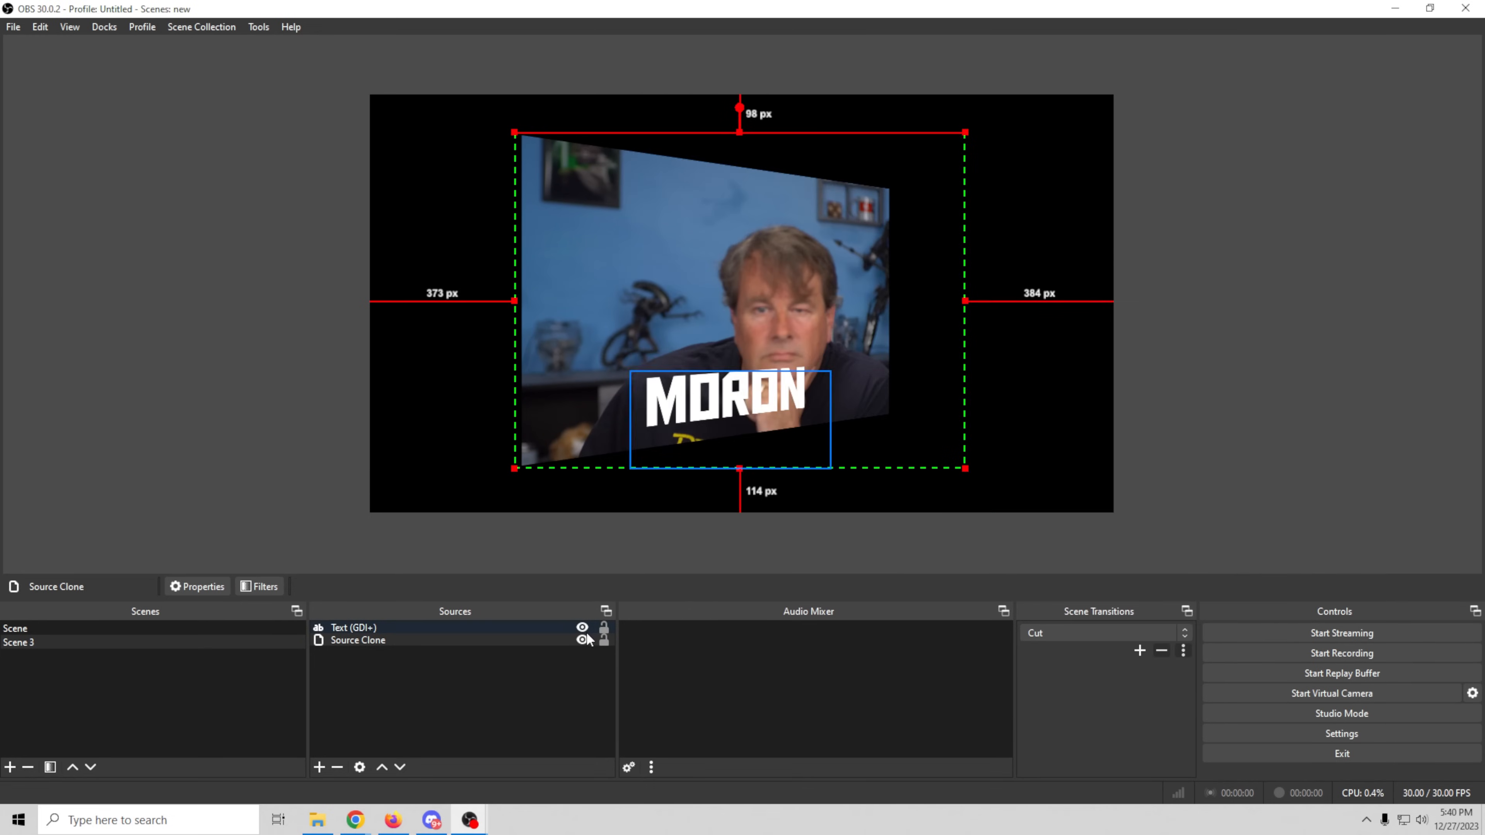
click(581, 640)
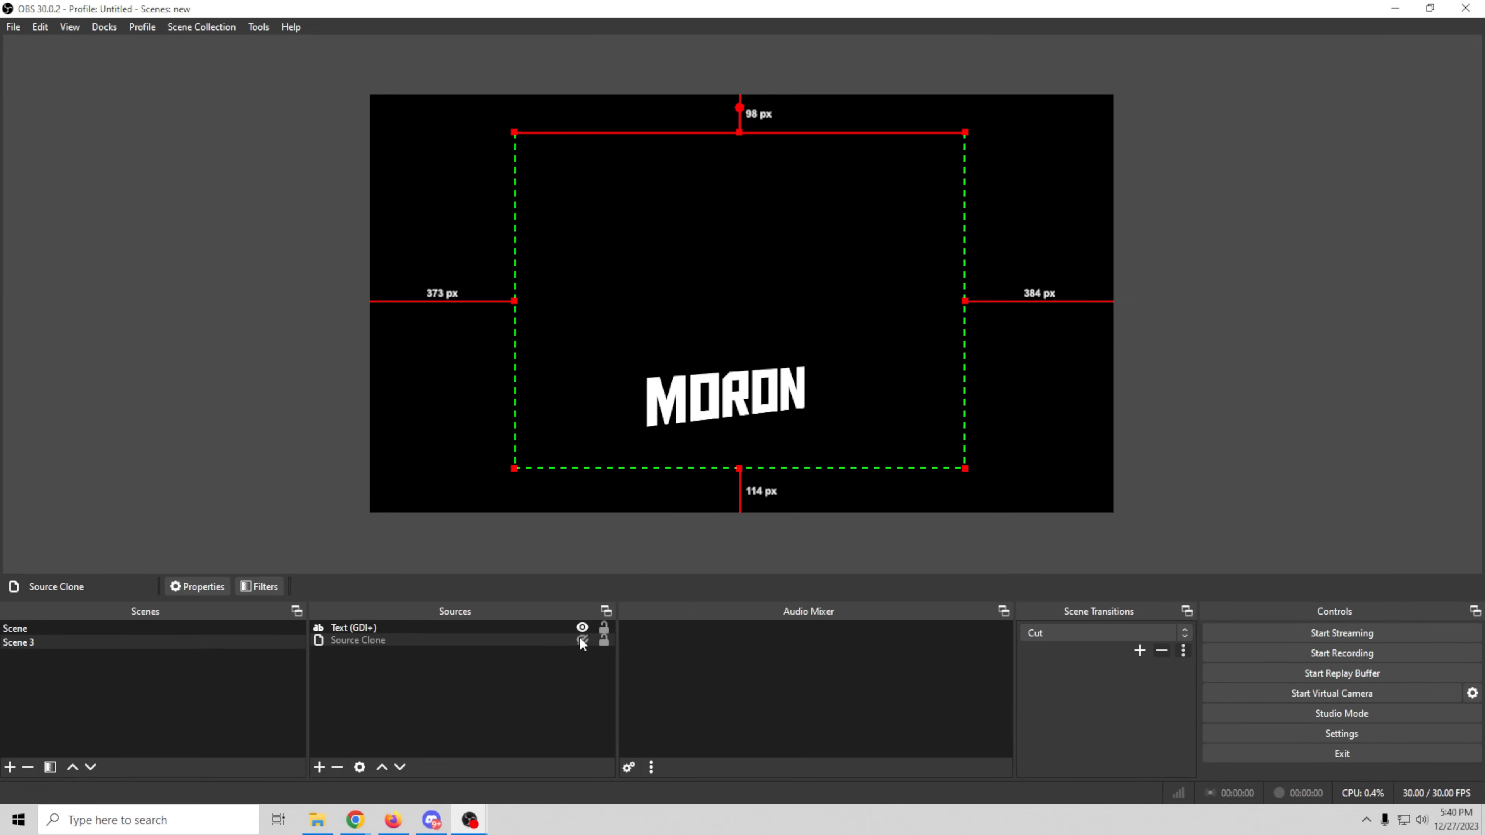
Test showing the nested Scene 3 source in Scene while Source Clone is hidden, and hide it again
click(44, 628)
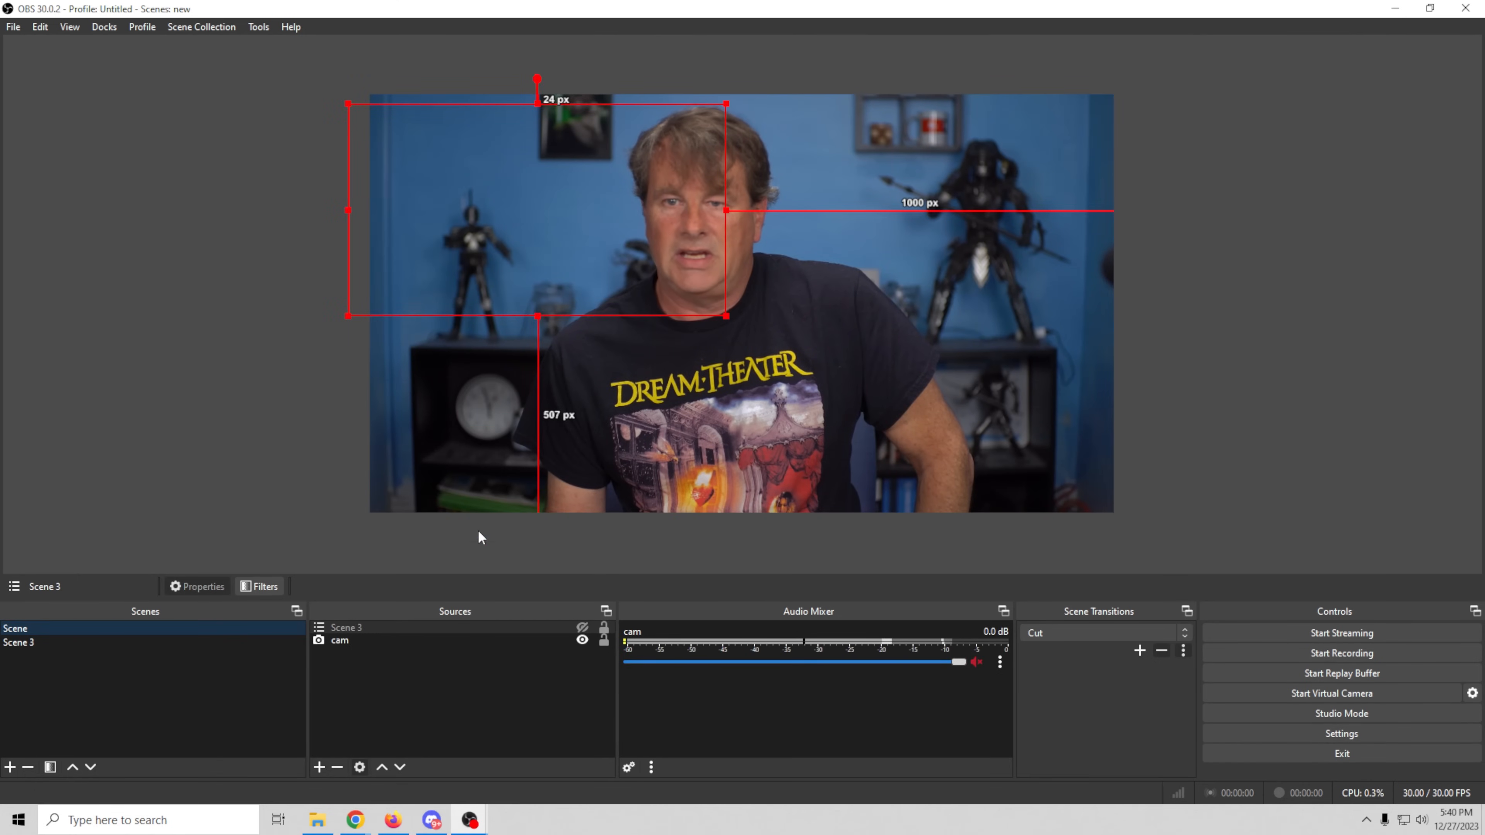
click(582, 628)
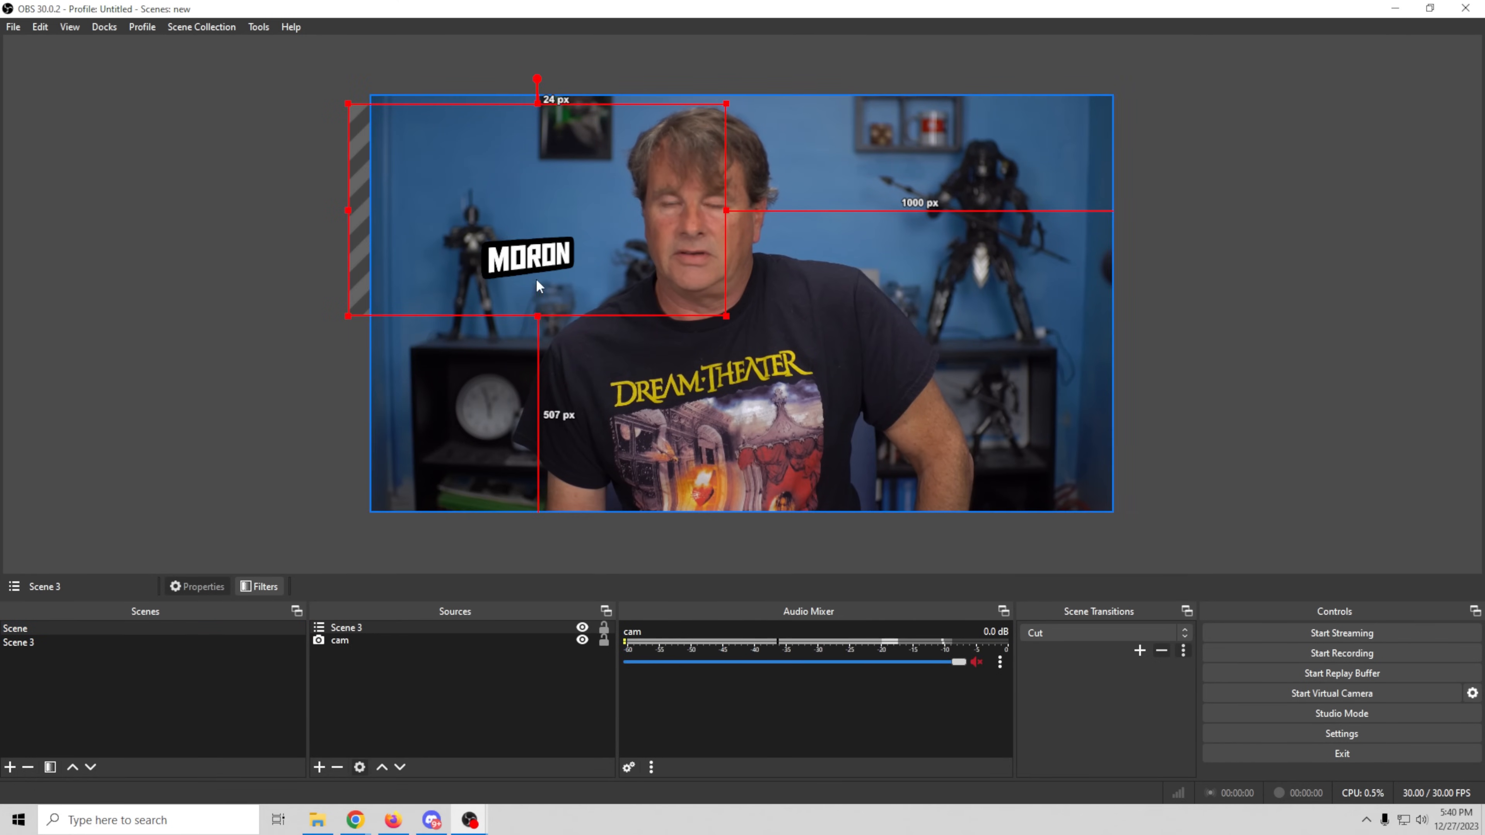
click(582, 630)
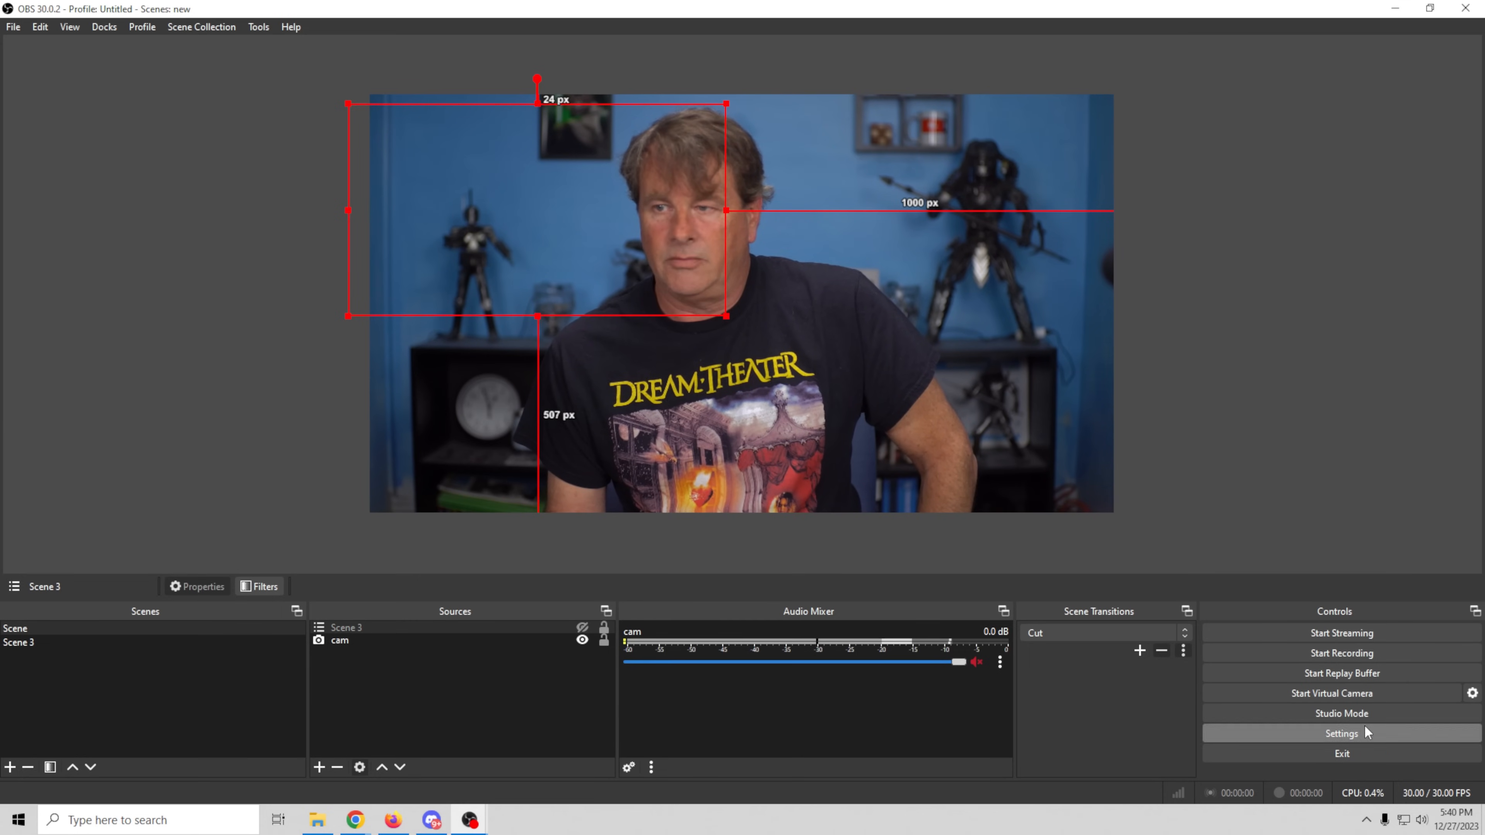
Assign Ctrl as the hotkey for both showing and hiding Source Clone in Scene 3
click(1219, 734)
click(401, 266)
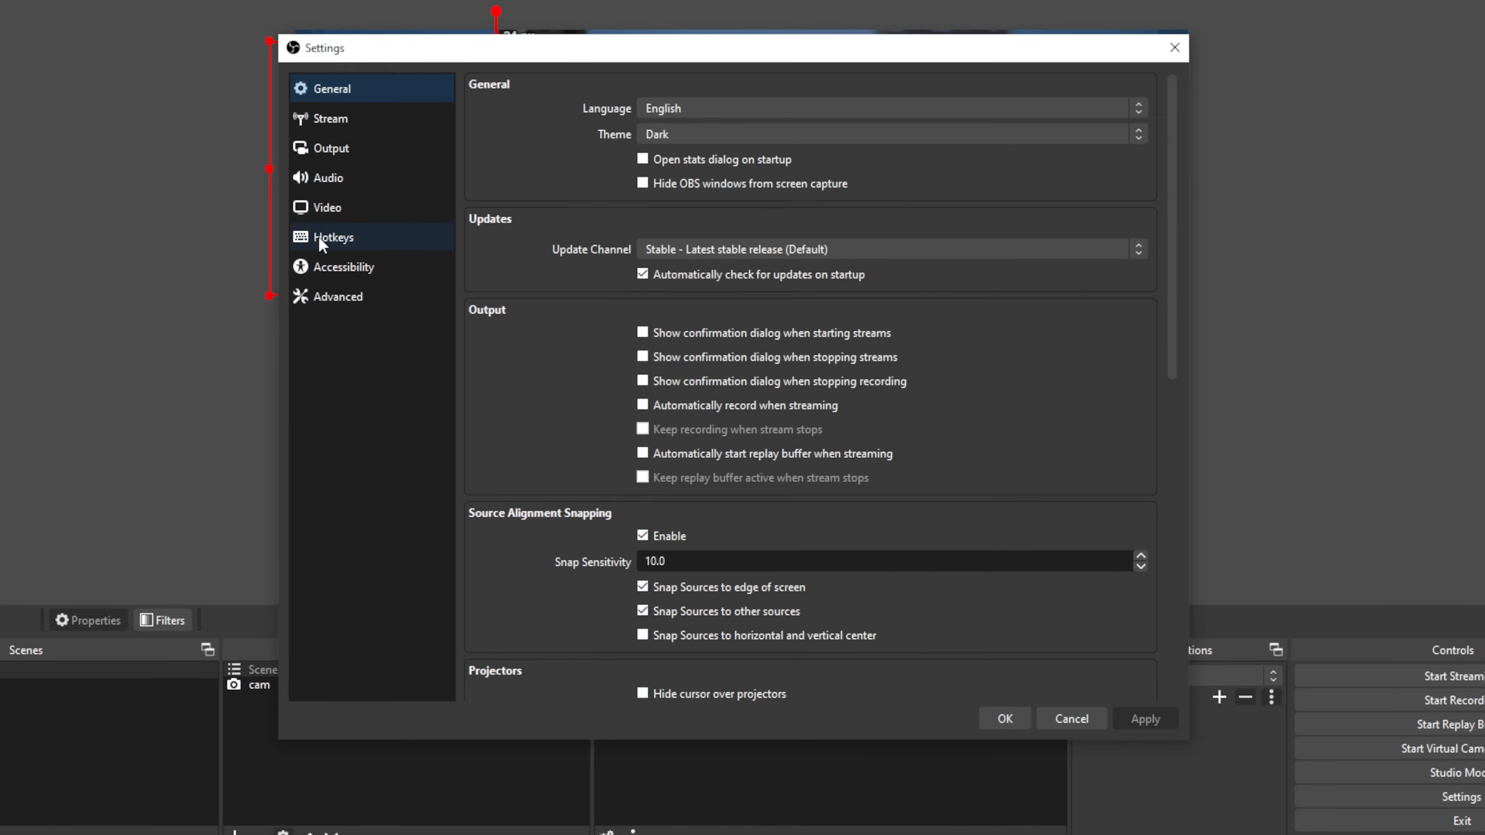
scroll(793, 487, down, 5)
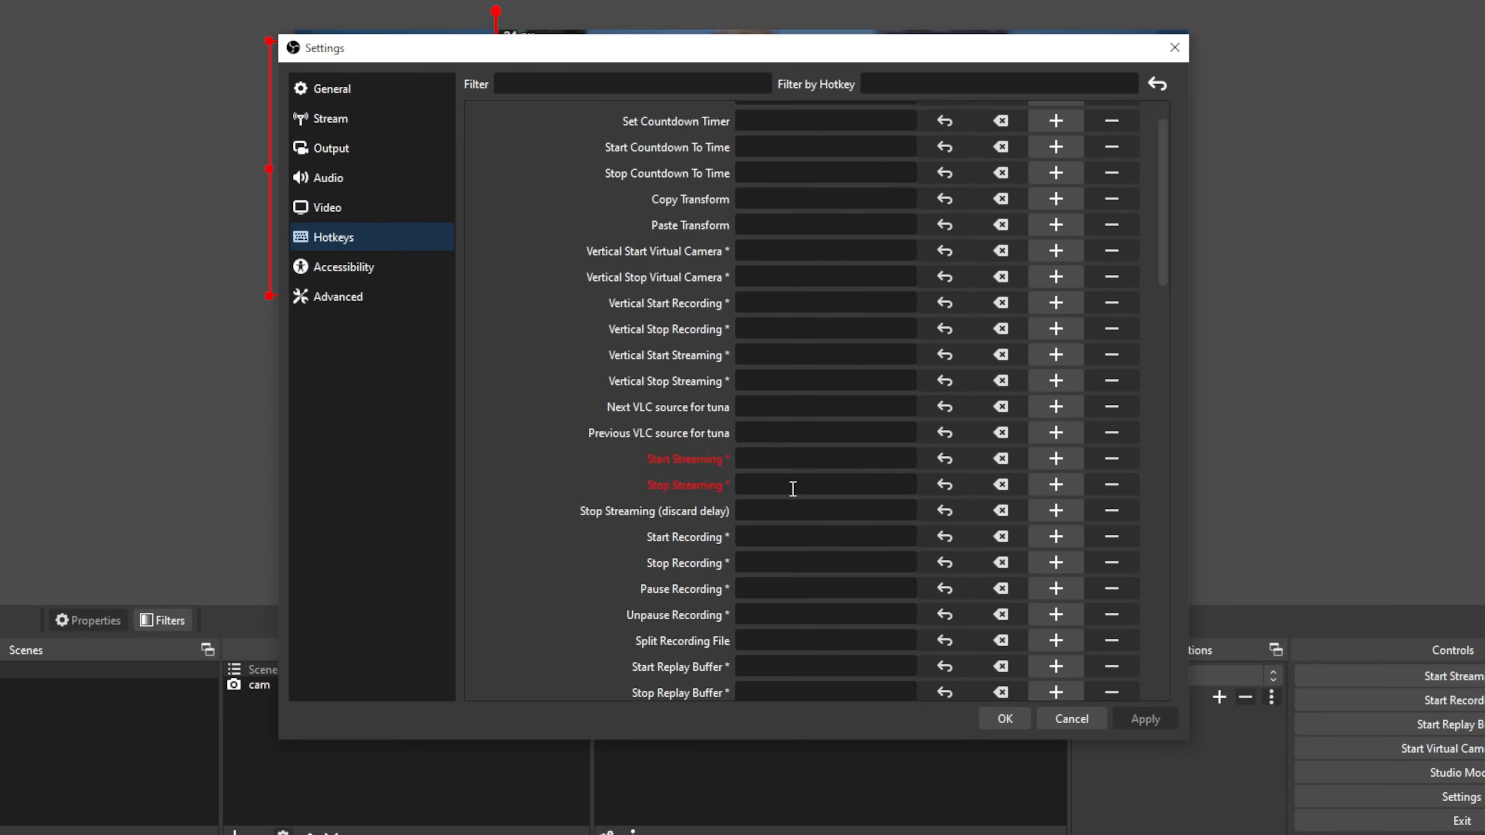
scroll(783, 485, down, 15)
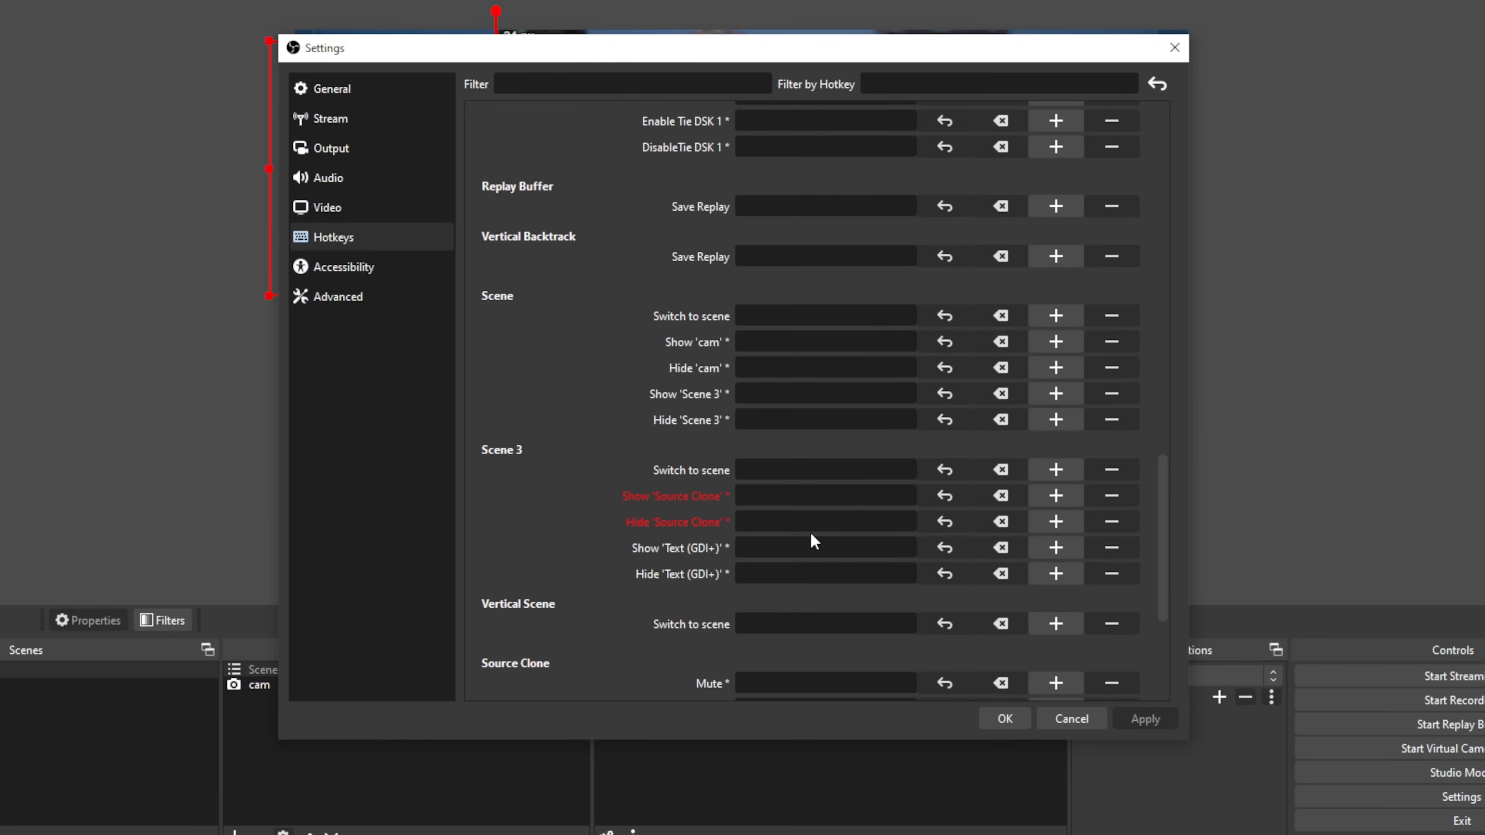
key(ctrl)
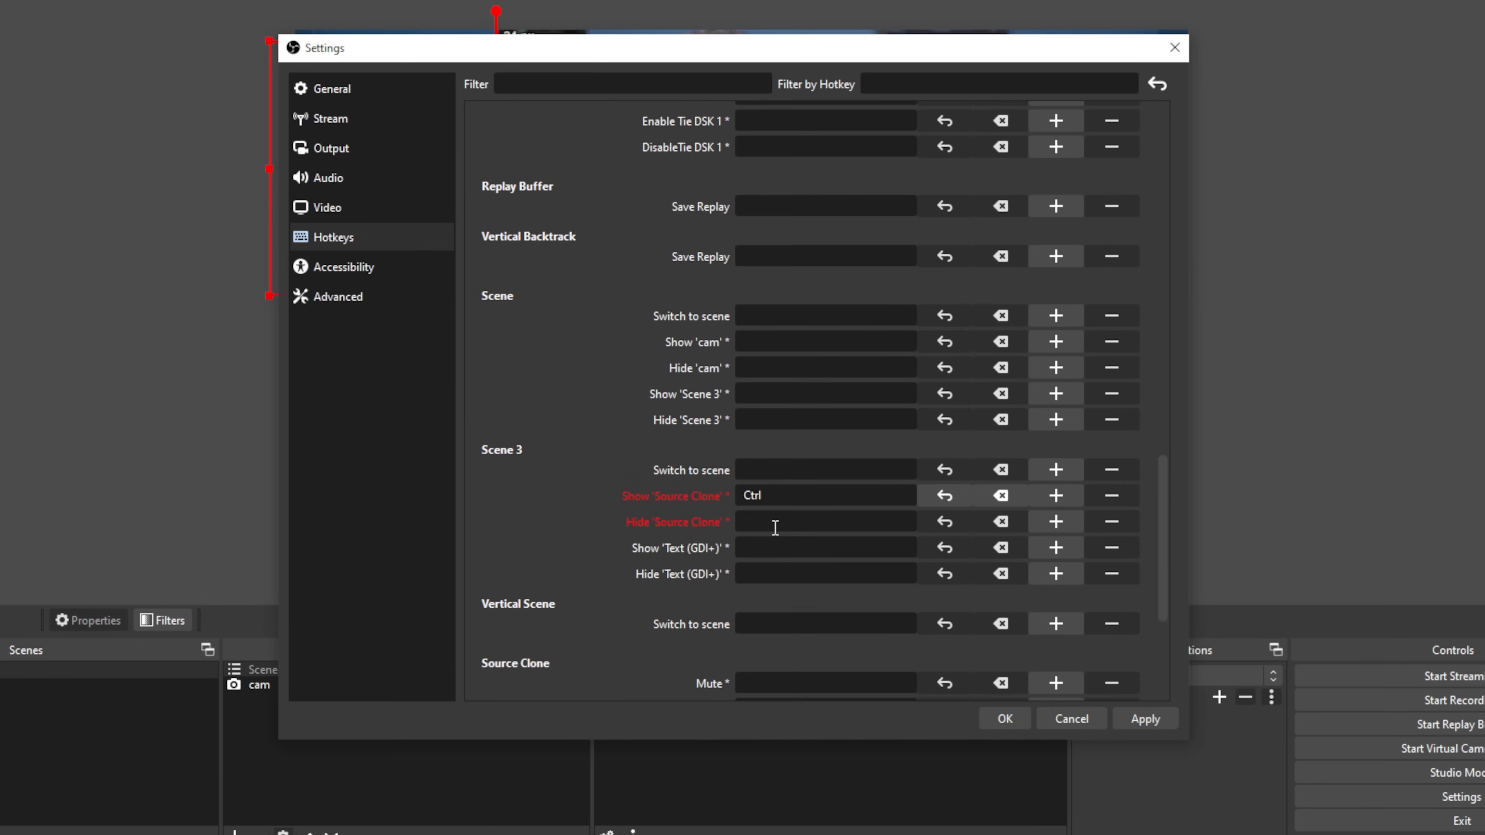
click(773, 522)
key(ctrl)
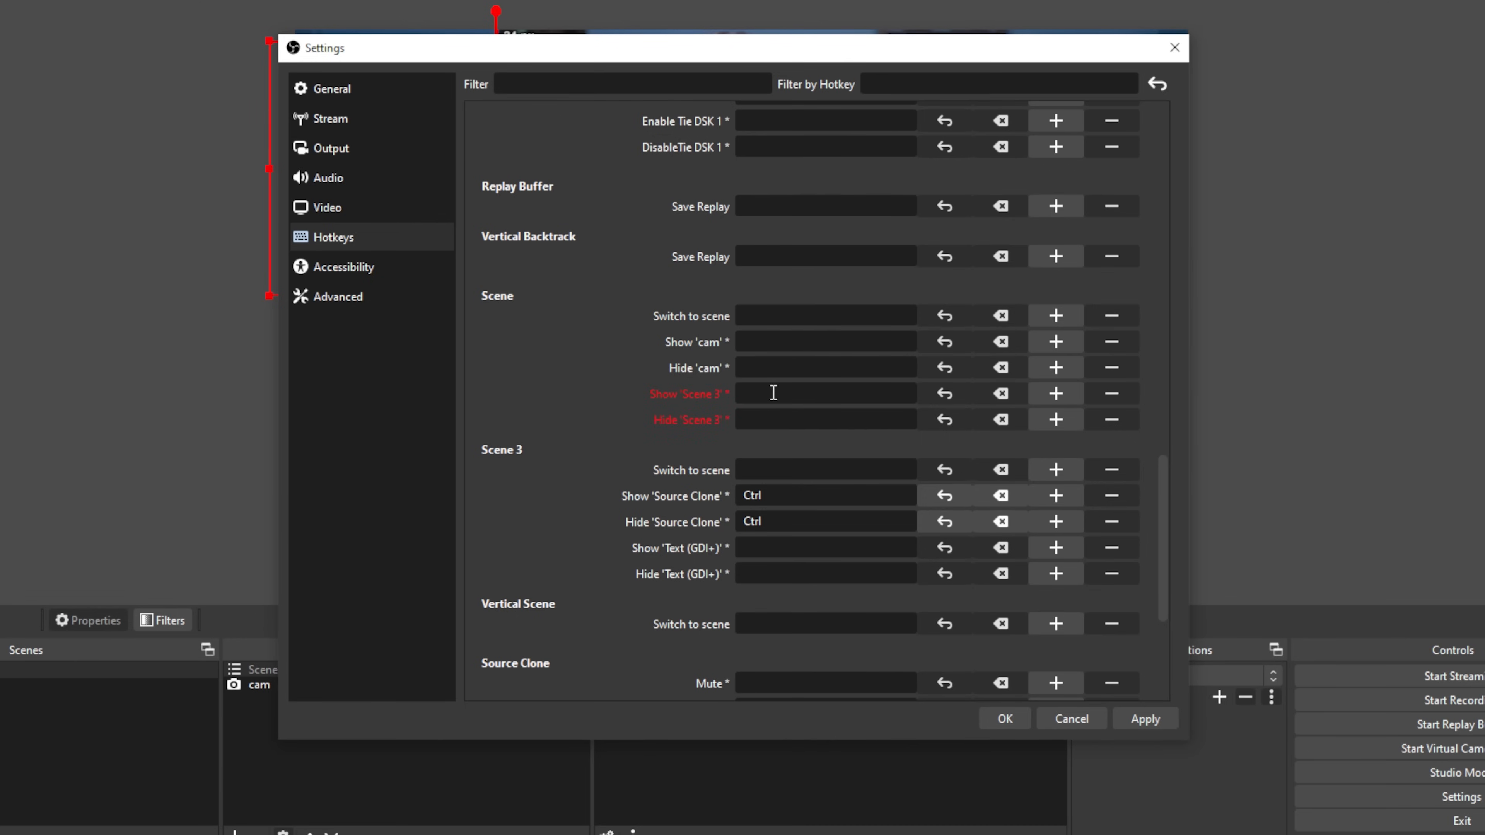
Assign Ctrl as the hotkey for both showing and hiding Scene 3 in Scene, and apply the settings
click(834, 399)
key(ctrl)
click(794, 419)
key(ctrl)
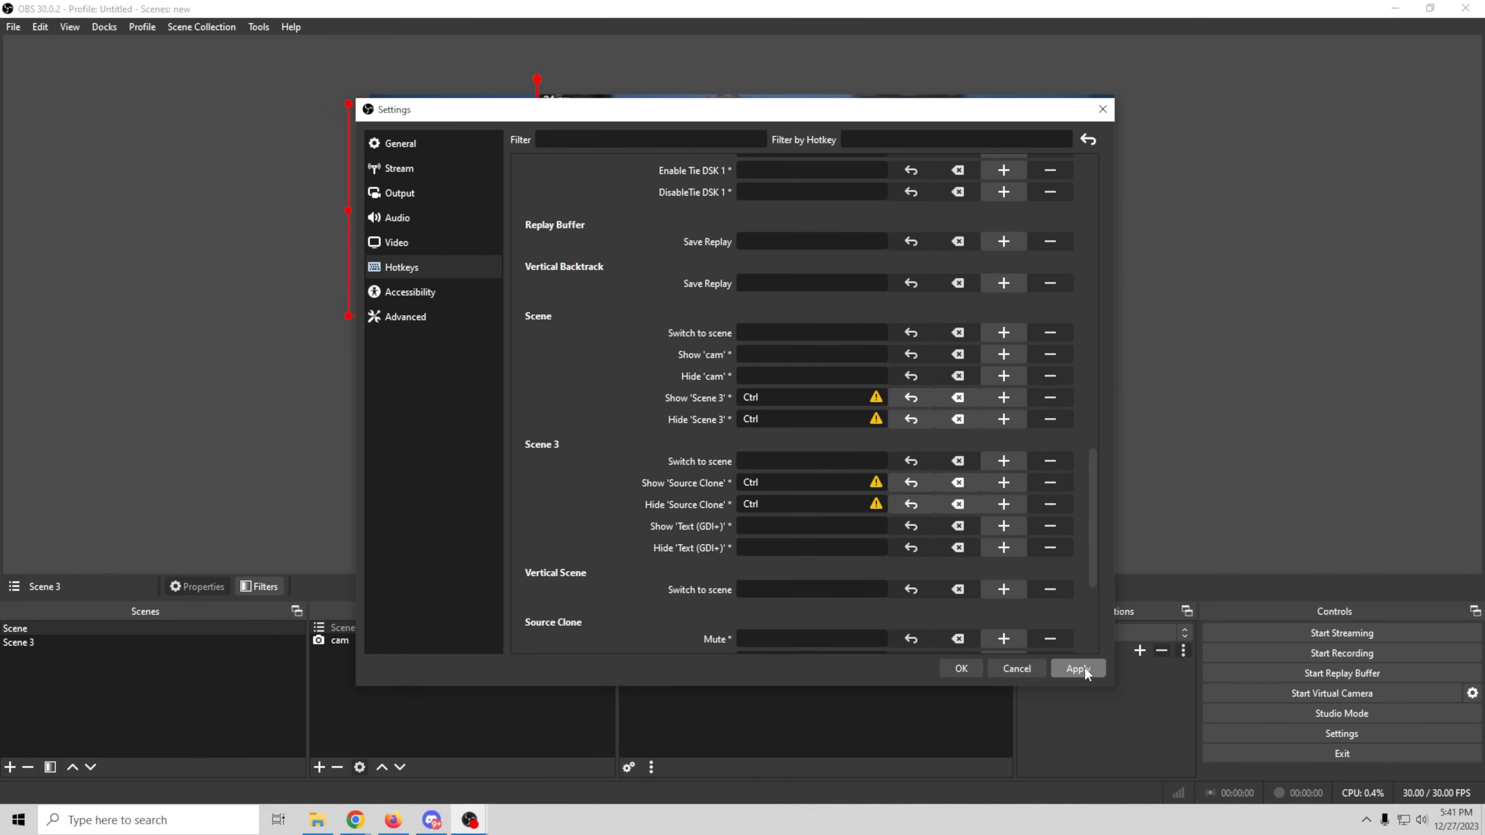
click(1079, 669)
click(951, 667)
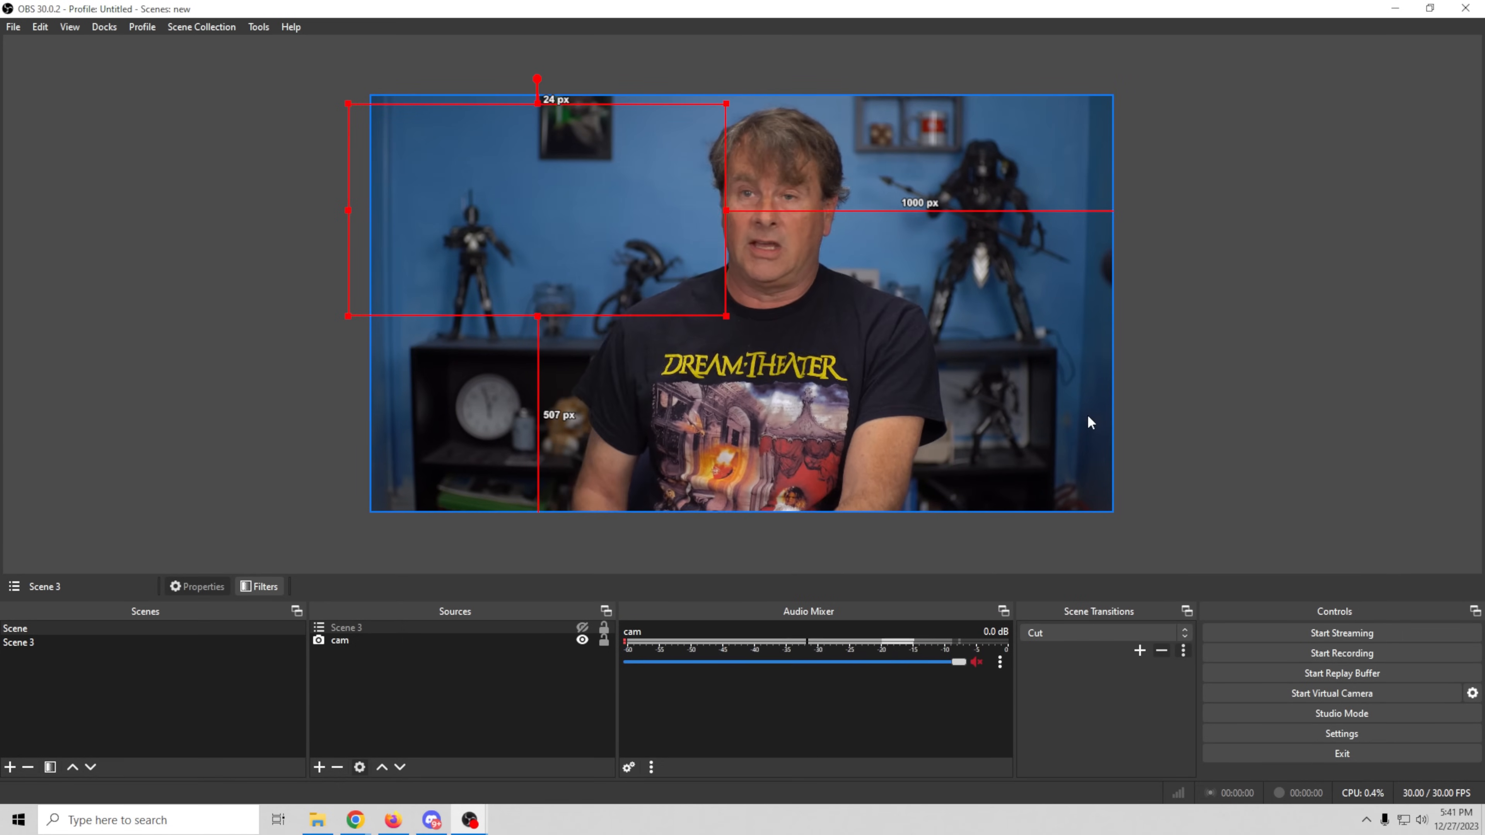
Test the assigned hotkey by showing, hiding and showing the nested Scene 3 source again, leaving it visible
key(1)
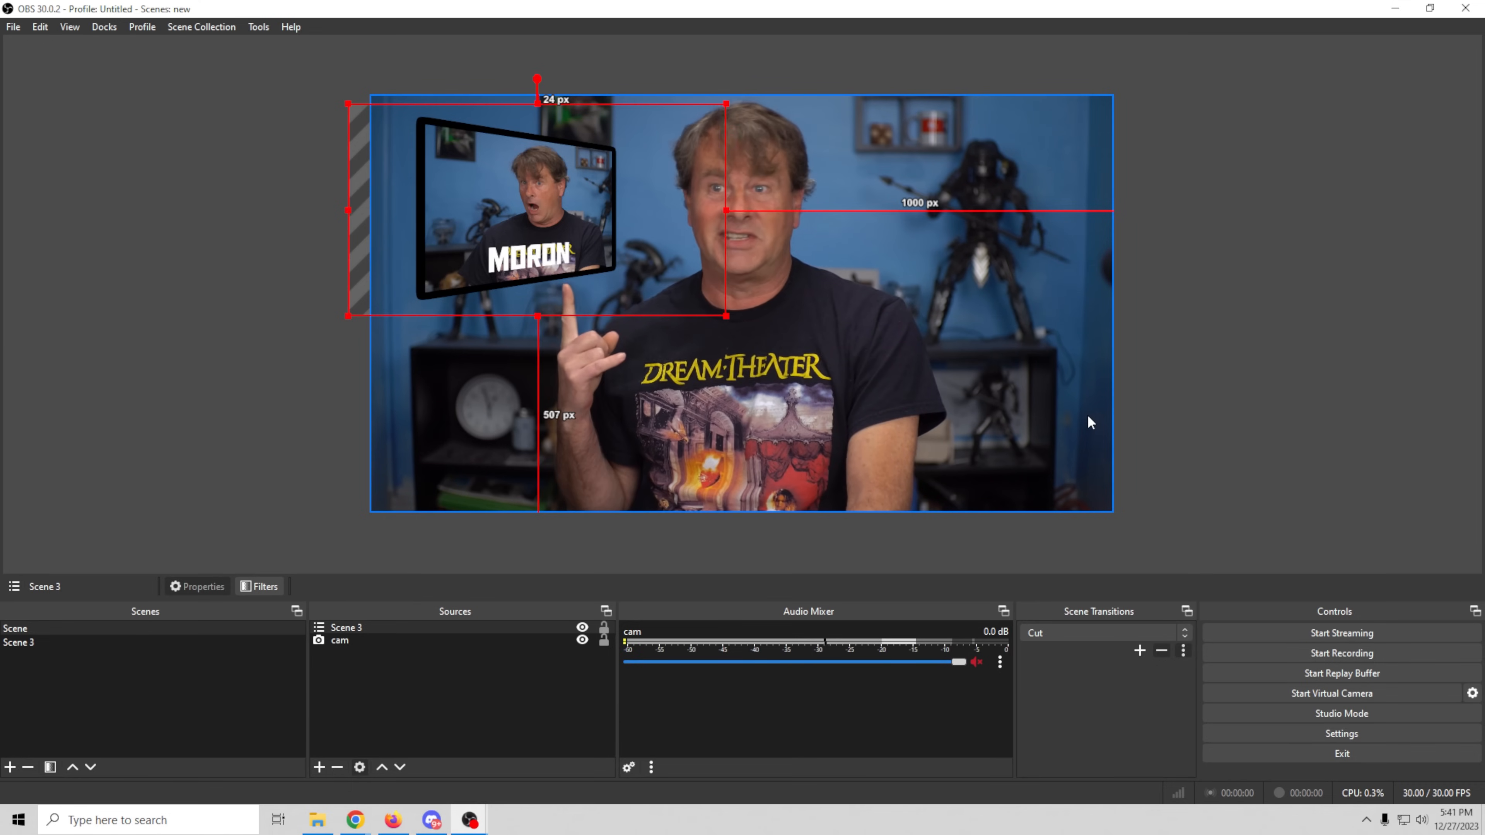
key(ctrl+h)
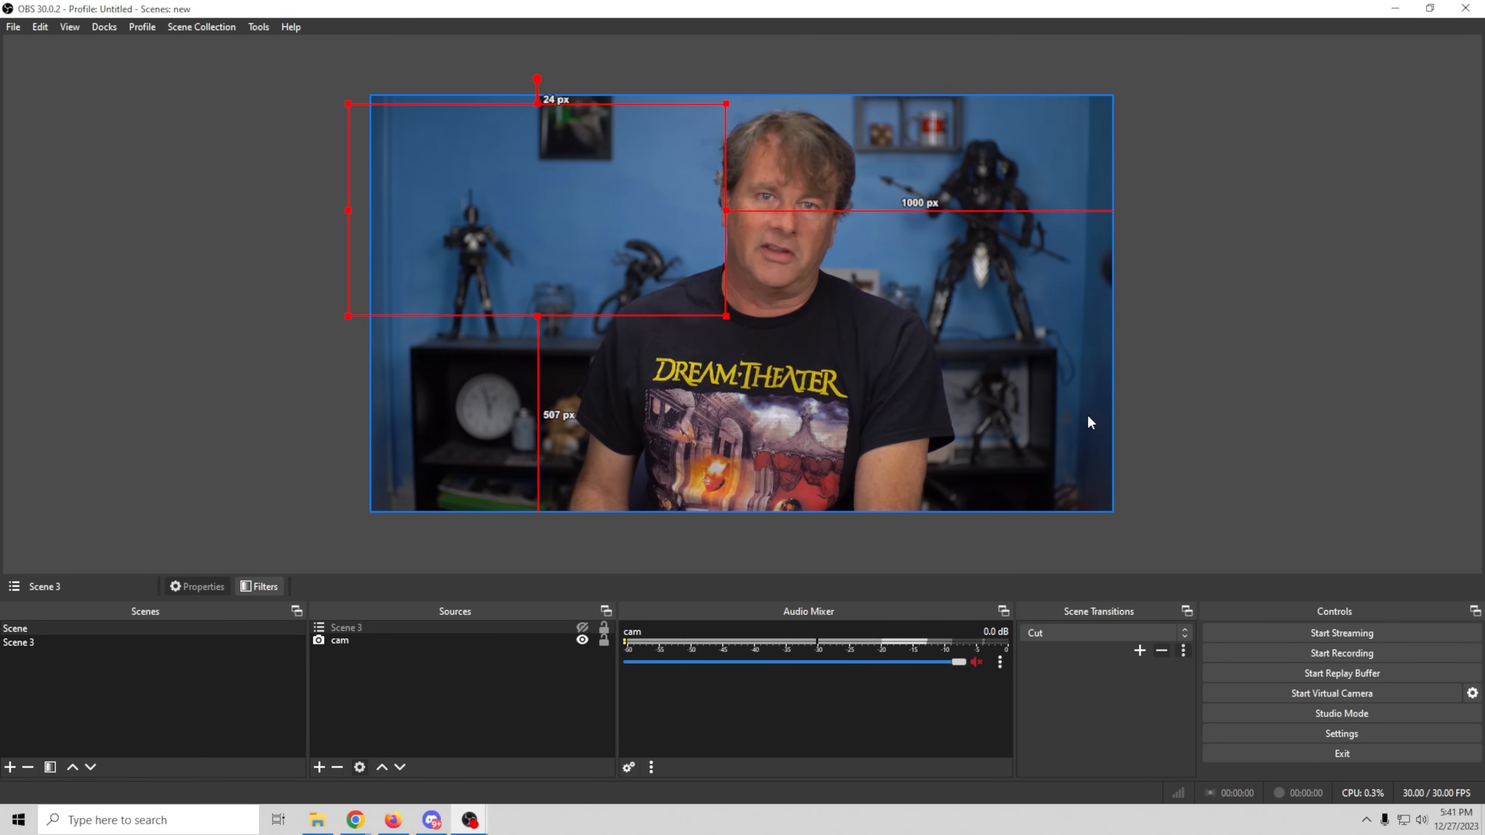
key(ctrl+h)
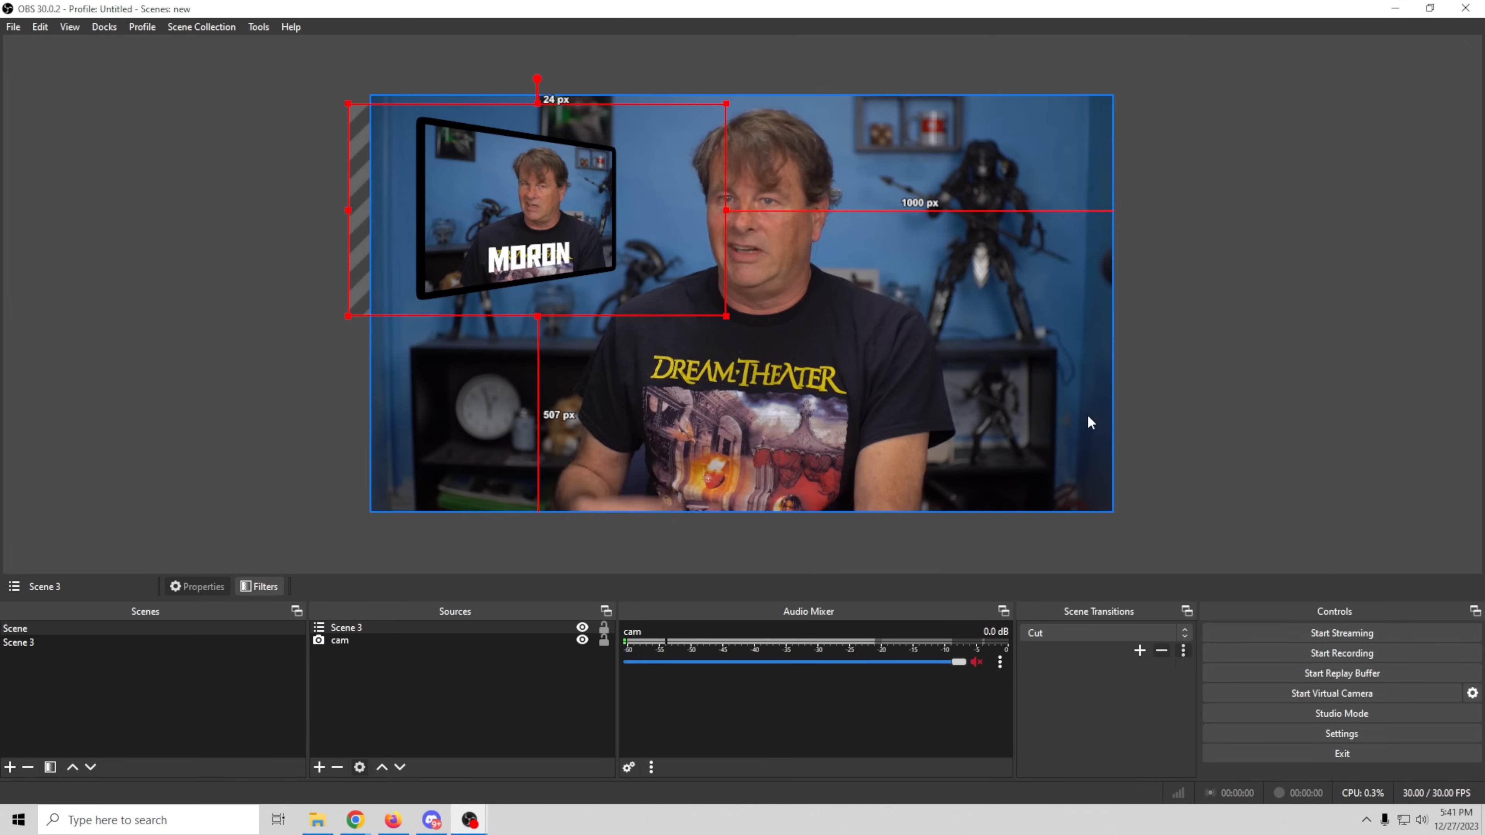